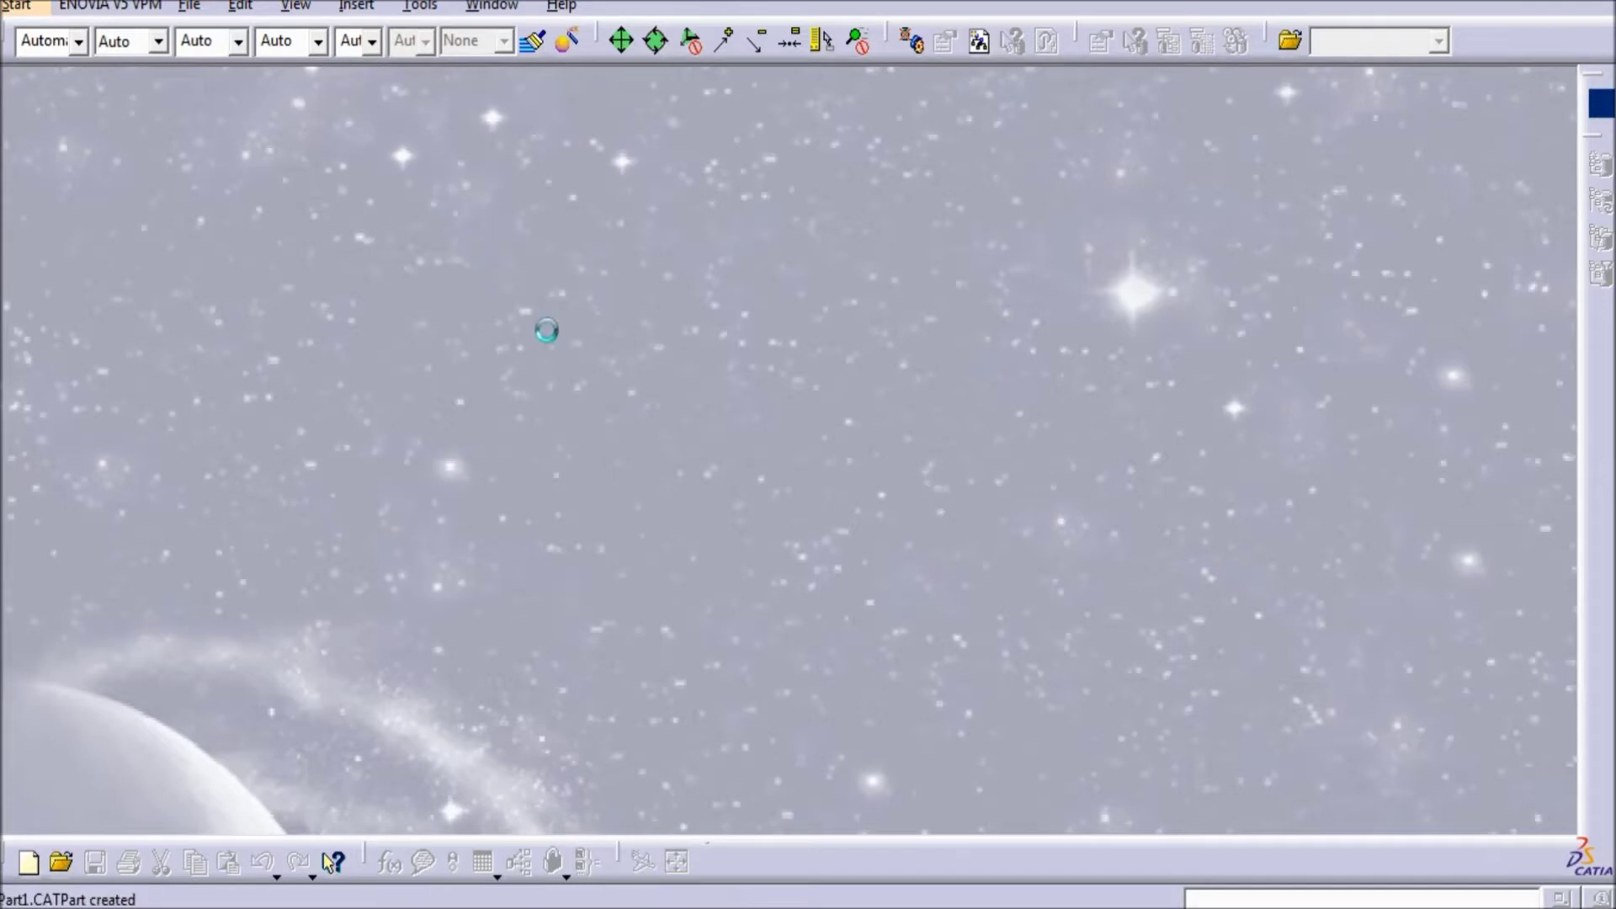
- Create a new part named Piston Design
{"action": "type", "text": "P"}
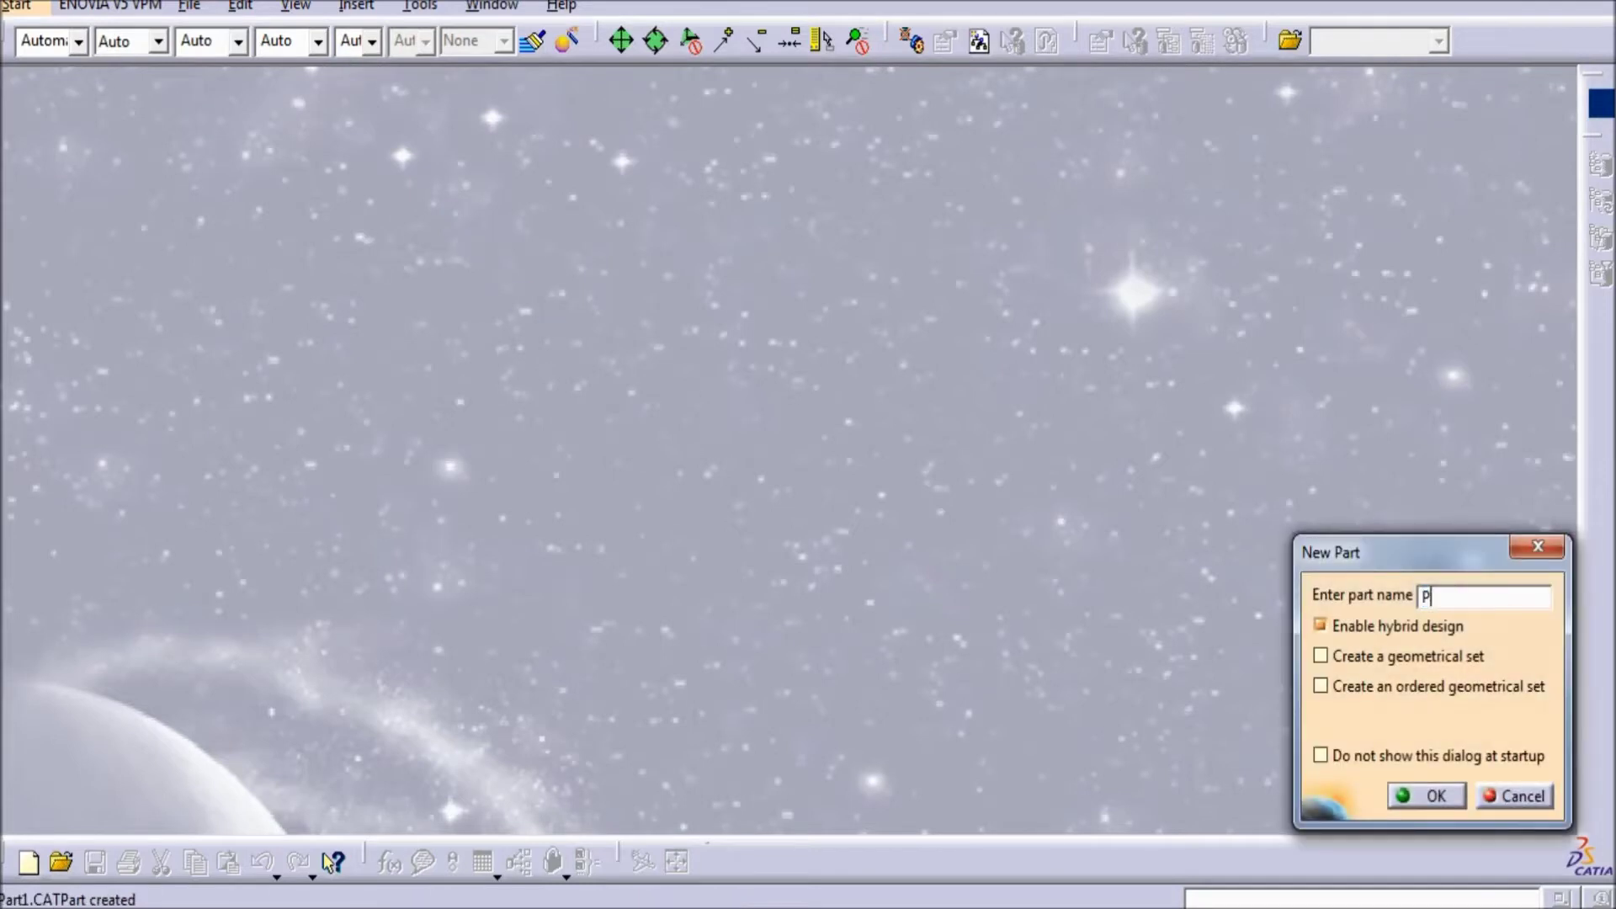
{"action": "type", "text": "iston Design"}
{"action": "key", "text": "Return"}
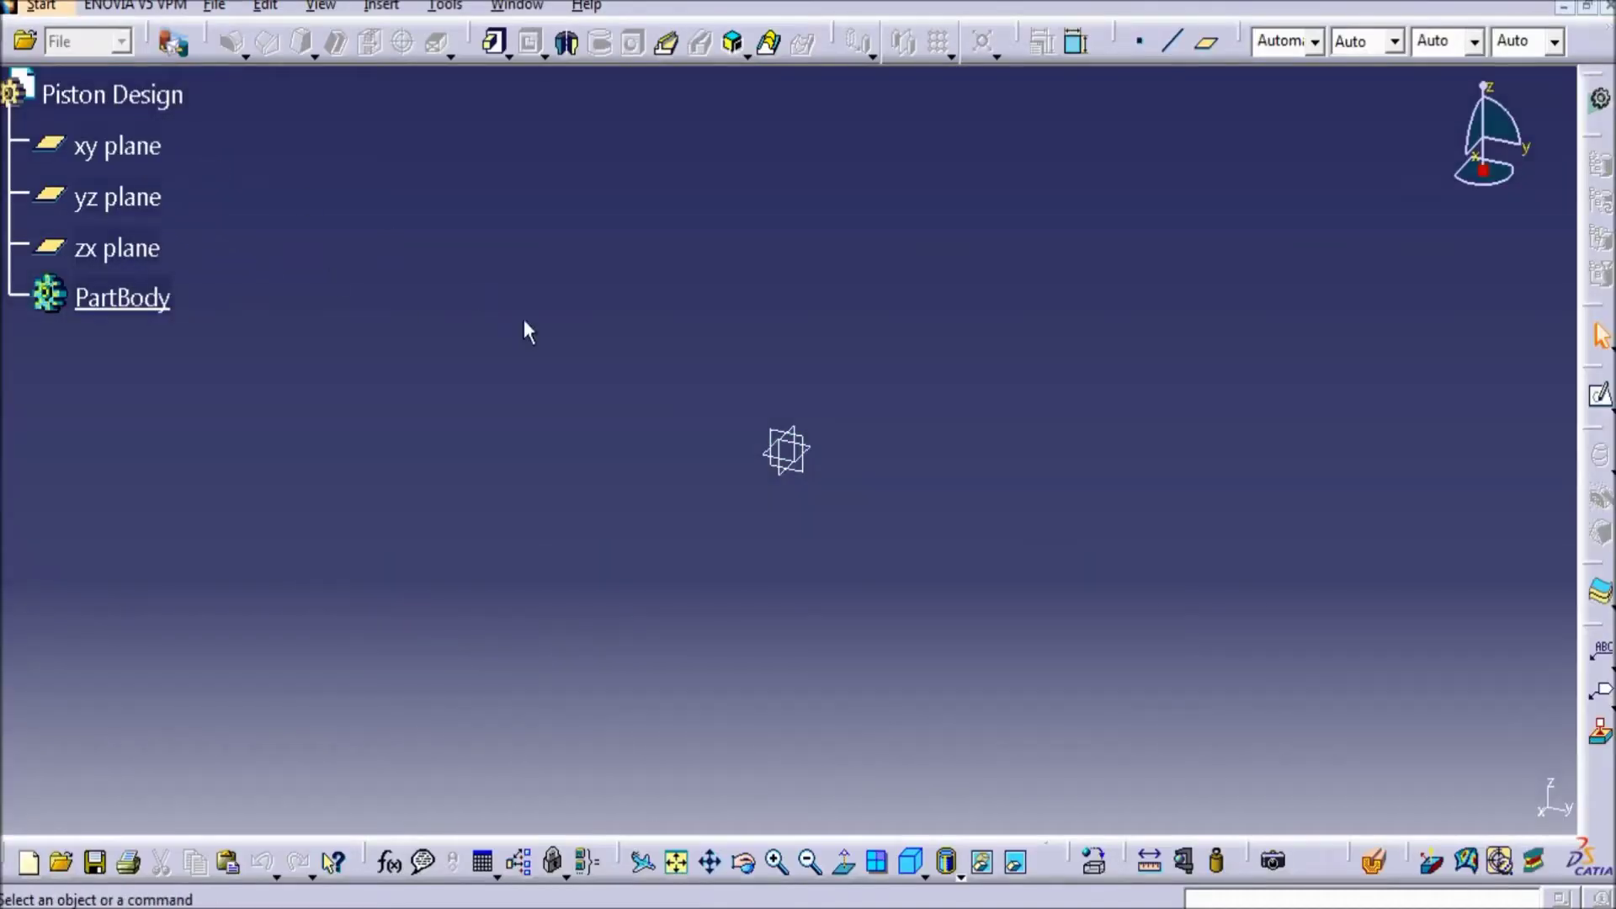
- Start a sketch on the xy plane
{"action": "left_click", "coordinate": [808, 449]}
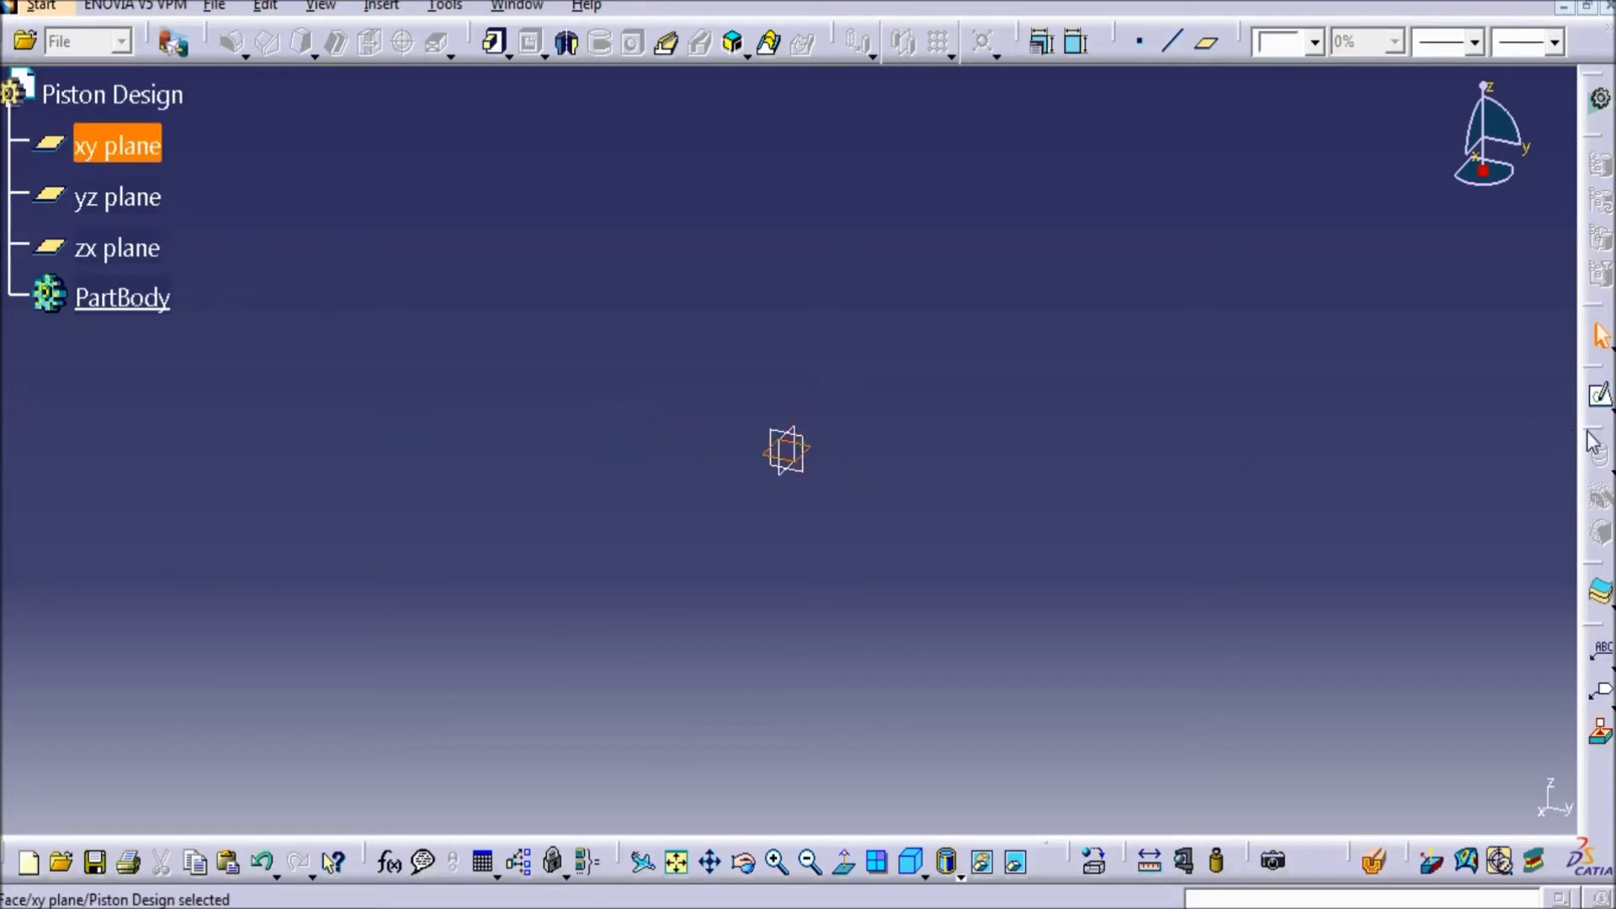
{"action": "left_click", "coordinate": [1600, 395]}
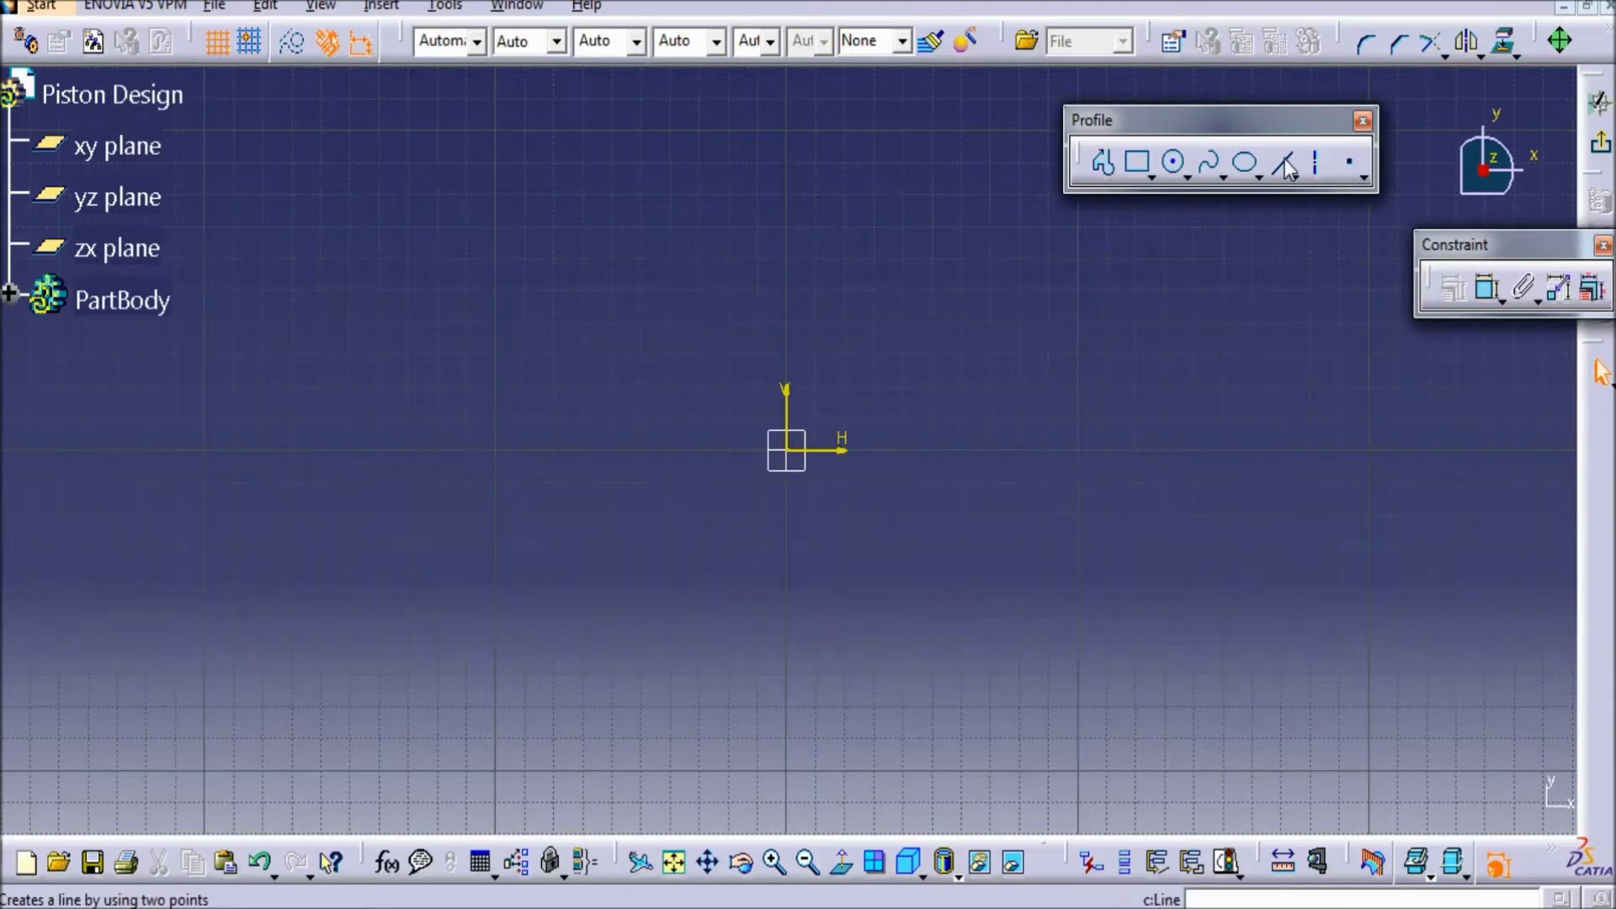
{"action": "left_click", "coordinate": [1247, 164]}
{"action": "middle_click_drag", "start_coordinate": [855, 314], "coordinate": [833, 606]}
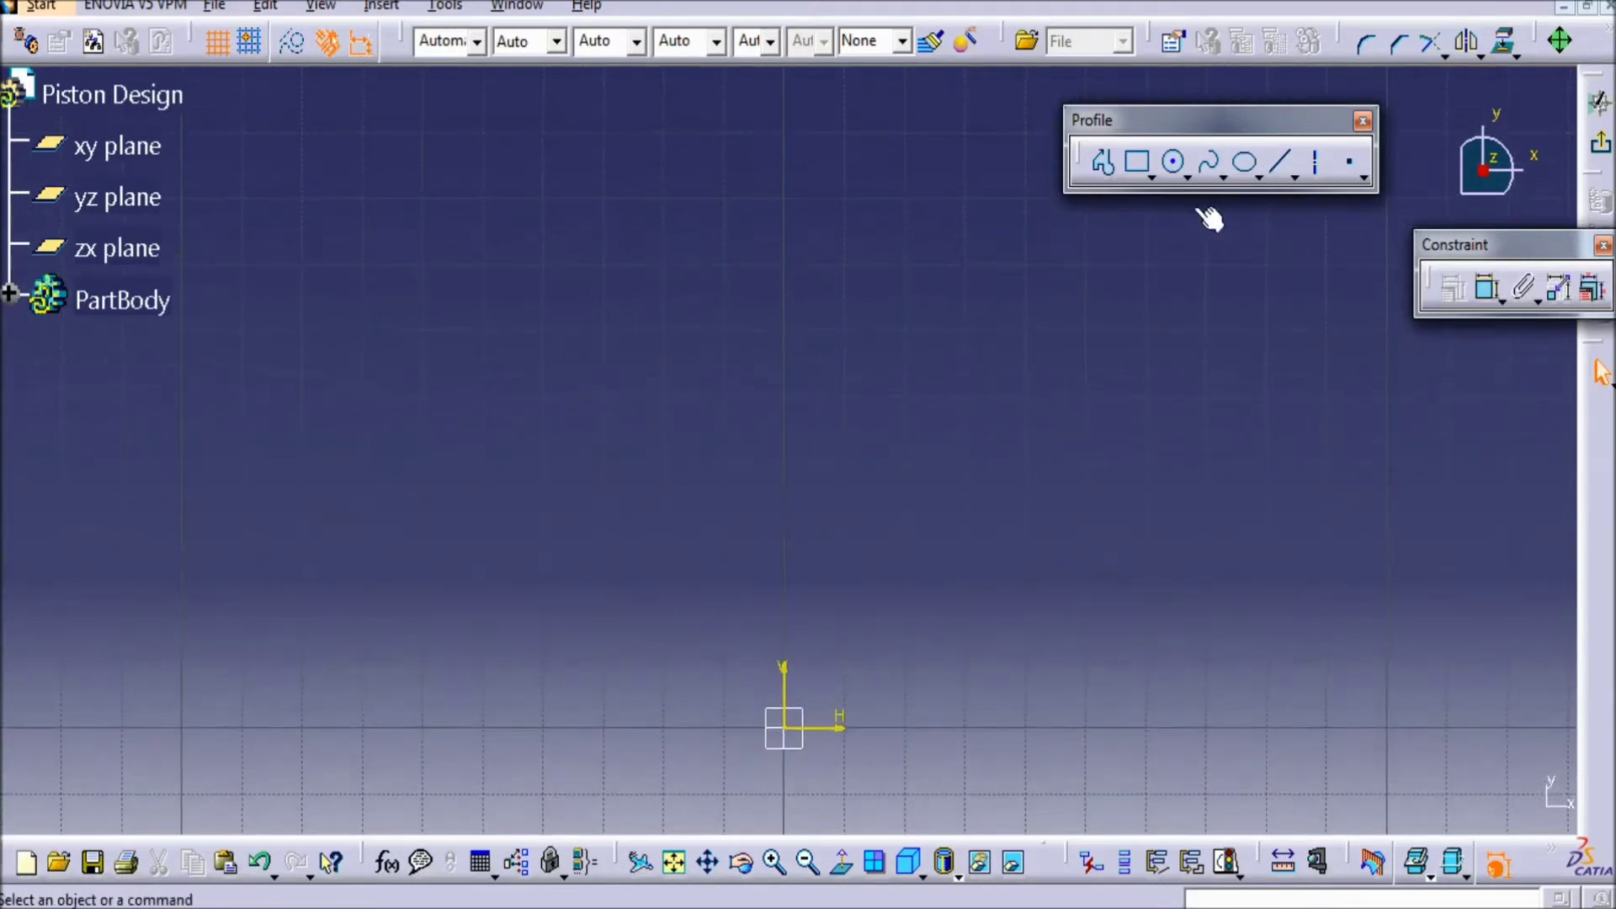
- Sketch a sloping line from the vertical axis, about 92 mm above the origin, down to a point about 53 mm left of the axis
{"action": "left_click", "coordinate": [1280, 160]}
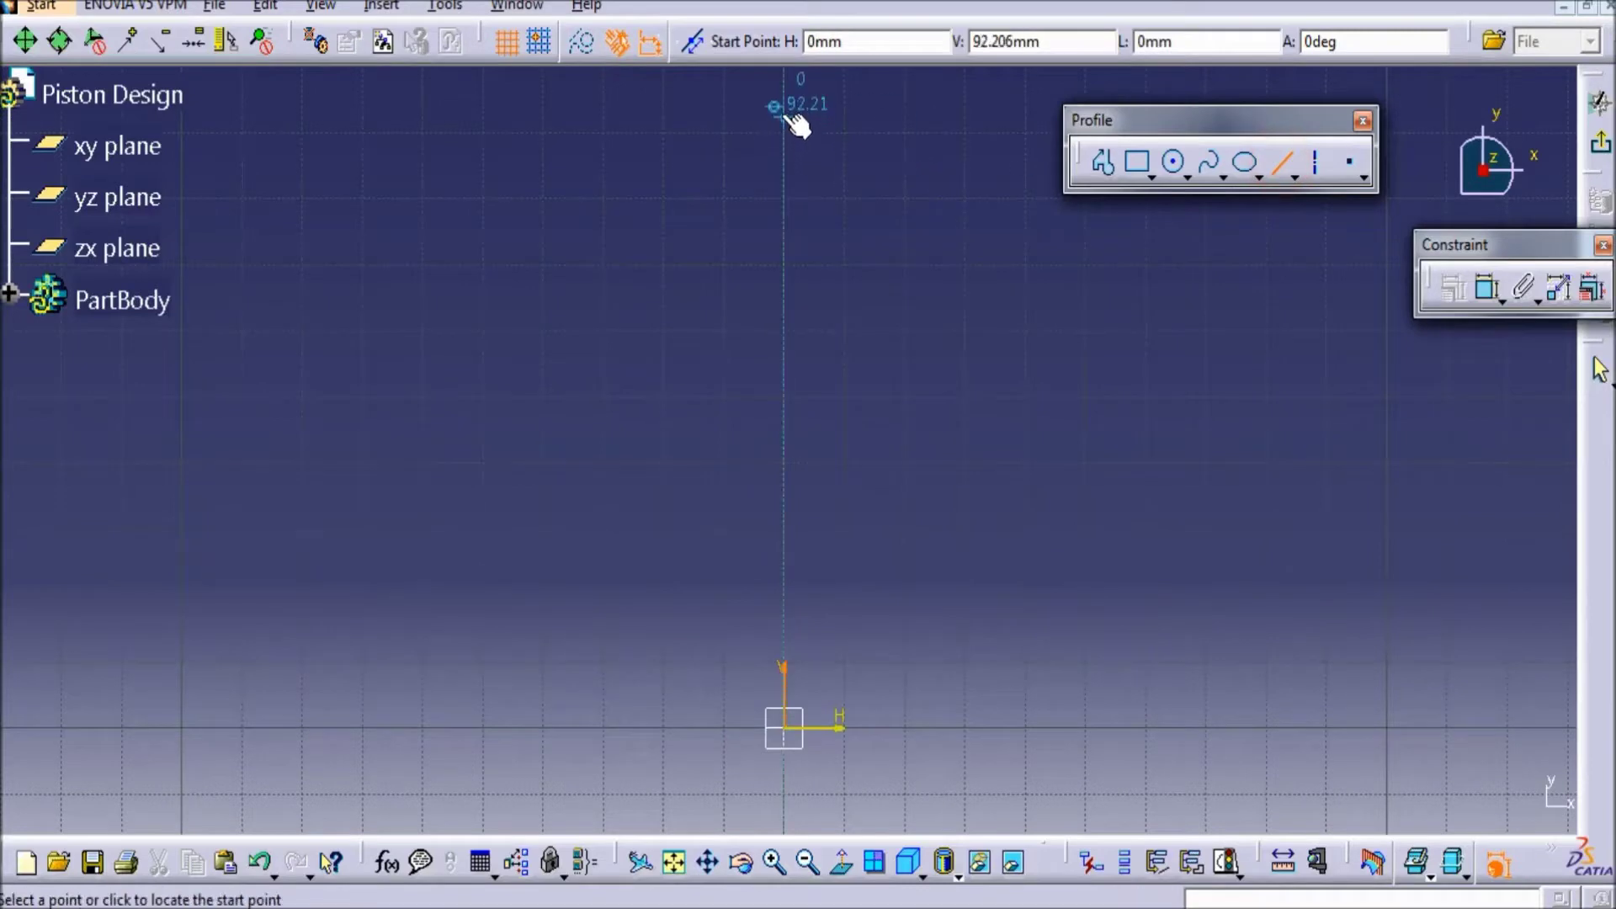
{"action": "left_click", "coordinate": [784, 115]}
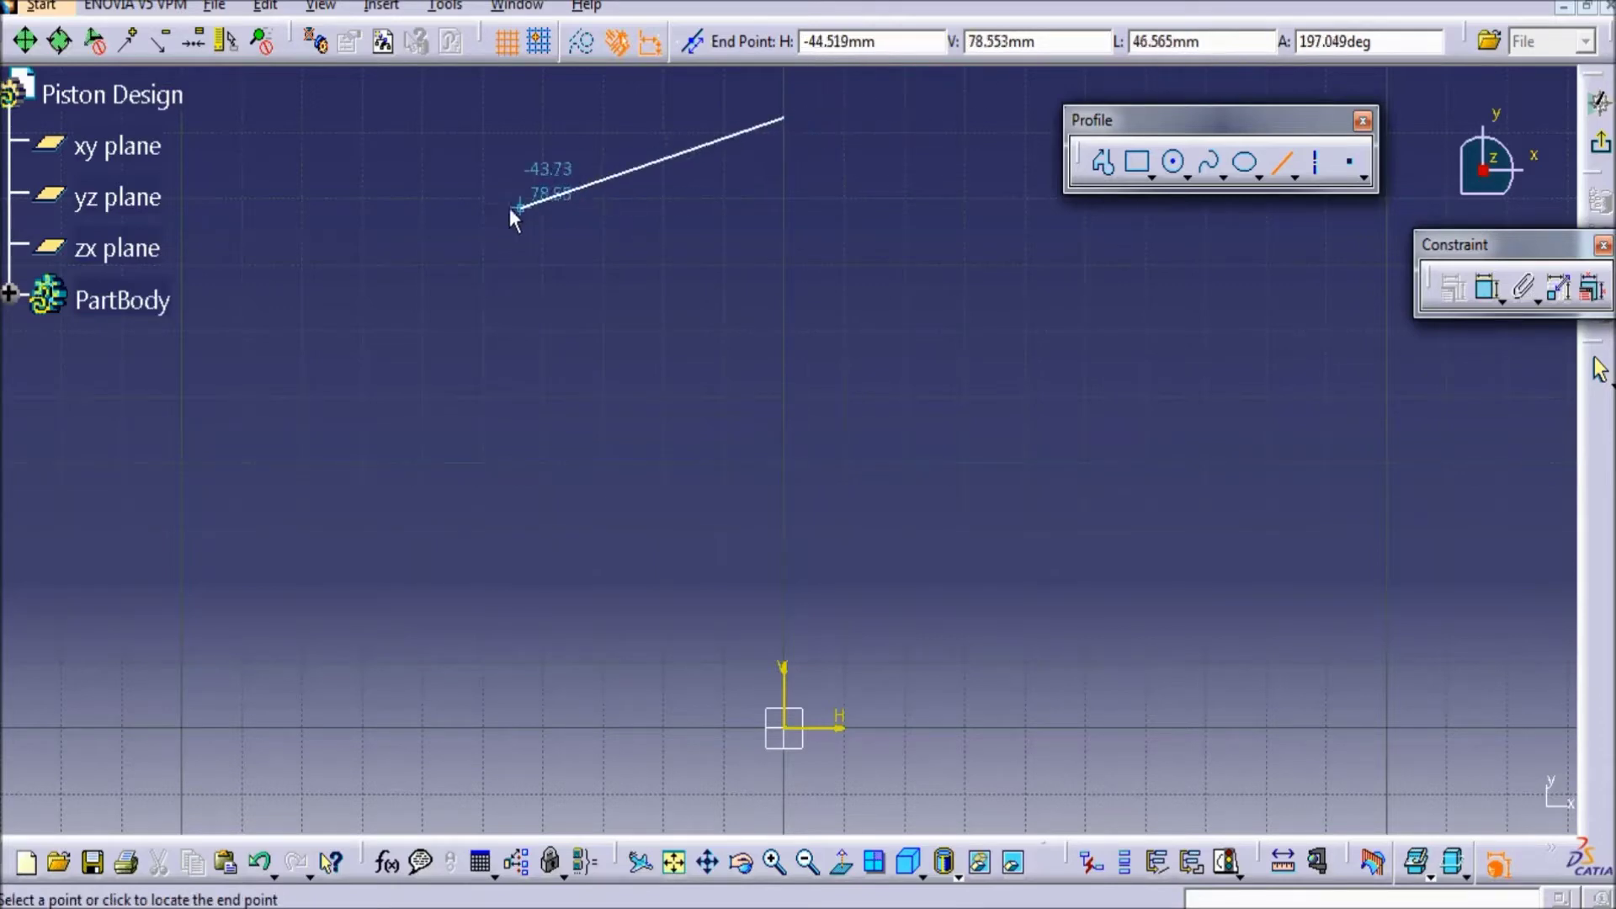
{"action": "left_click", "coordinate": [464, 206]}
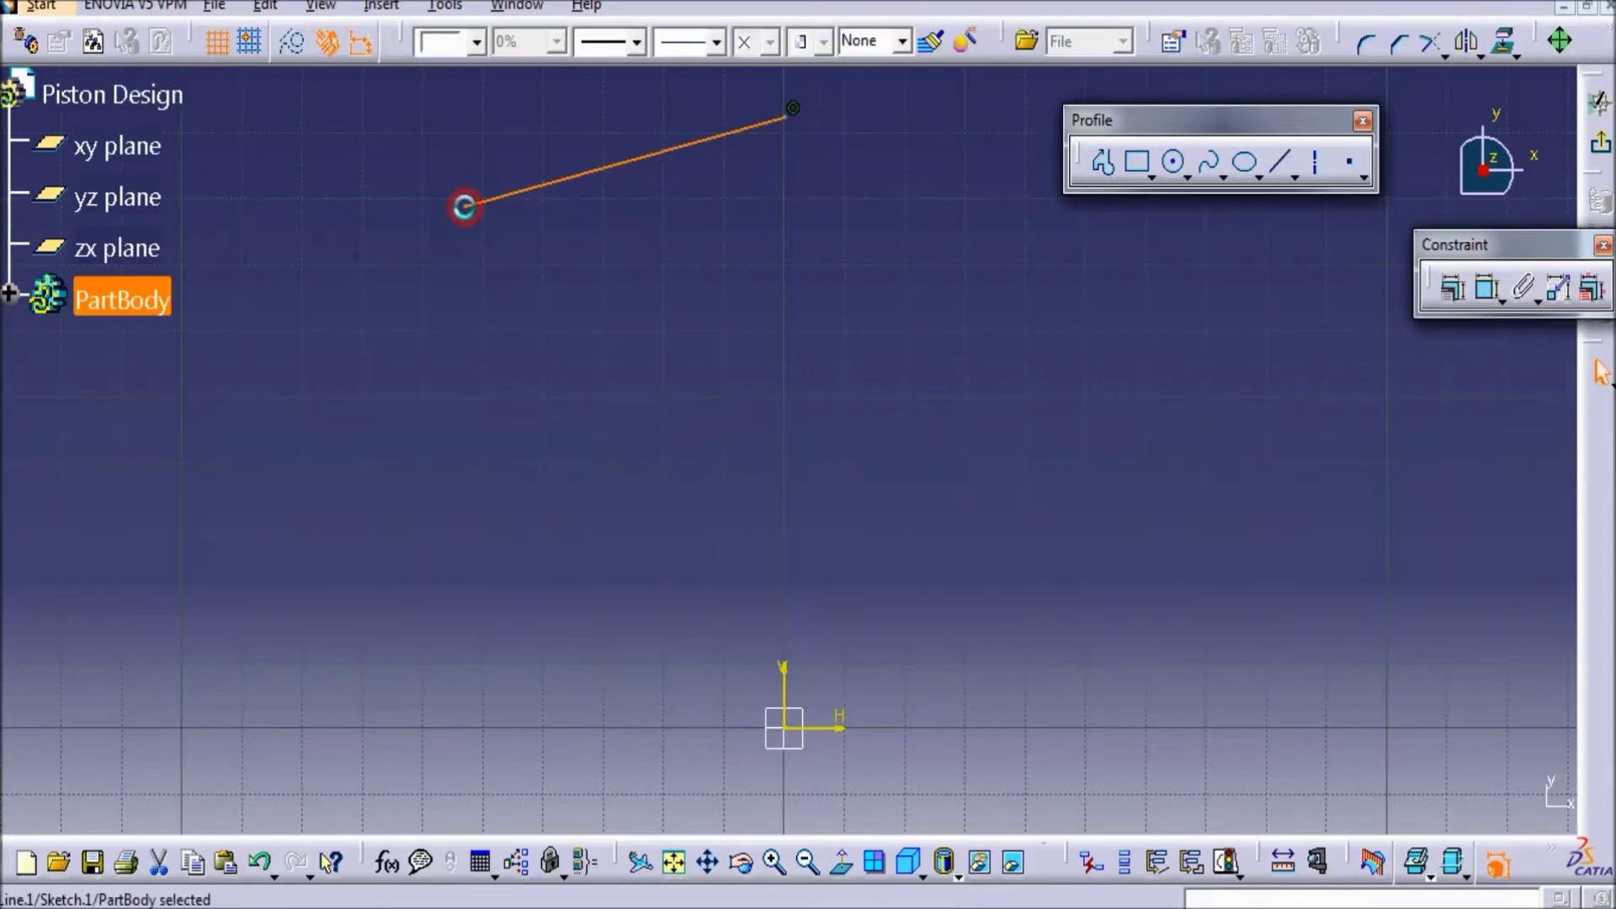
{"action": "left_click", "coordinate": [989, 270]}
- Dimension the height of the line's upper endpoint above the horizontal axis and set it to 80 mm
{"action": "left_click", "coordinate": [1487, 288]}
{"action": "left_click", "coordinate": [813, 726]}
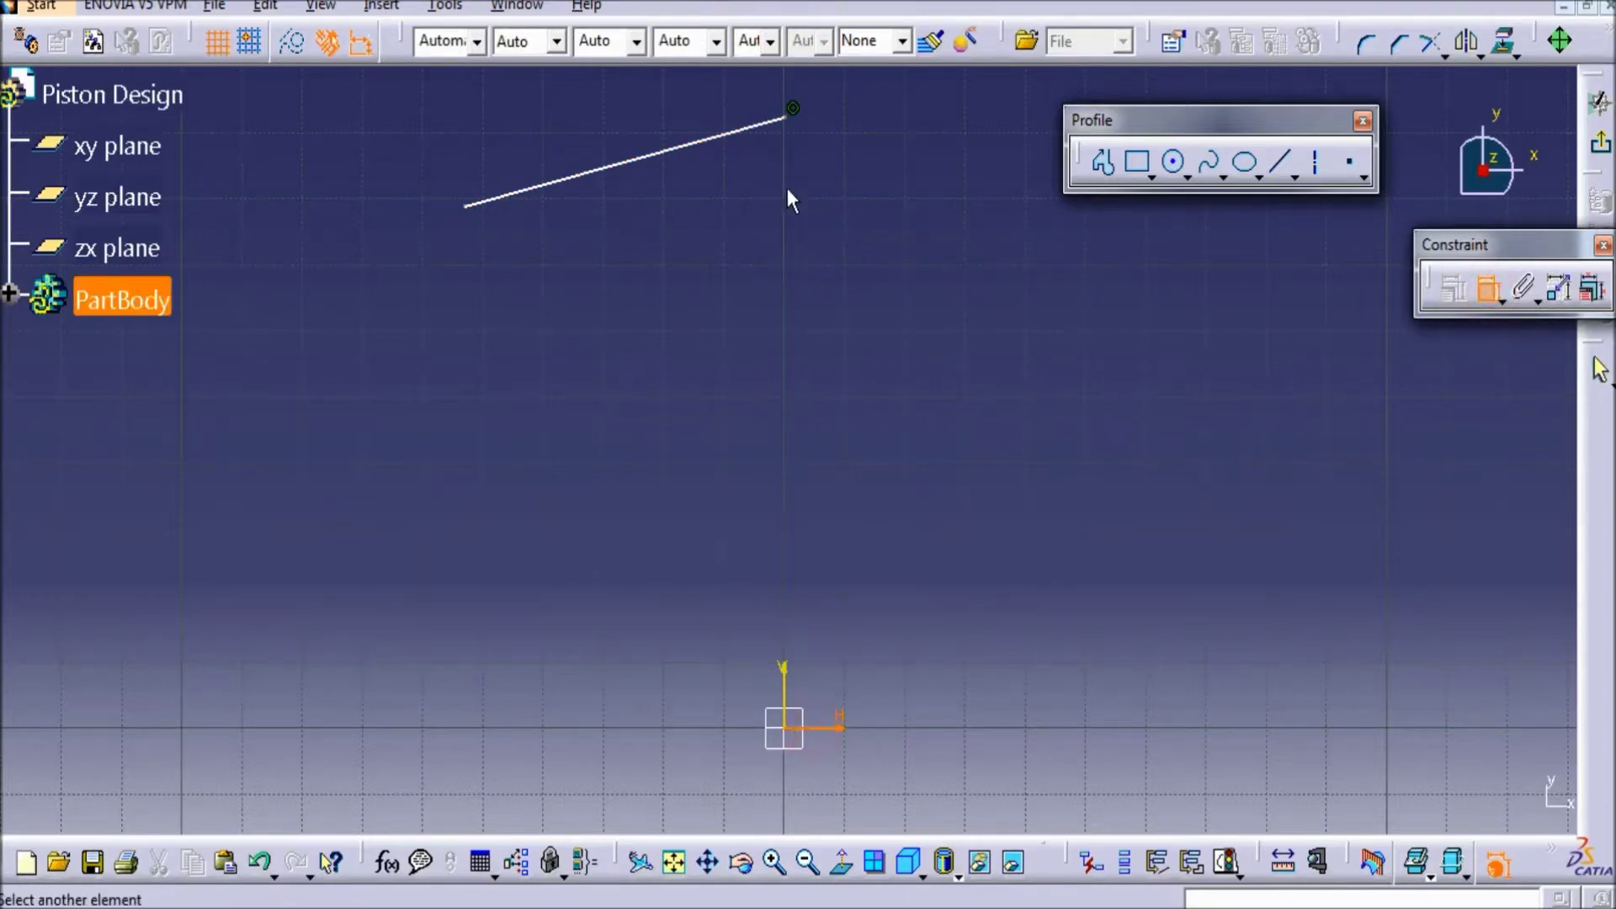
{"action": "left_click", "coordinate": [793, 114]}
{"action": "left_click", "coordinate": [981, 362]}
{"action": "double_click", "coordinate": [978, 362]}
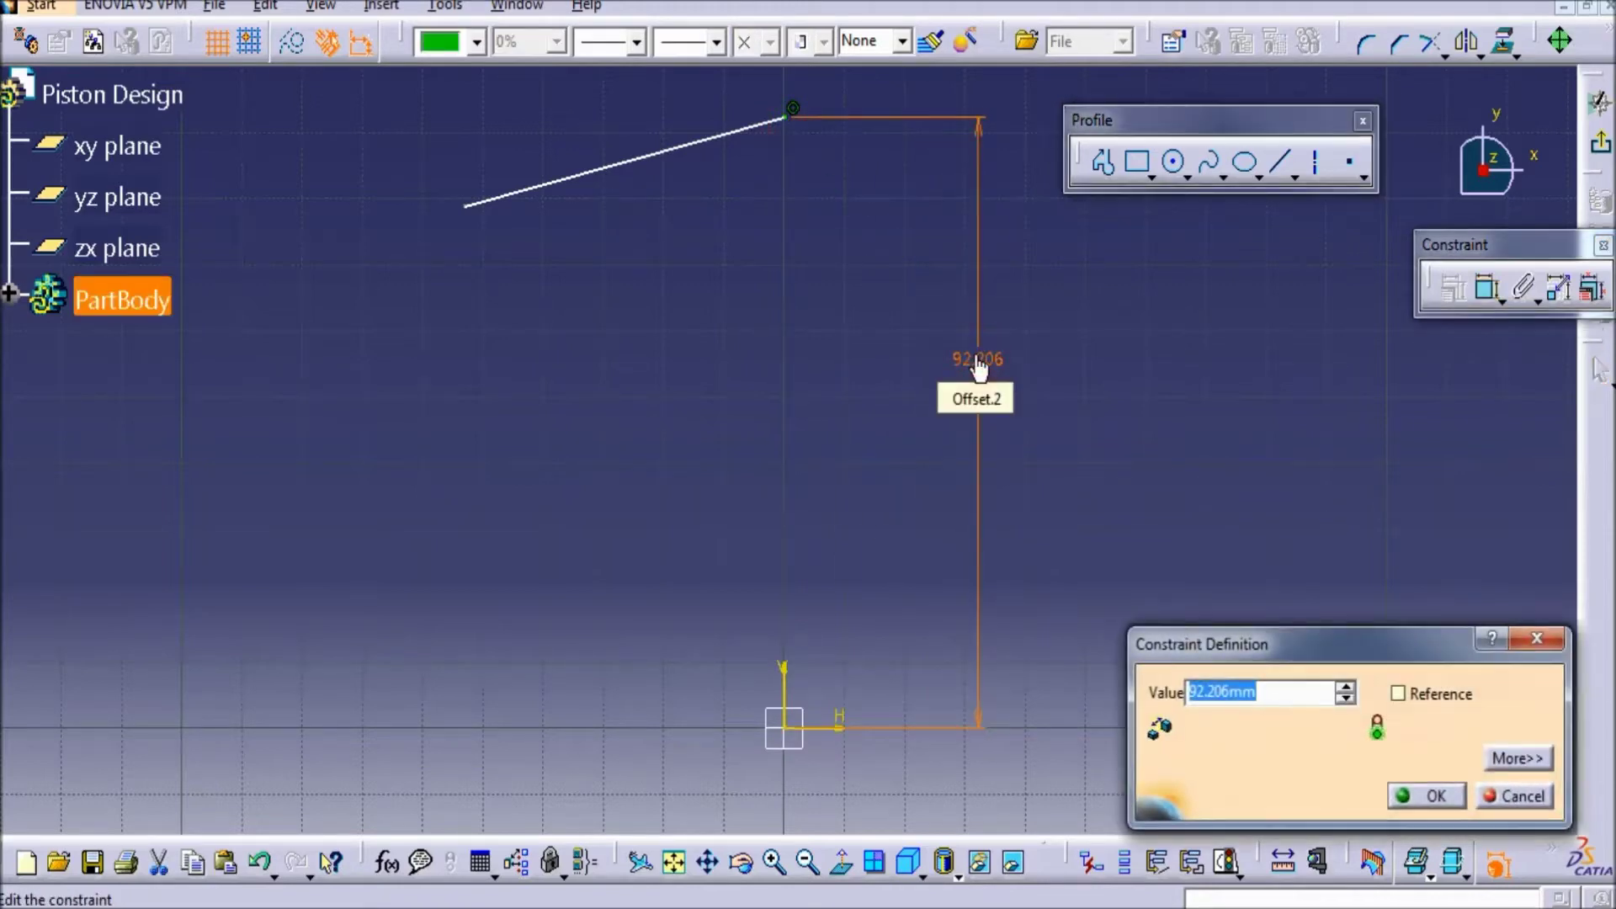
{"action": "type", "text": "80"}
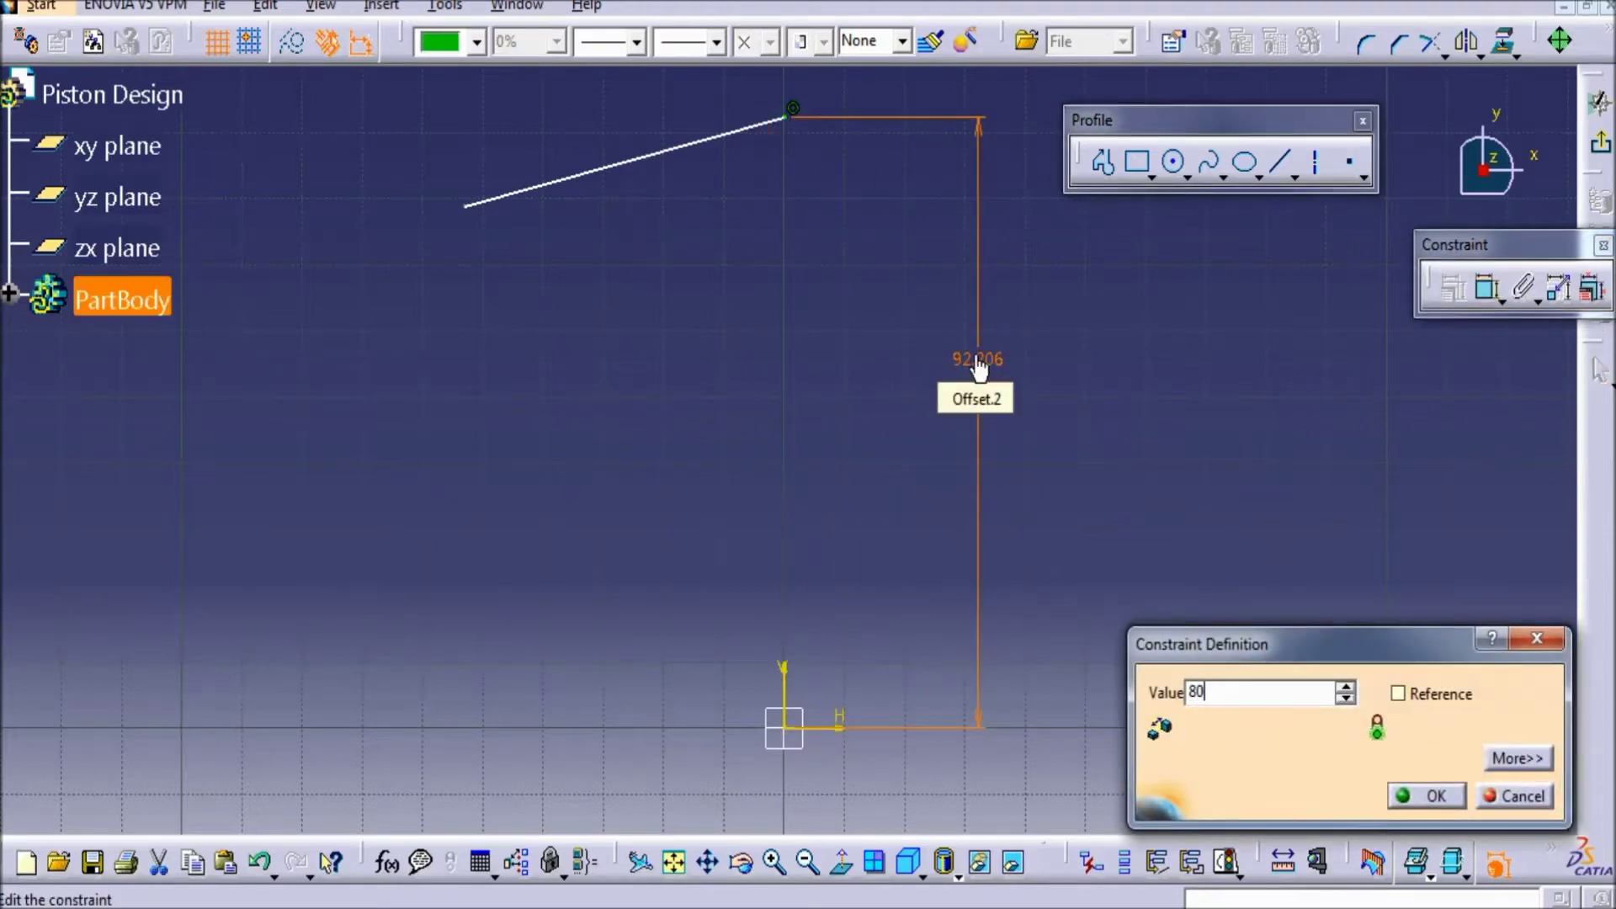
{"action": "key", "text": "Return"}
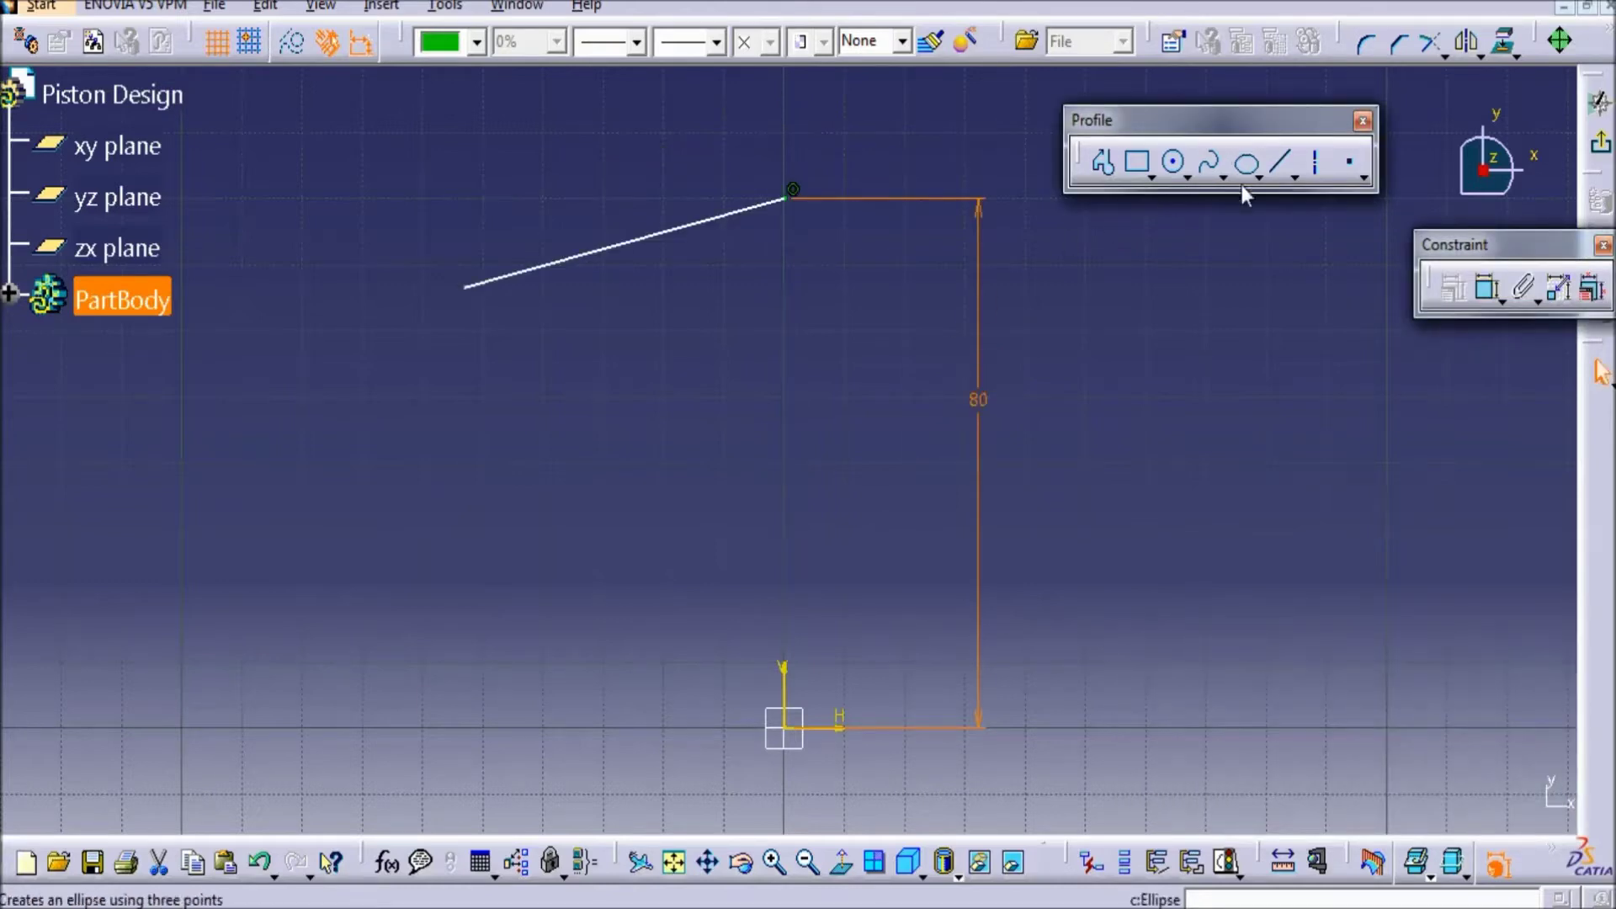
- Dimension the distance from the vertical axis to the line's left endpoint and set it to 40 mm
{"action": "left_click", "coordinate": [1488, 290]}
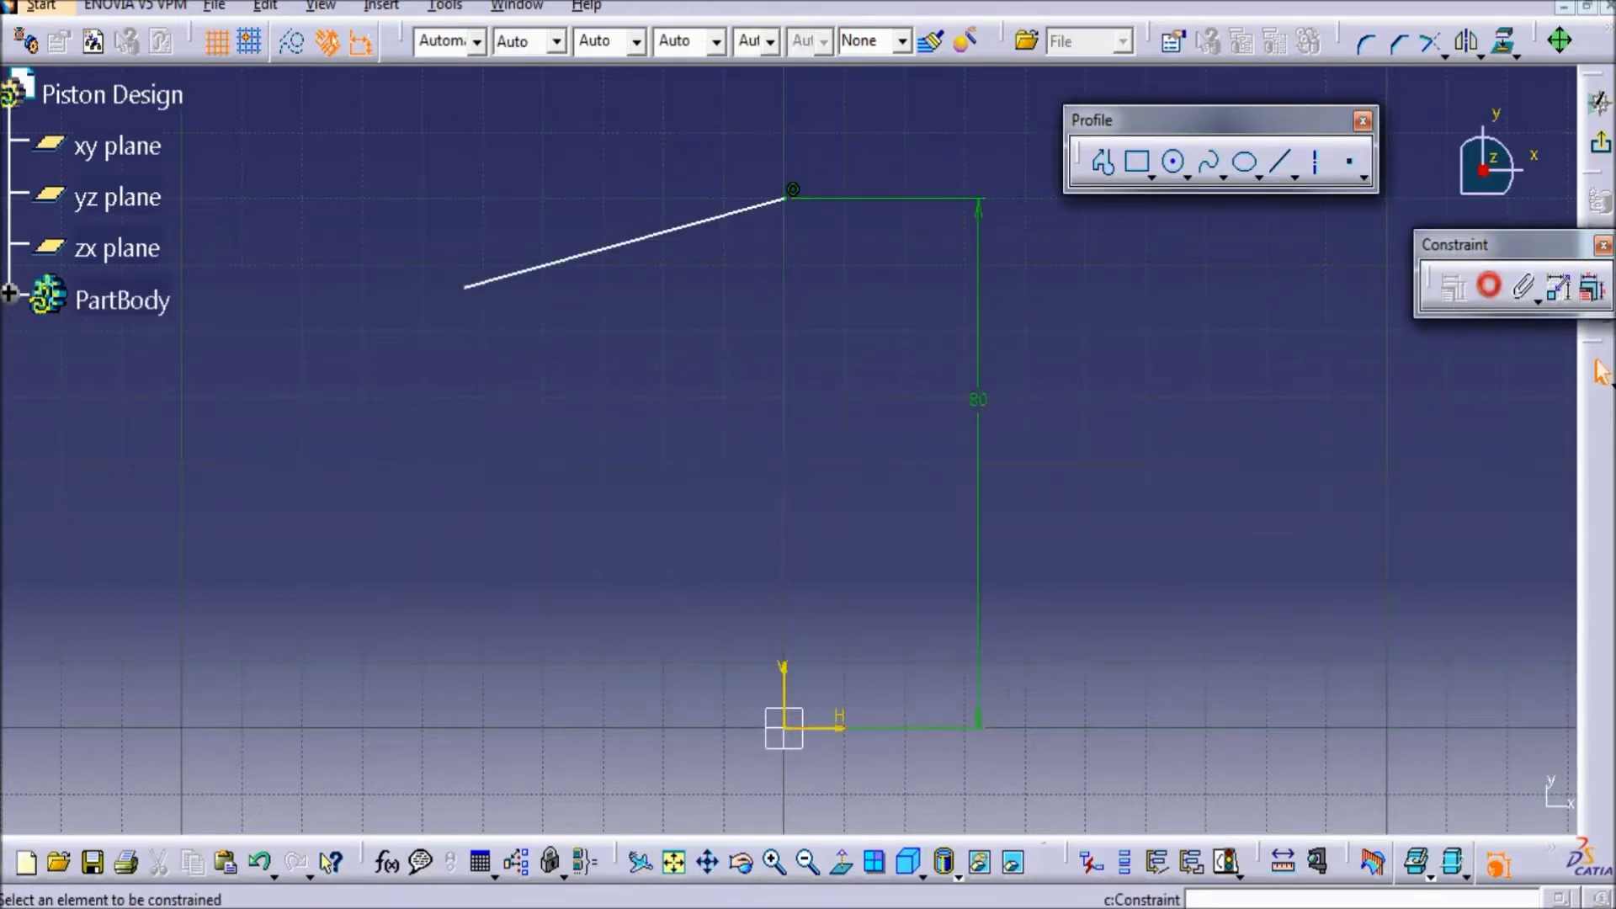
{"action": "left_click", "coordinate": [783, 689]}
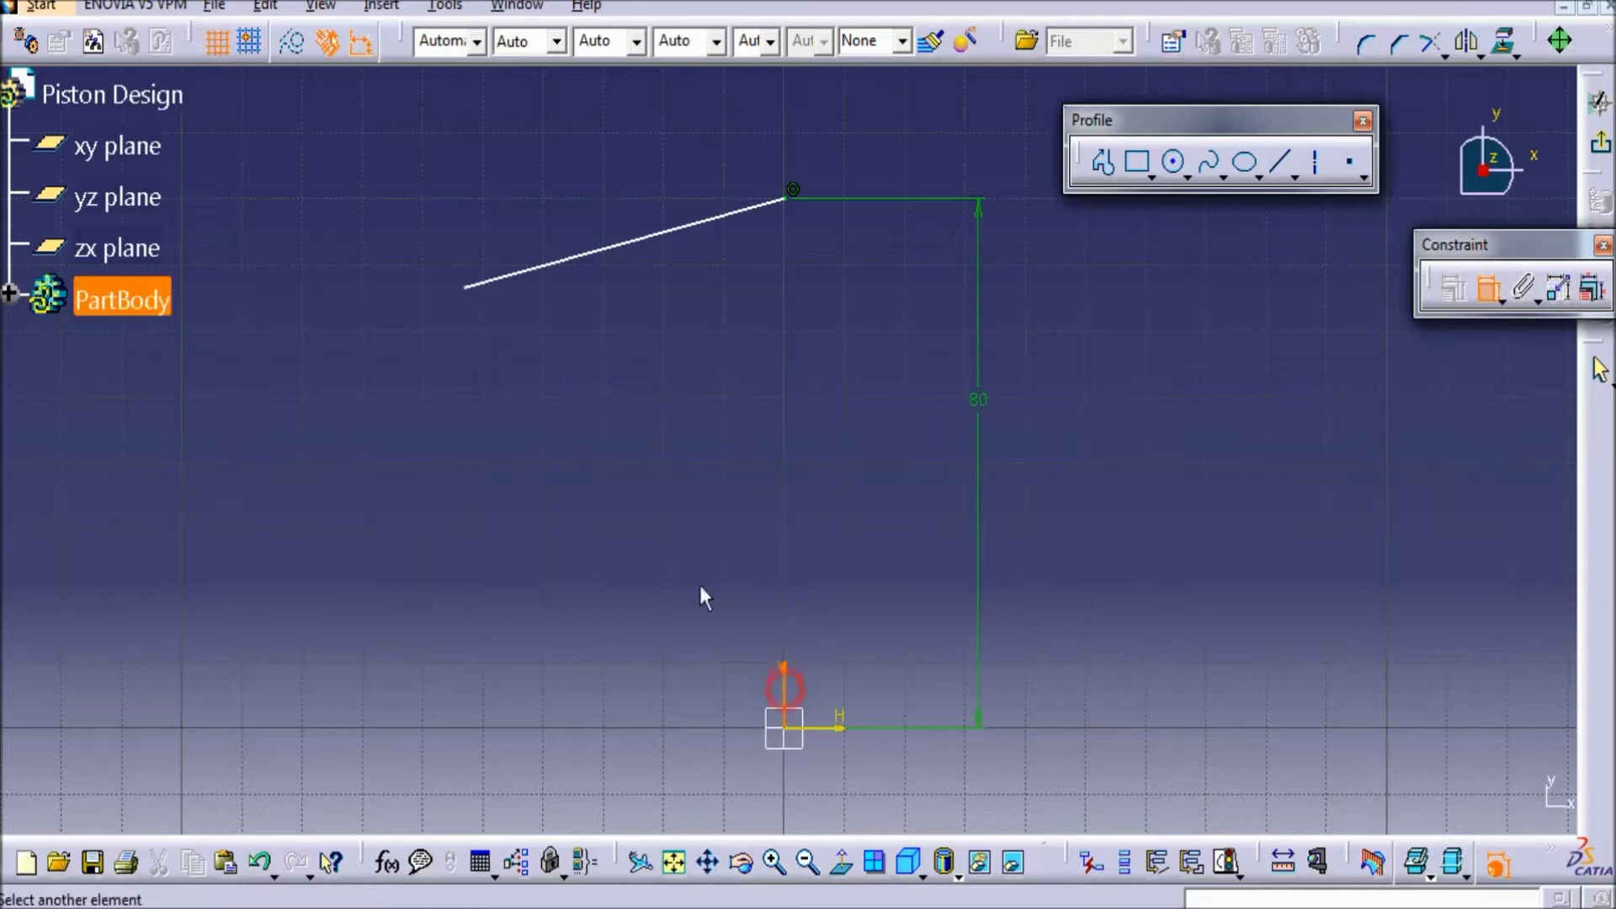
{"action": "left_click", "coordinate": [466, 289]}
{"action": "left_click", "coordinate": [685, 107]}
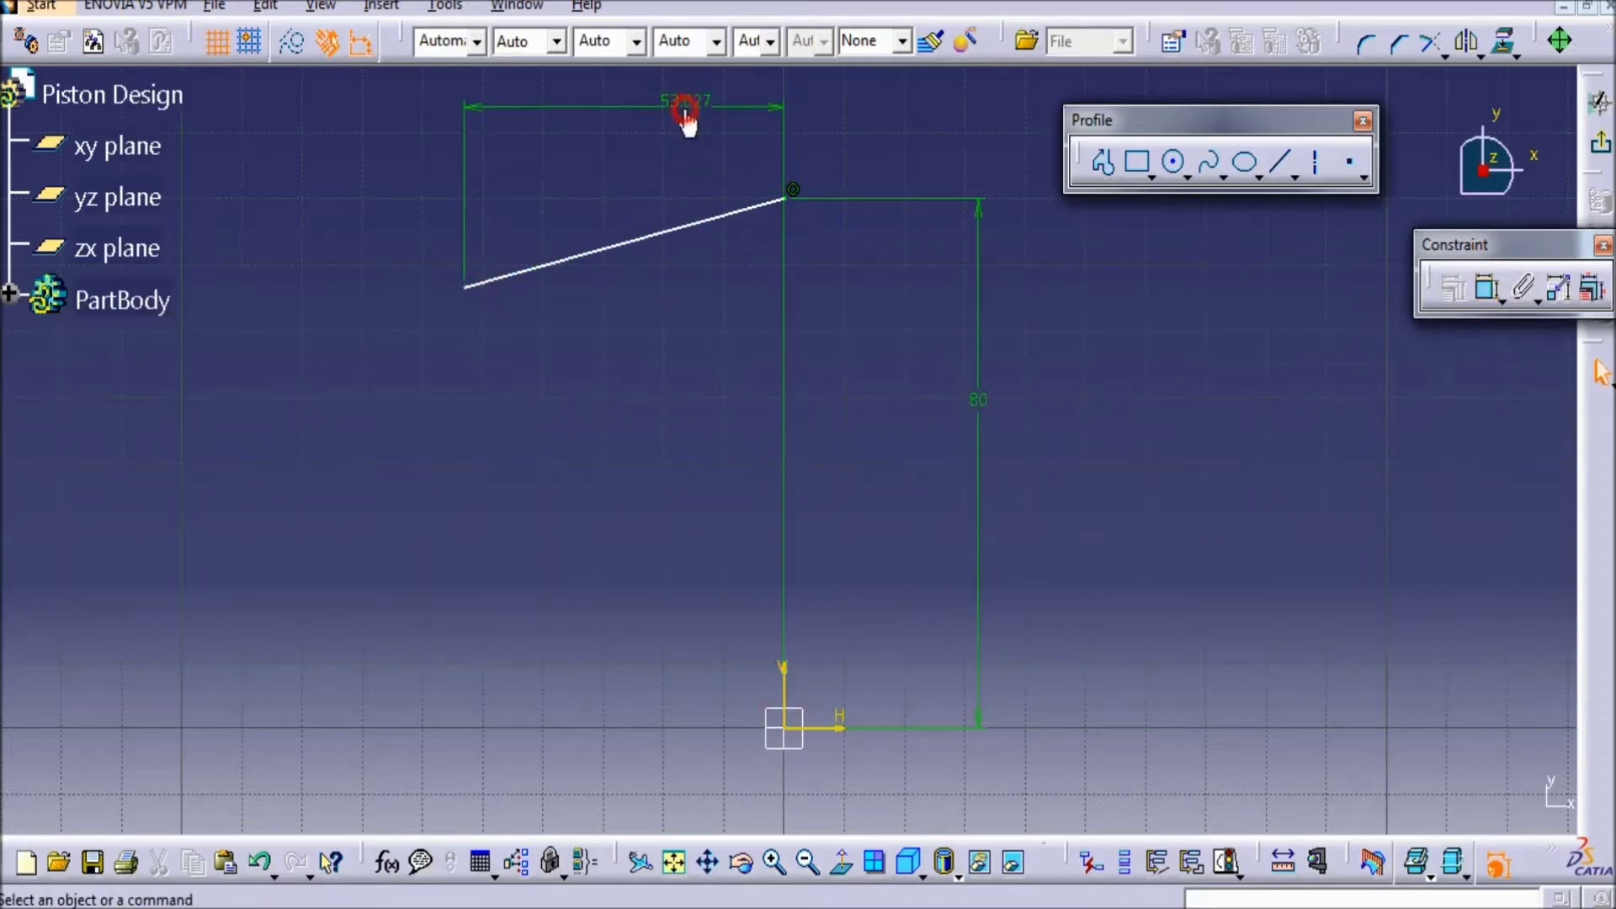
{"action": "double_click", "coordinate": [689, 102]}
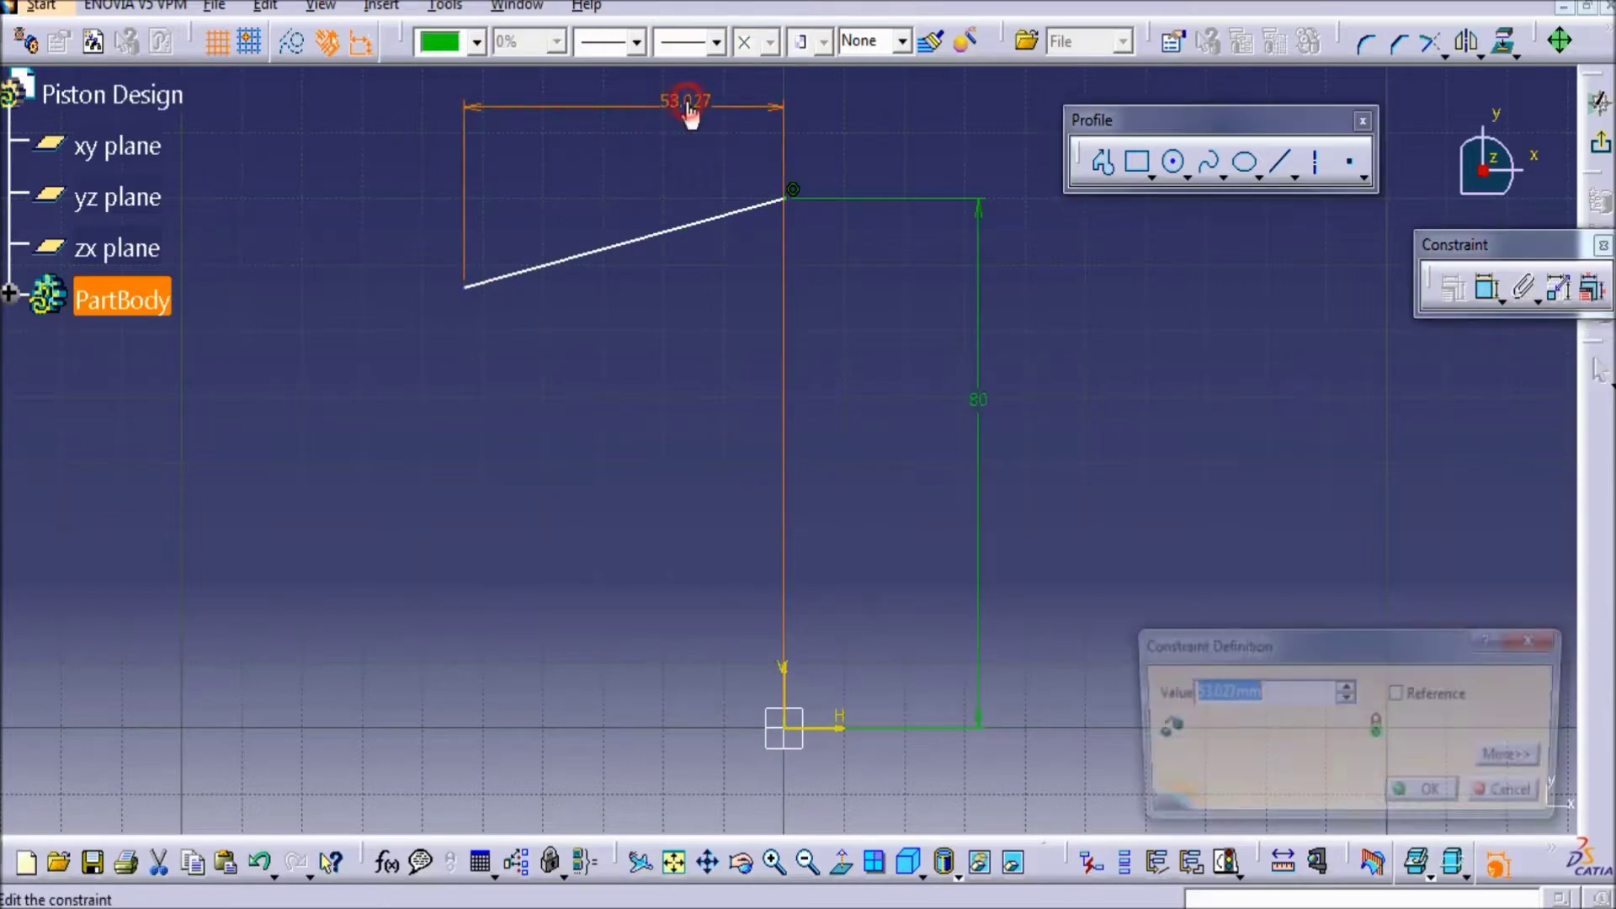
{"action": "type", "text": "40"}
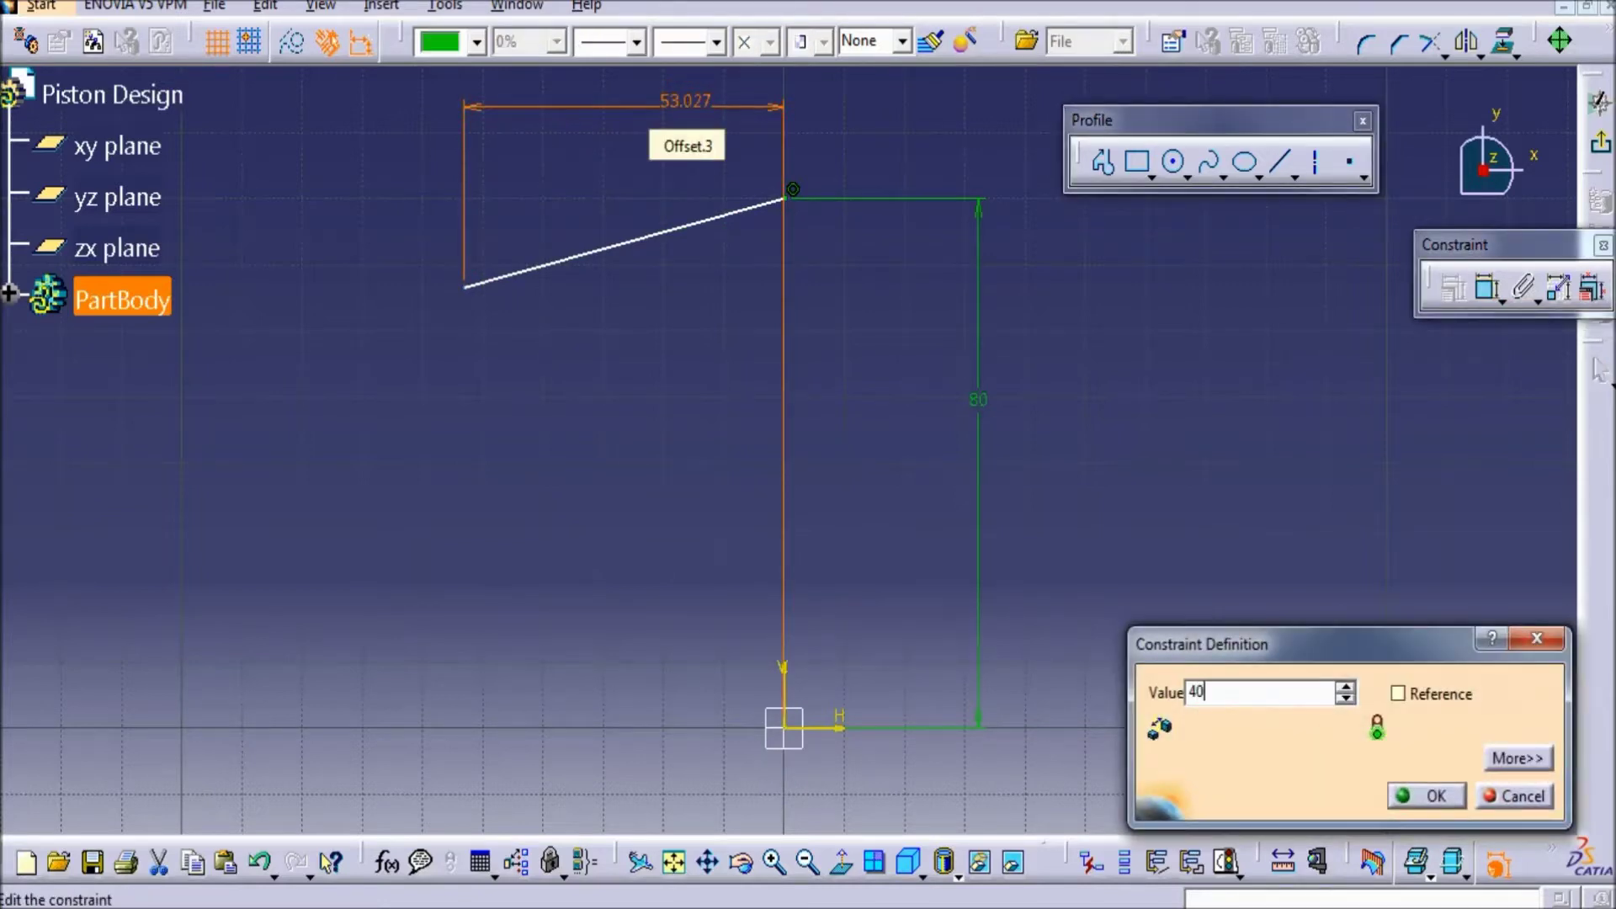
{"action": "key", "text": "Return"}
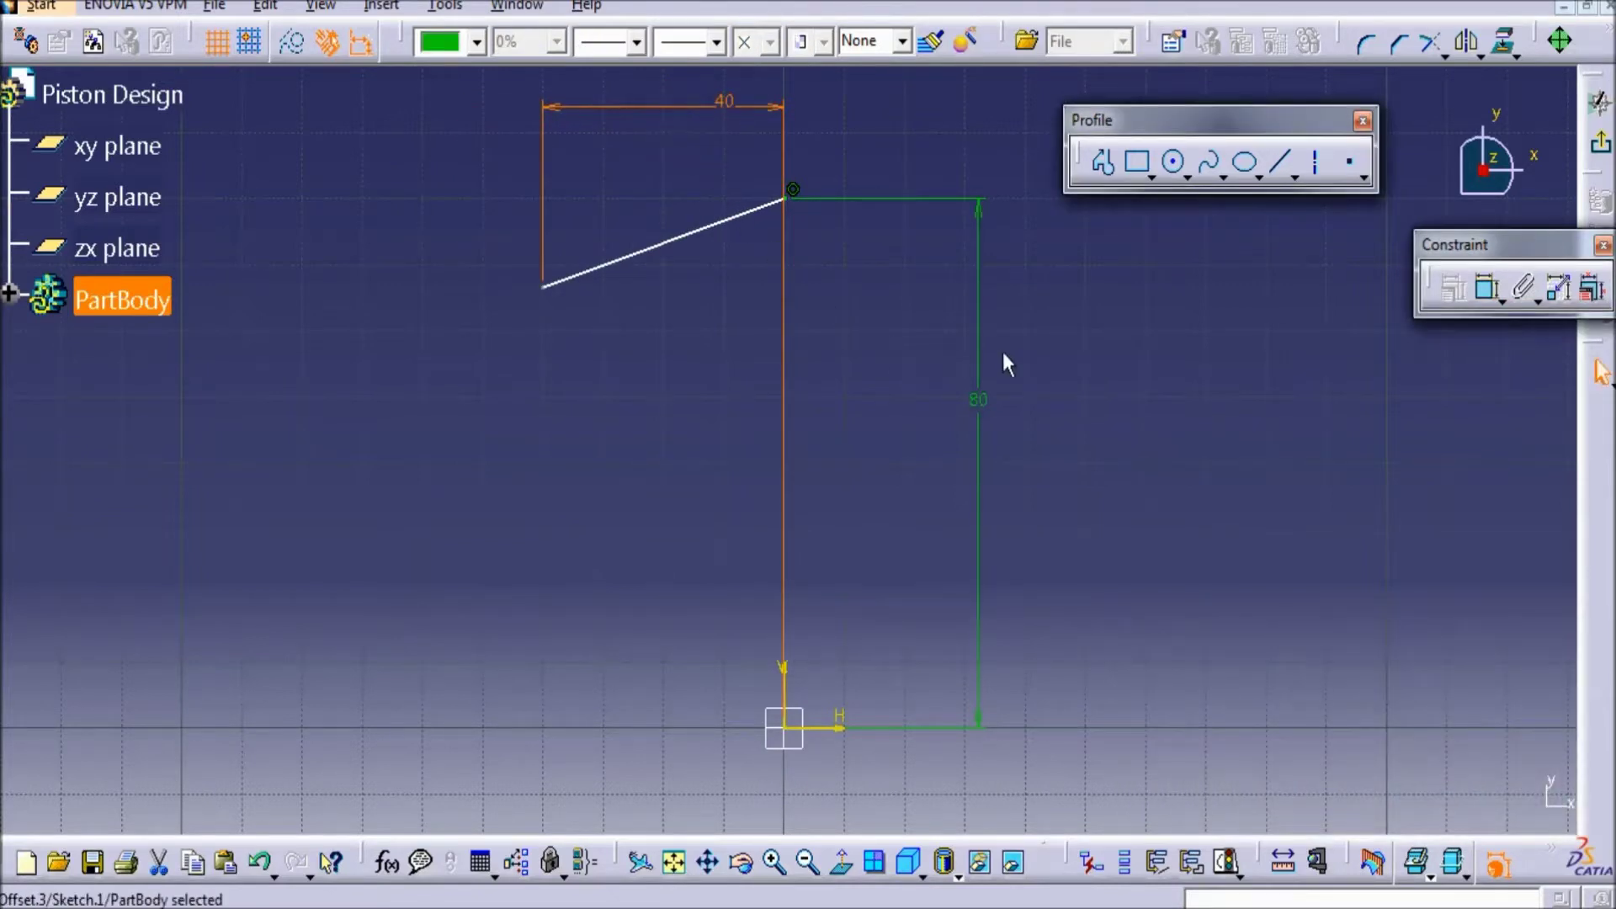
{"action": "left_click", "coordinate": [1122, 357]}
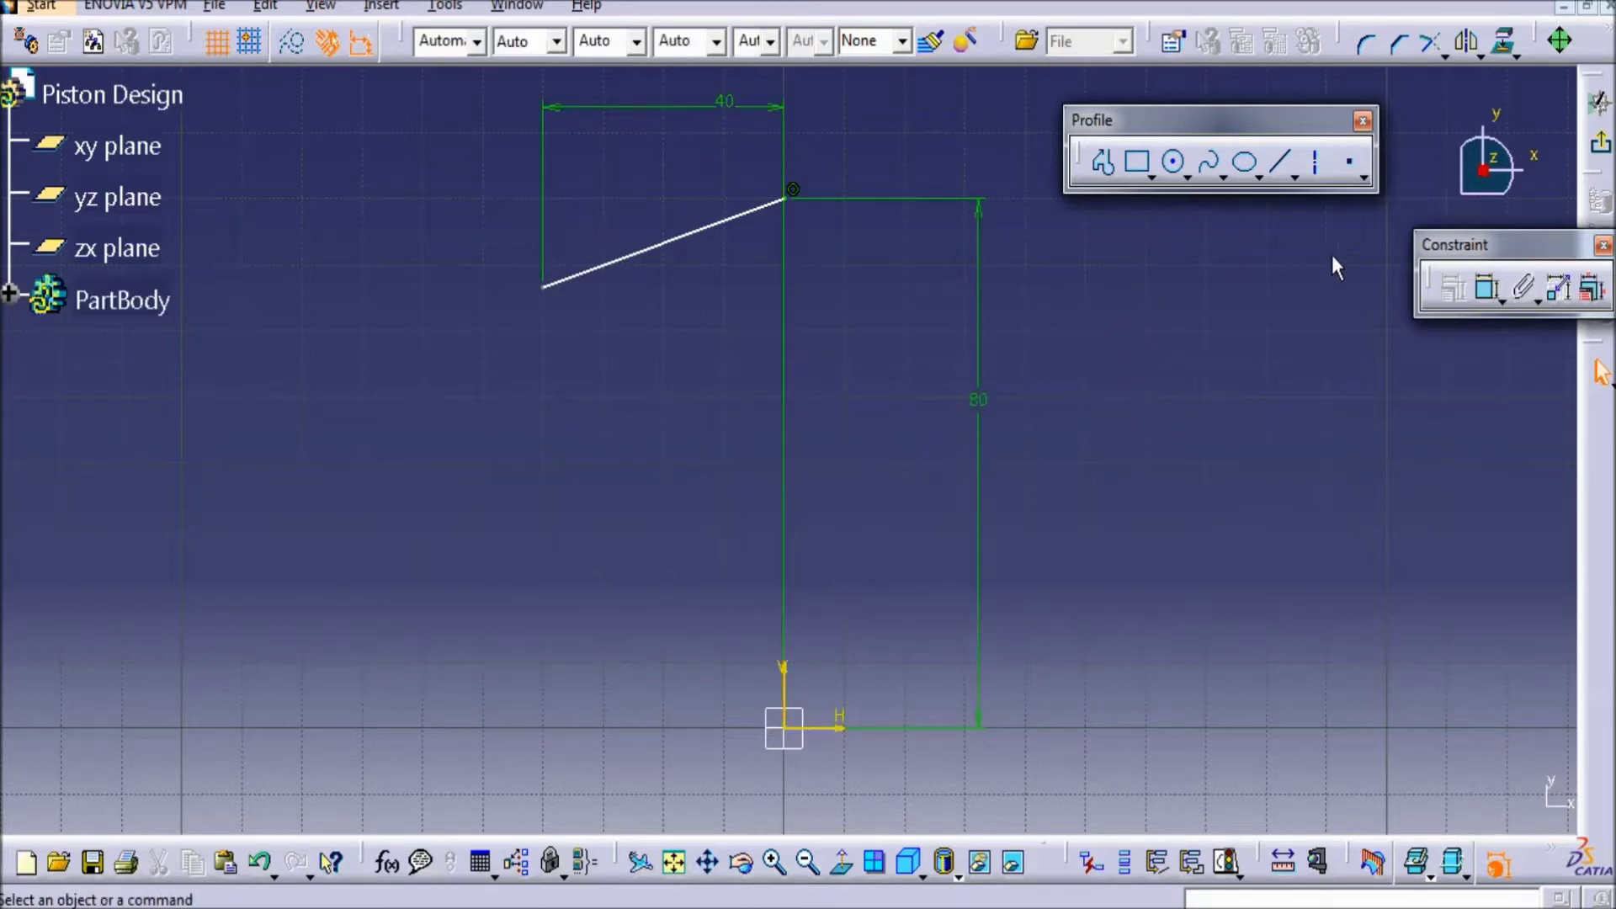
- Dimension the height of the line's left endpoint above the horizontal axis and set it to 74 mm
{"action": "left_click", "coordinate": [1487, 288]}
{"action": "left_click", "coordinate": [830, 729]}
{"action": "left_click", "coordinate": [543, 287]}
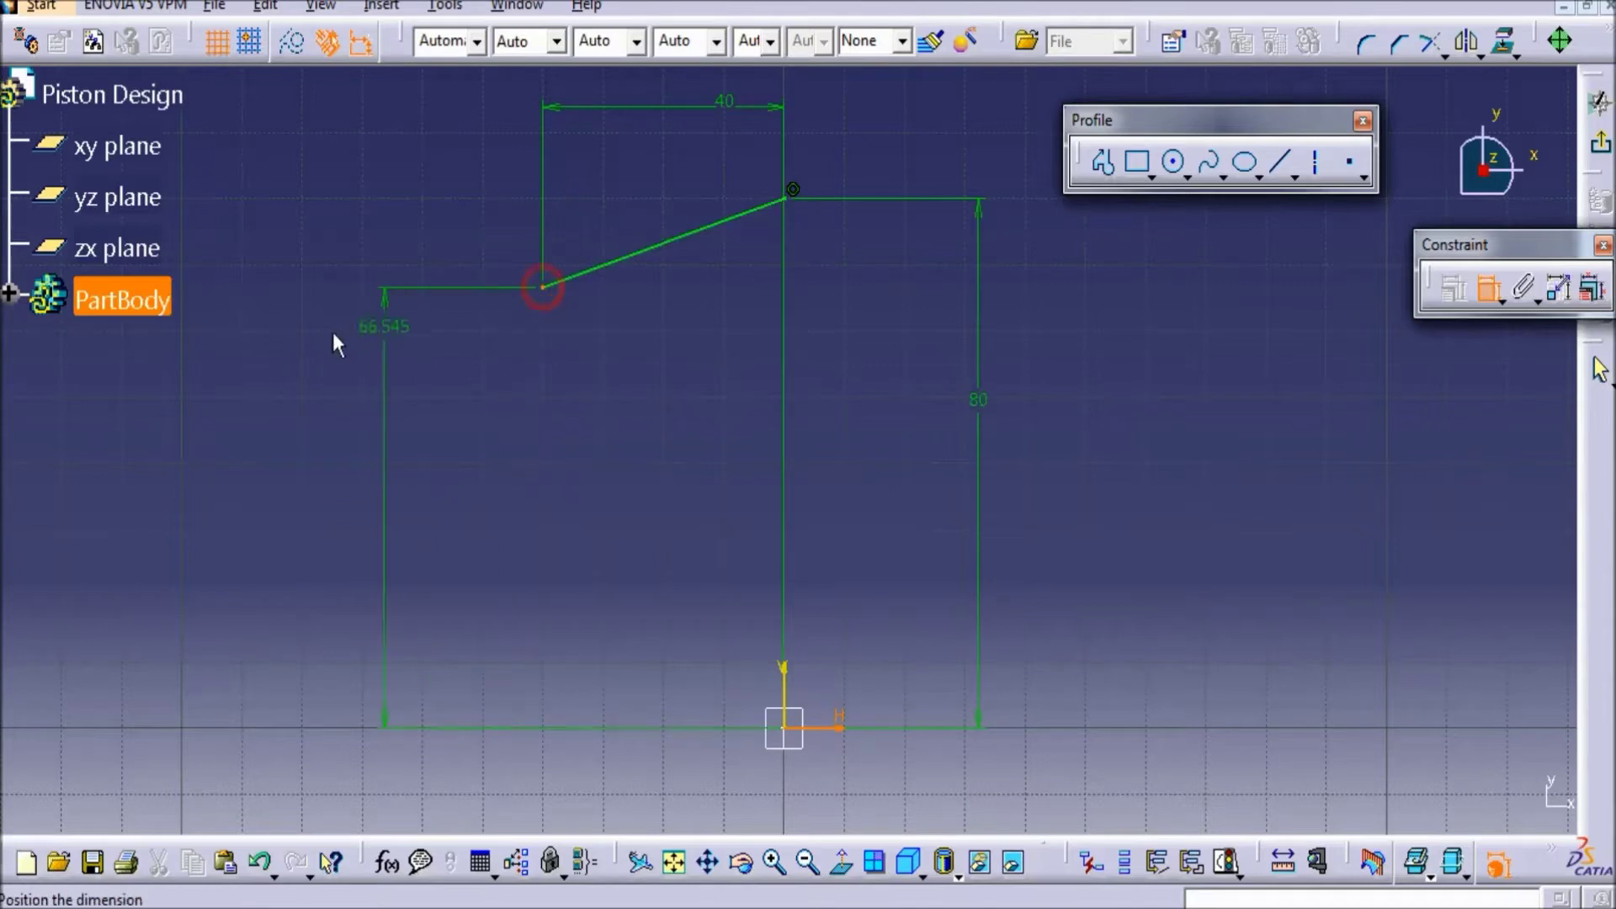
{"action": "left_click", "coordinate": [256, 320]}
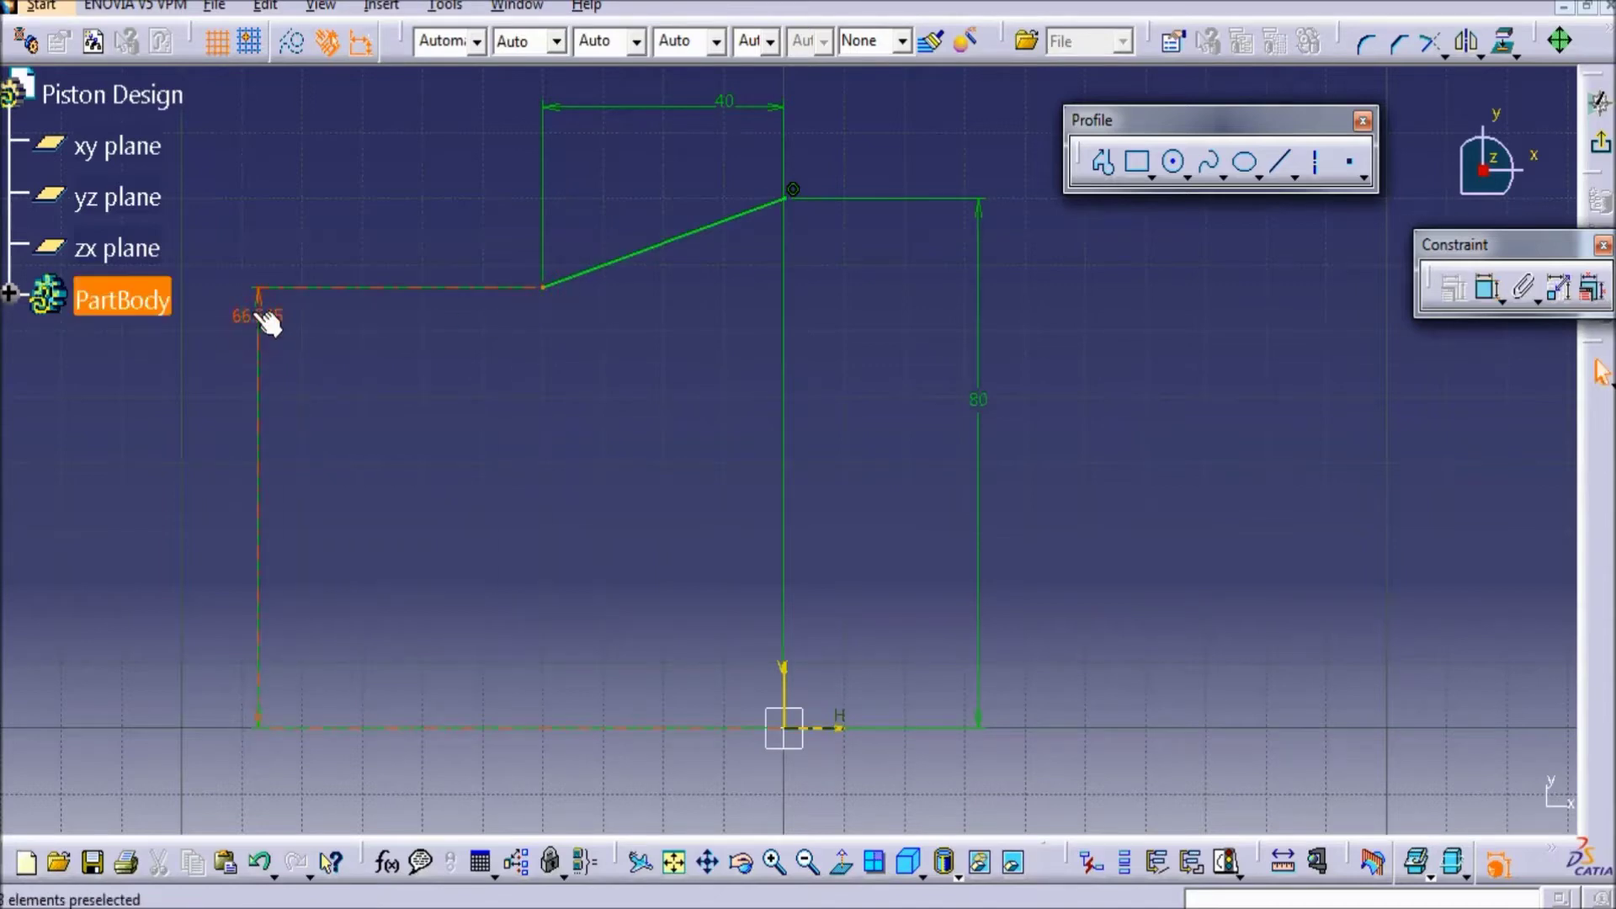
{"action": "double_click", "coordinate": [255, 319]}
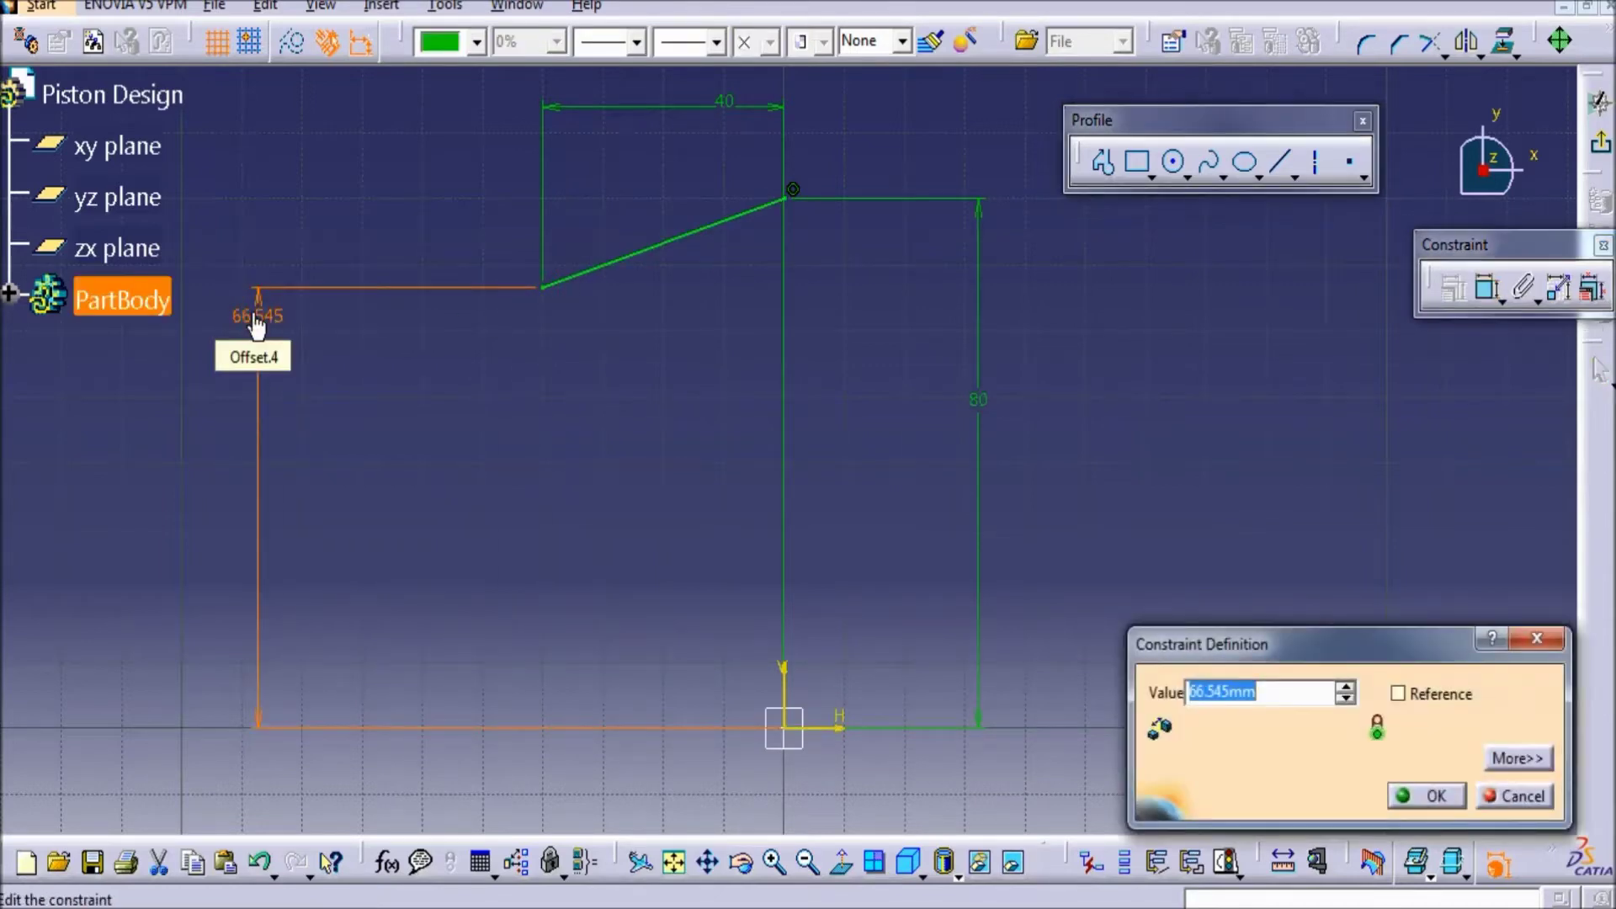
{"action": "type", "text": "7"}
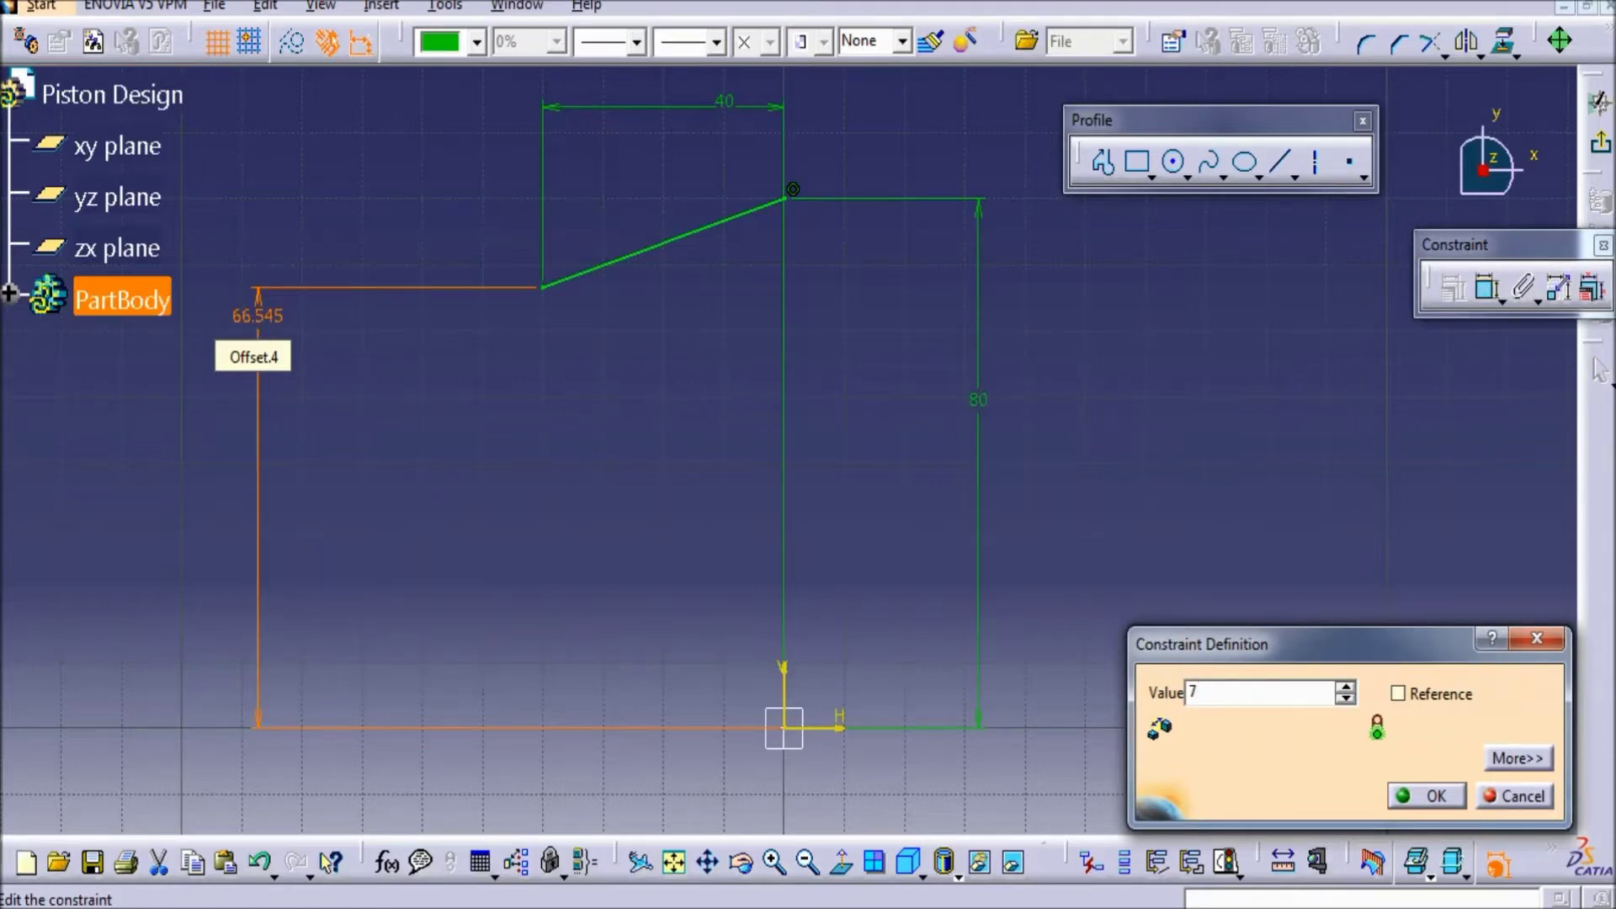
{"action": "type", "text": "4mm"}
{"action": "key", "text": "Return"}
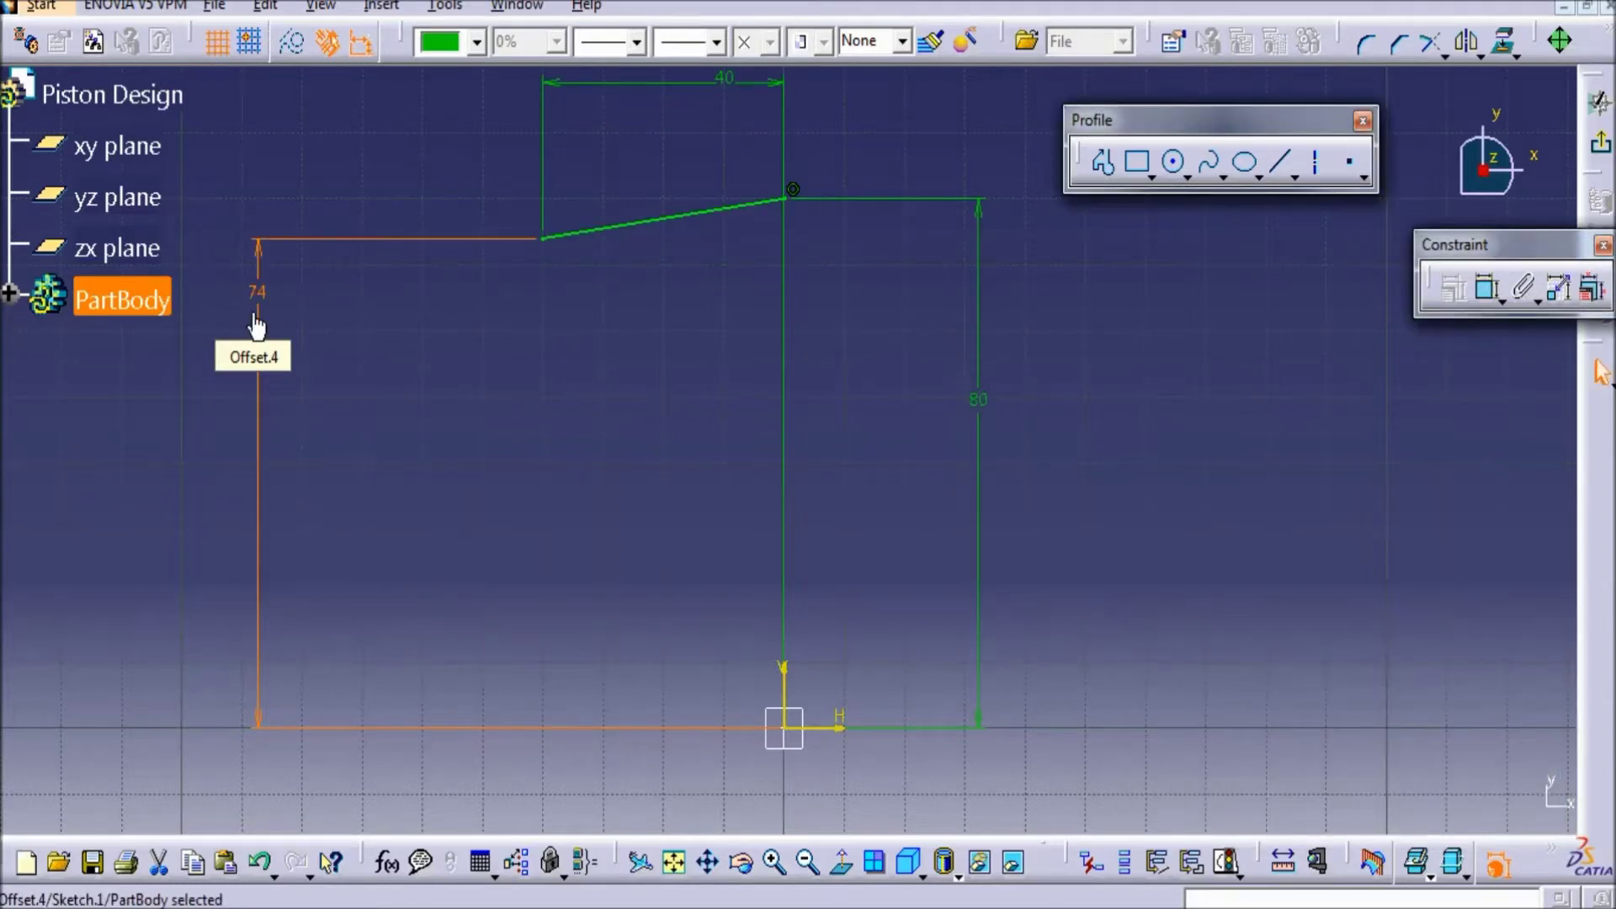
{"action": "left_click", "coordinate": [1216, 399]}
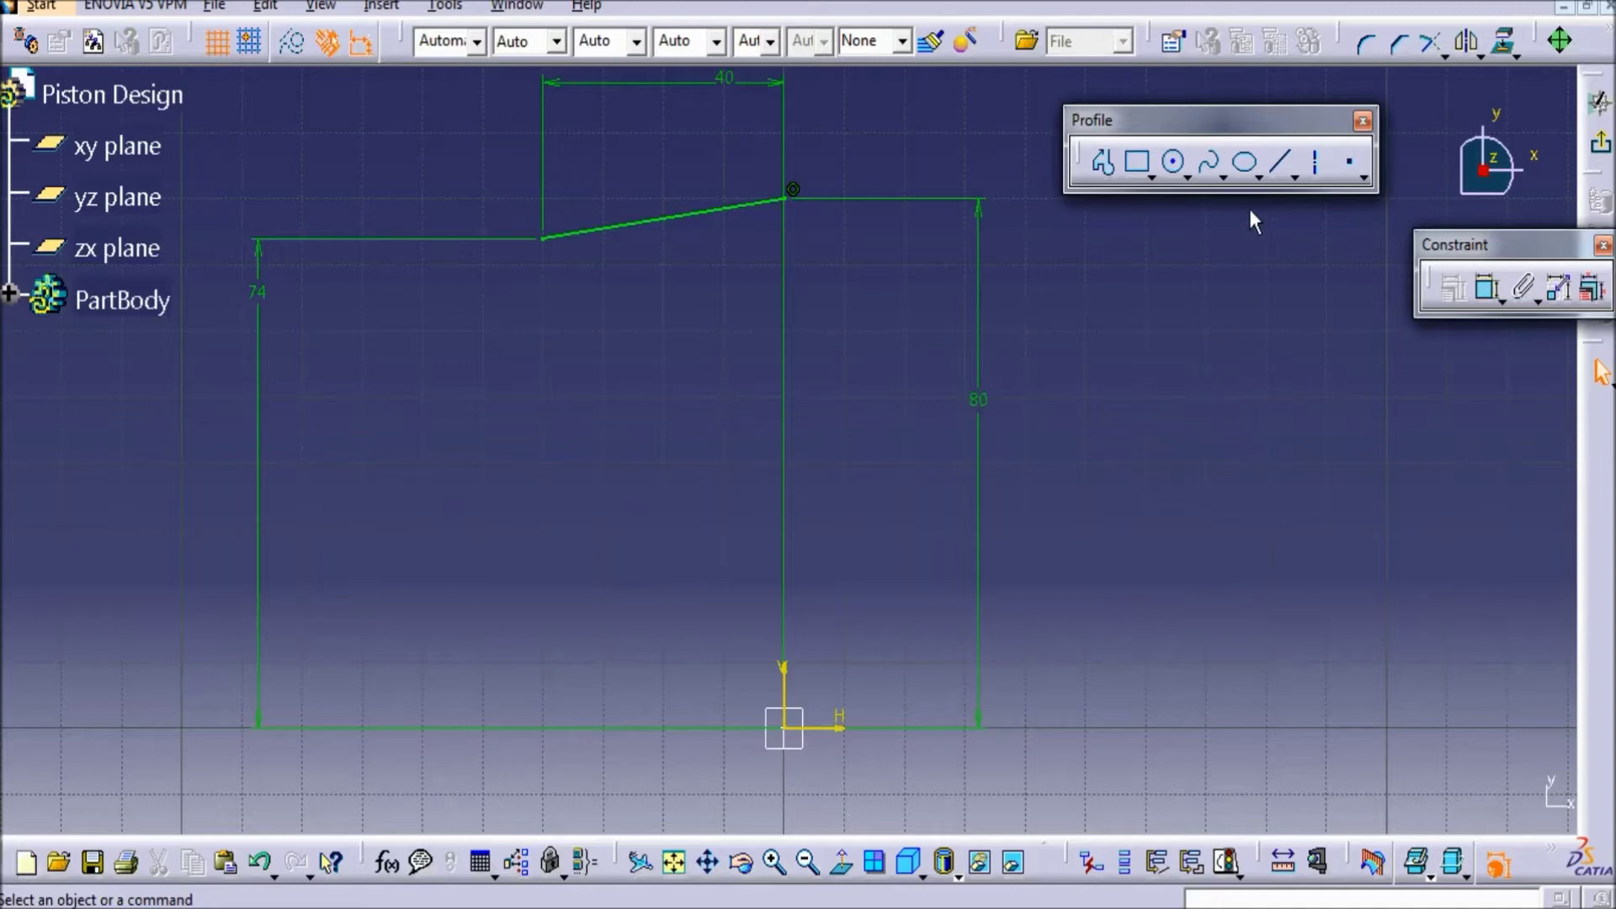
- Draw a vertical line 8 mm long downward from the sloping line's left endpoint
{"action": "left_click", "coordinate": [1280, 162]}
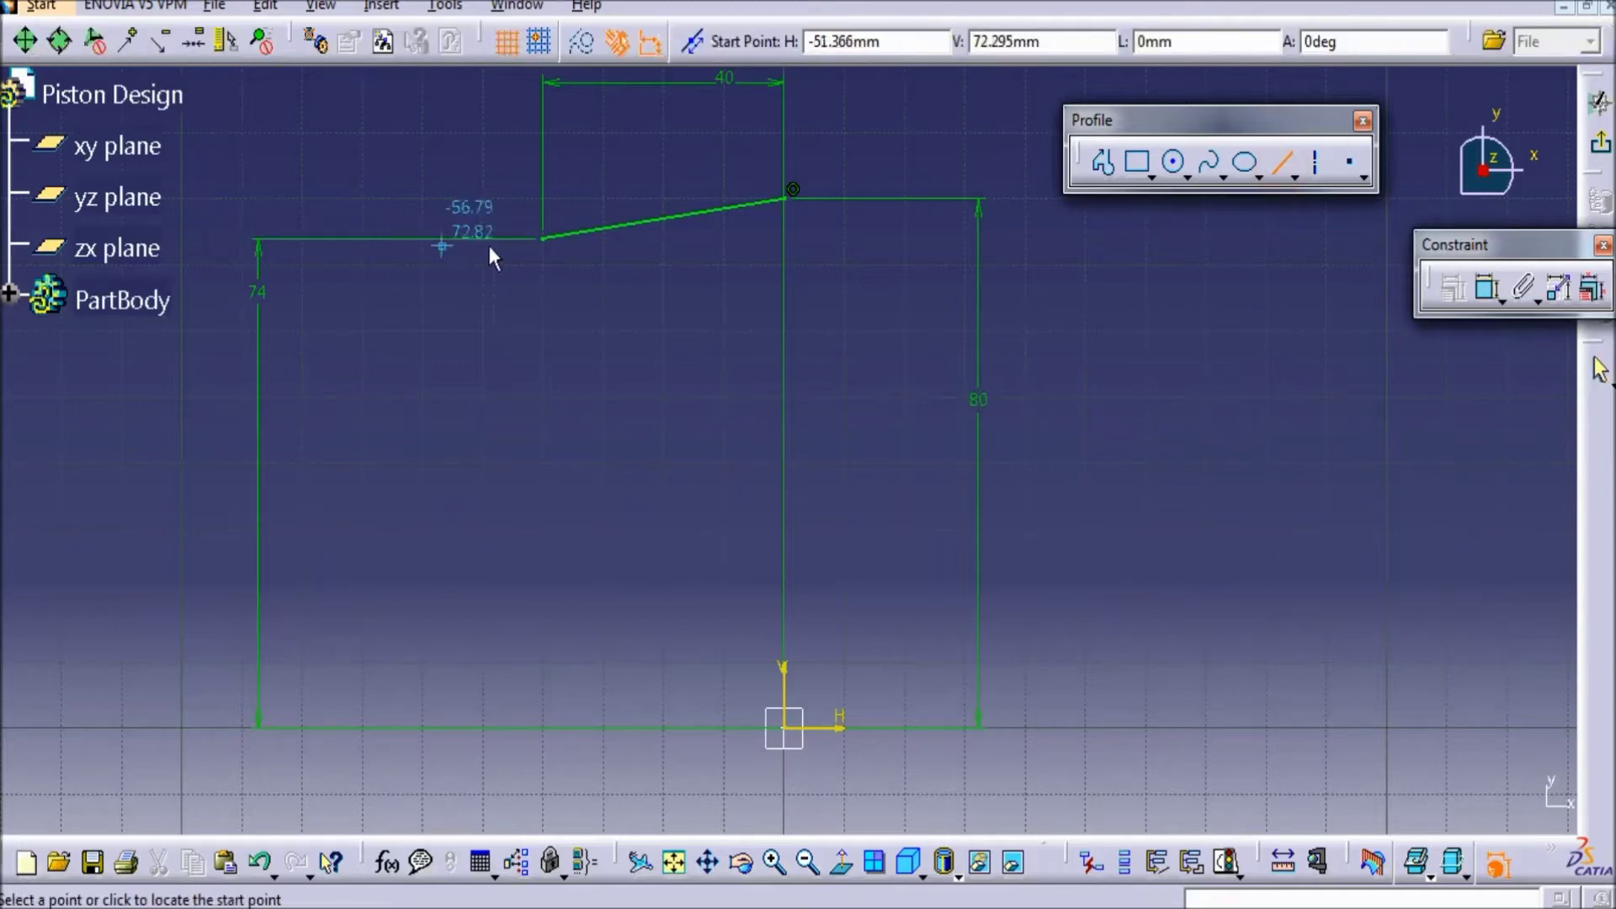
{"action": "left_click", "coordinate": [543, 239]}
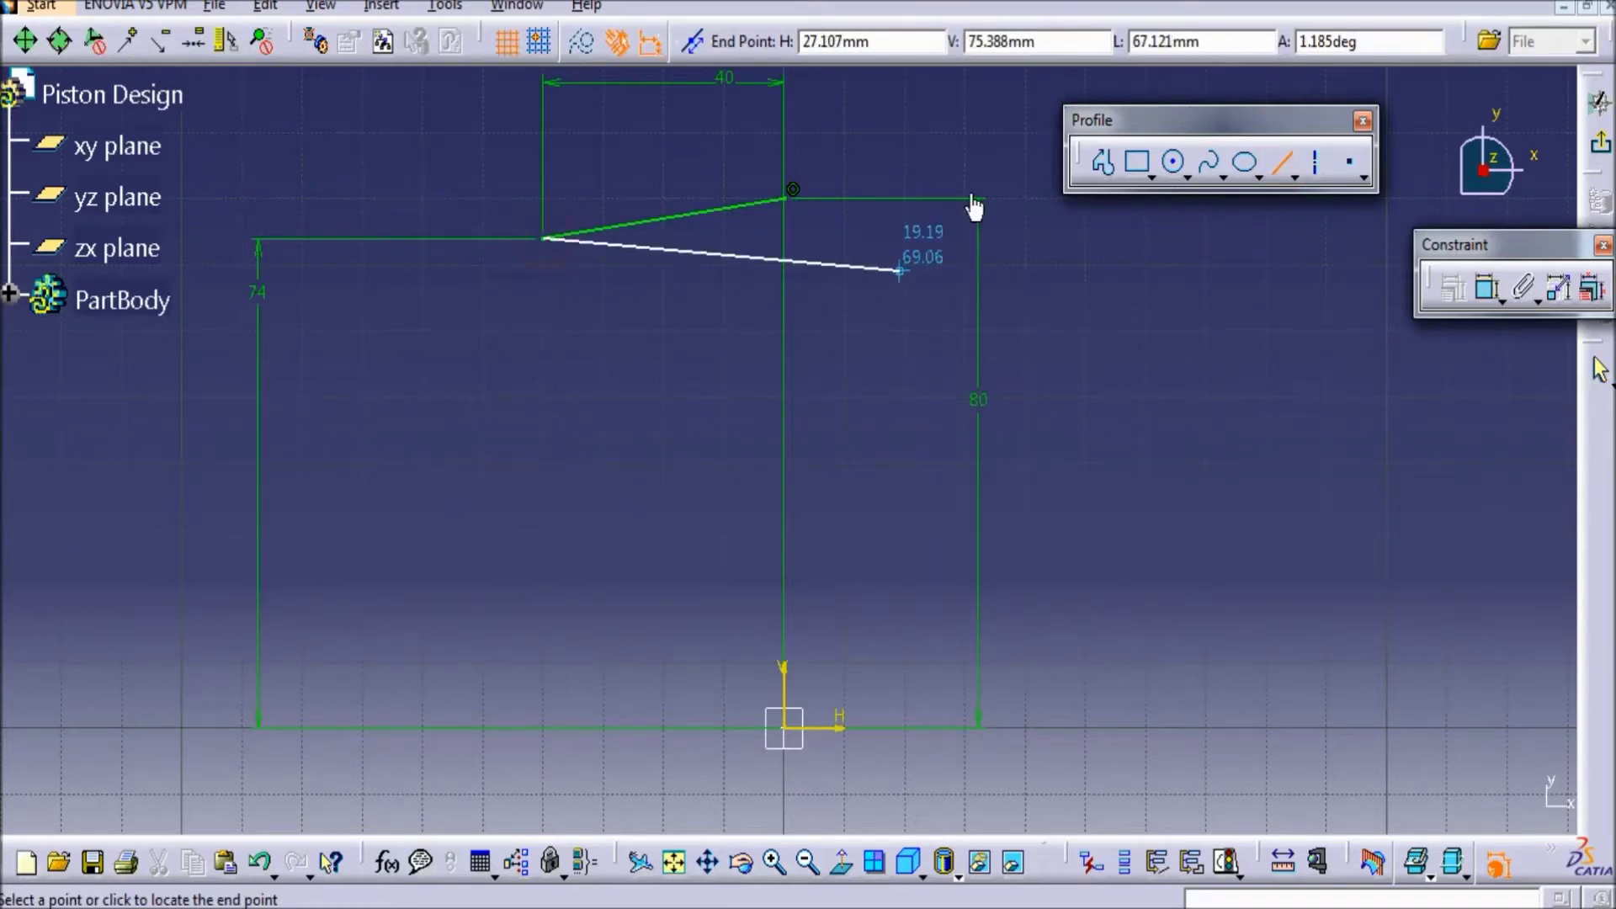
{"action": "left_click", "coordinate": [1212, 43]}
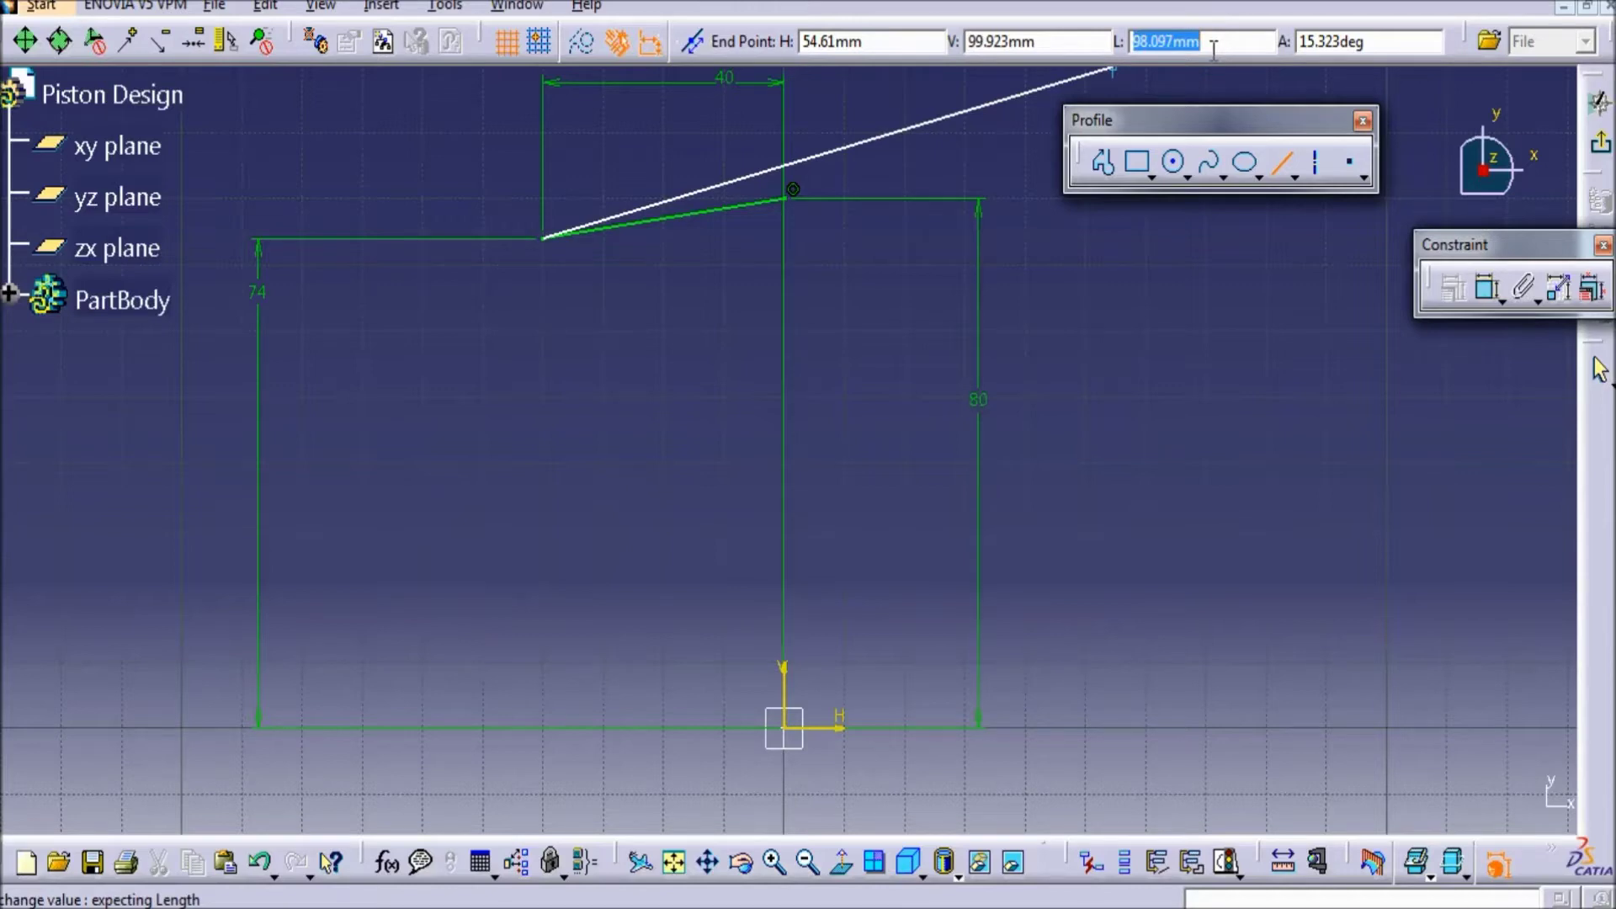
{"action": "type", "text": "8"}
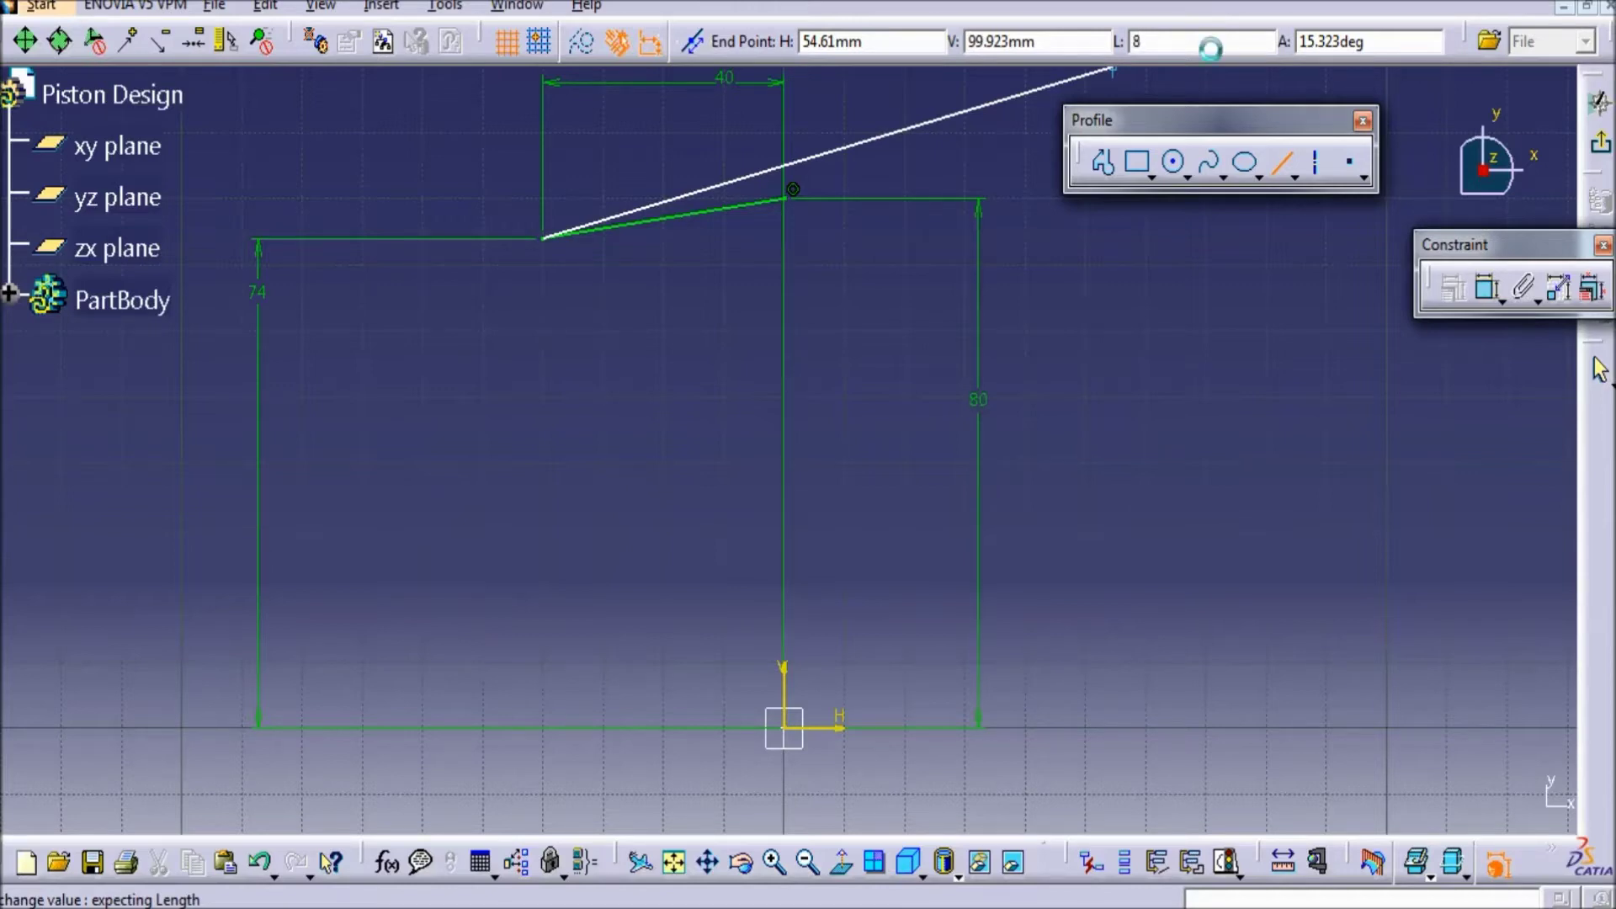
{"action": "key", "text": "Return"}
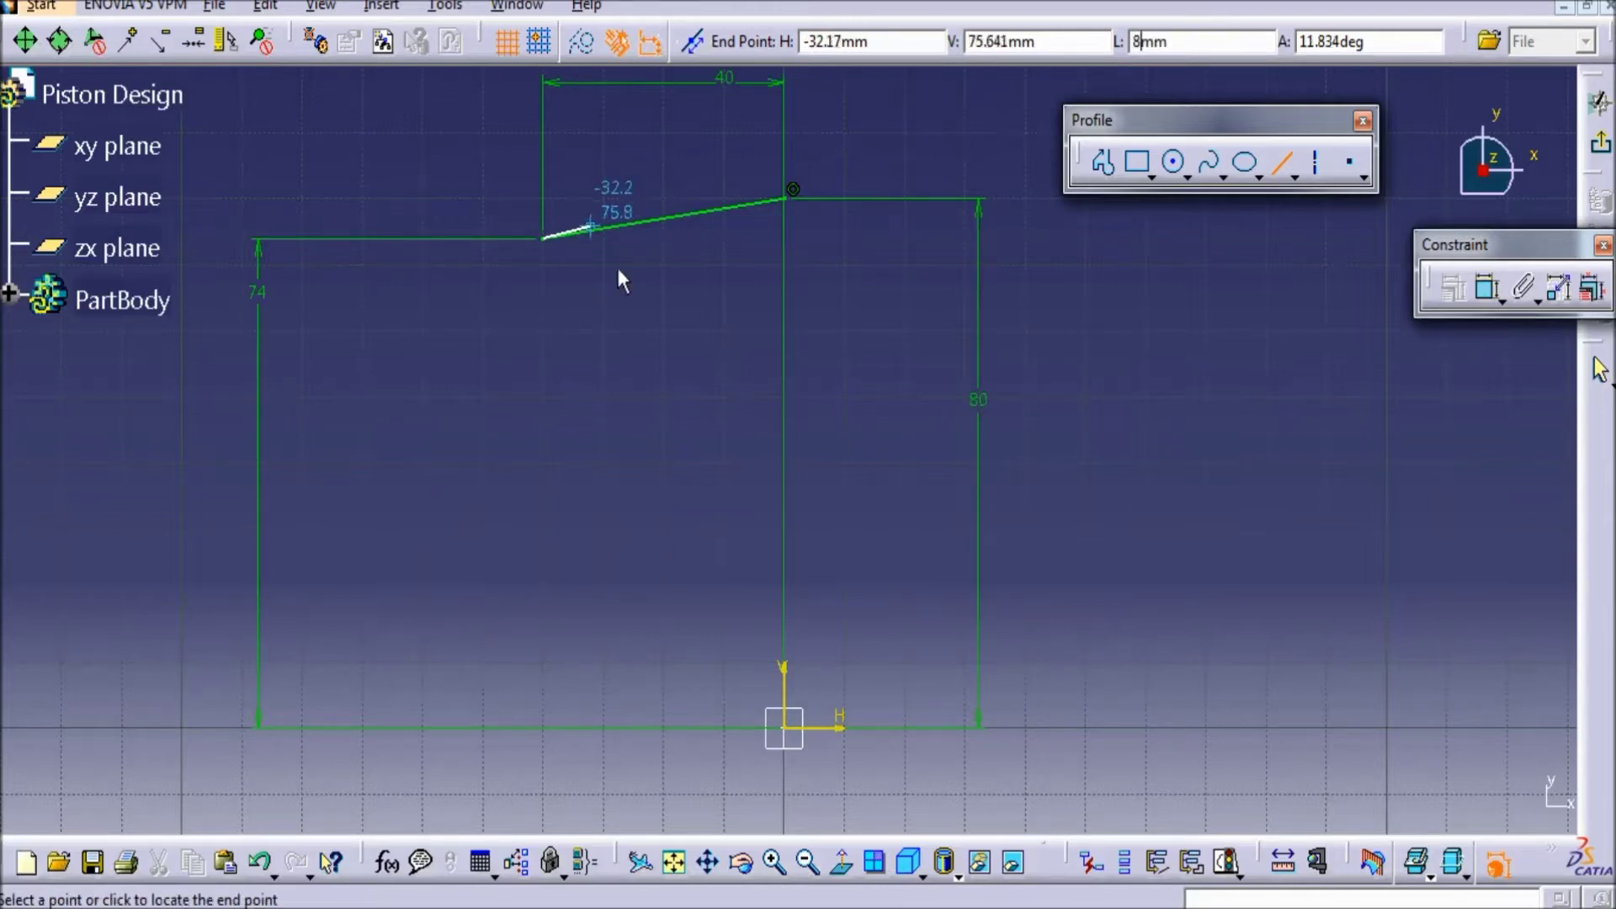
{"action": "left_click", "coordinate": [543, 386]}
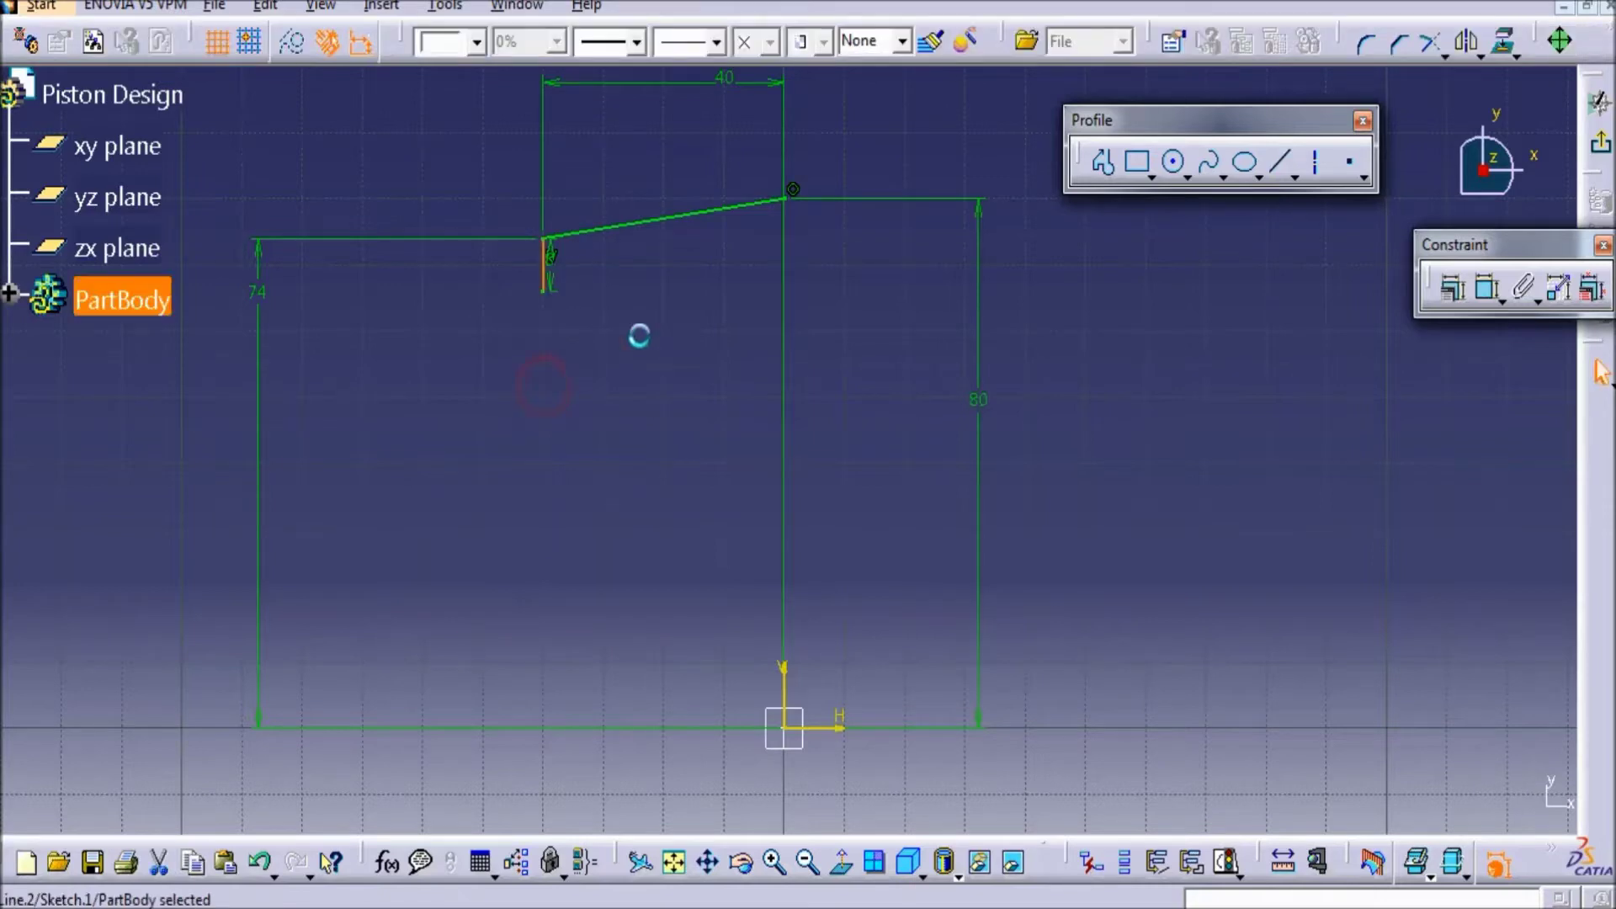
- Start a profile at the lower end of the 8 mm vertical line with a 4 mm horizontal segment toward the vertical axis
{"action": "left_click", "coordinate": [1103, 168]}
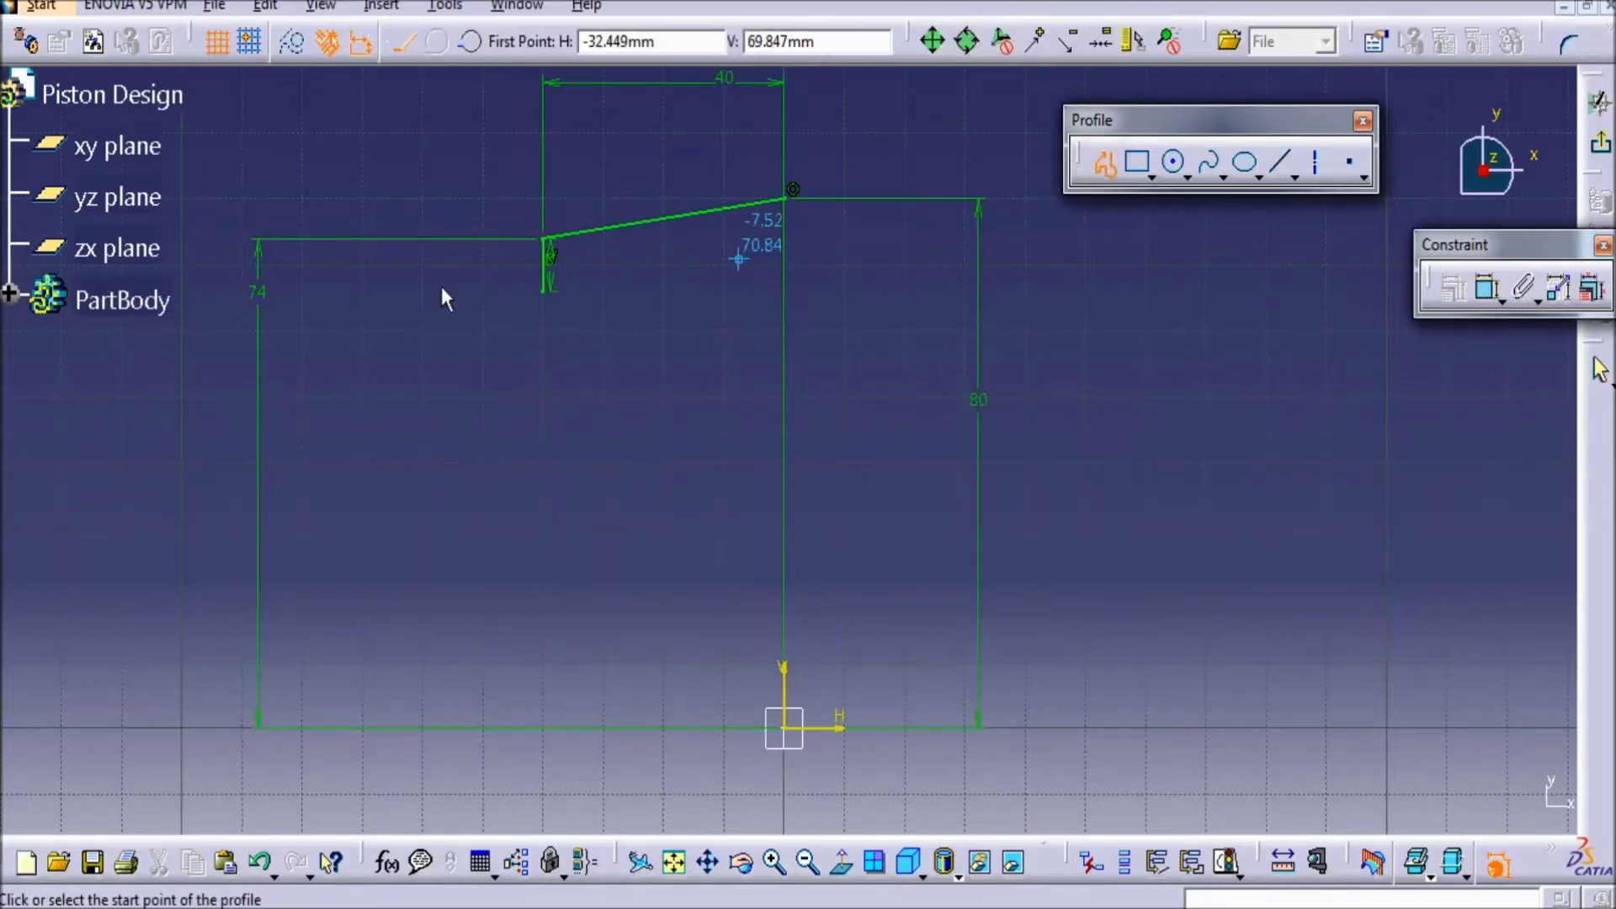
{"action": "left_click", "coordinate": [544, 292]}
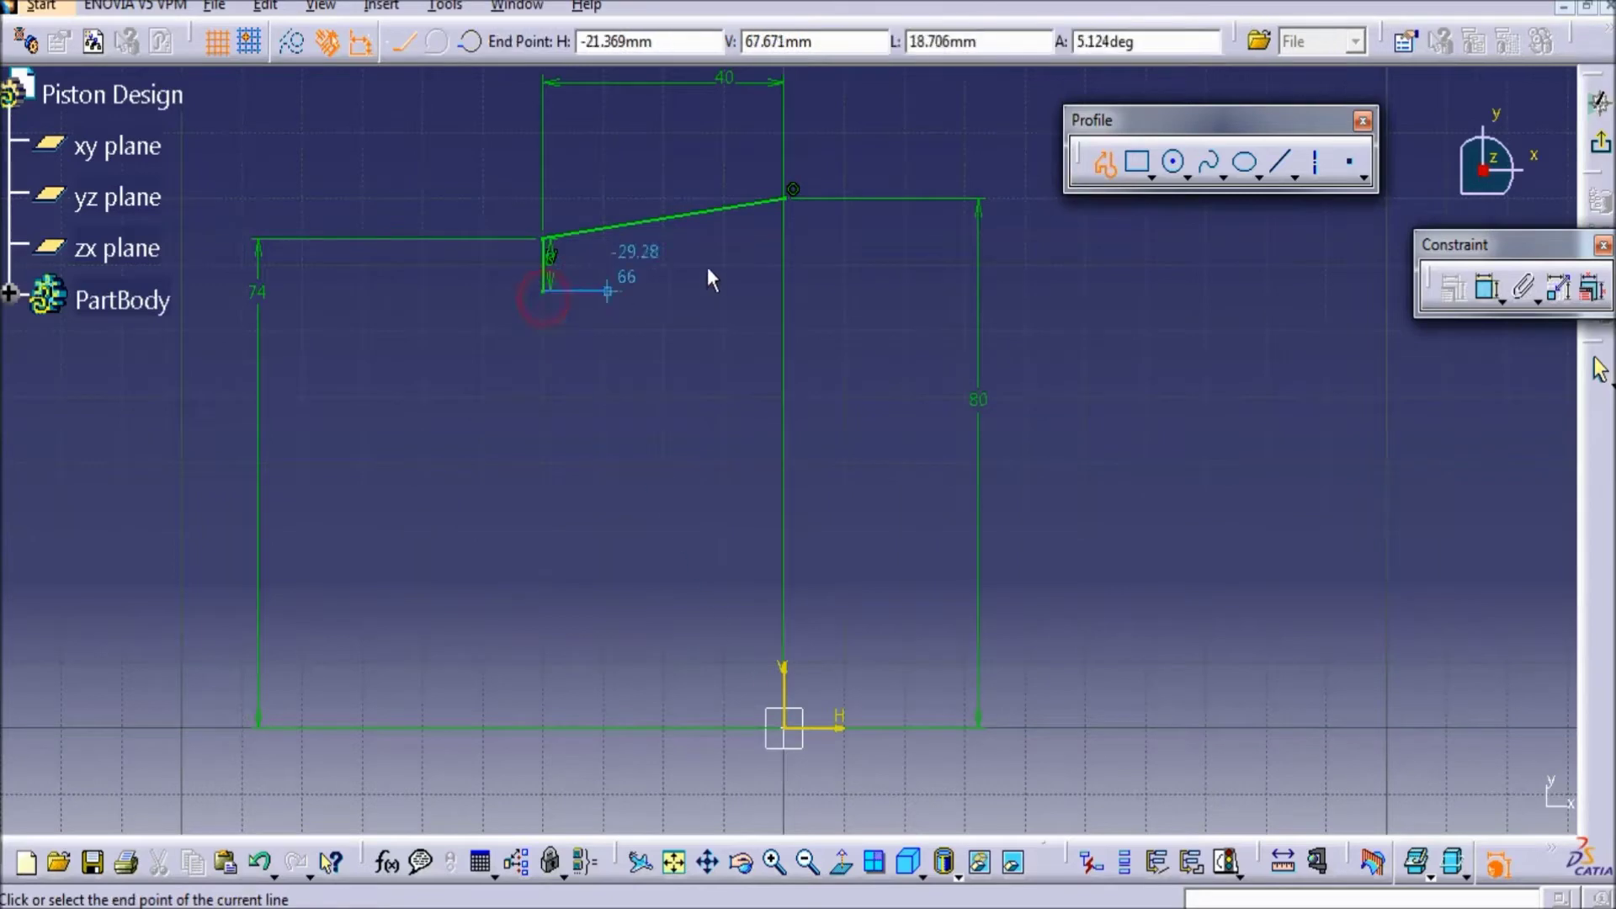
{"action": "double_click", "coordinate": [996, 46]}
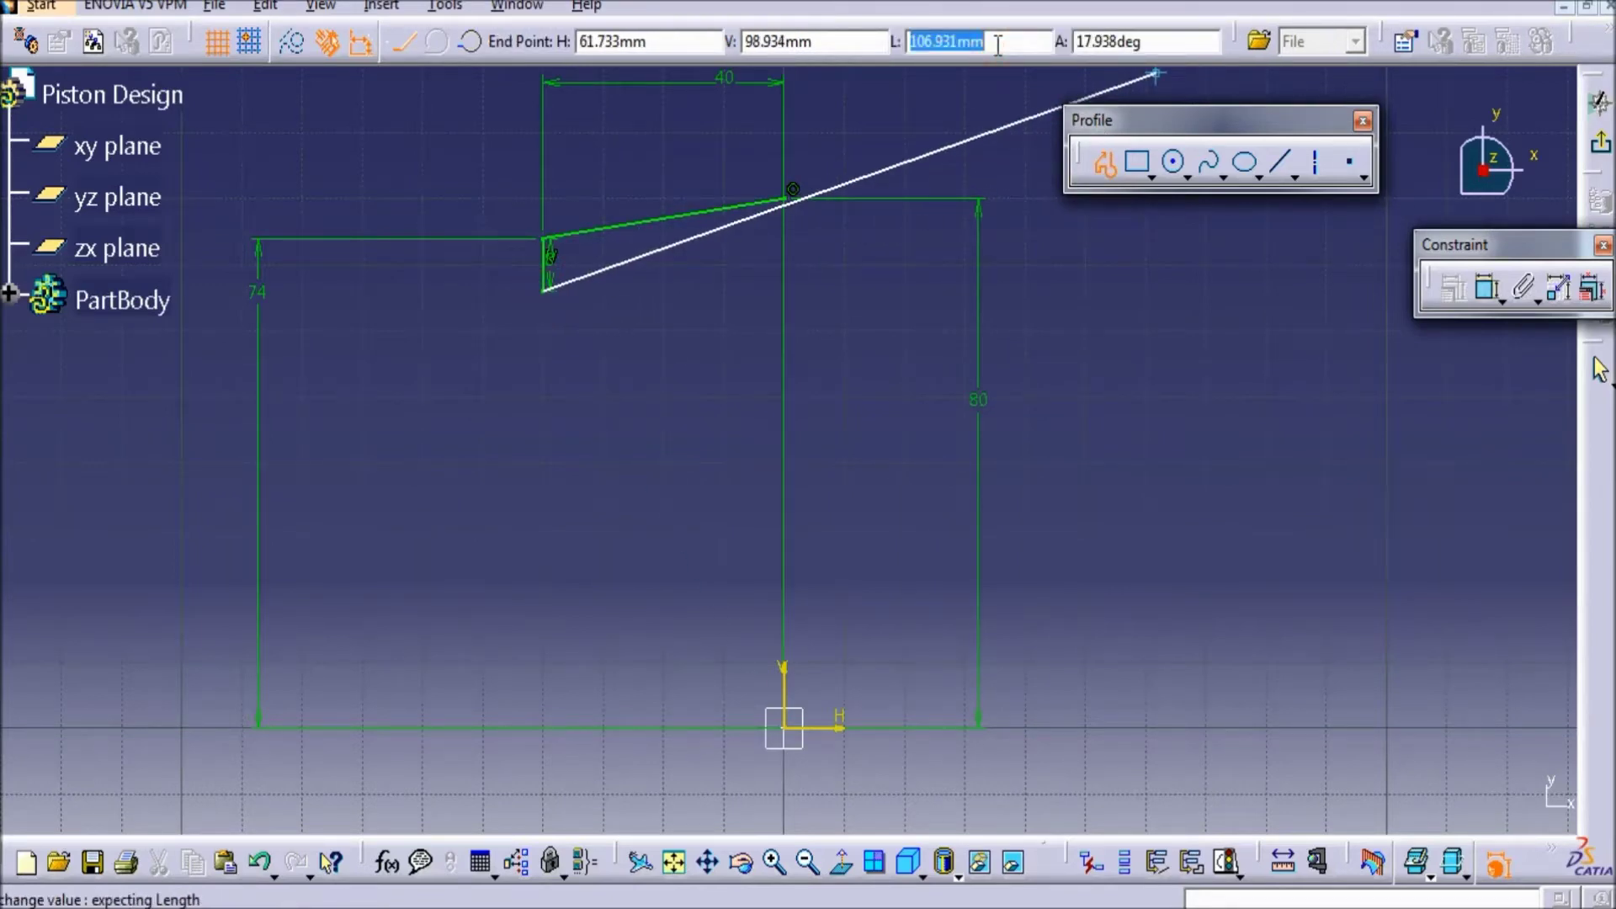
{"action": "type", "text": "4"}
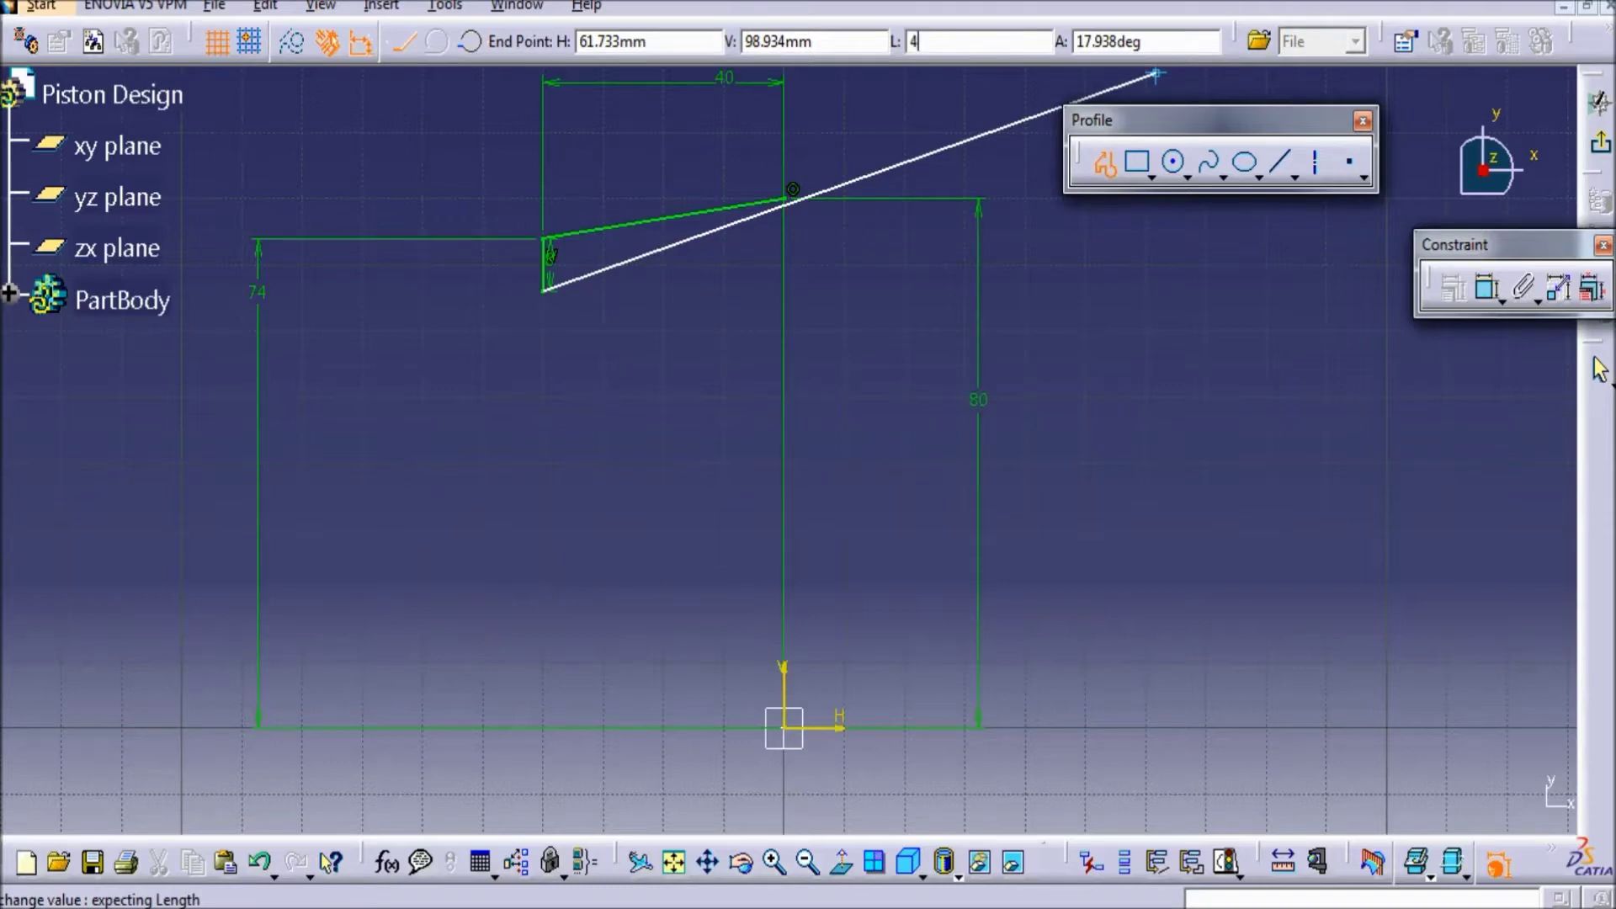
{"action": "key", "text": "Return"}
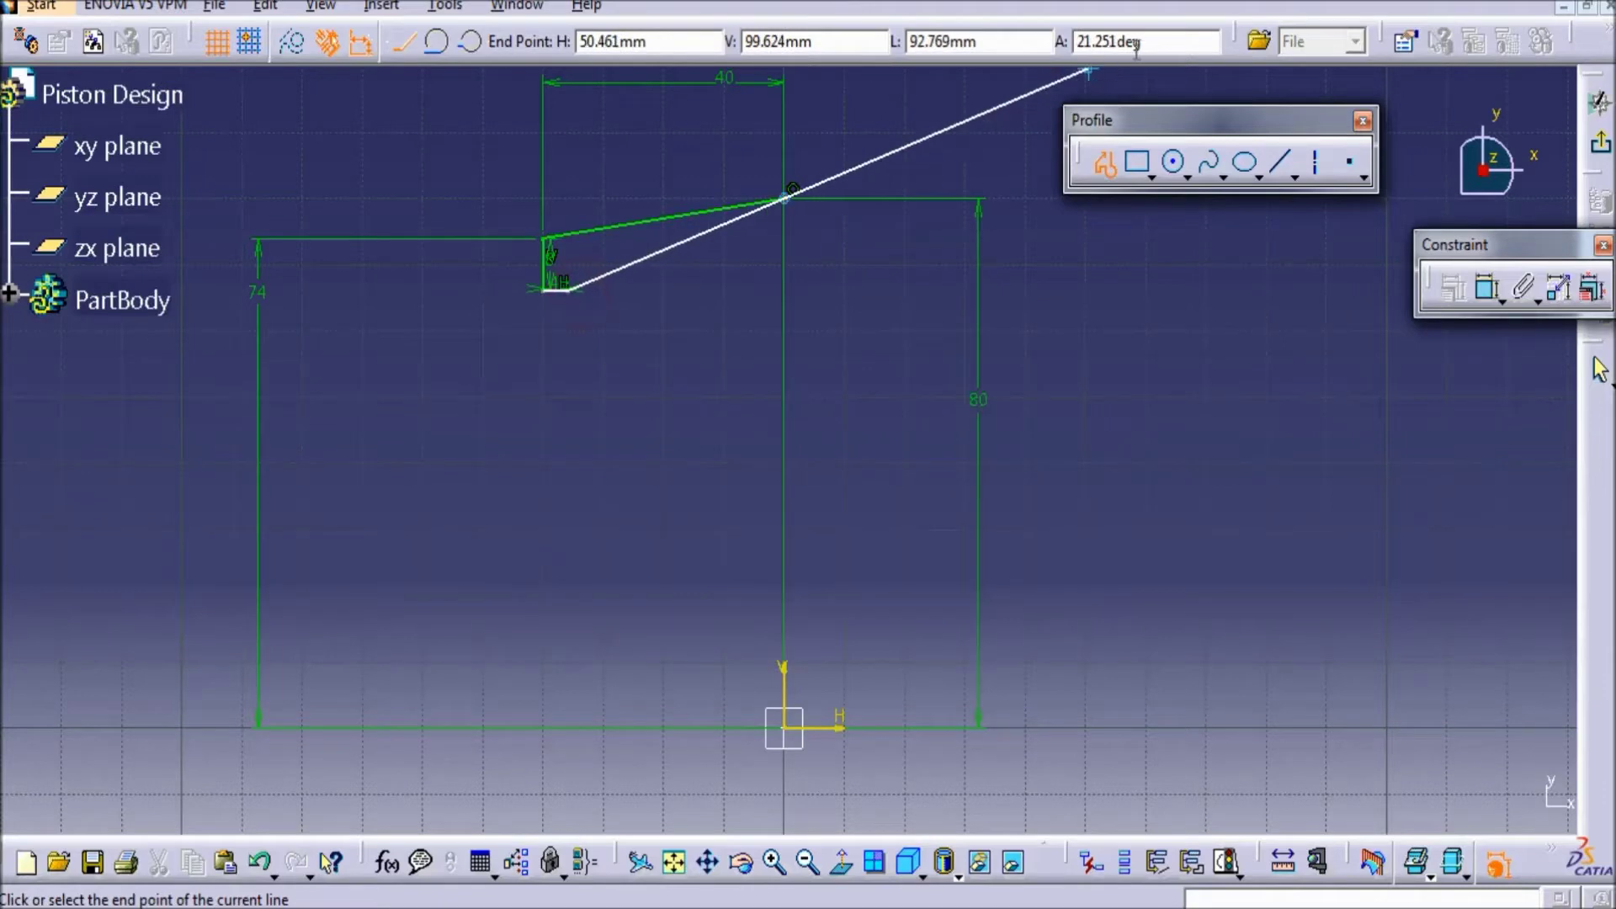
- Complete the first ring groove with a 2.5 mm downward segment and a 4 mm horizontal segment back in line with the outer edge
{"action": "left_click", "coordinate": [1016, 48]}
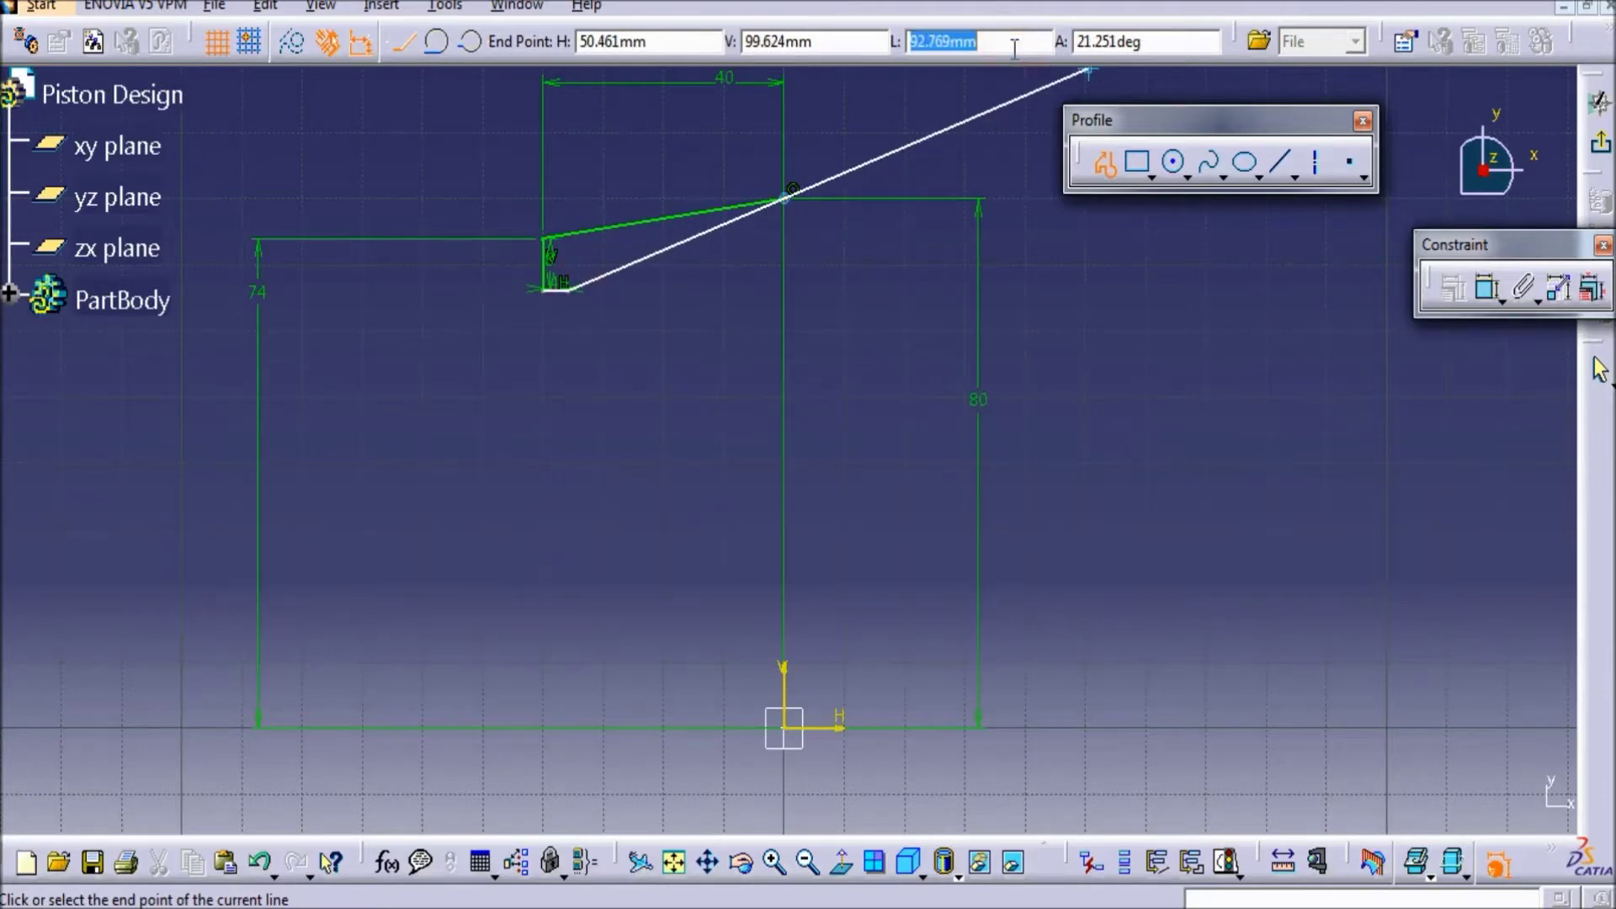
{"action": "type", "text": "2.5"}
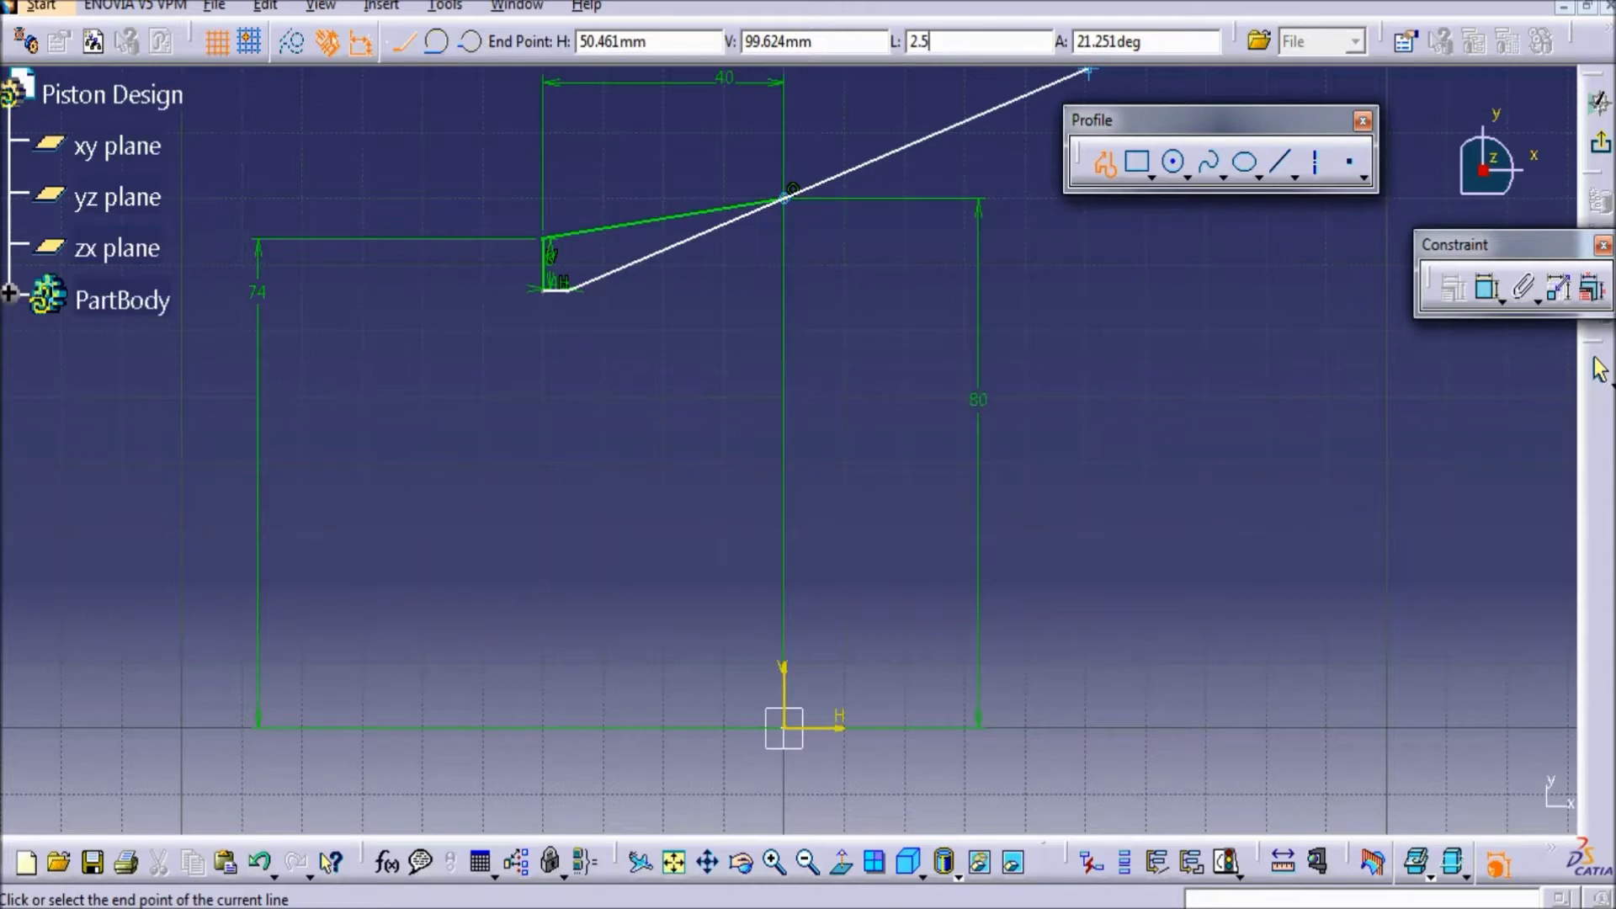
{"action": "key", "text": "Tab"}
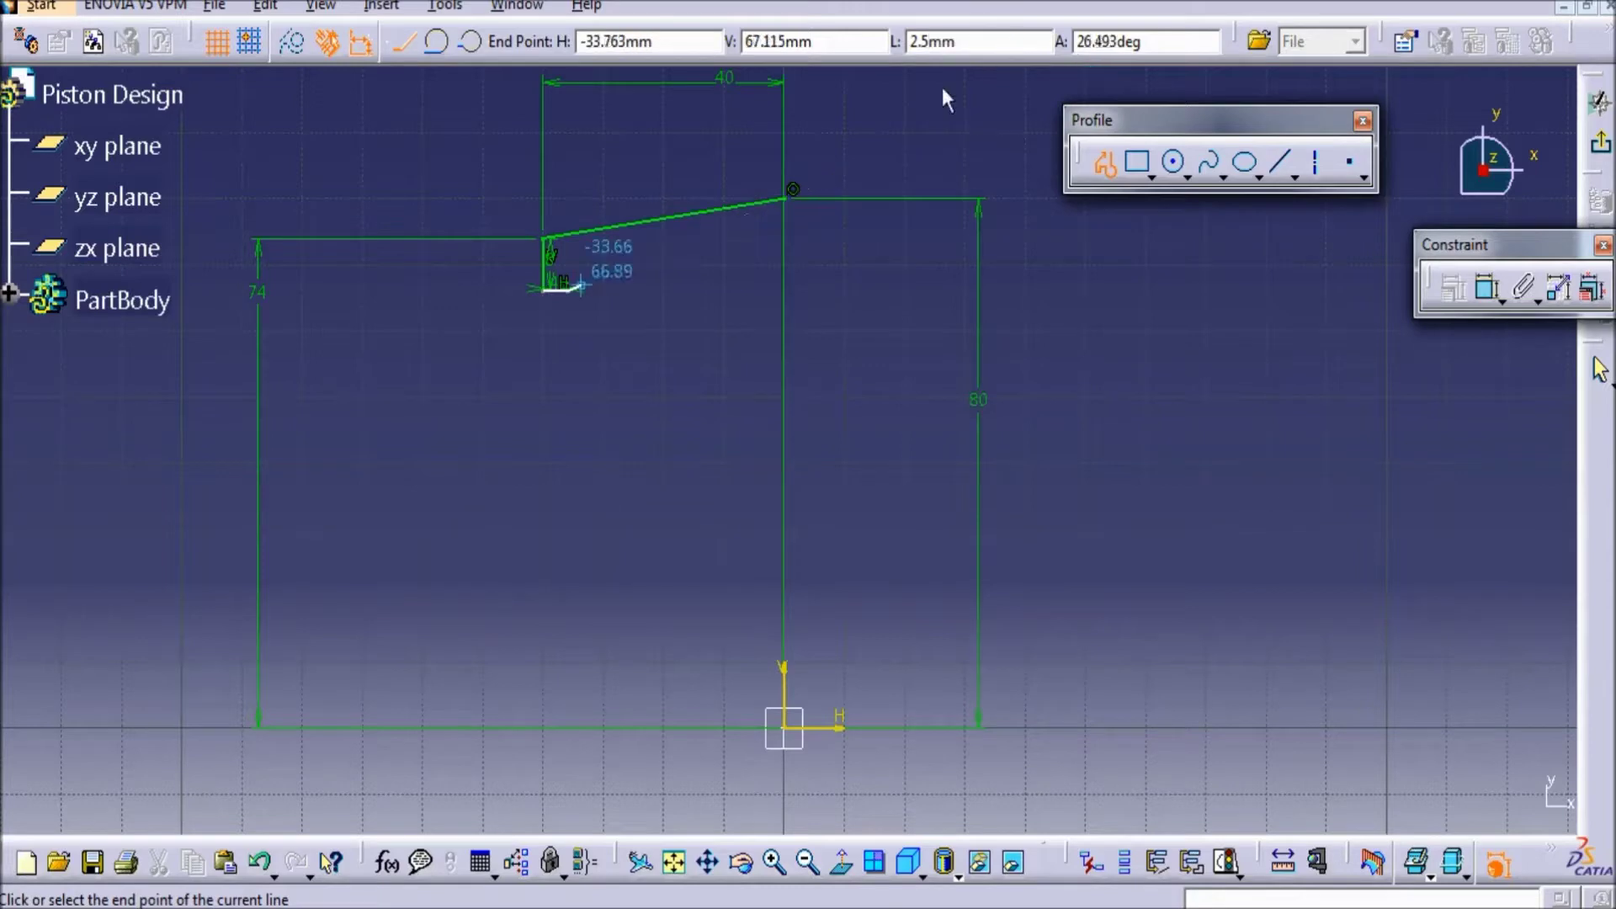
{"action": "left_click", "coordinate": [568, 367]}
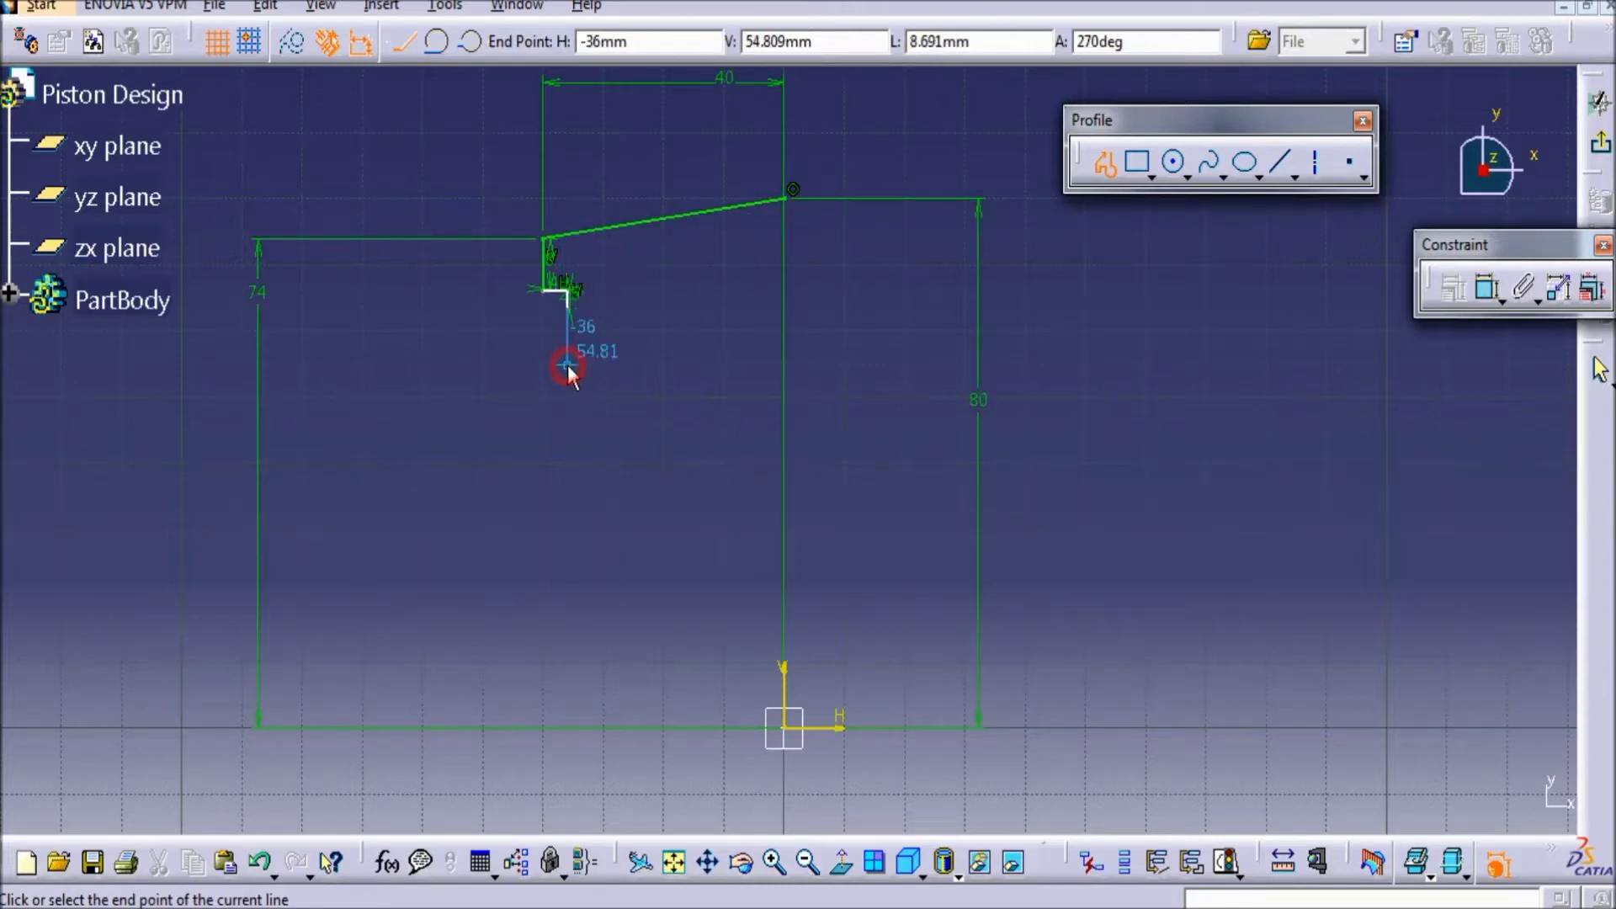
{"action": "left_click", "coordinate": [1021, 48]}
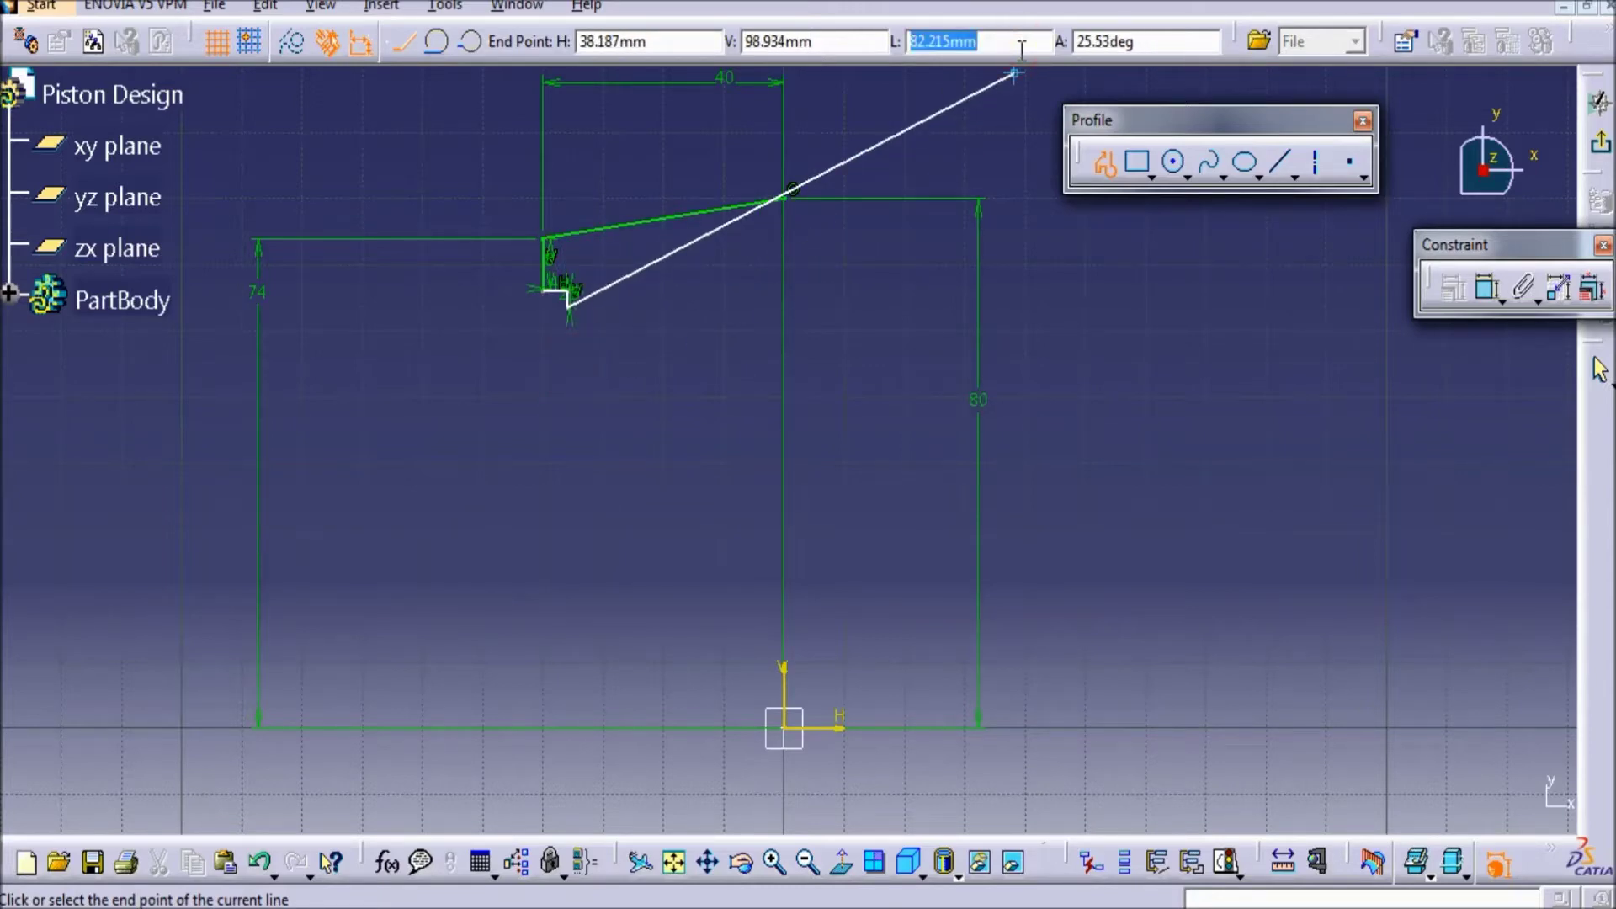
{"action": "type", "text": "4"}
{"action": "key", "text": "Return"}
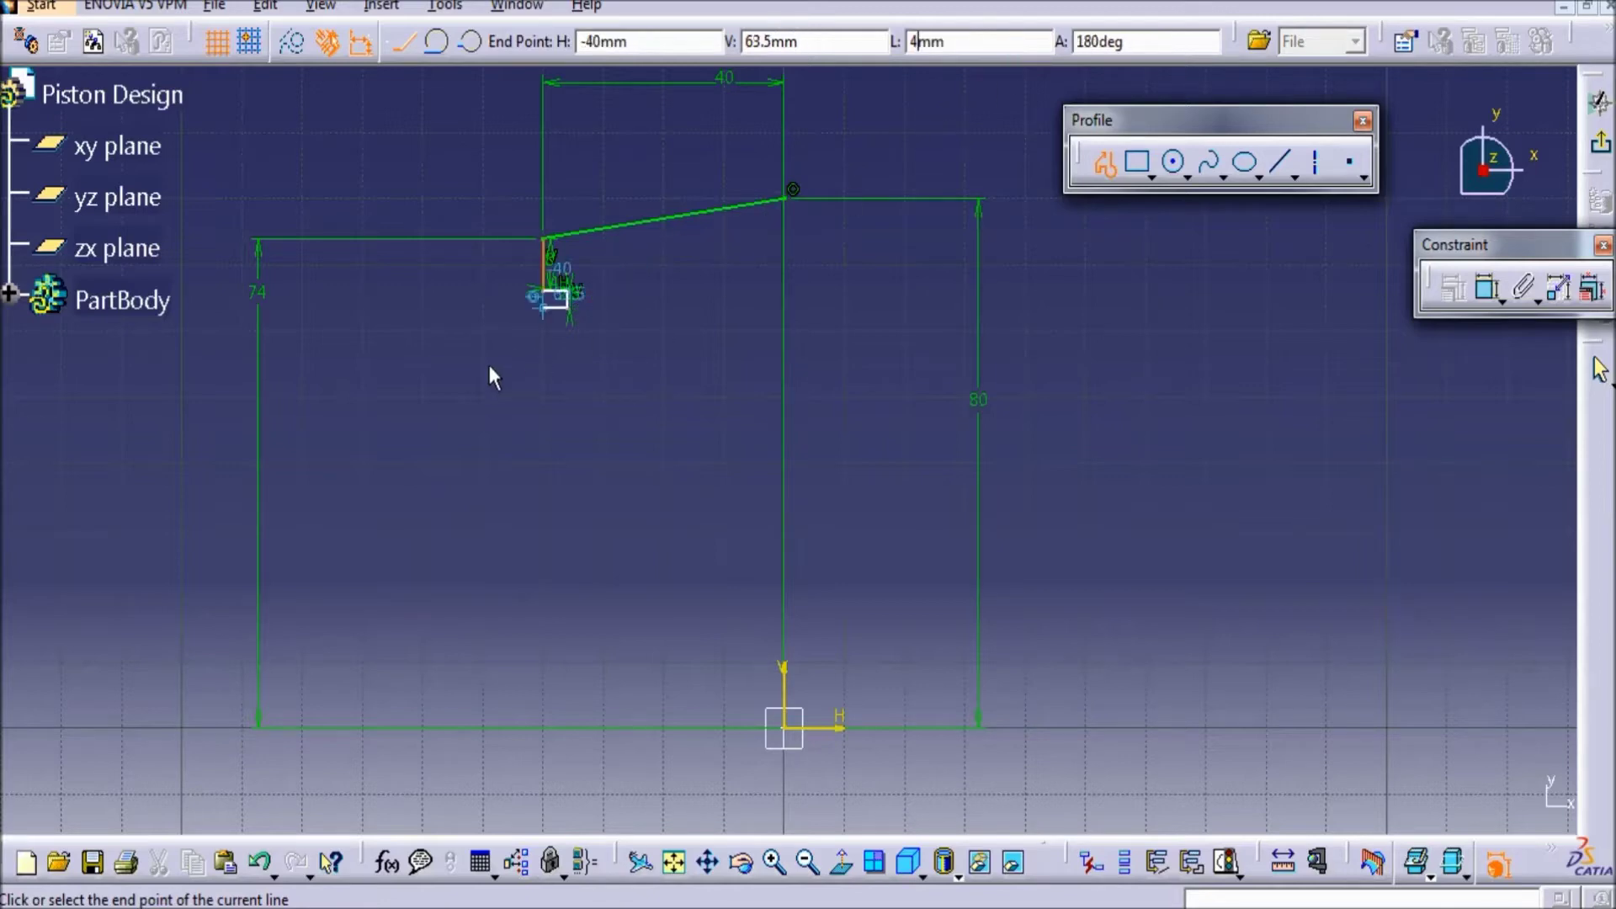
{"action": "left_click", "coordinate": [525, 319]}
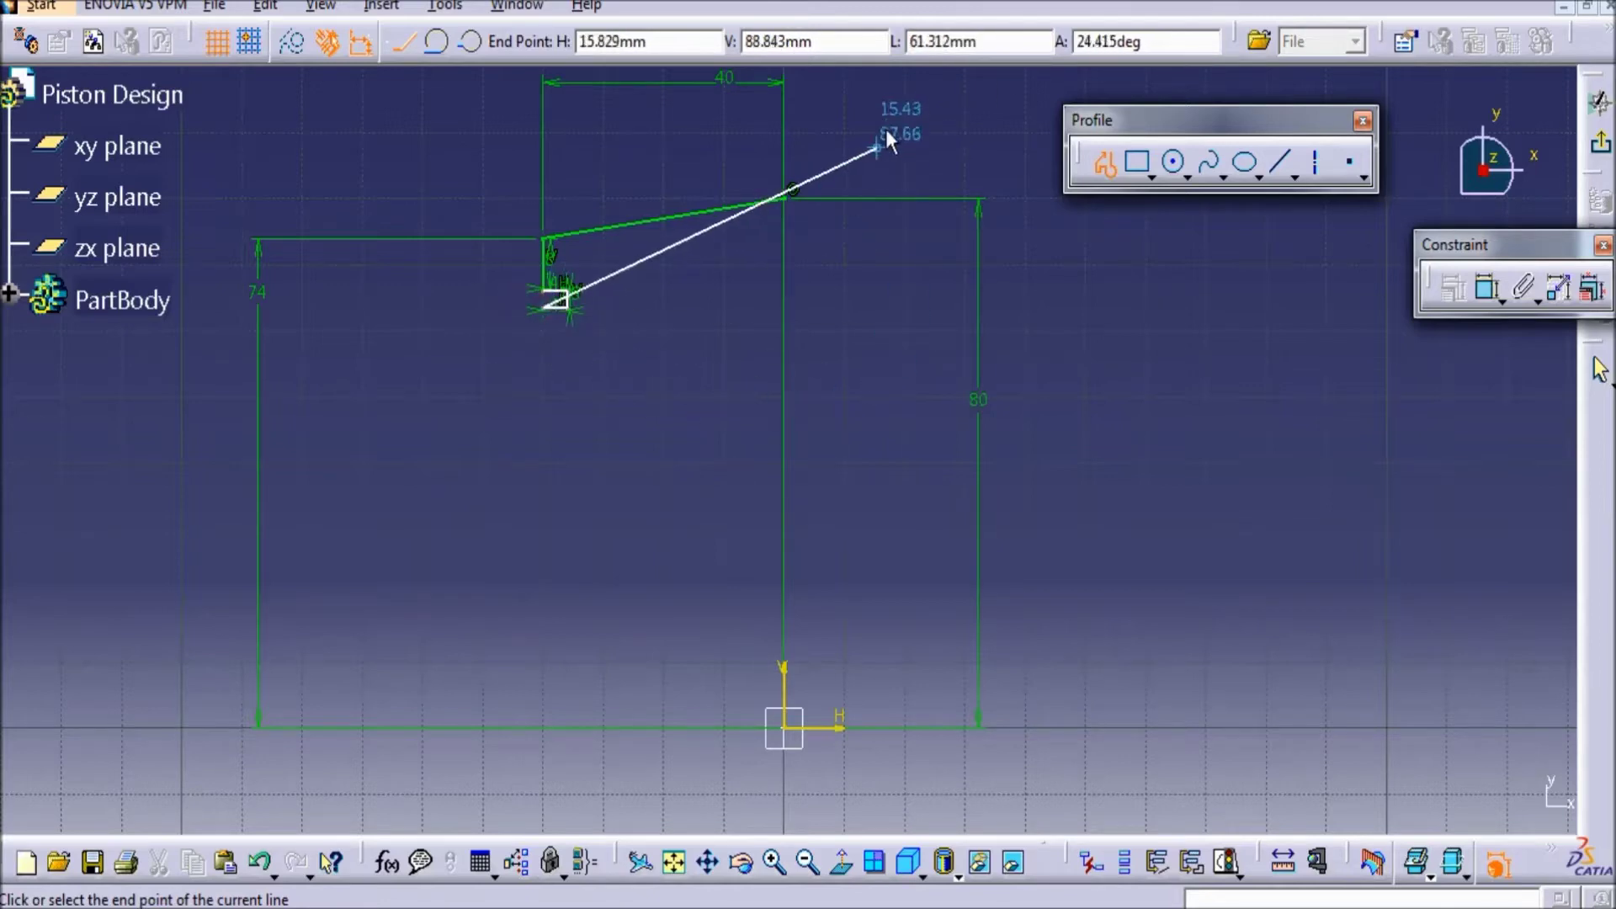
- Continue the profile with a 2 mm vertical segment downward along the piston's outer edge
{"action": "left_click", "coordinate": [993, 44]}
{"action": "double_click", "coordinate": [995, 44]}
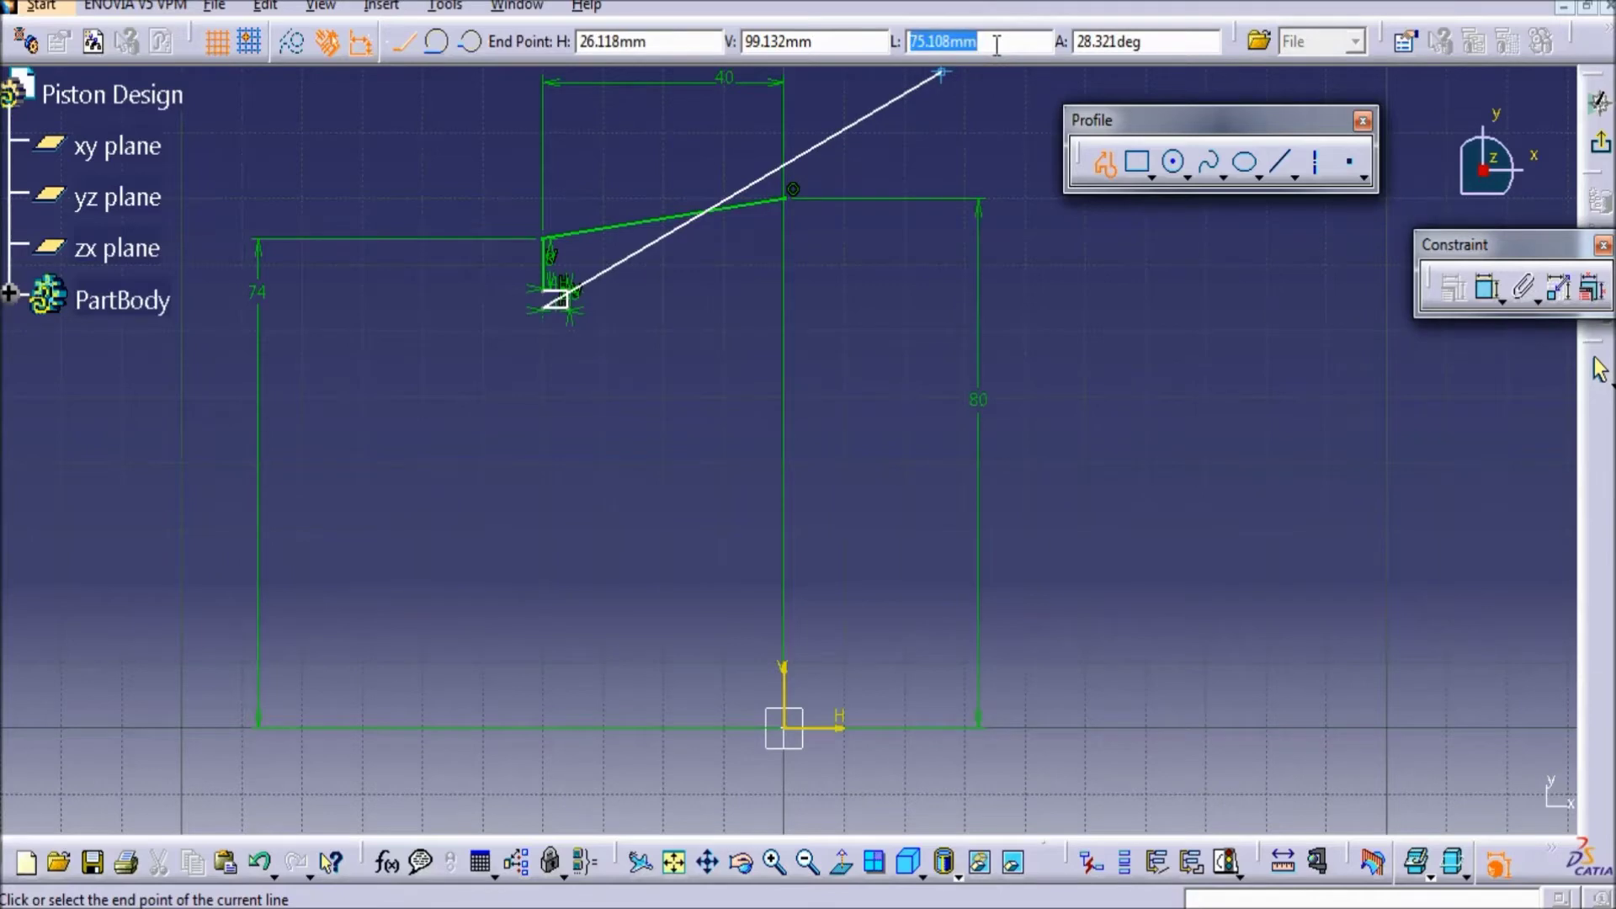
{"action": "type", "text": "2"}
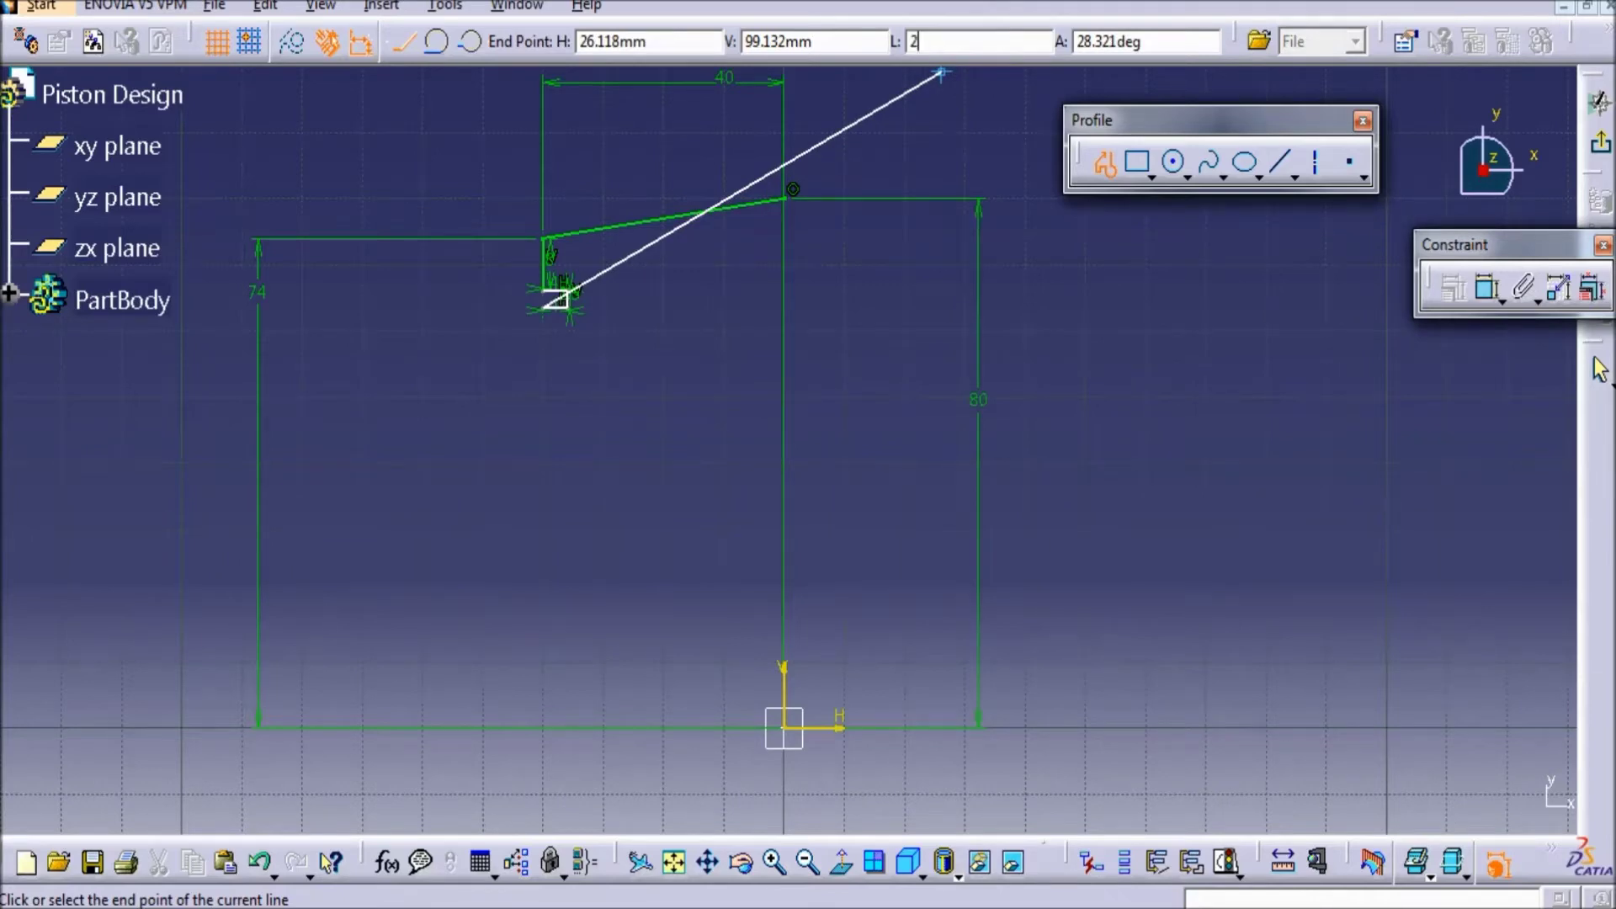
{"action": "key", "text": "Return"}
{"action": "left_click", "coordinate": [539, 397]}
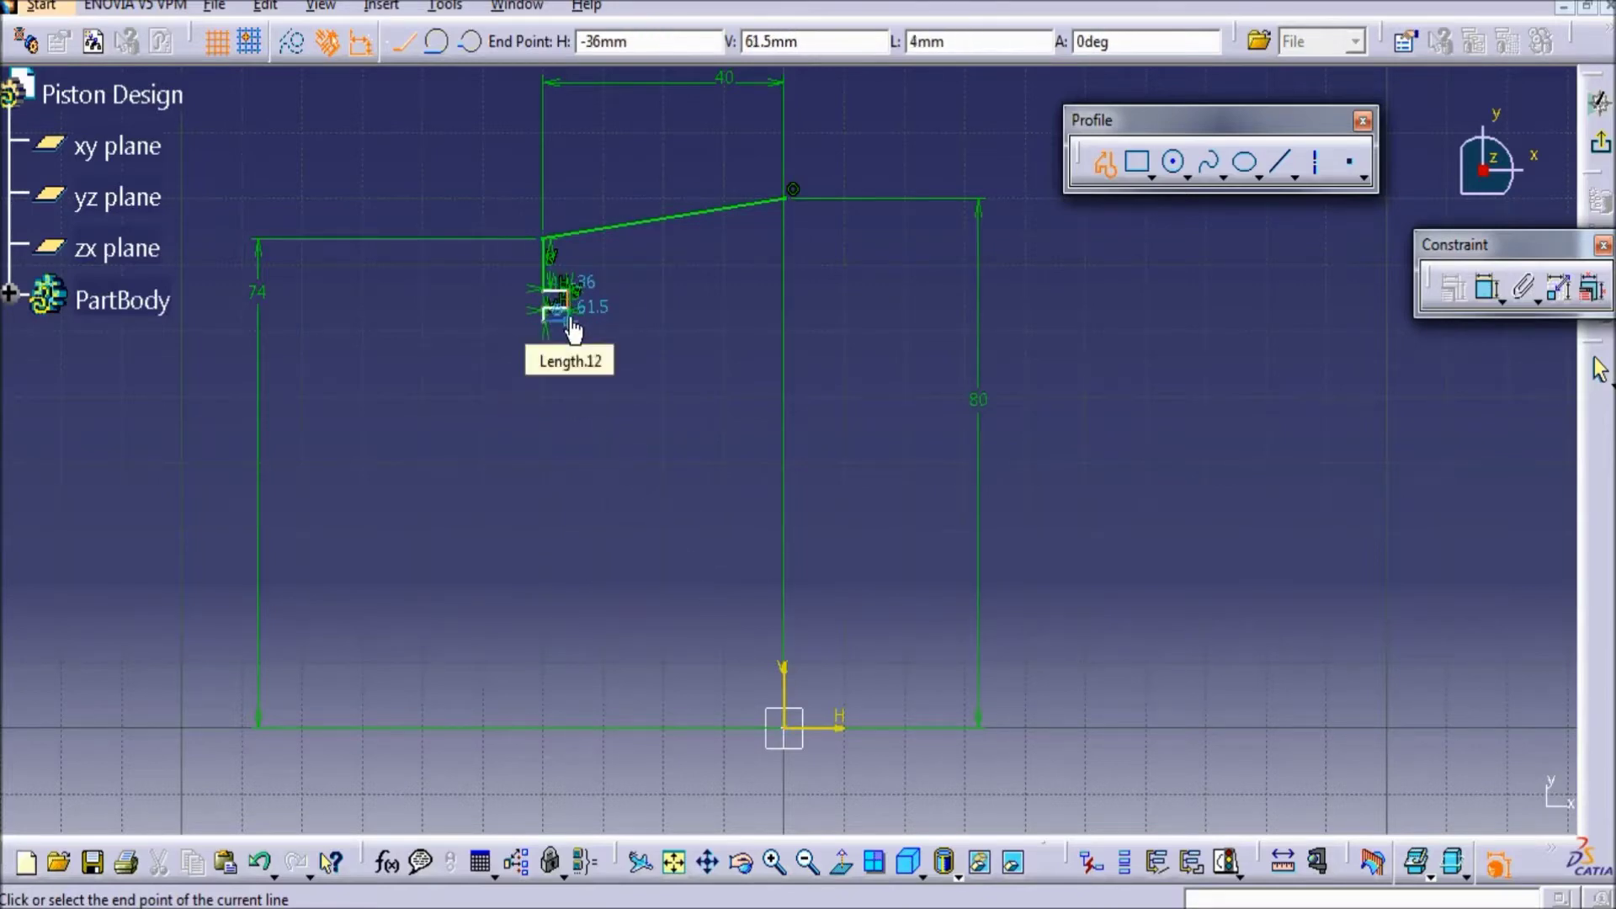
- Draw the second ring groove 4 mm deep and 2.5 mm high, ending back in line with the outer edge
{"action": "left_click", "coordinate": [1004, 41]}
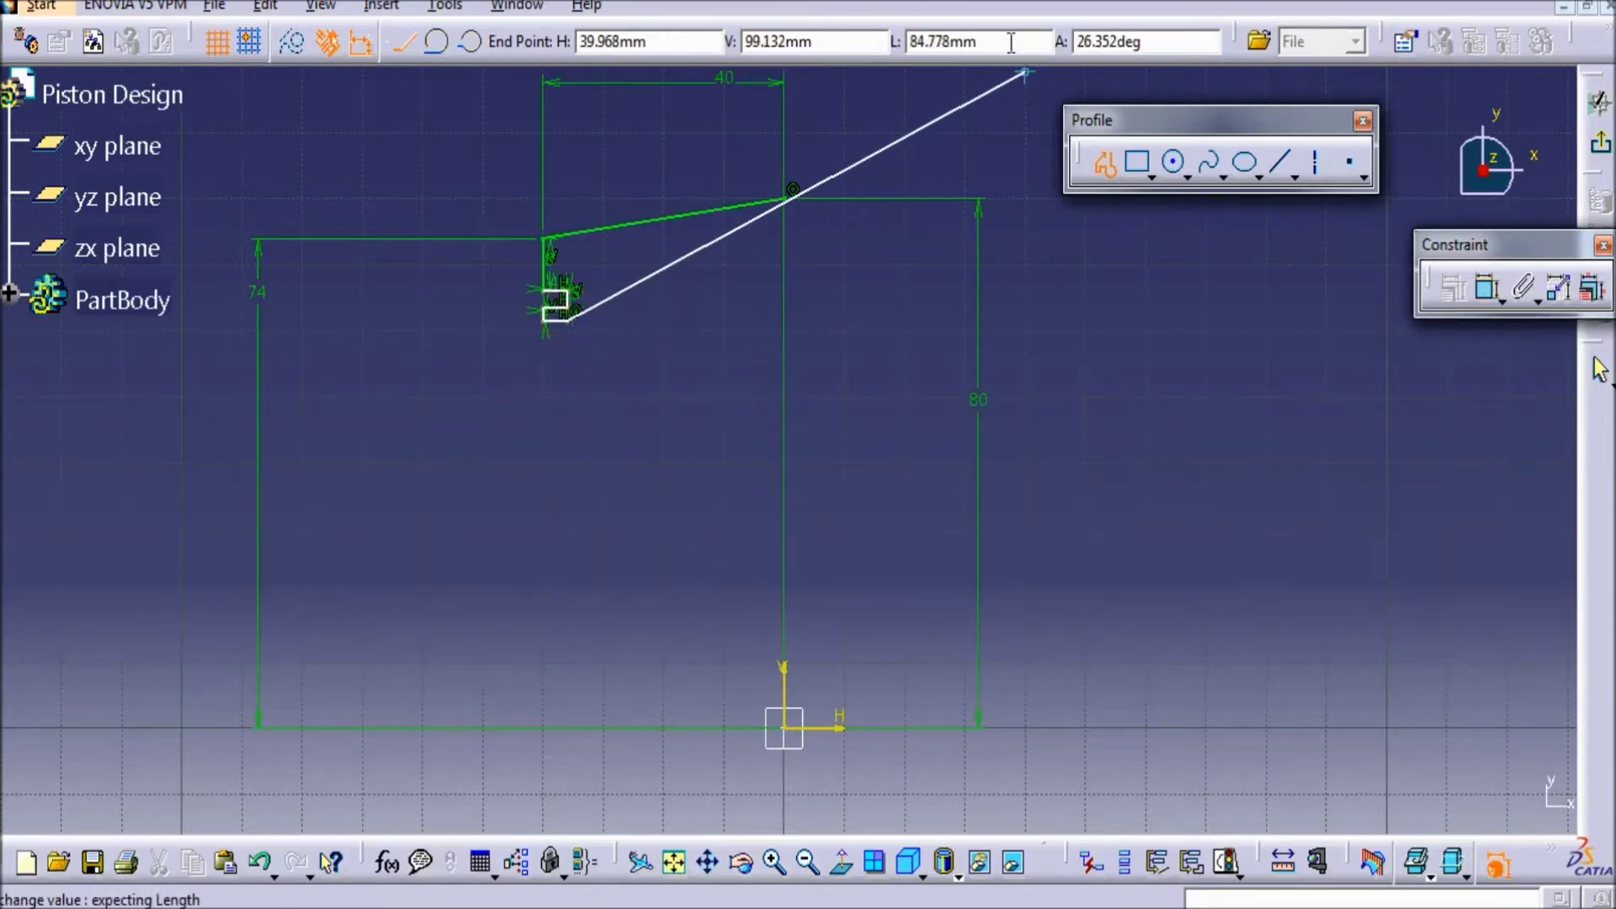
{"action": "double_click", "coordinate": [1004, 41]}
{"action": "type", "text": "2.5"}
{"action": "key", "text": "Return"}
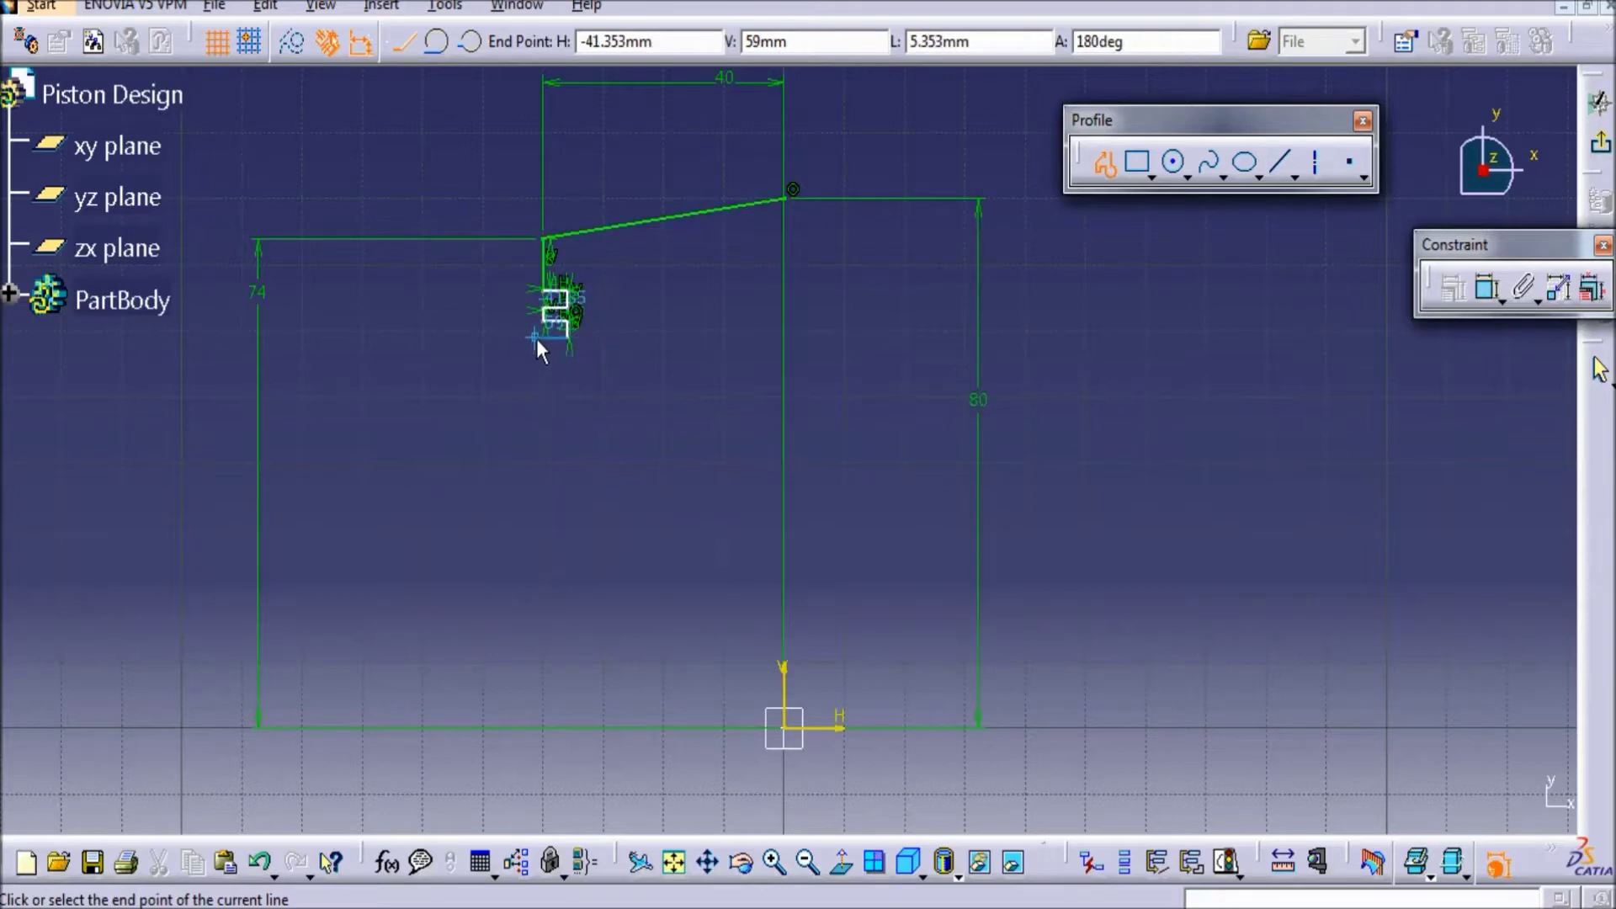
{"action": "mouse_move", "coordinate": [543, 338]}
{"action": "middle_mouse_down"}
{"action": "mouse_move", "coordinate": [543, 277]}
{"action": "mouse_move", "coordinate": [453, 260]}
{"action": "mouse_move", "coordinate": [635, 466]}
{"action": "mouse_move", "coordinate": [584, 382]}
{"action": "mouse_move", "coordinate": [330, 406]}
{"action": "middle_mouse_up"}
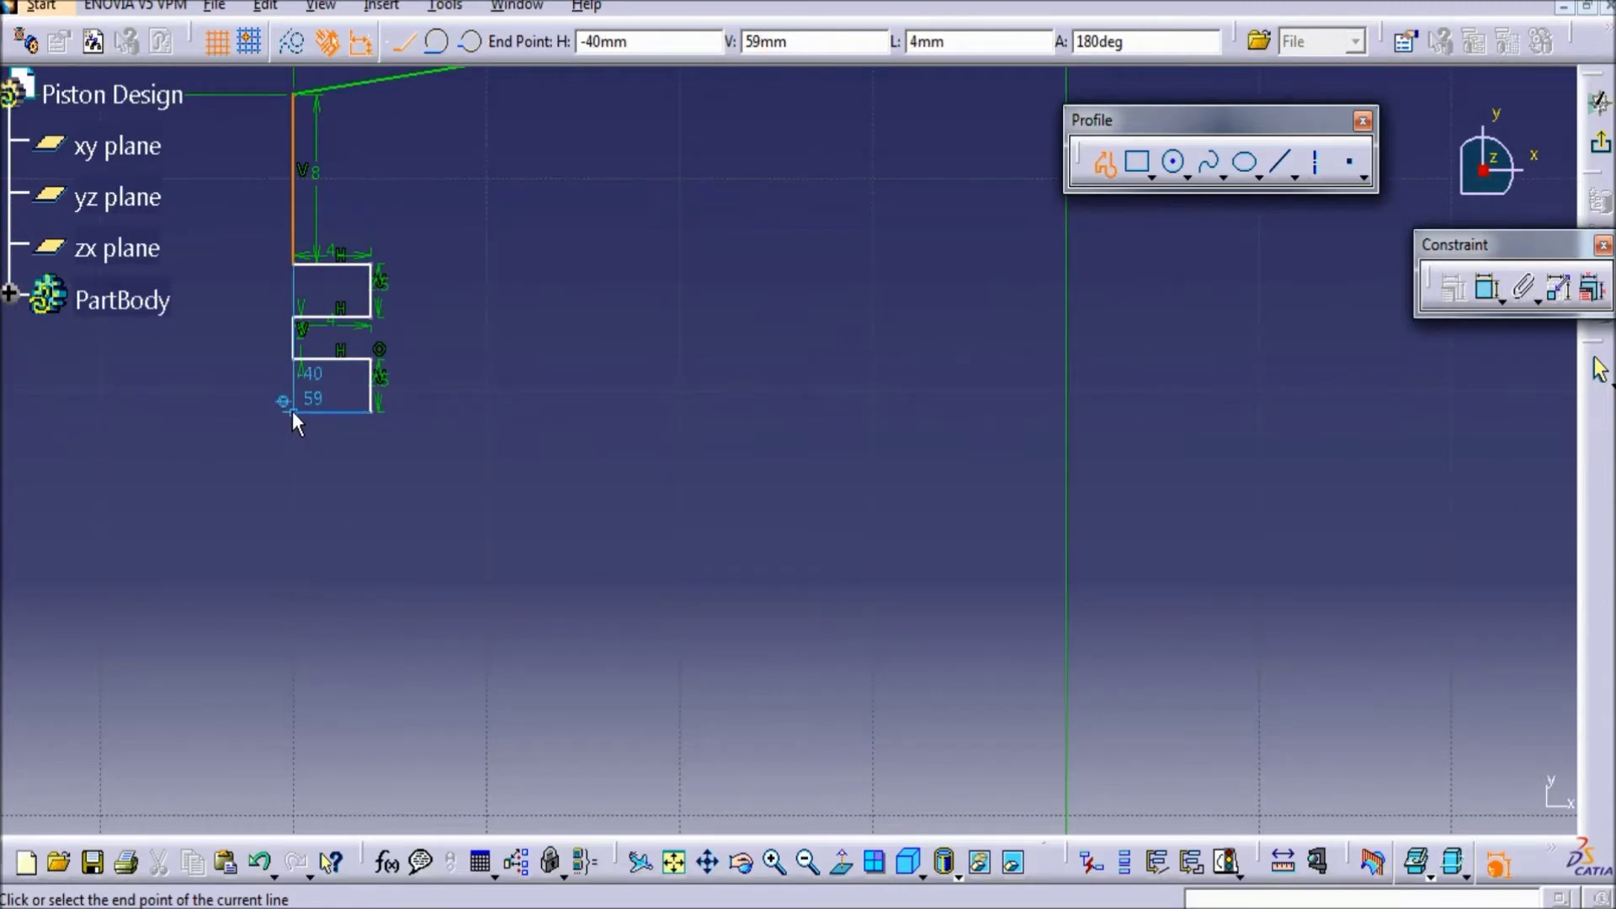
{"action": "left_click", "coordinate": [292, 411]}
- Add a 2 mm vertical segment downward below the second ring groove
{"action": "left_click", "coordinate": [1012, 45]}
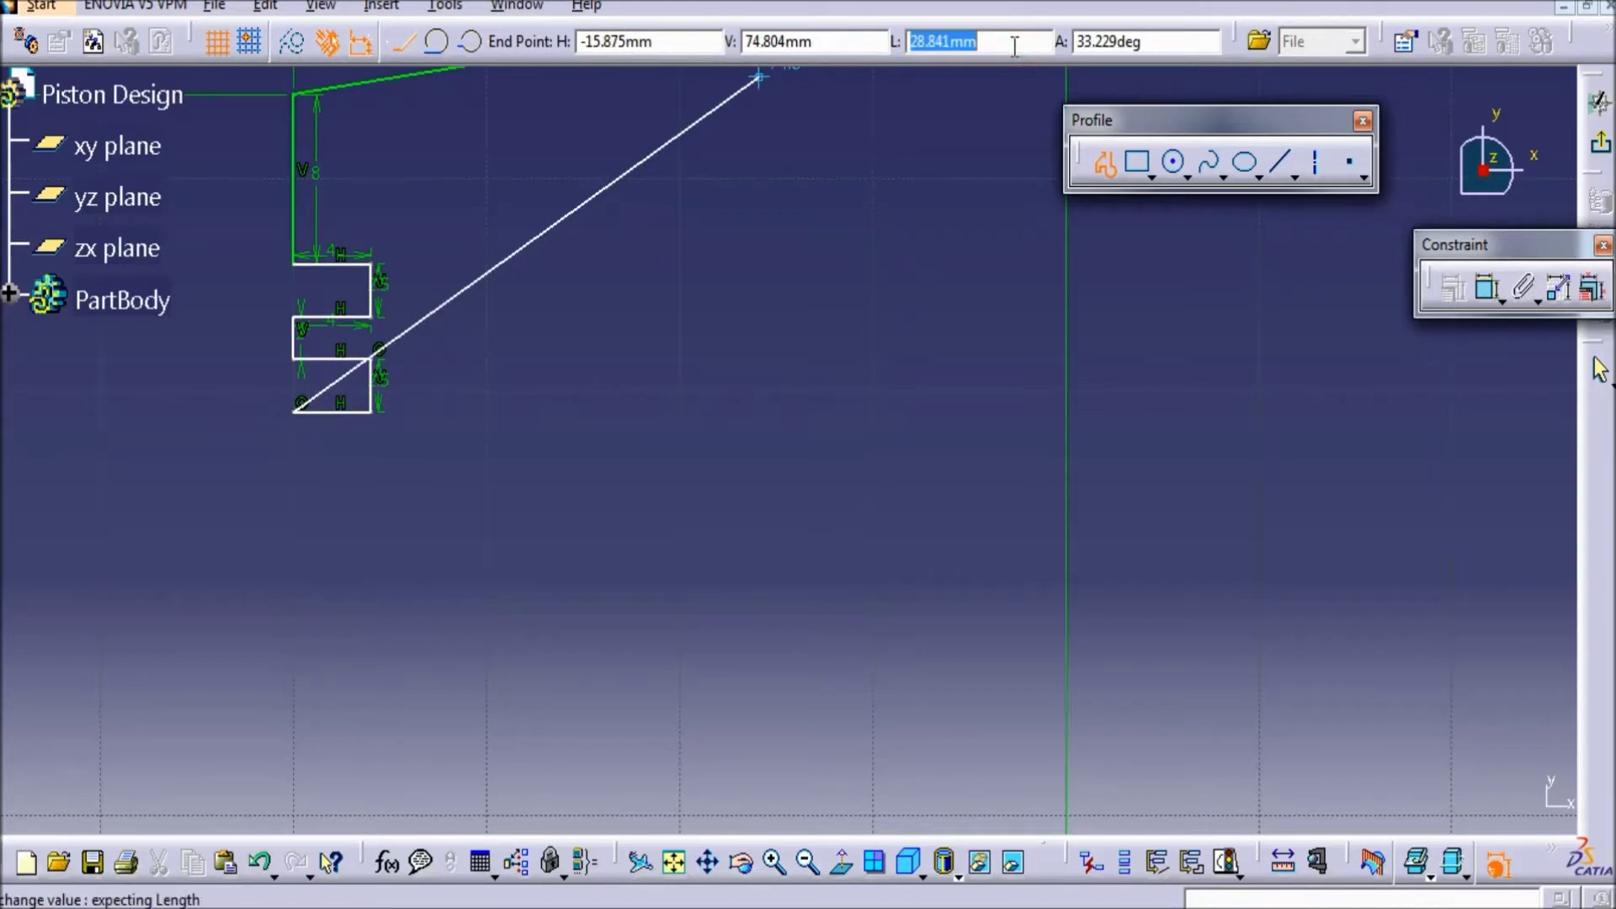
{"action": "type", "text": "2"}
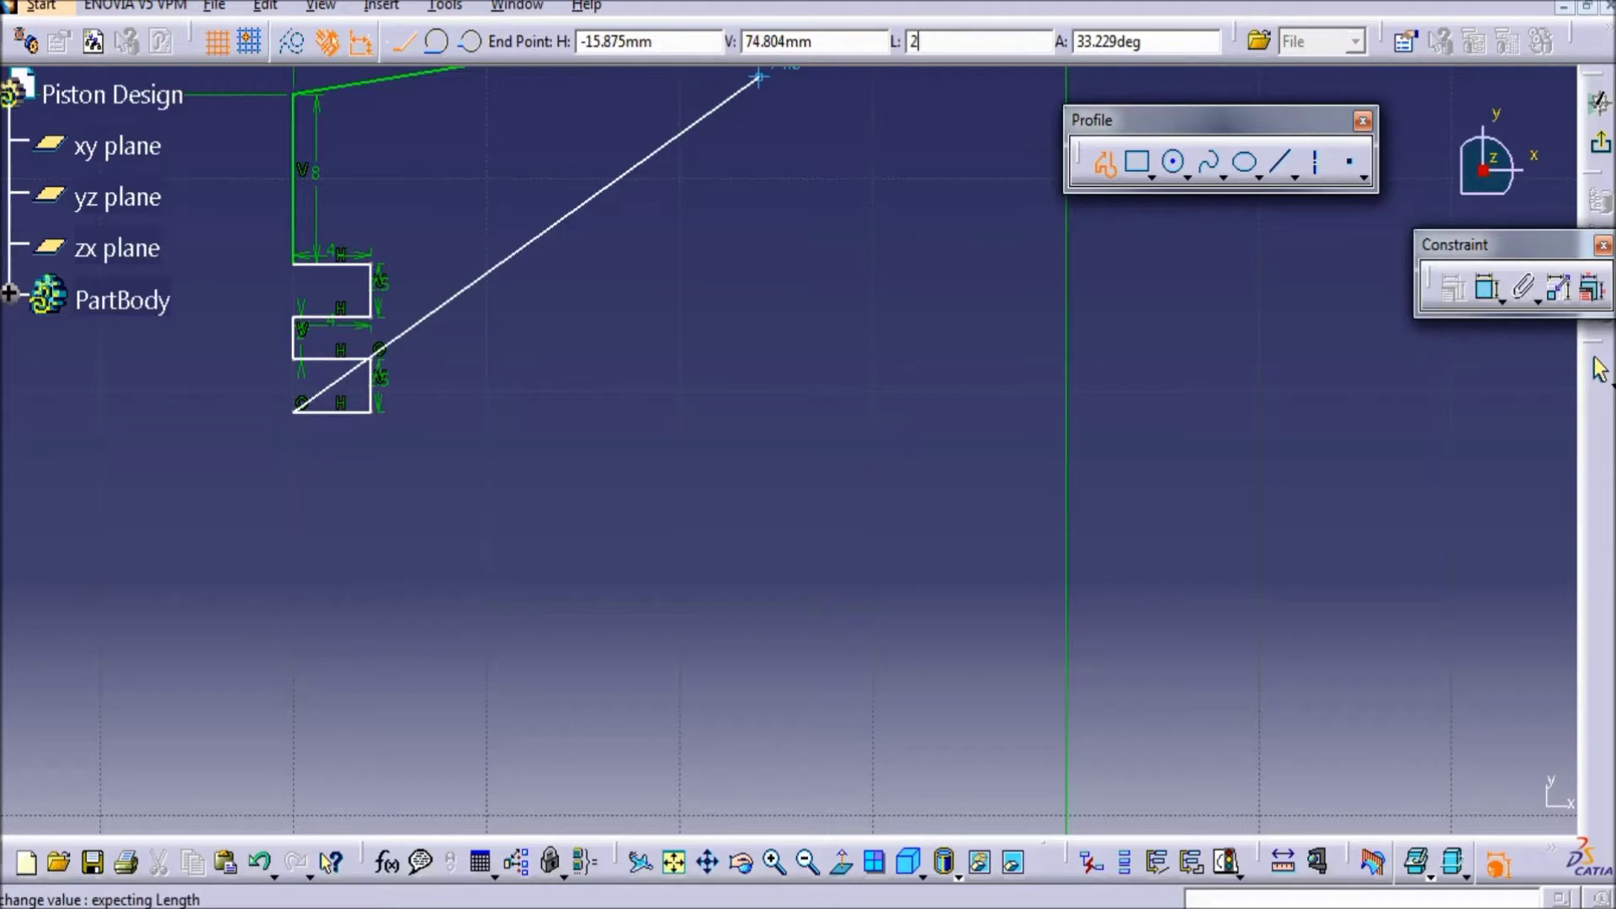
{"action": "key", "text": "Return"}
{"action": "left_click", "coordinate": [292, 505]}
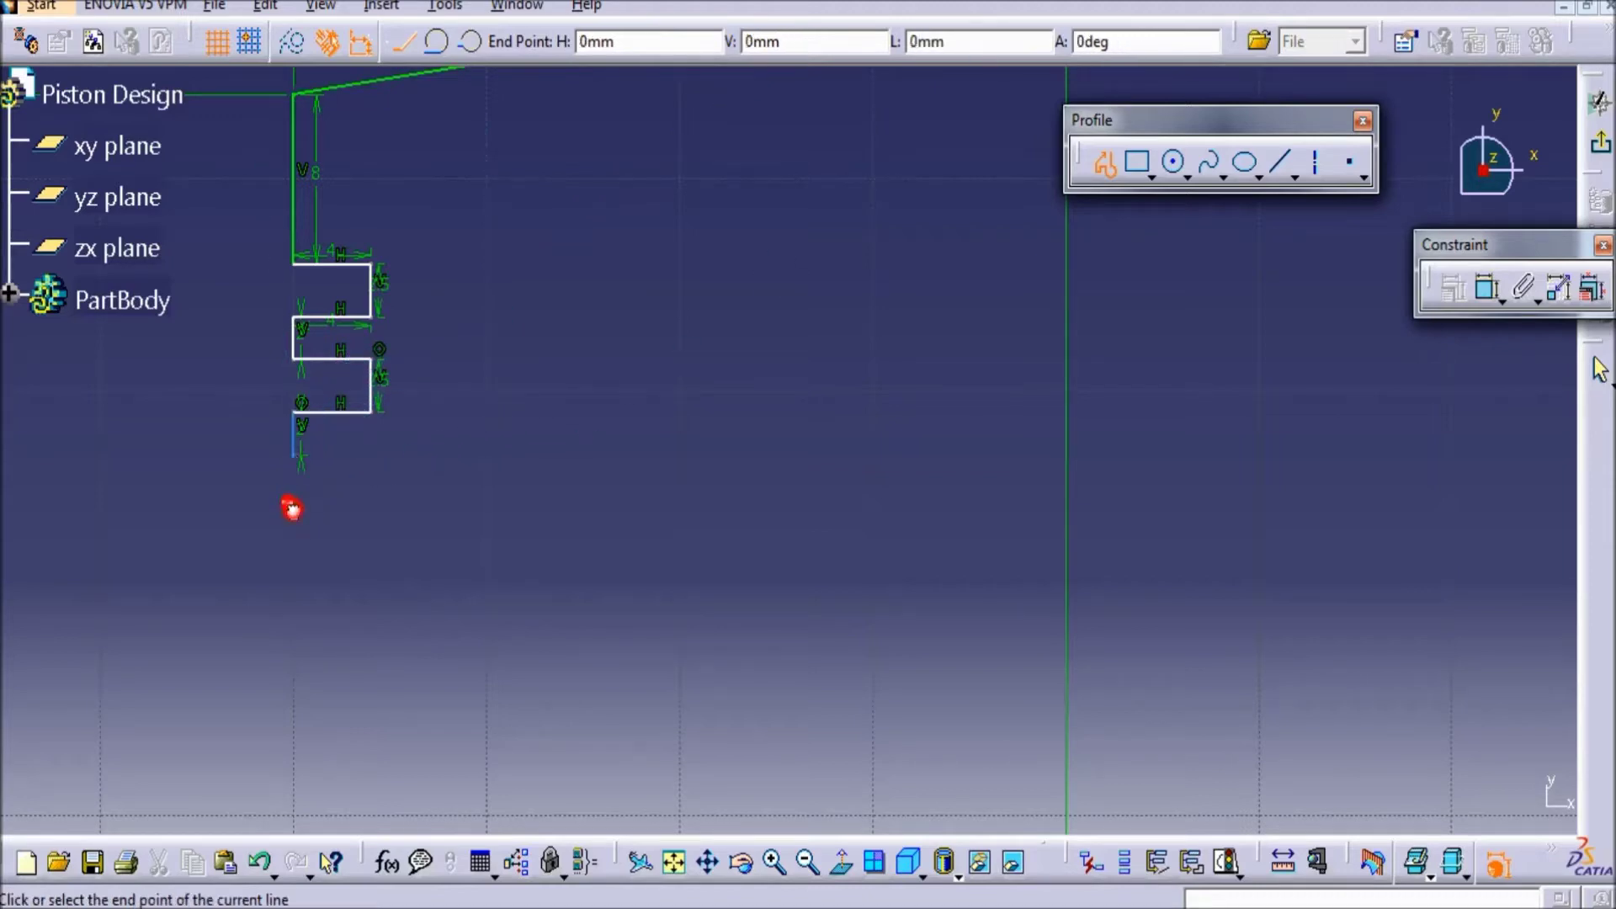
- Draw the third ring groove 4 mm deep and 5 mm high, and end the profile in line with the outer edge
{"action": "left_click", "coordinate": [375, 451]}
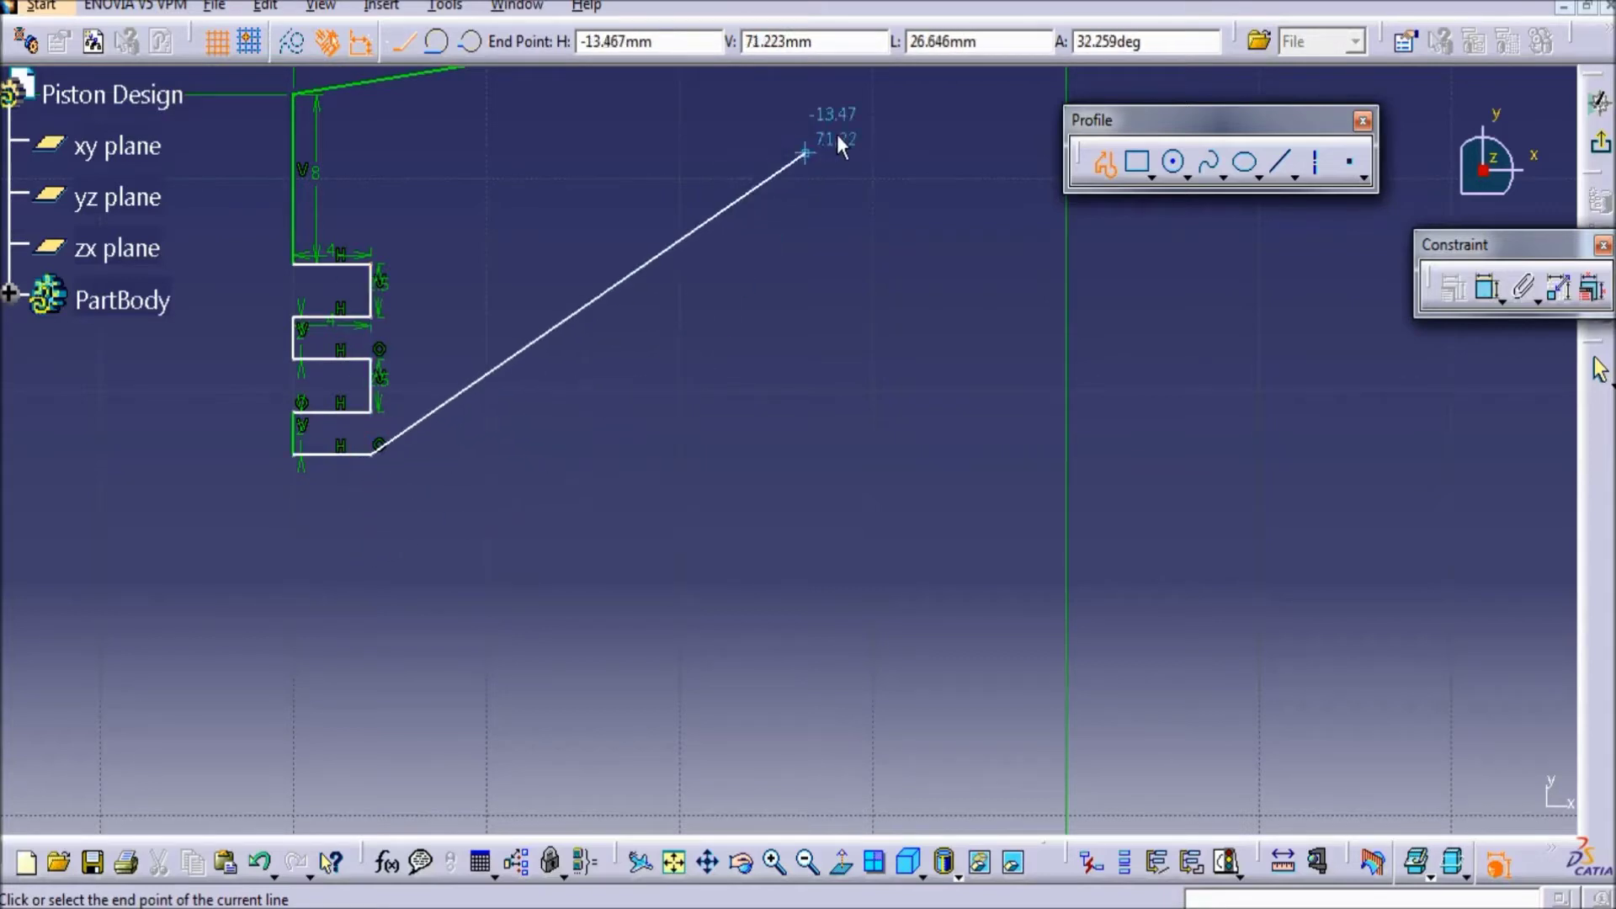
{"action": "double_click", "coordinate": [941, 37]}
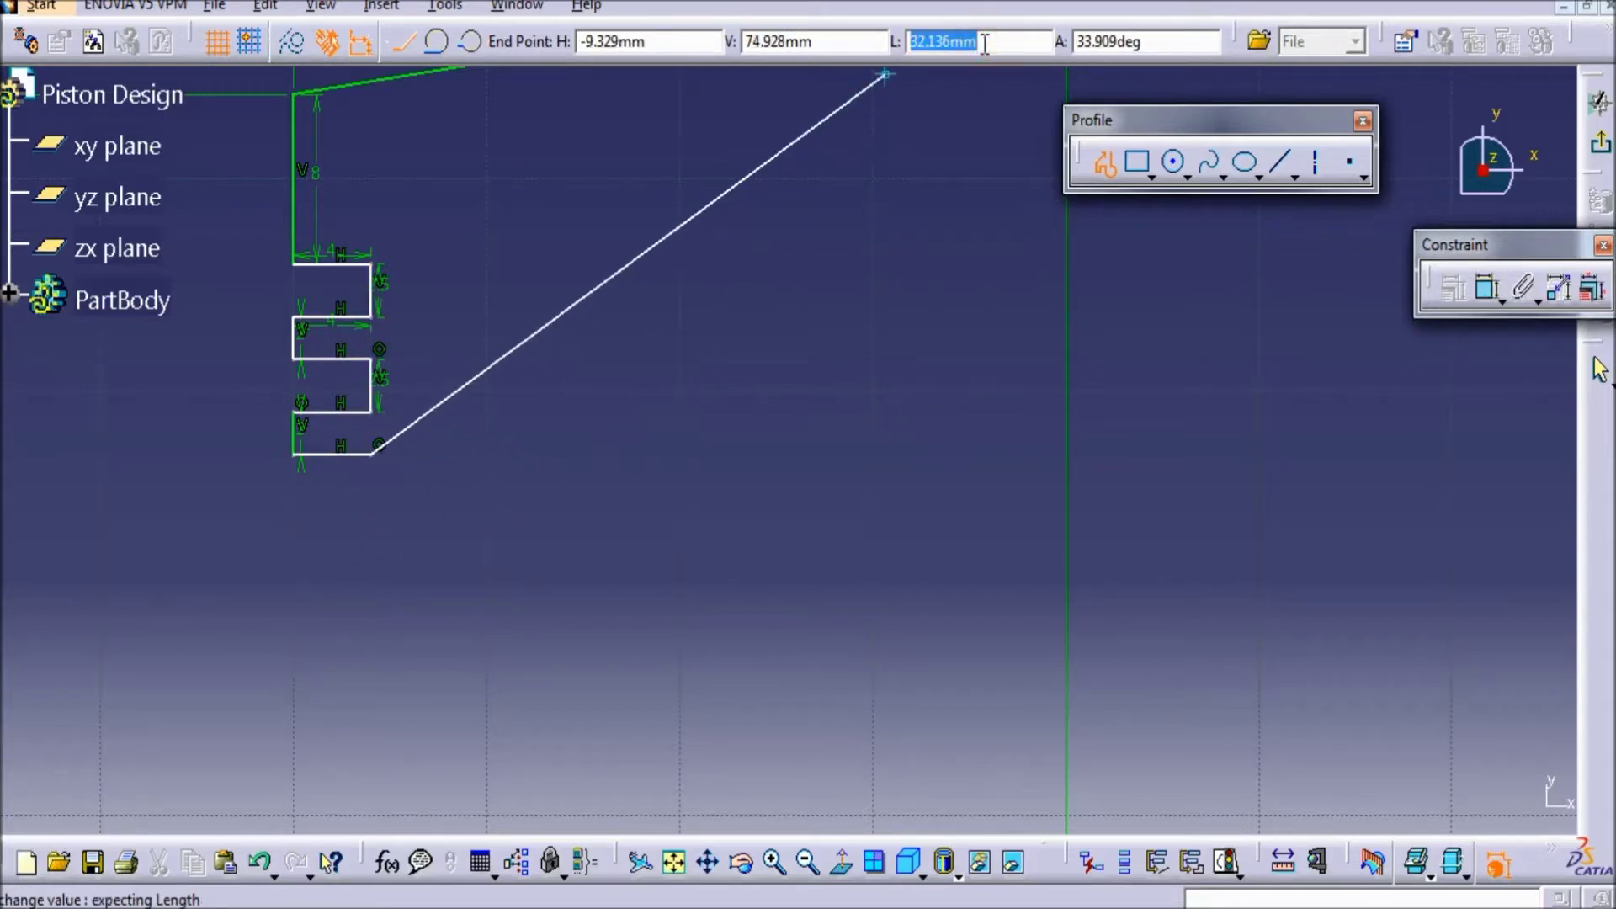
{"action": "type", "text": "5"}
{"action": "key", "text": "Return"}
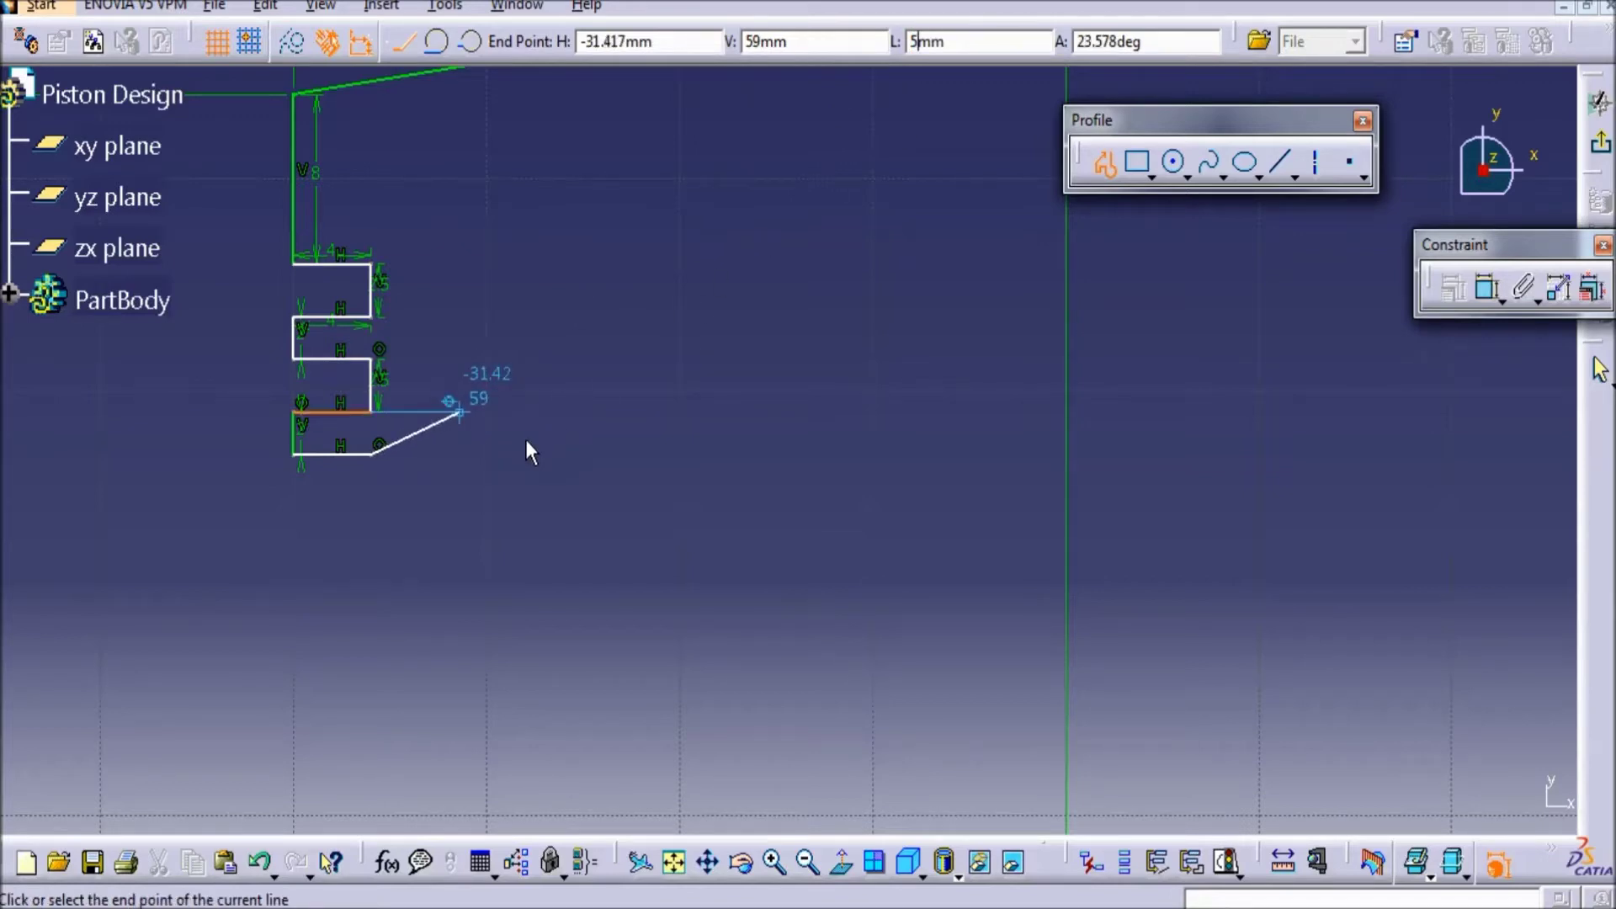
{"action": "left_click", "coordinate": [373, 611]}
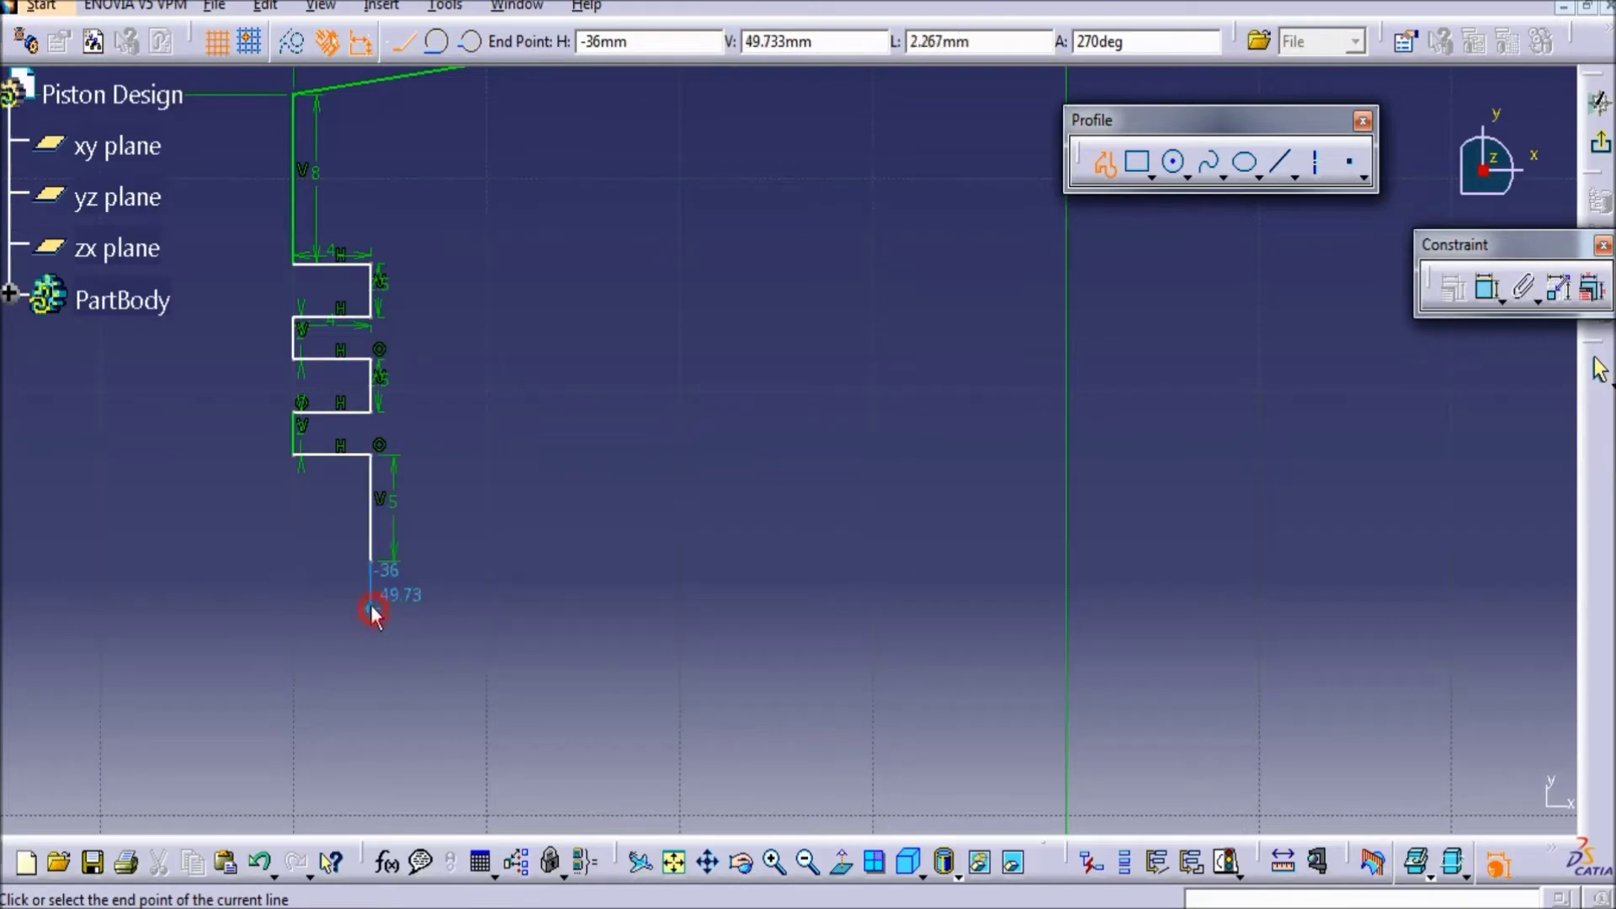
{"action": "left_click", "coordinate": [296, 558]}
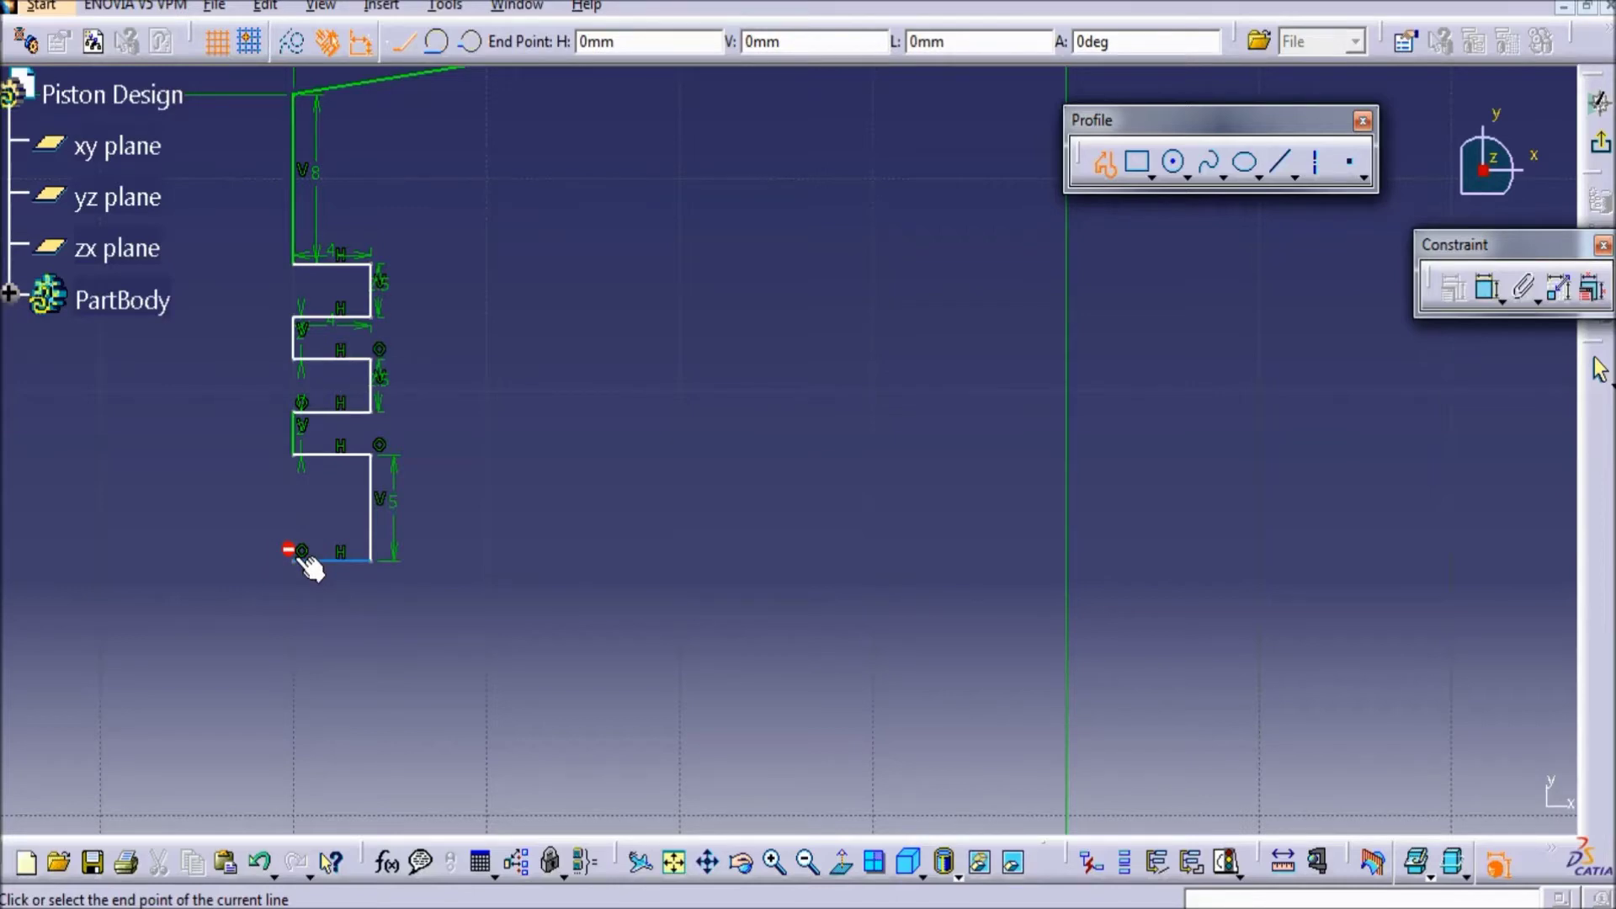
{"action": "left_click", "coordinate": [304, 560]}
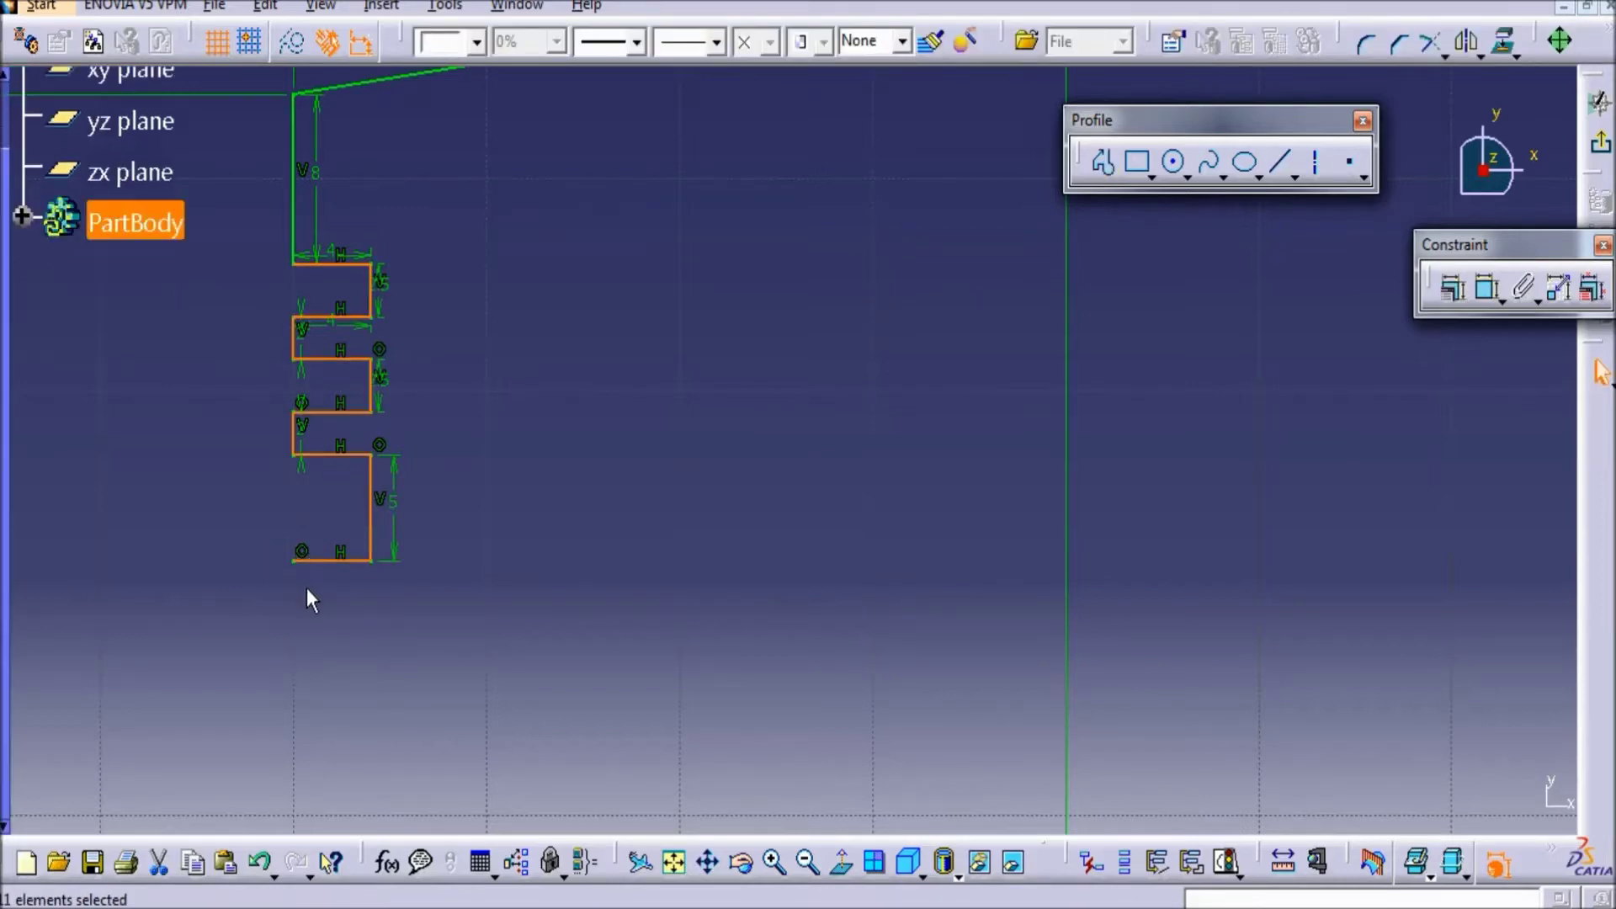
- Start a new profile on the horizontal axis directly below the outer edge at H -40 mm with a 10 mm vertical segment upward
{"action": "mouse_move", "coordinate": [371, 602]}
{"action": "middle_mouse_down"}
{"action": "mouse_move", "coordinate": [375, 693]}
{"action": "mouse_move", "coordinate": [397, 690]}
{"action": "mouse_move", "coordinate": [426, 516]}
{"action": "mouse_move", "coordinate": [426, 630]}
{"action": "mouse_move", "coordinate": [439, 619]}
{"action": "middle_mouse_up"}
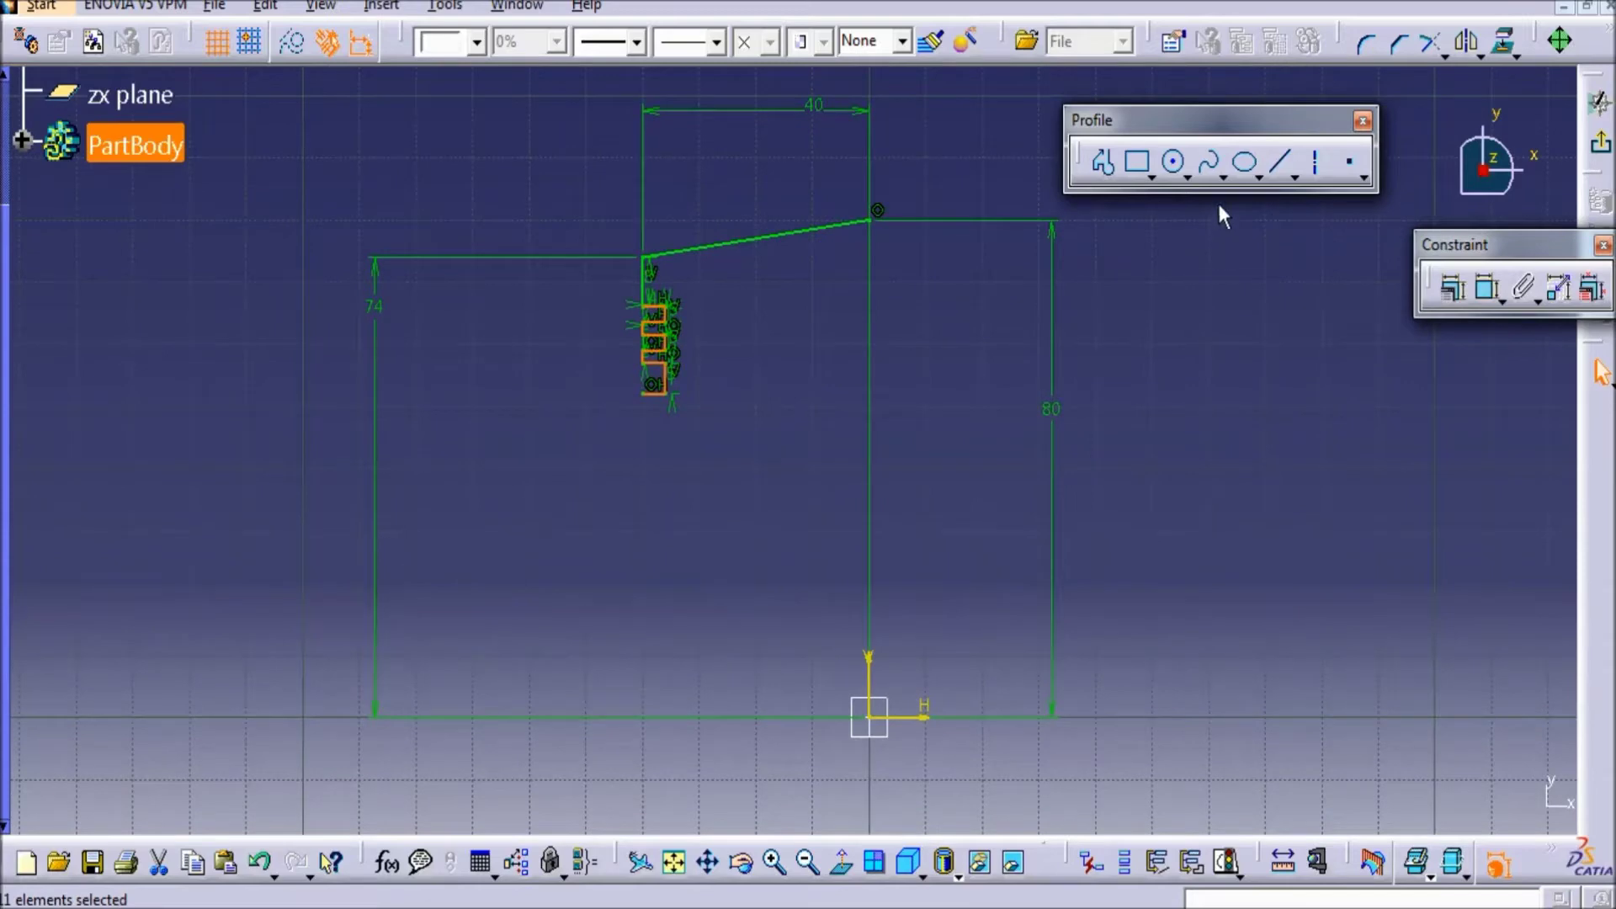
{"action": "left_click", "coordinate": [1103, 163]}
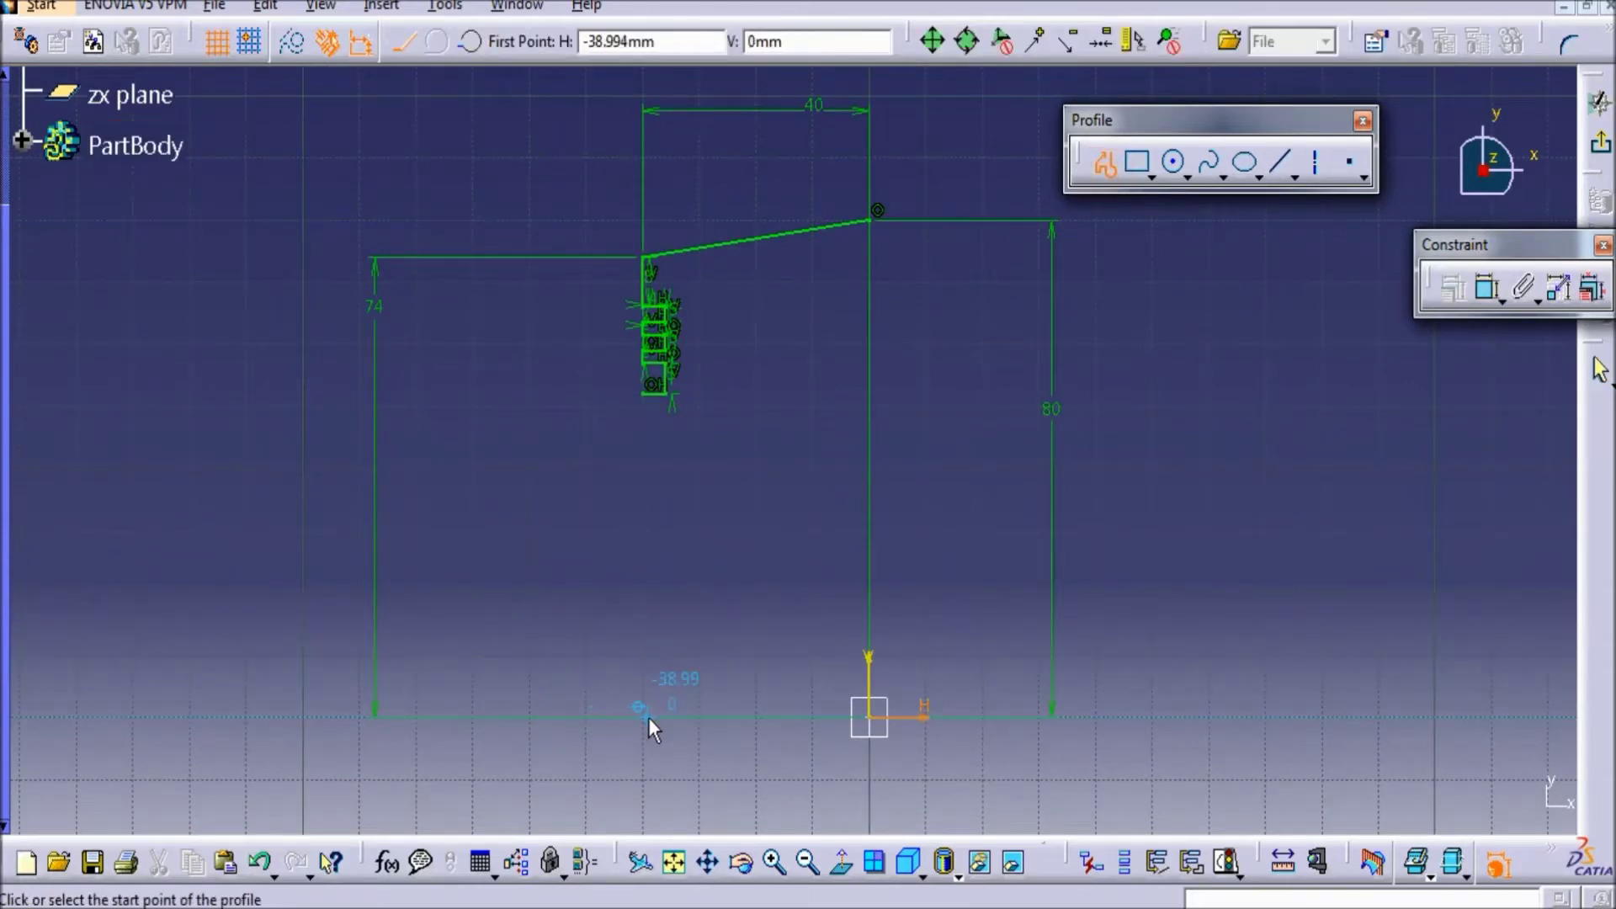
{"action": "mouse_move", "coordinate": [649, 724]}
{"action": "middle_mouse_down"}
{"action": "mouse_move", "coordinate": [646, 667]}
{"action": "mouse_move", "coordinate": [610, 655]}
{"action": "mouse_move", "coordinate": [566, 383]}
{"action": "middle_mouse_up"}
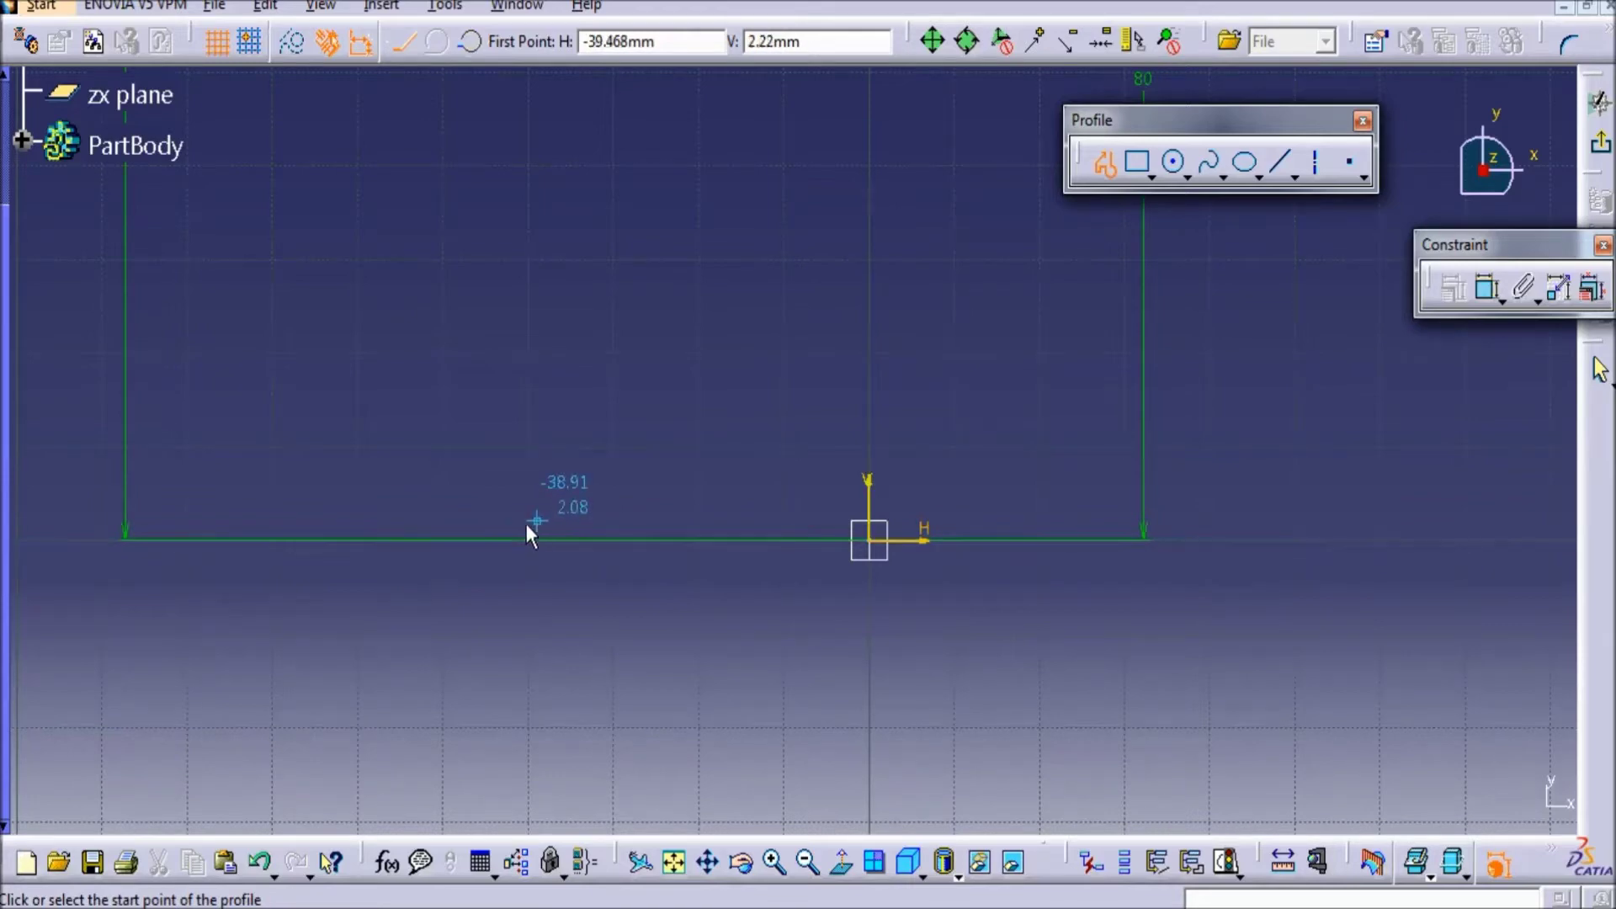
{"action": "middle_click_drag", "start_coordinate": [547, 509], "coordinate": [595, 312], "text": "ctrl"}
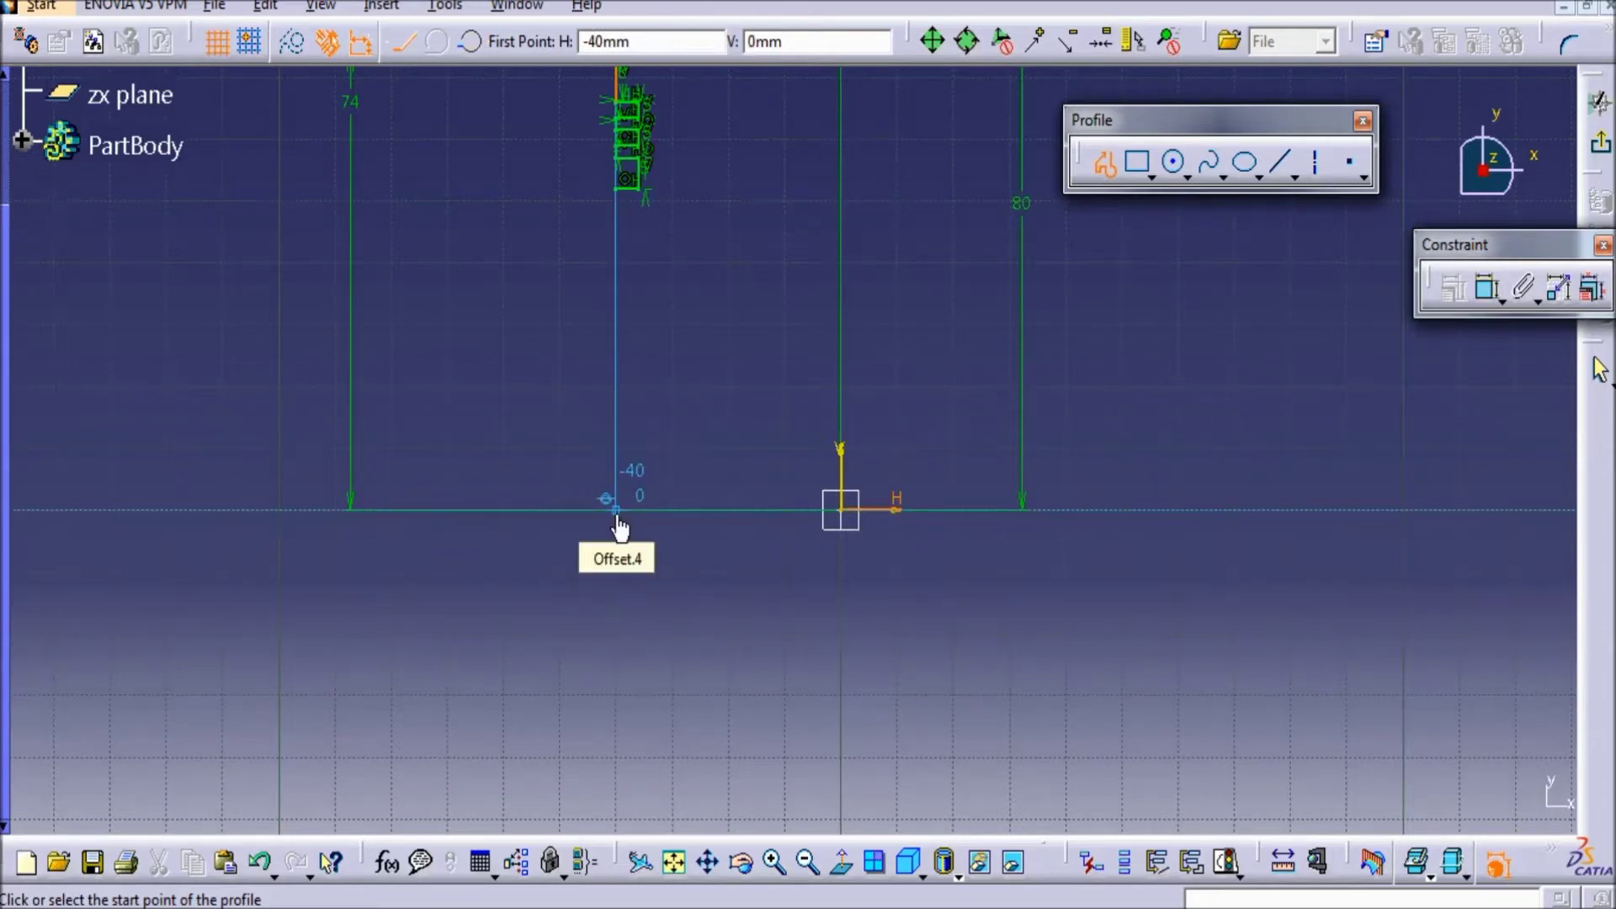
{"action": "left_click", "coordinate": [618, 516]}
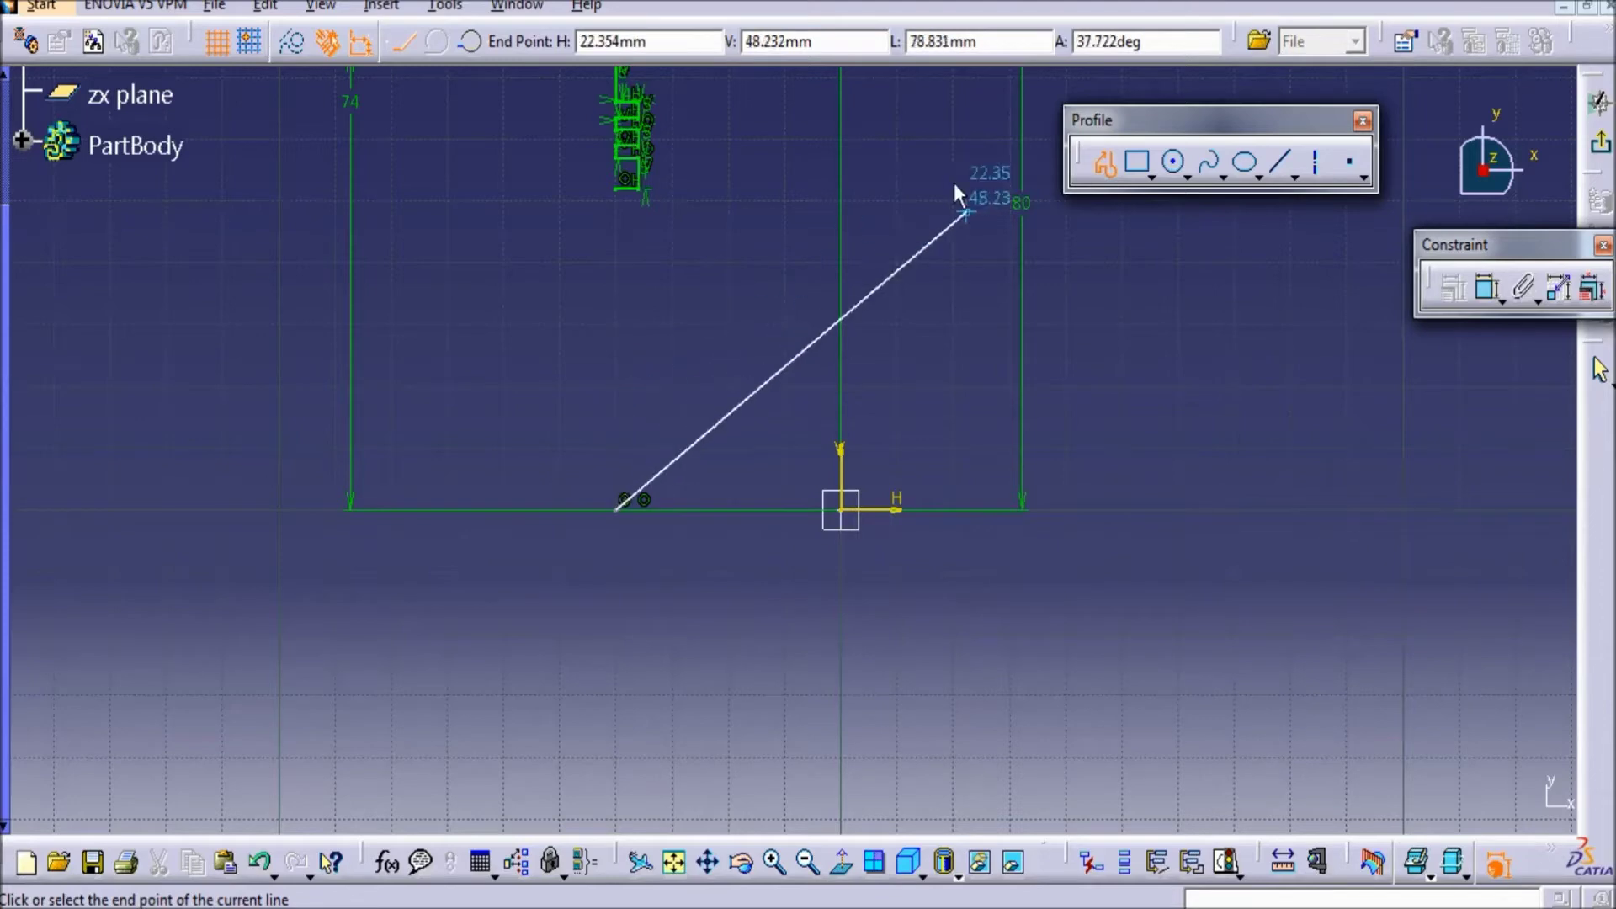
{"action": "double_click", "coordinate": [1002, 41]}
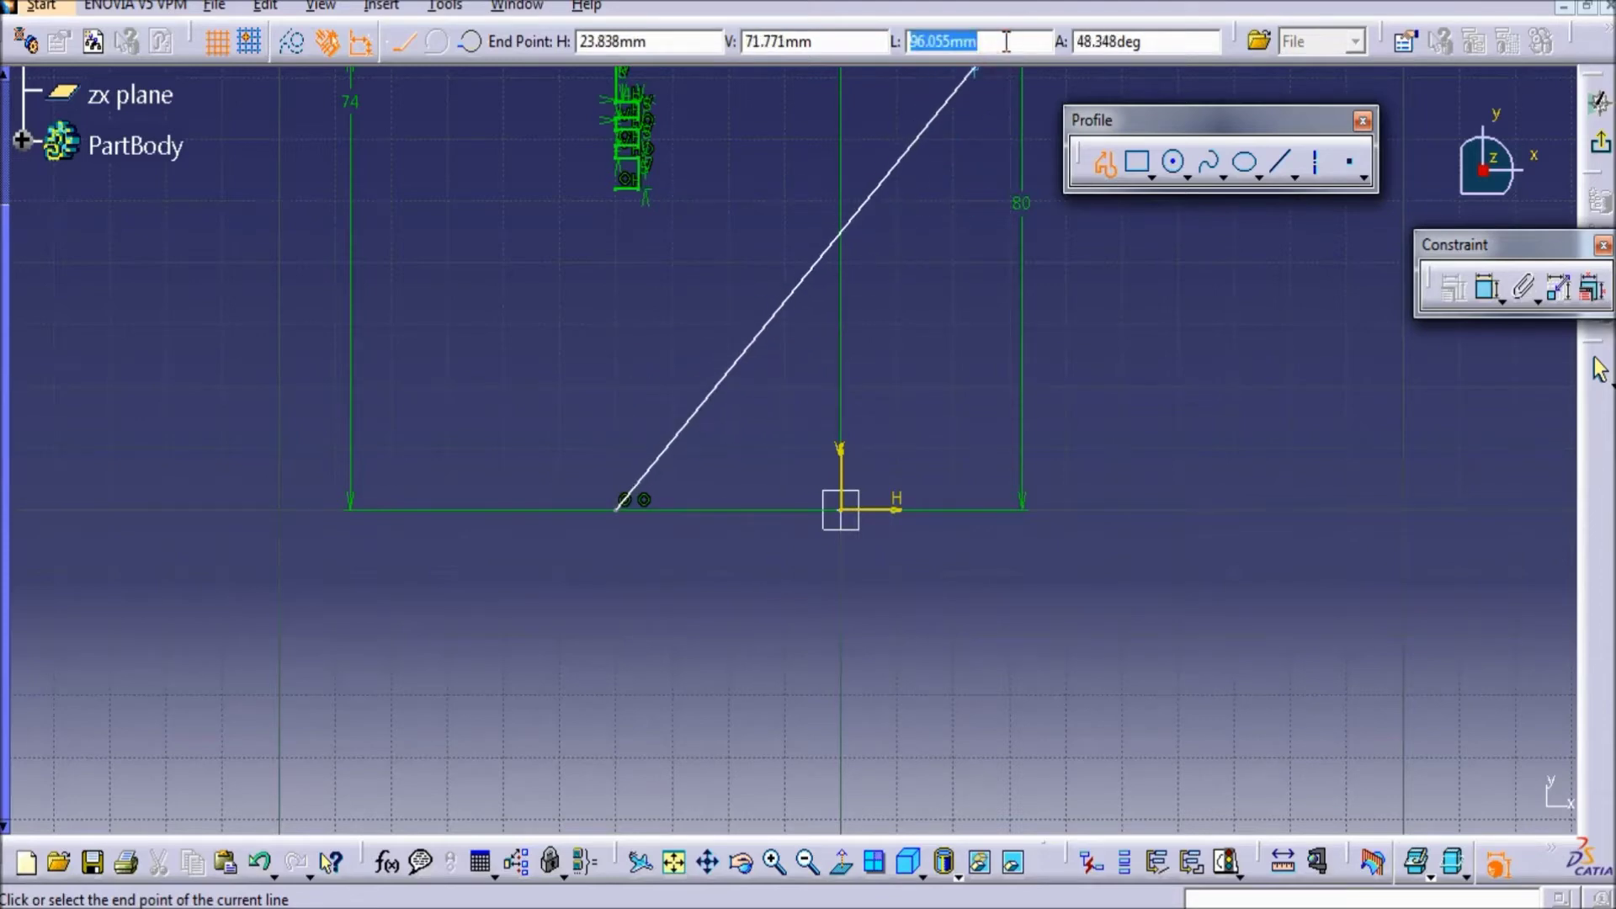
{"action": "type", "text": "10"}
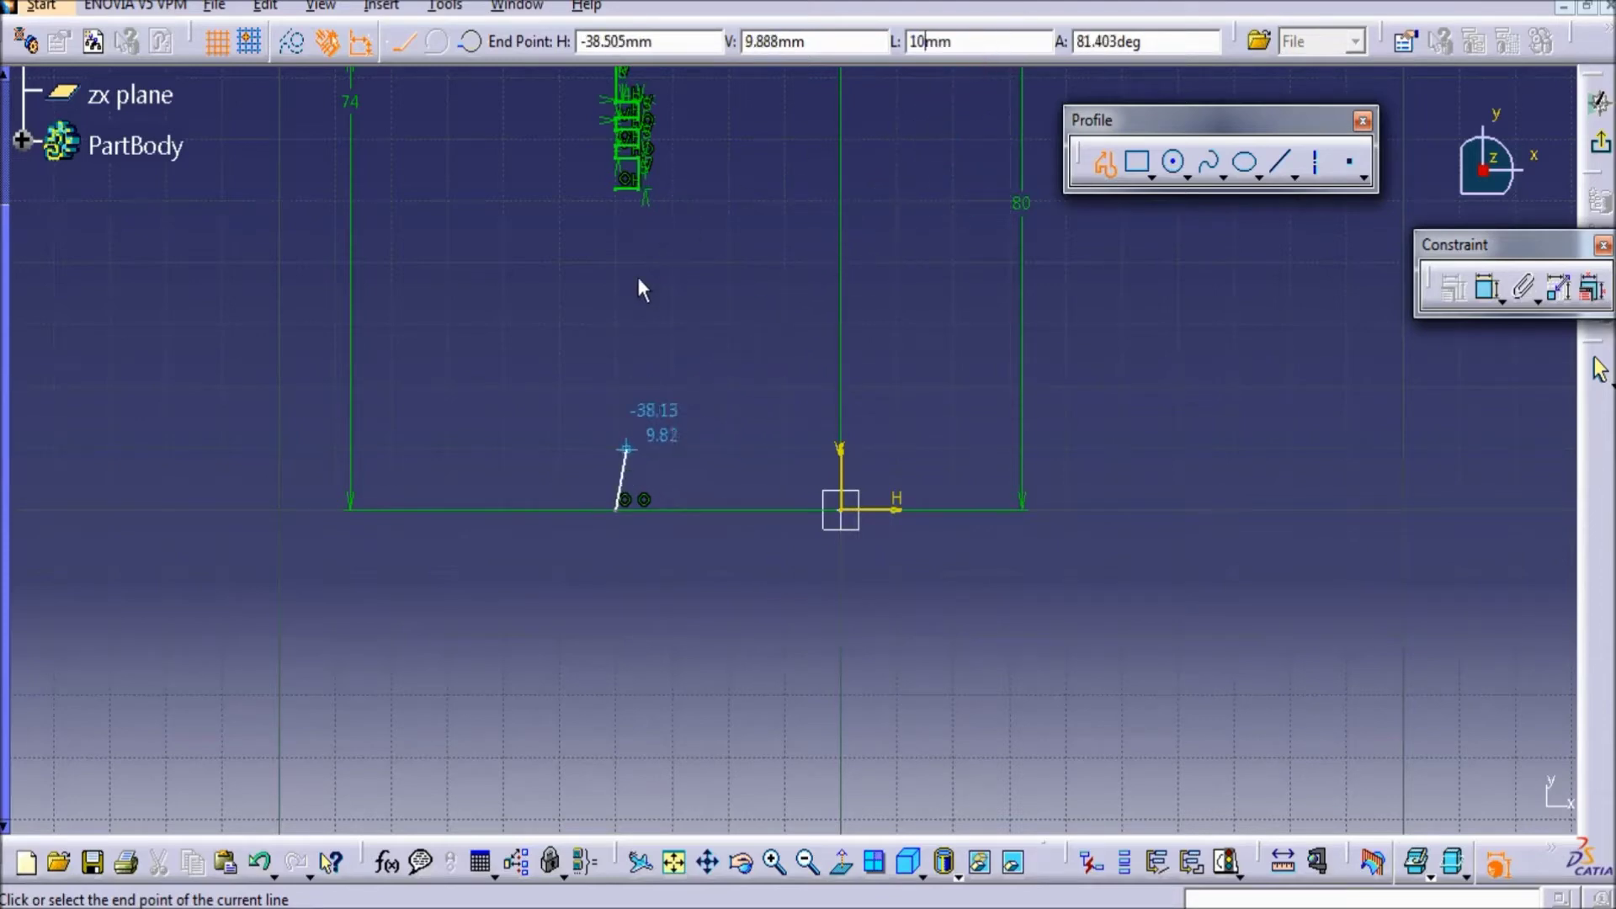
{"action": "left_click", "coordinate": [617, 304]}
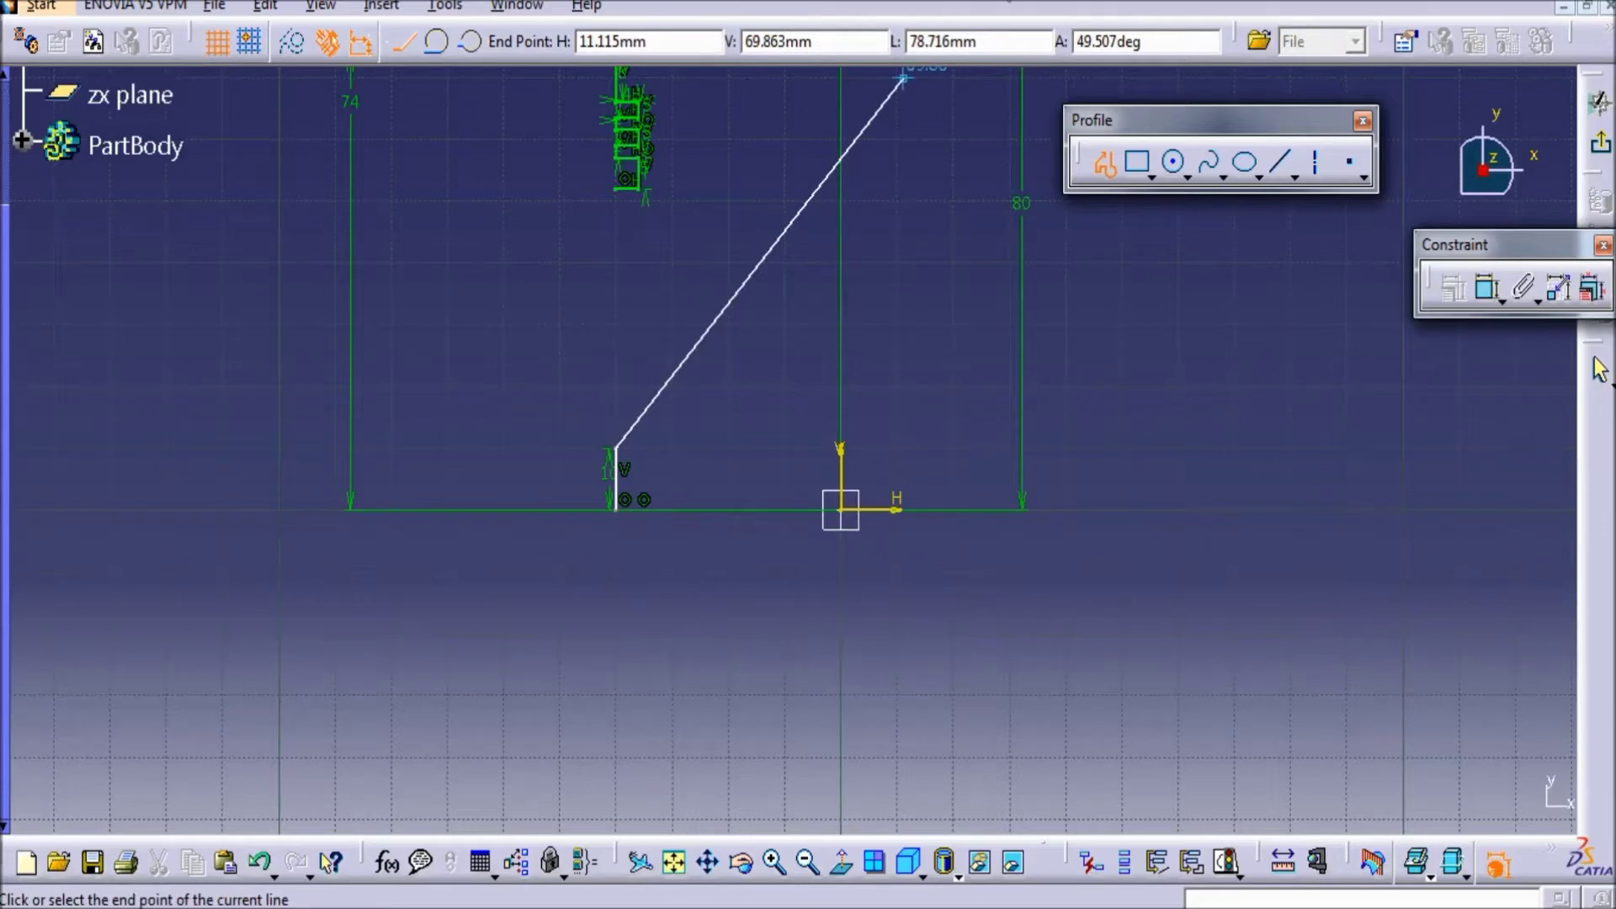
- Draw the lower groove 4 mm deep and 5 mm high, and connect the outer edge vertically up to the third ring groove
{"action": "left_click", "coordinate": [1002, 40]}
{"action": "type", "text": "4"}
{"action": "left_click", "coordinate": [665, 456]}
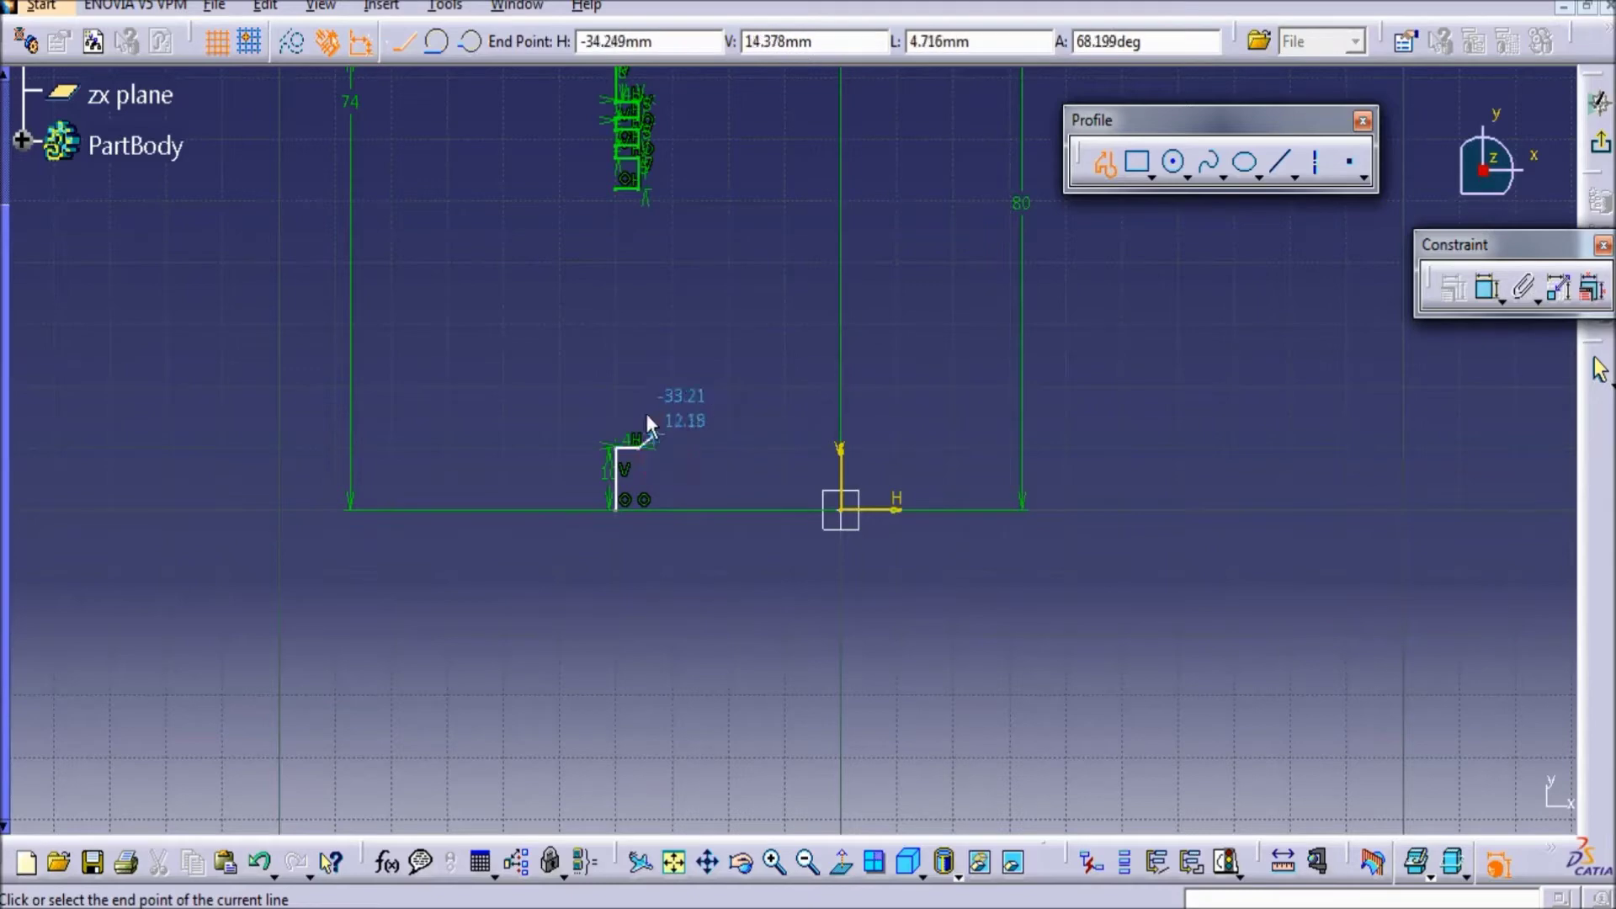
{"action": "left_click", "coordinate": [1025, 45]}
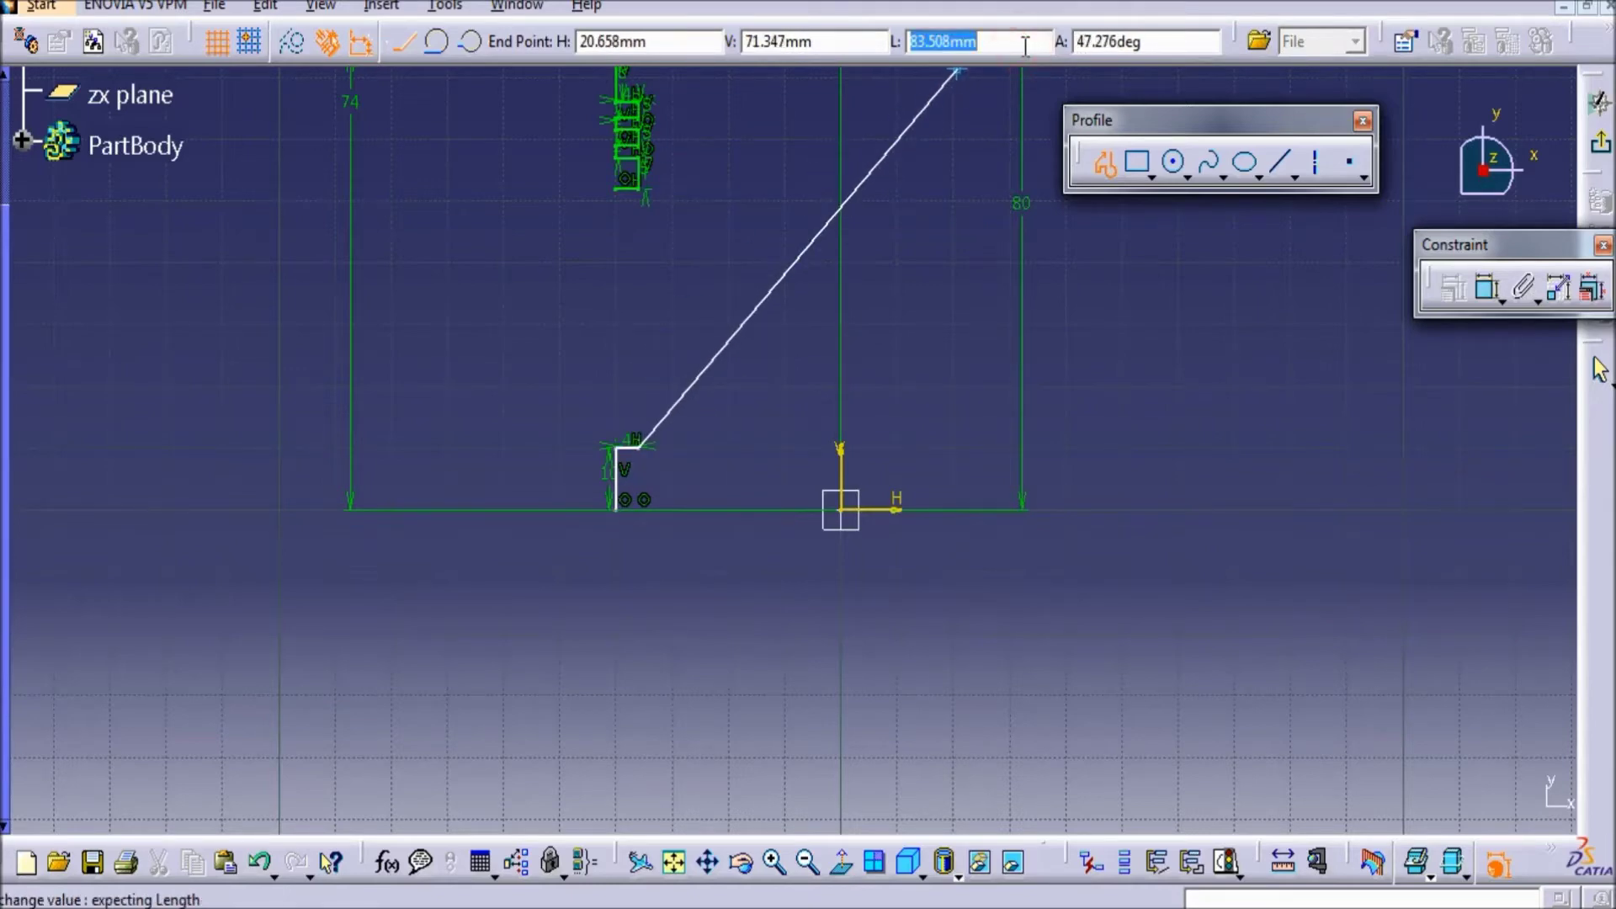
{"action": "type", "text": "5"}
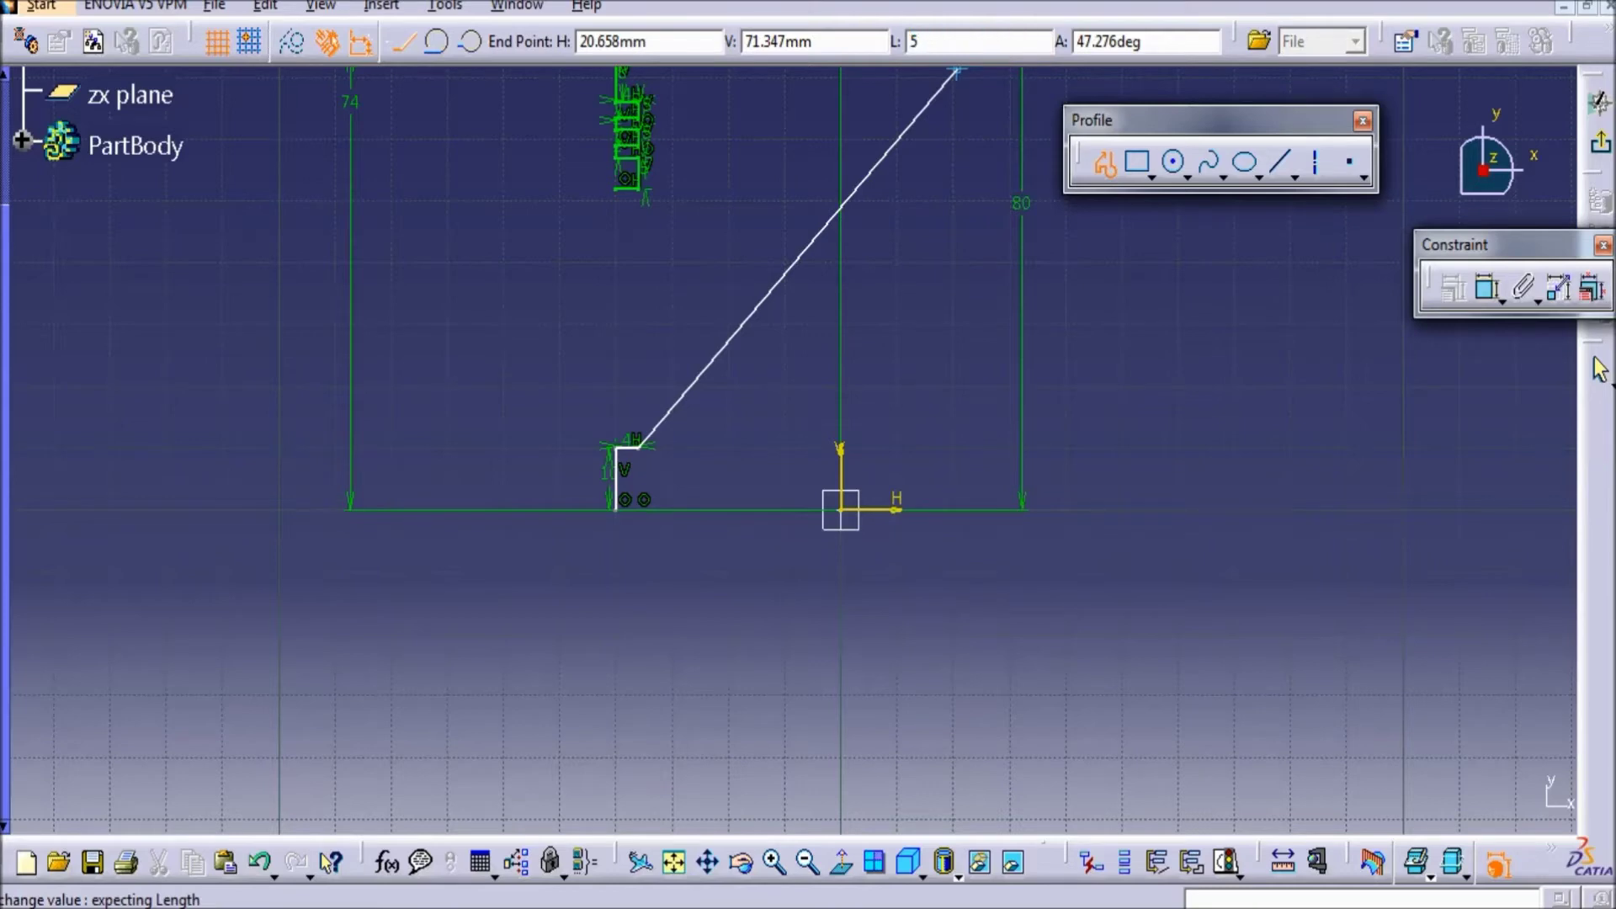
{"action": "key", "text": "Return"}
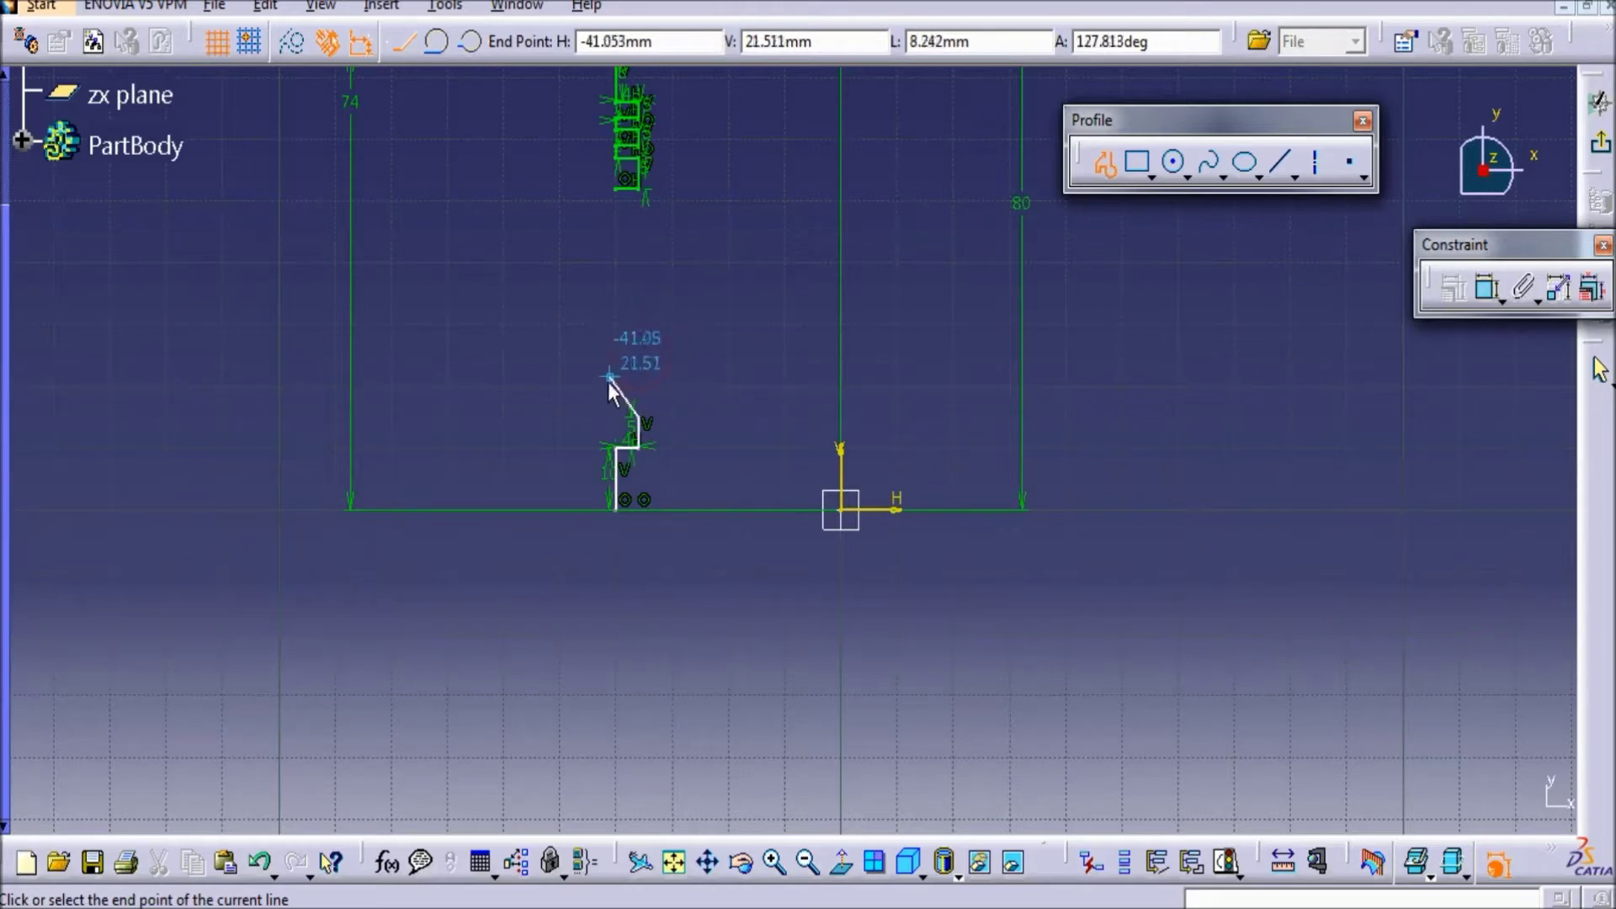
{"action": "left_click", "coordinate": [614, 421]}
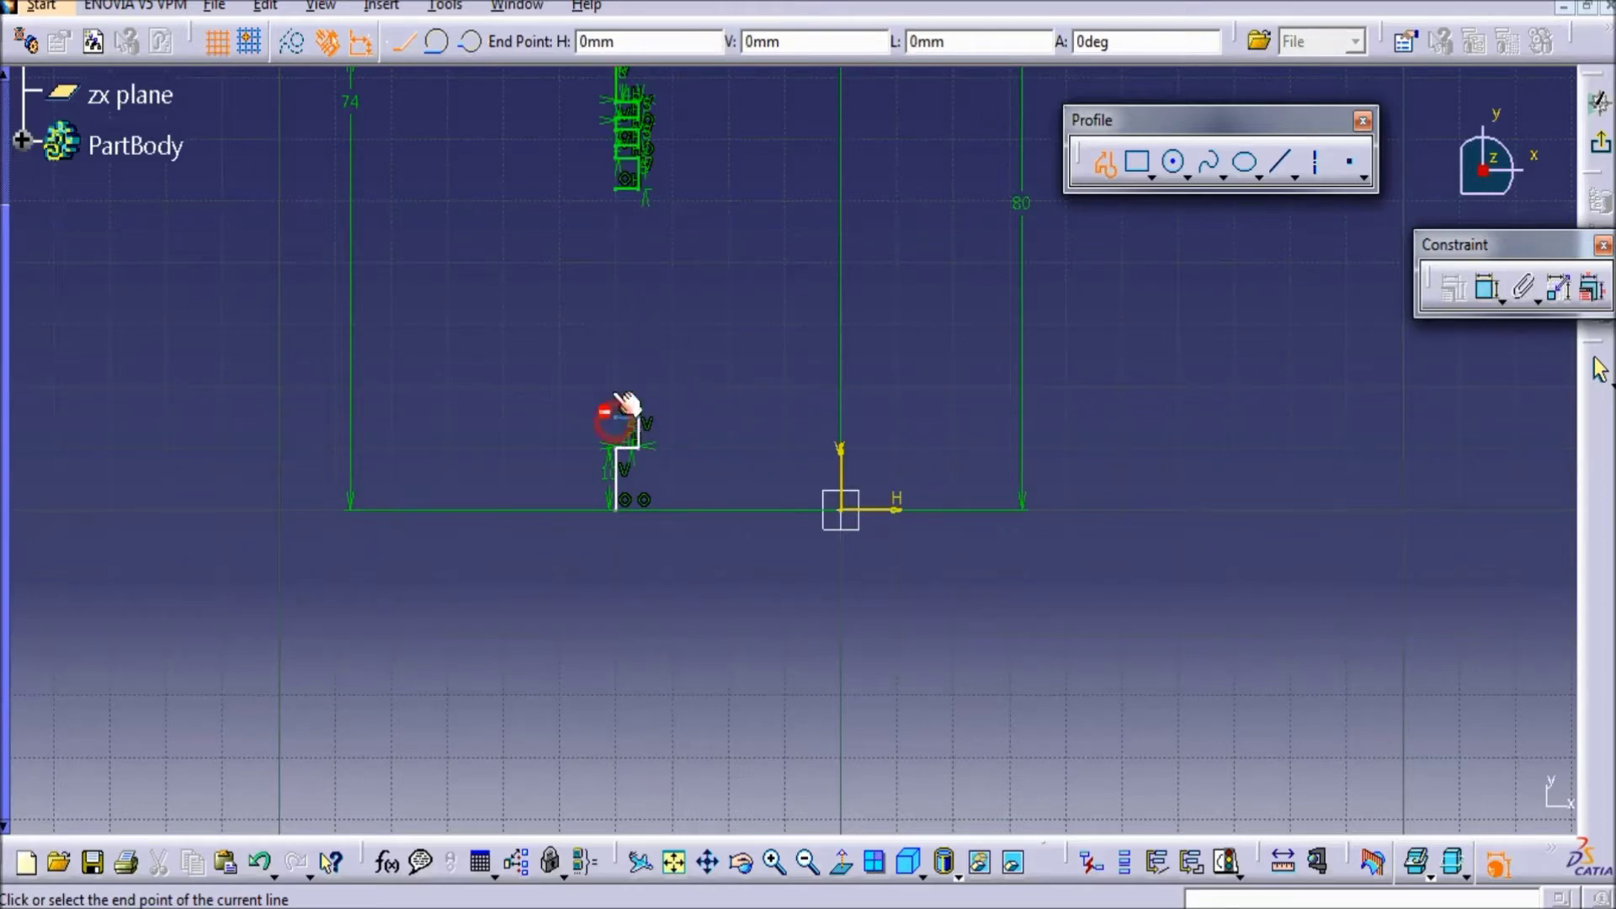
{"action": "left_click", "coordinate": [620, 192]}
{"action": "left_click", "coordinate": [717, 580]}
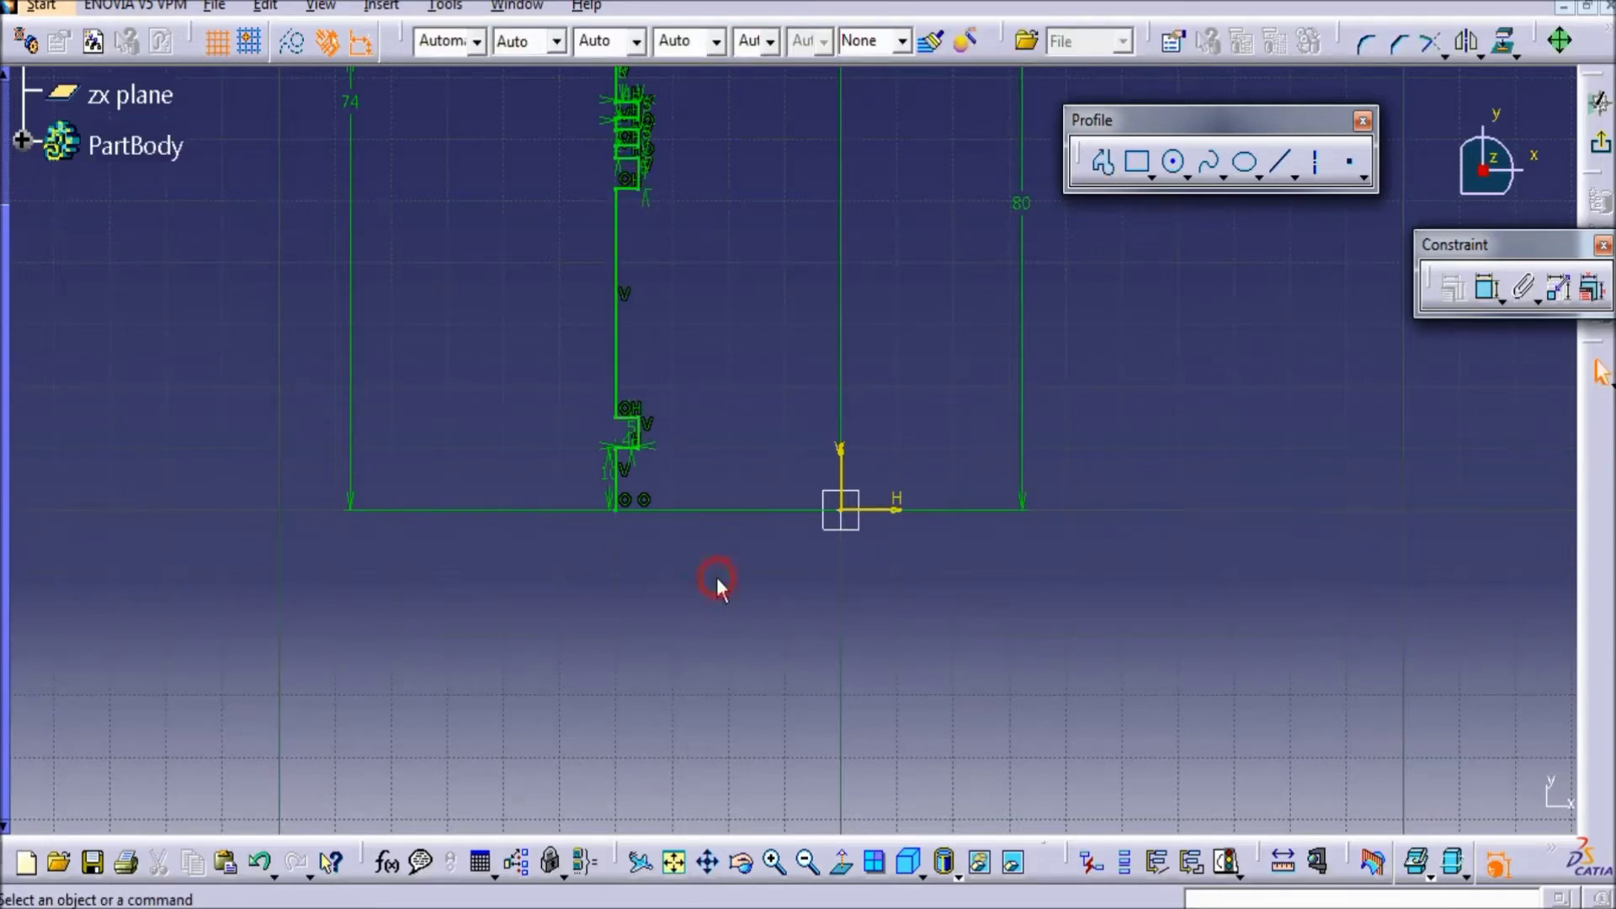
- Start an inner profile at the outer edge's lower end with a 2.5 mm horizontal segment inward and a 7.5 mm vertical segment upward
{"action": "left_click", "coordinate": [1098, 163]}
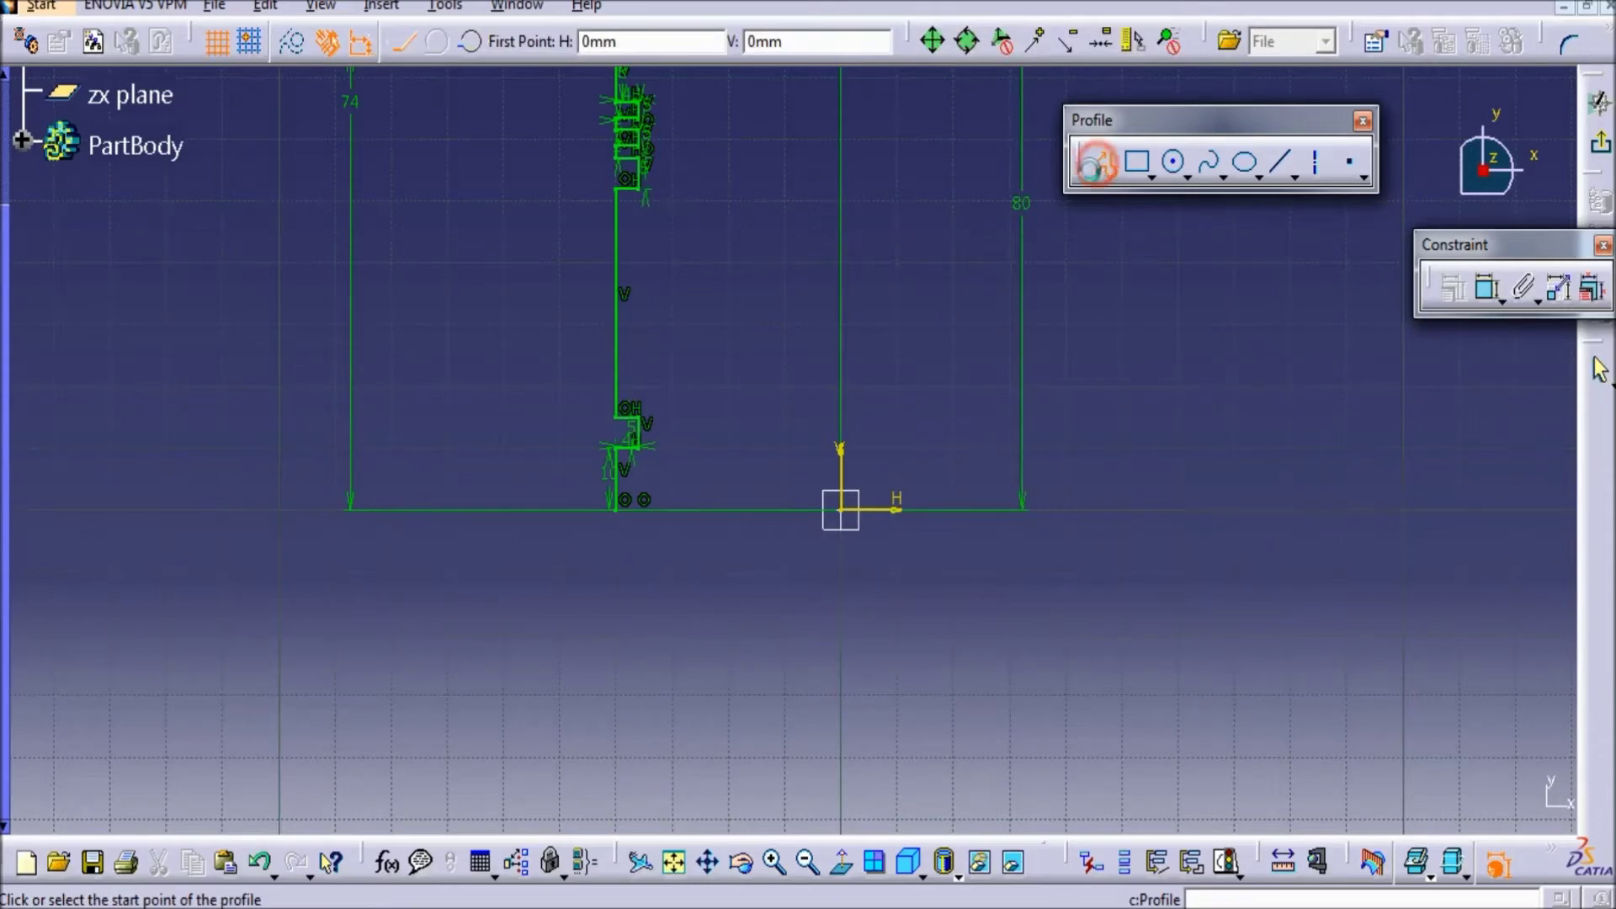
{"action": "left_click", "coordinate": [621, 511]}
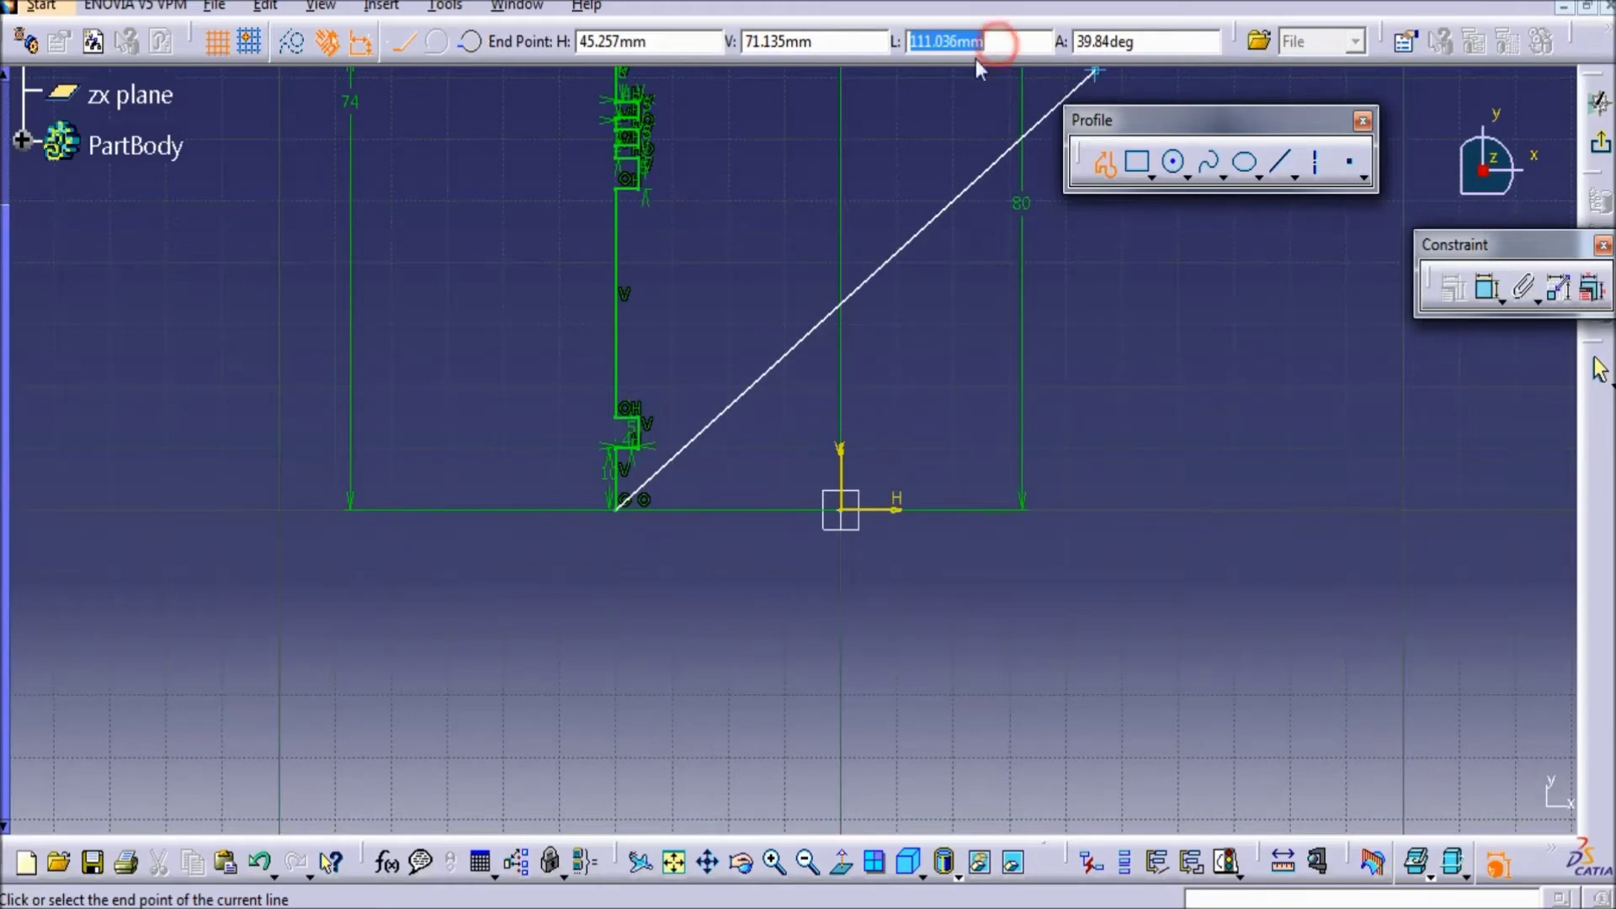
{"action": "left_click", "coordinate": [1010, 45]}
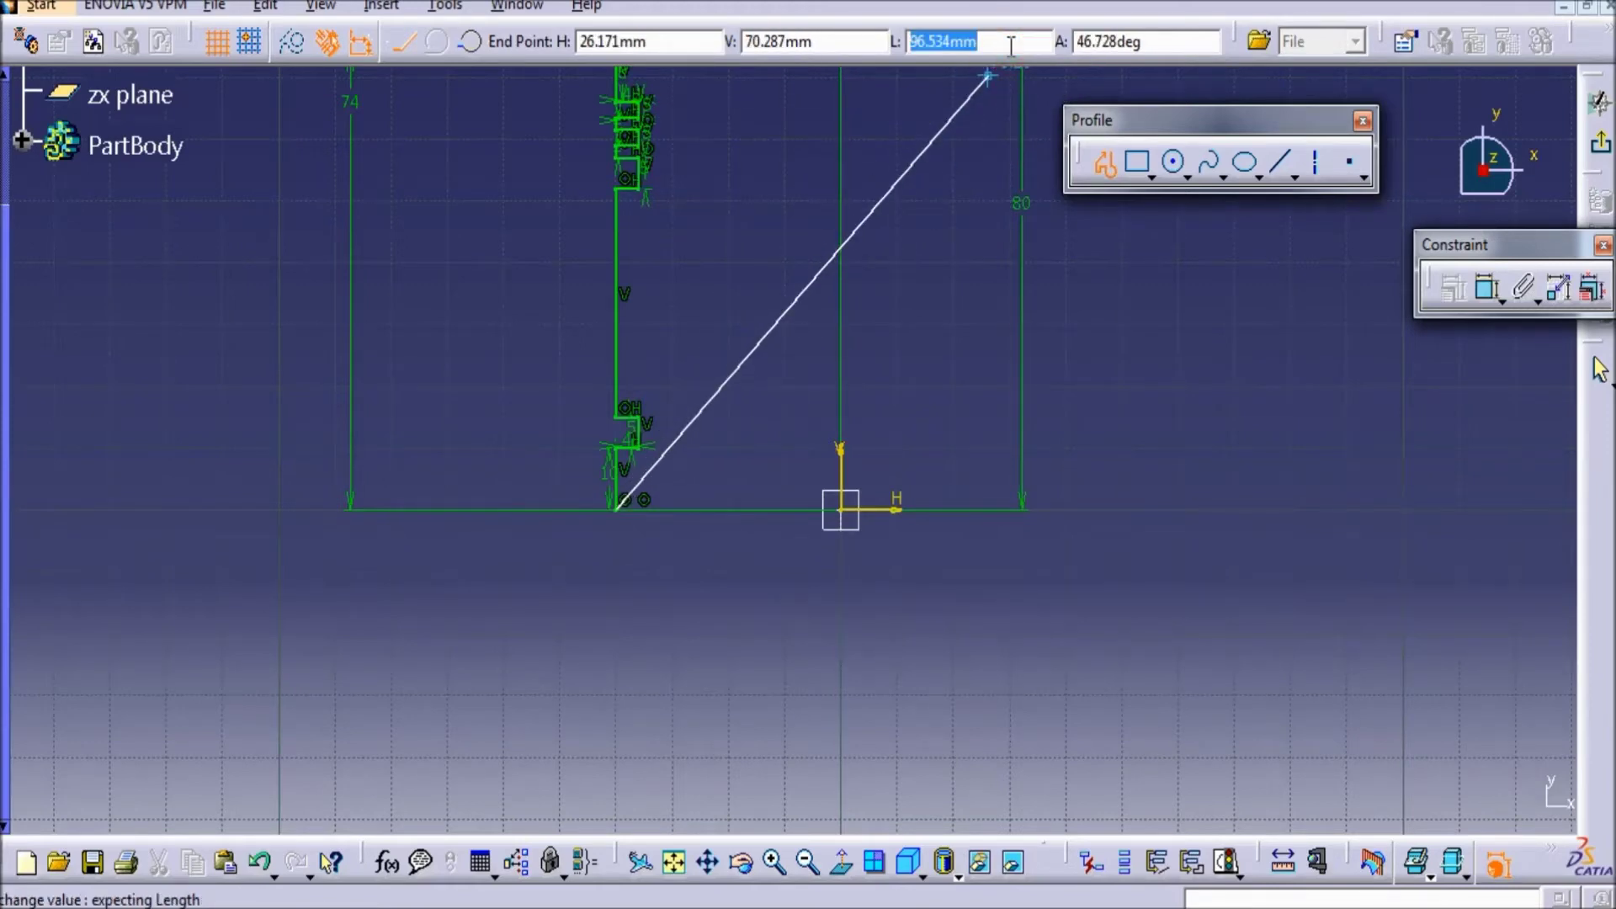
{"action": "type", "text": "2.5"}
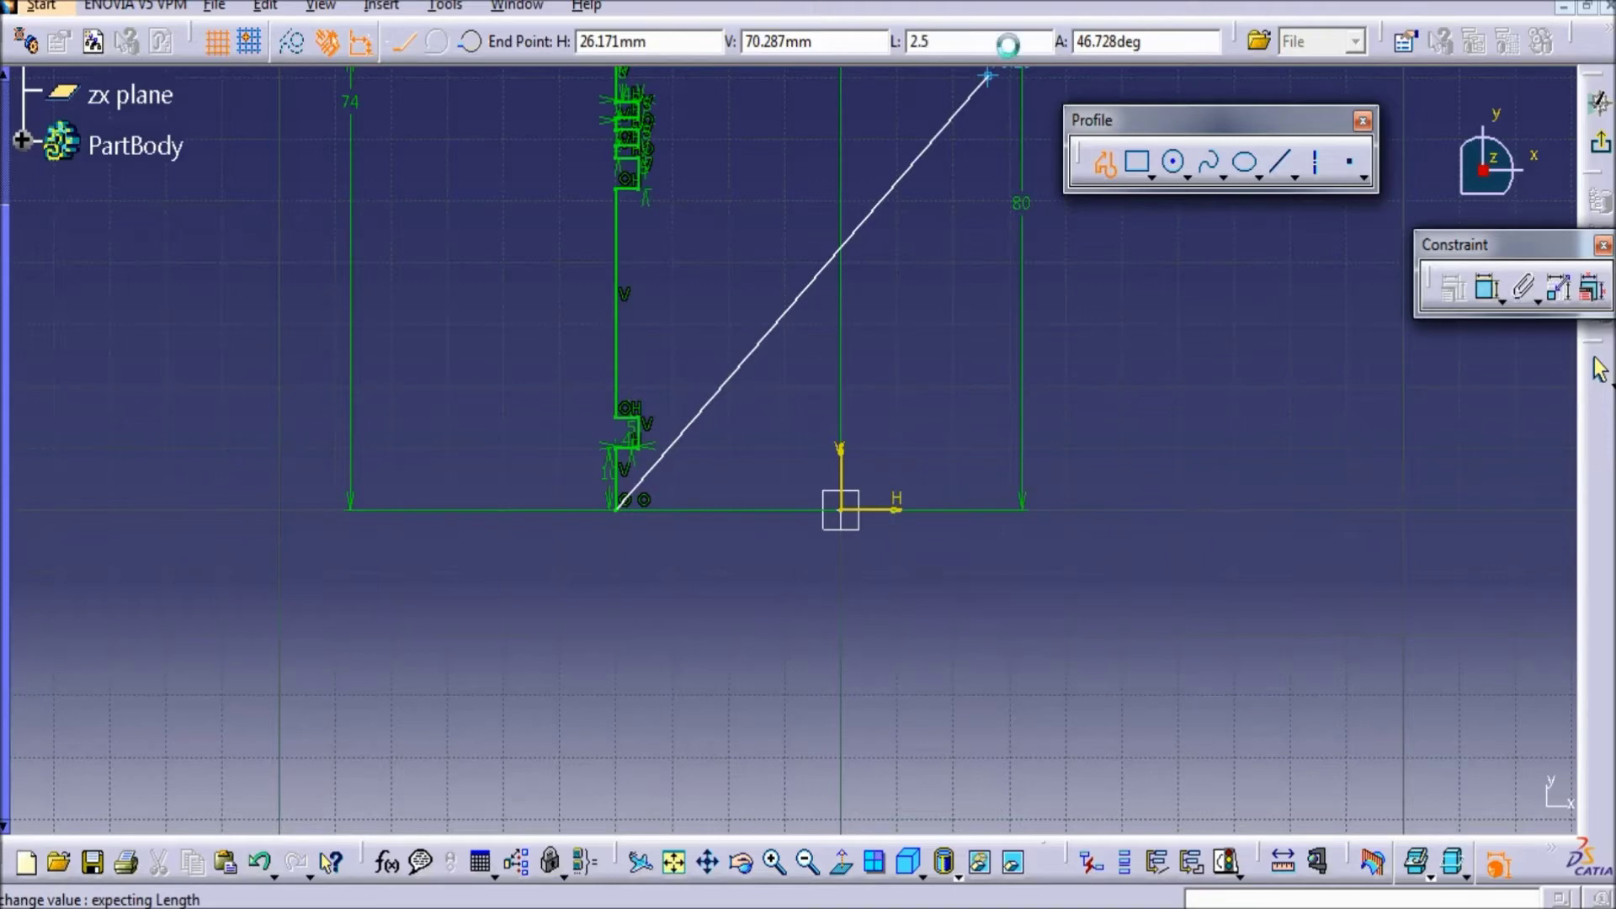
{"action": "key", "text": "Return"}
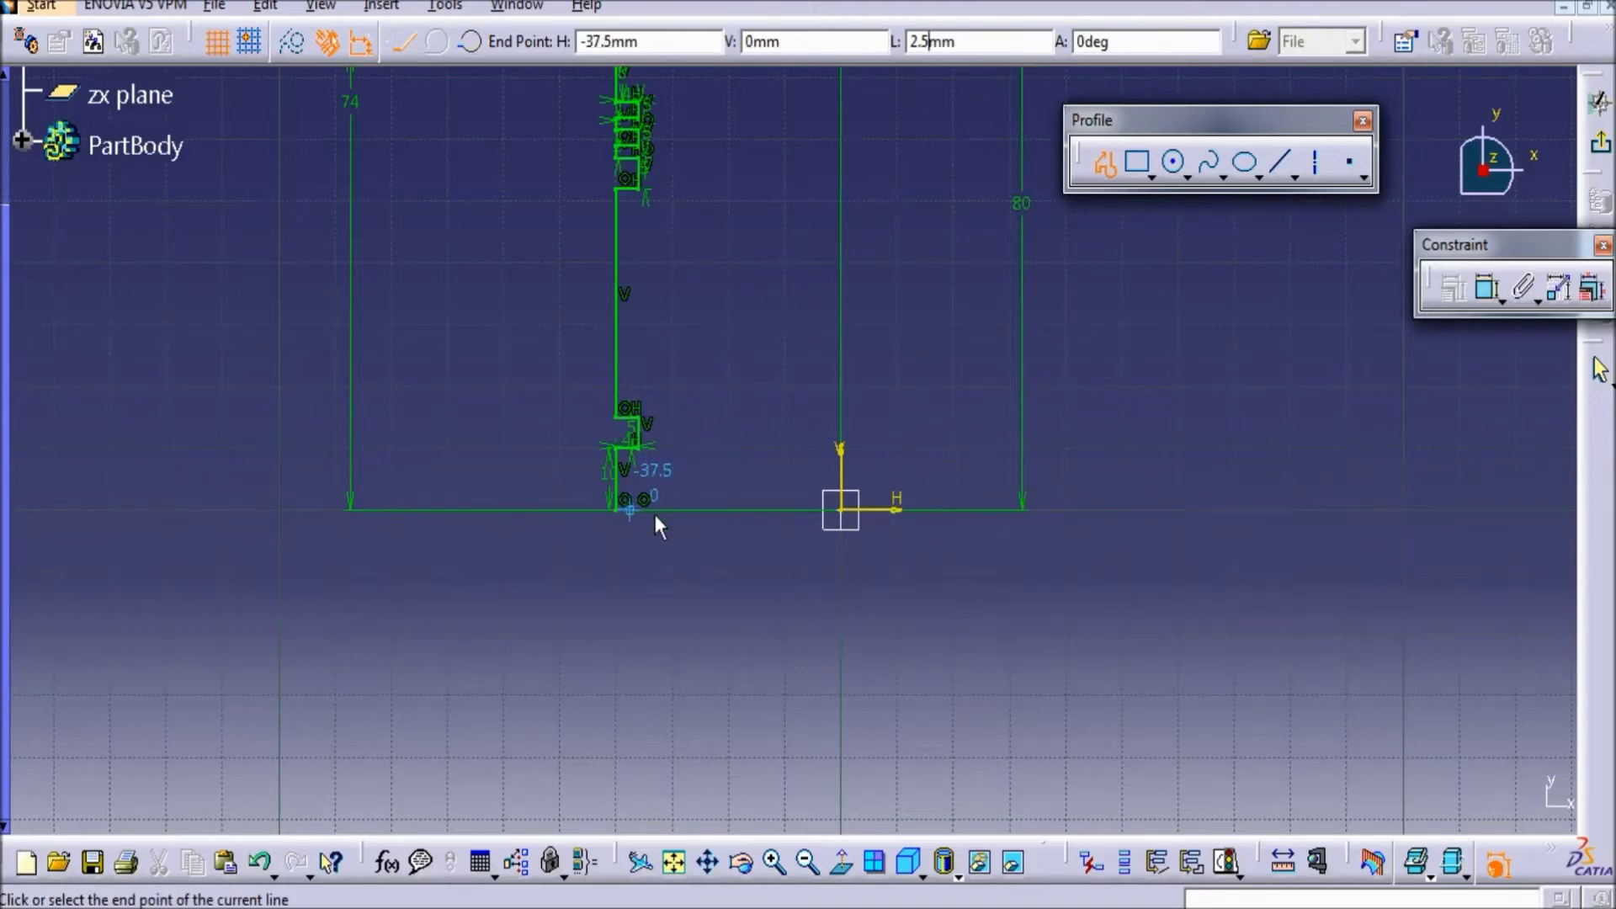
{"action": "middle_click_drag", "start_coordinate": [653, 515], "coordinate": [599, 296]}
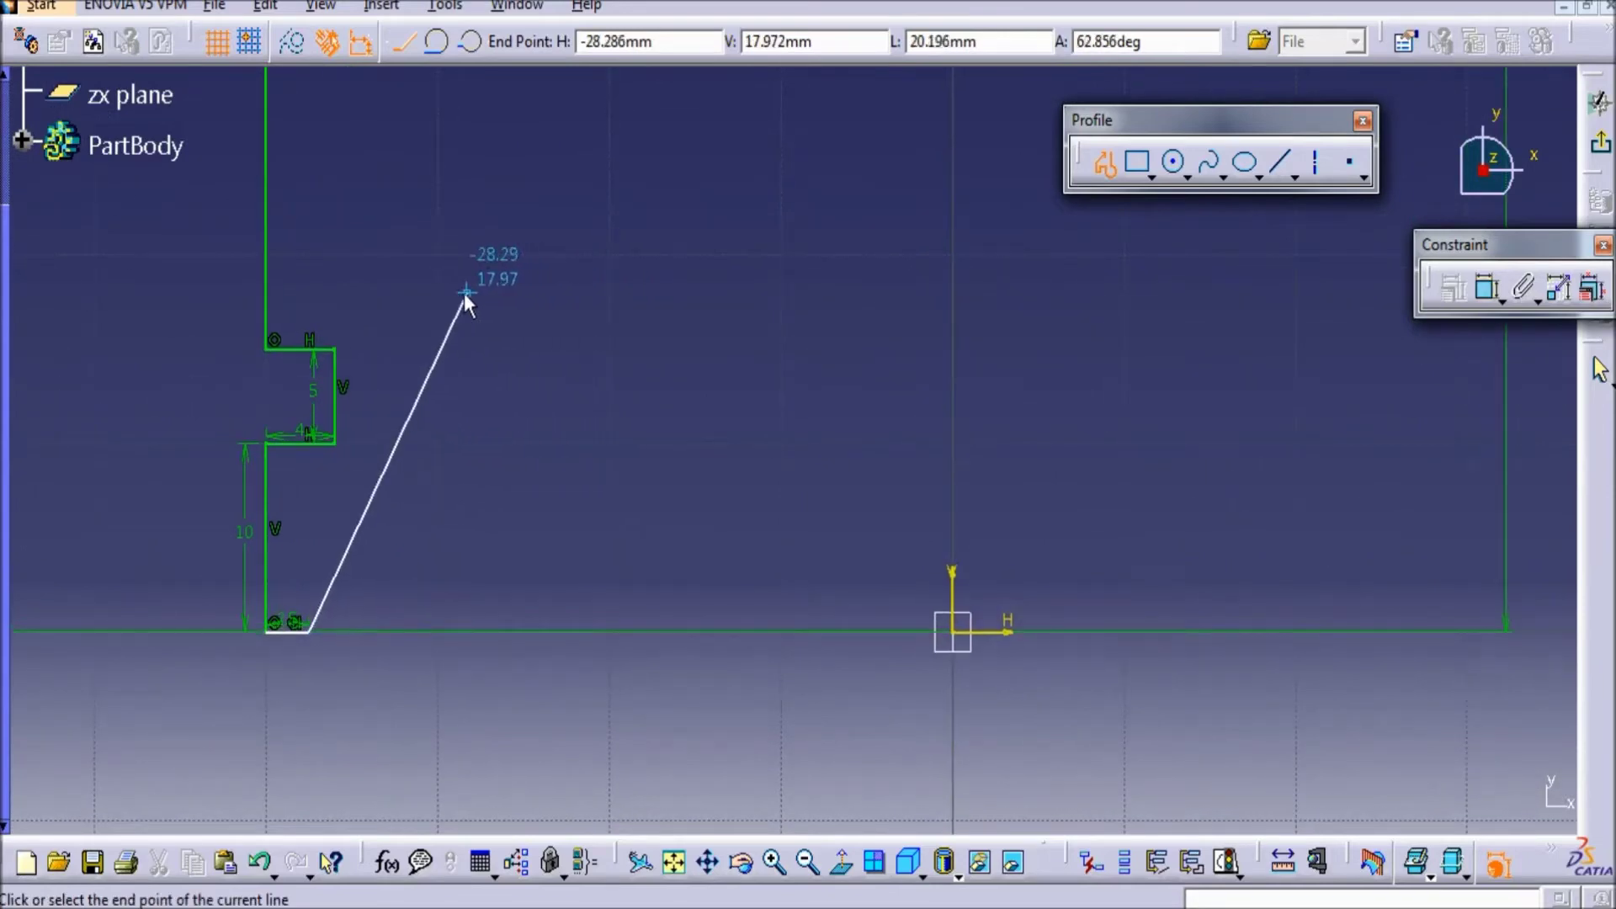
{"action": "left_click", "coordinate": [1014, 43]}
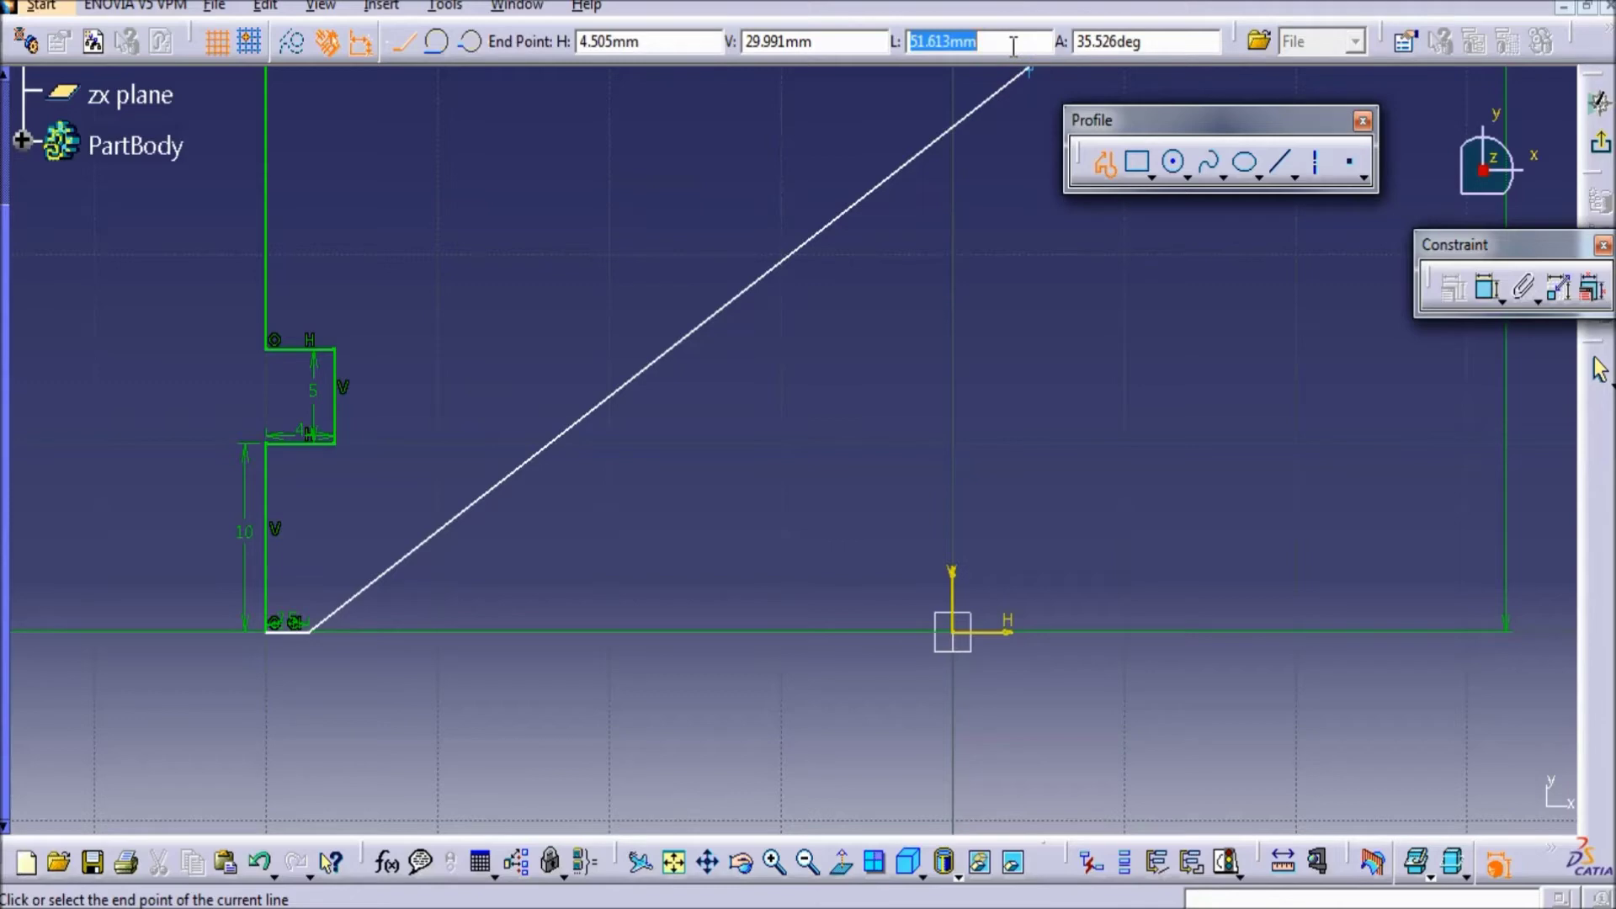
{"action": "type", "text": "7.5"}
{"action": "key", "text": "Tab"}
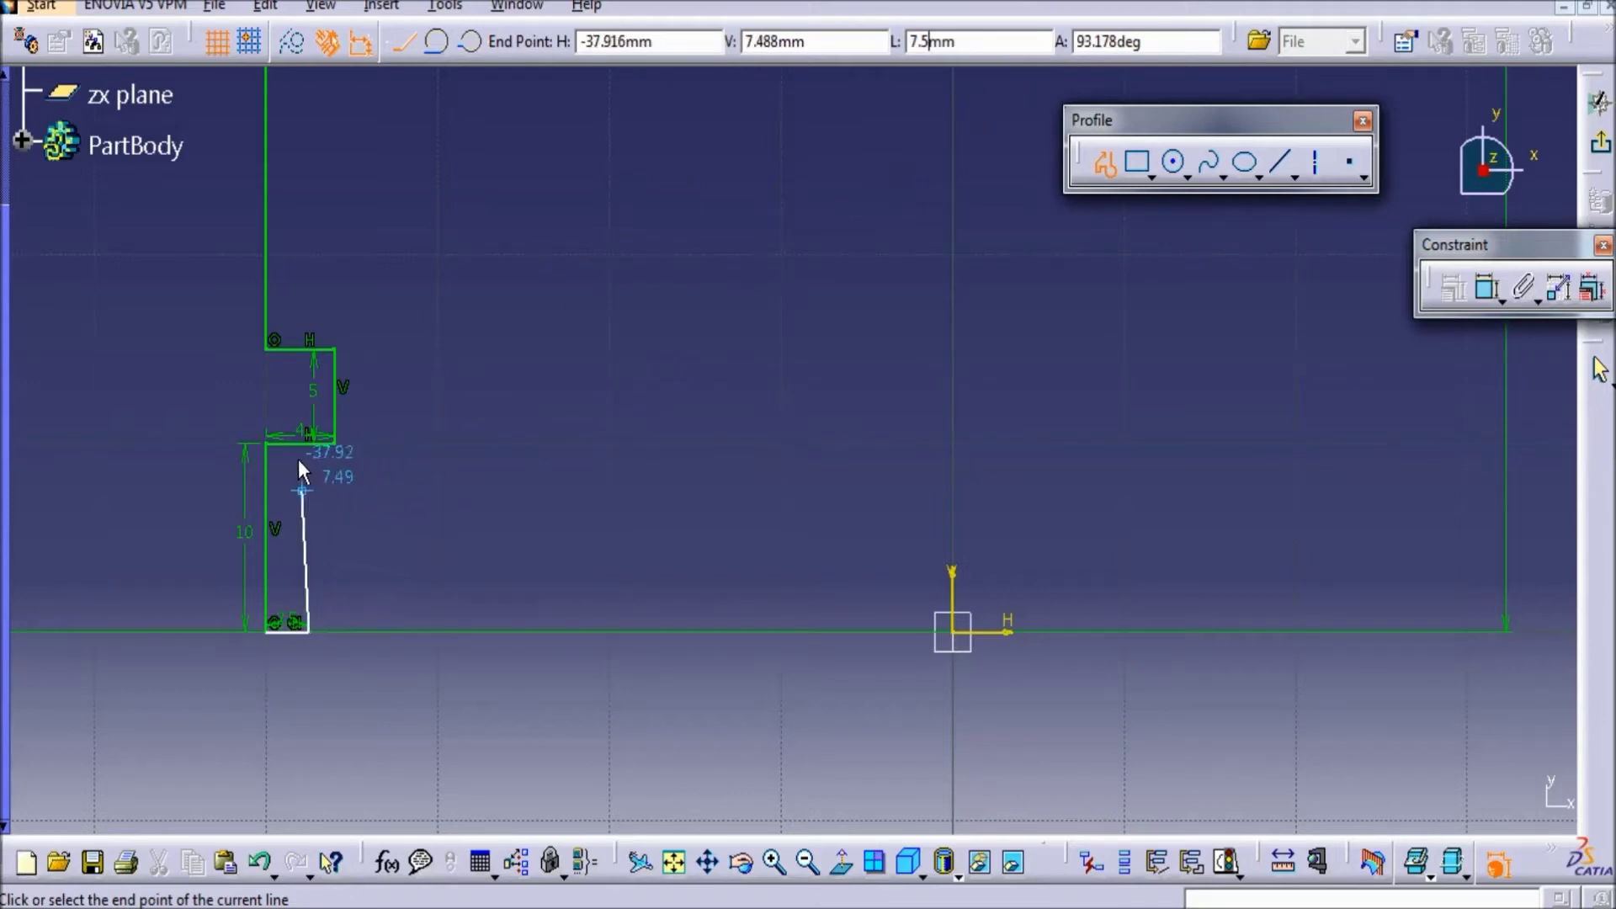
{"action": "left_click", "coordinate": [311, 460]}
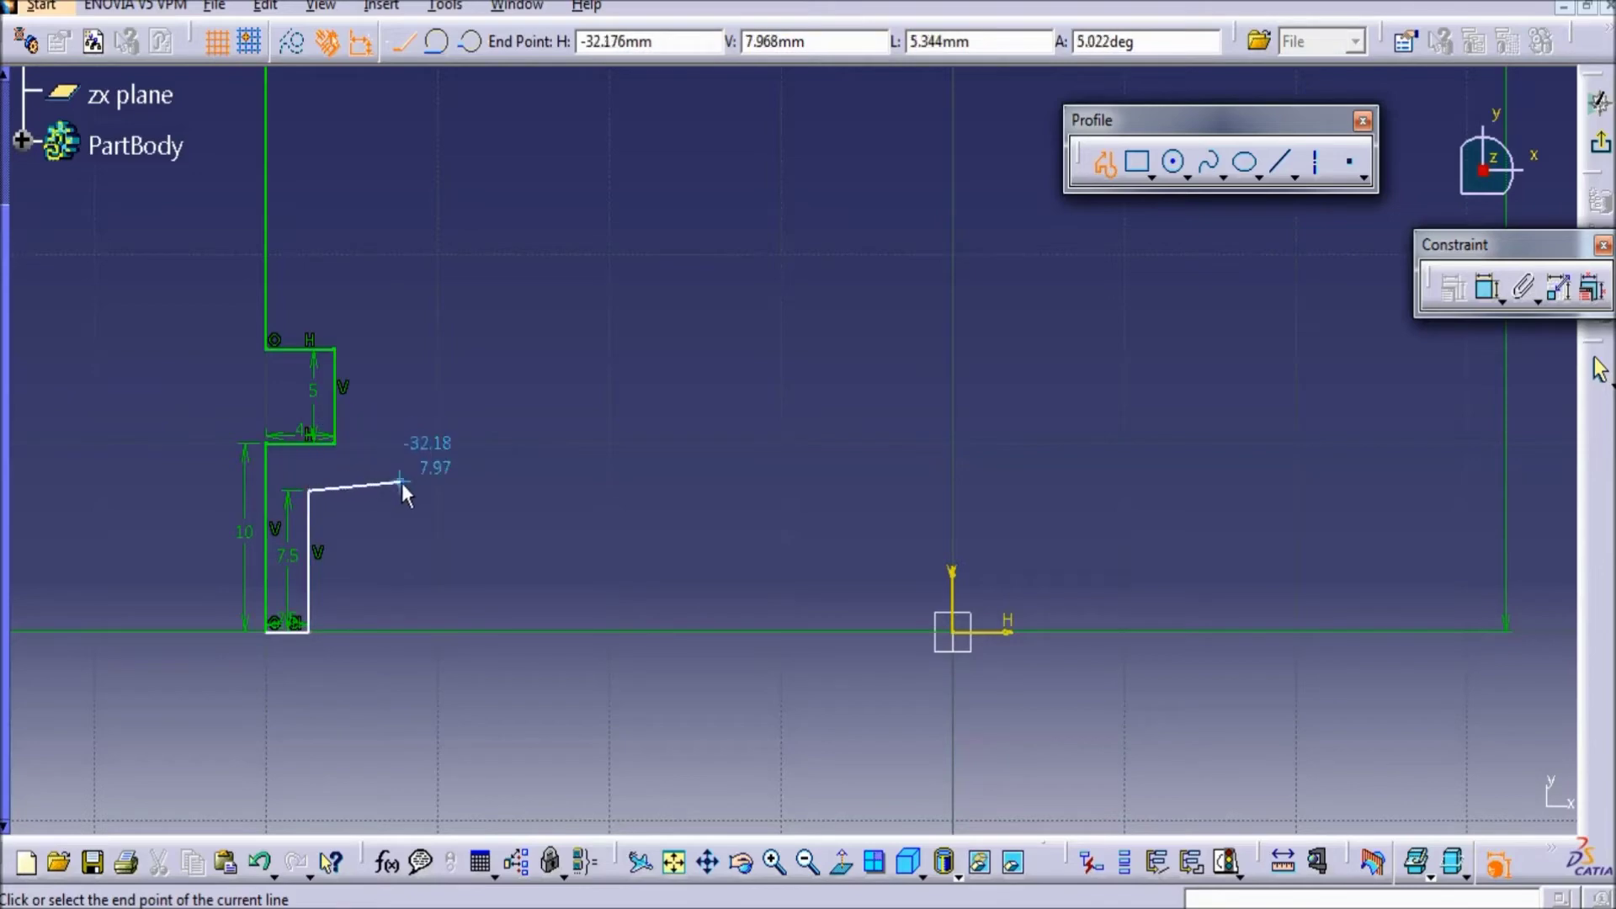
- Add an inner recess 3.5 mm deep and 10 mm high, ending back in line with the 7.5 mm vertical segment
{"action": "left_click", "coordinate": [1016, 41]}
{"action": "double_click", "coordinate": [1016, 42]}
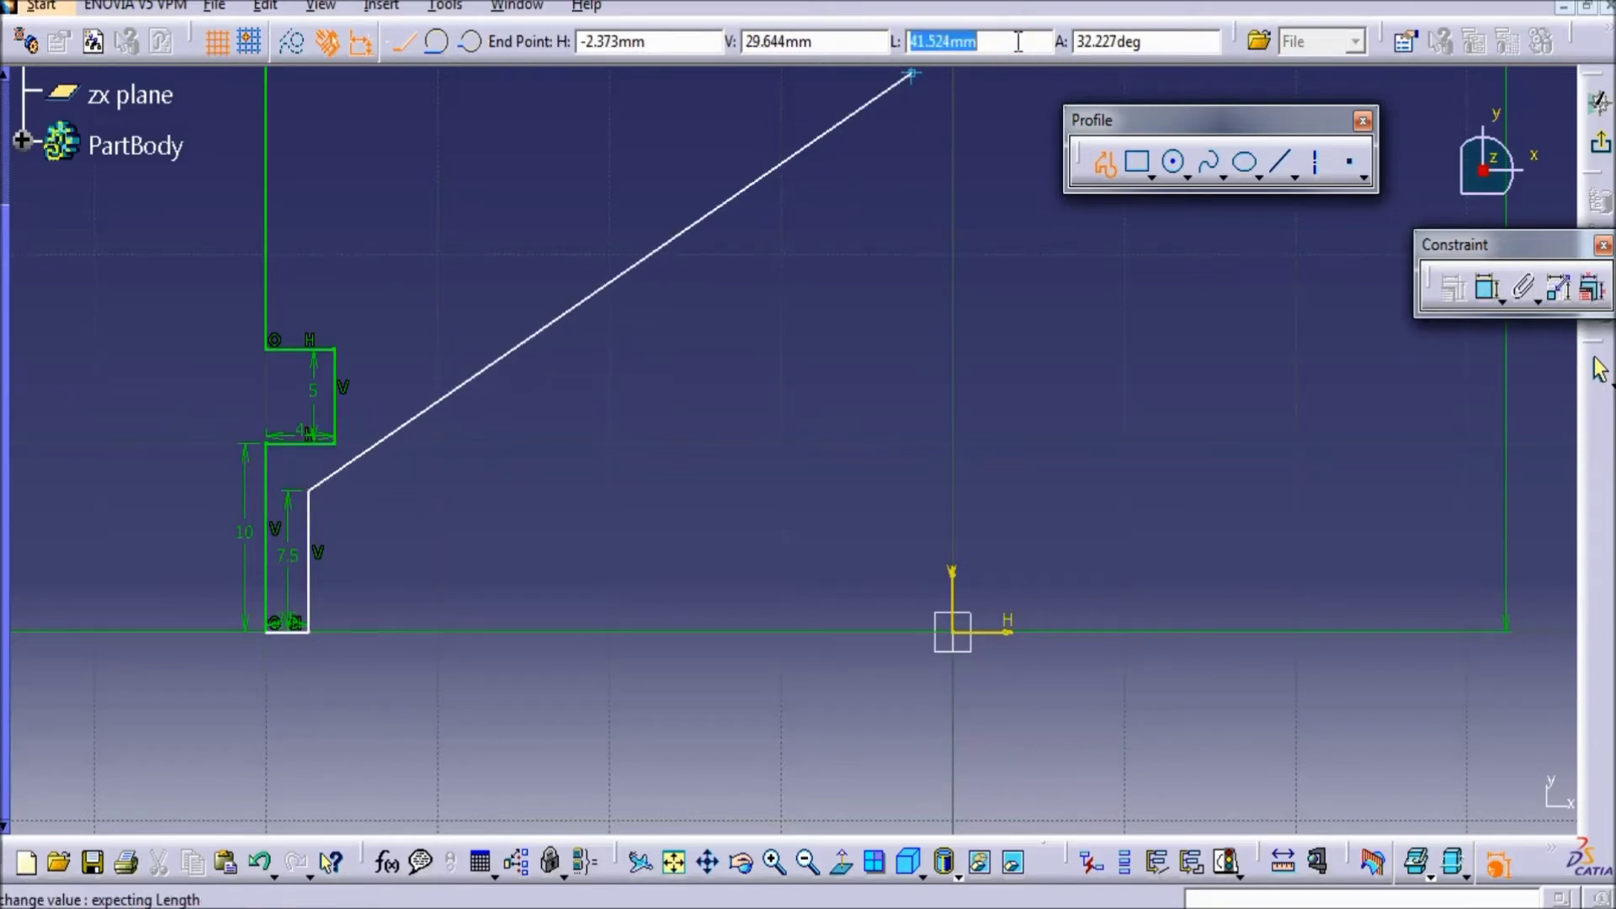
{"action": "type", "text": "3.5"}
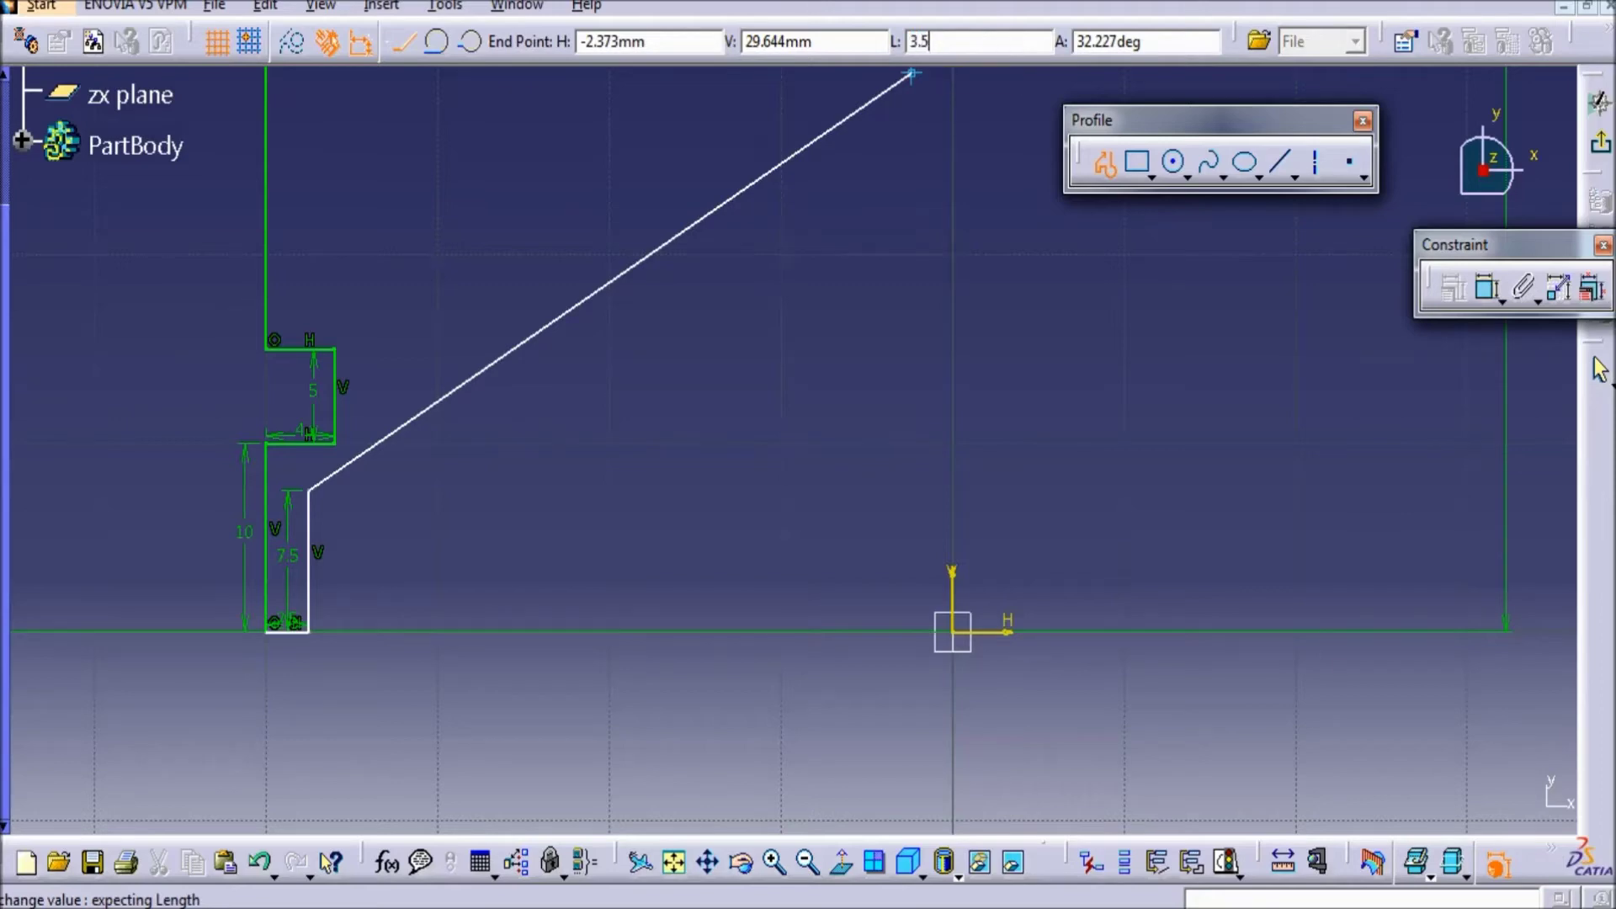
{"action": "key", "text": "Return"}
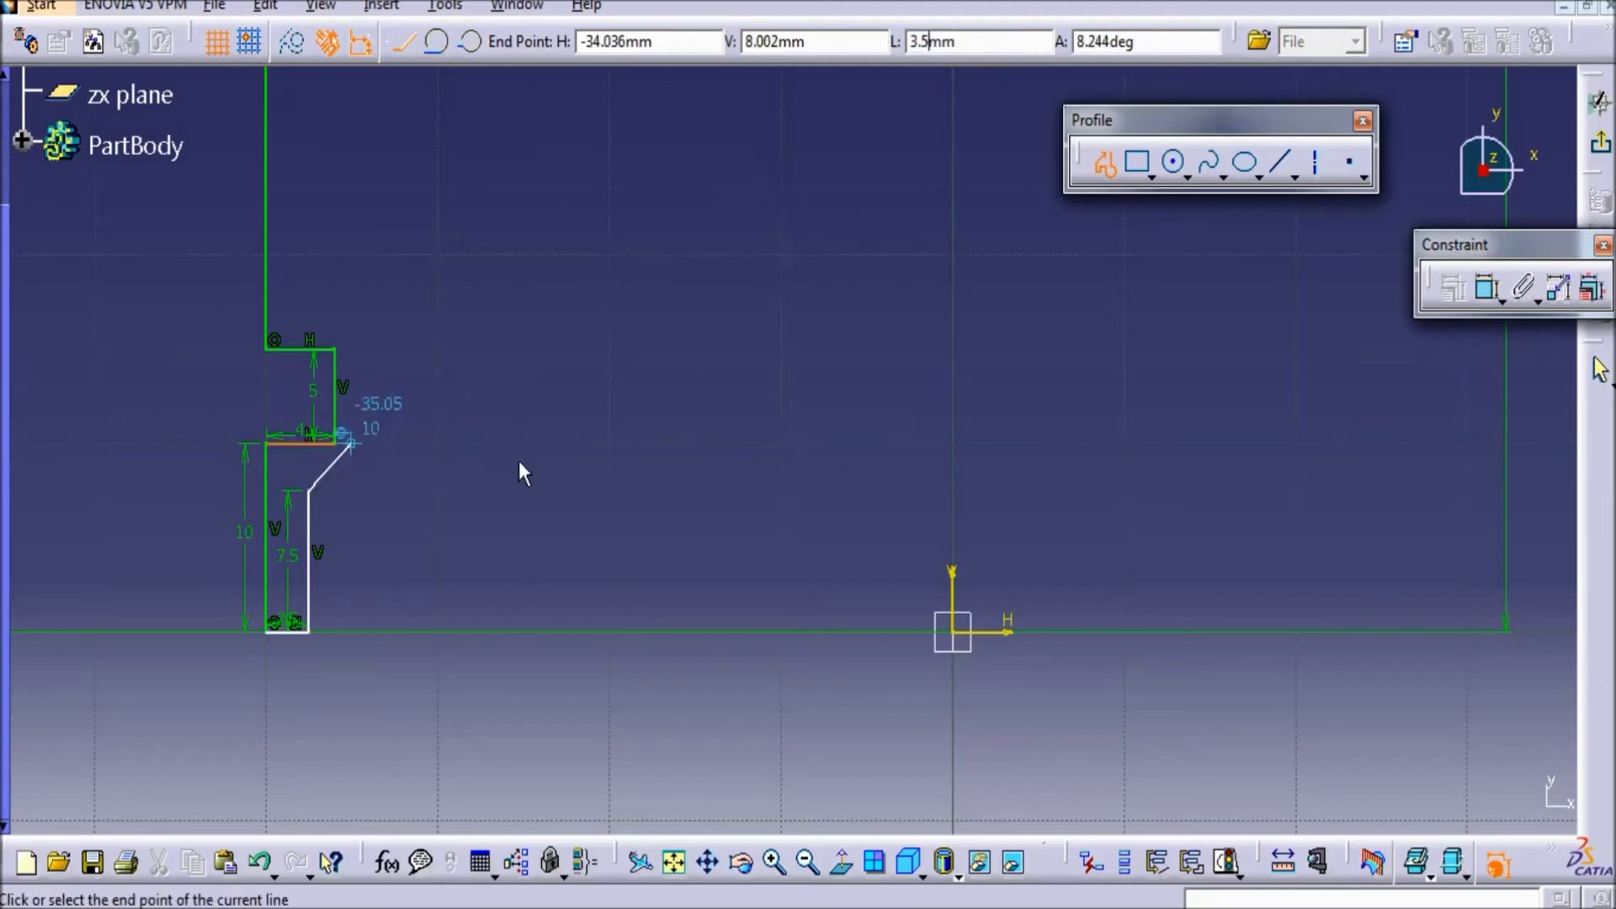
{"action": "left_click", "coordinate": [392, 495]}
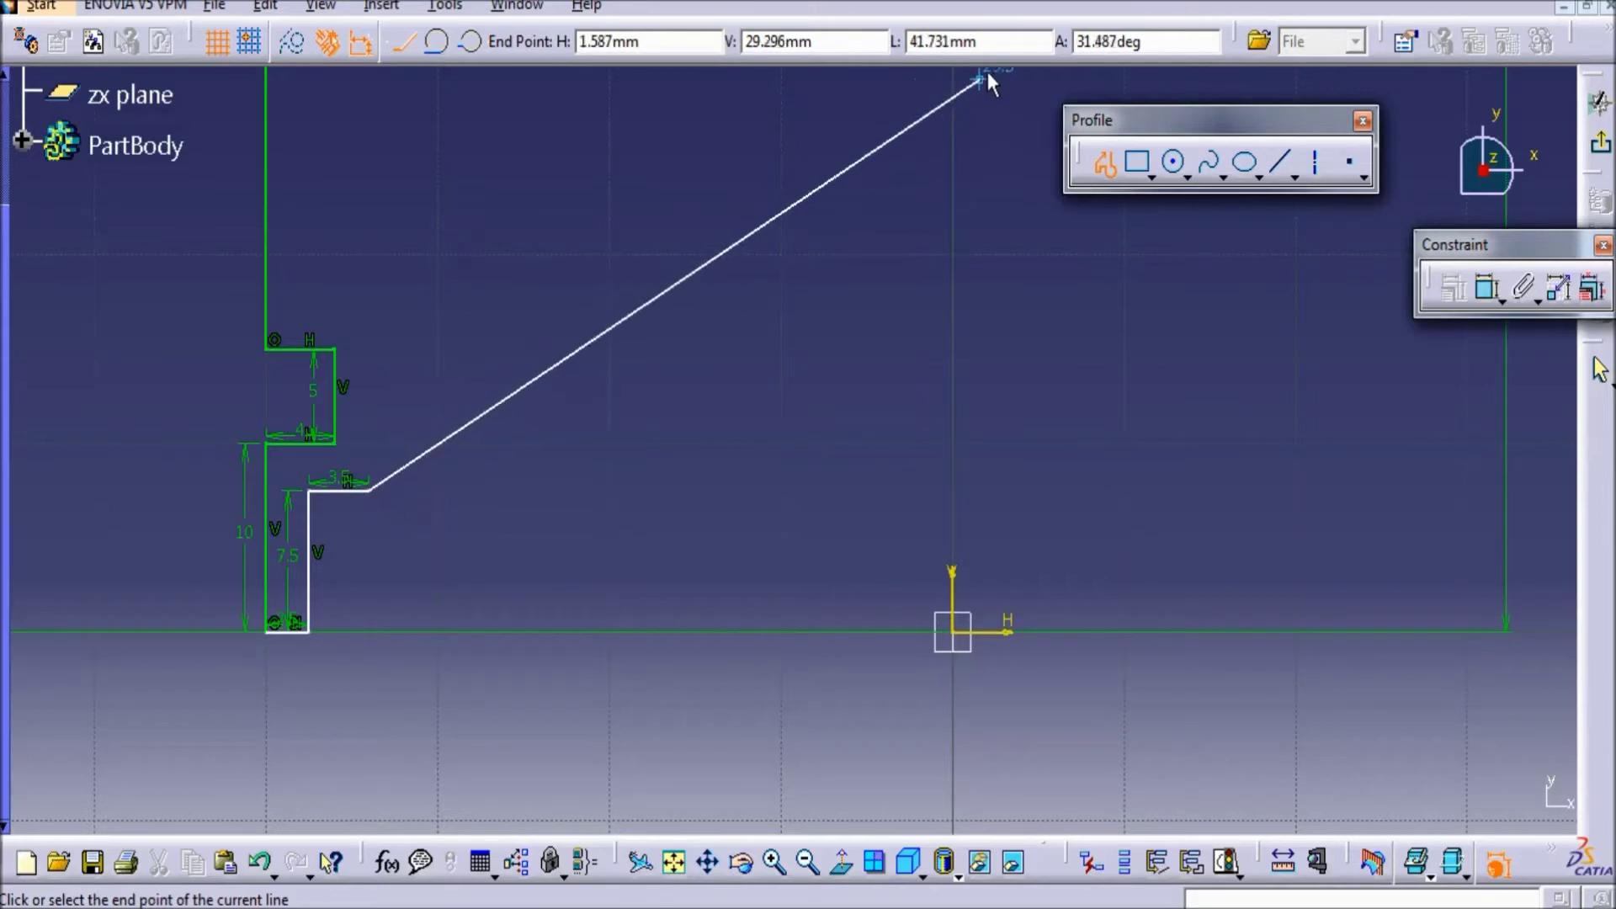
{"action": "left_click", "coordinate": [1022, 41]}
{"action": "type", "text": "10"}
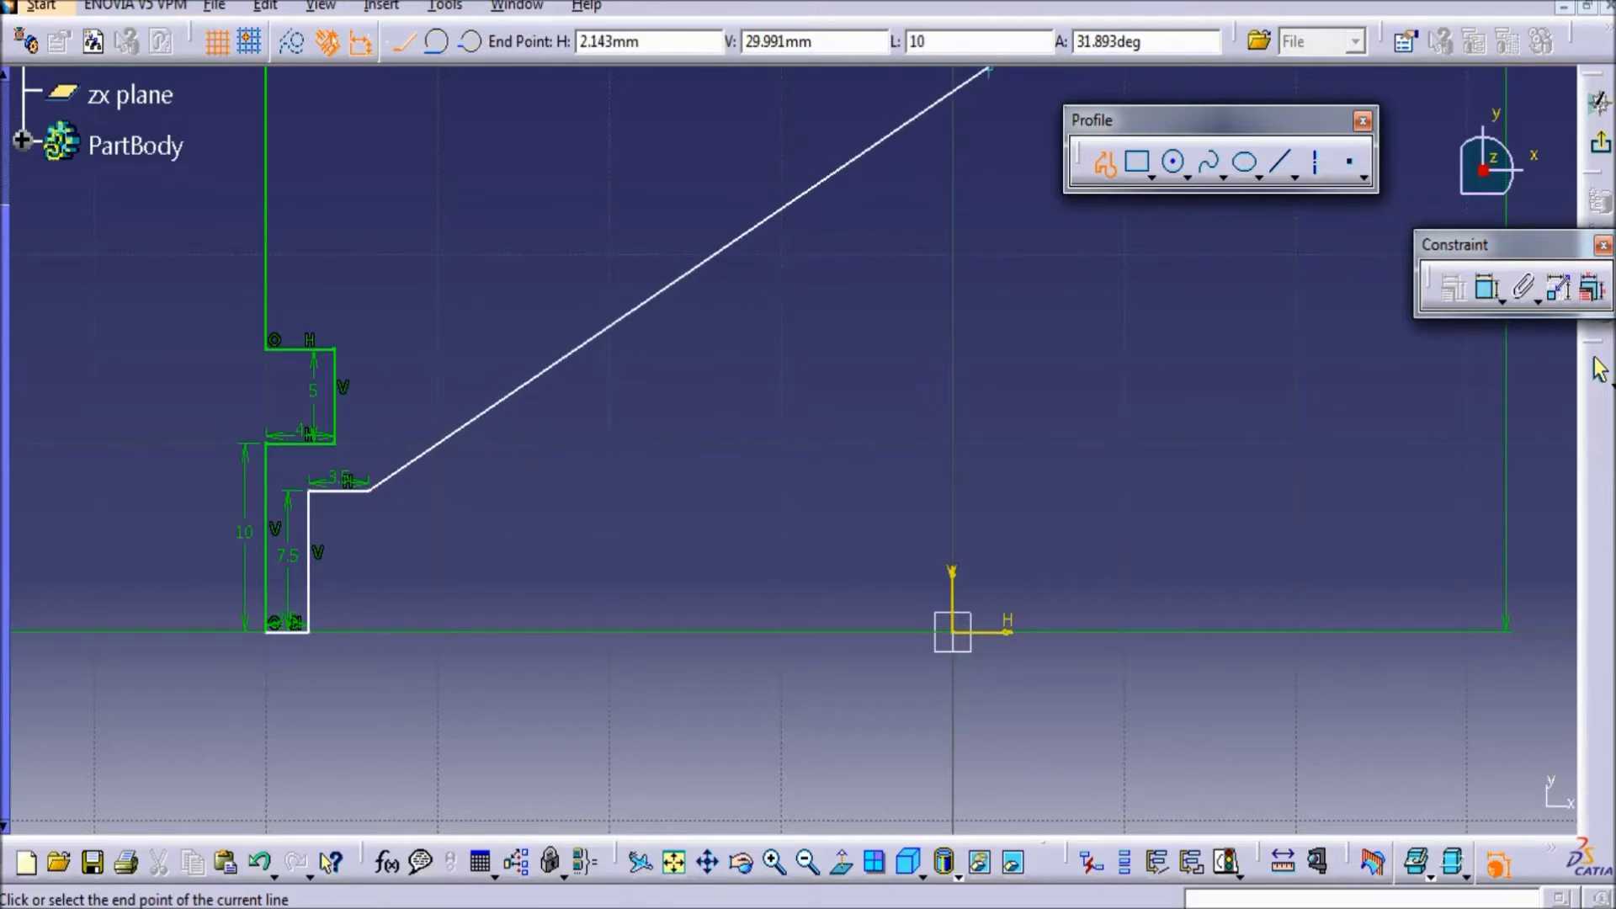
{"action": "key", "text": "Return"}
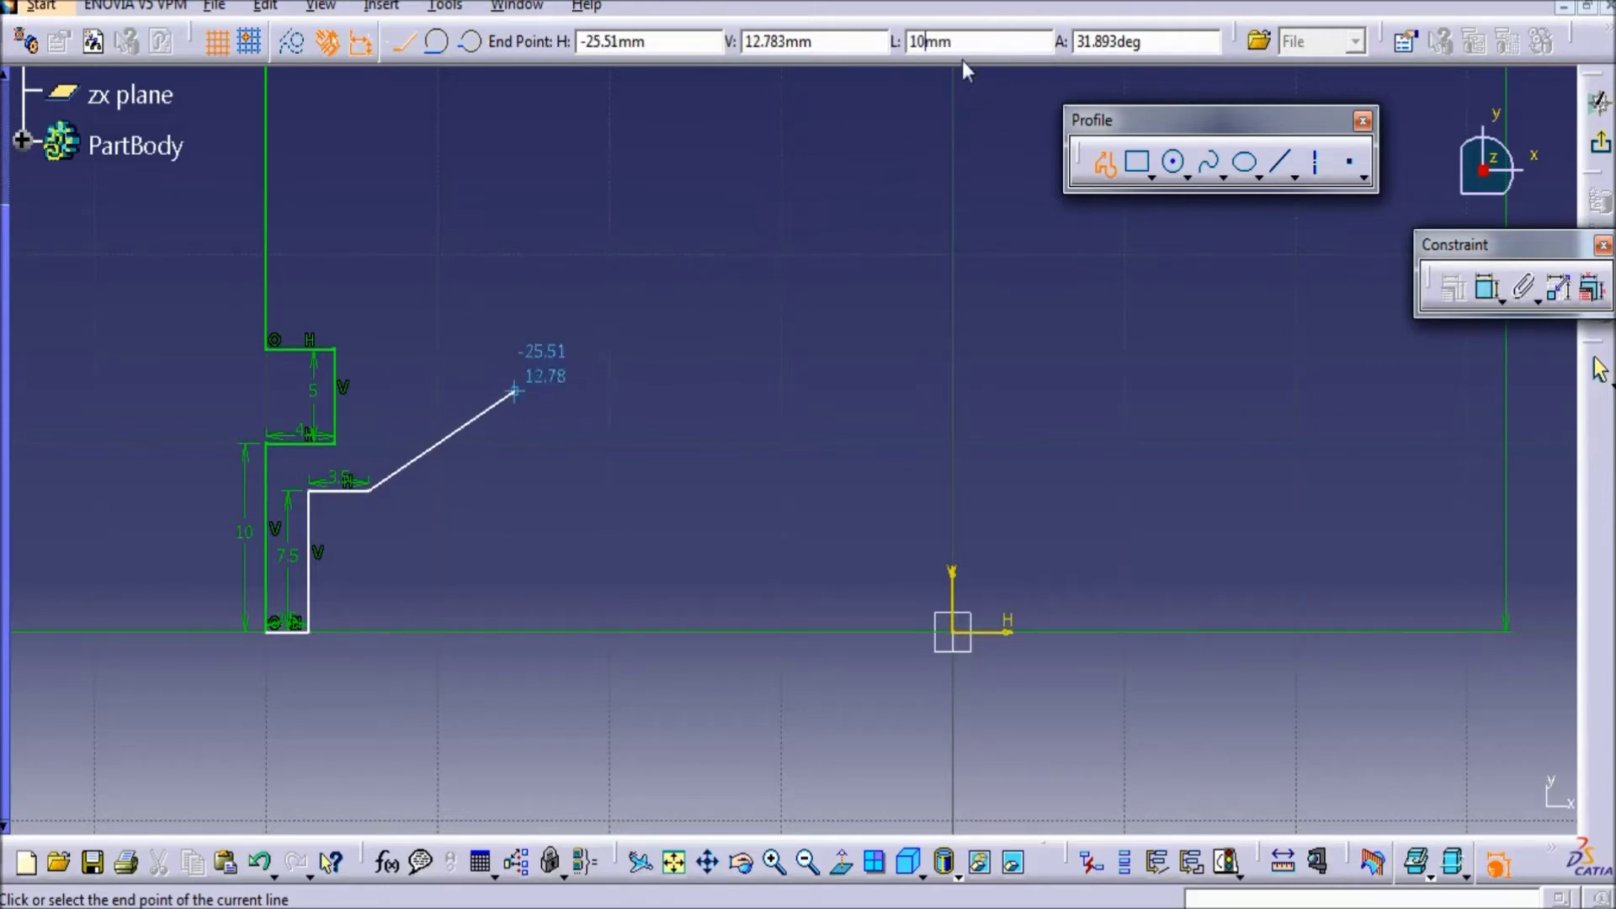
{"action": "left_click", "coordinate": [371, 267]}
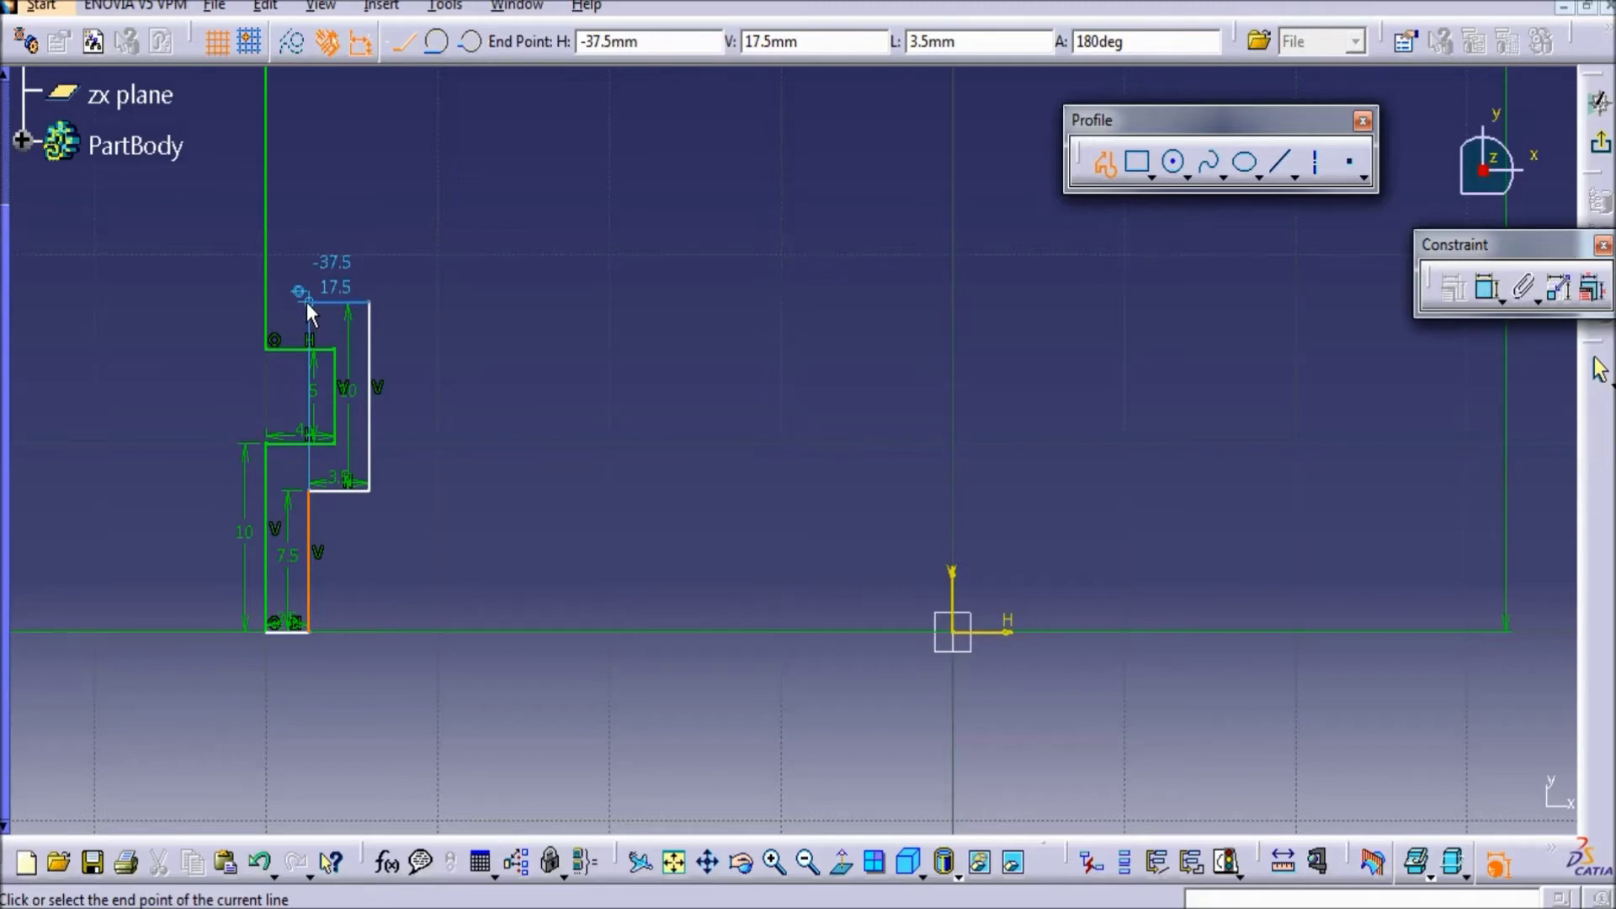
{"action": "left_click", "coordinate": [307, 303]}
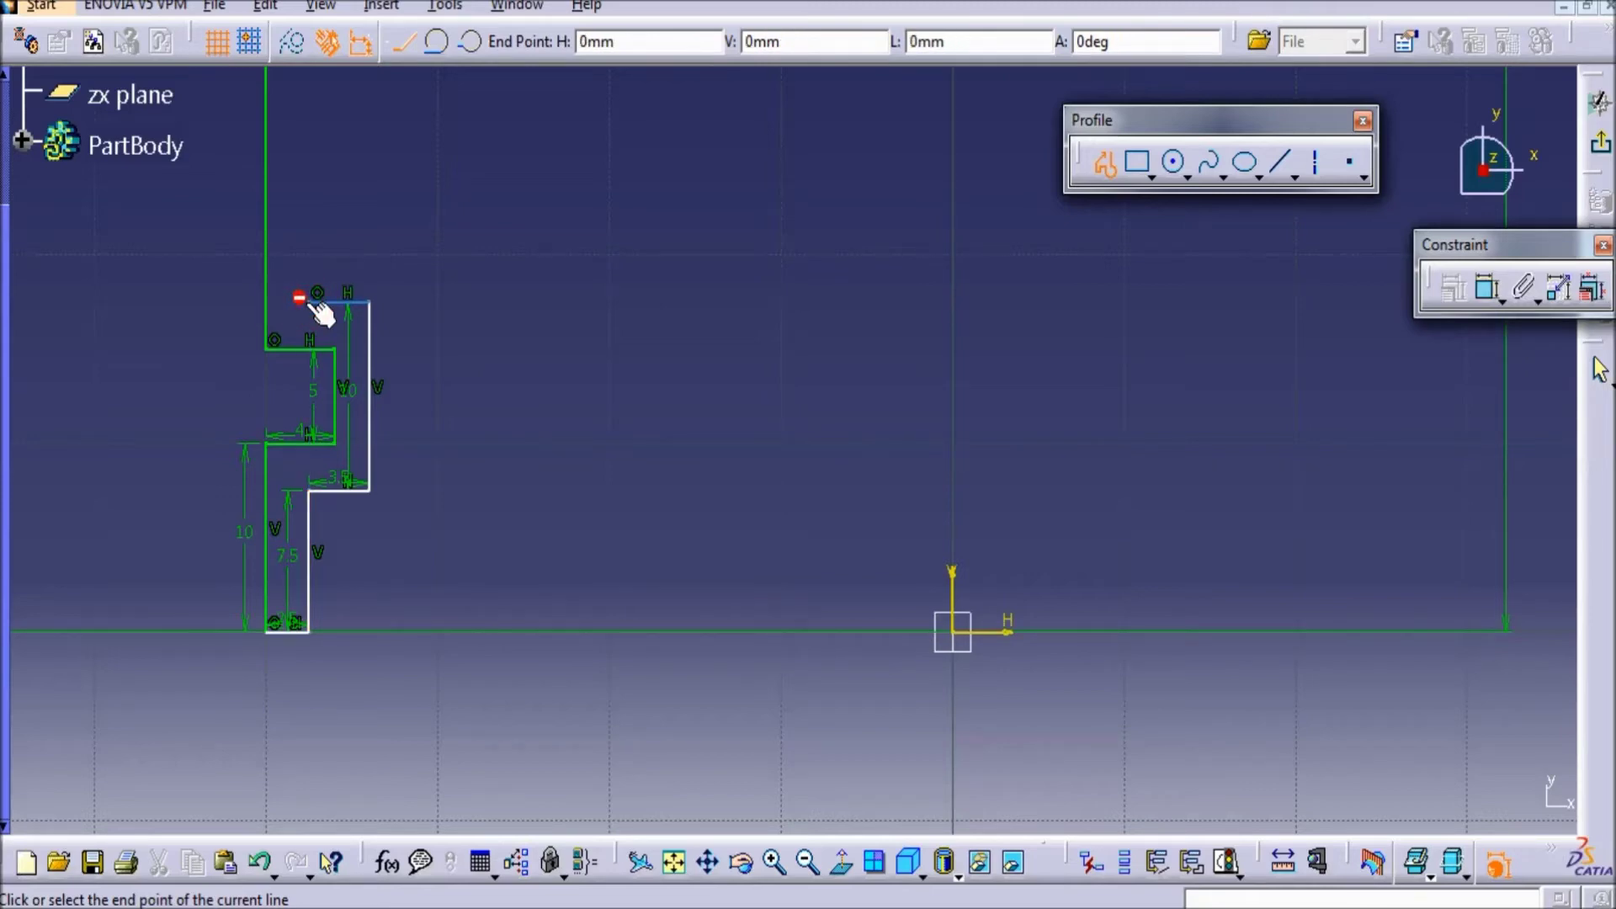
- Continue the inner profile with a 3 mm vertical segment upward and end it with a horizontal segment toward the piston axis
{"action": "double_click", "coordinate": [993, 40]}
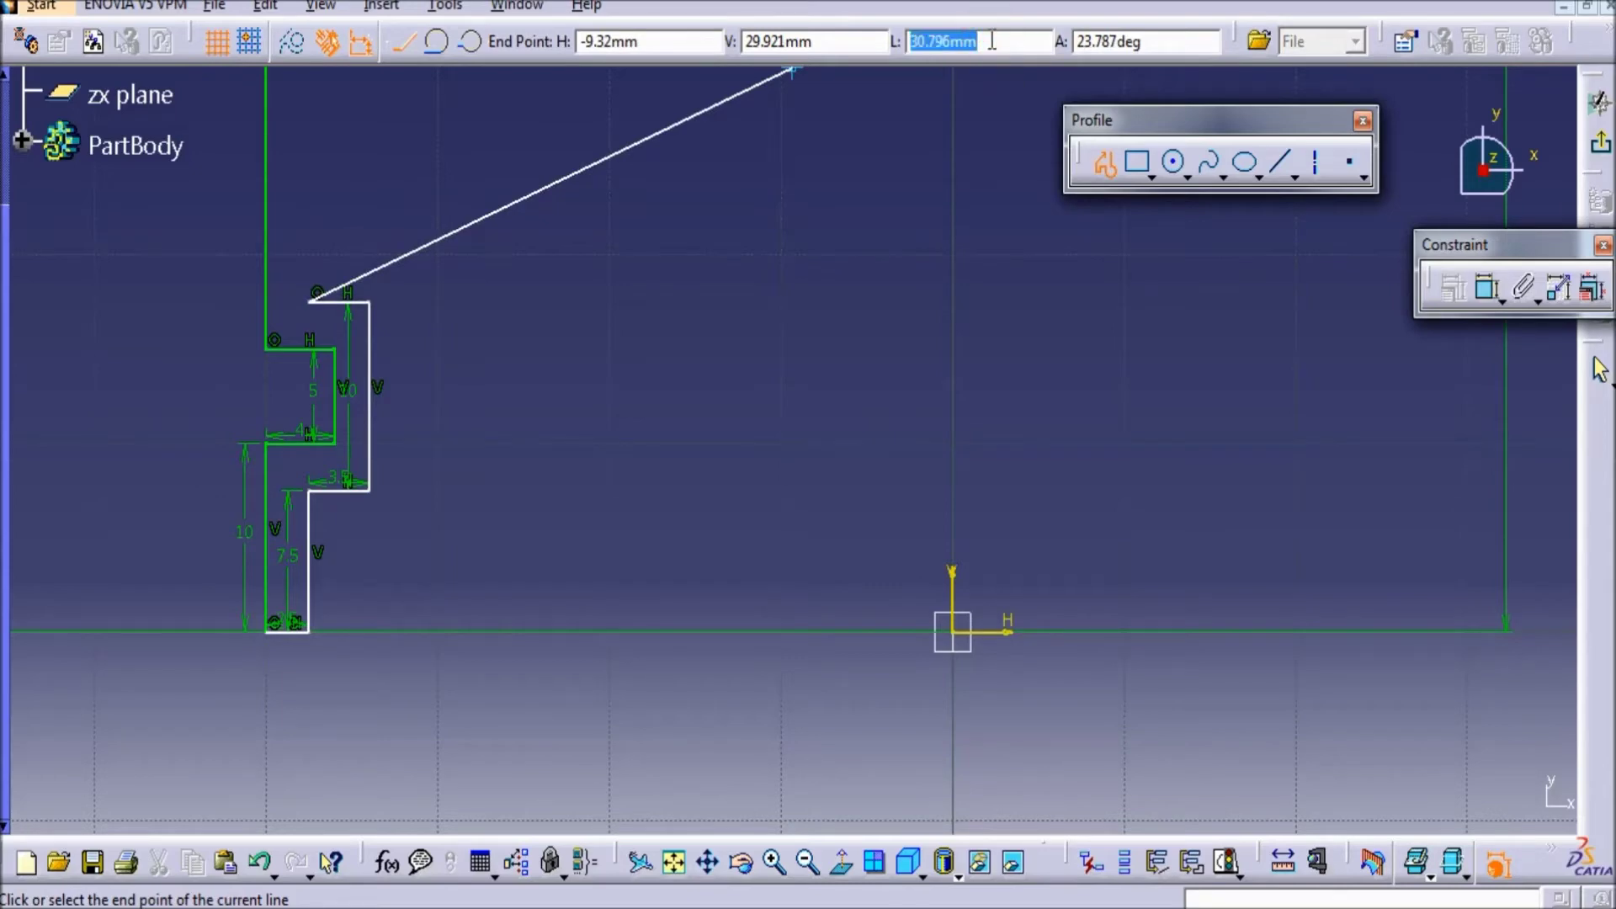
{"action": "type", "text": "2"}
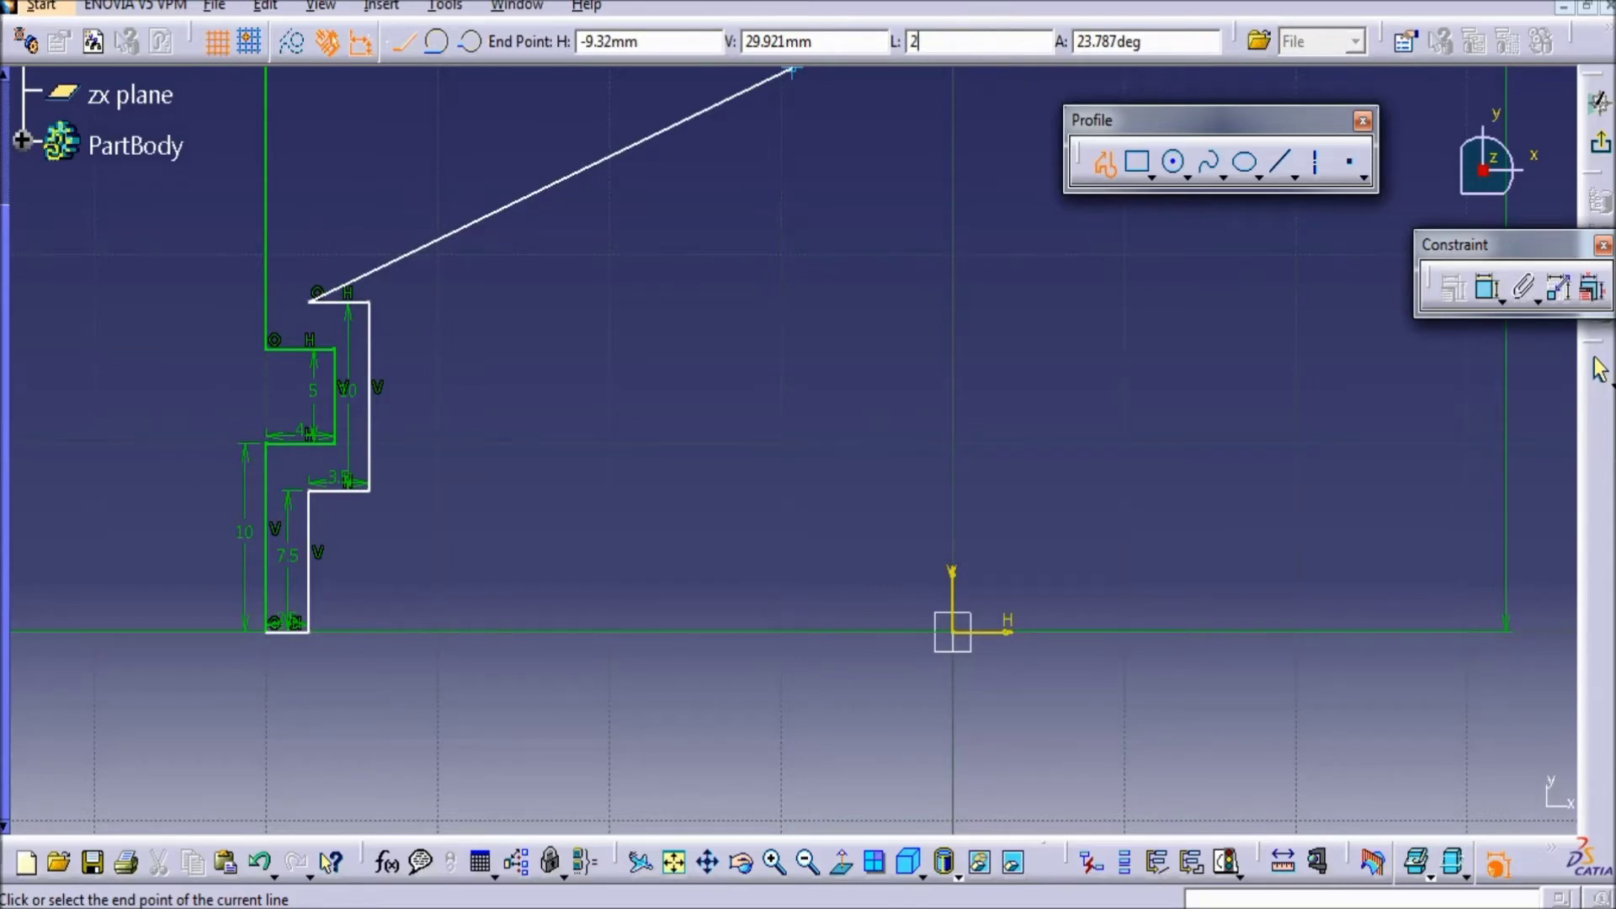
{"action": "key", "text": "Return"}
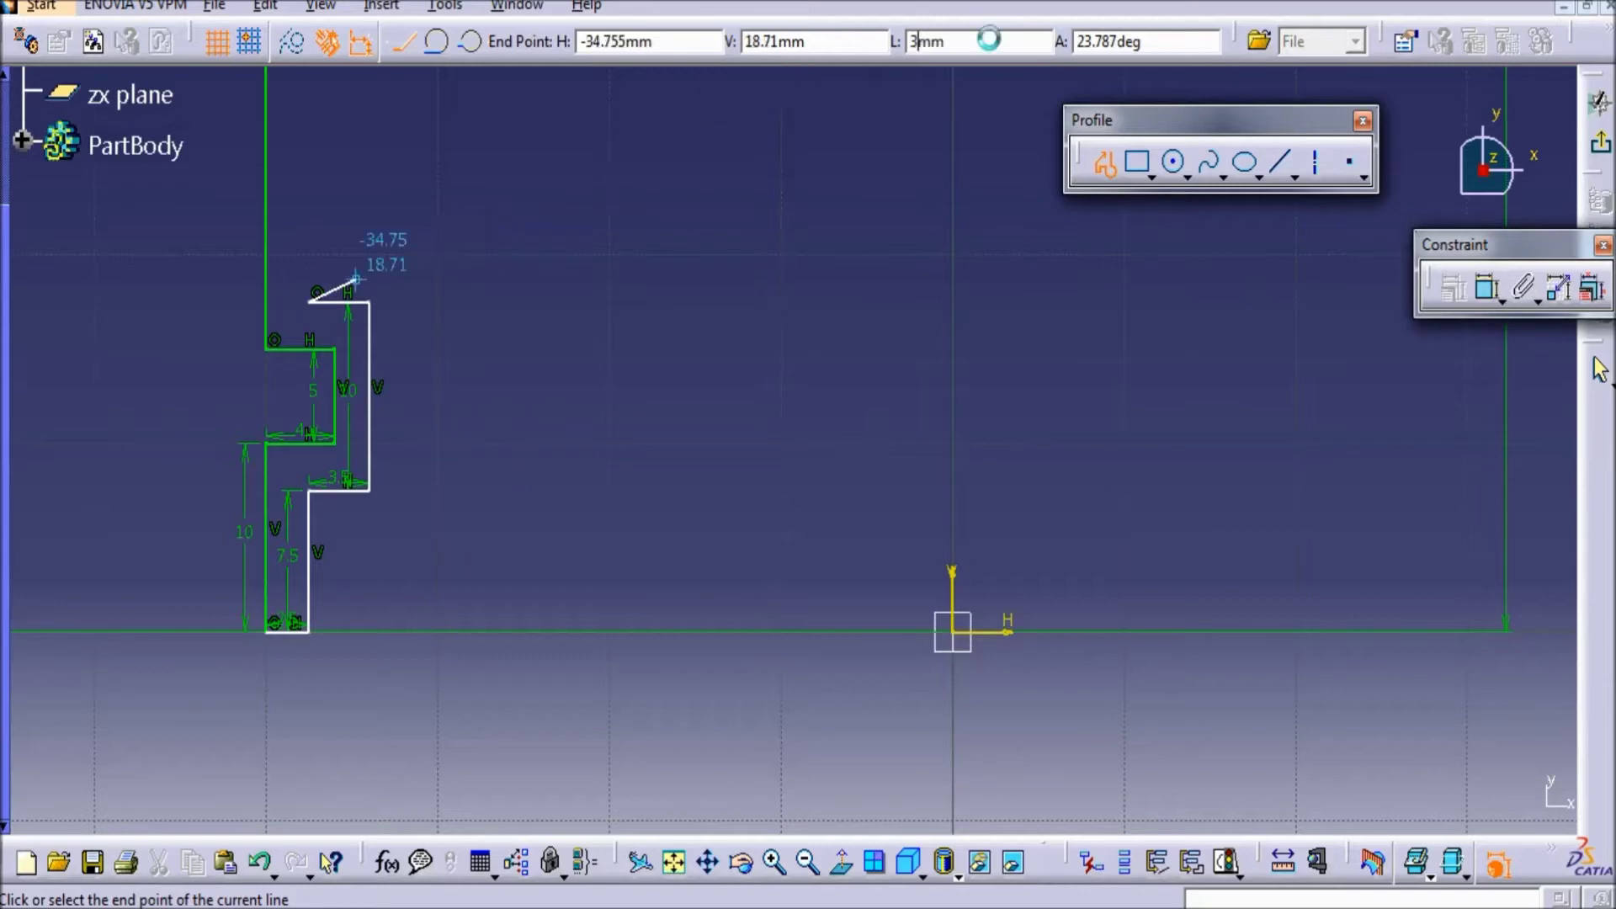
{"action": "left_click", "coordinate": [308, 169]}
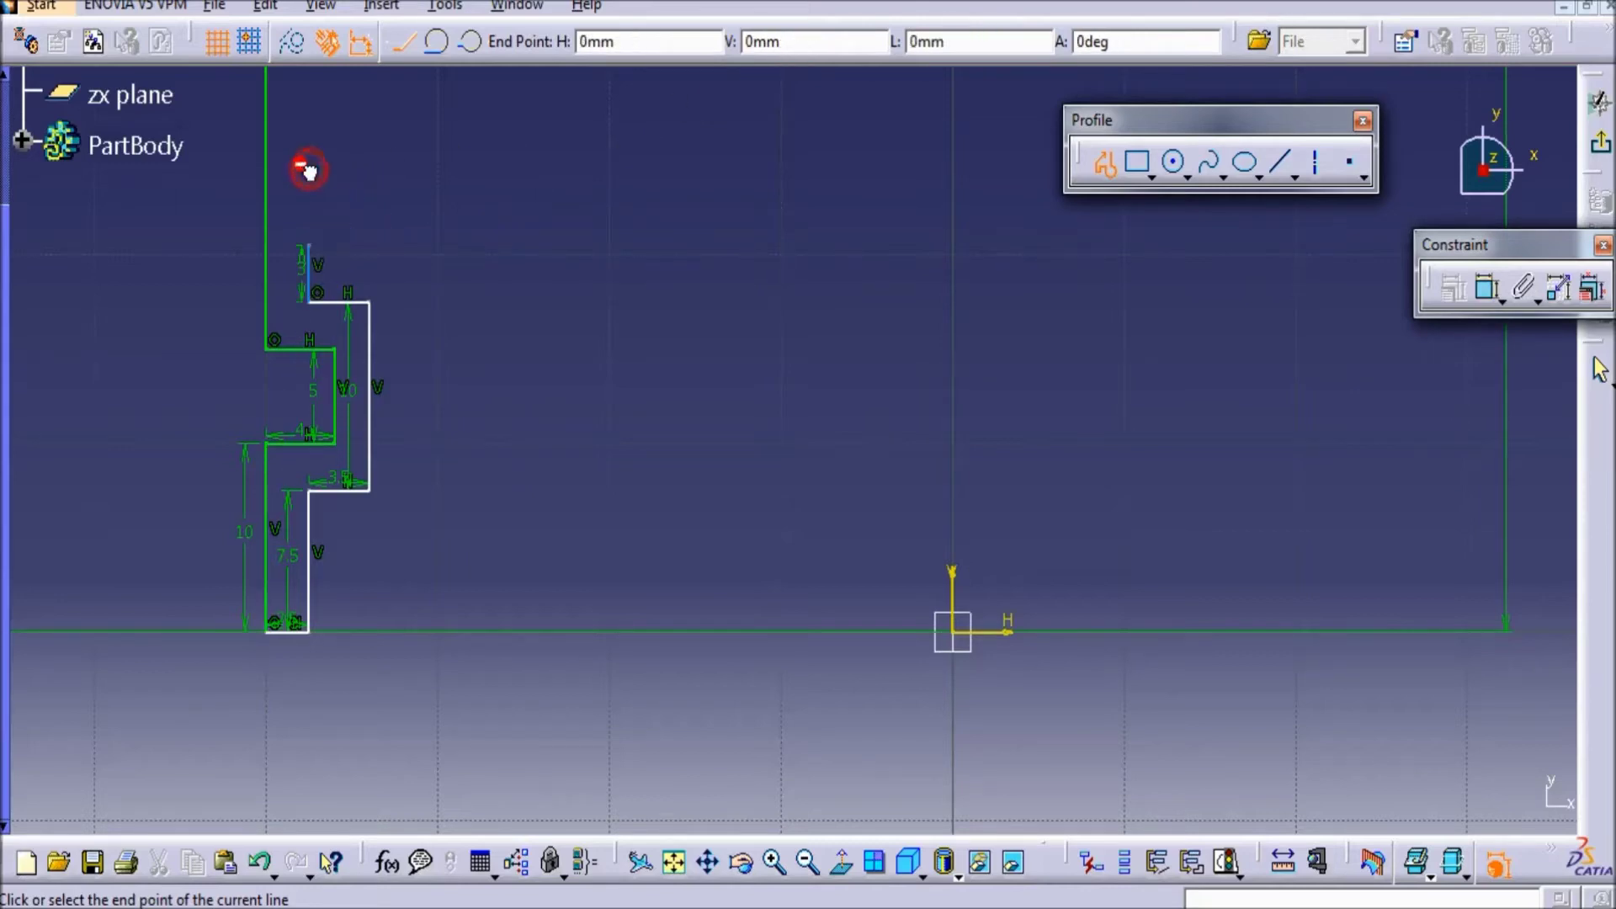
{"action": "mouse_move", "coordinate": [383, 245]}
{"action": "middle_mouse_down"}
{"action": "mouse_move", "coordinate": [335, 417]}
{"action": "mouse_move", "coordinate": [330, 536]}
{"action": "middle_mouse_up"}
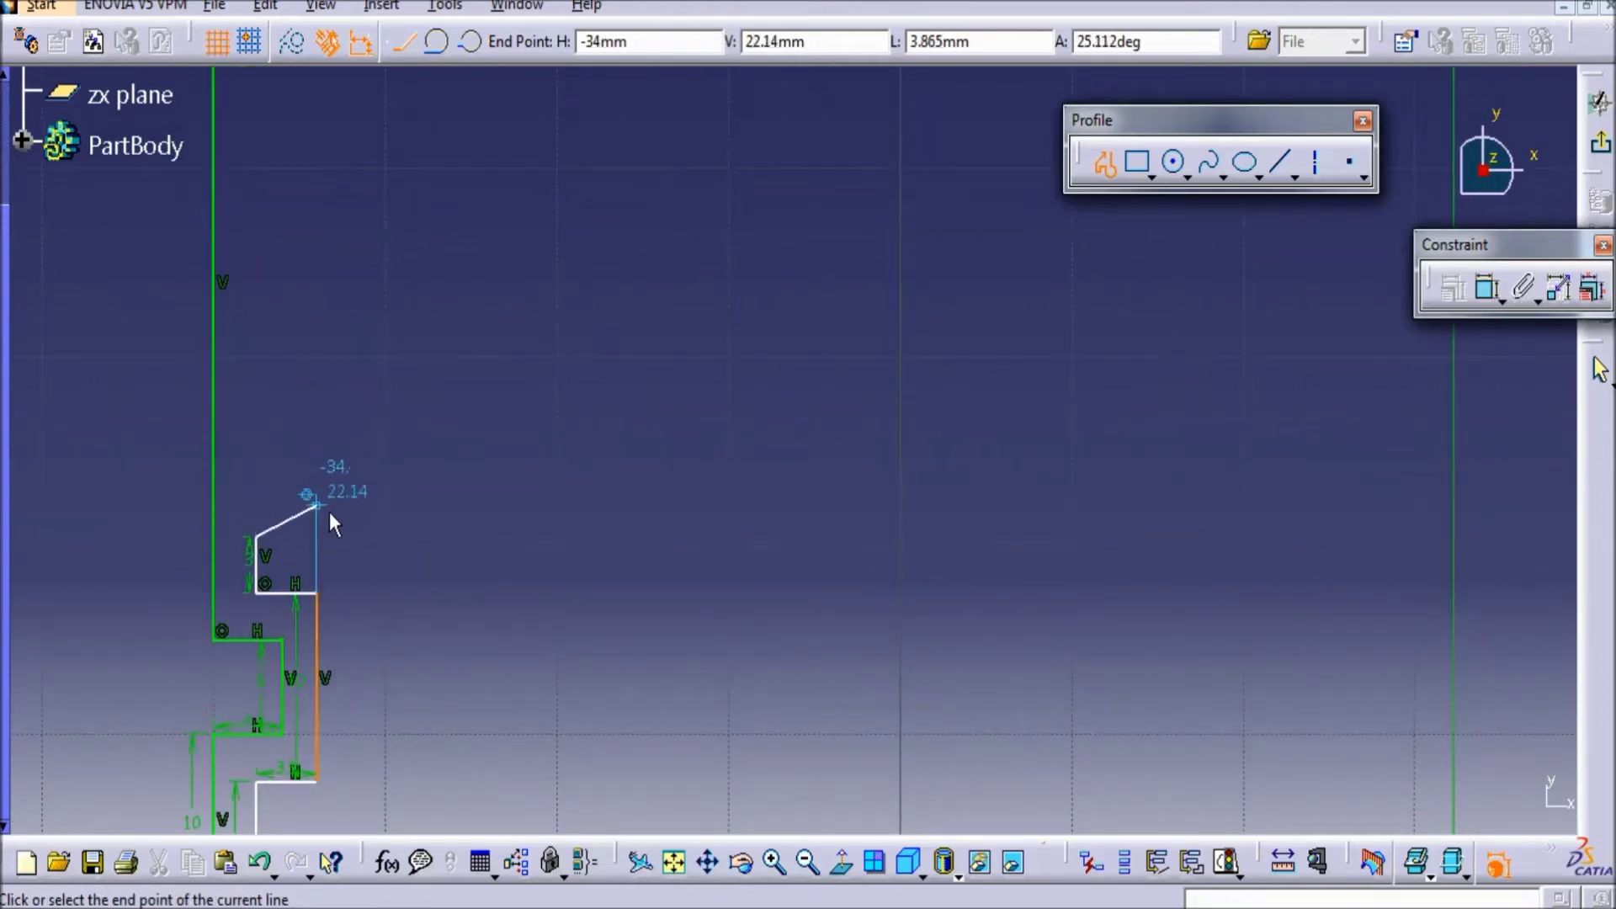
{"action": "left_click", "coordinate": [455, 536]}
{"action": "left_click", "coordinate": [458, 537]}
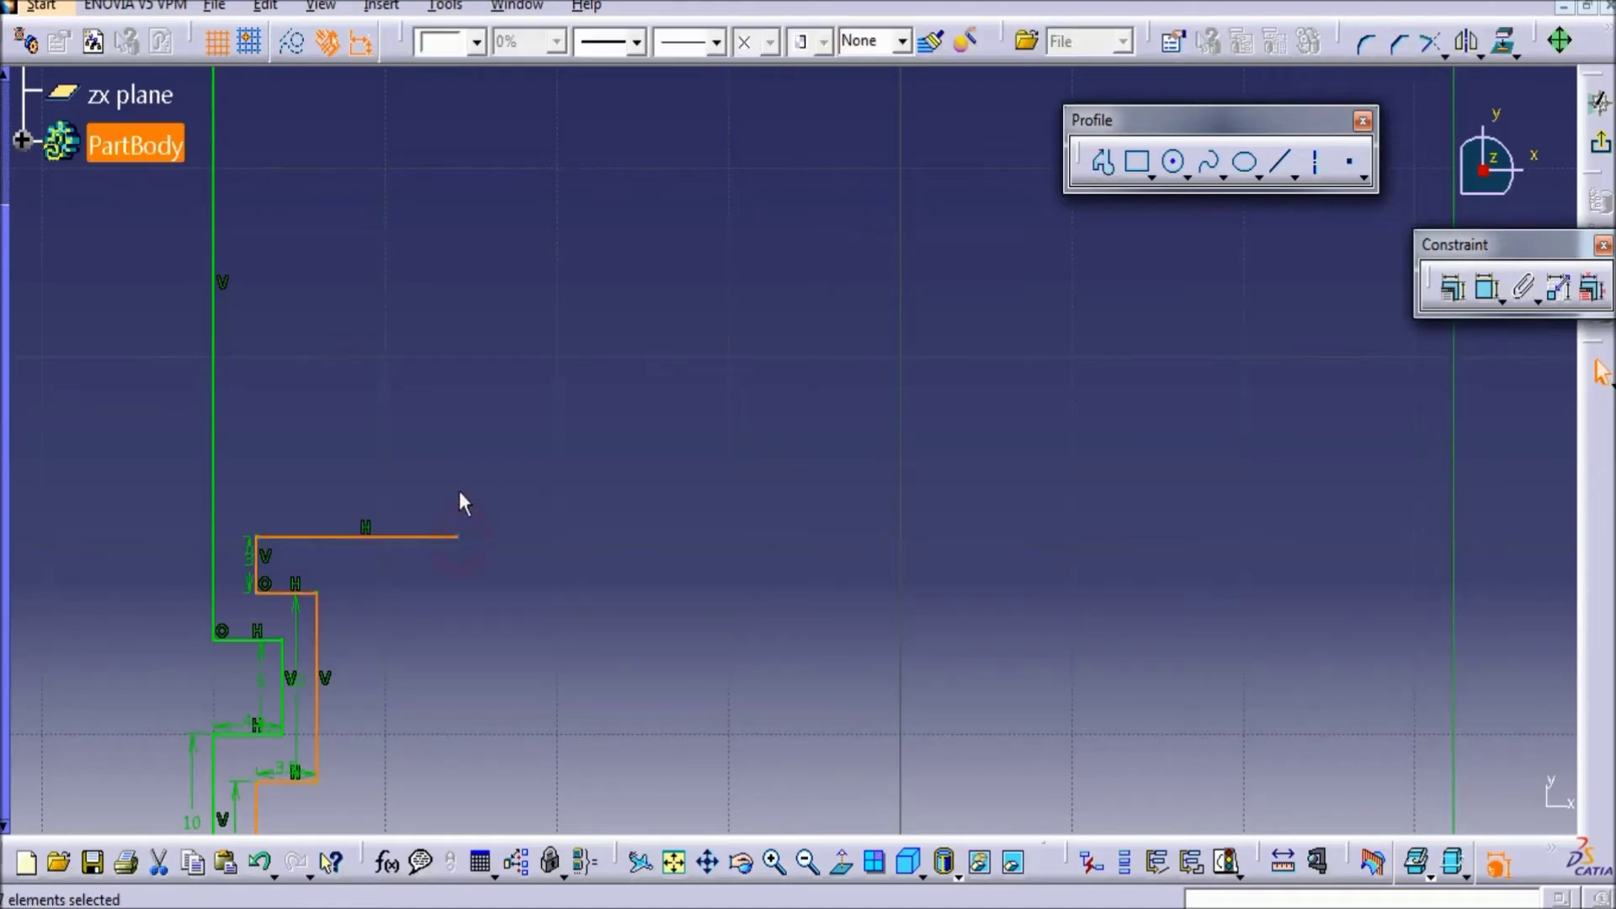
{"action": "mouse_move", "coordinate": [447, 316]}
{"action": "middle_mouse_down"}
{"action": "mouse_move", "coordinate": [462, 401]}
{"action": "mouse_move", "coordinate": [619, 334]}
{"action": "mouse_move", "coordinate": [639, 281]}
{"action": "mouse_move", "coordinate": [527, 437]}
{"action": "mouse_move", "coordinate": [472, 476]}
{"action": "middle_mouse_up"}
{"action": "left_click", "coordinate": [640, 323]}
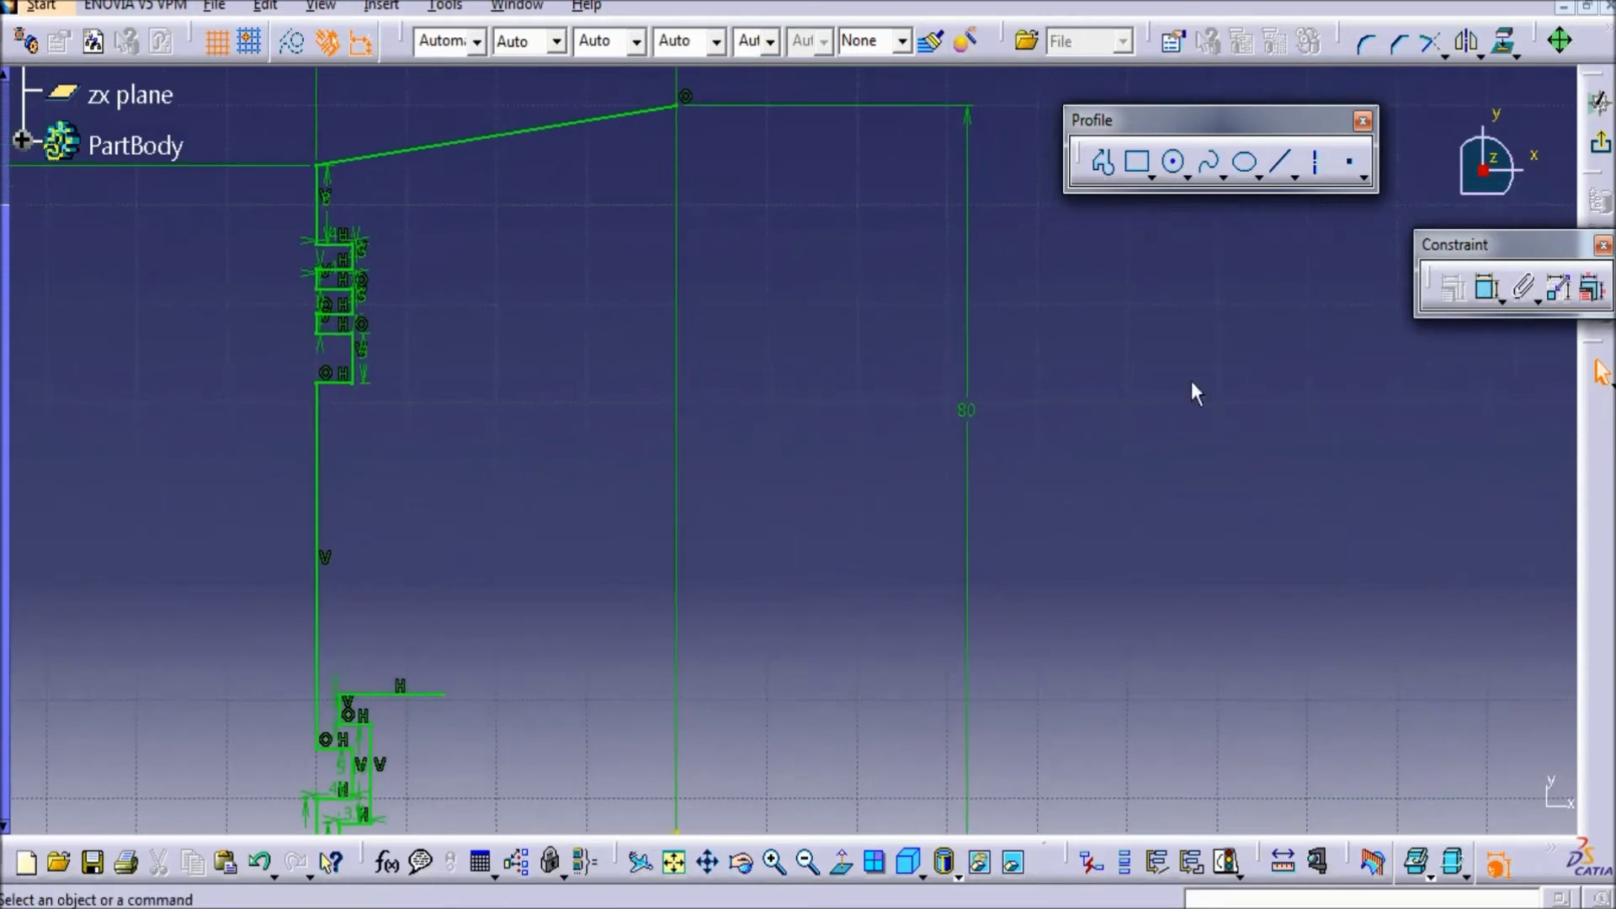
- Draw a vertical line inside the outer edge, crossing the inner horizontal segment and reaching up to just below the sloped crown line
{"action": "left_click", "coordinate": [1280, 161]}
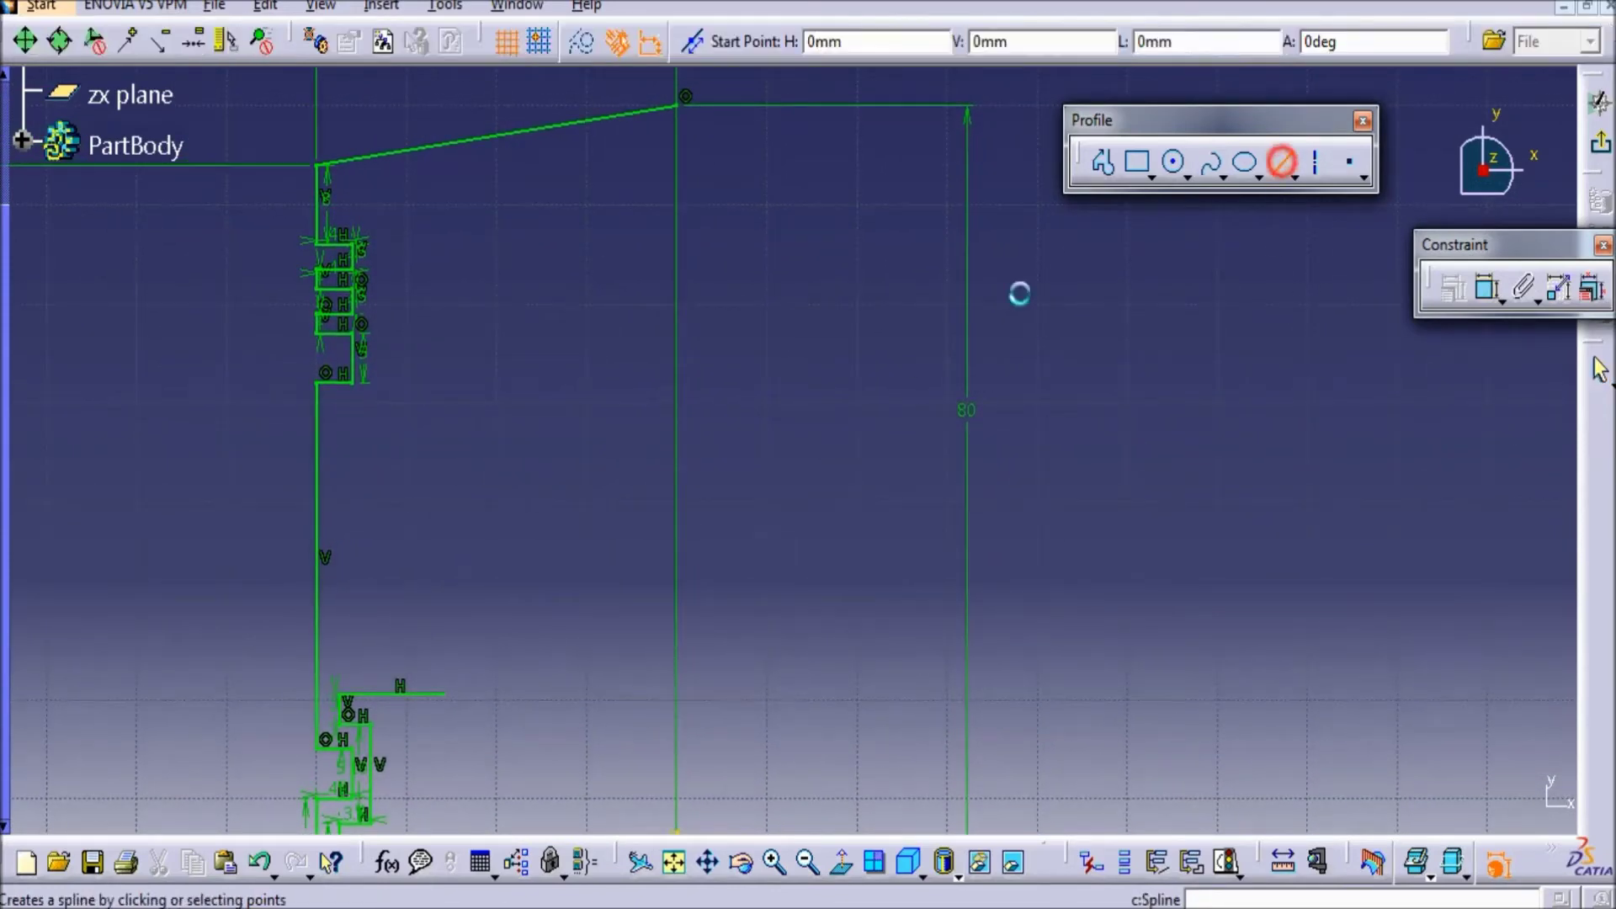
{"action": "left_click", "coordinate": [421, 744]}
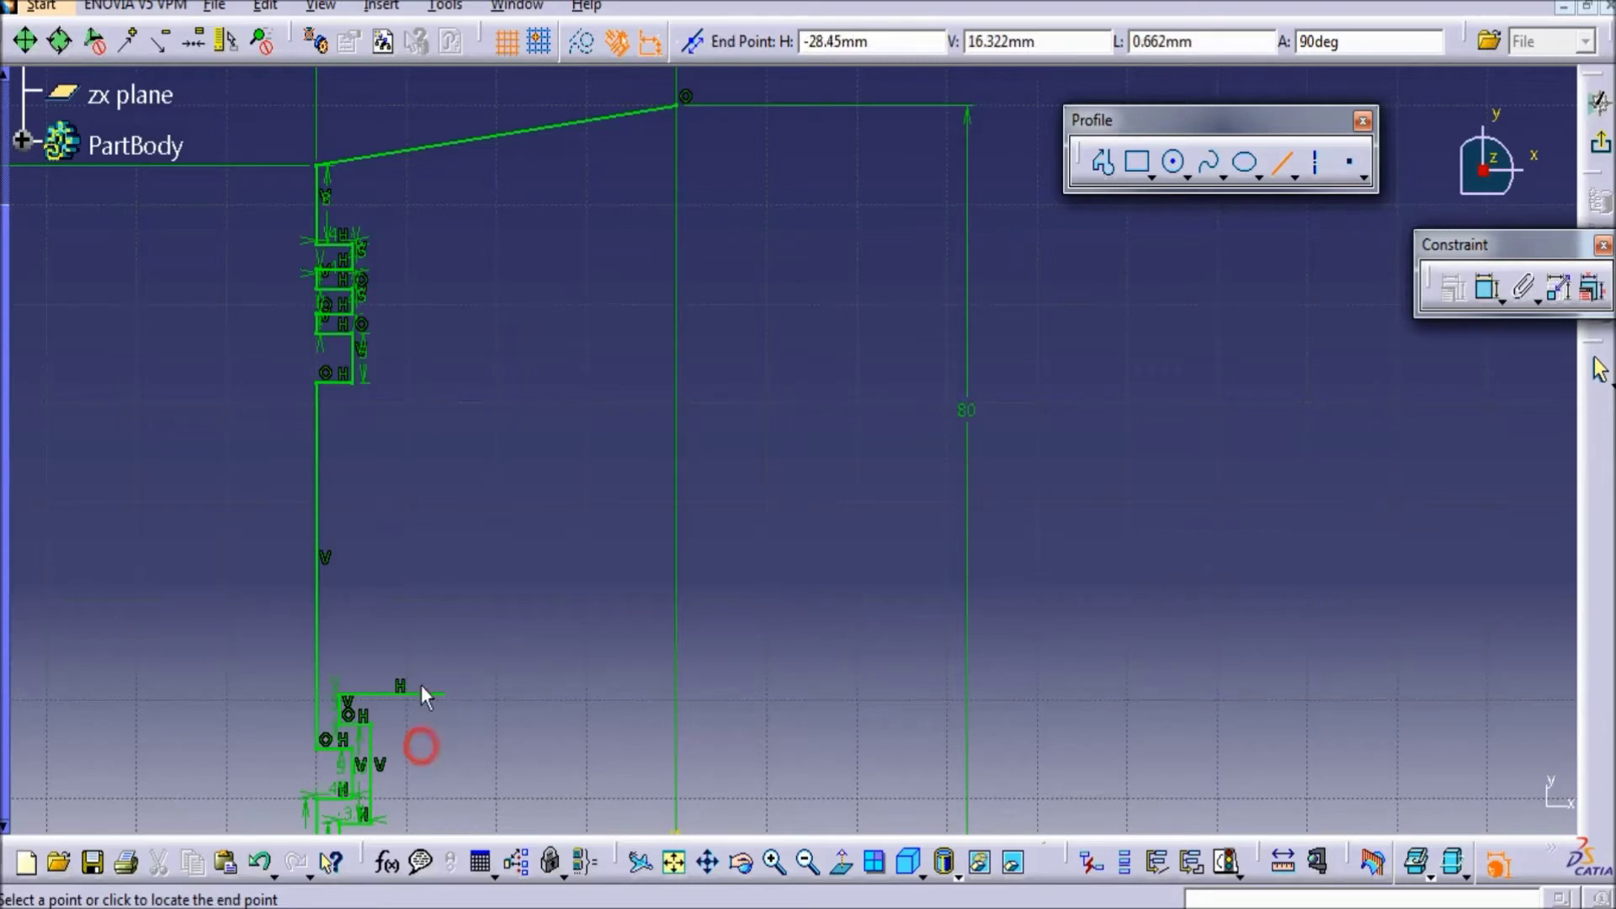
{"action": "left_click", "coordinate": [426, 174]}
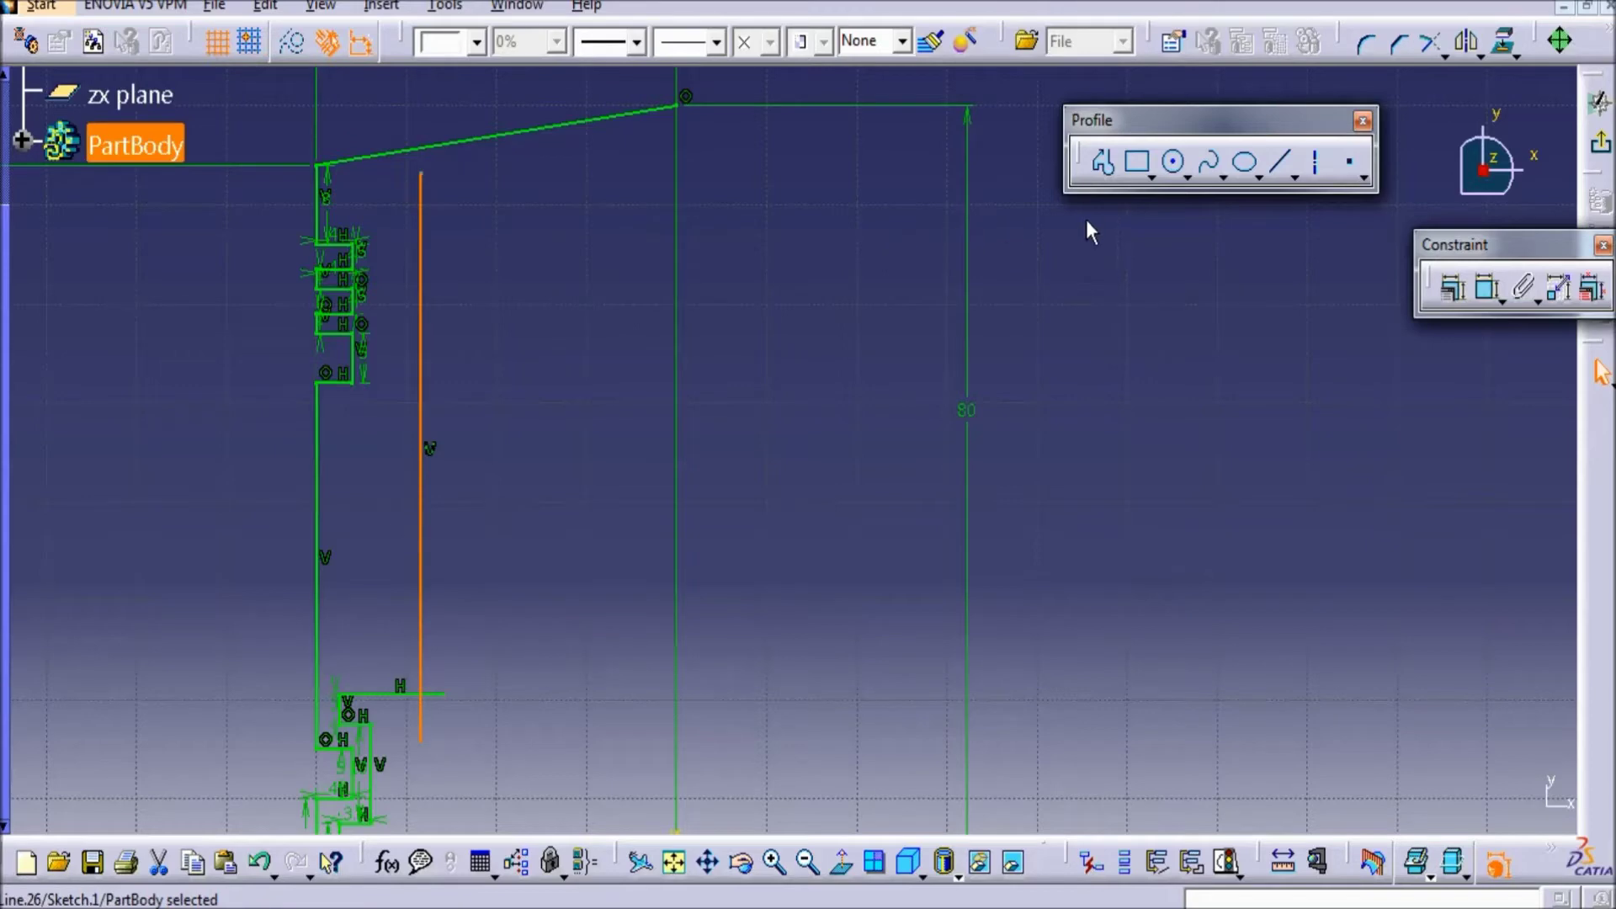
- Dimension the distance between the outer edge and the inner vertical line and set it to 10 mm
{"action": "left_click", "coordinate": [1488, 289]}
{"action": "left_click", "coordinate": [318, 503]}
{"action": "left_click", "coordinate": [421, 514]}
{"action": "left_click", "coordinate": [371, 522]}
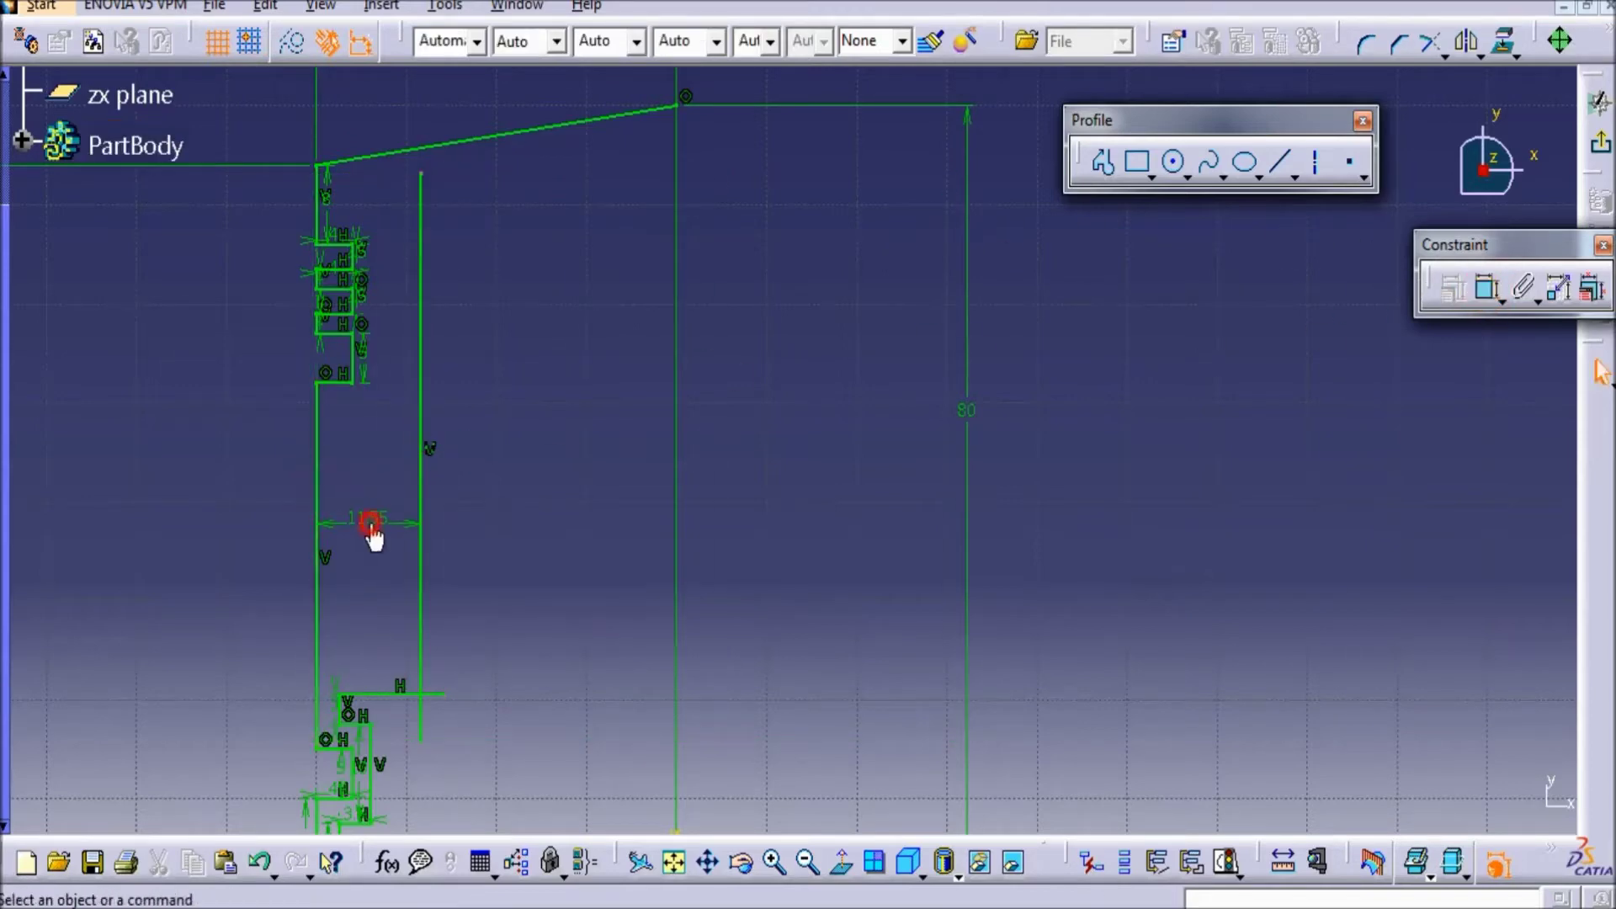
{"action": "double_click", "coordinate": [371, 520]}
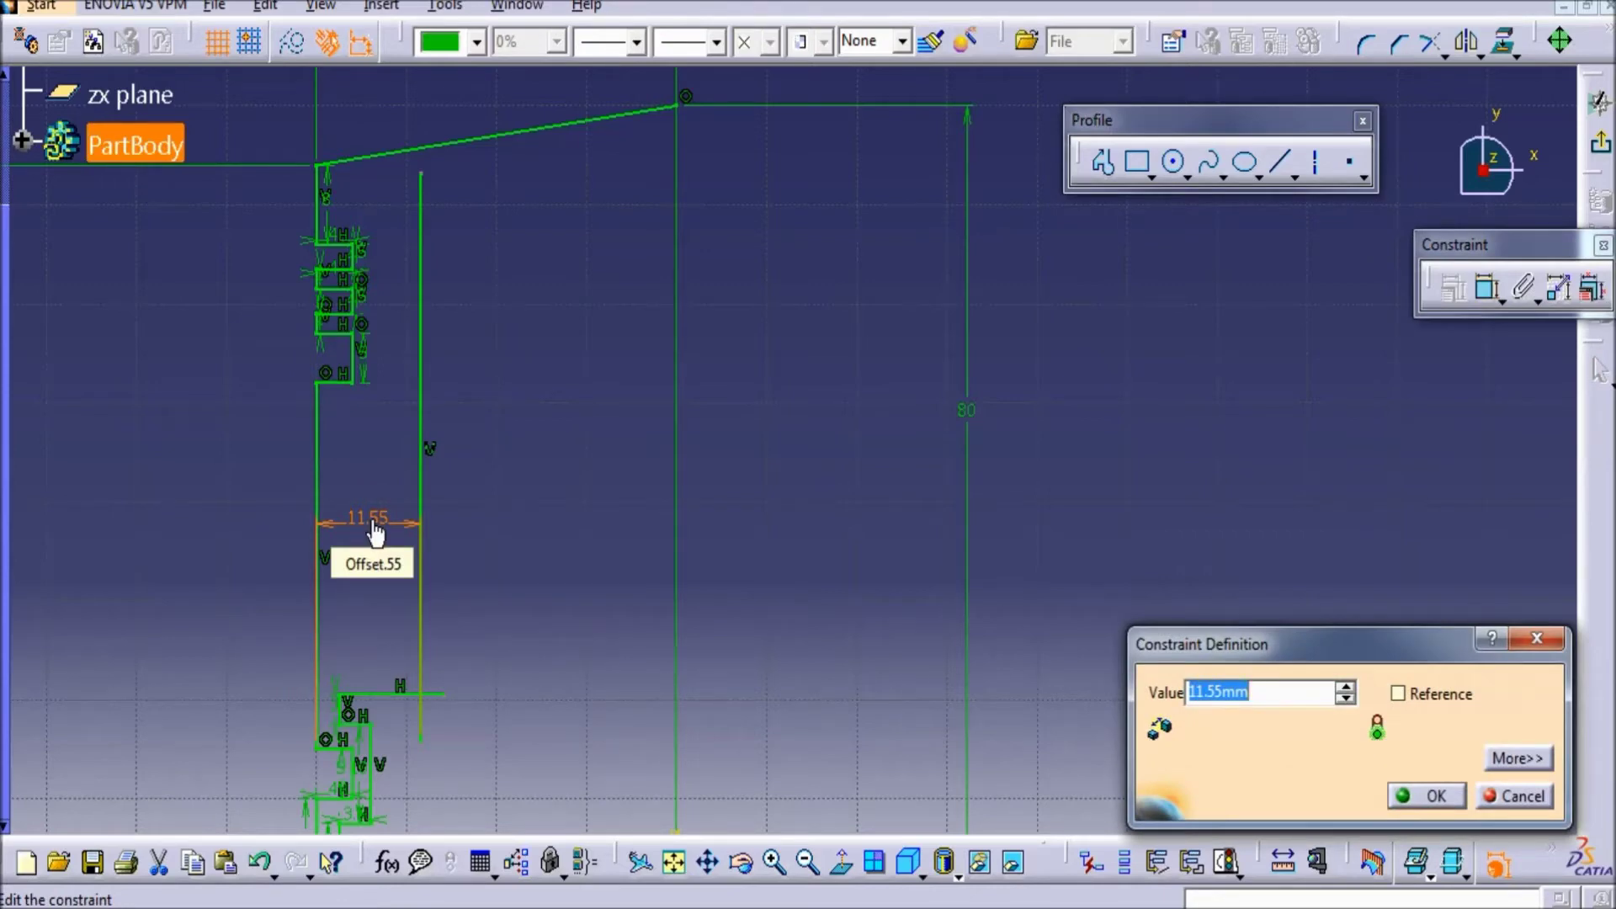
{"action": "type", "text": "10"}
{"action": "key", "text": "Return"}
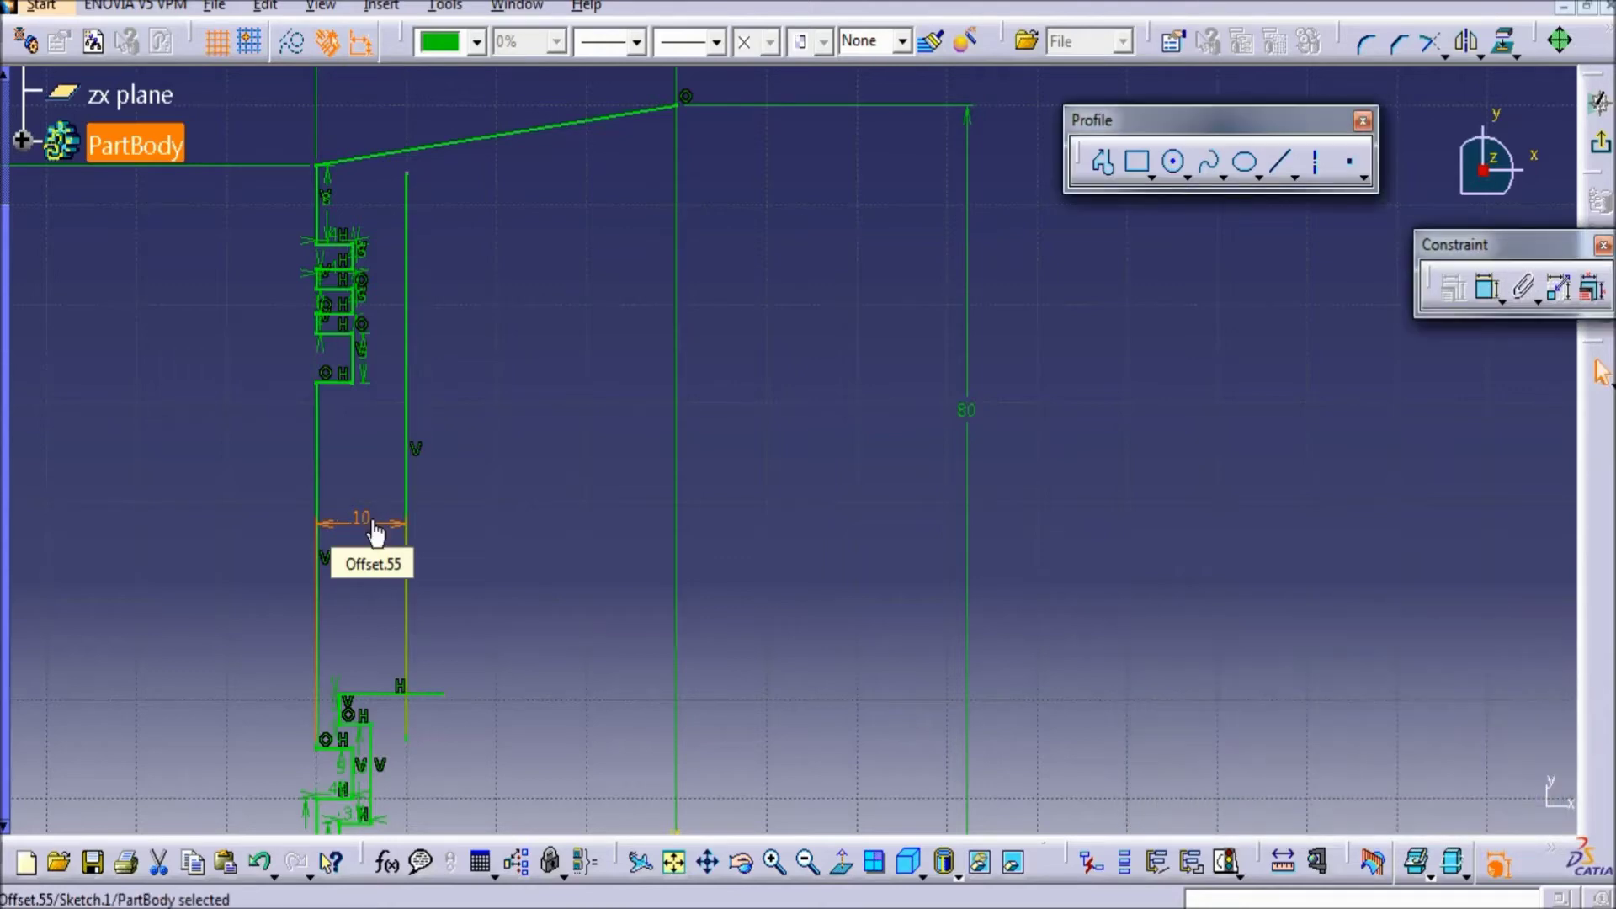
{"action": "left_click", "coordinate": [524, 458]}
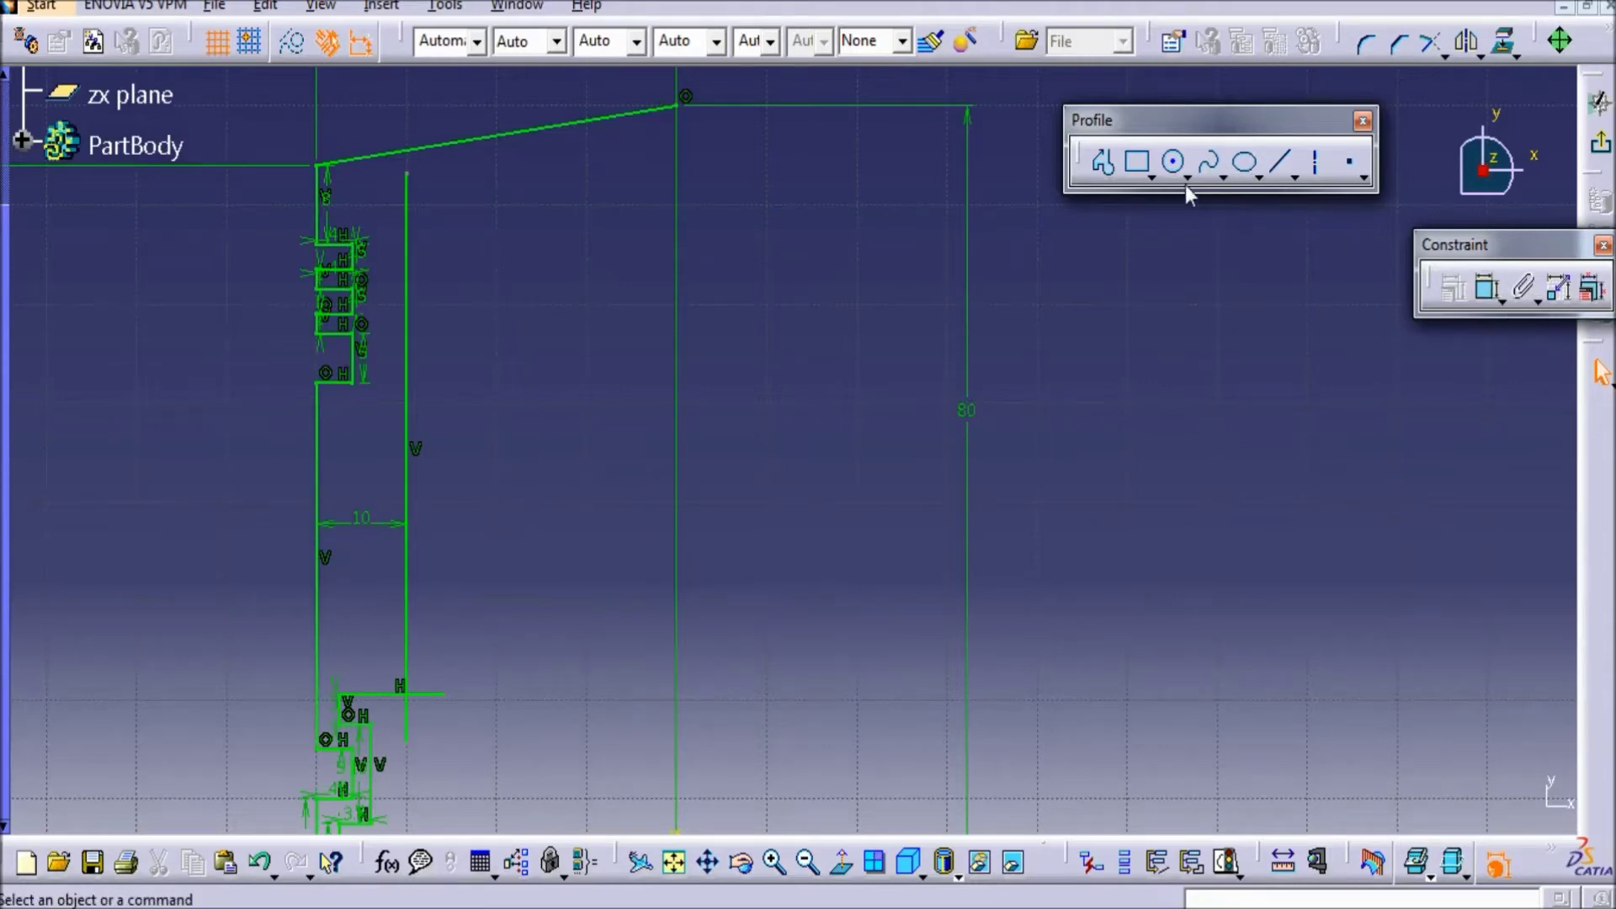
- Offset the sloped crown line downward into the piston and set the offset distance to 5 mm
{"action": "left_click", "coordinate": [1261, 177]}
{"action": "left_click", "coordinate": [1247, 235]}
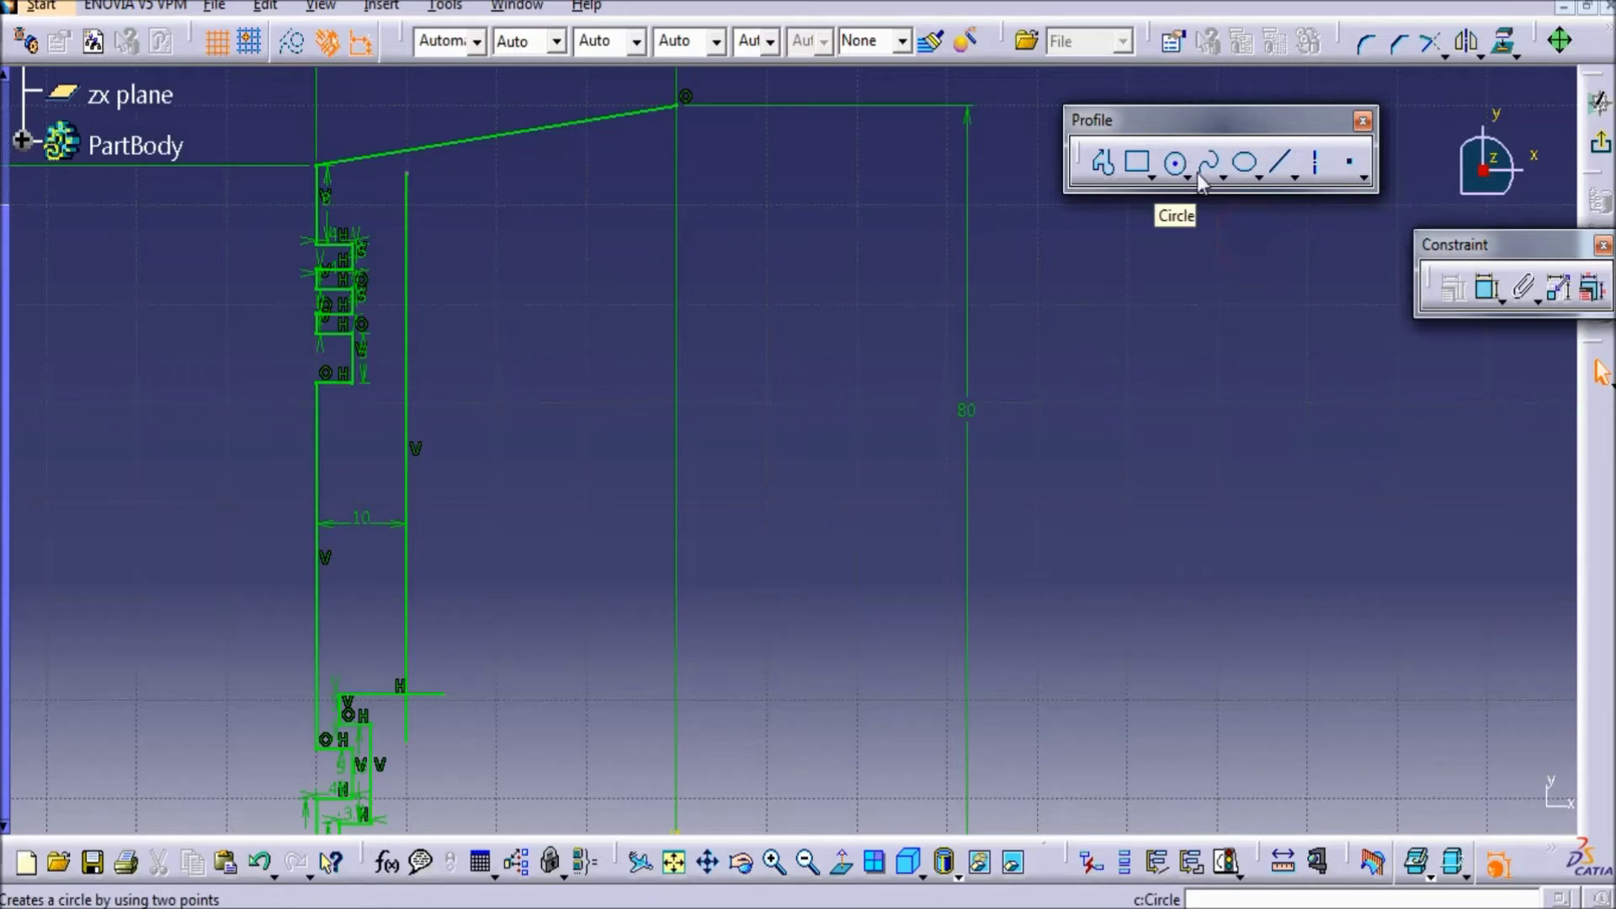
{"action": "left_click", "coordinate": [1482, 54]}
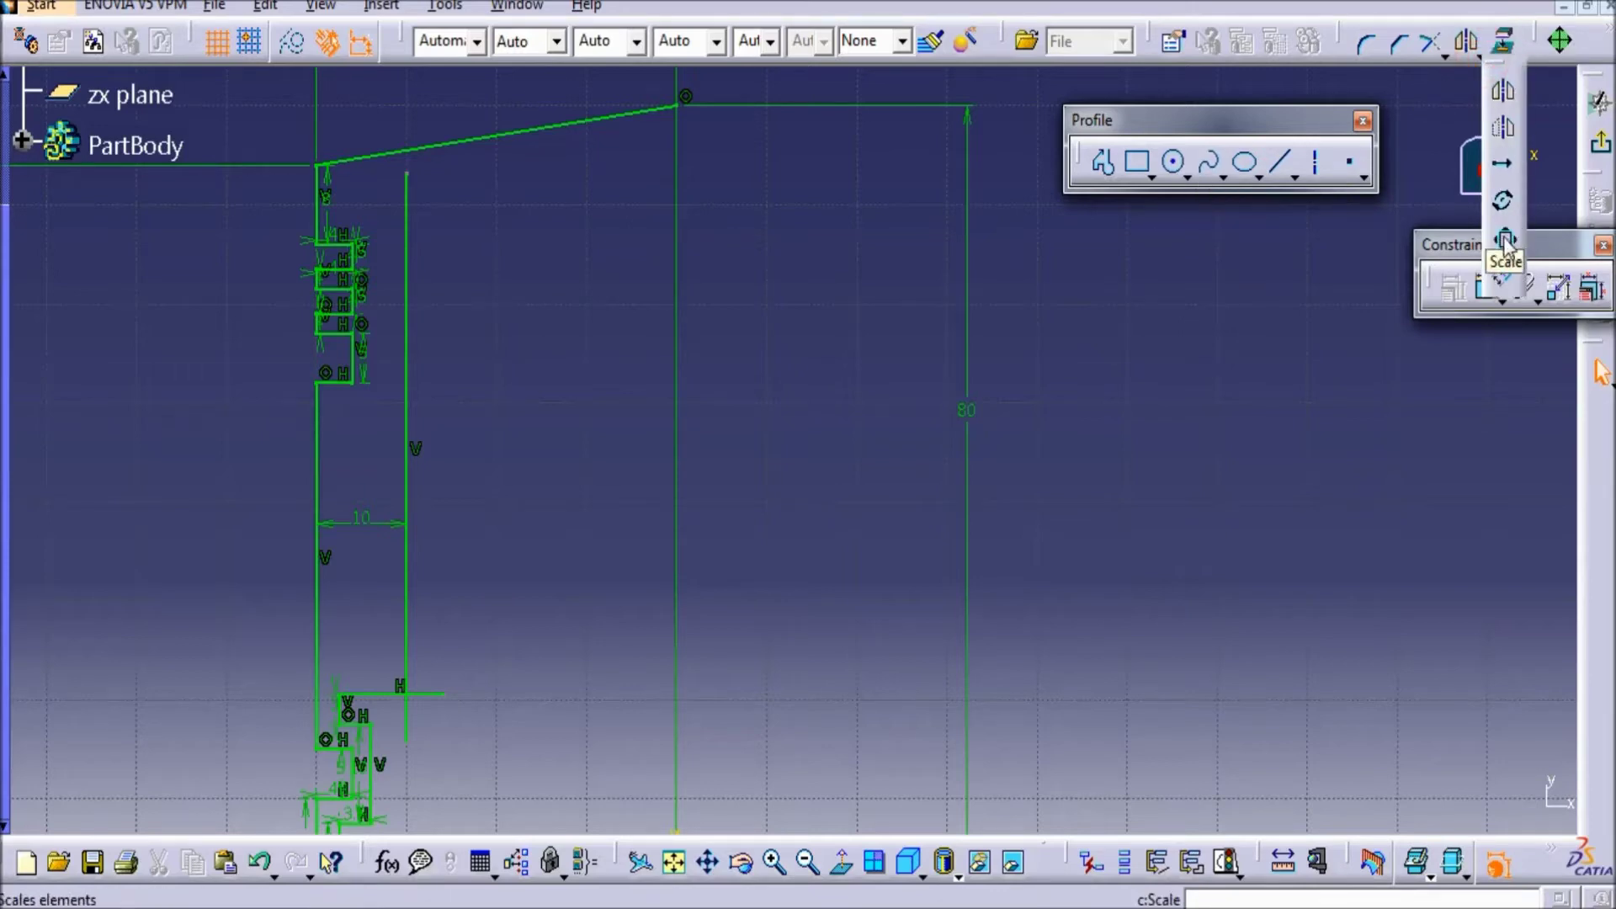
{"action": "left_click", "coordinate": [1504, 278]}
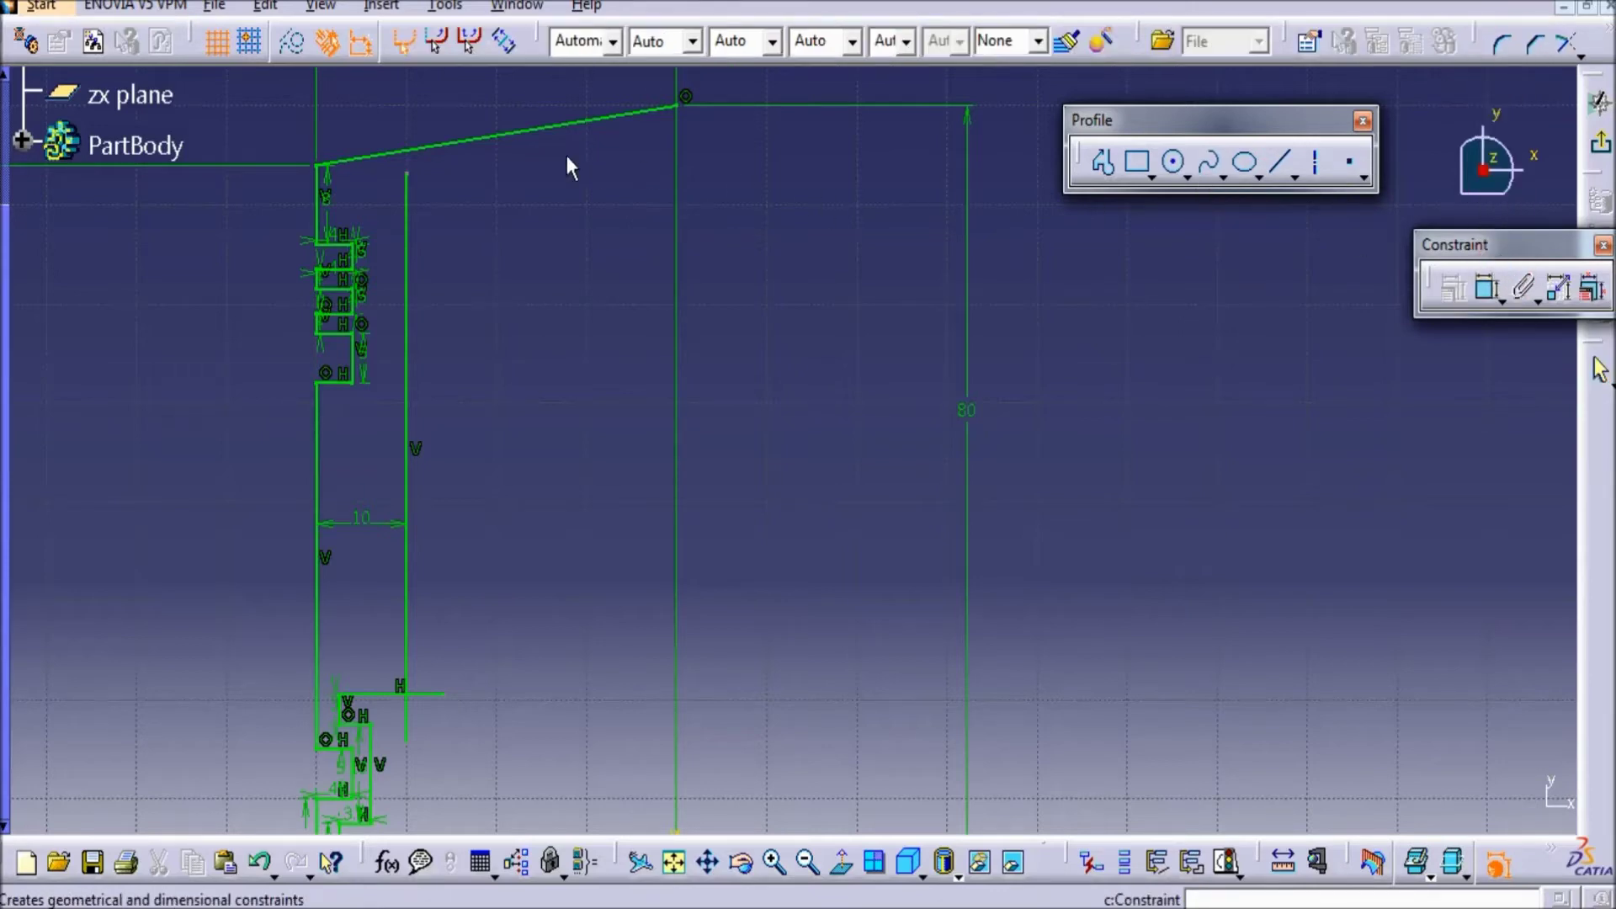
{"action": "left_click", "coordinate": [562, 127]}
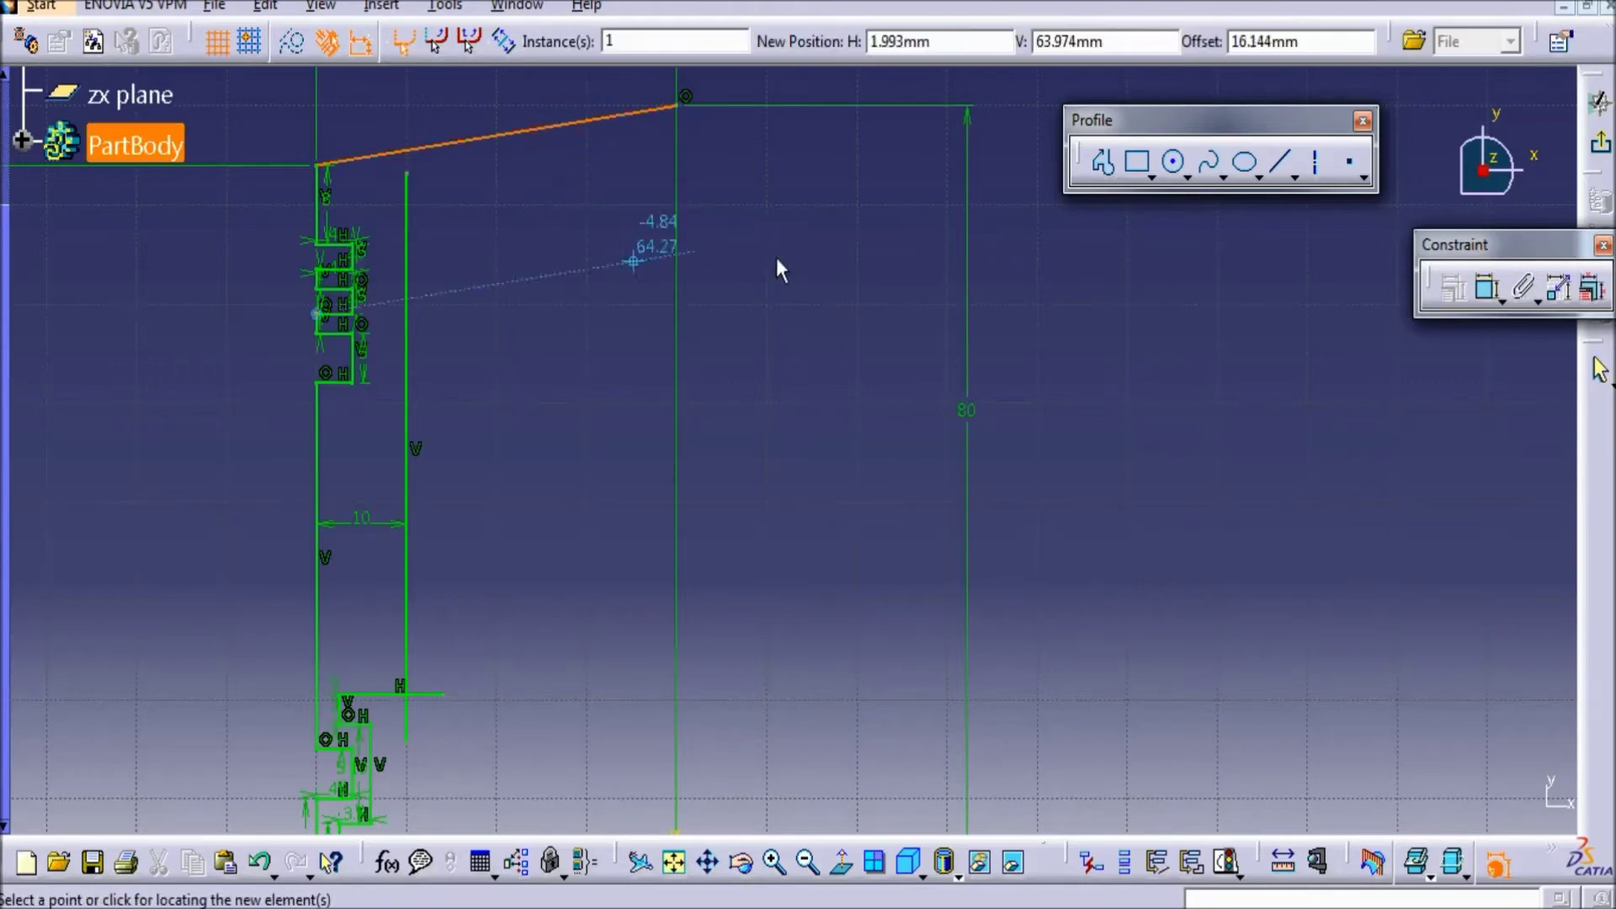
{"action": "left_click", "coordinate": [624, 165]}
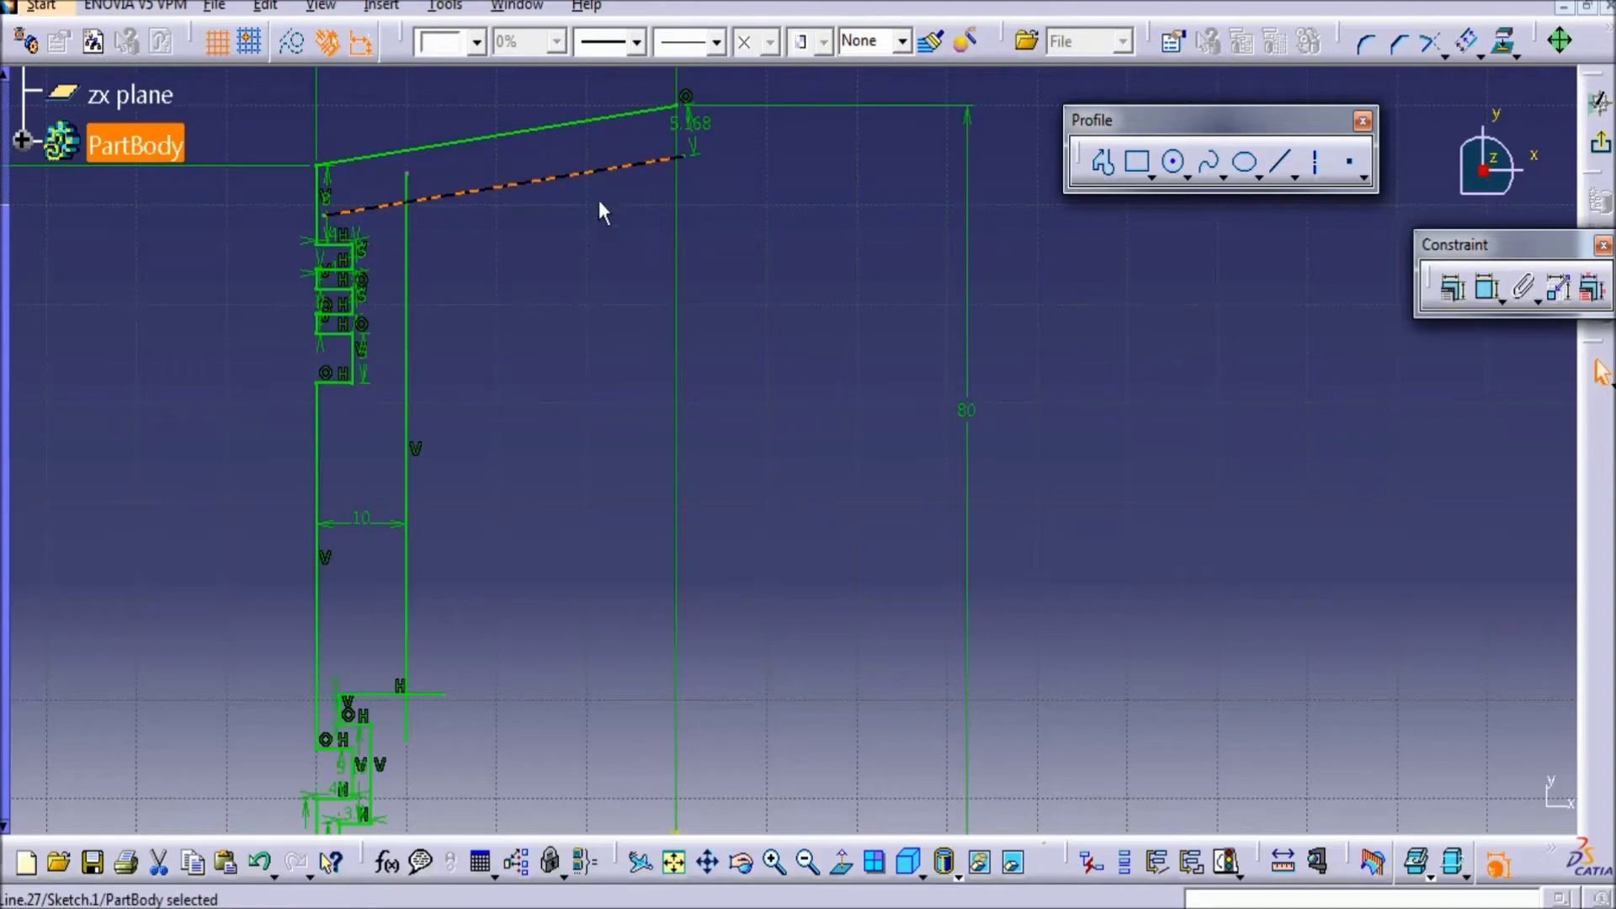
{"action": "double_click", "coordinate": [702, 128]}
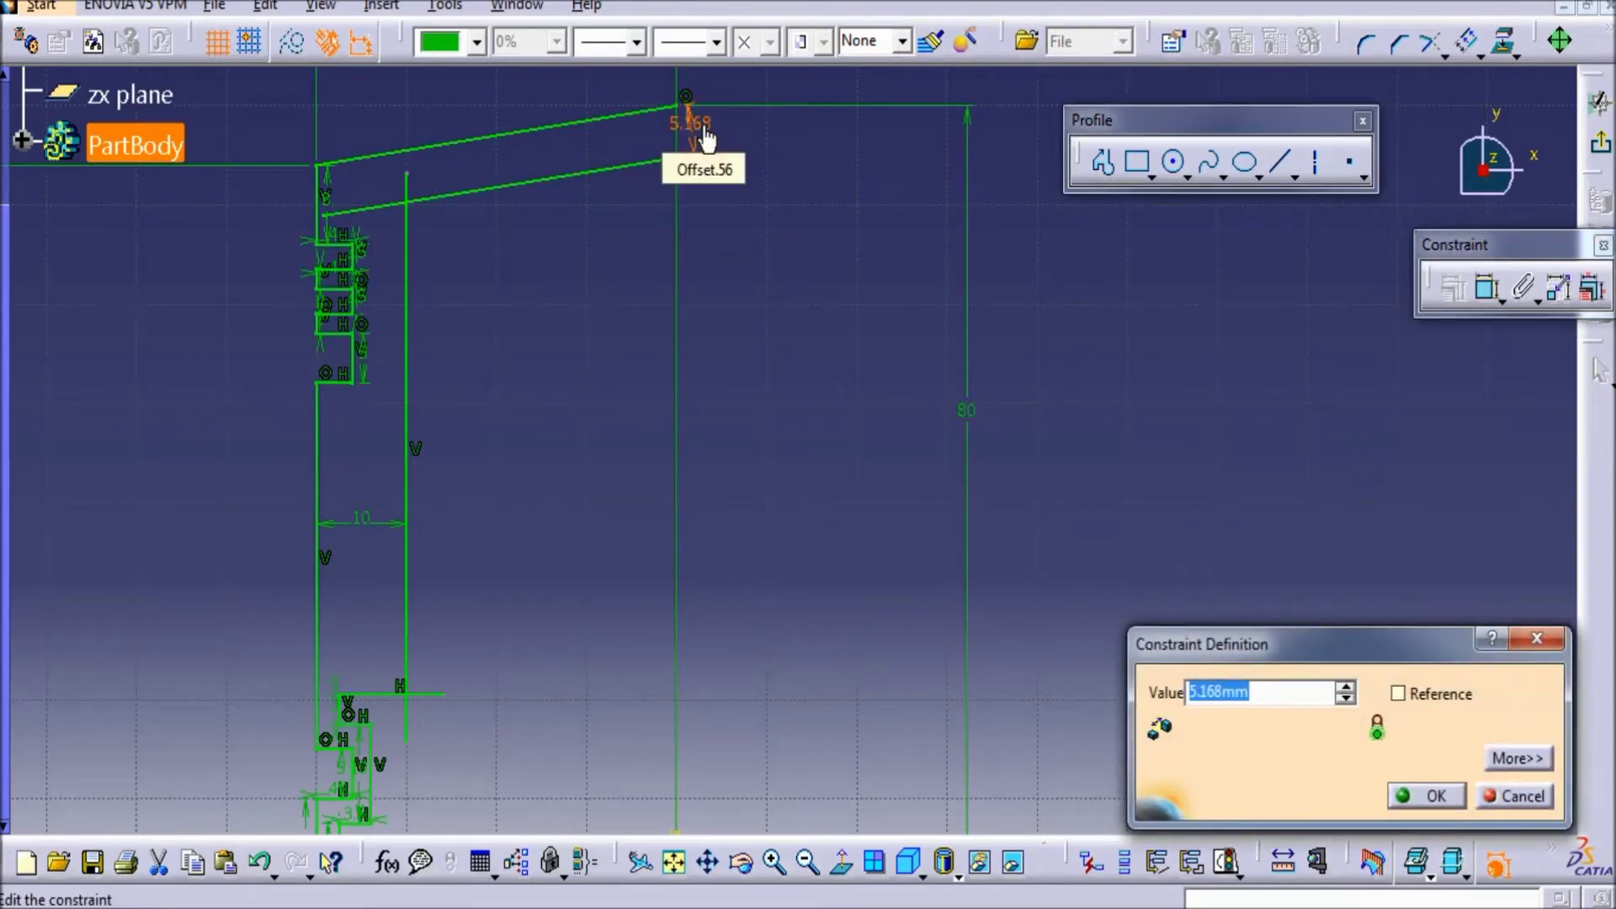
{"action": "type", "text": "5"}
{"action": "key", "text": "Return"}
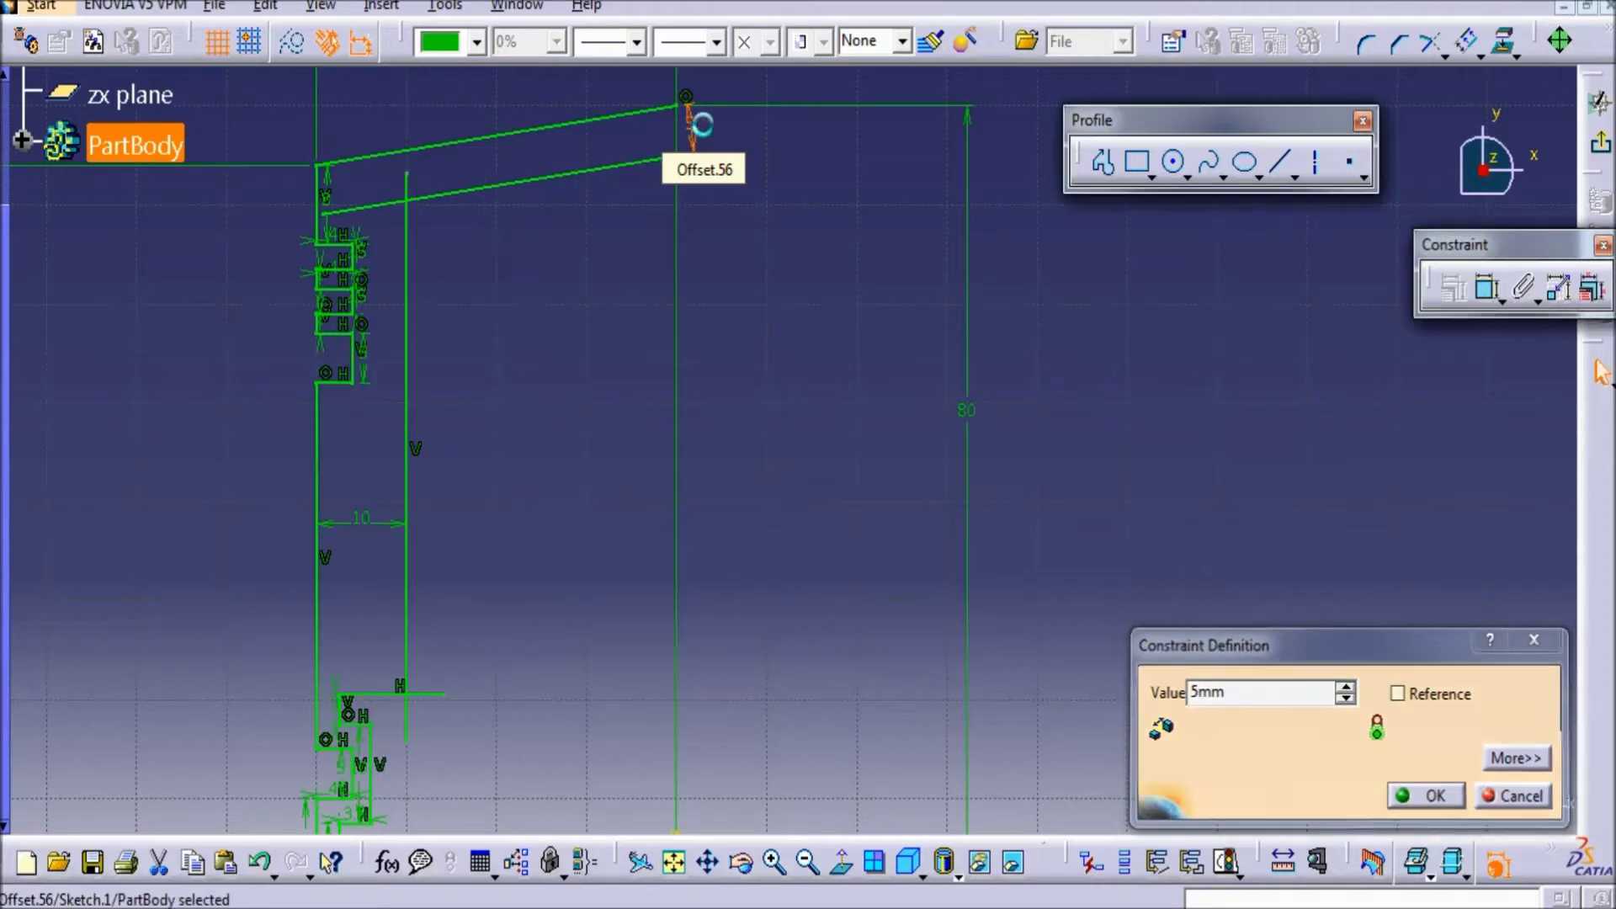
{"action": "left_click", "coordinate": [849, 262]}
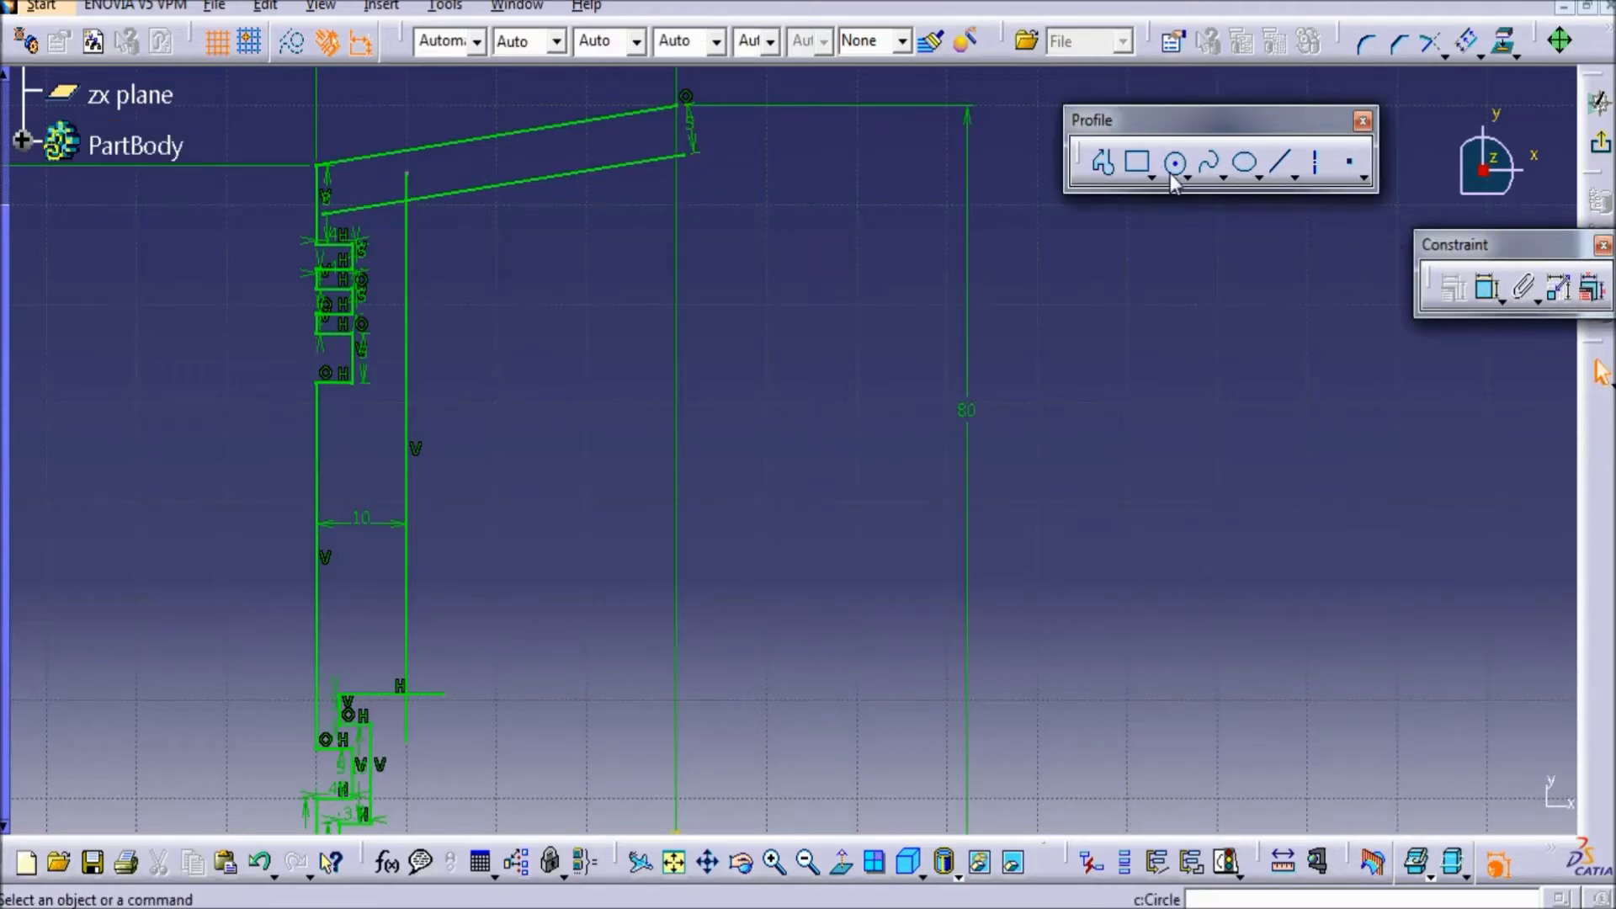
- Trim the overhanging ends where the inner vertical line crosses the offset crown line and the lower horizontal segment
{"action": "left_click", "coordinate": [1445, 56]}
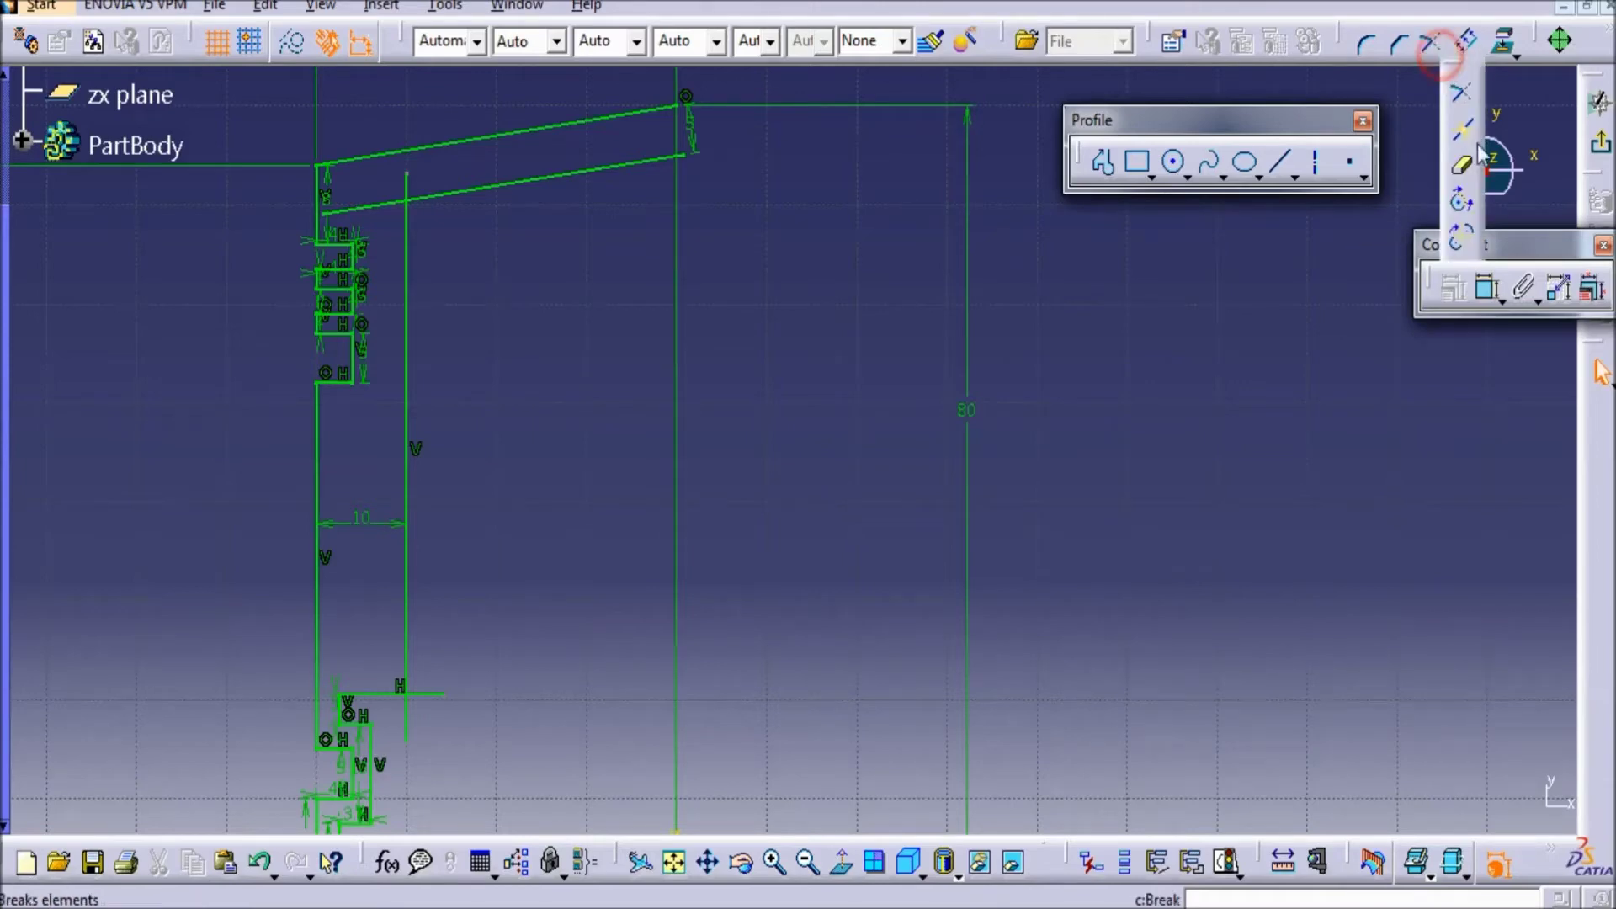
{"action": "left_click", "coordinate": [1464, 171]}
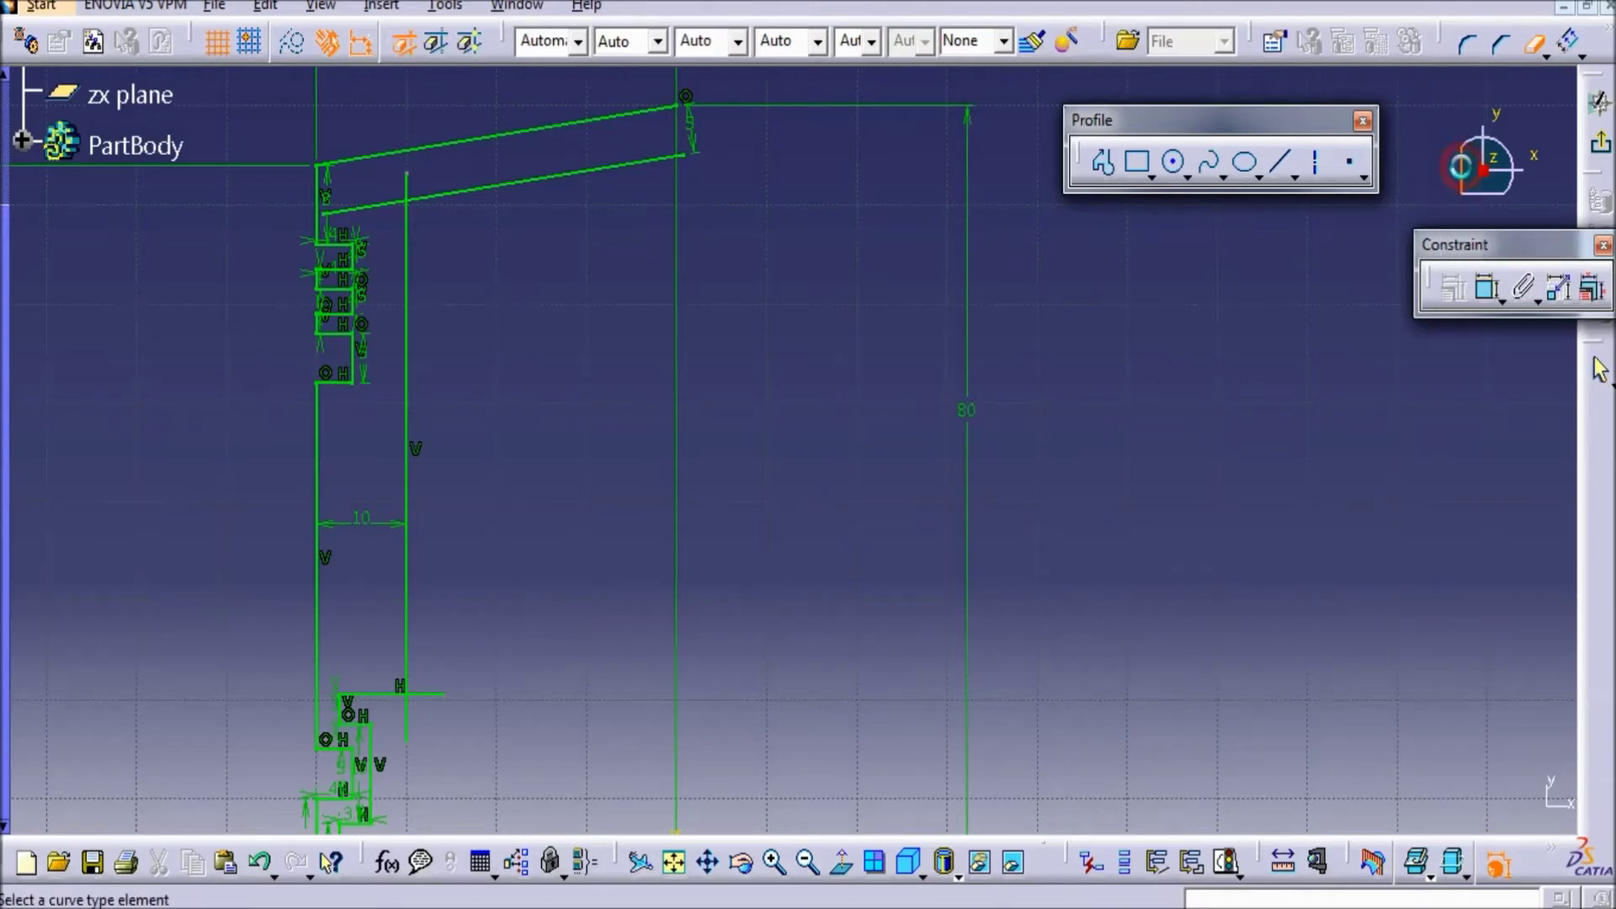
{"action": "left_click", "coordinate": [394, 208]}
{"action": "left_click", "coordinate": [408, 188]}
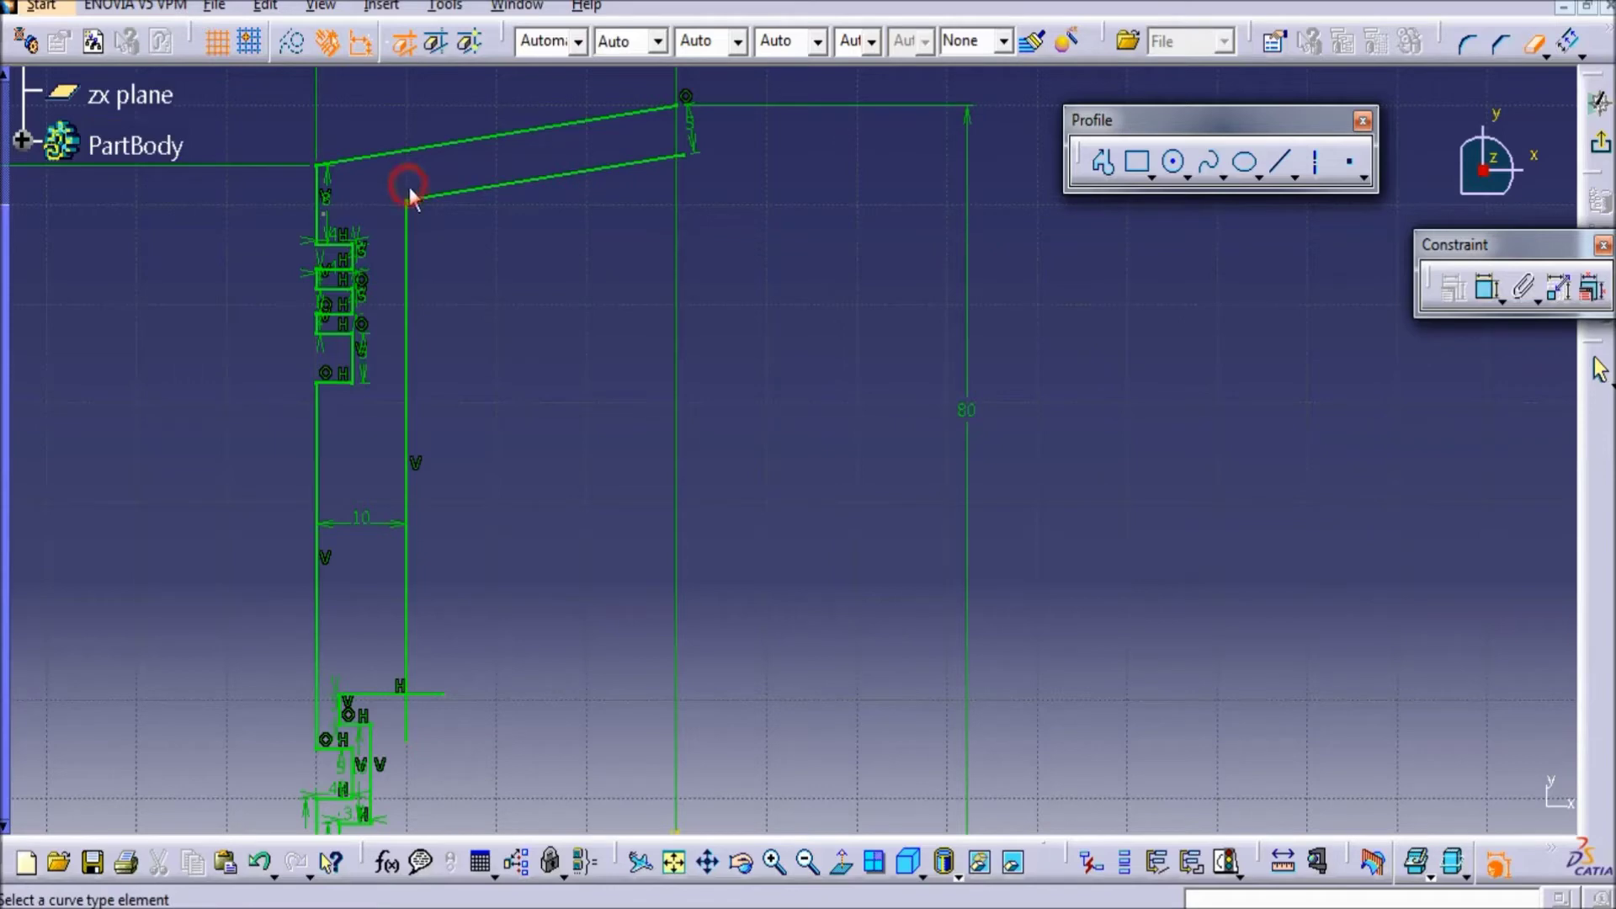
{"action": "left_click", "coordinate": [428, 692]}
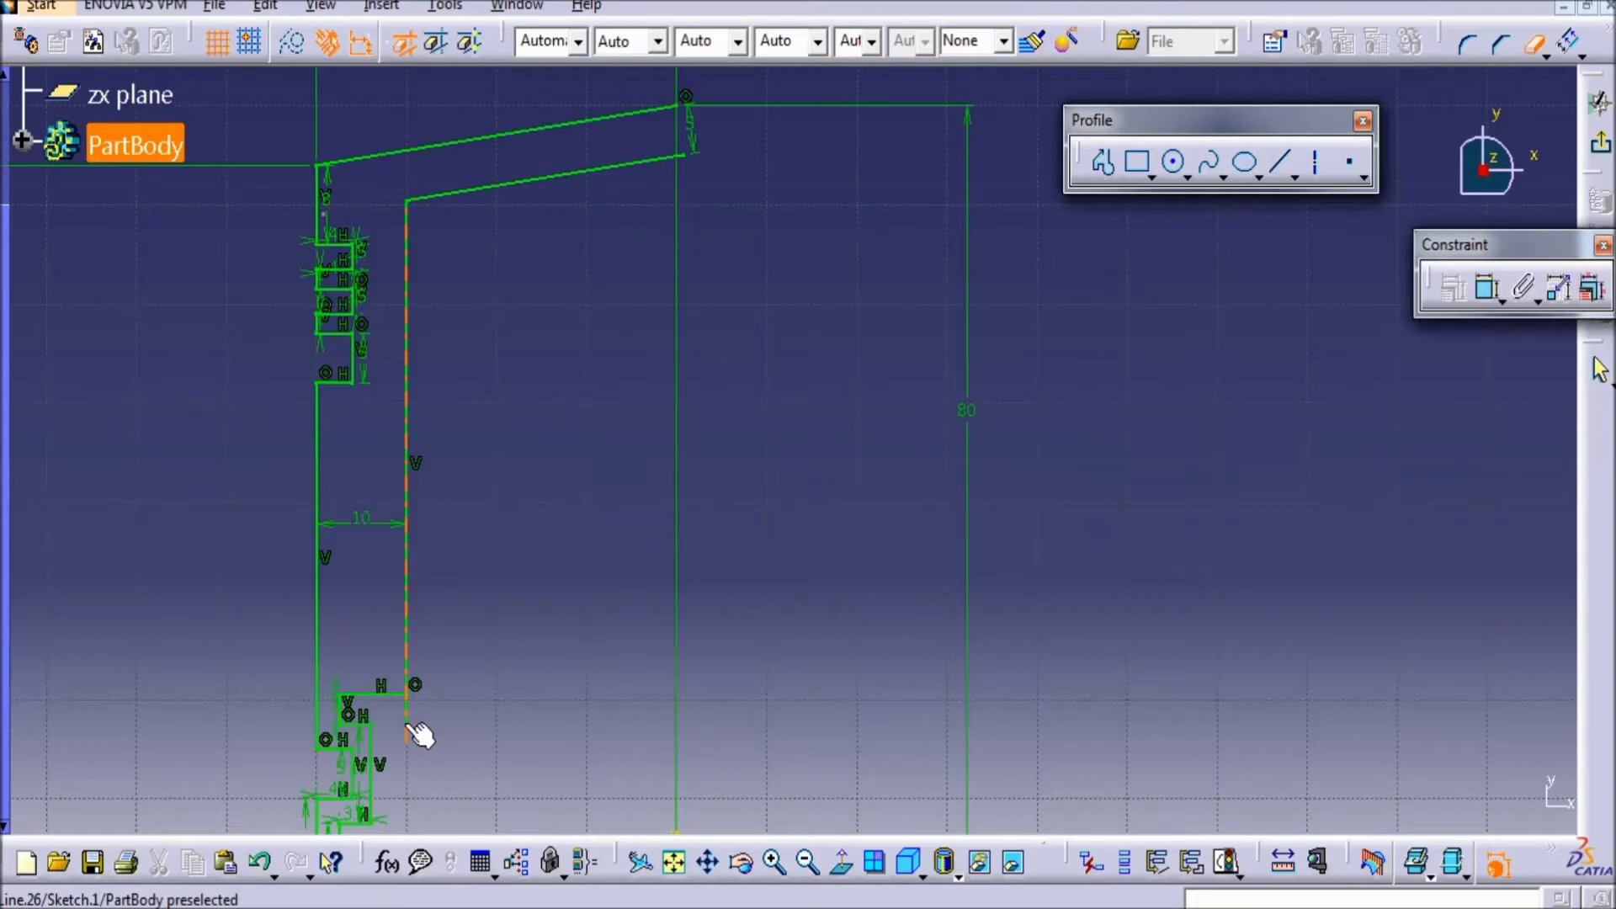
{"action": "left_click", "coordinate": [407, 726]}
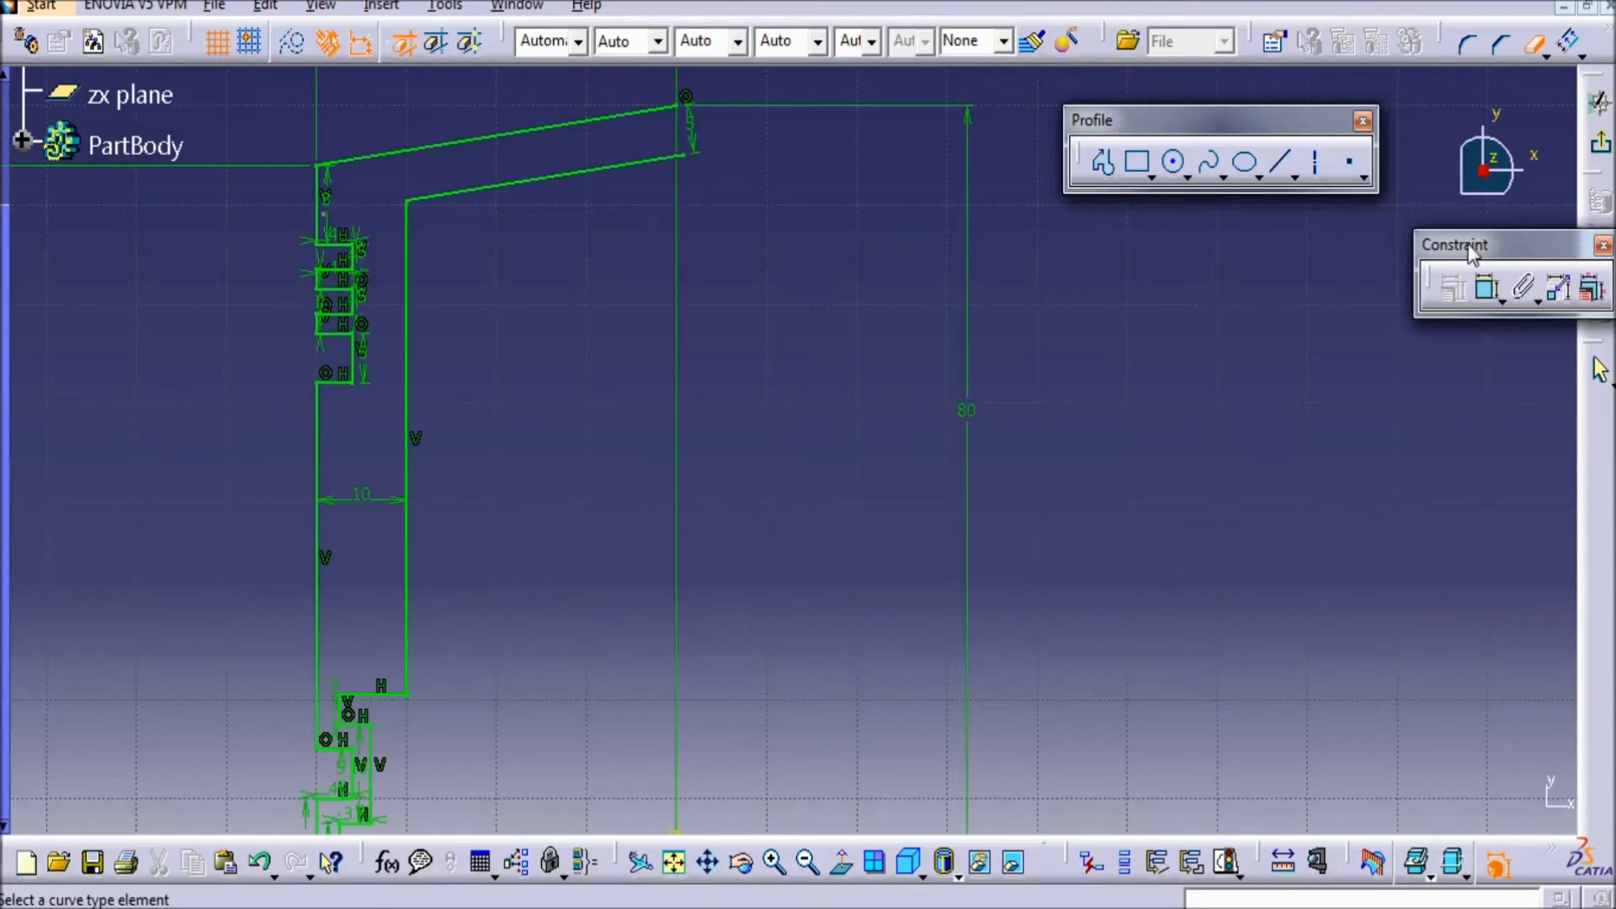
- Close the profile with a vertical line on the axis between the crown line and its offset, and trim the offset line's overhang
{"action": "left_click", "coordinate": [1283, 165]}
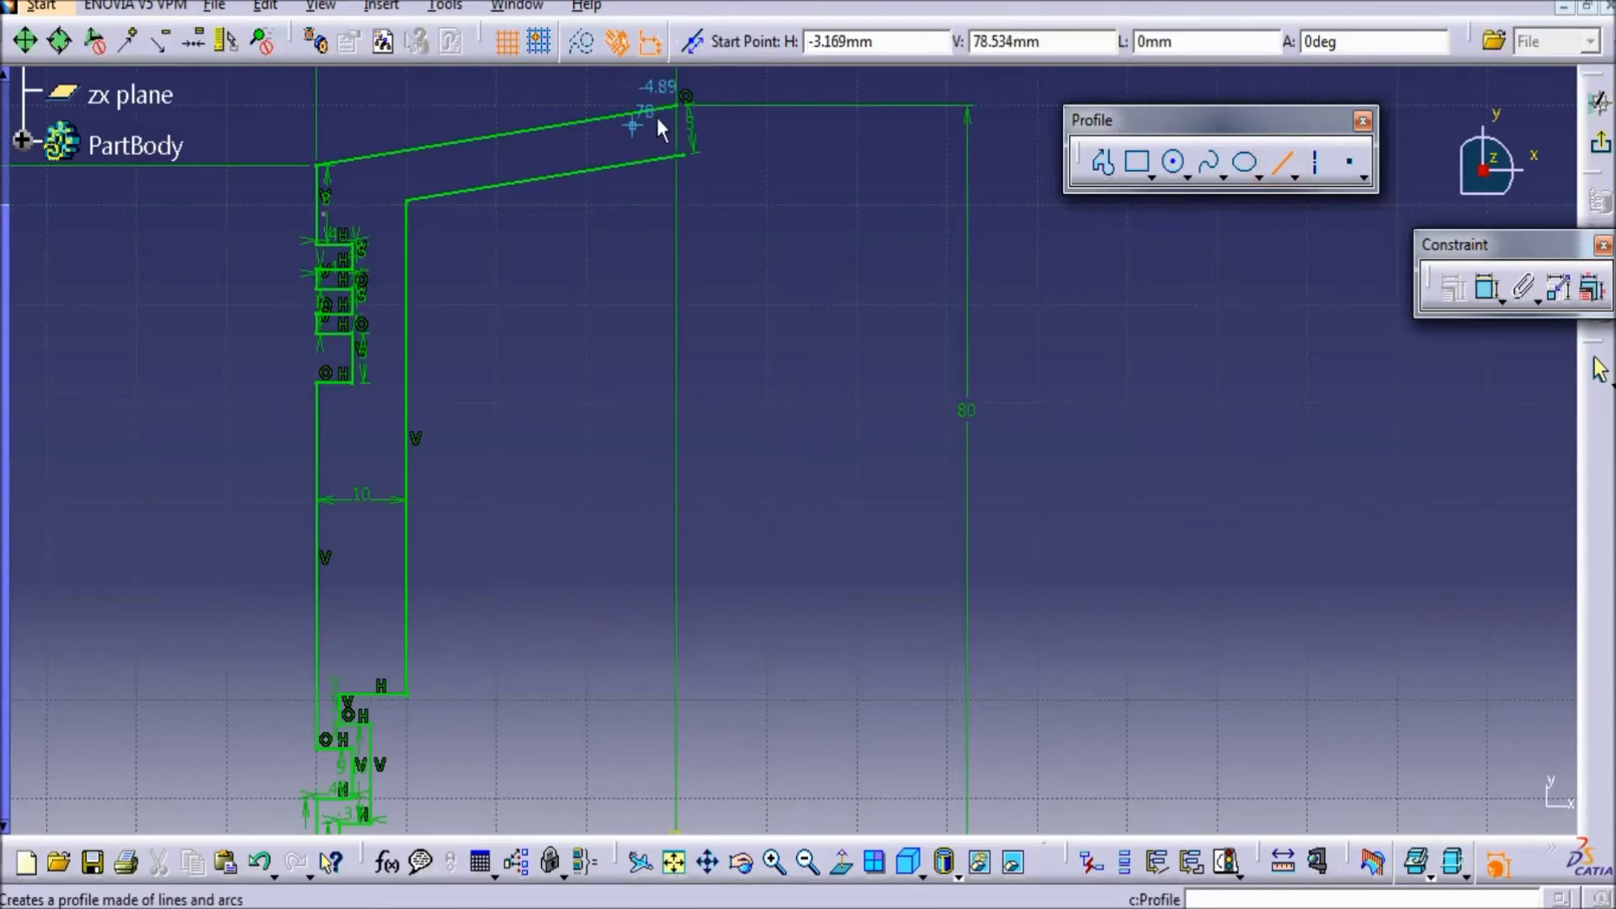
{"action": "left_click", "coordinate": [686, 160]}
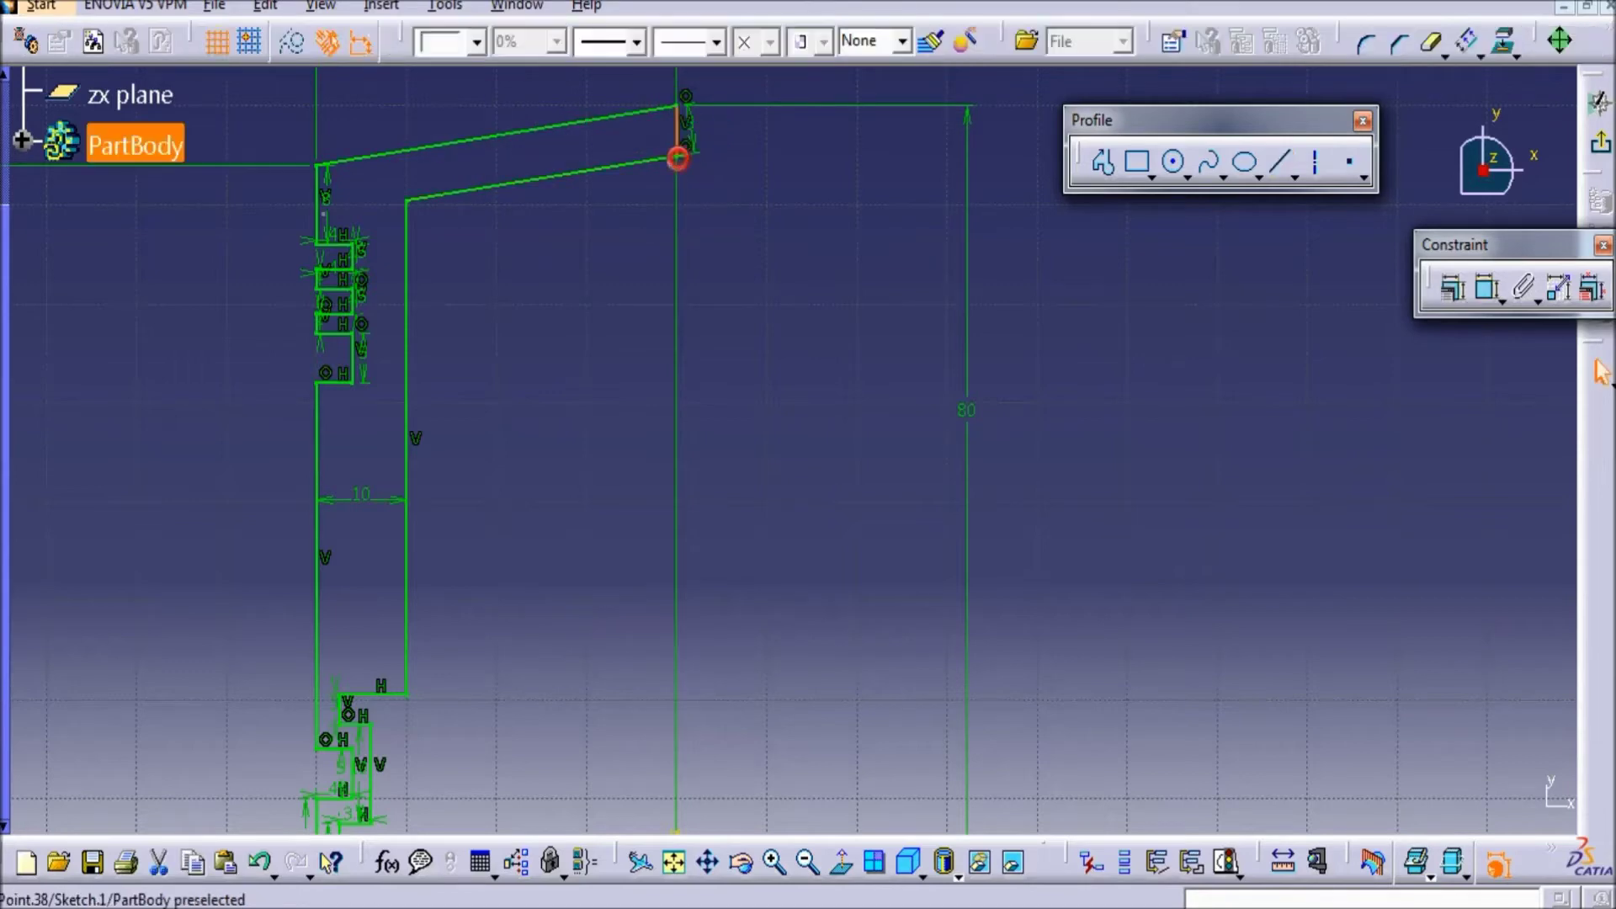
{"action": "mouse_move", "coordinate": [776, 452]}
{"action": "middle_mouse_down", "text": "ctrl"}
{"action": "mouse_move", "coordinate": [656, 204]}
{"action": "mouse_move", "coordinate": [673, 522]}
{"action": "middle_mouse_up", "text": "ctrl"}
{"action": "left_click", "coordinate": [1428, 44]}
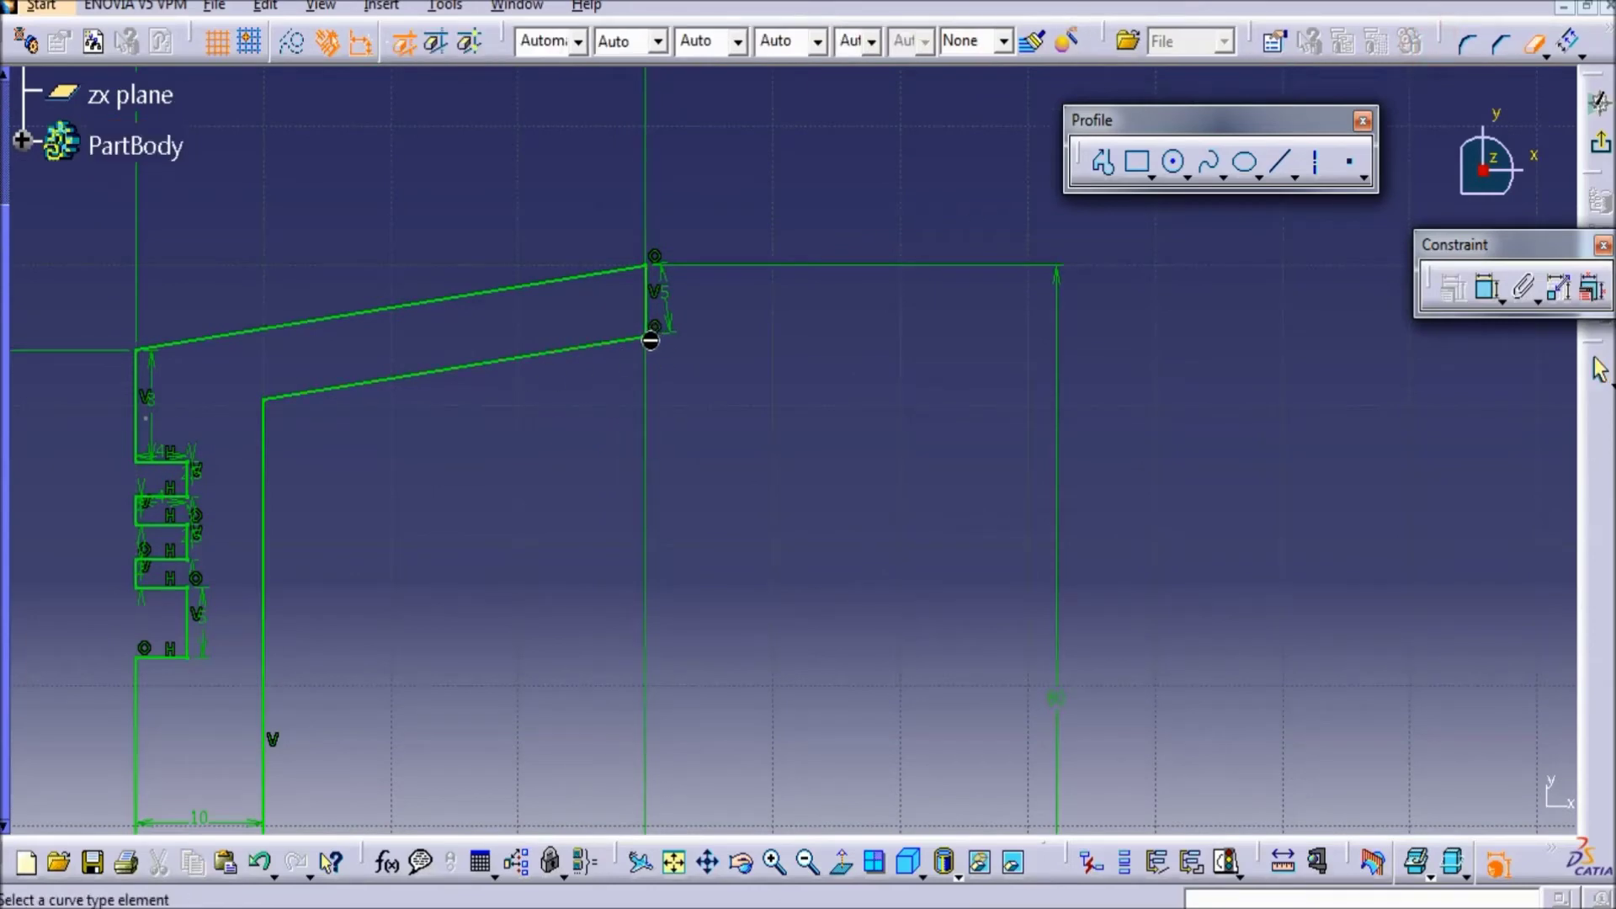
{"action": "mouse_move", "coordinate": [657, 339]}
{"action": "middle_mouse_down", "text": "ctrl"}
{"action": "mouse_move", "coordinate": [665, 177]}
{"action": "mouse_move", "coordinate": [480, 216]}
{"action": "mouse_move", "coordinate": [530, 505]}
{"action": "mouse_move", "coordinate": [530, 332]}
{"action": "mouse_move", "coordinate": [571, 152]}
{"action": "middle_mouse_up", "text": "ctrl"}
{"action": "left_click", "coordinate": [486, 187]}
{"action": "mouse_move", "coordinate": [535, 522]}
{"action": "middle_mouse_down", "text": "ctrl"}
{"action": "mouse_move", "coordinate": [534, 462]}
{"action": "mouse_move", "coordinate": [535, 562]}
{"action": "middle_mouse_up", "text": "ctrl"}
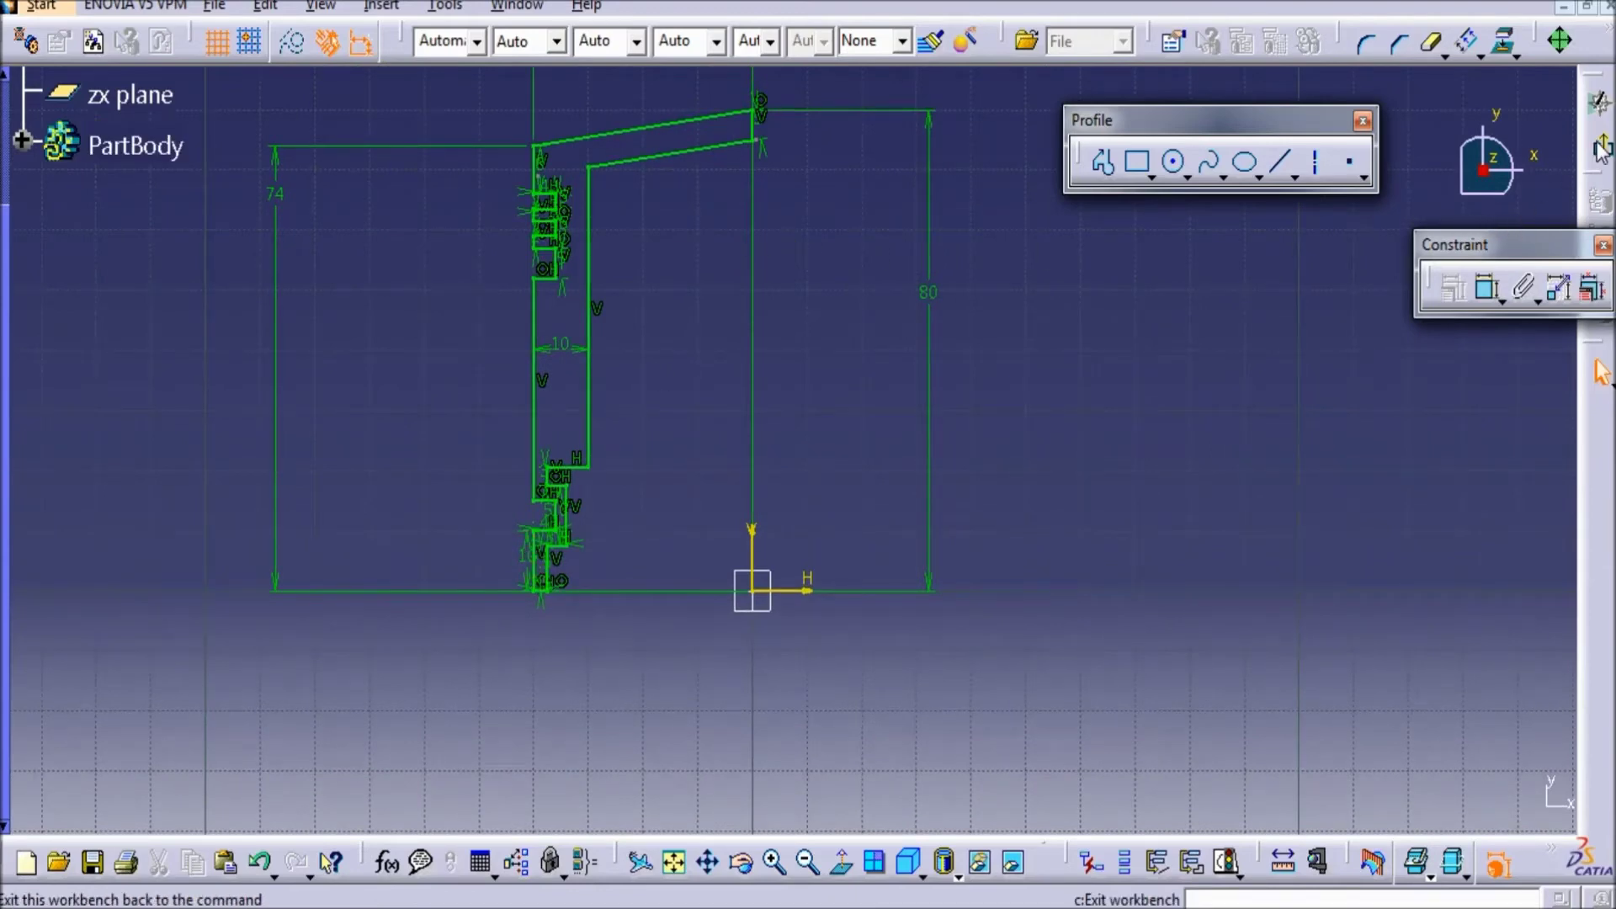
- Run Sketch Analysis and examine whether the implicit profile is closed
{"action": "left_click", "coordinate": [444, 5]}
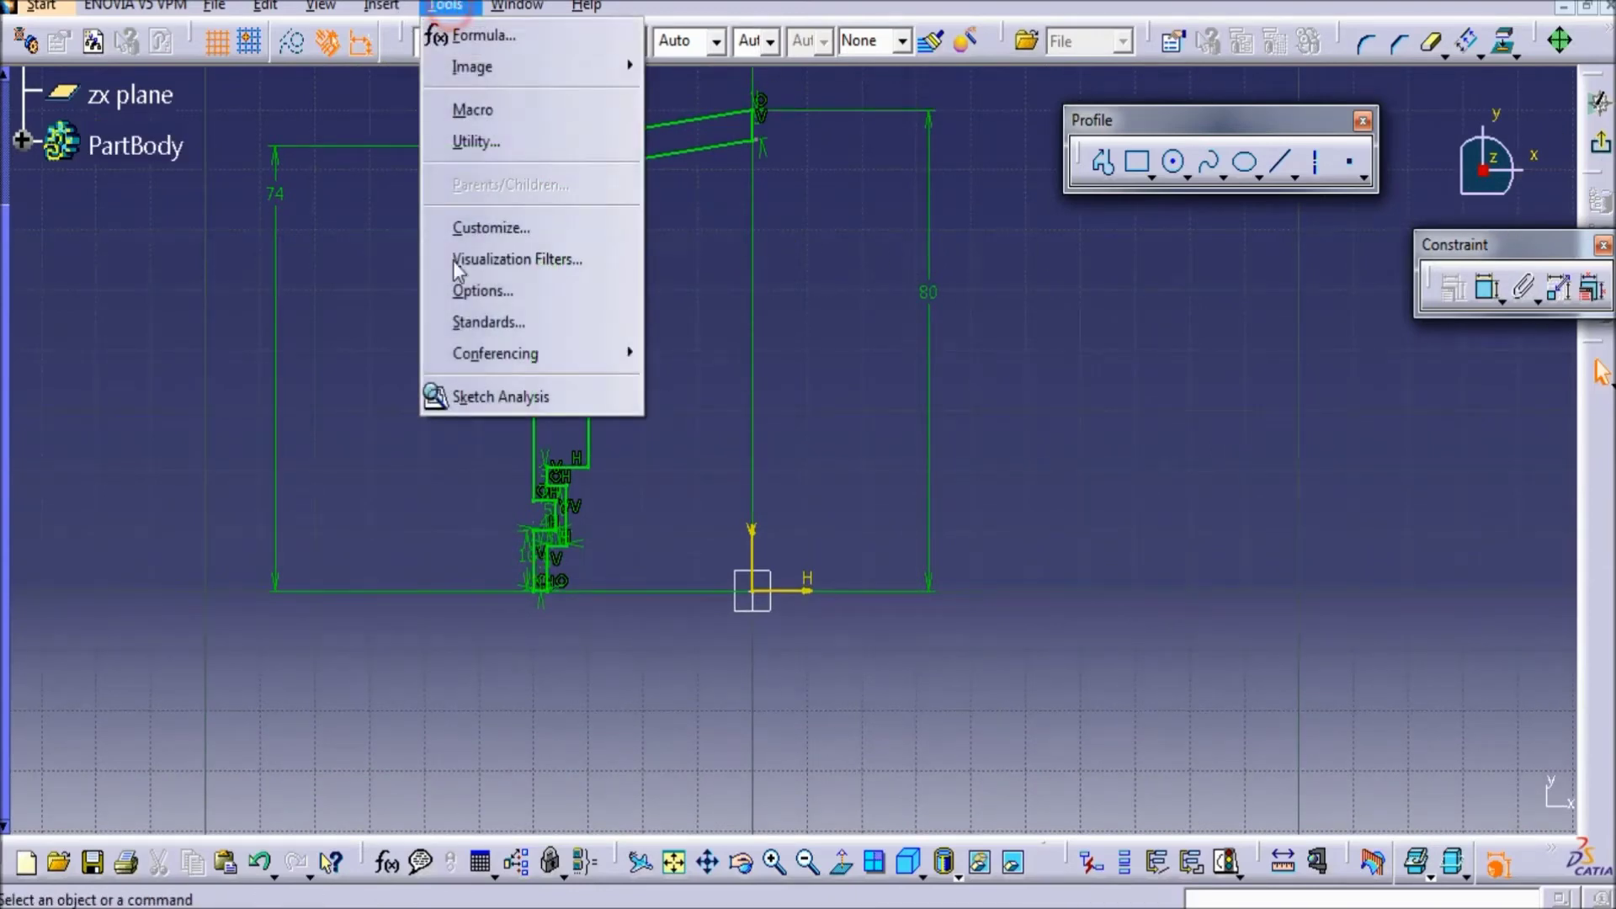
{"action": "left_click", "coordinate": [458, 395]}
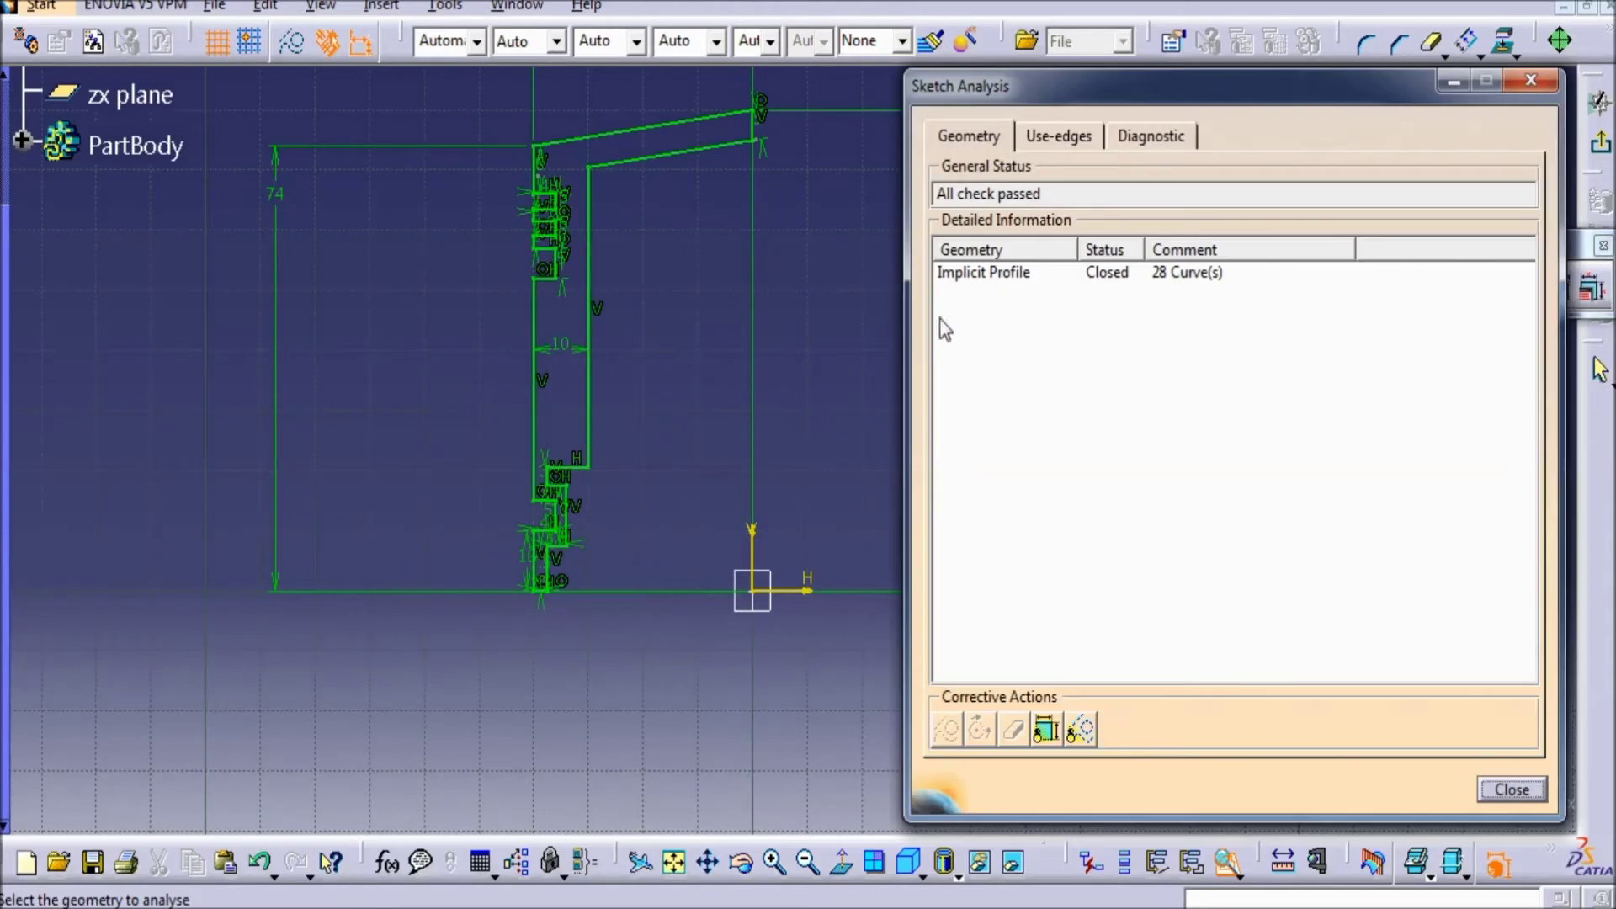
{"action": "left_click", "coordinate": [976, 273]}
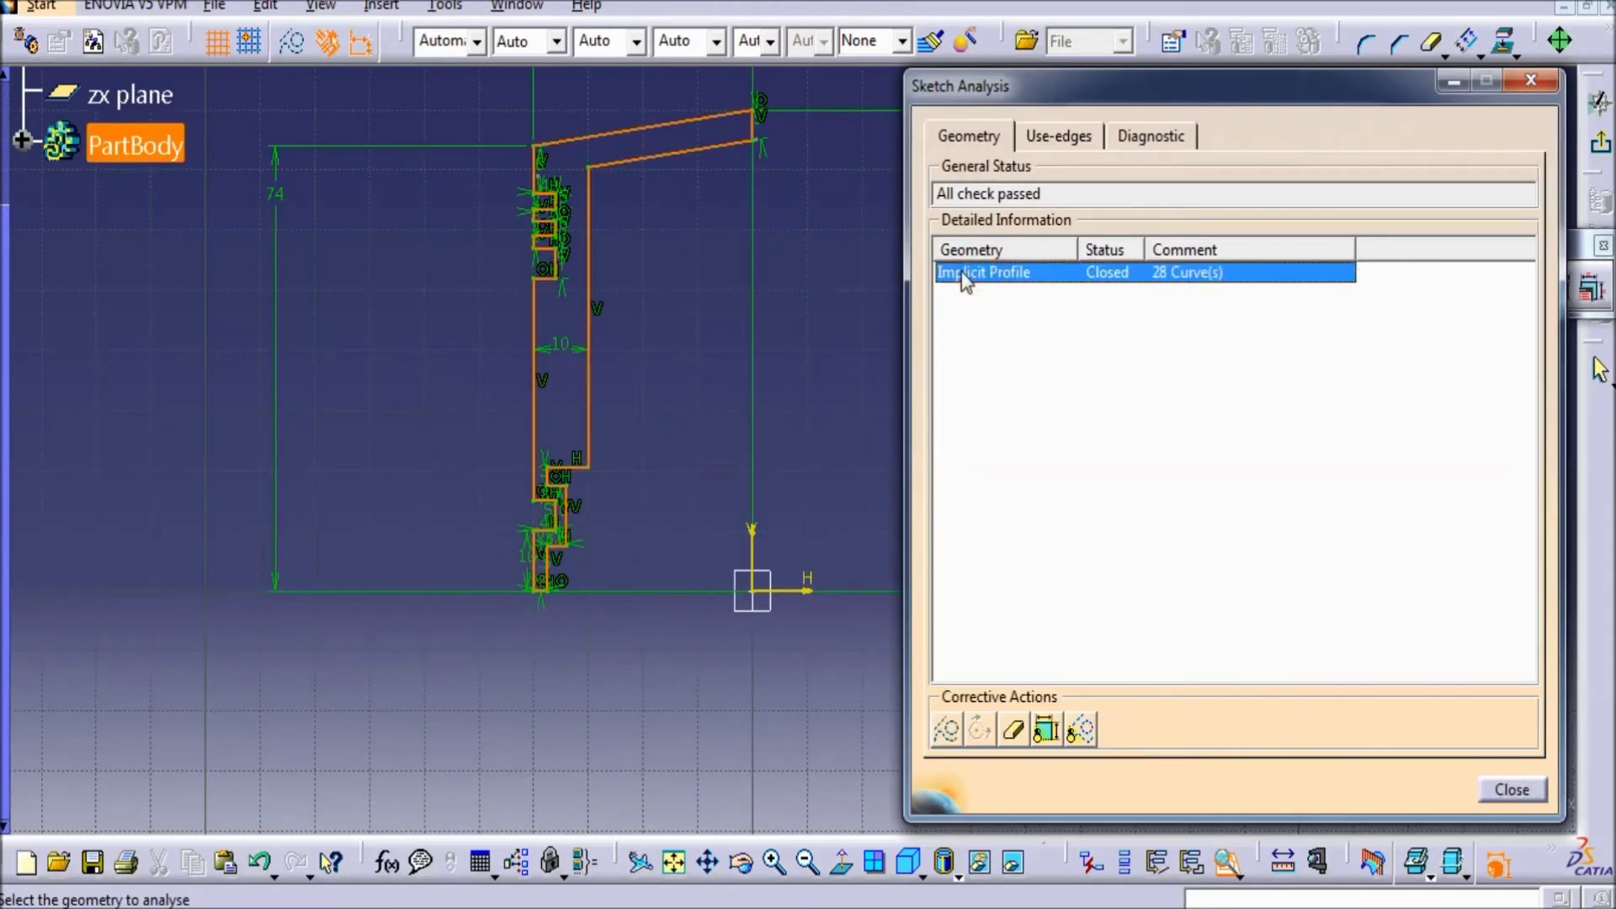
{"action": "left_click", "coordinate": [1511, 791]}
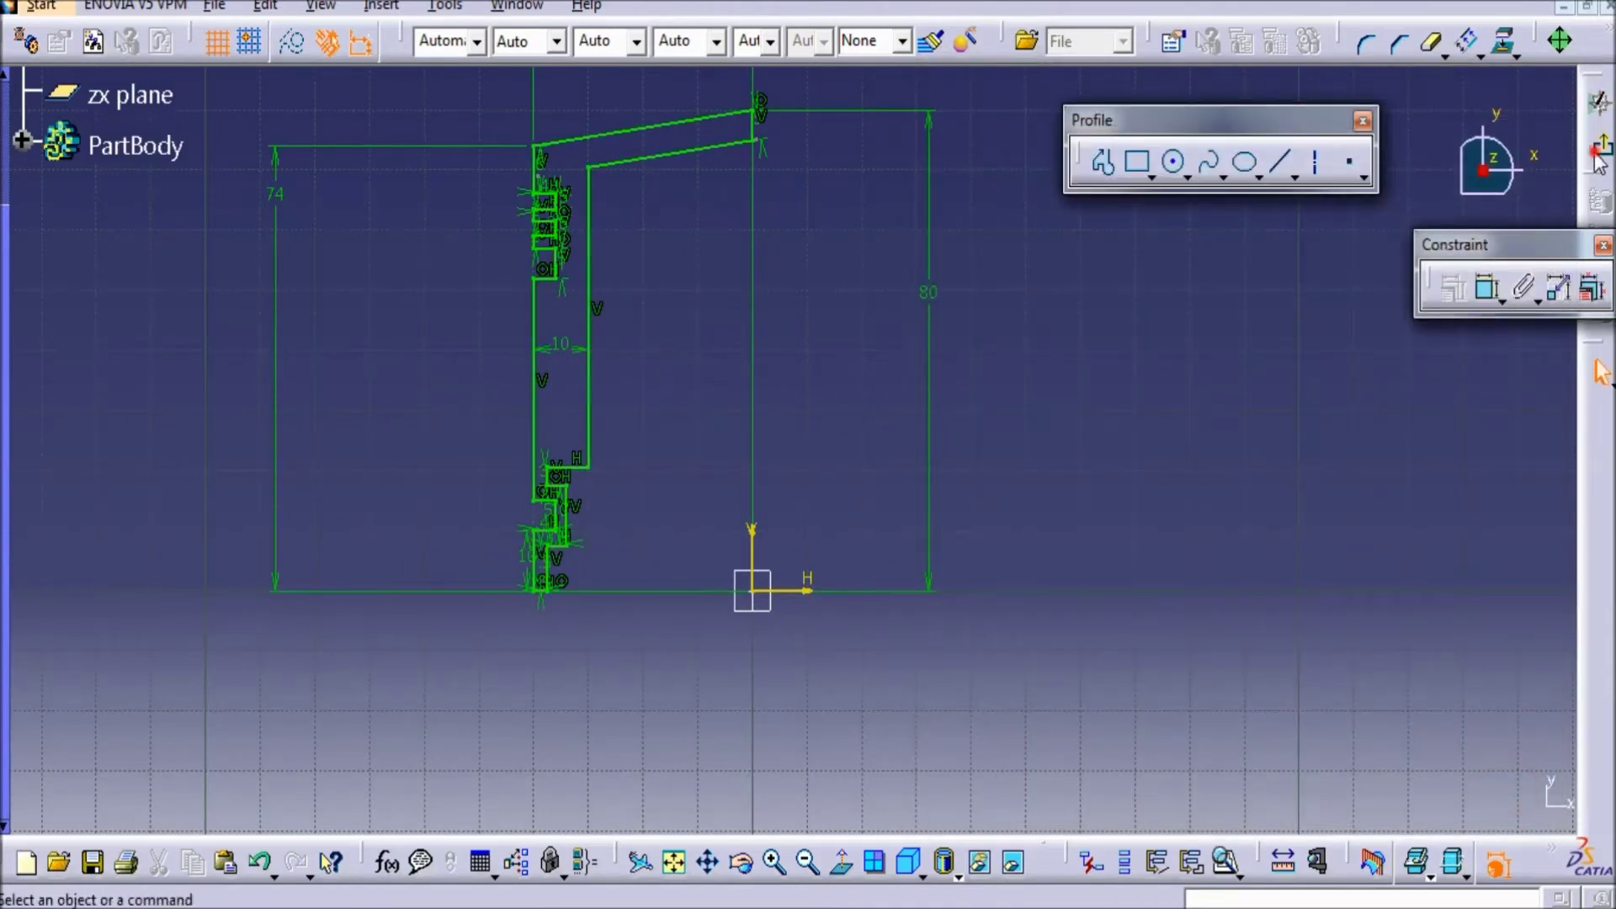
- Exit the sketch and revolve the profile 360 degrees around its vertical axis with the Shaft feature
{"action": "left_click", "coordinate": [1597, 151]}
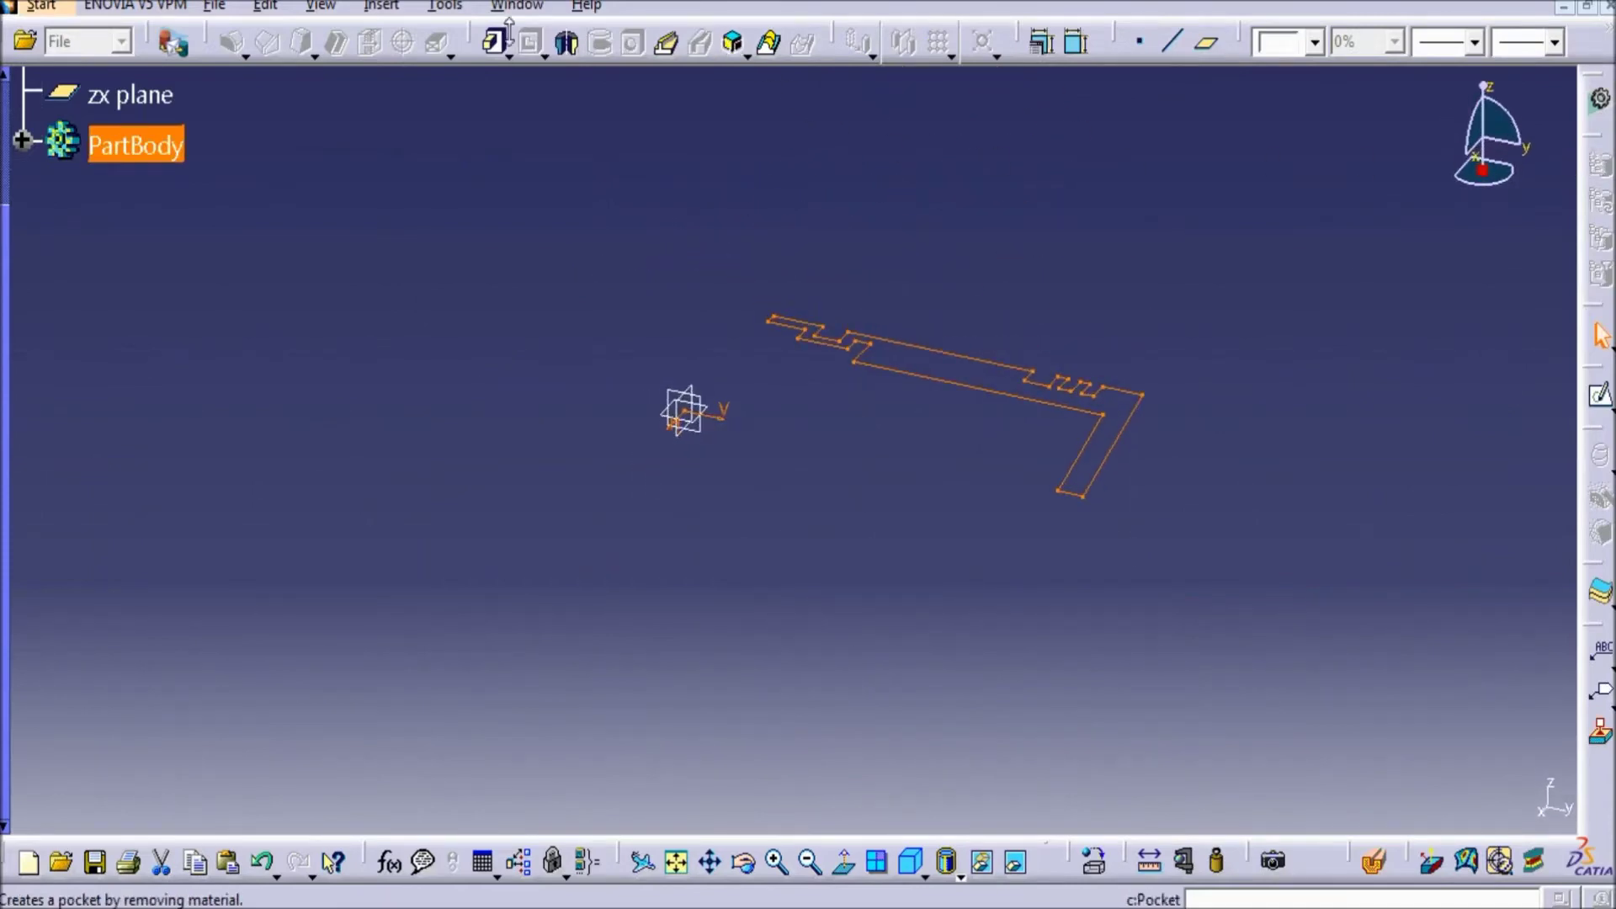
{"action": "left_click", "coordinate": [568, 43]}
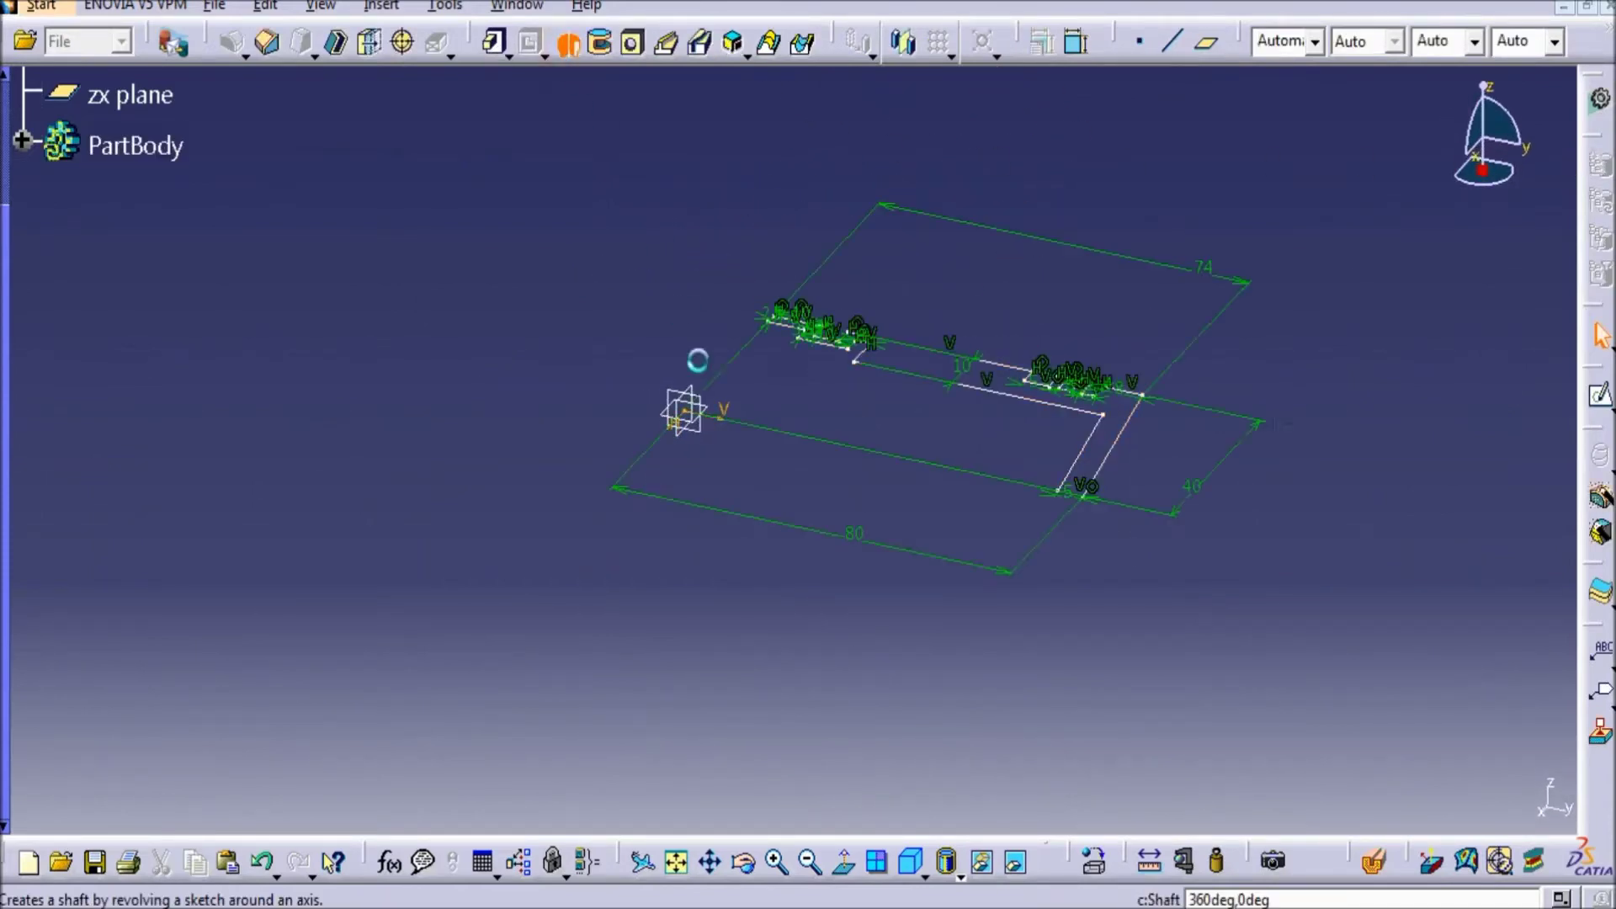
{"action": "left_click", "coordinate": [719, 419]}
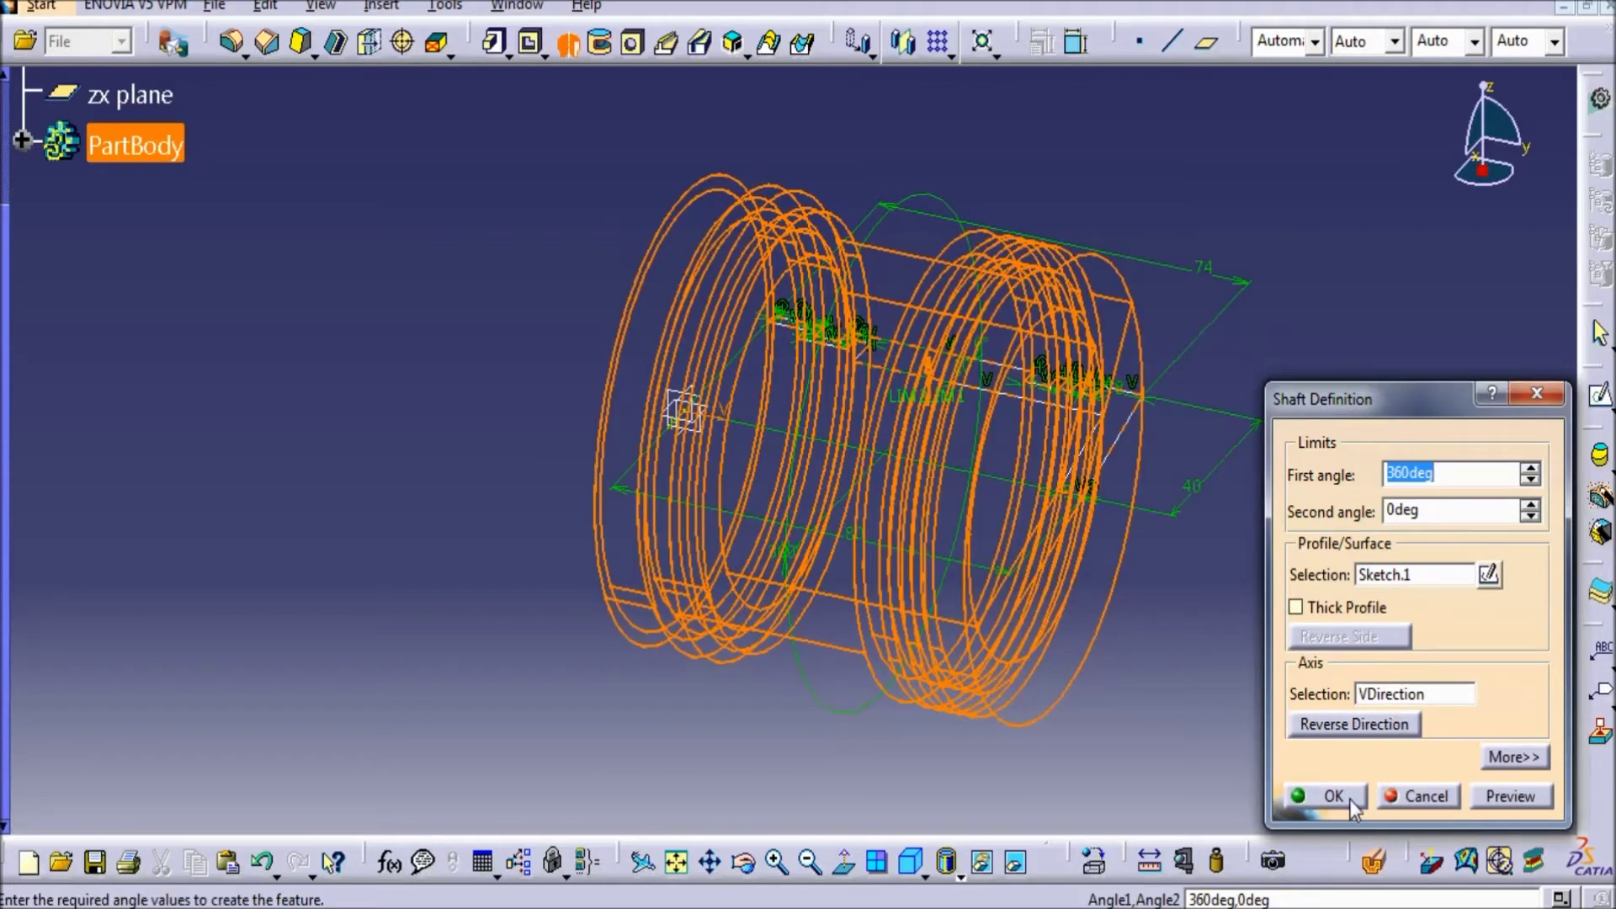
{"action": "left_click", "coordinate": [1334, 796]}
- Create a reference plane offset 36 mm from the ring face at the piston's open end, directed toward the crown
{"action": "mouse_move", "coordinate": [1255, 657]}
{"action": "middle_mouse_down"}
{"action": "mouse_move", "coordinate": [1255, 639]}
{"action": "mouse_move", "coordinate": [726, 267]}
{"action": "mouse_move", "coordinate": [668, 162]}
{"action": "middle_mouse_up"}
{"action": "left_click", "coordinate": [1271, 269]}
{"action": "middle_click_drag", "start_coordinate": [1236, 282], "coordinate": [673, 471]}
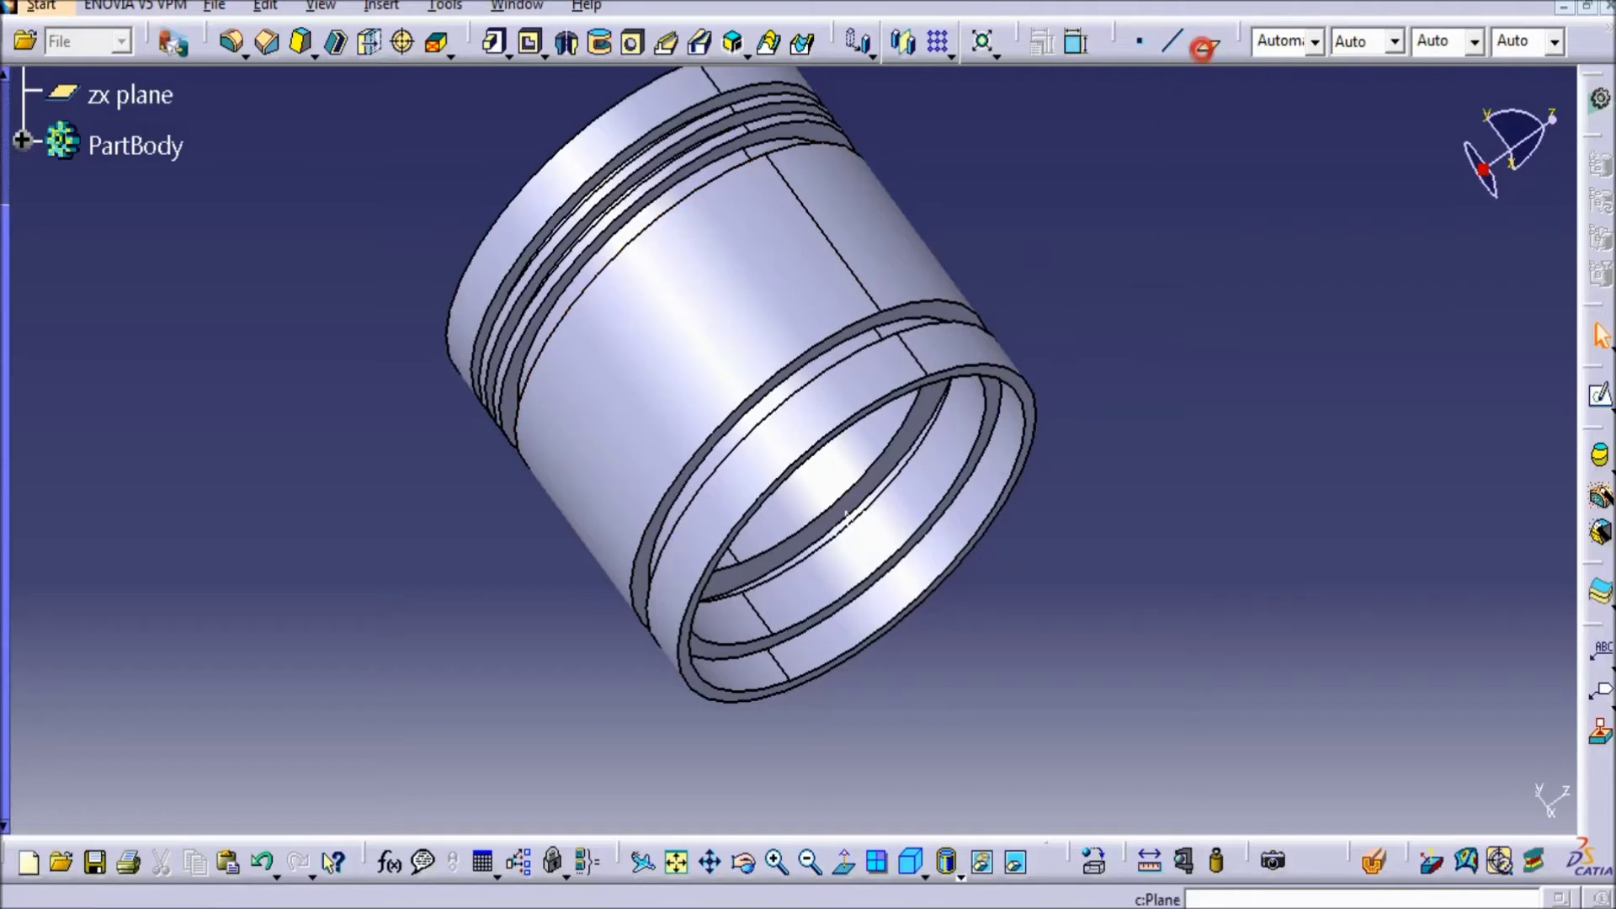
{"action": "left_click", "coordinate": [1202, 48]}
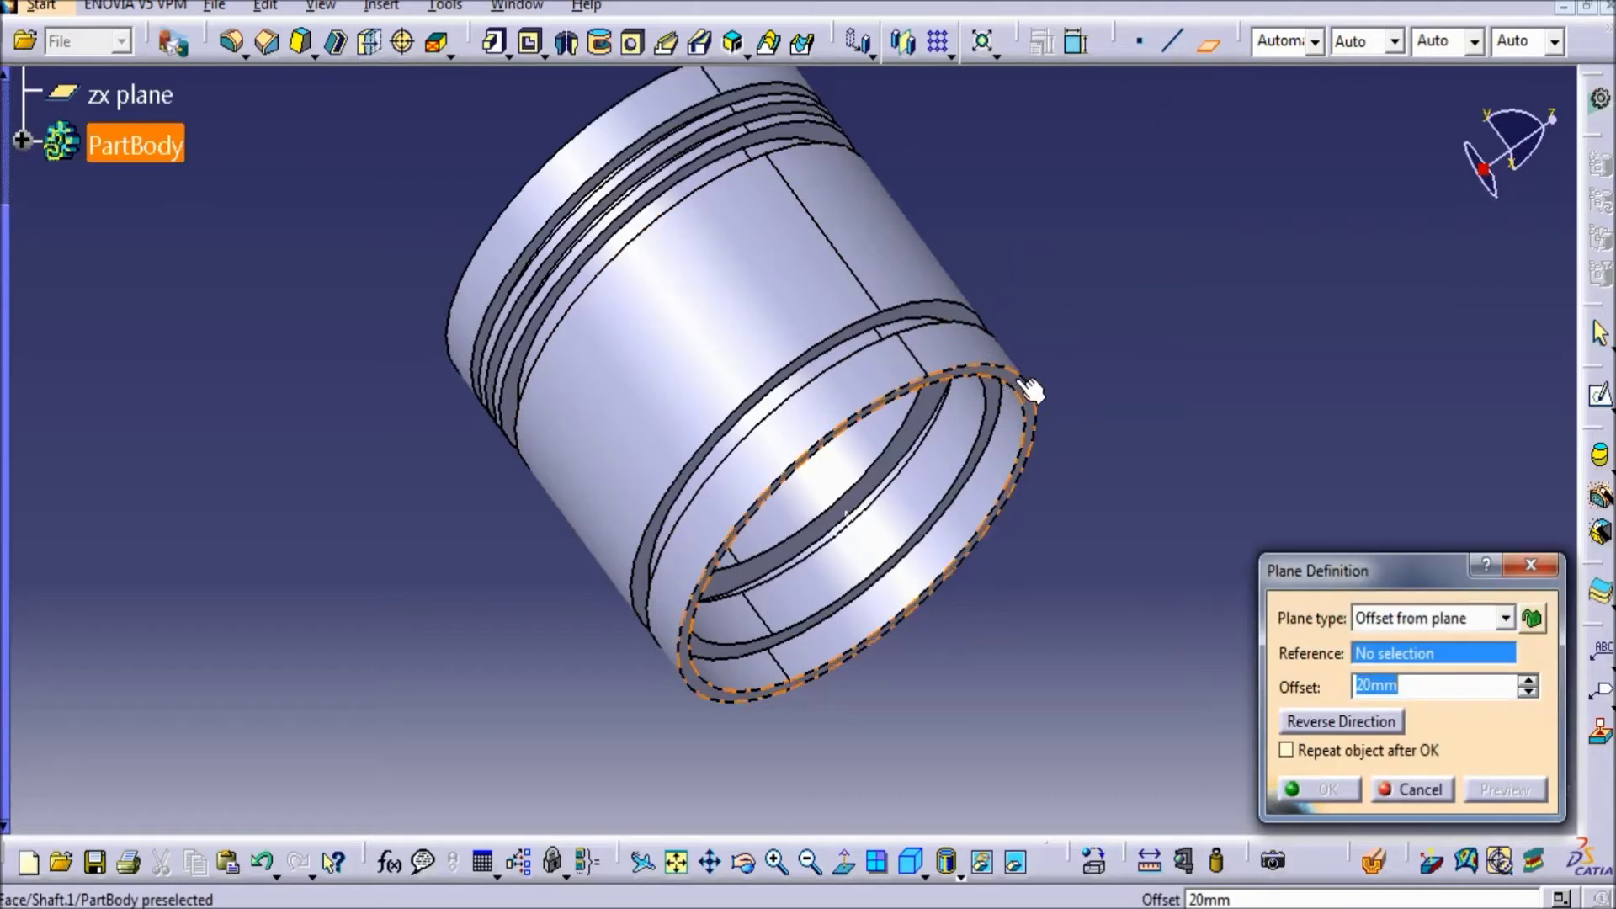
{"action": "left_click", "coordinate": [1029, 387]}
{"action": "left_click", "coordinate": [1323, 726]}
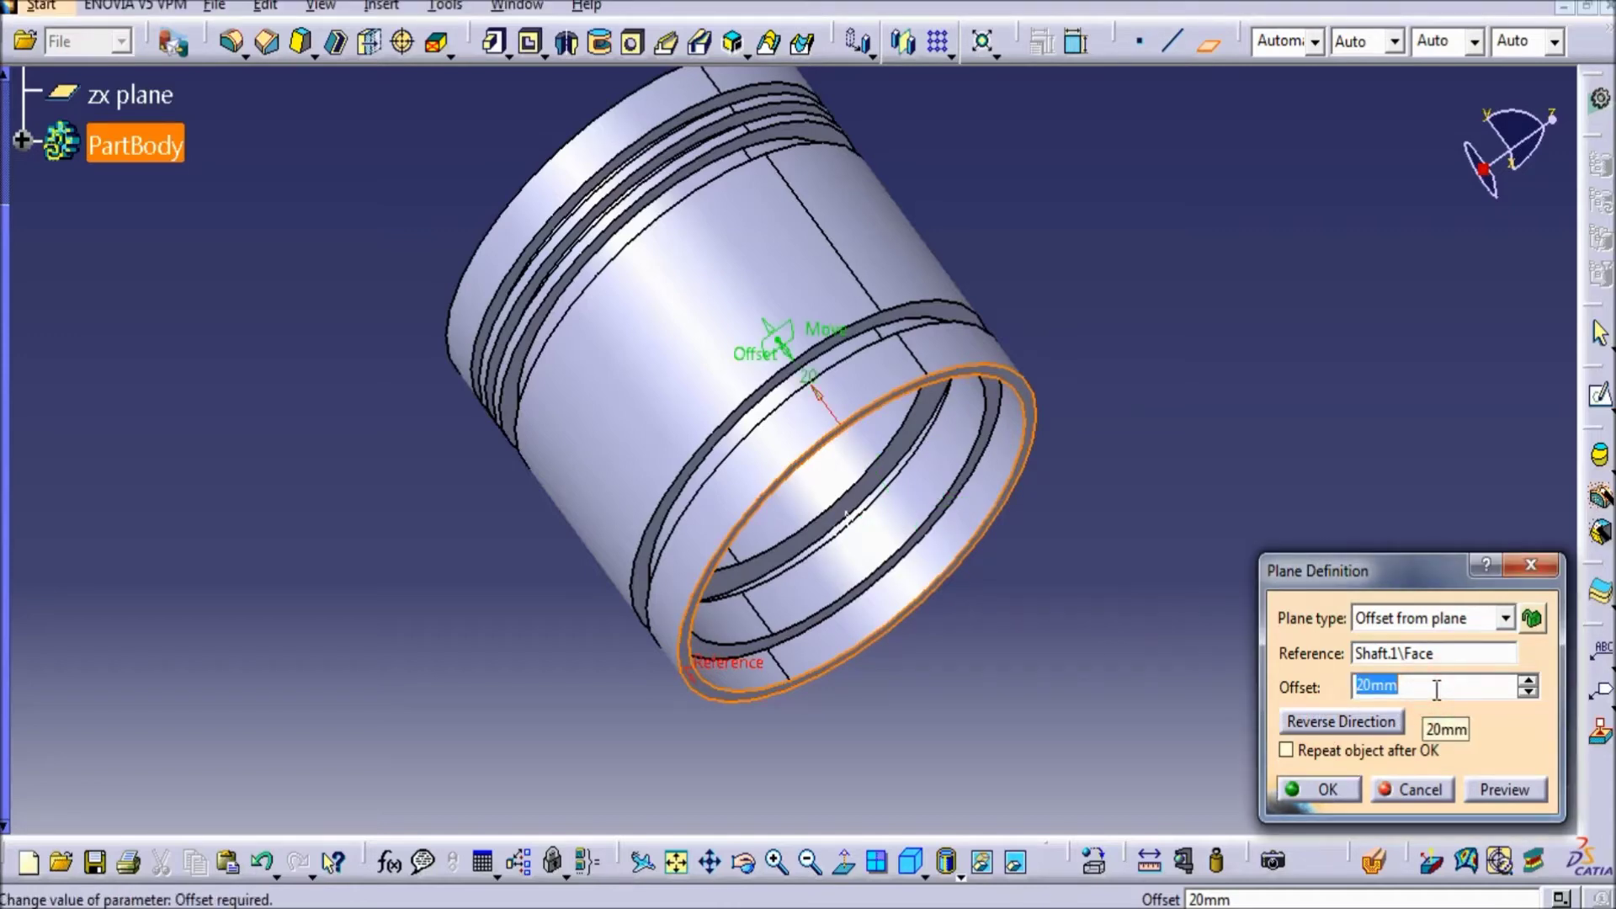
{"action": "type", "text": "36"}
{"action": "key", "text": "Return"}
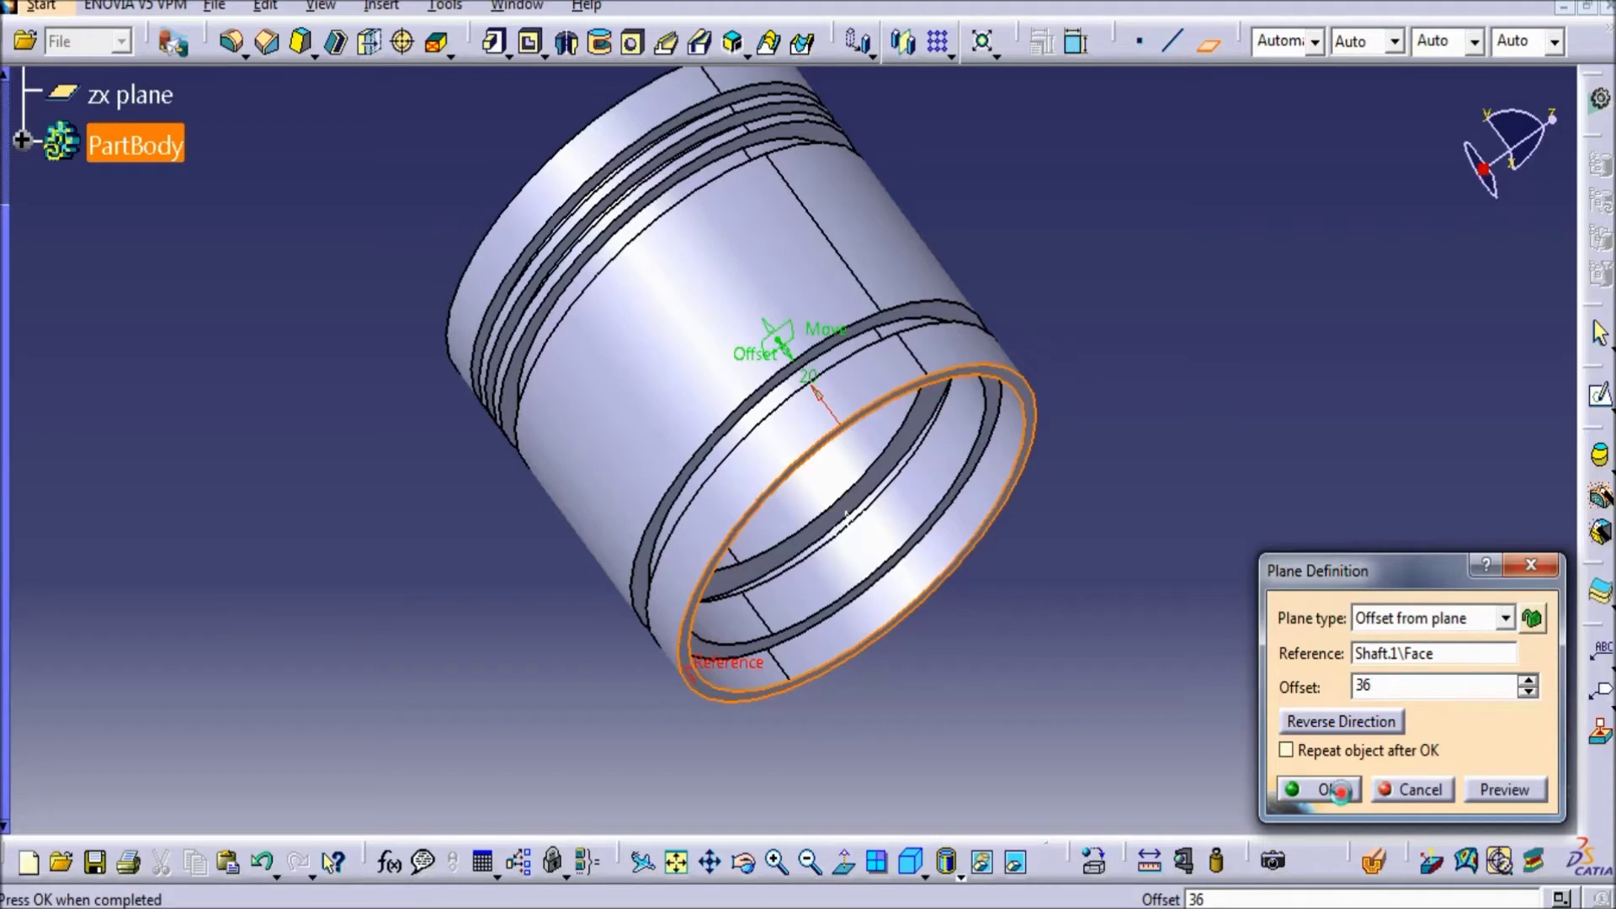
{"action": "left_click", "coordinate": [1338, 789]}
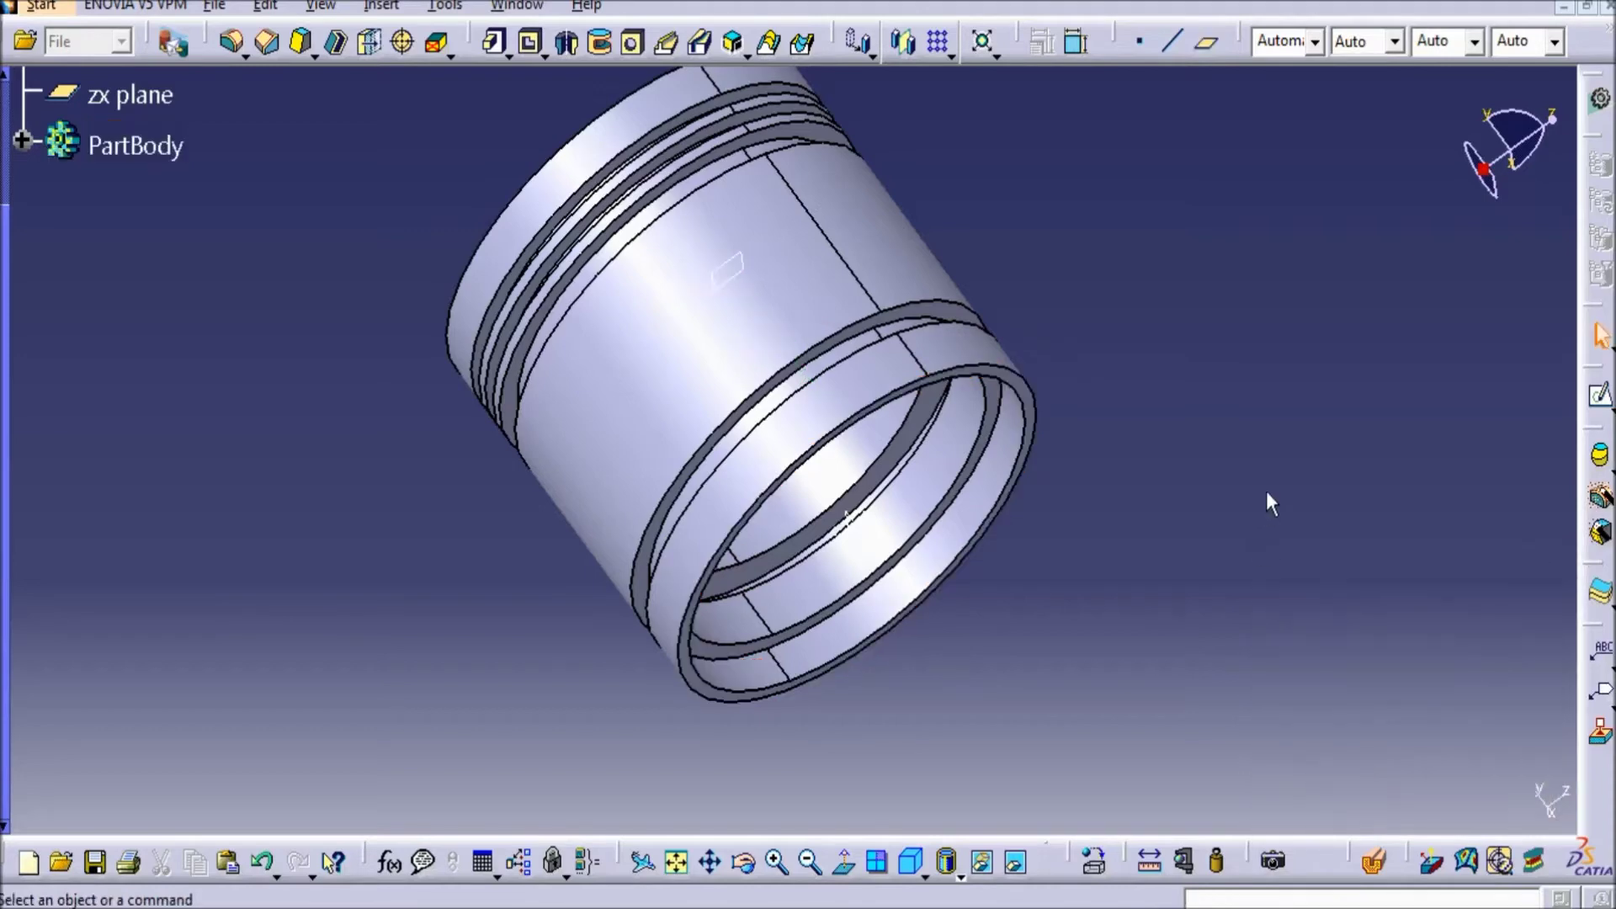
- Start a sketch on the offset plane and project the inner circular edge of the open-end ring face into it as a construction circle
{"action": "left_click", "coordinate": [726, 271]}
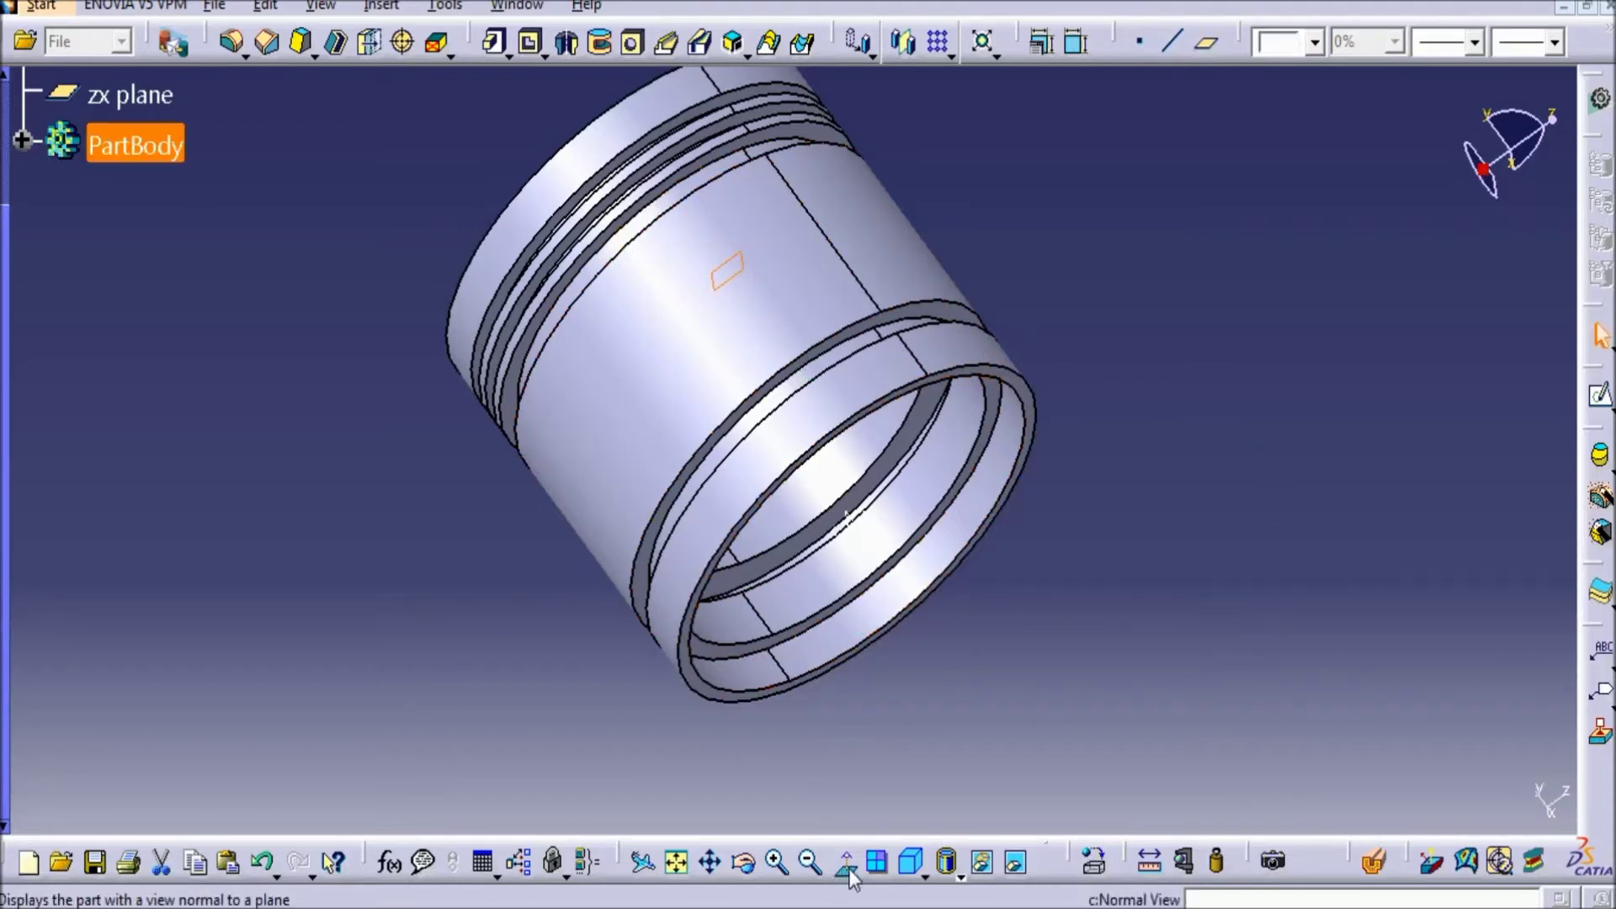
{"action": "left_click", "coordinate": [1599, 403]}
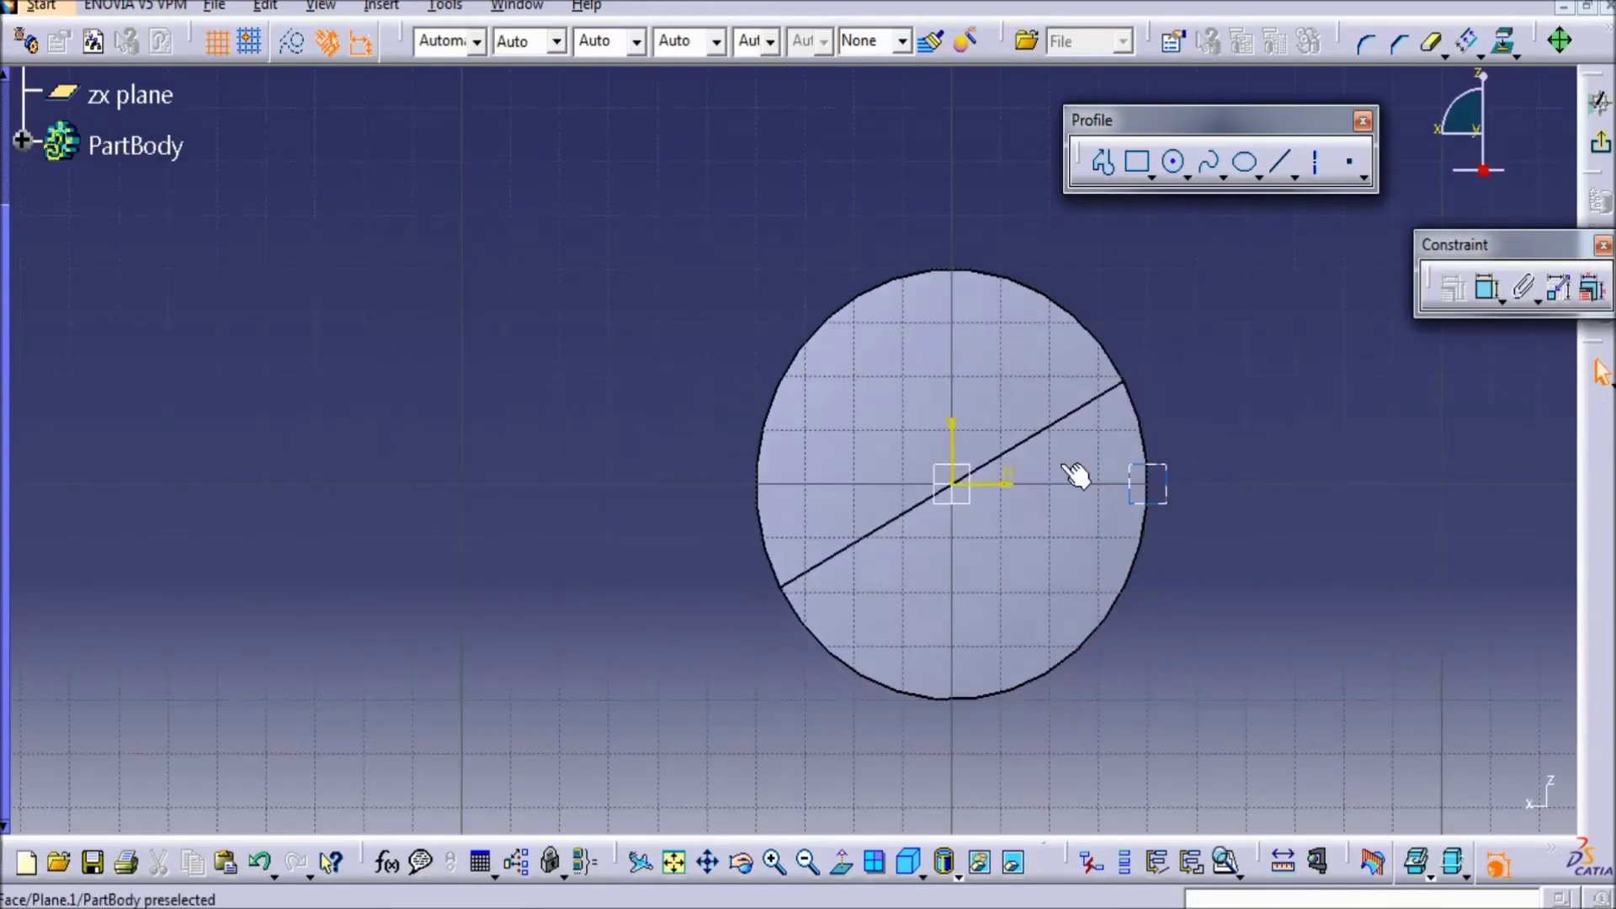
{"action": "mouse_move", "coordinate": [1076, 475]}
{"action": "middle_mouse_down"}
{"action": "mouse_move", "coordinate": [986, 332]}
{"action": "mouse_move", "coordinate": [1062, 453]}
{"action": "mouse_move", "coordinate": [673, 349]}
{"action": "mouse_move", "coordinate": [797, 386]}
{"action": "mouse_move", "coordinate": [800, 461]}
{"action": "middle_mouse_up"}
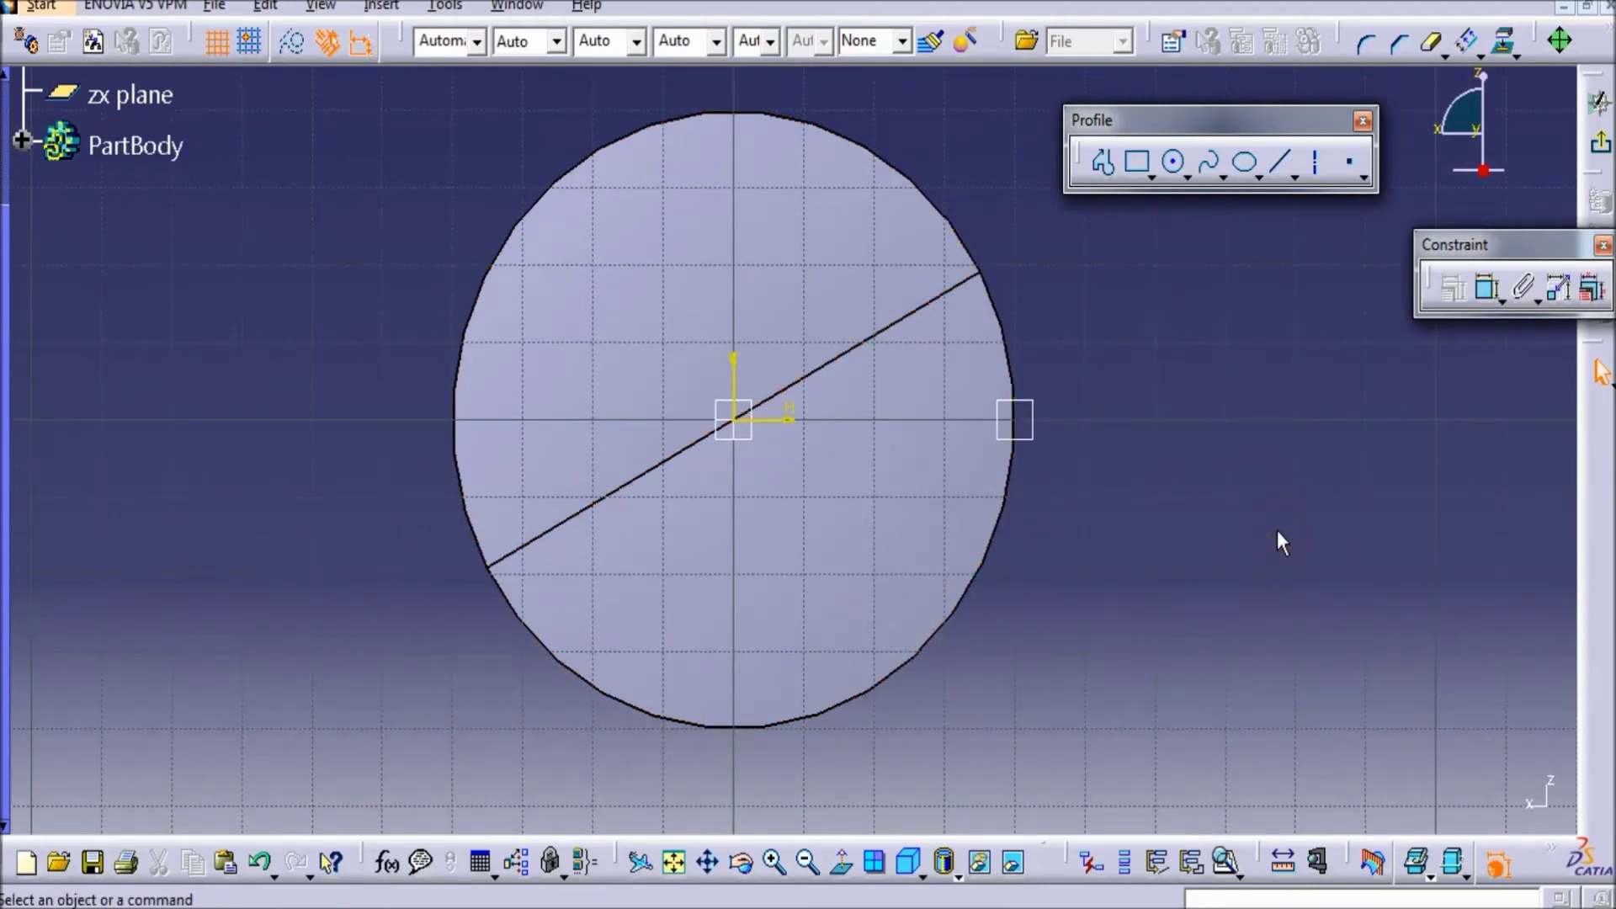
{"action": "middle_click_drag", "start_coordinate": [1223, 451], "coordinate": [432, 435]}
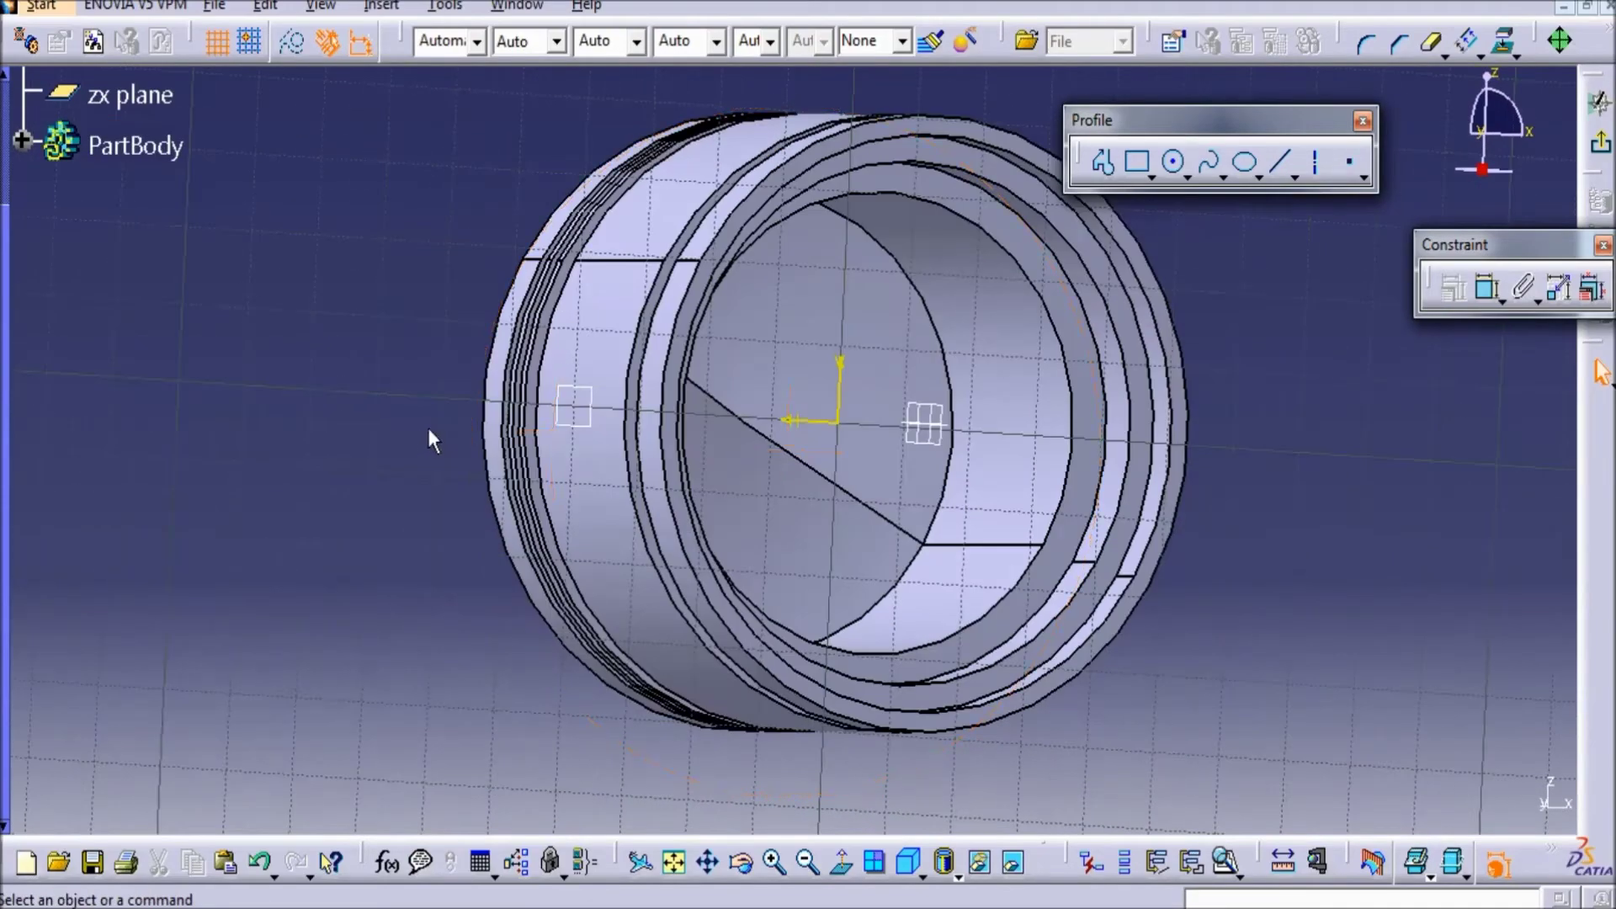
{"action": "left_click", "coordinate": [1128, 256]}
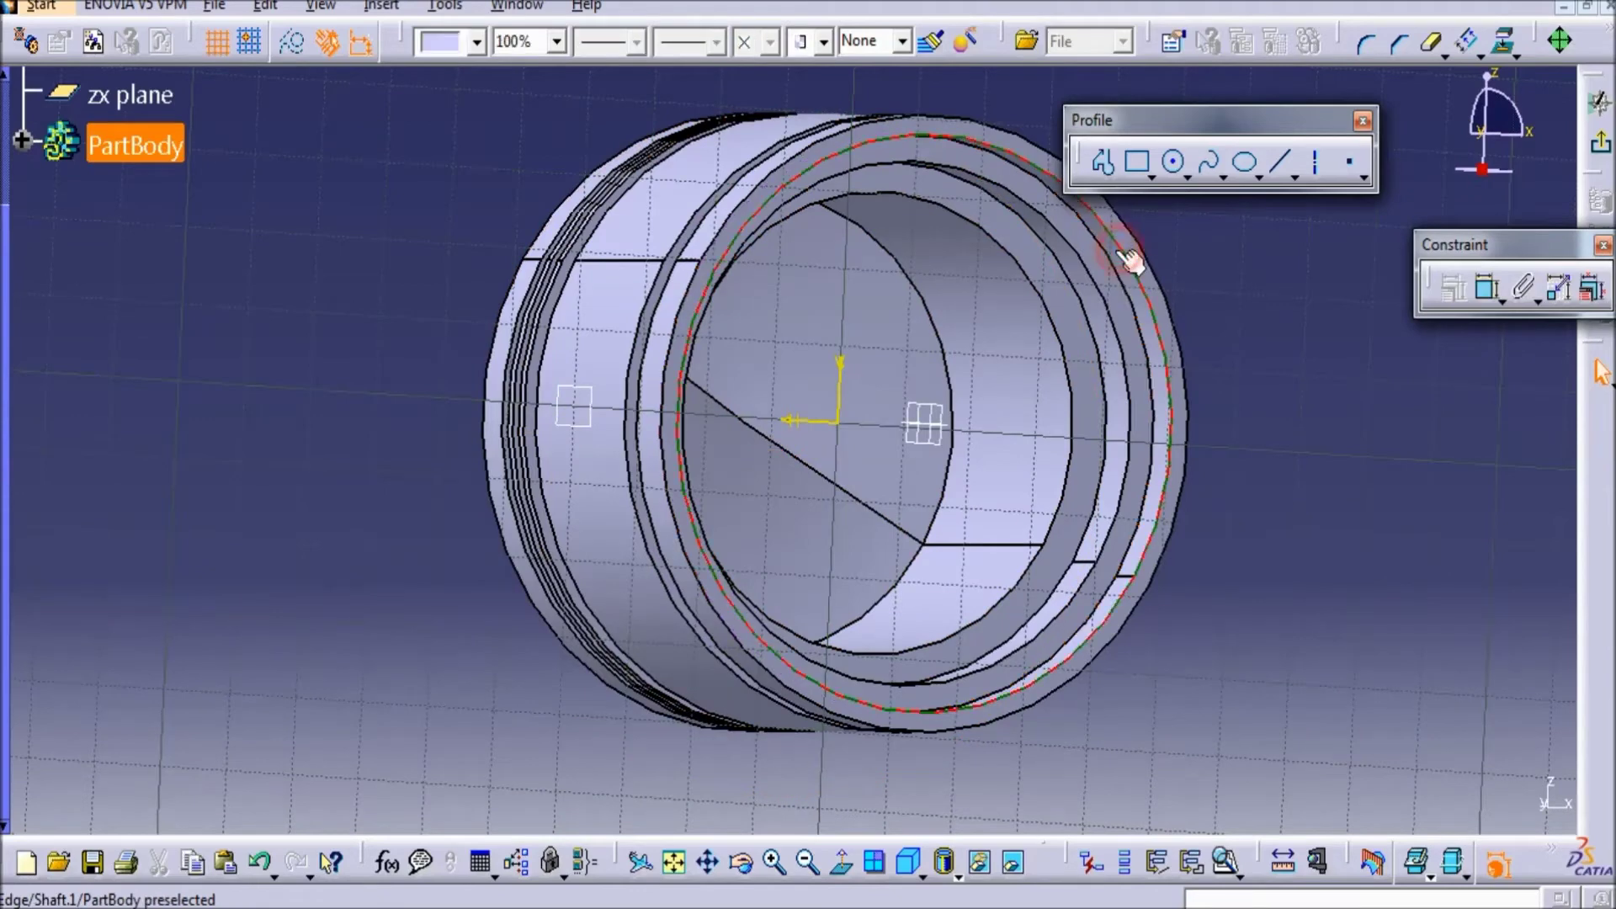
{"action": "left_click", "coordinate": [1505, 44]}
{"action": "left_click", "coordinate": [292, 42]}
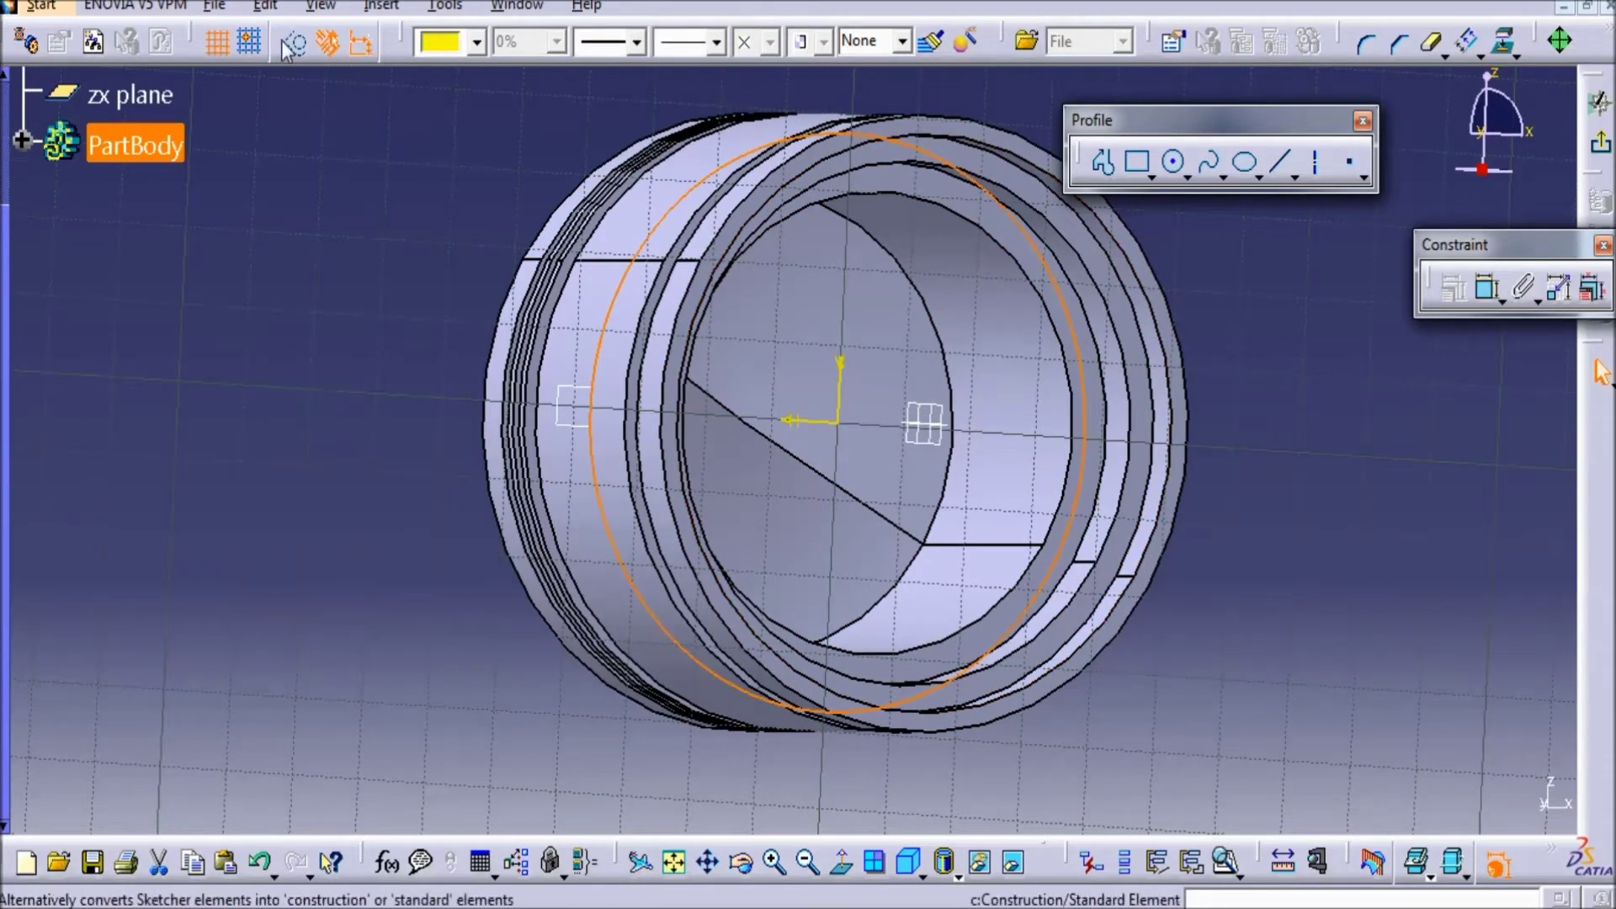
{"action": "left_click", "coordinate": [301, 131]}
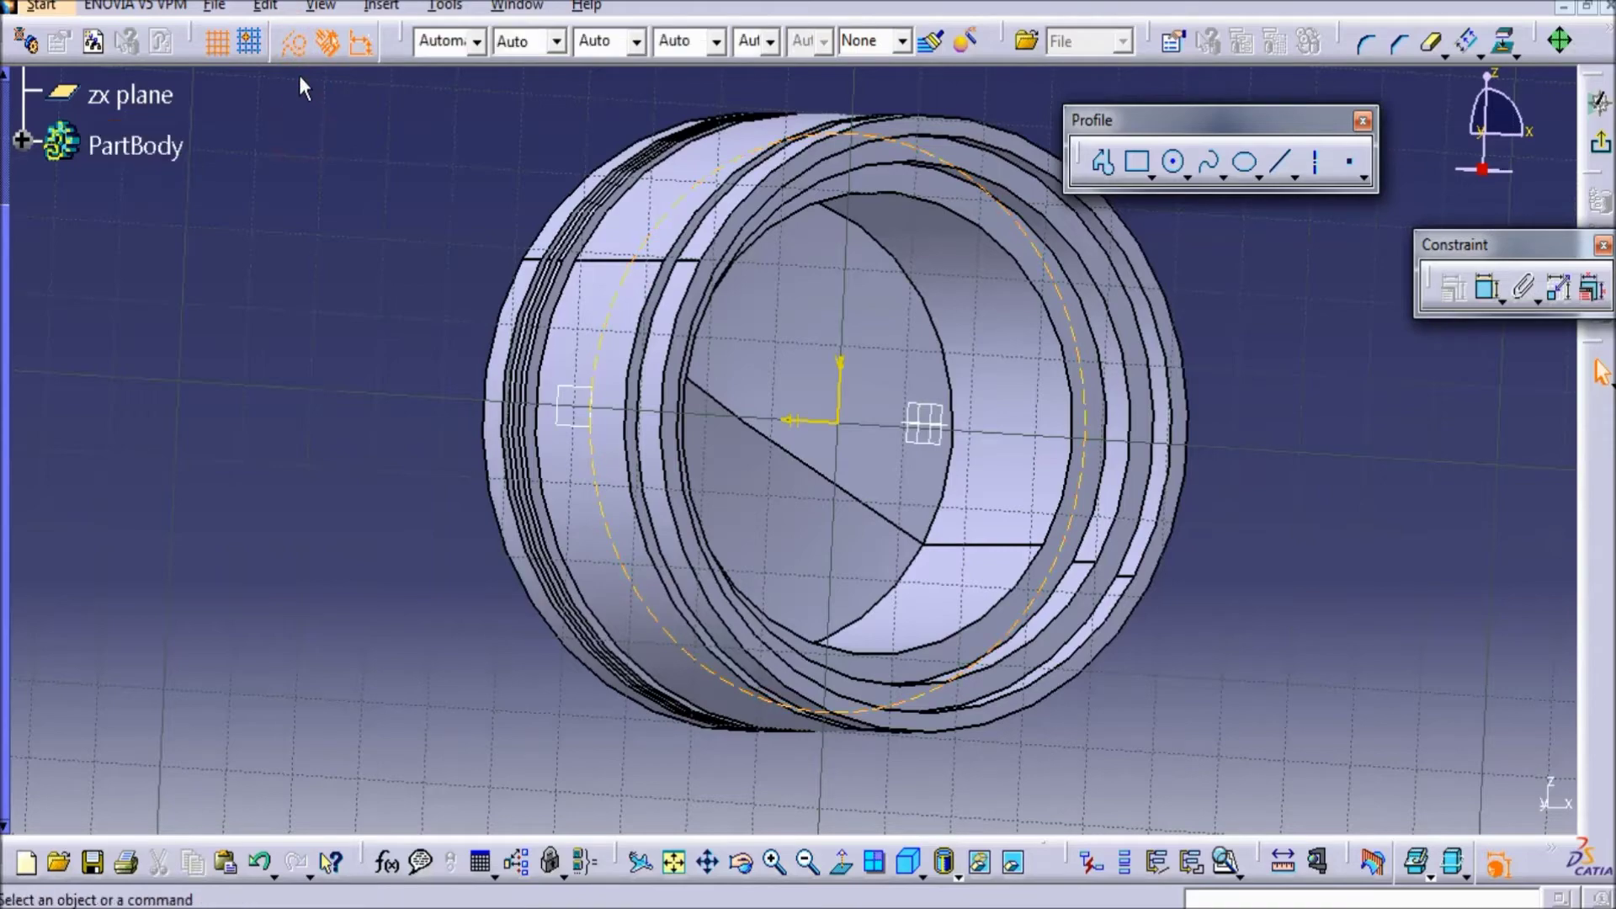
- Sketch a slightly sloped line about 20 mm long below the horizontal axis, running inward from the projected circle
{"action": "left_click", "coordinate": [842, 864]}
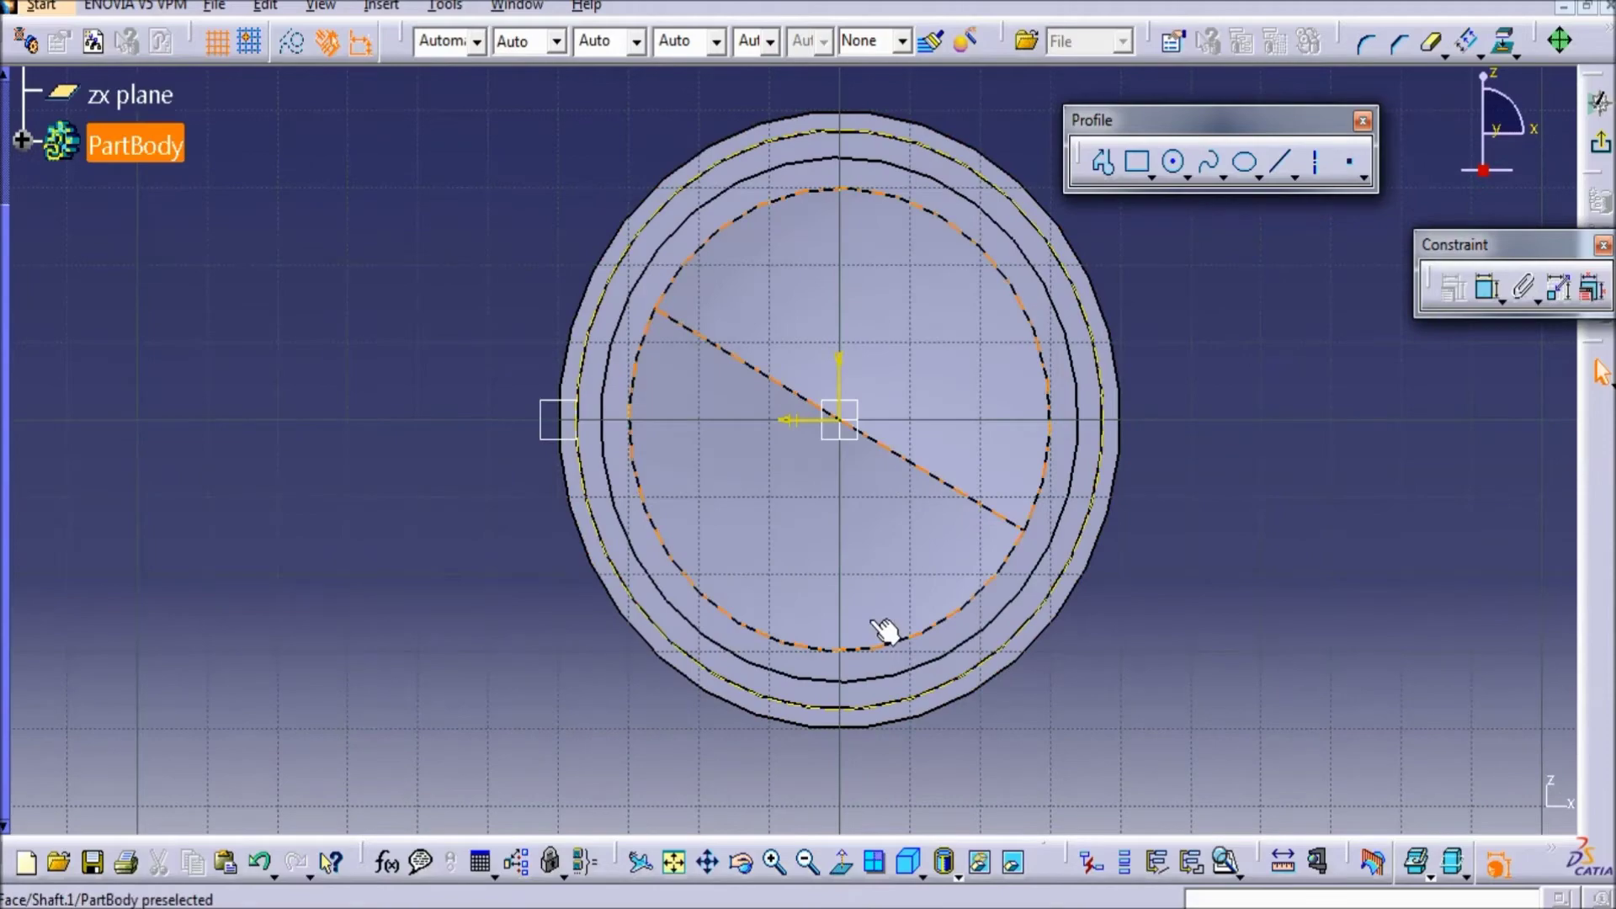
{"action": "left_click", "coordinate": [842, 863]}
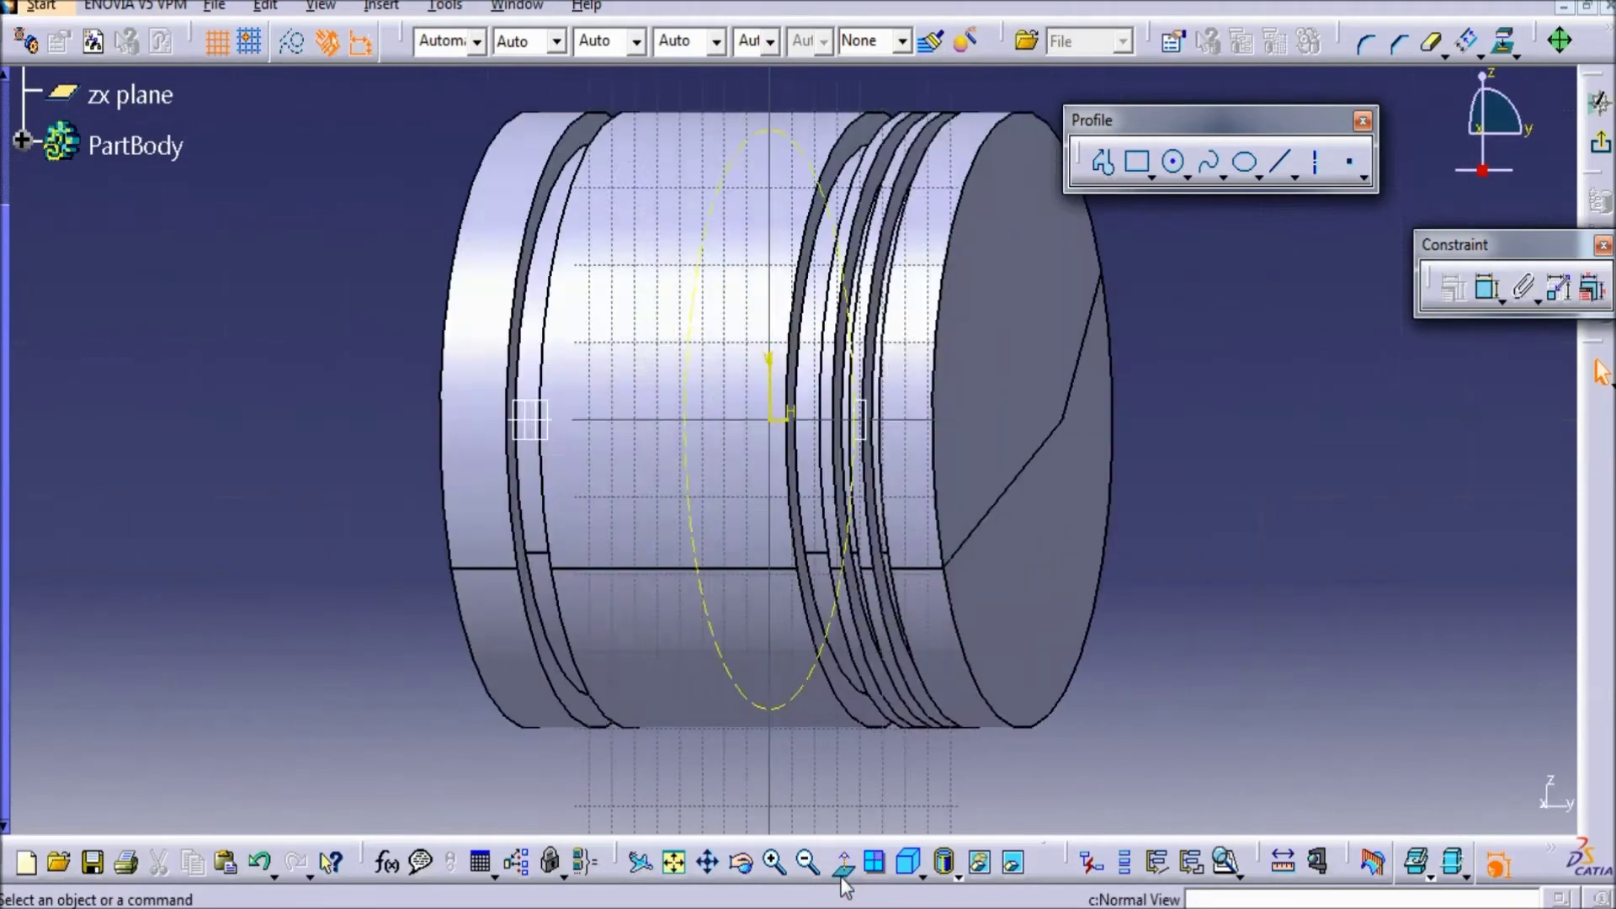
{"action": "mouse_move", "coordinate": [912, 648]}
{"action": "middle_mouse_down"}
{"action": "mouse_move", "coordinate": [931, 589]}
{"action": "mouse_move", "coordinate": [595, 614]}
{"action": "mouse_move", "coordinate": [585, 662]}
{"action": "middle_mouse_up"}
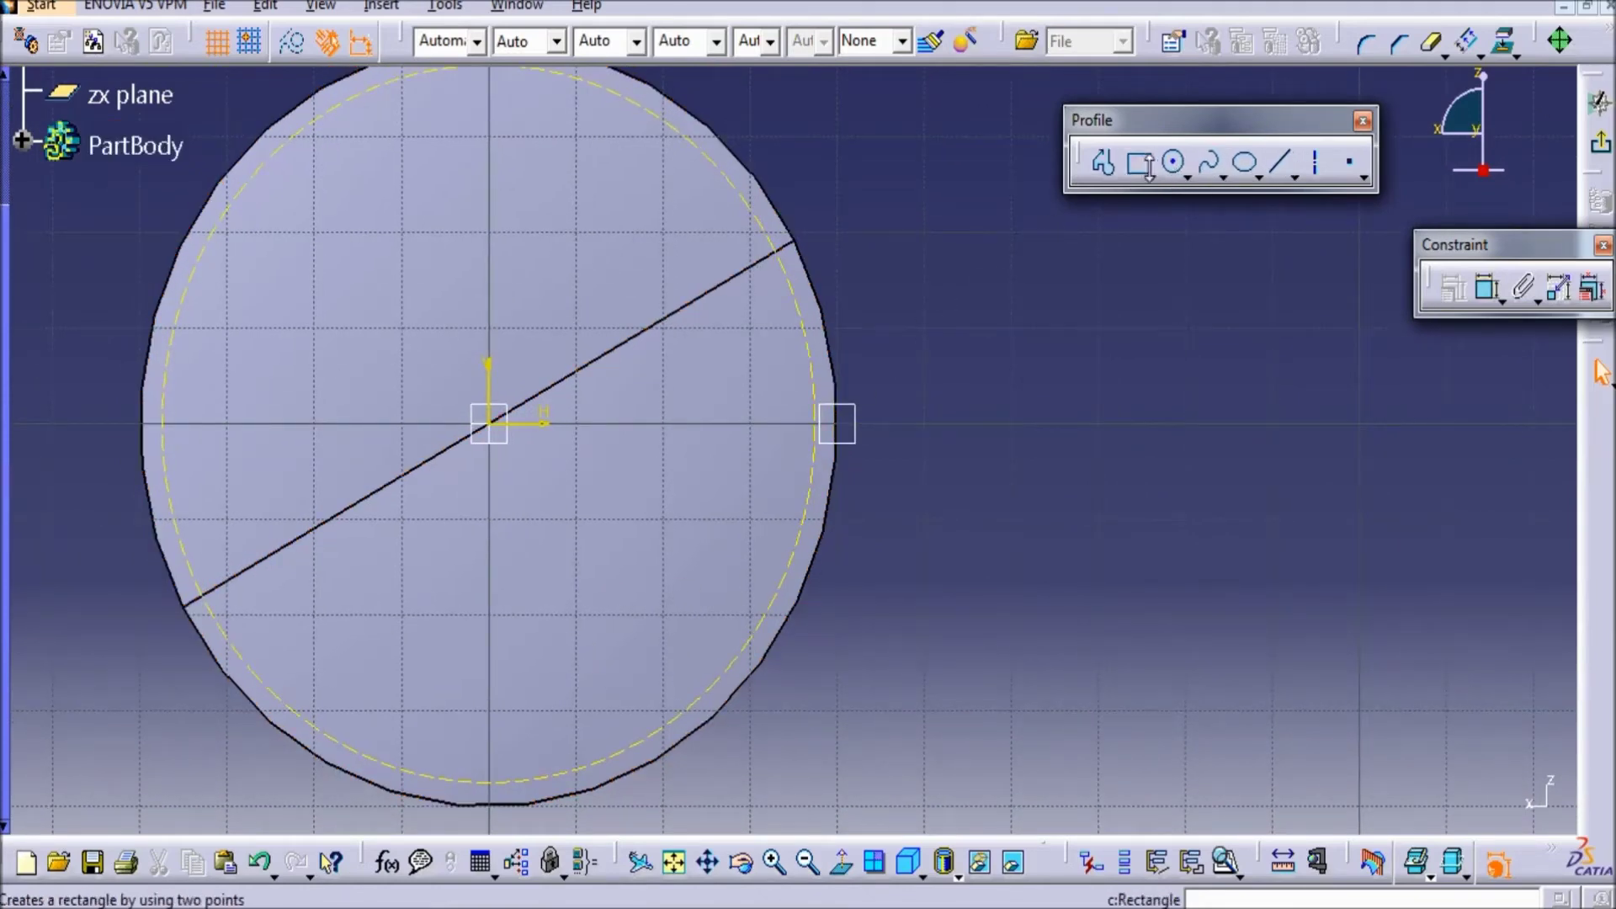
{"action": "left_click", "coordinate": [1282, 162]}
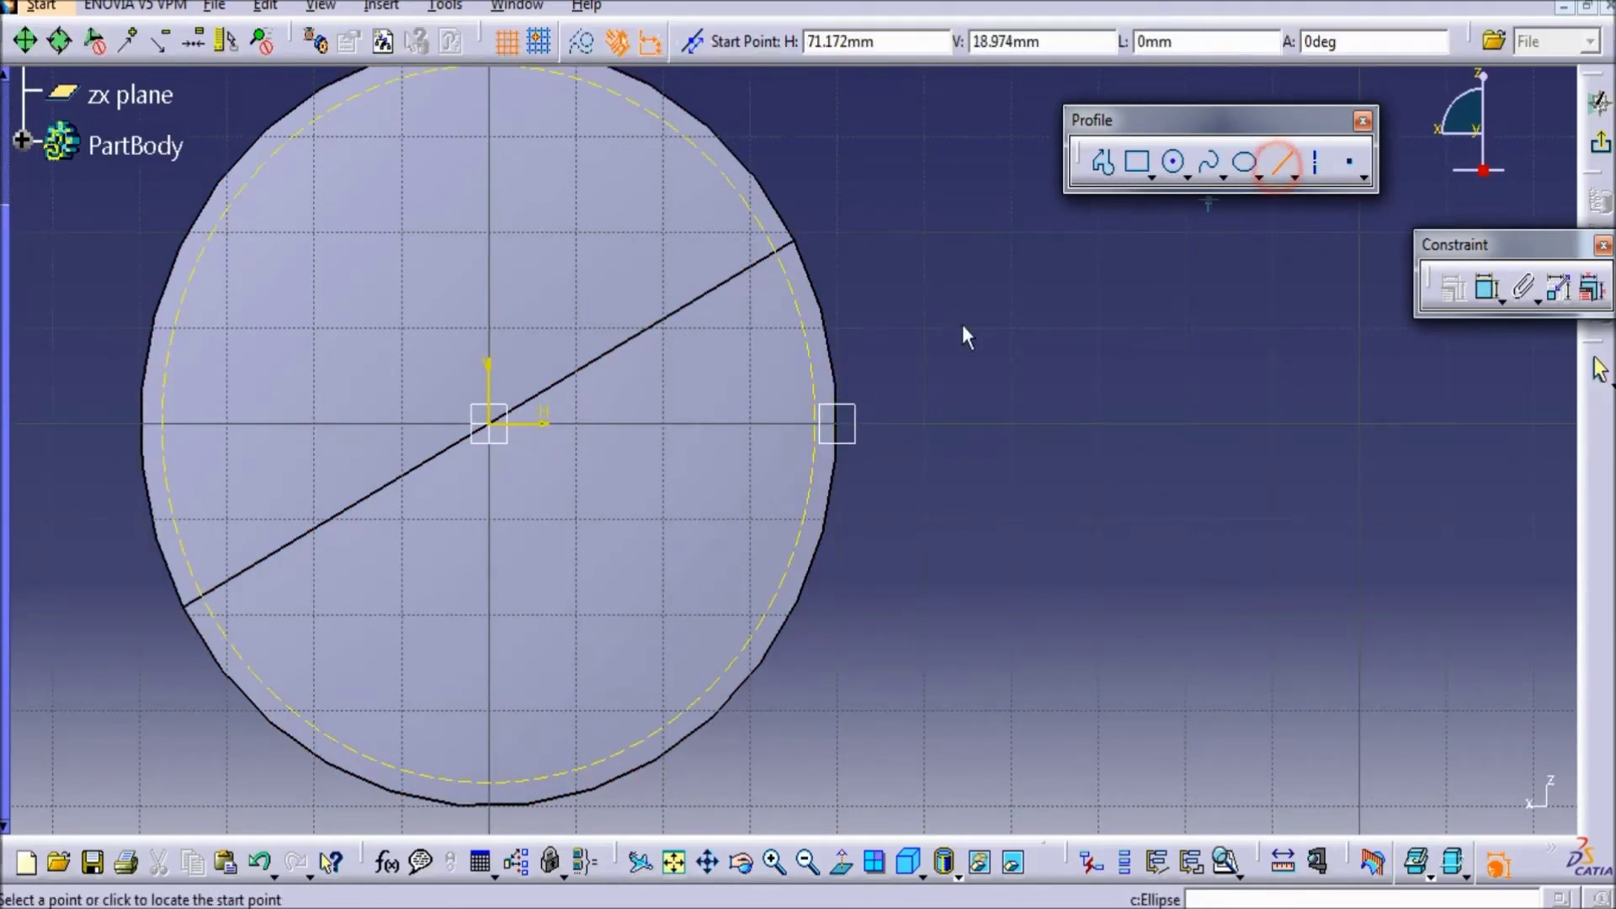
{"action": "left_click", "coordinate": [809, 492]}
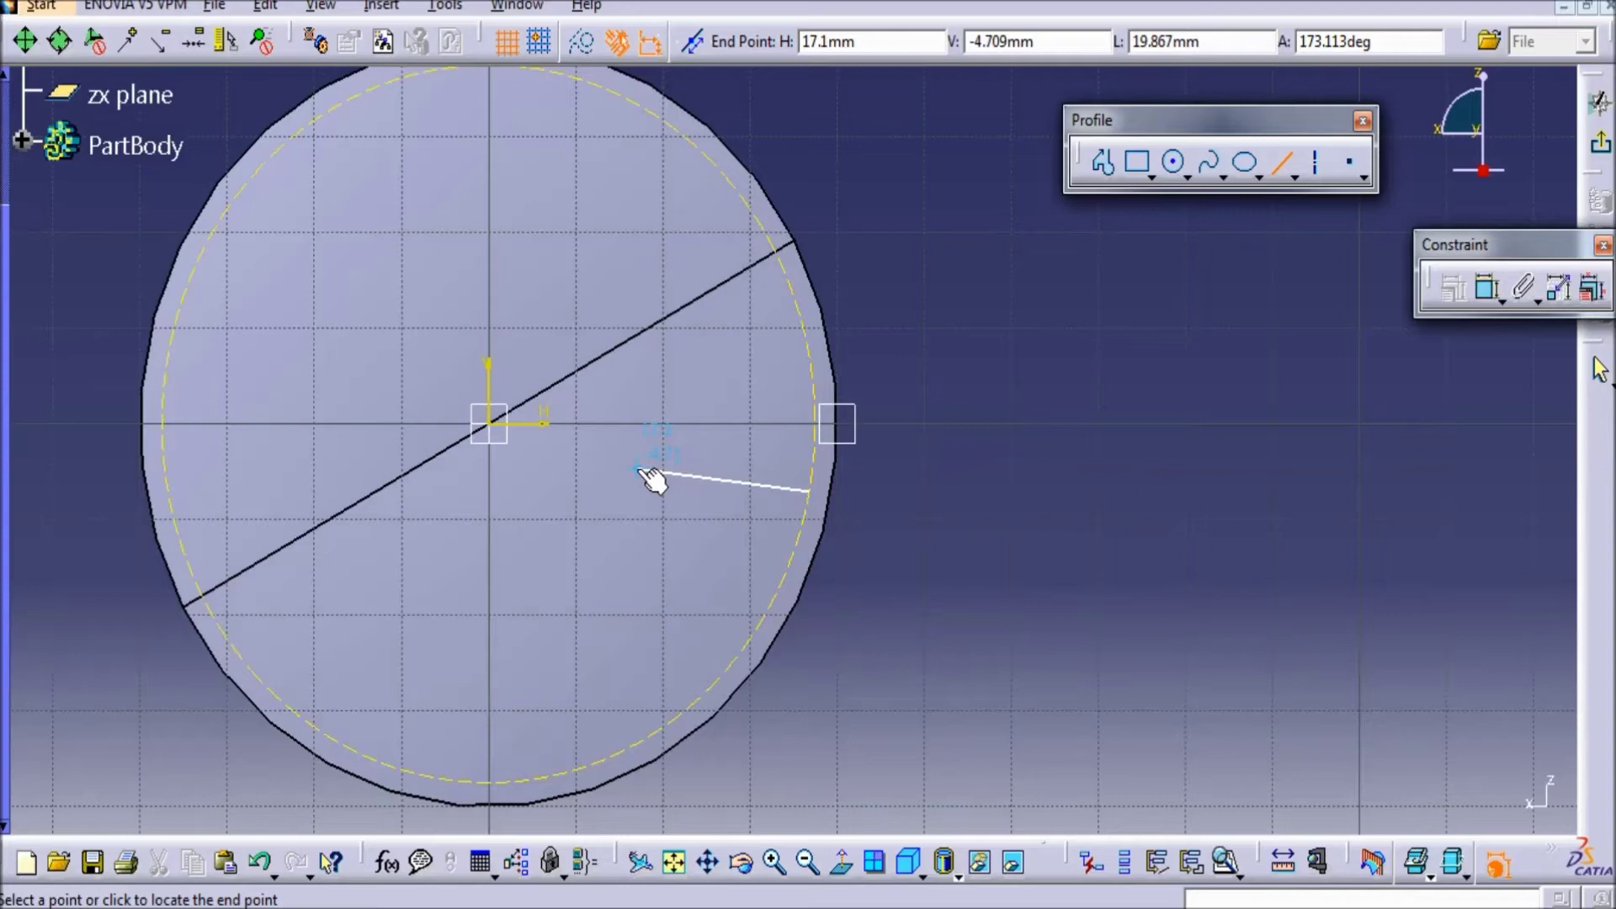
{"action": "left_click", "coordinate": [640, 470]}
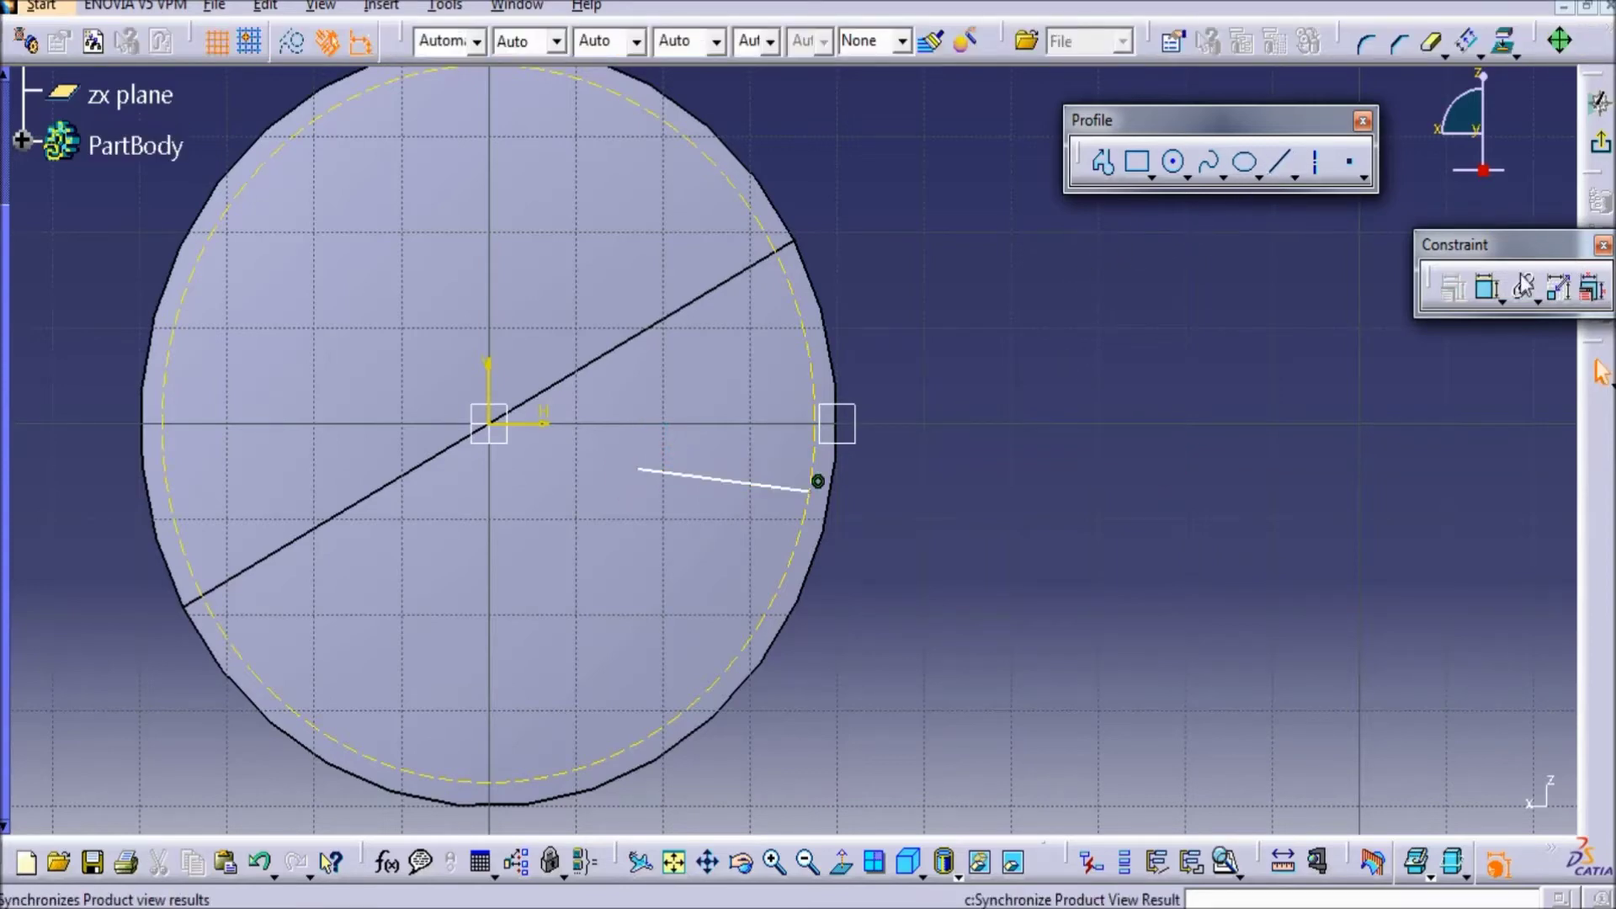
- Constrain the line's outer endpoint on the circle to 15 mm from the horizontal axis
{"action": "left_click", "coordinate": [1486, 291]}
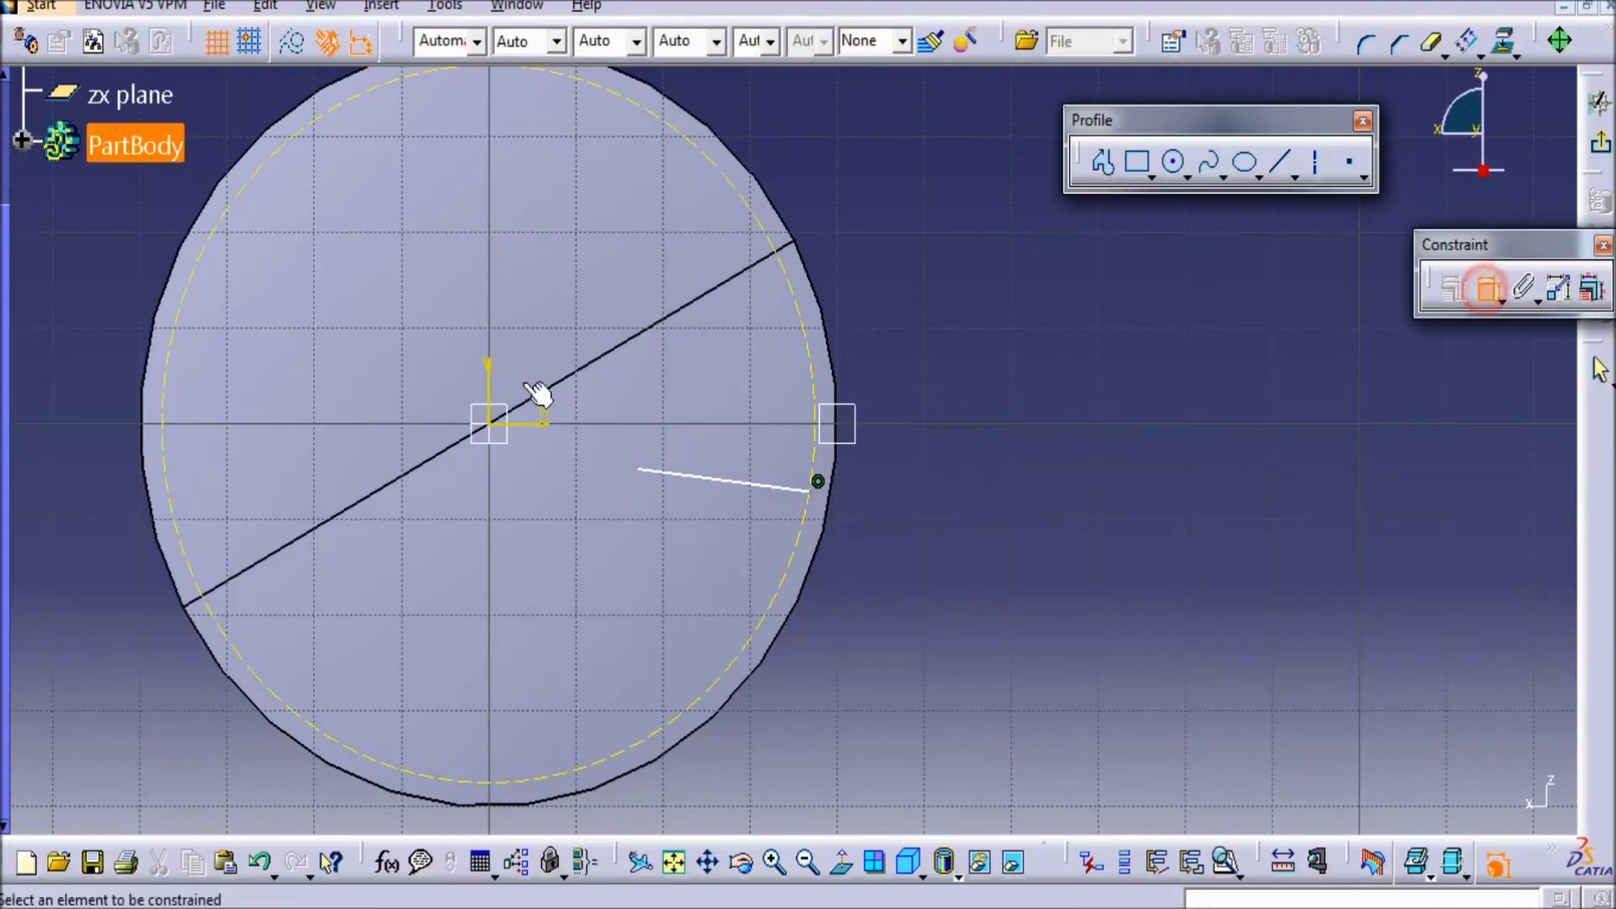
{"action": "left_click", "coordinate": [543, 428]}
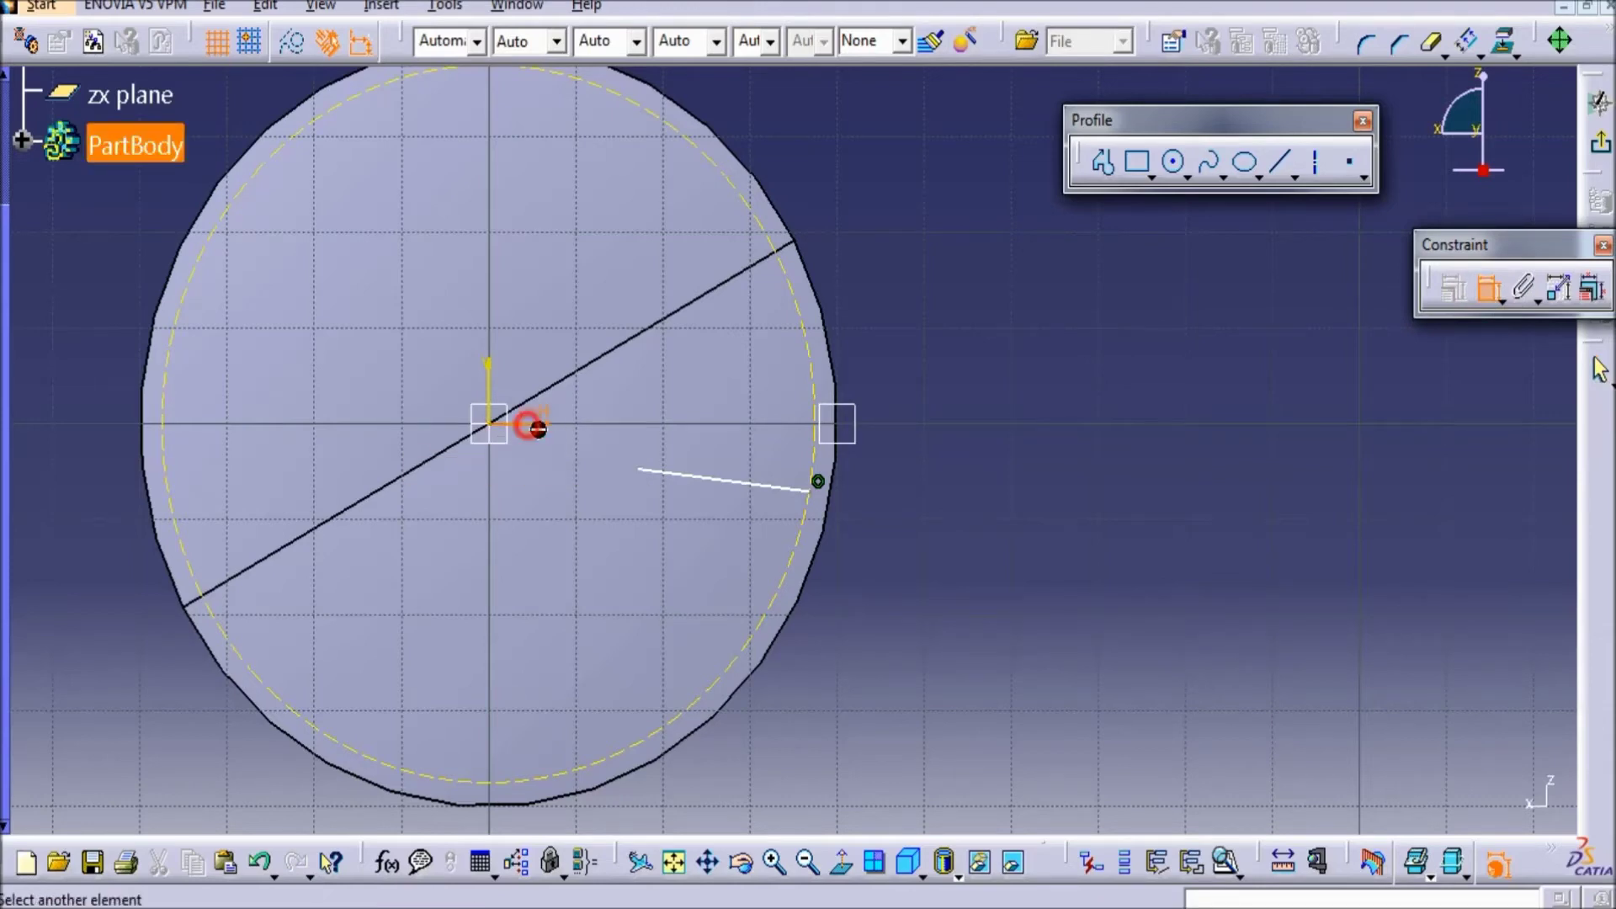
{"action": "left_click", "coordinate": [817, 489]}
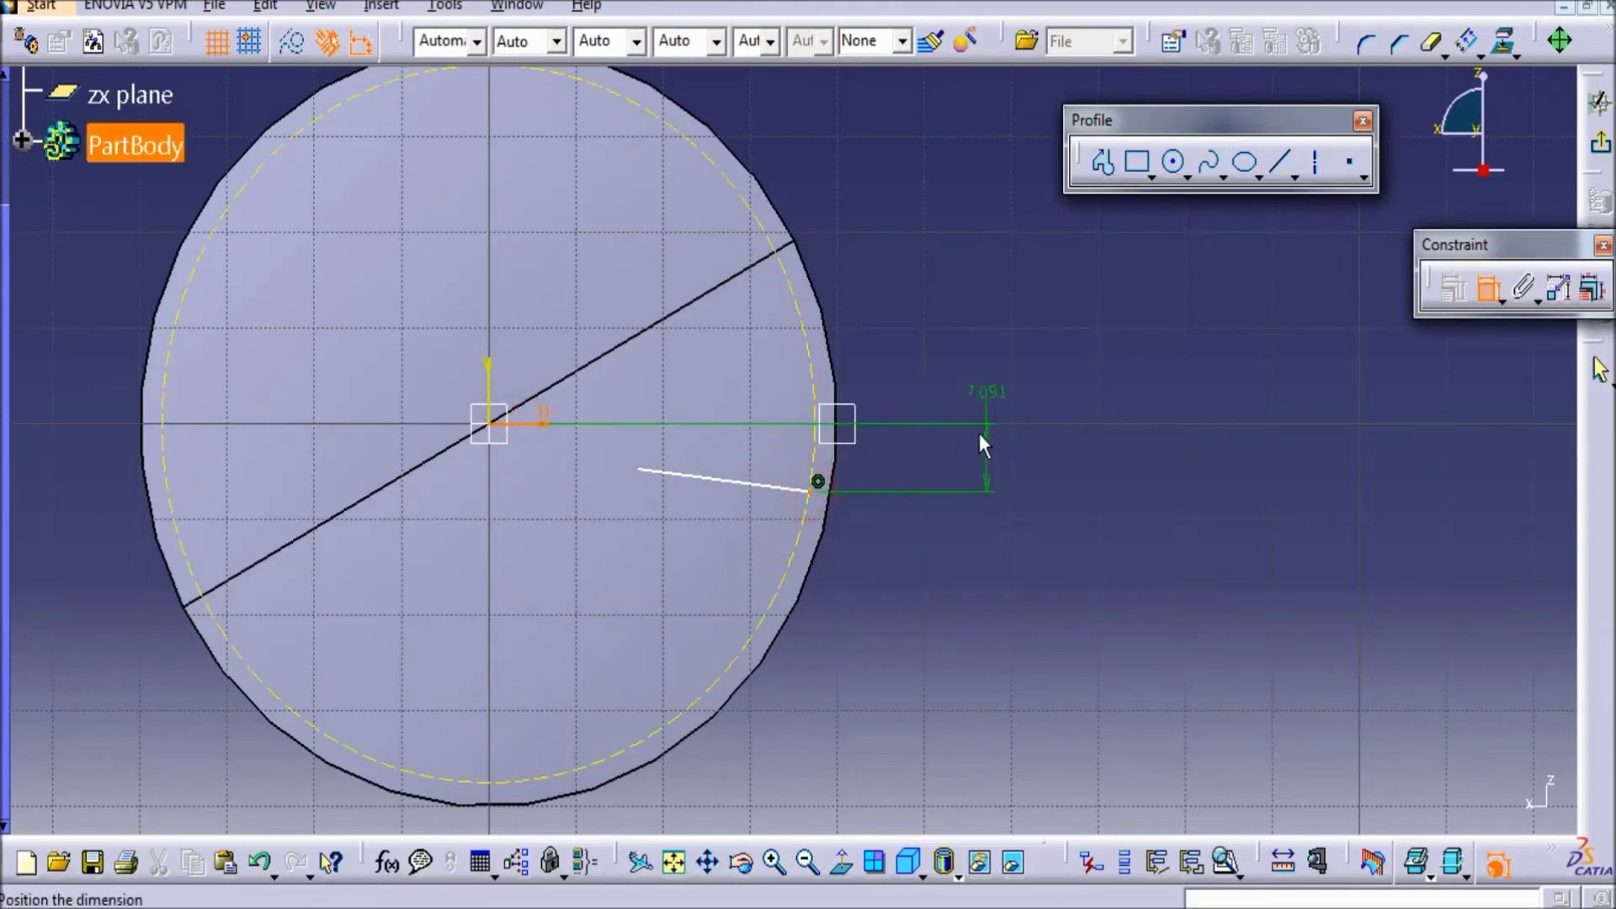
{"action": "left_click", "coordinate": [980, 467]}
{"action": "double_click", "coordinate": [982, 467]}
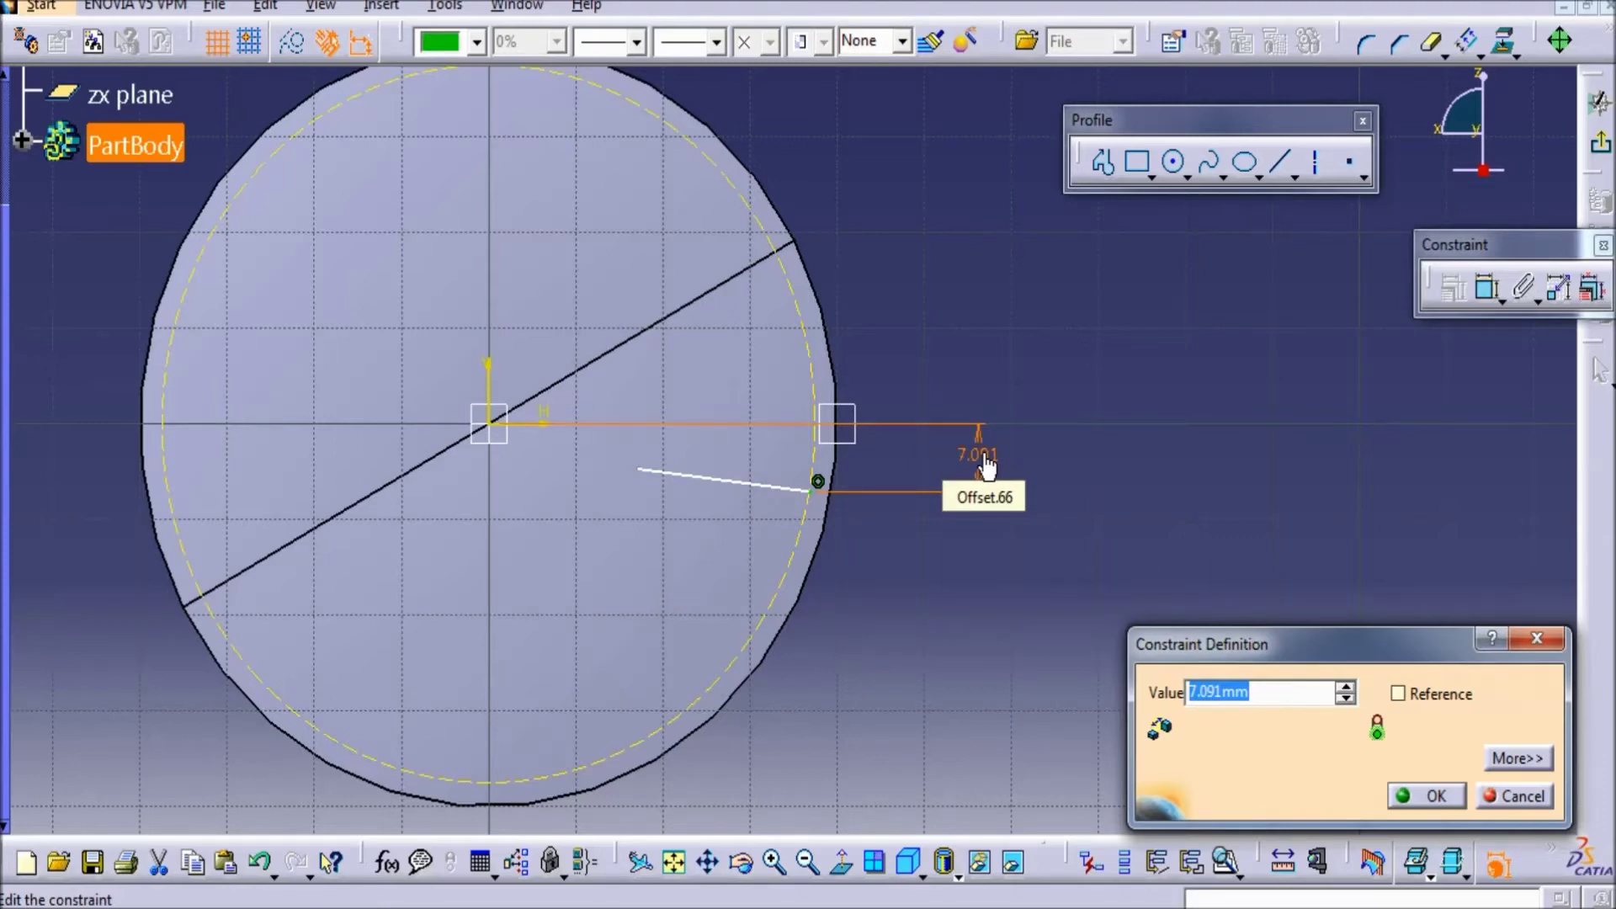
{"action": "type", "text": "15"}
{"action": "key", "text": "Return"}
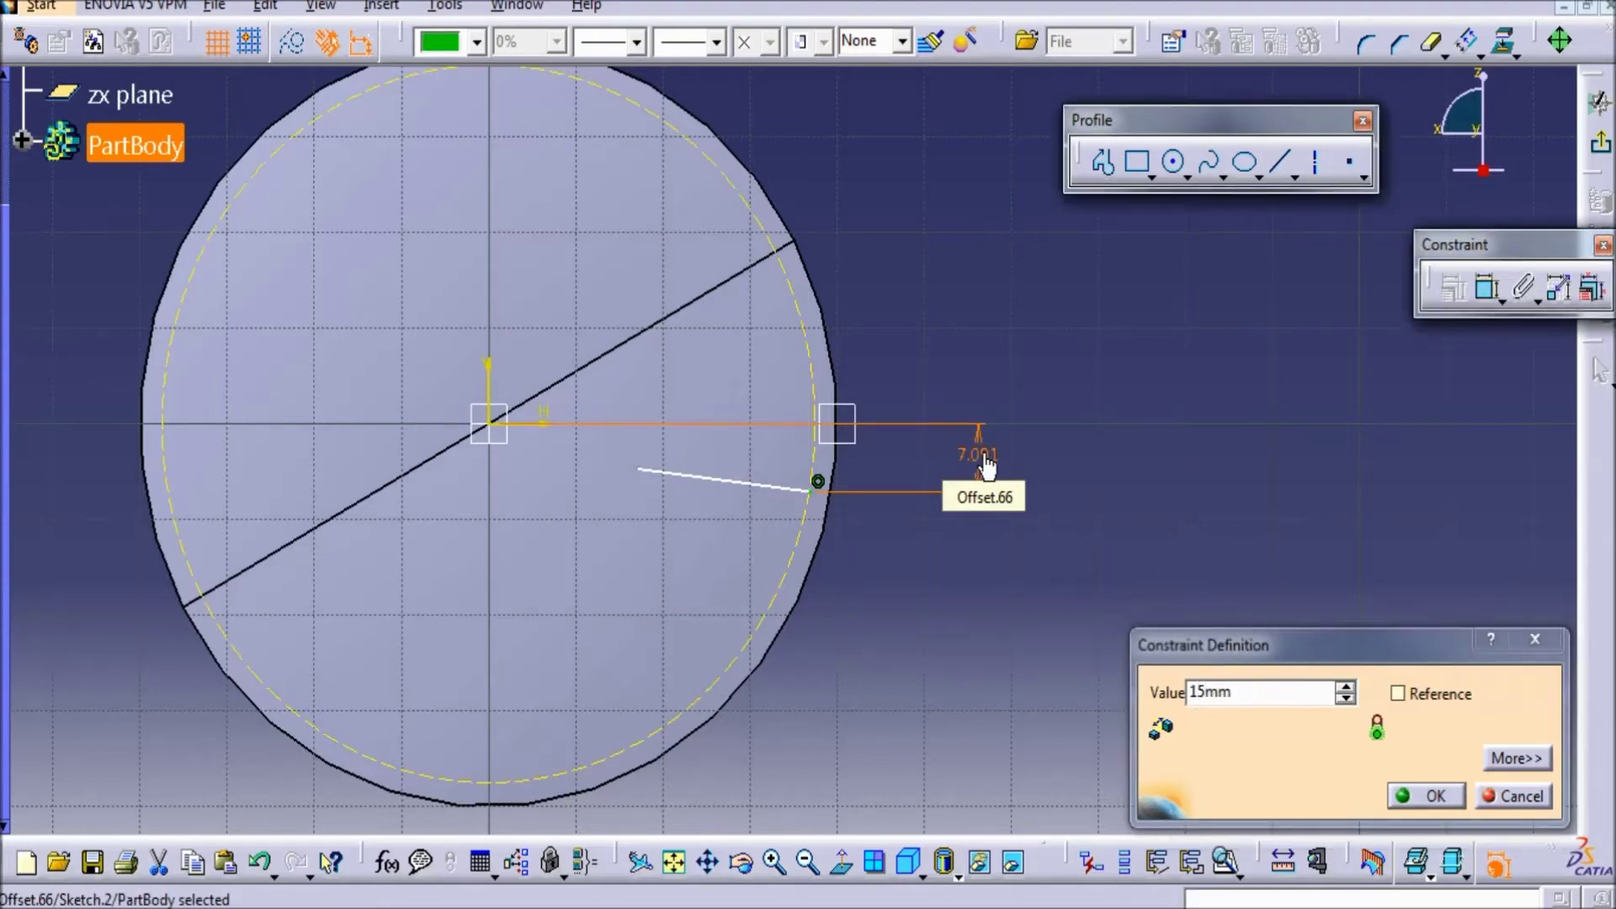
{"action": "left_click", "coordinate": [1183, 431]}
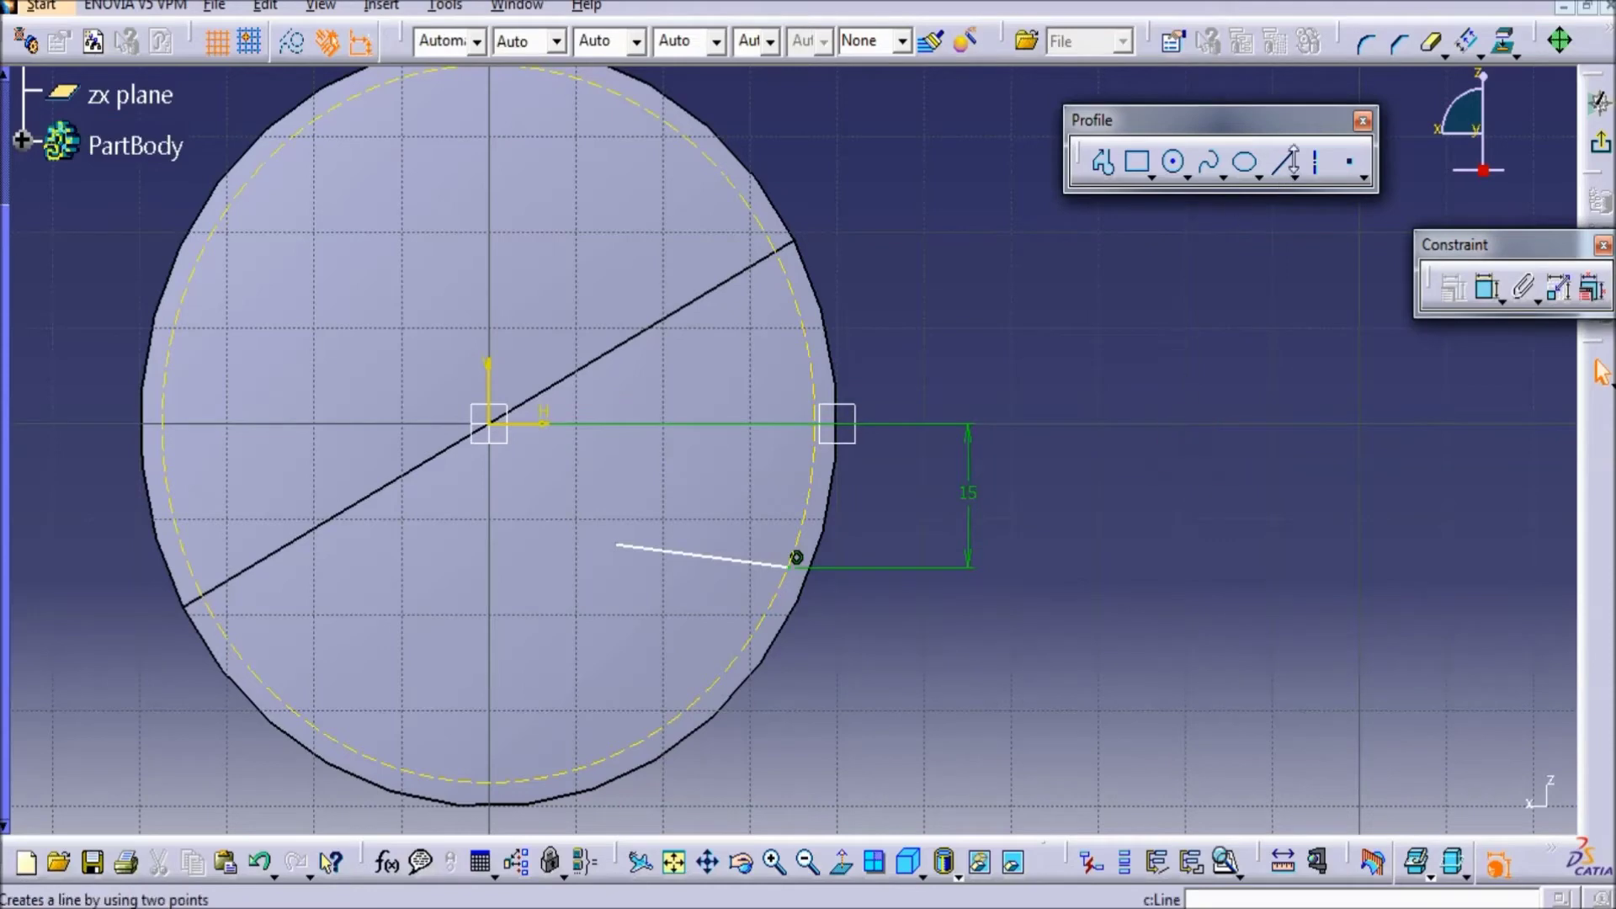
- Constrain the line's inner endpoint to 14 mm from the horizontal axis
{"action": "left_click", "coordinate": [1489, 291]}
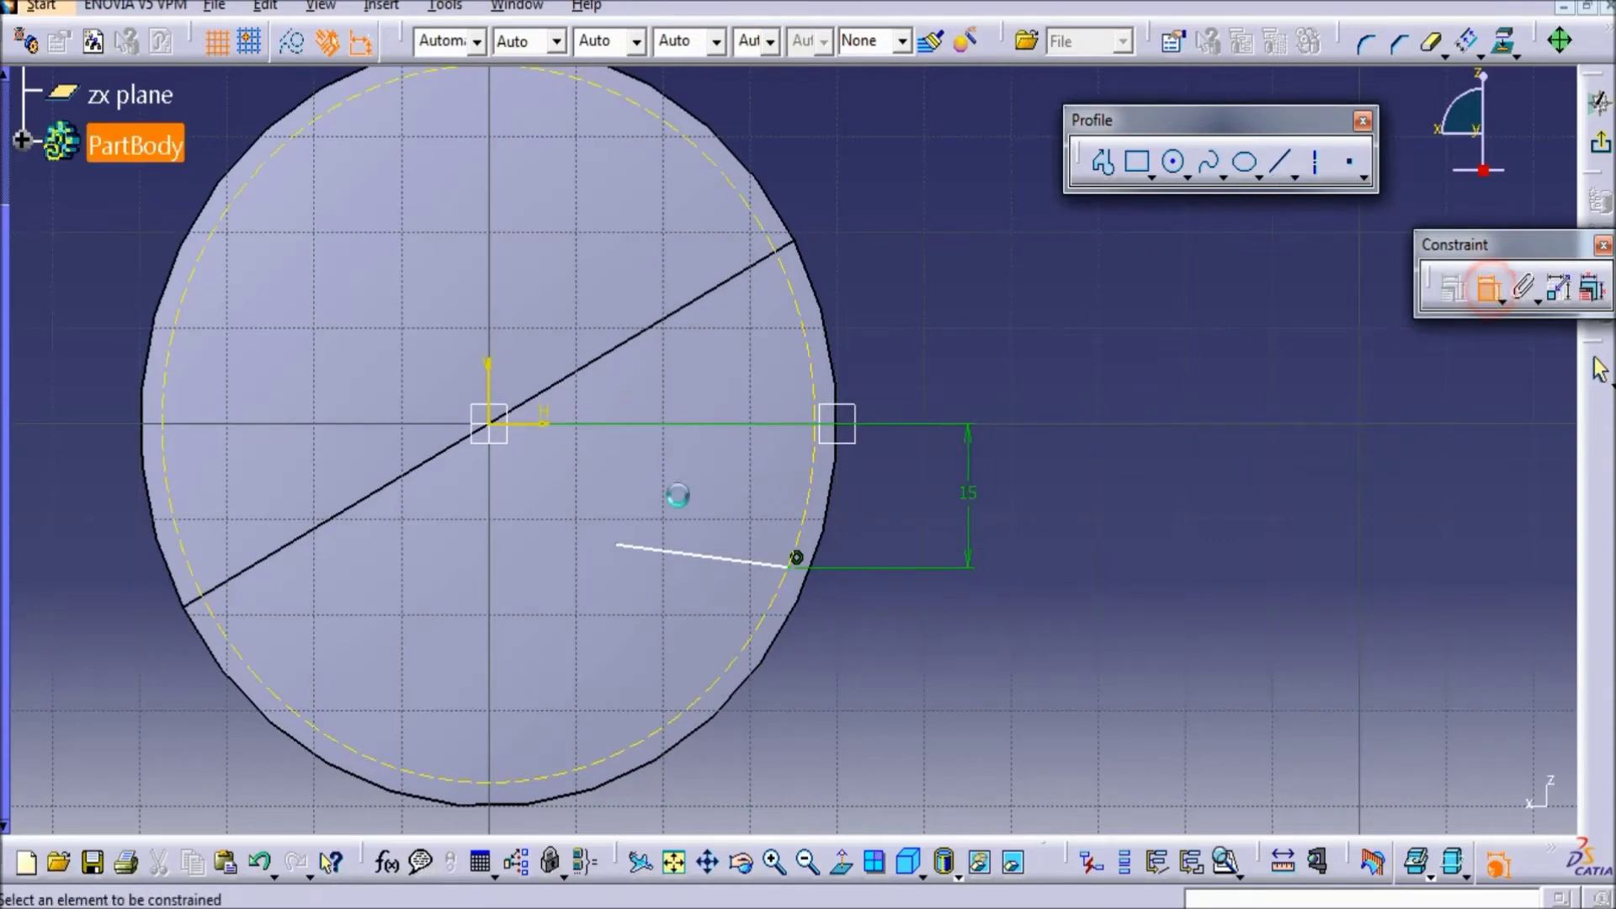
{"action": "left_click", "coordinate": [617, 545]}
{"action": "left_click", "coordinate": [537, 423]}
{"action": "left_click", "coordinate": [589, 495]}
{"action": "double_click", "coordinate": [583, 488]}
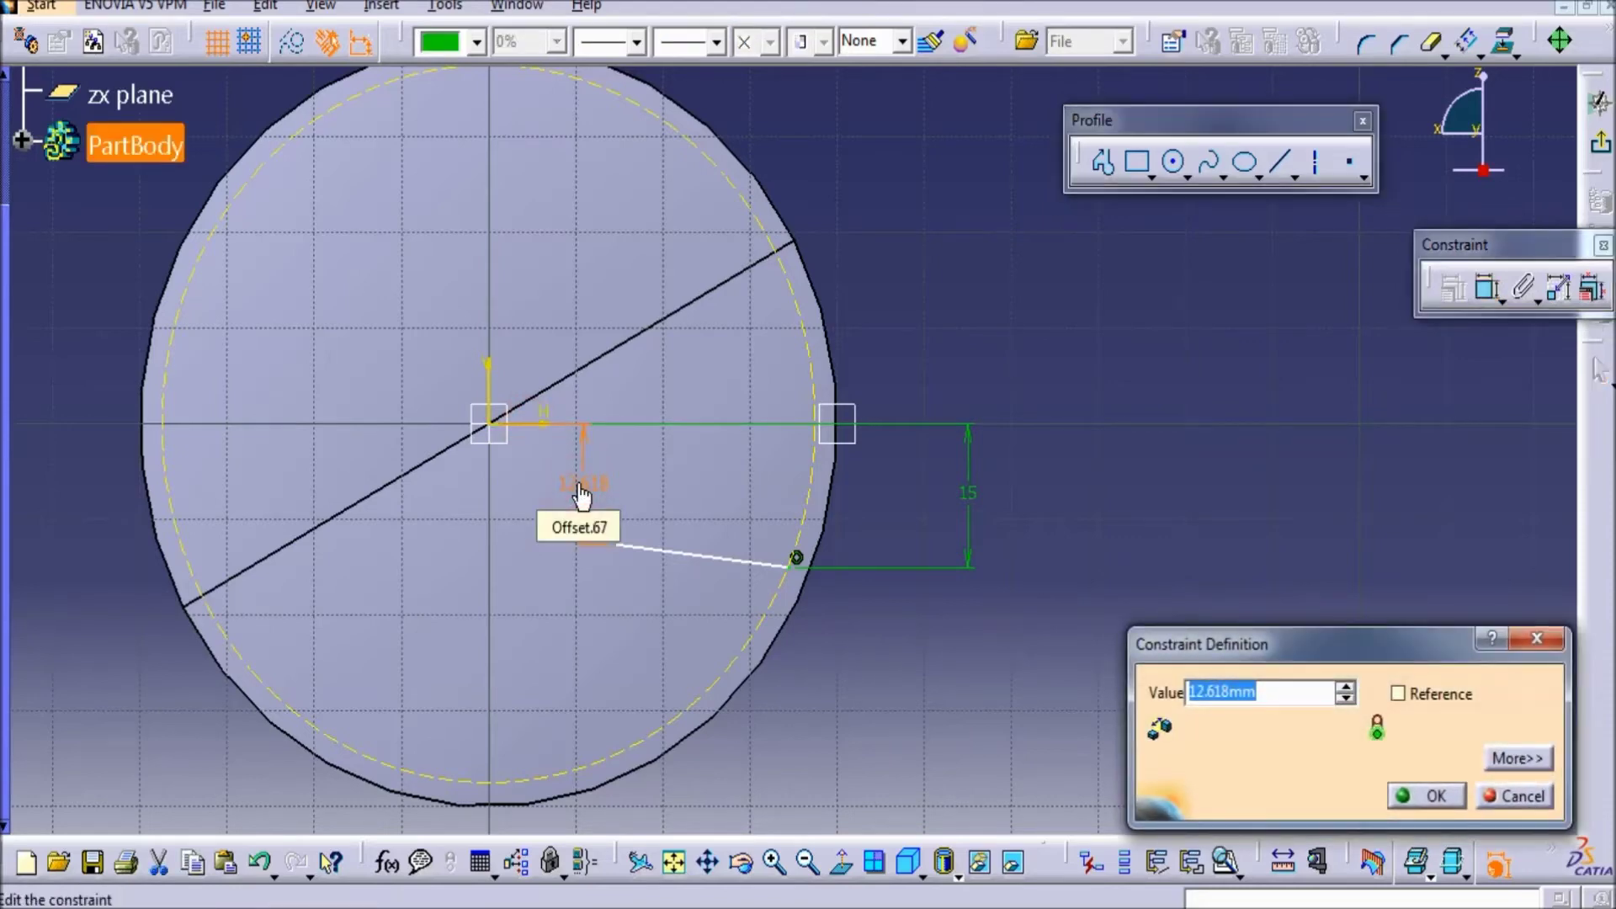
{"action": "type", "text": "14"}
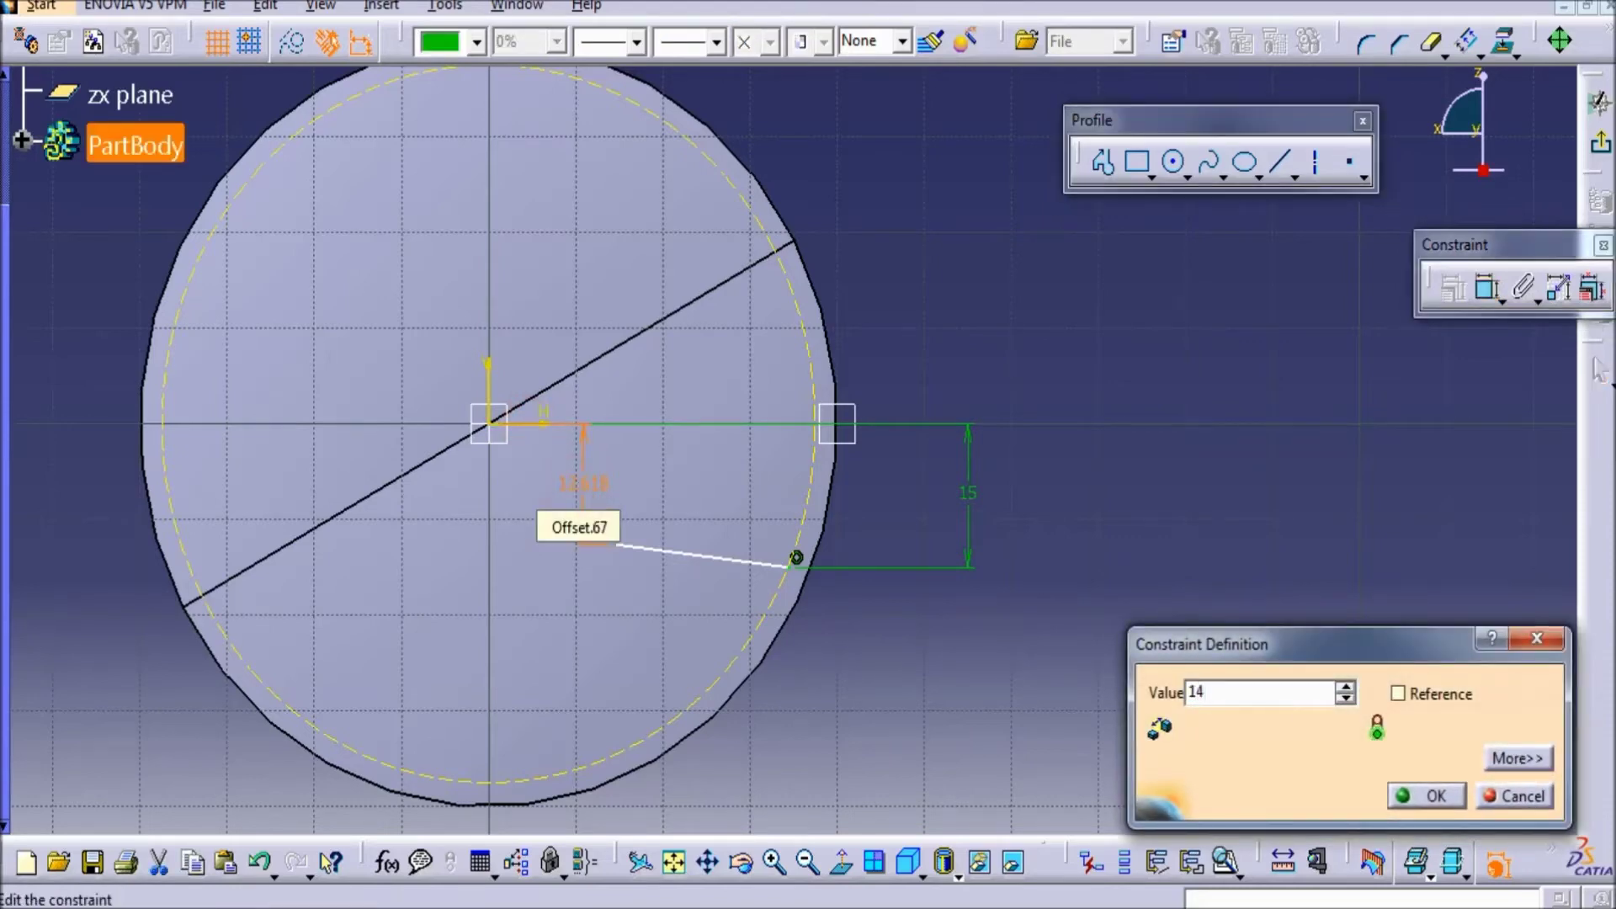
{"action": "key", "text": "Return"}
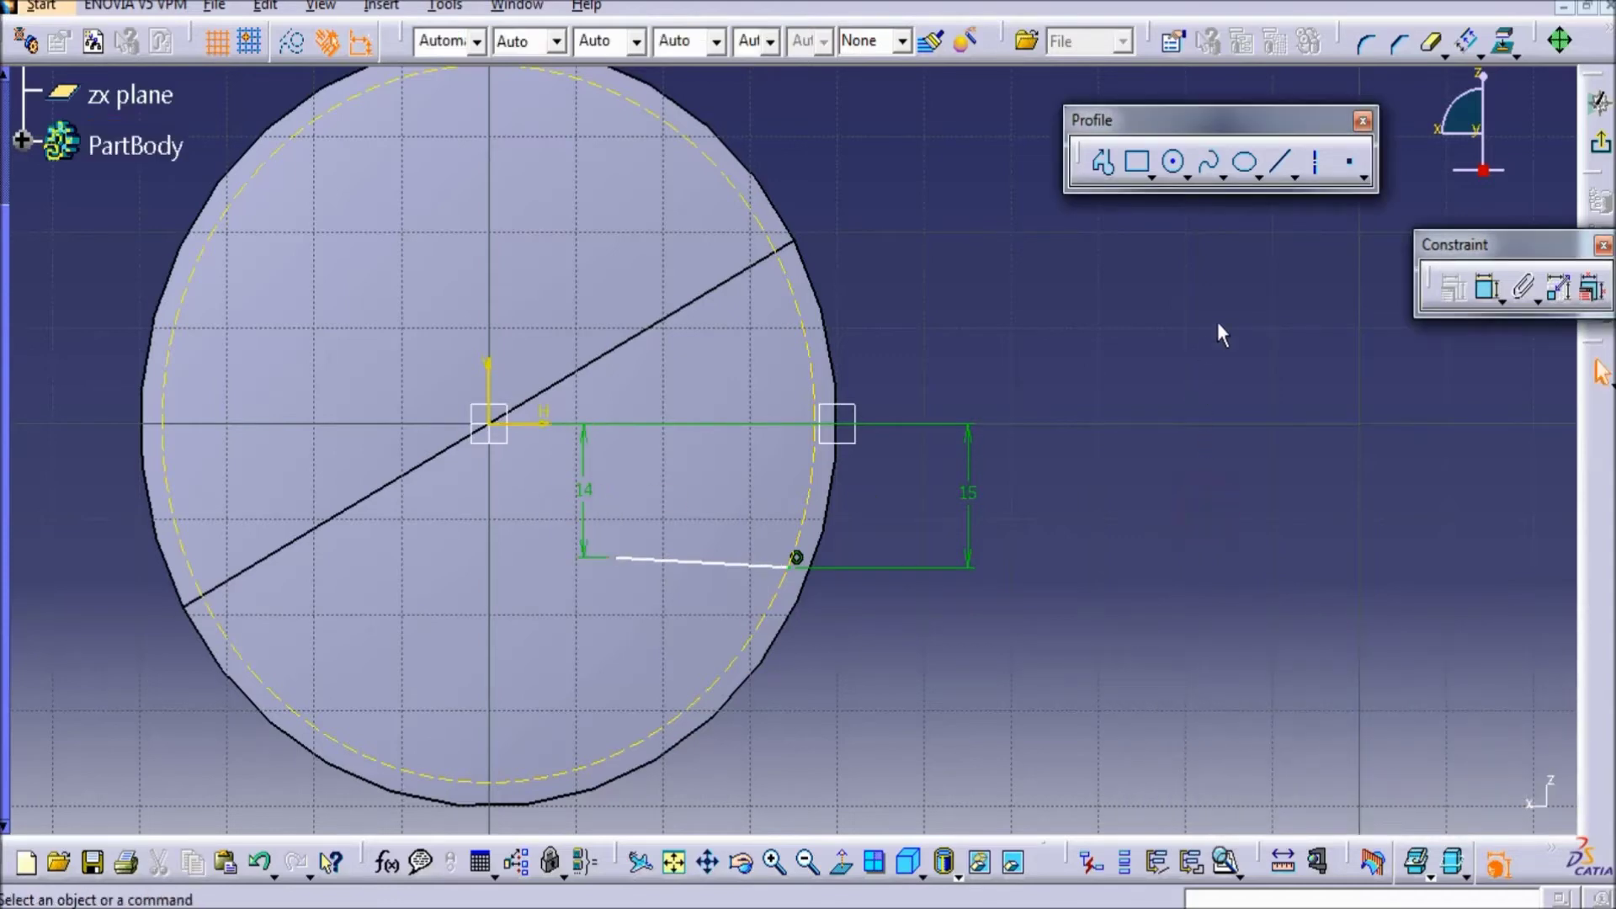
- Constrain the line's inner endpoint to 16.5 mm from the vertical axis
{"action": "left_click", "coordinate": [1487, 288]}
{"action": "left_click", "coordinate": [618, 559]}
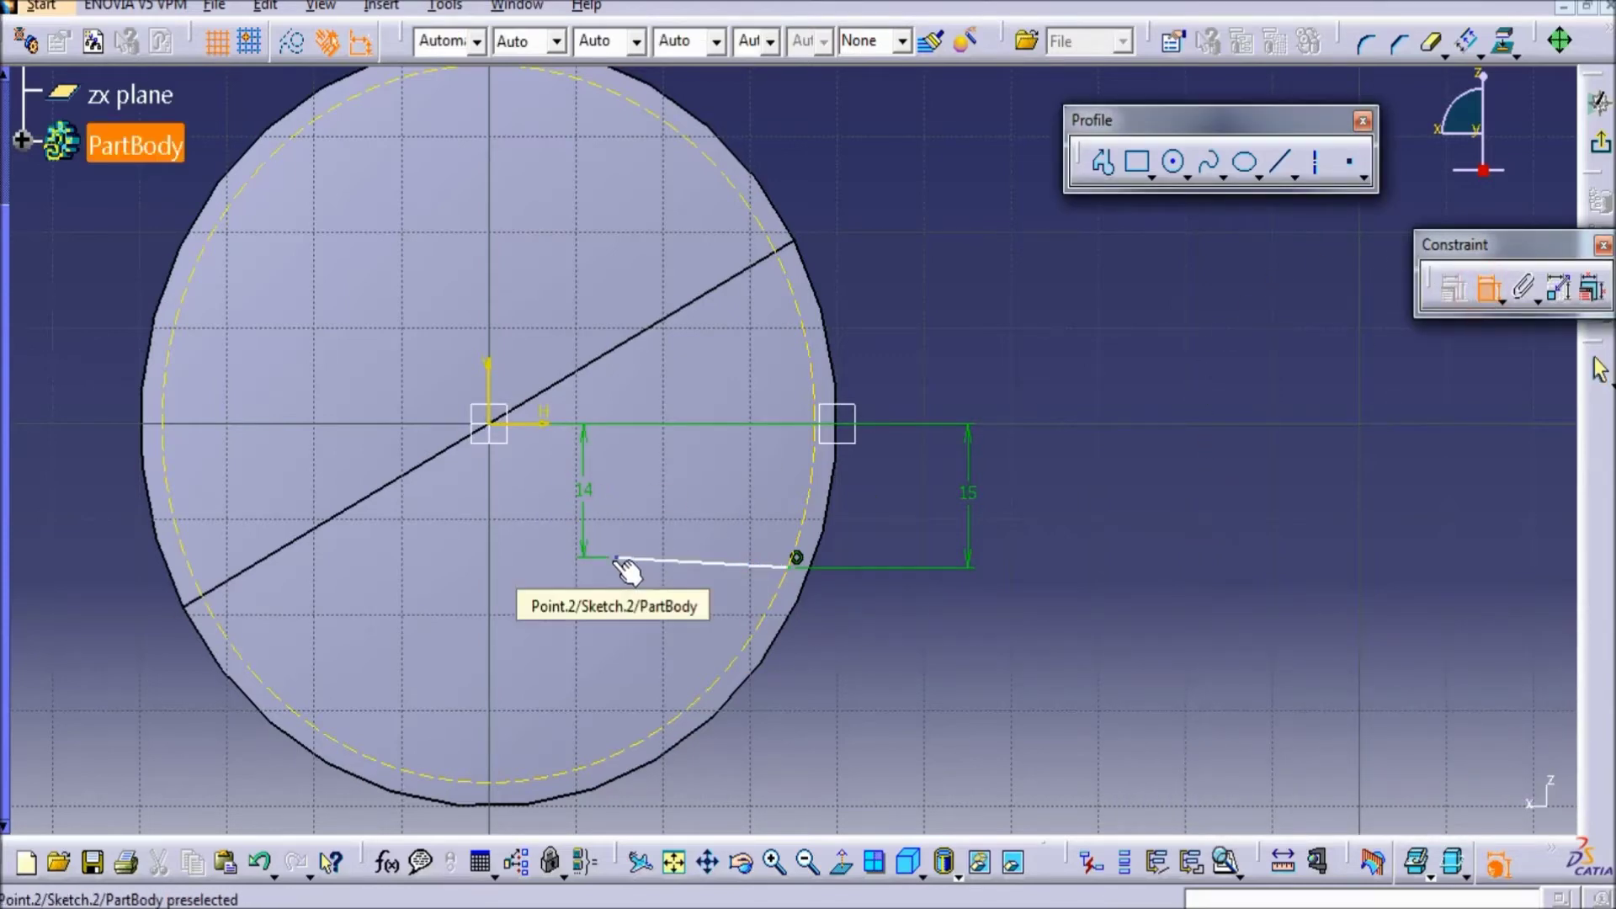
{"action": "left_click", "coordinate": [491, 386]}
{"action": "left_click", "coordinate": [565, 349]}
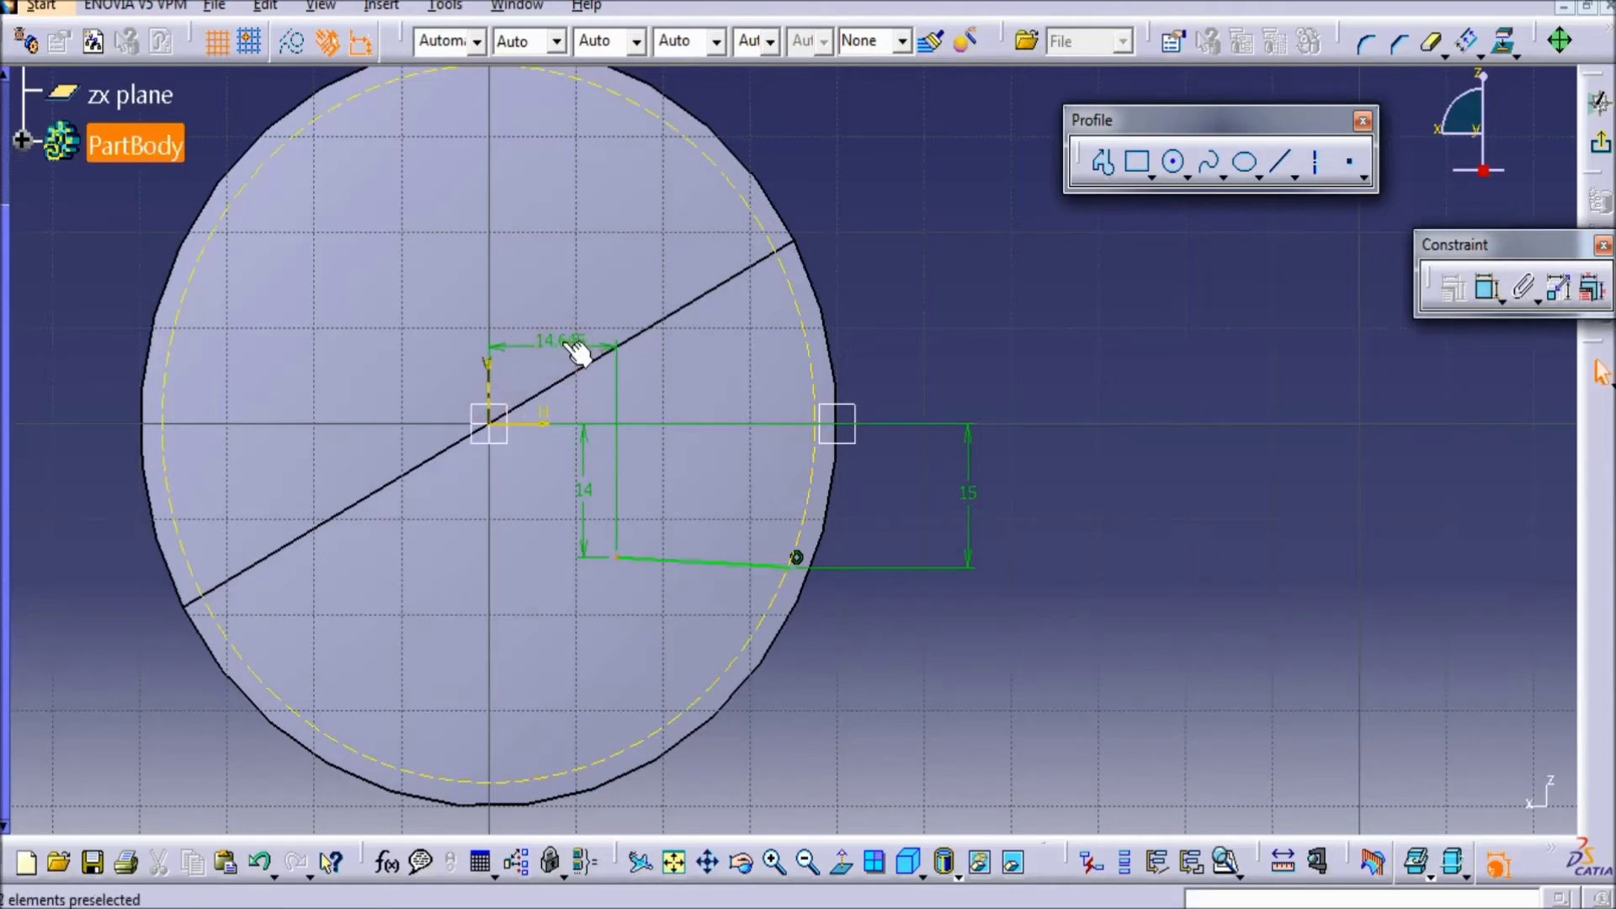
{"action": "double_click", "coordinate": [566, 350]}
{"action": "type", "text": "16.5"}
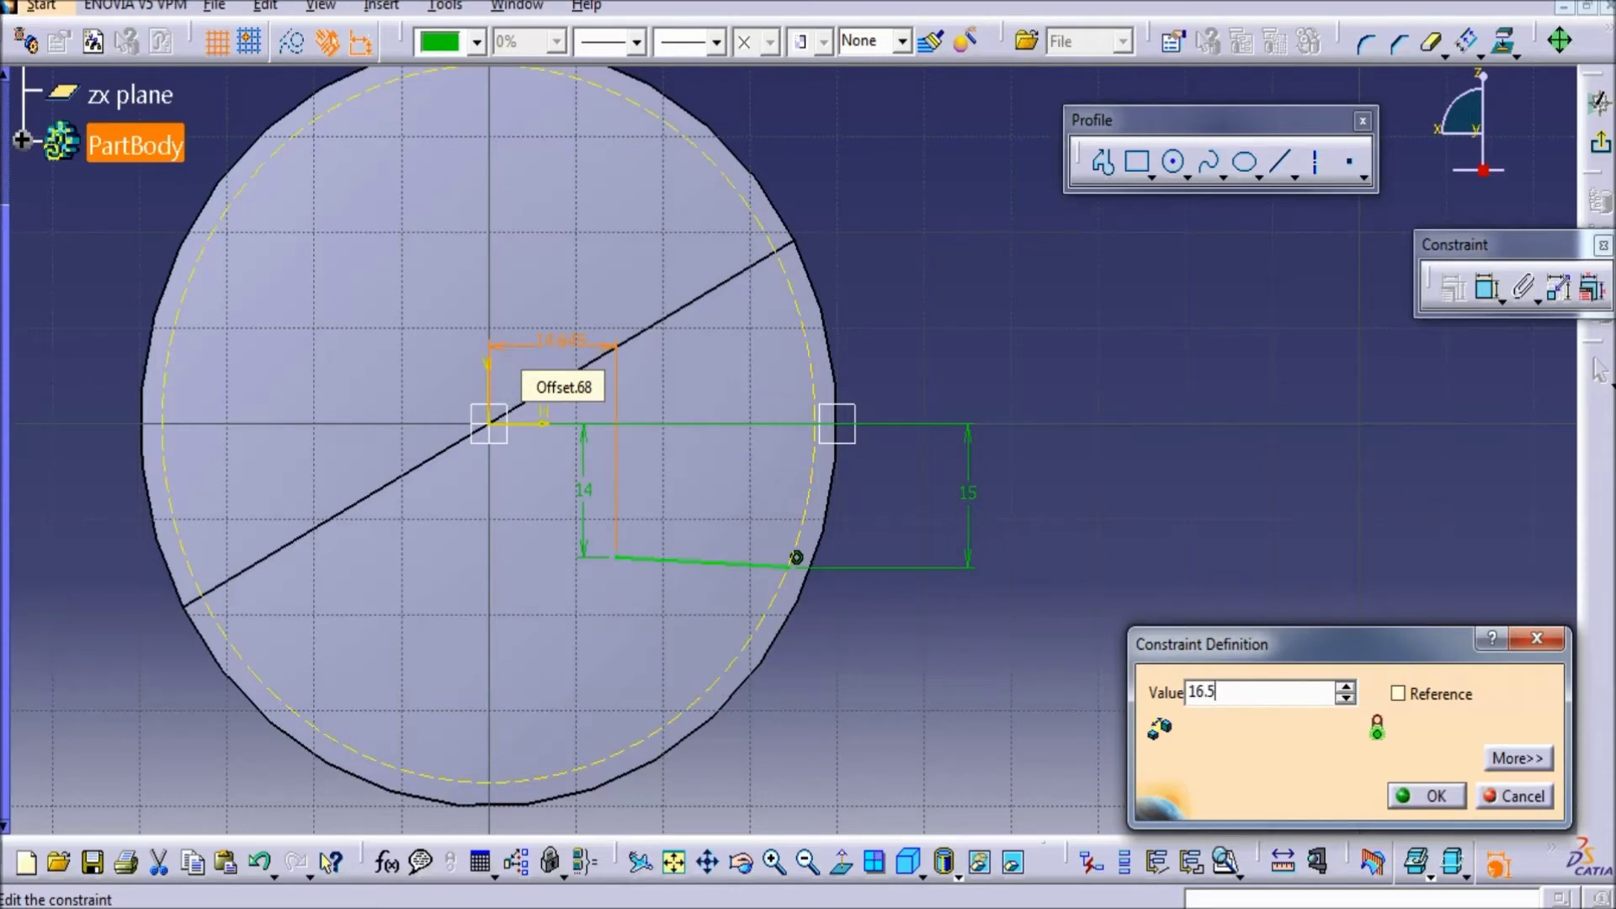
{"action": "key", "text": "Return"}
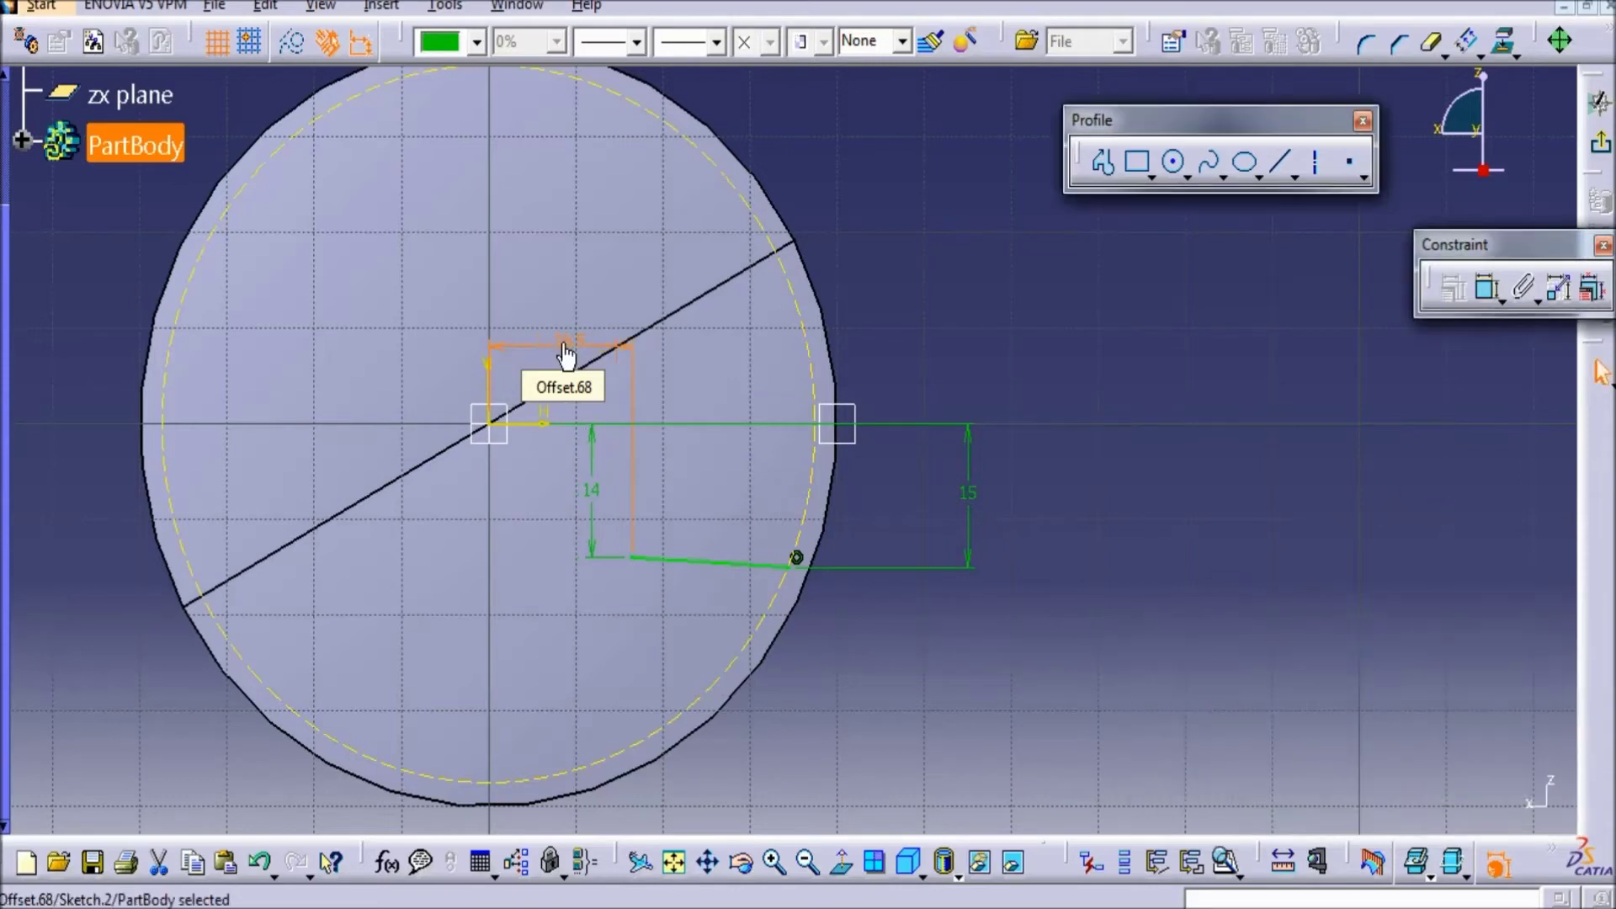
{"action": "left_click", "coordinate": [1250, 497]}
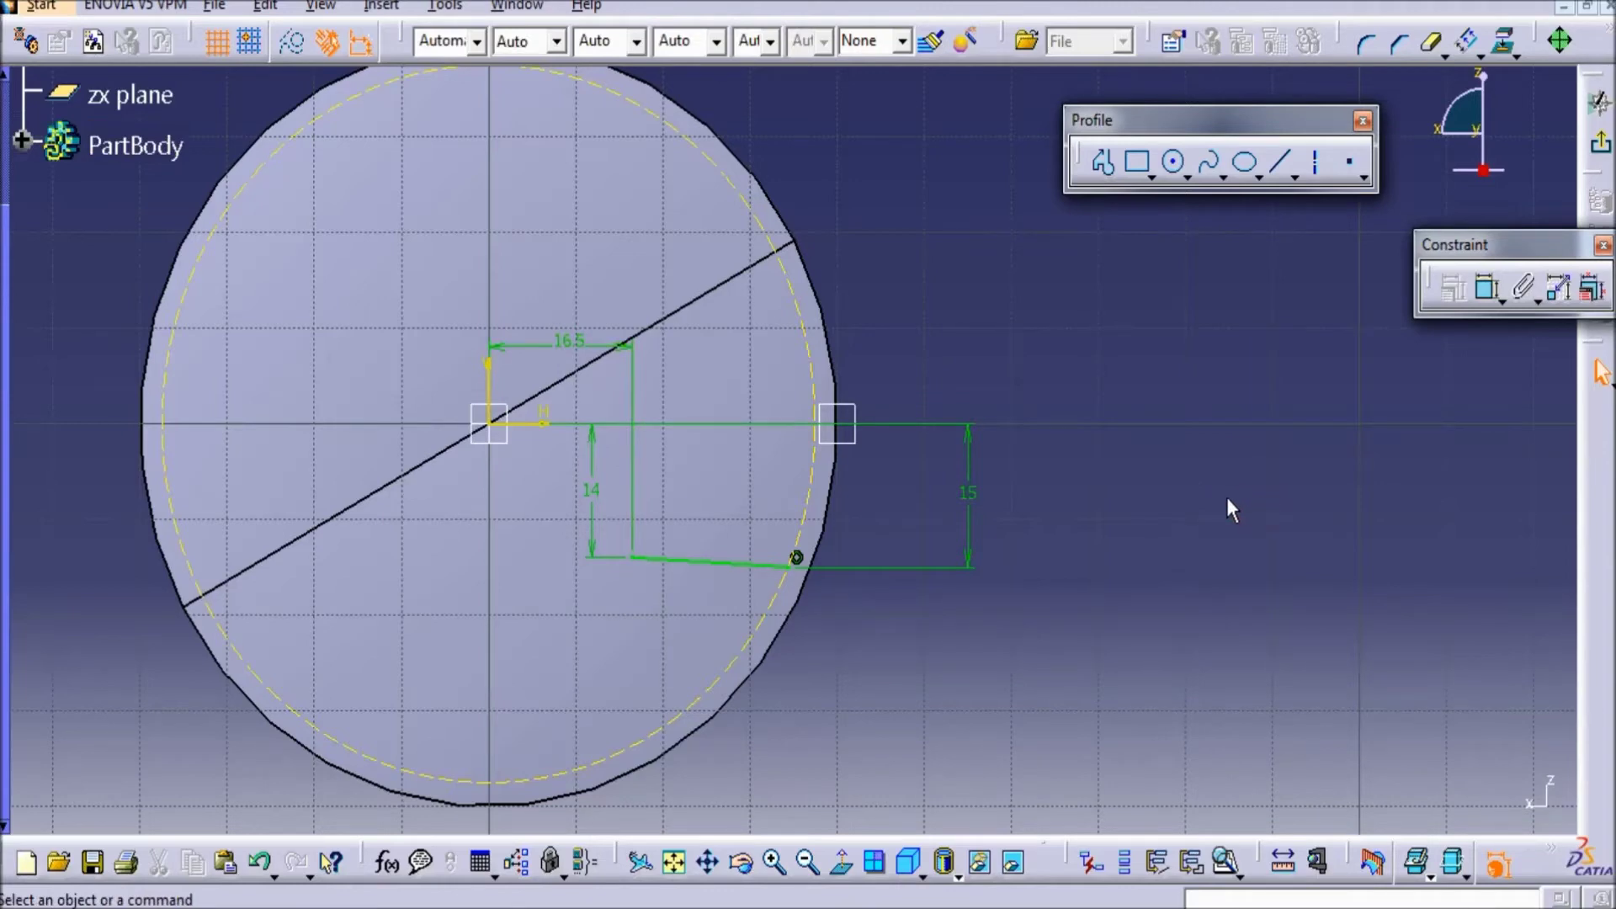
- Convert the projected construction circle back to a standard sketch element
{"action": "left_click", "coordinate": [806, 297]}
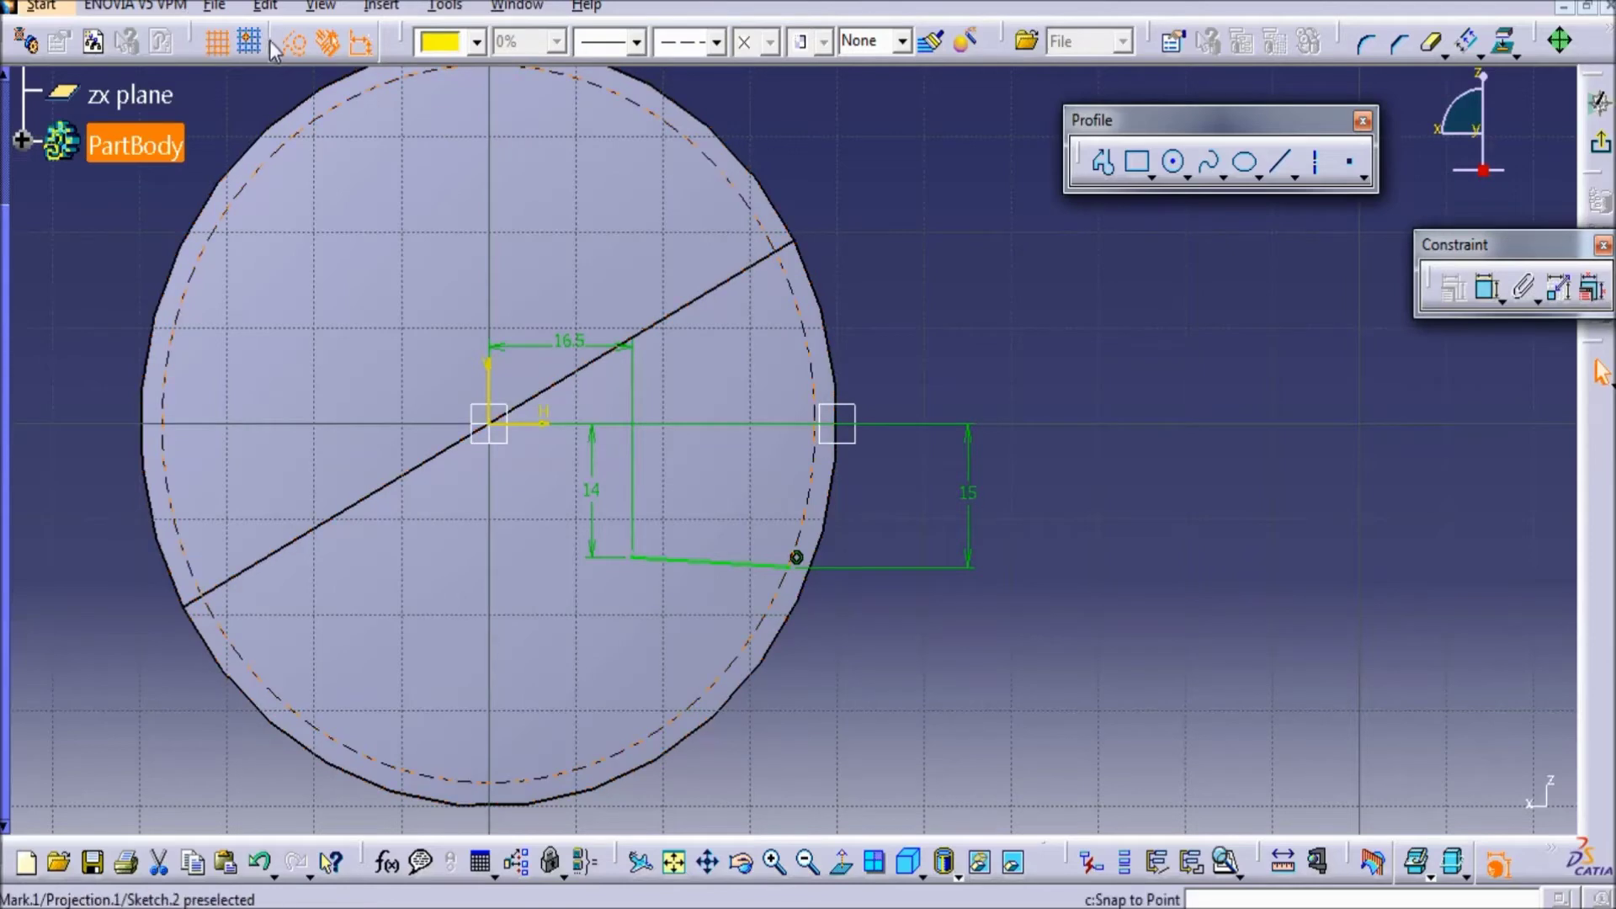
{"action": "left_click", "coordinate": [292, 42]}
{"action": "left_click", "coordinate": [1027, 196]}
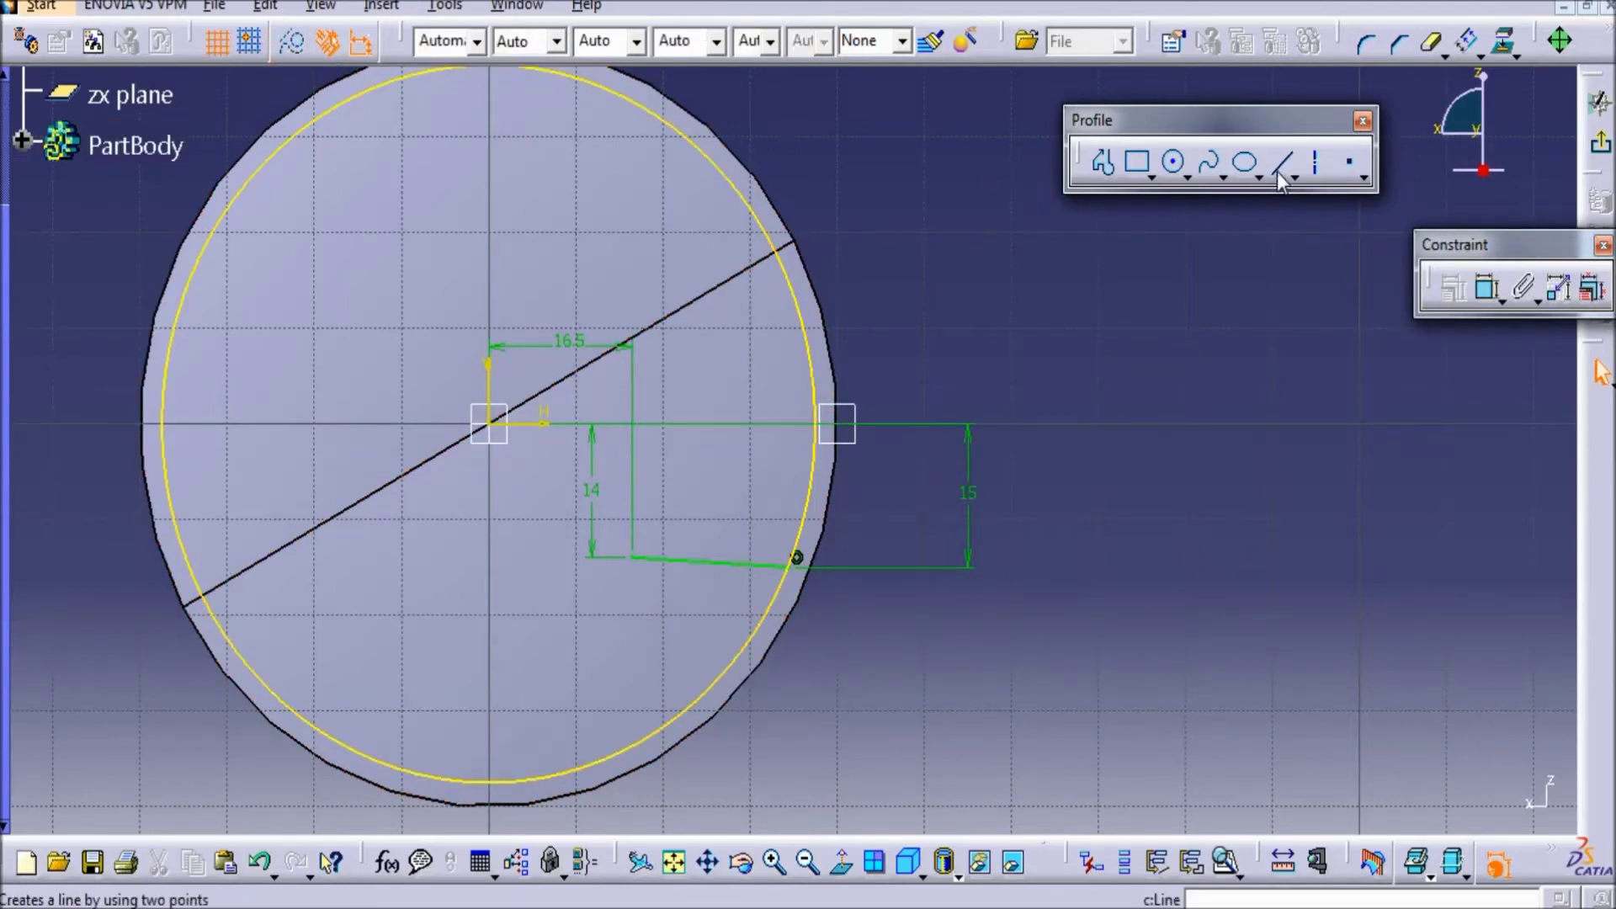
- Draw a vertical line from the sloped line's inner endpoint to the horizontal axis and continue it 21 mm along the axis to the circle
{"action": "left_click", "coordinate": [1102, 161]}
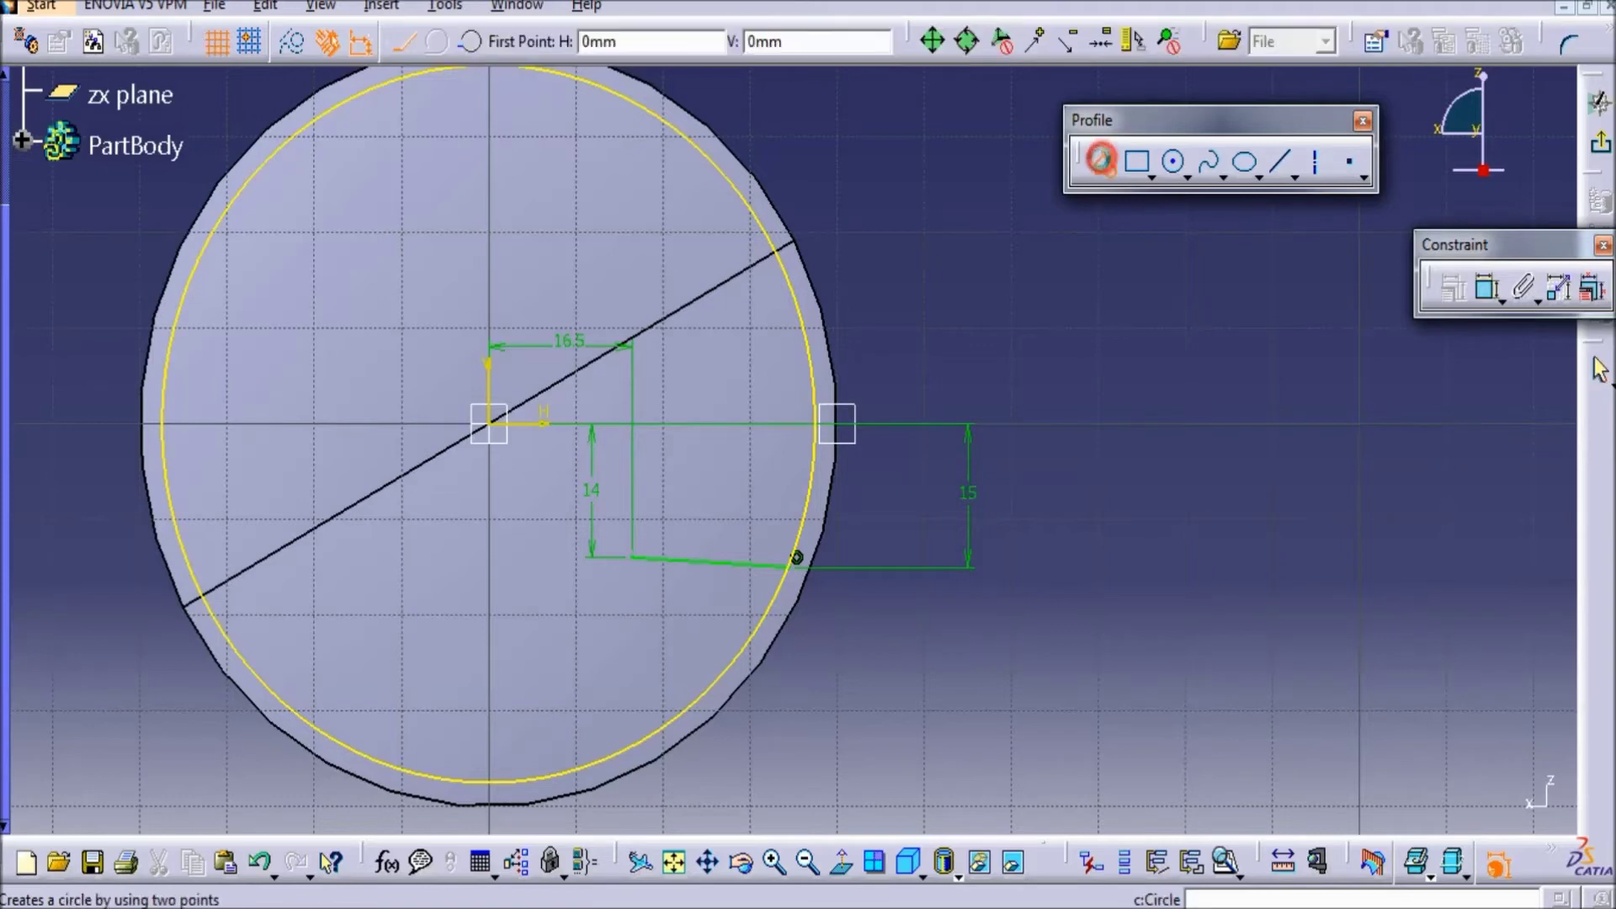
{"action": "left_click", "coordinate": [635, 558]}
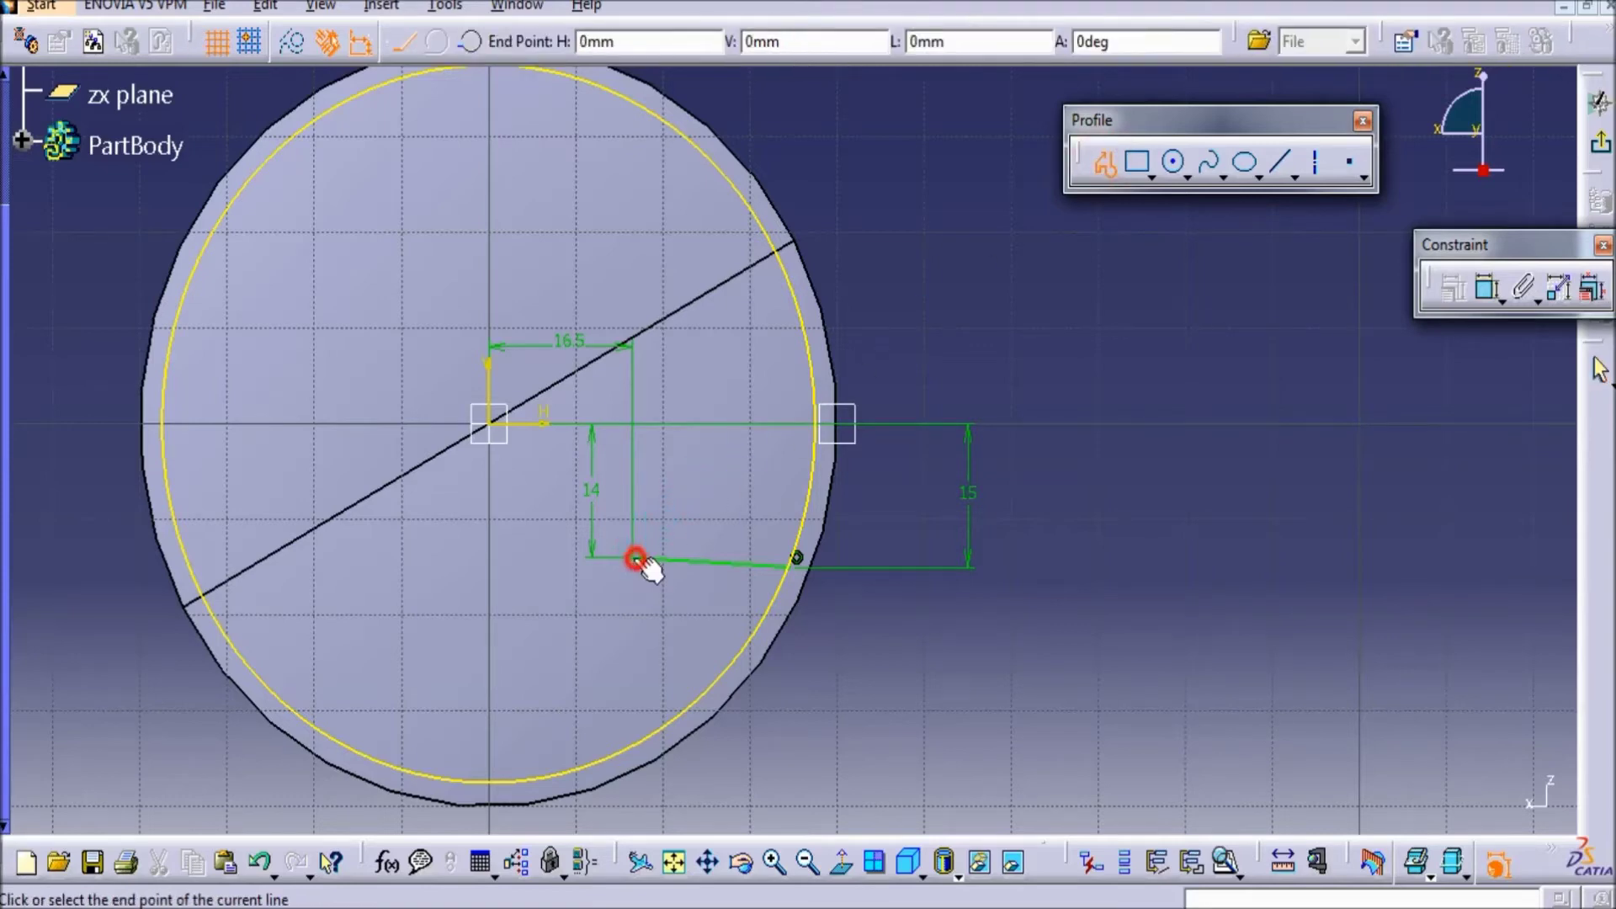
{"action": "left_click", "coordinate": [635, 423]}
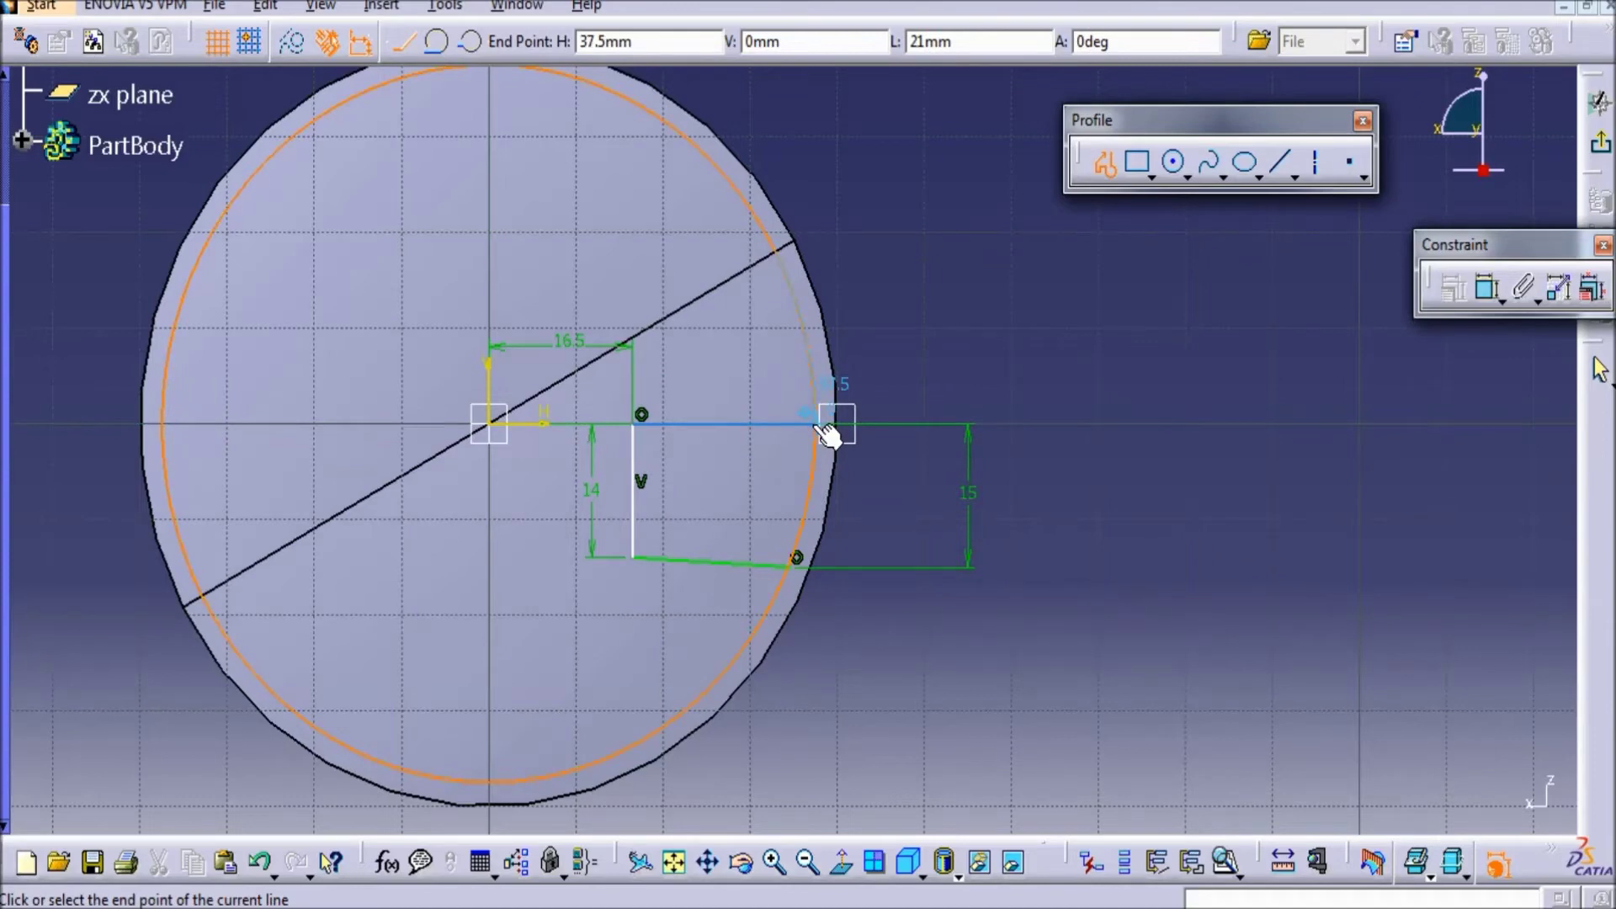
{"action": "left_click", "coordinate": [818, 425]}
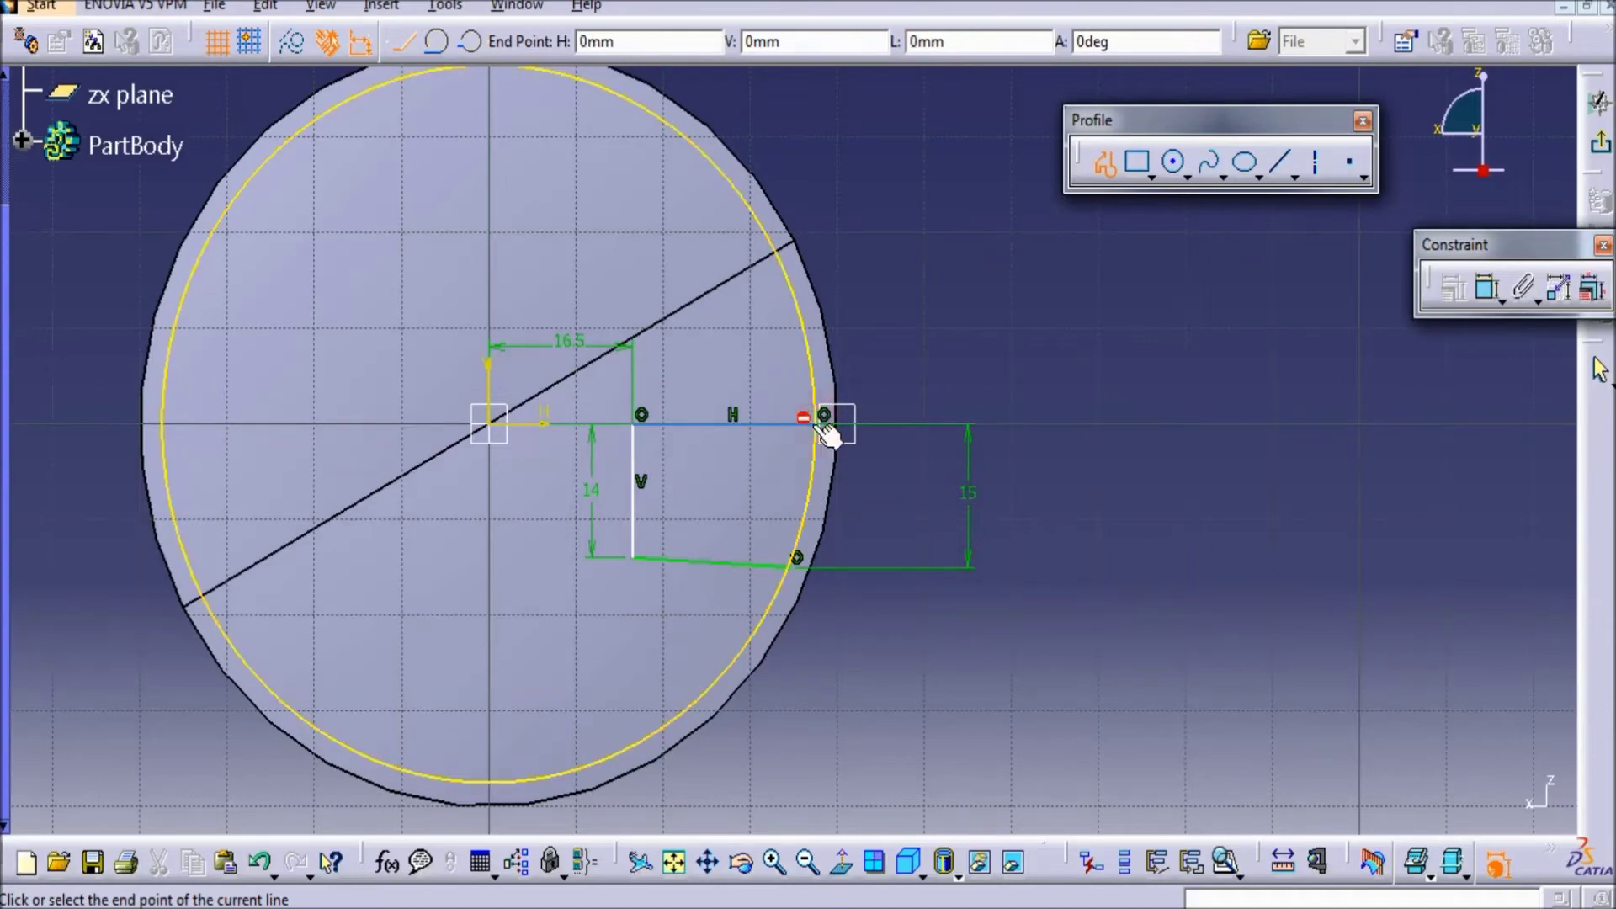
{"action": "left_click", "coordinate": [823, 426]}
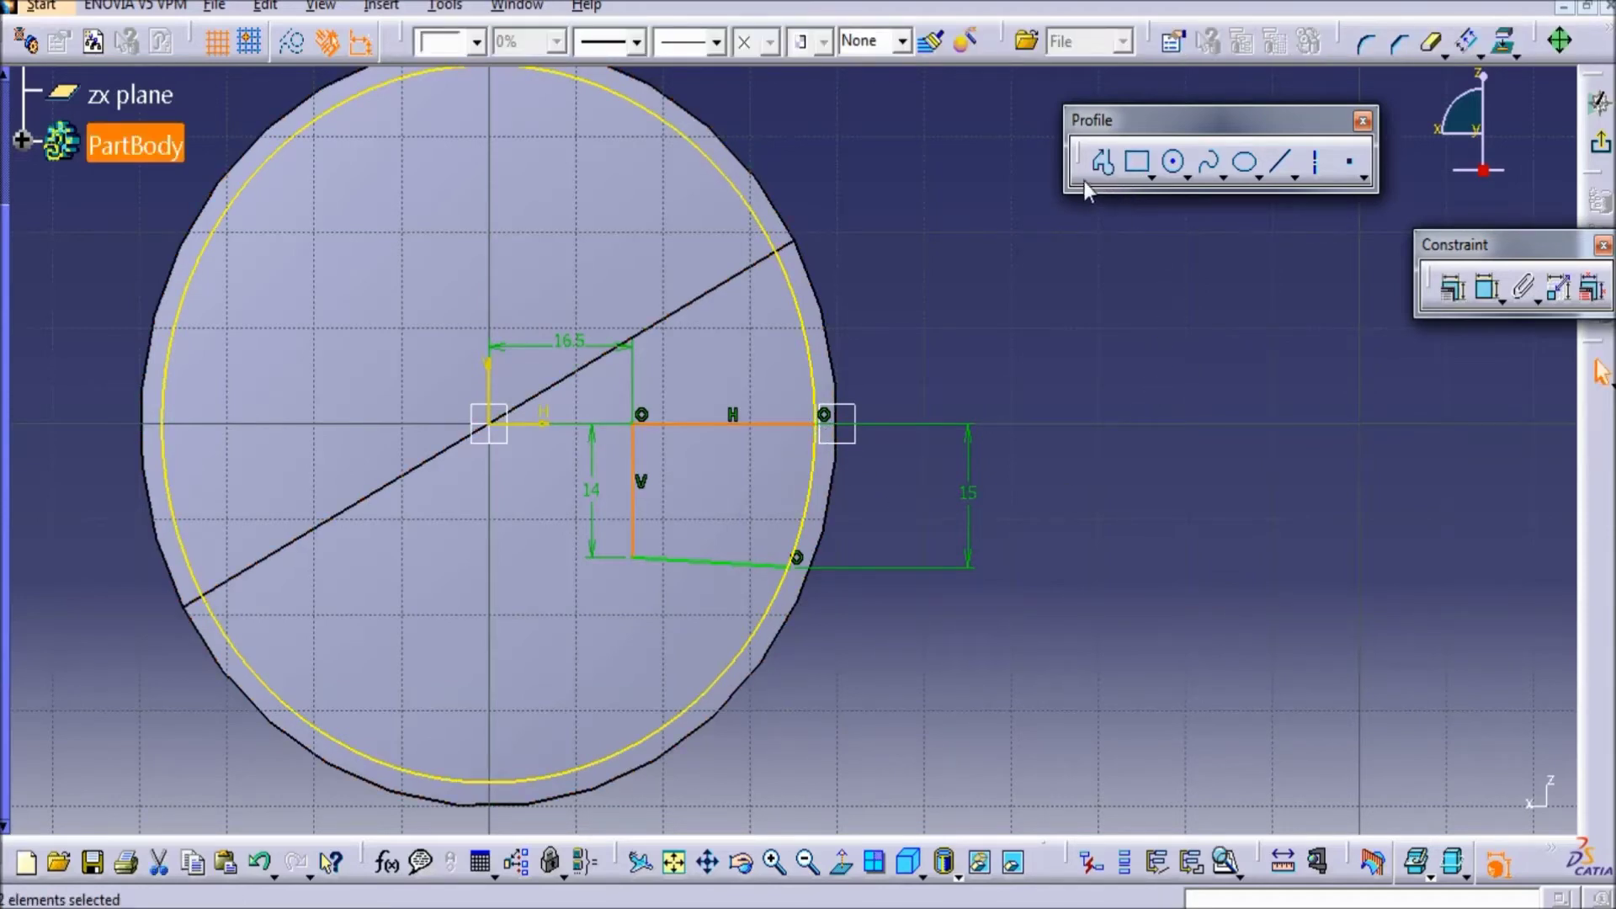
- Trim the projected circle to the arc that closes the profile between the horizontal and sloped lines, and exit the sketch
{"action": "left_click", "coordinate": [1433, 47]}
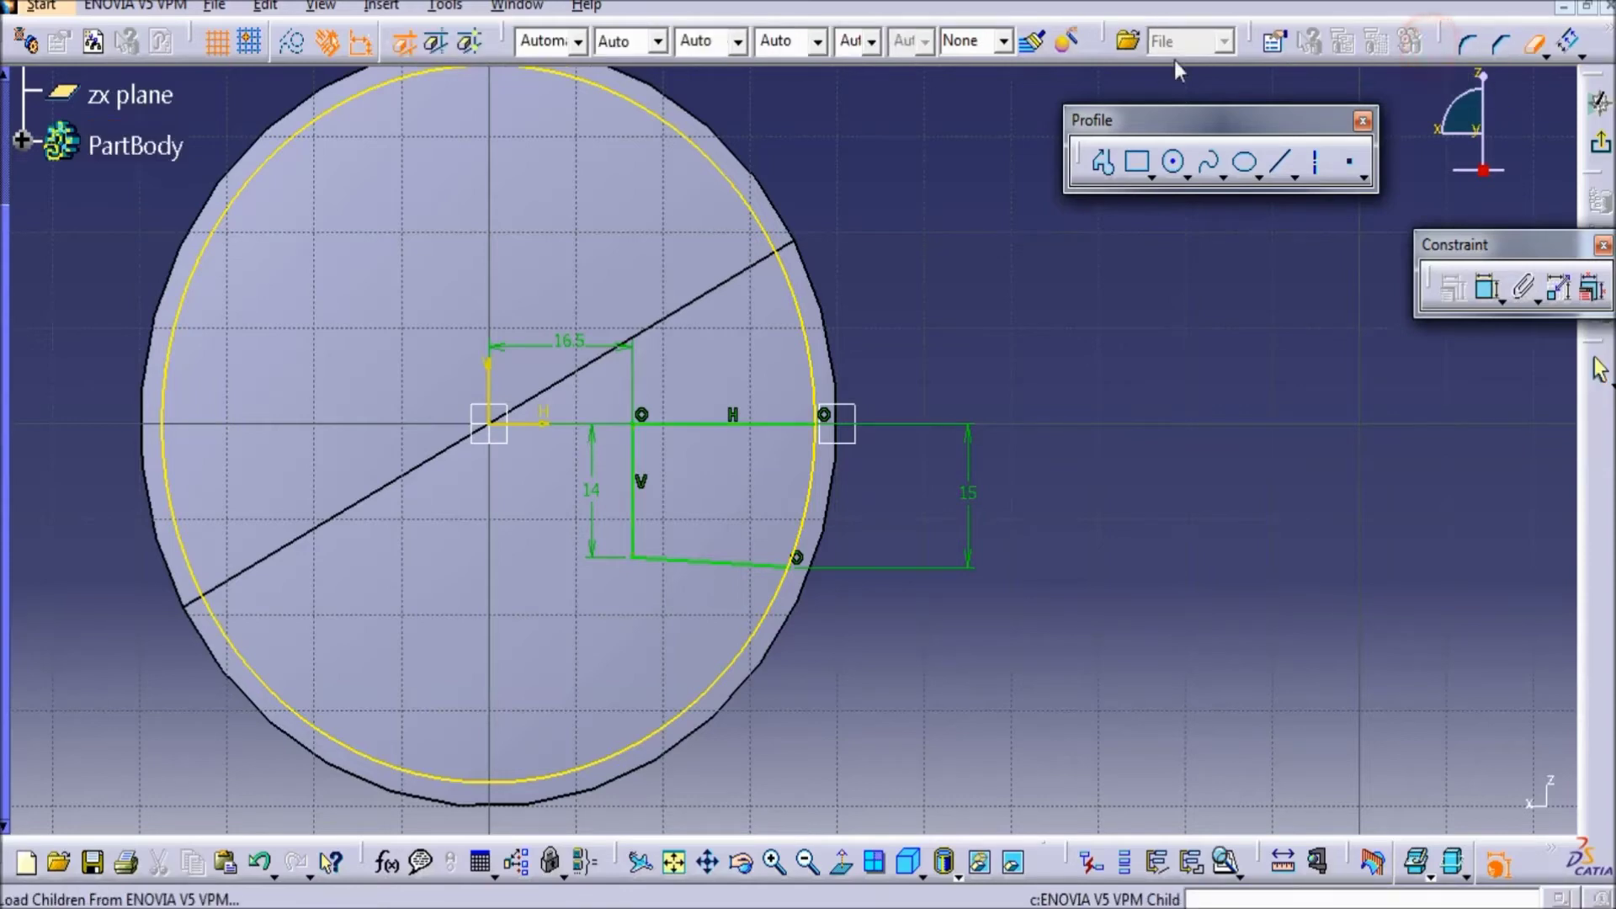
{"action": "left_click", "coordinate": [674, 139]}
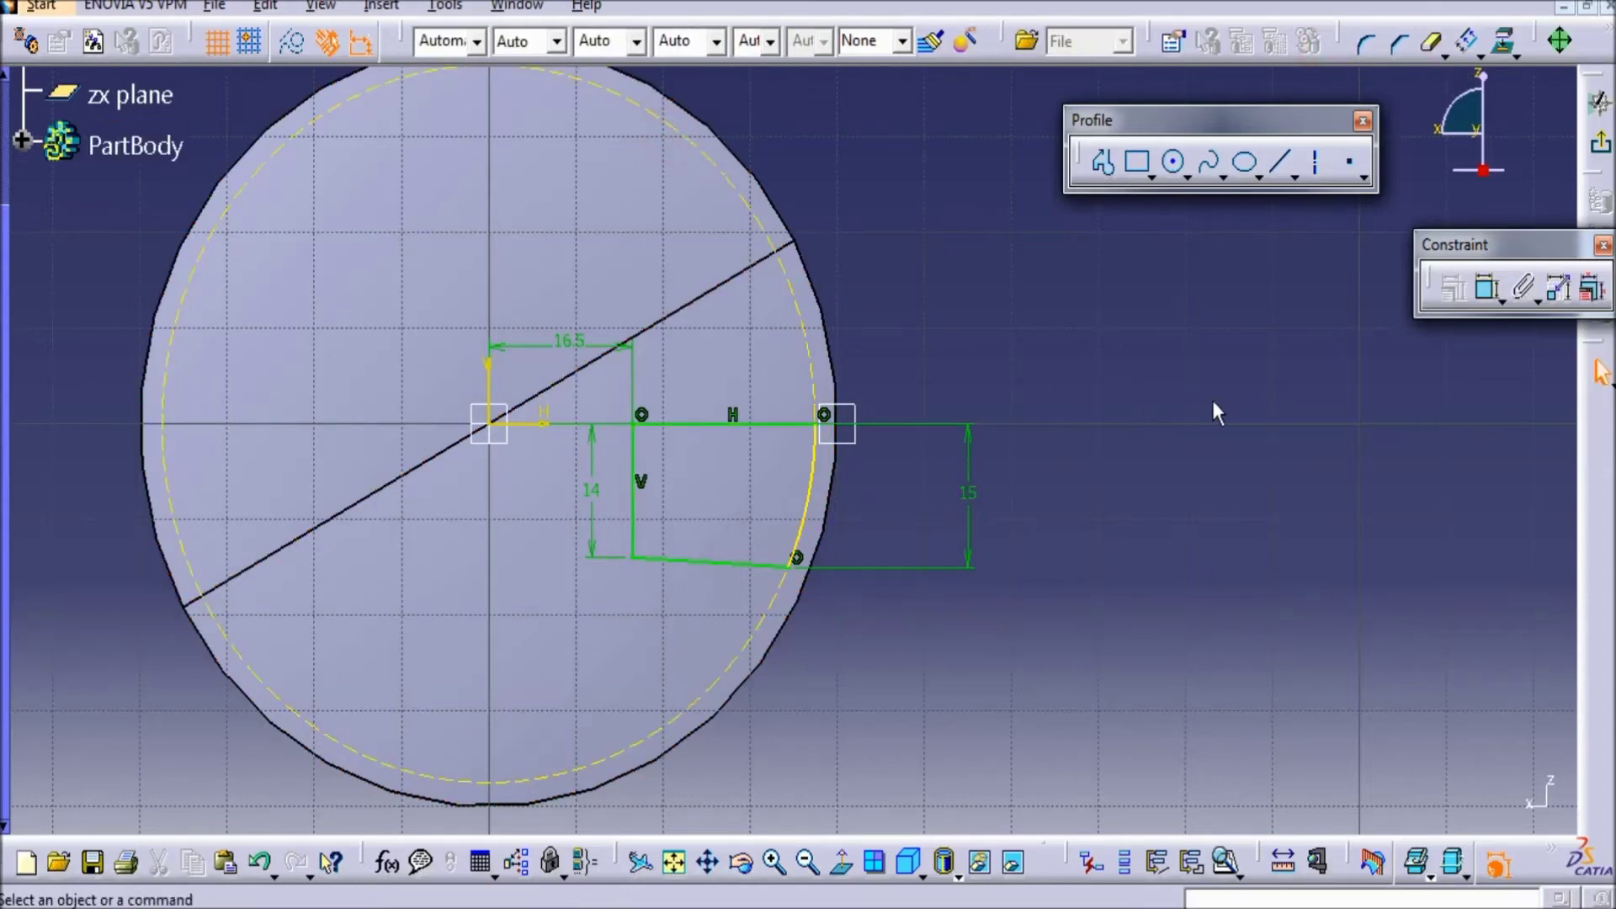
{"action": "left_click", "coordinate": [1602, 145]}
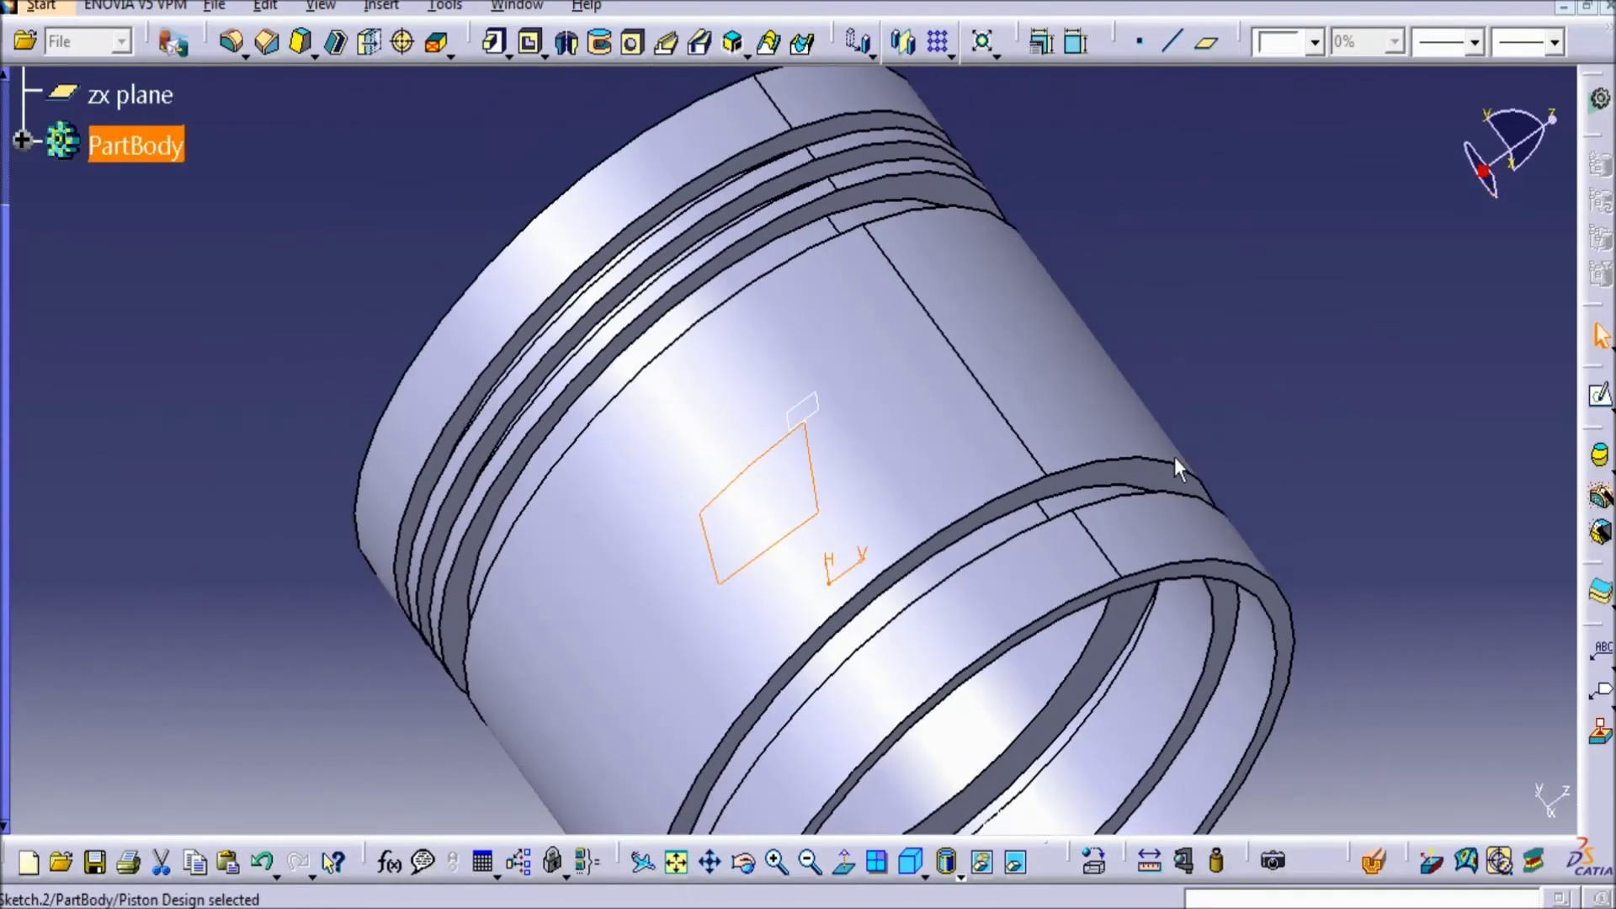
- Revolve the closed profile 360 degrees about its horizontal line with Shaft to form a pin boss inside the piston
{"action": "mouse_move", "coordinate": [1179, 465]}
{"action": "middle_mouse_down"}
{"action": "mouse_move", "coordinate": [775, 332]}
{"action": "mouse_move", "coordinate": [553, 332]}
{"action": "middle_mouse_up"}
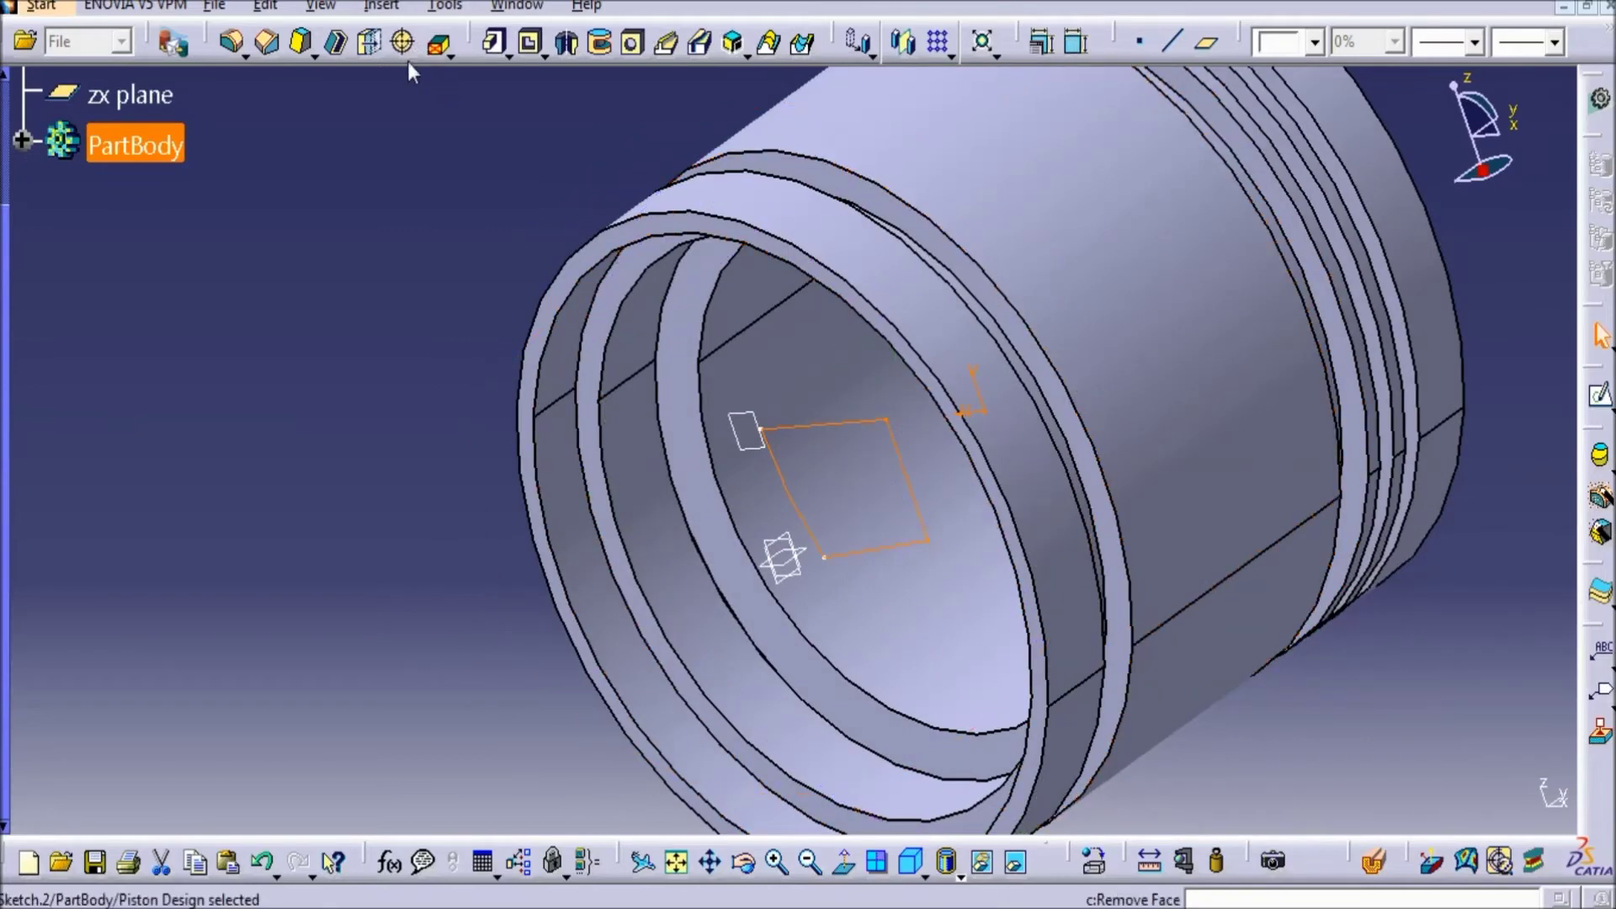
{"action": "left_click", "coordinate": [568, 43]}
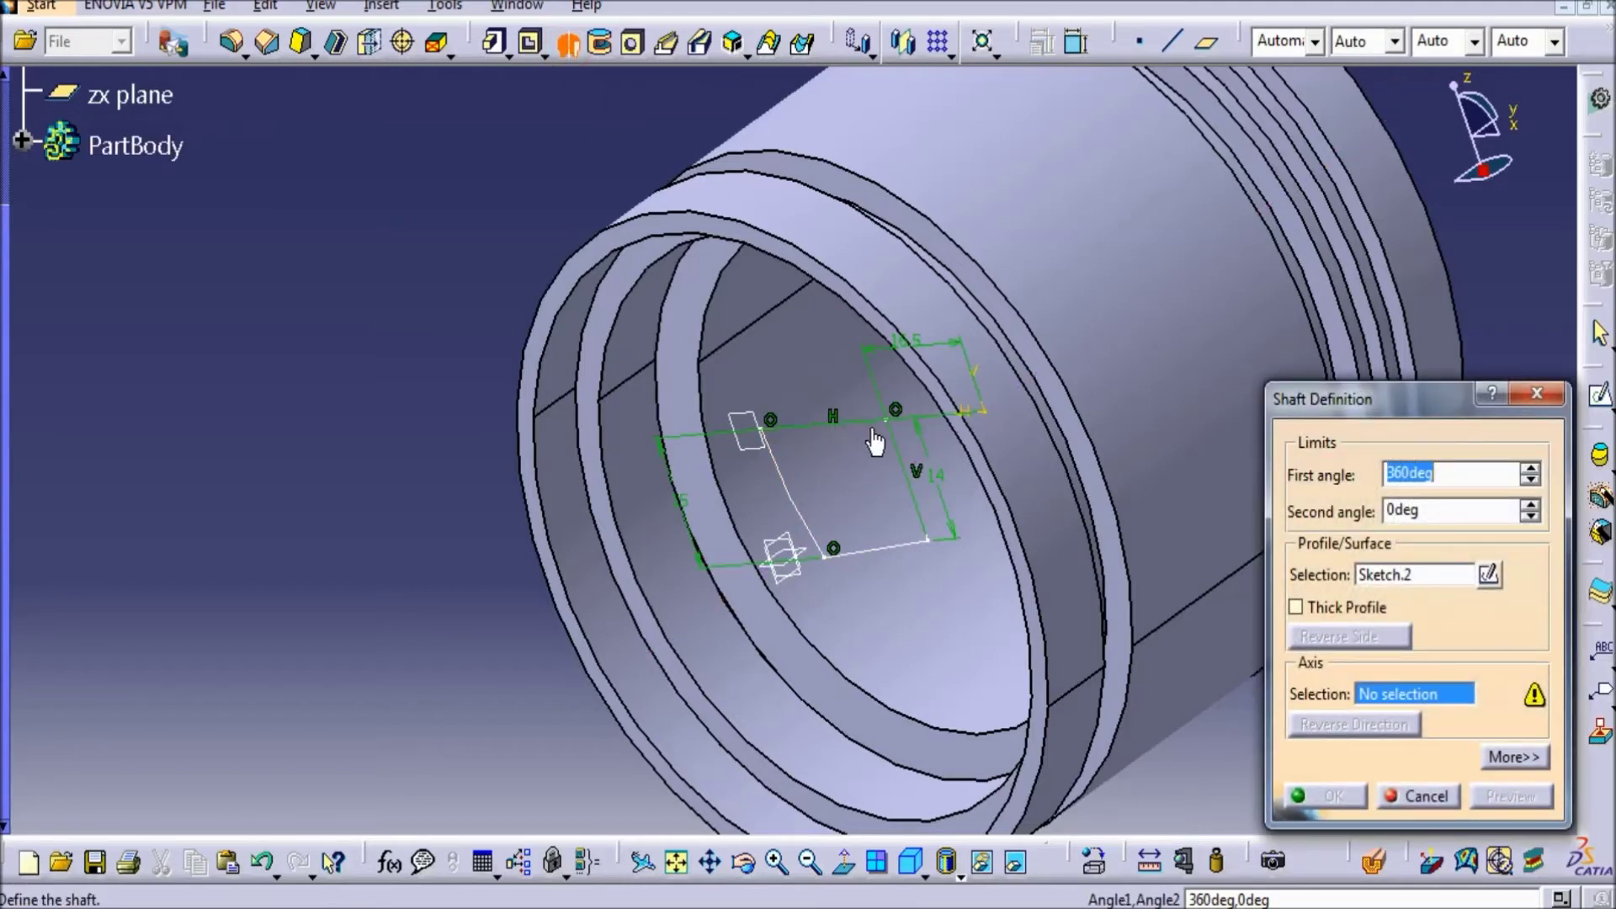
{"action": "mouse_move", "coordinate": [902, 462]}
{"action": "middle_mouse_down"}
{"action": "mouse_move", "coordinate": [999, 365]}
{"action": "mouse_move", "coordinate": [992, 407]}
{"action": "middle_mouse_up"}
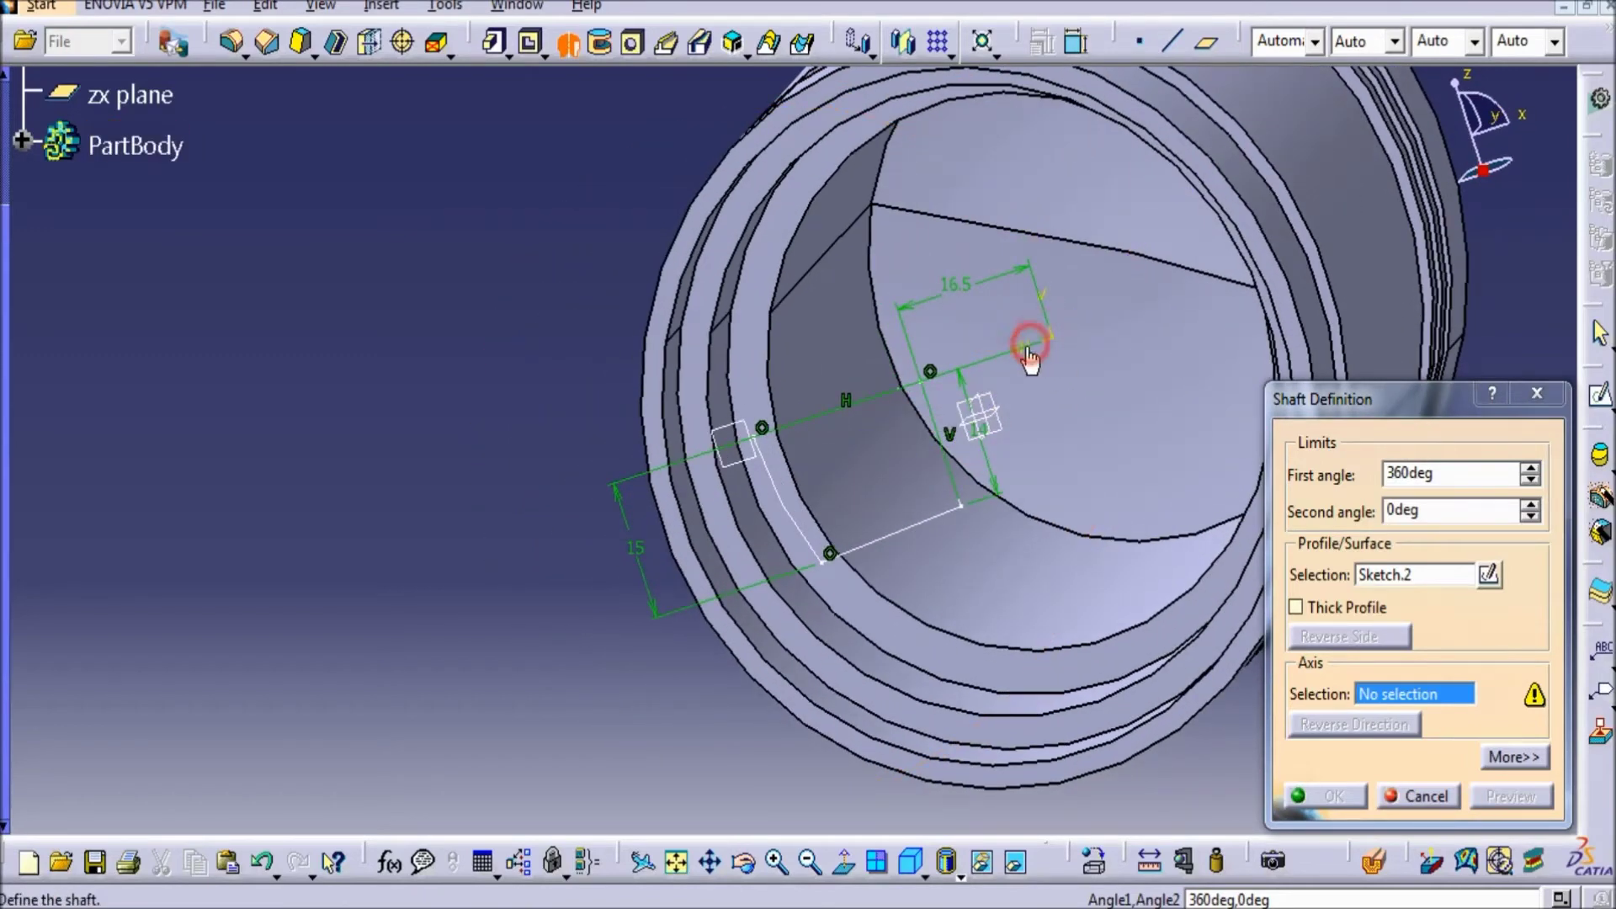
{"action": "left_click", "coordinate": [882, 391]}
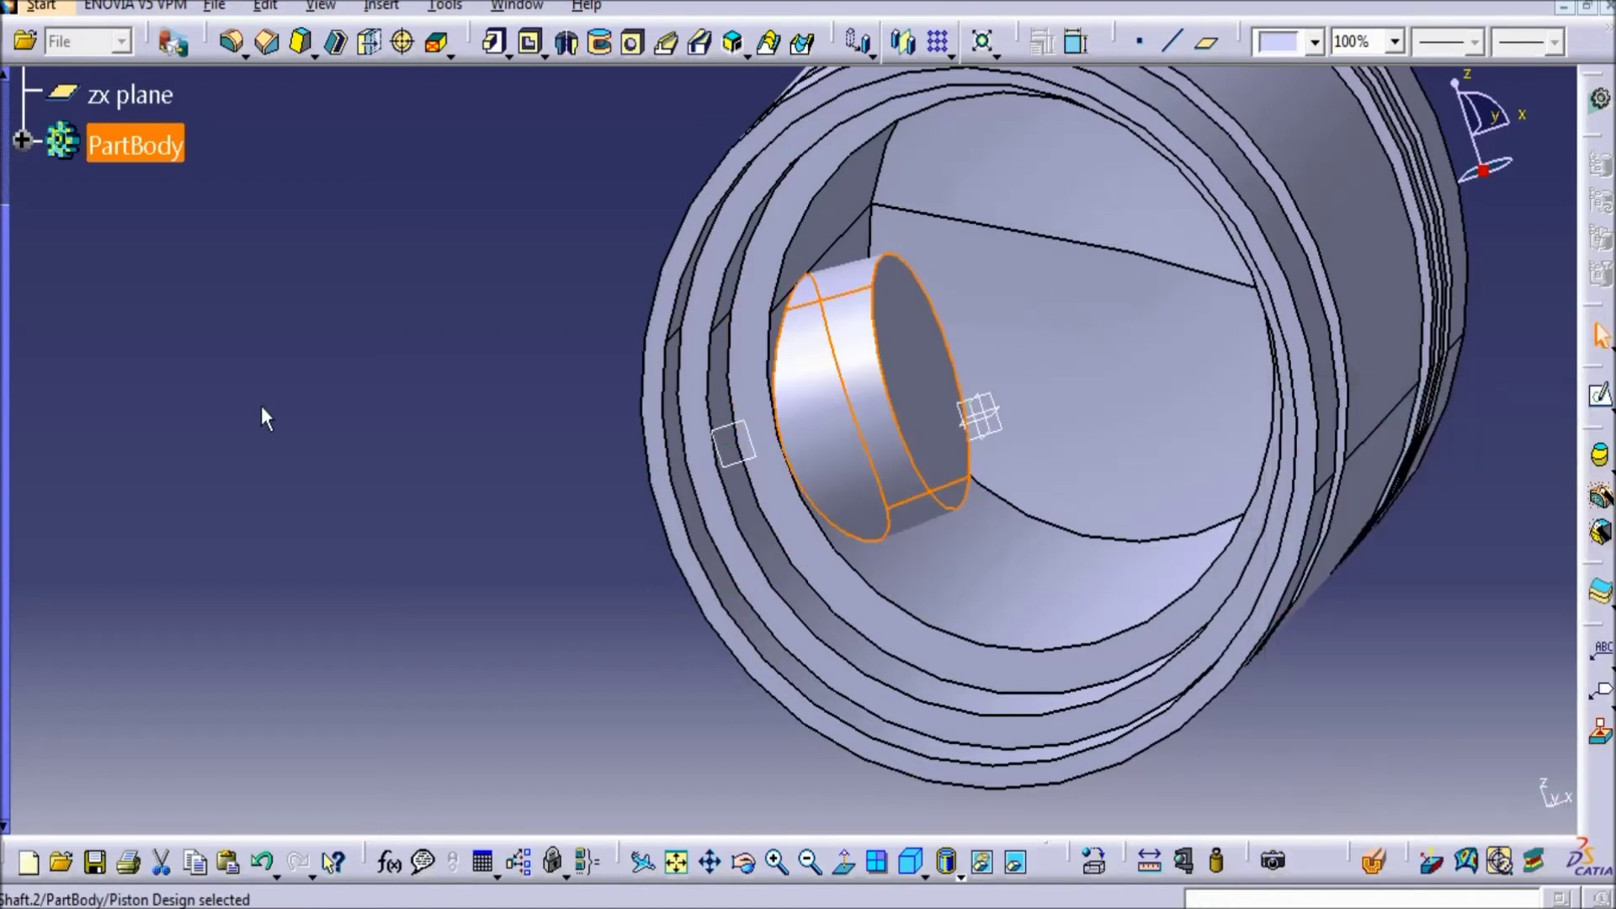
{"action": "left_click", "coordinate": [338, 406]}
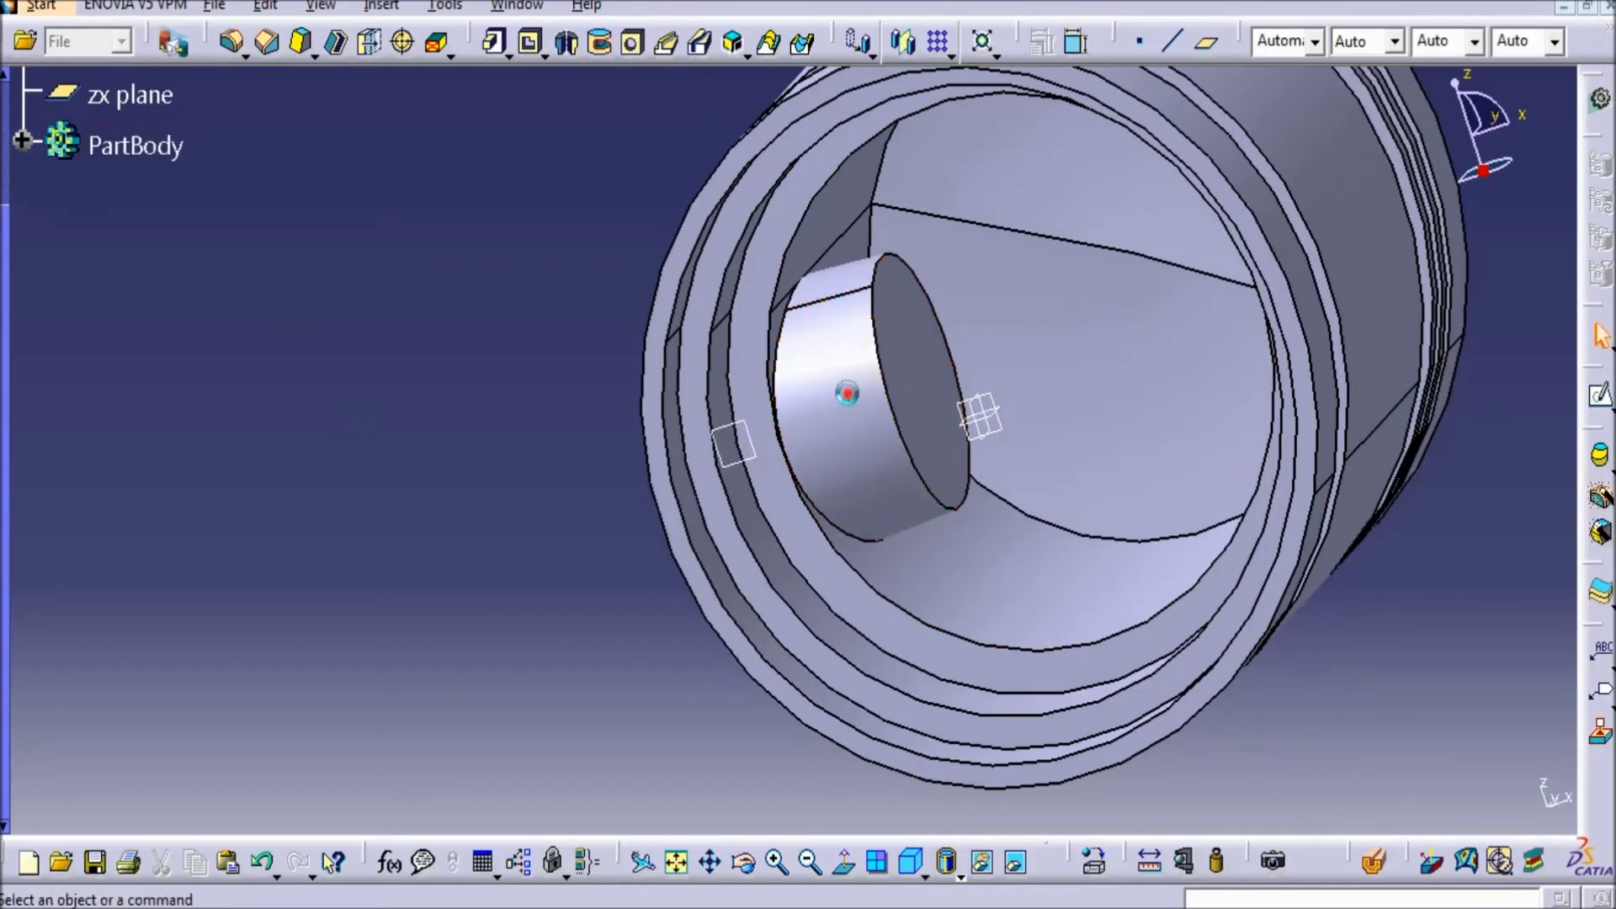
- Mirror the pin boss about the yz plane, continuing despite the non-movable elements
{"action": "left_click", "coordinate": [821, 347]}
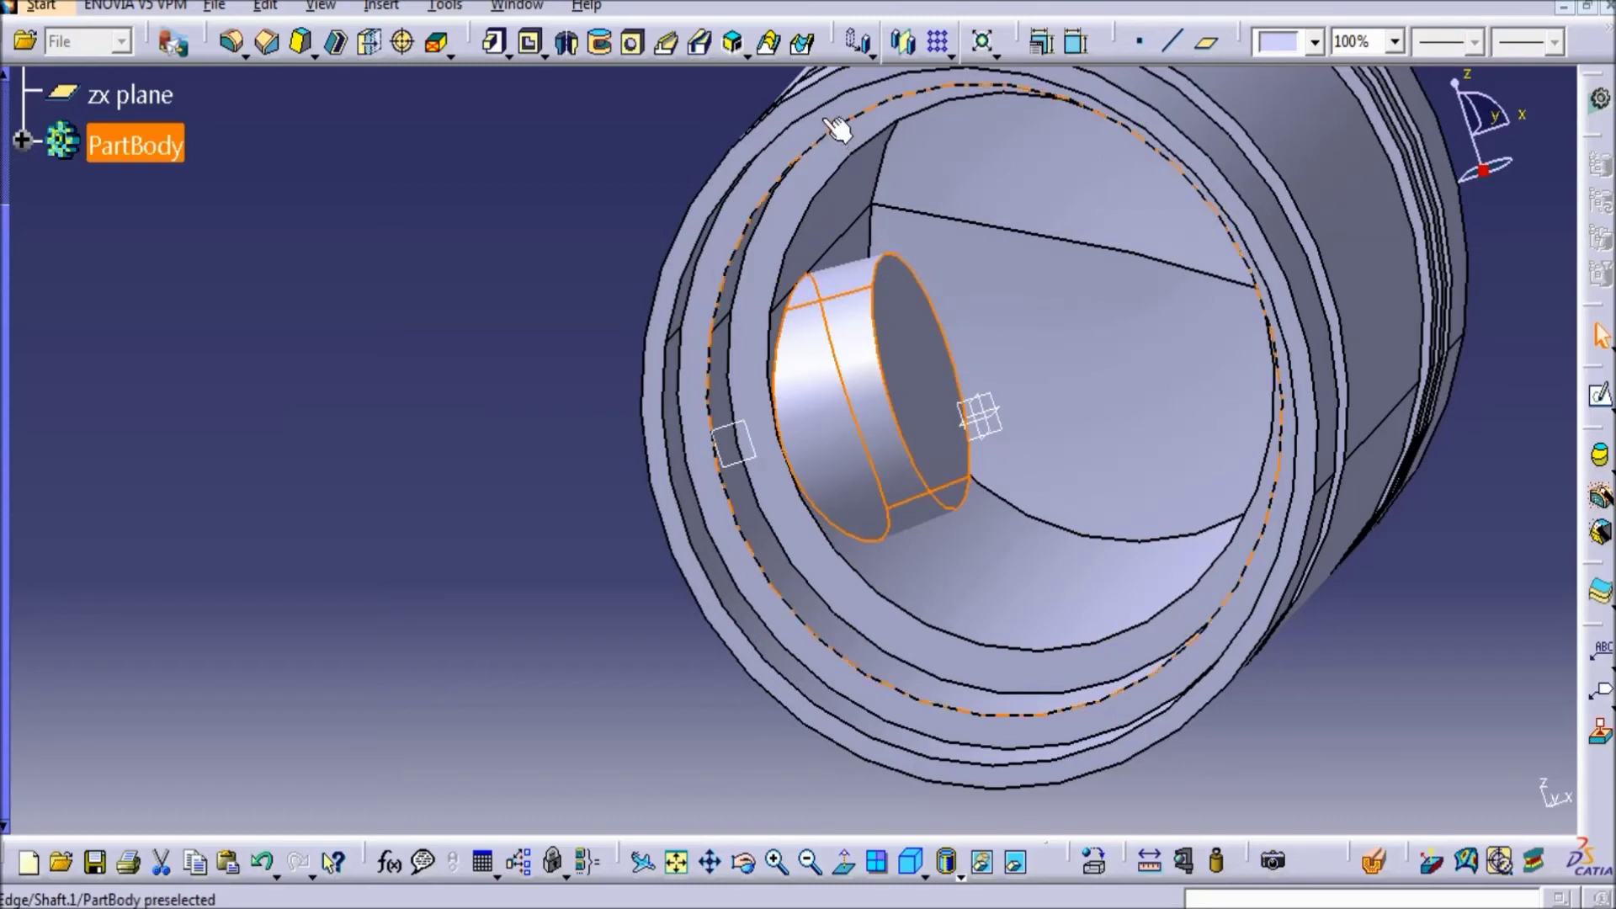
{"action": "left_click", "coordinate": [906, 44]}
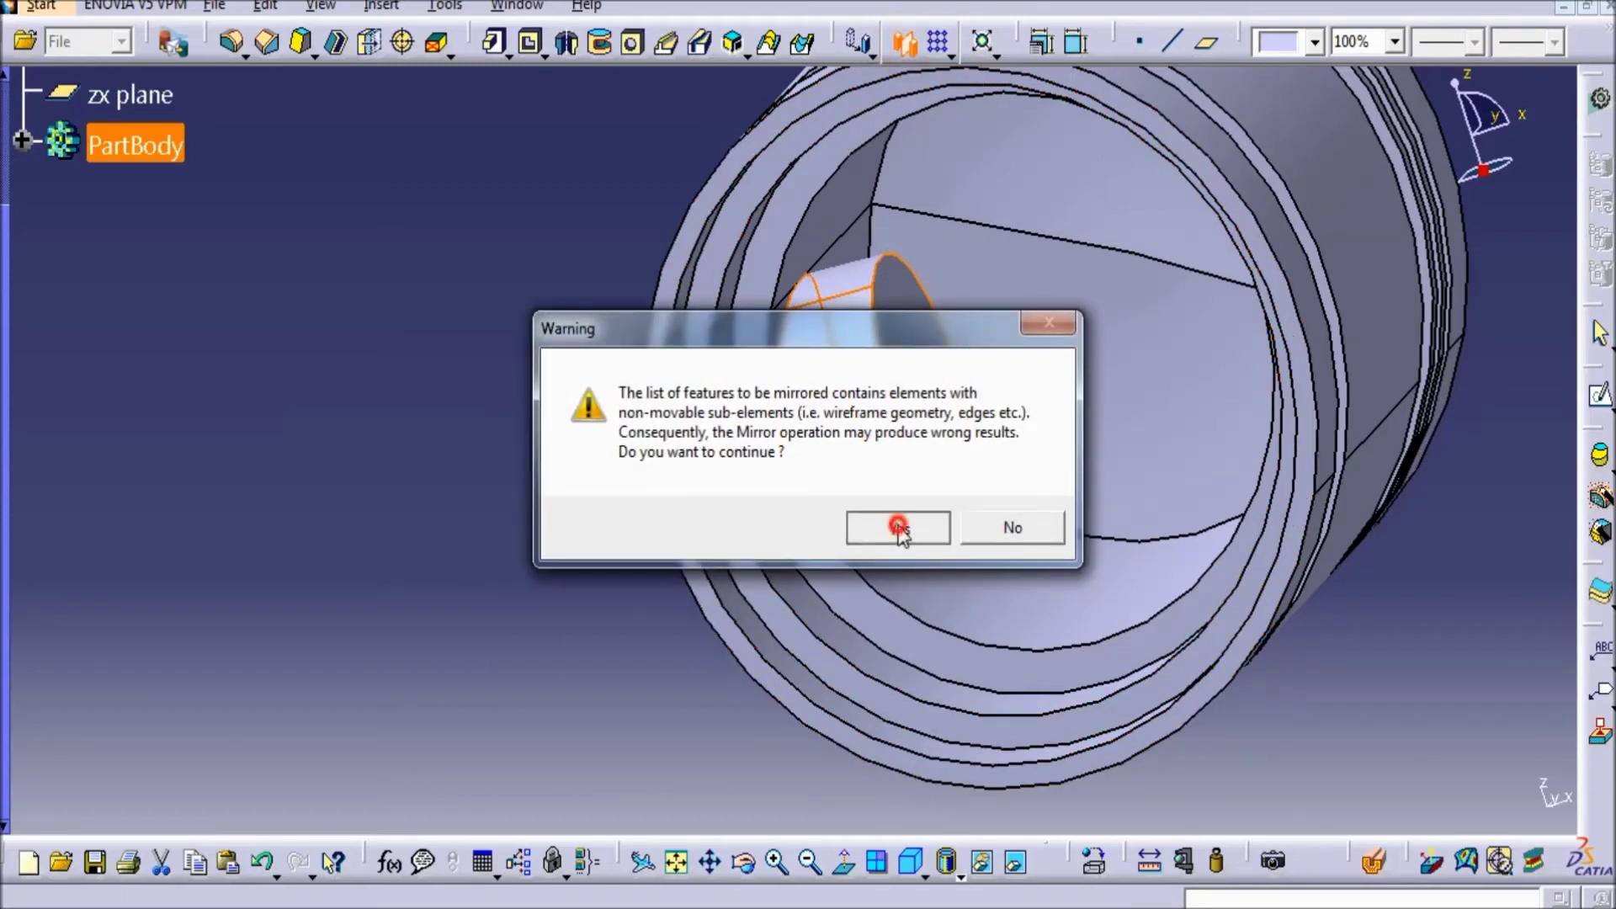
{"action": "left_click", "coordinate": [899, 531]}
{"action": "left_click", "coordinate": [973, 409]}
{"action": "middle_click_drag", "start_coordinate": [977, 393], "coordinate": [1035, 331]}
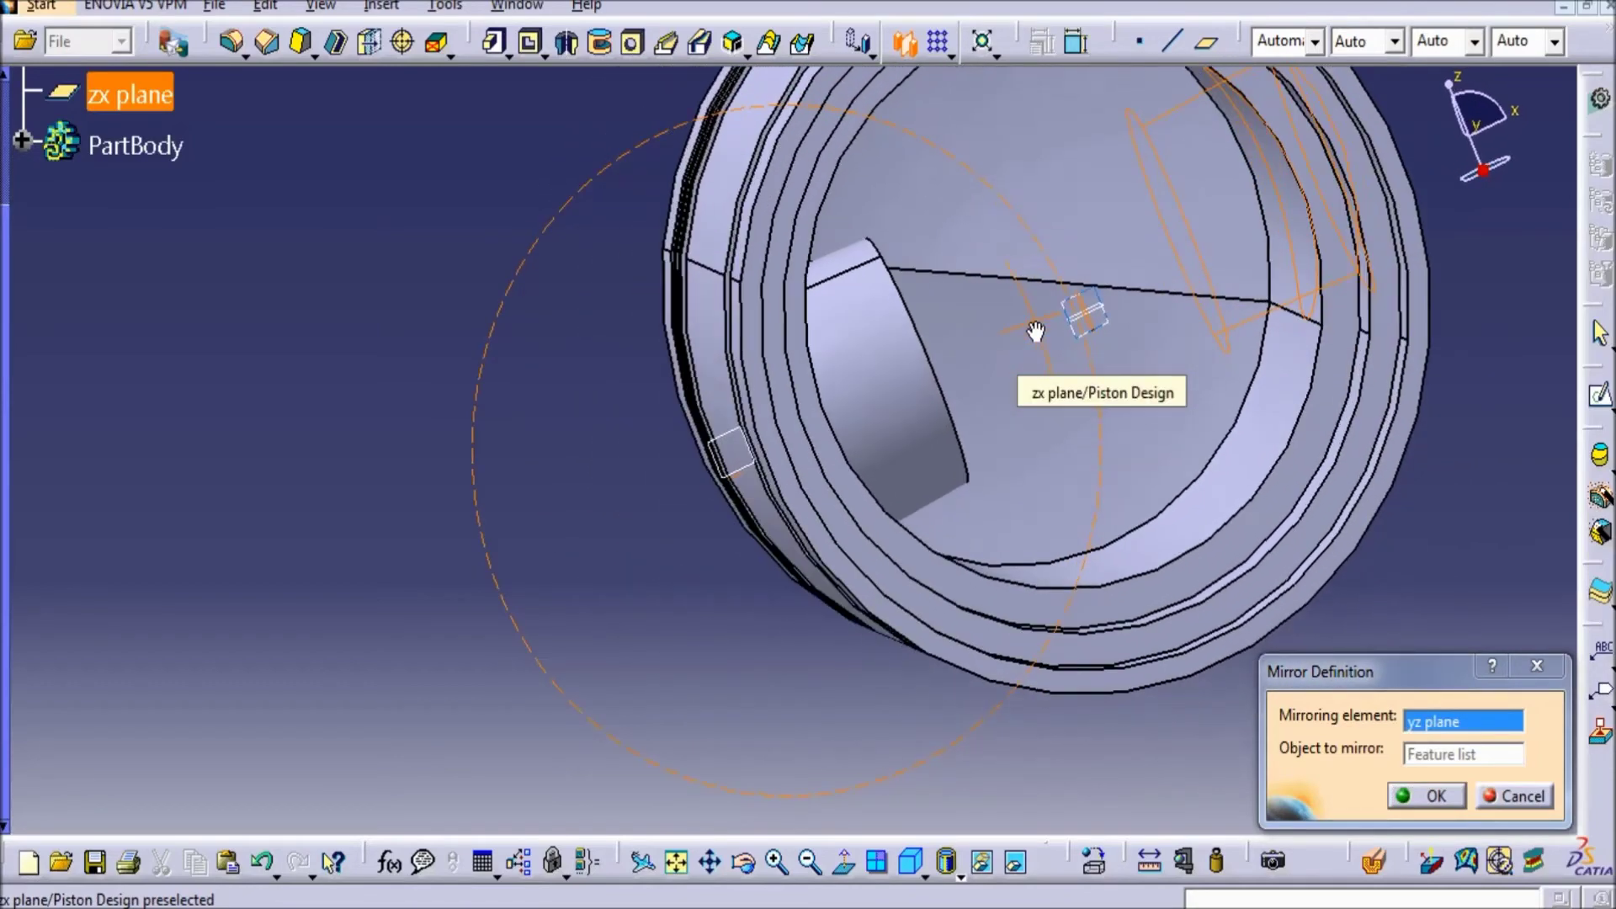
{"action": "left_click", "coordinate": [1422, 796]}
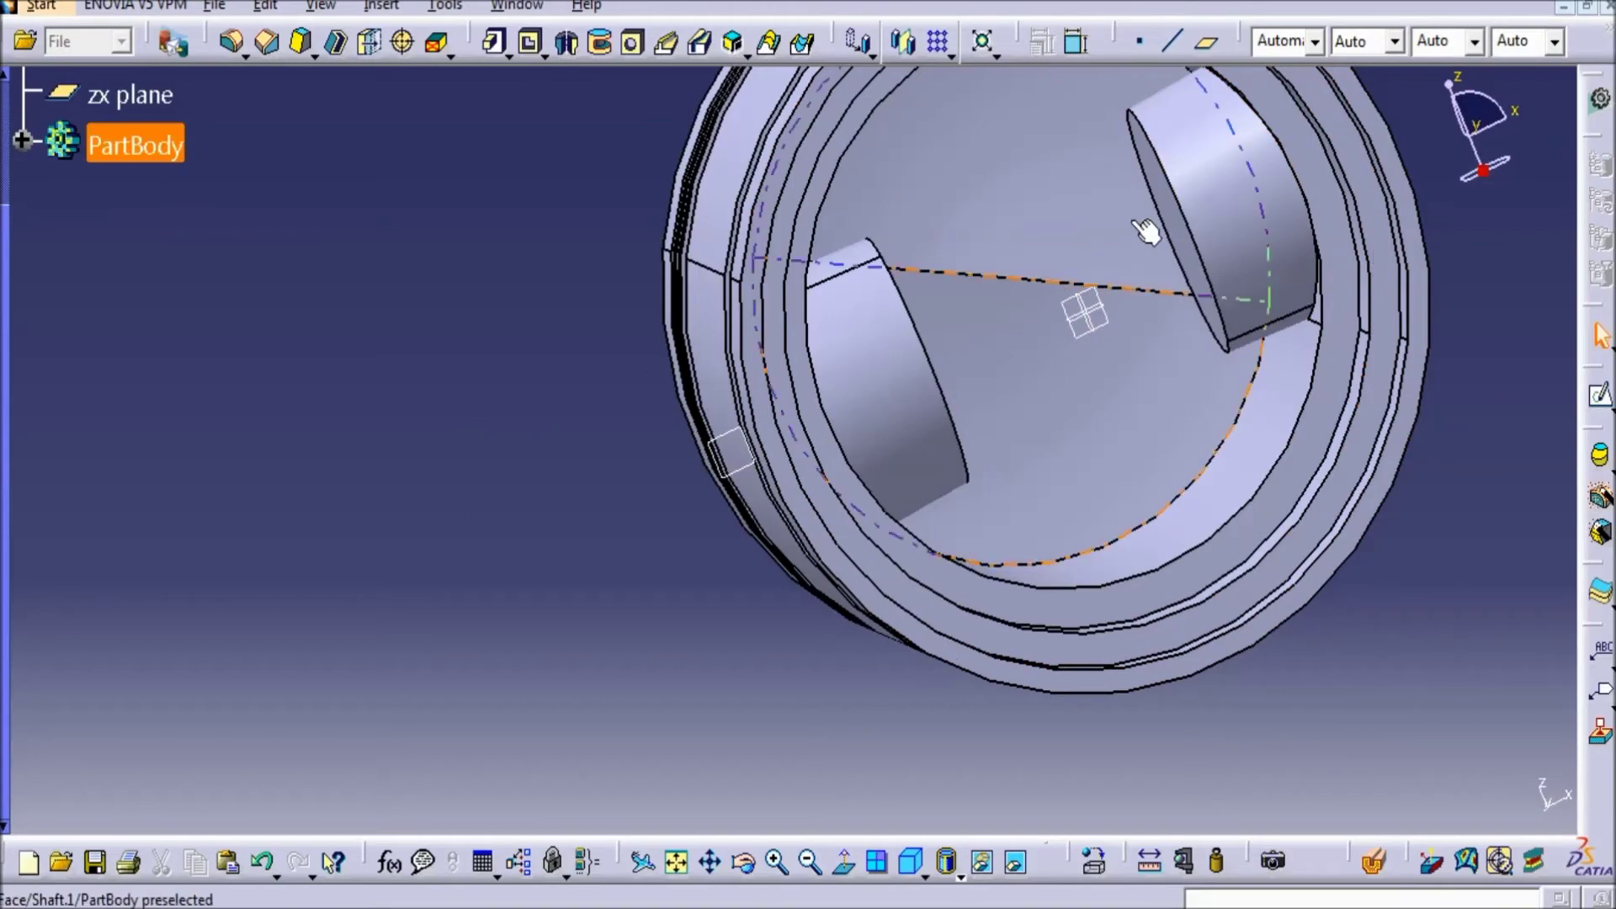
- Start a sketch on the mirrored boss's inner face and project the face's circular outline into it as a construction circle
{"action": "left_click", "coordinate": [1178, 206]}
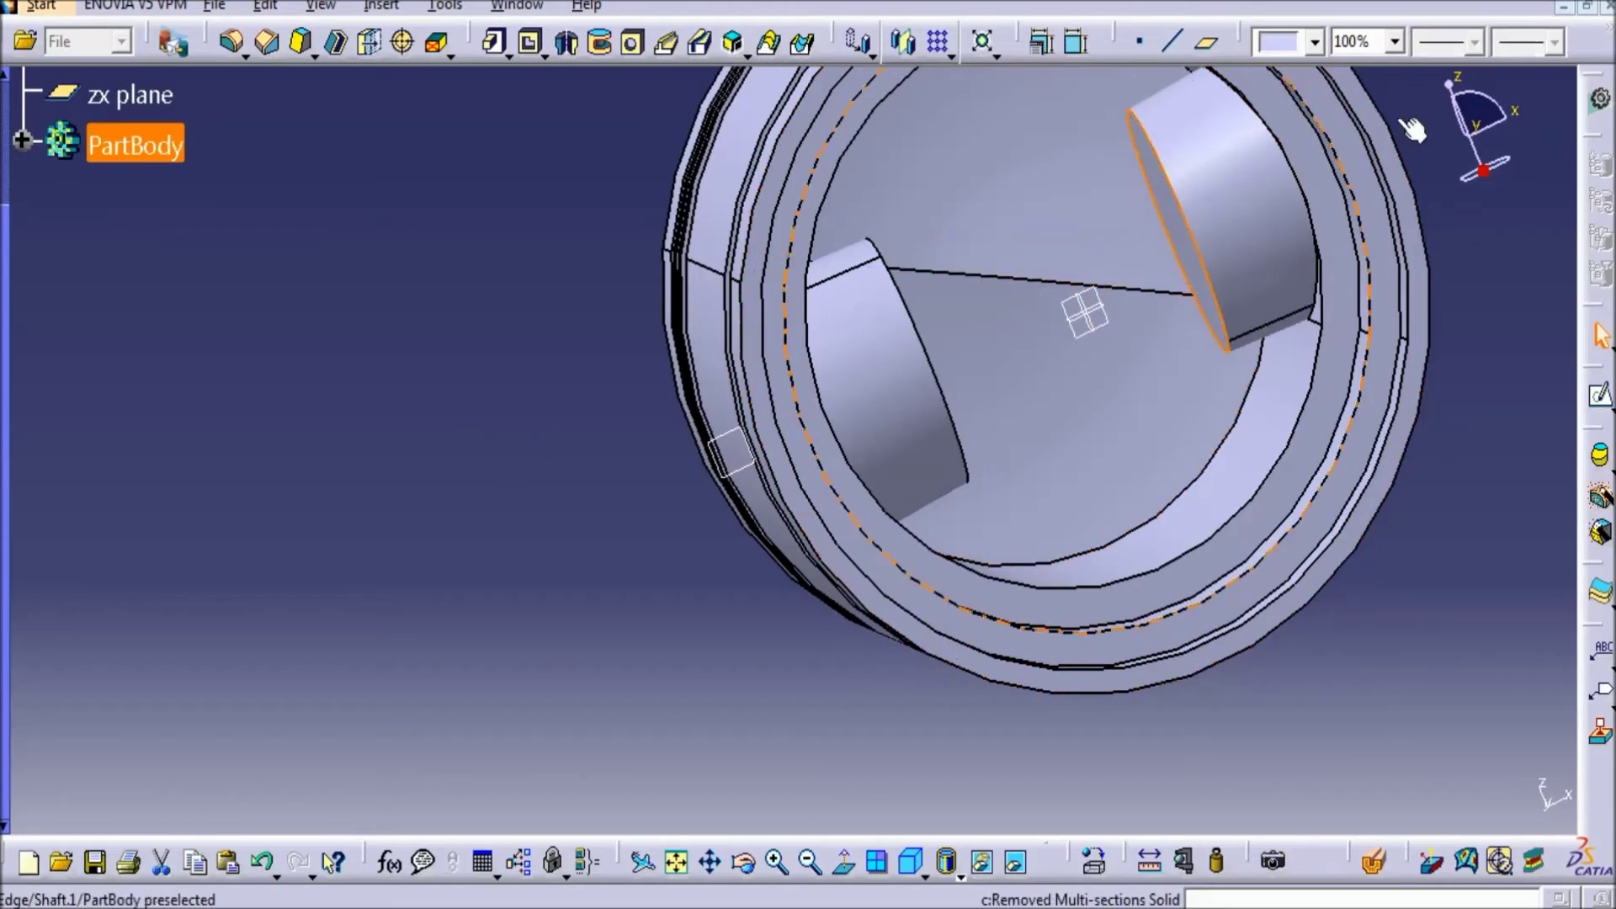
{"action": "left_click", "coordinate": [1598, 399]}
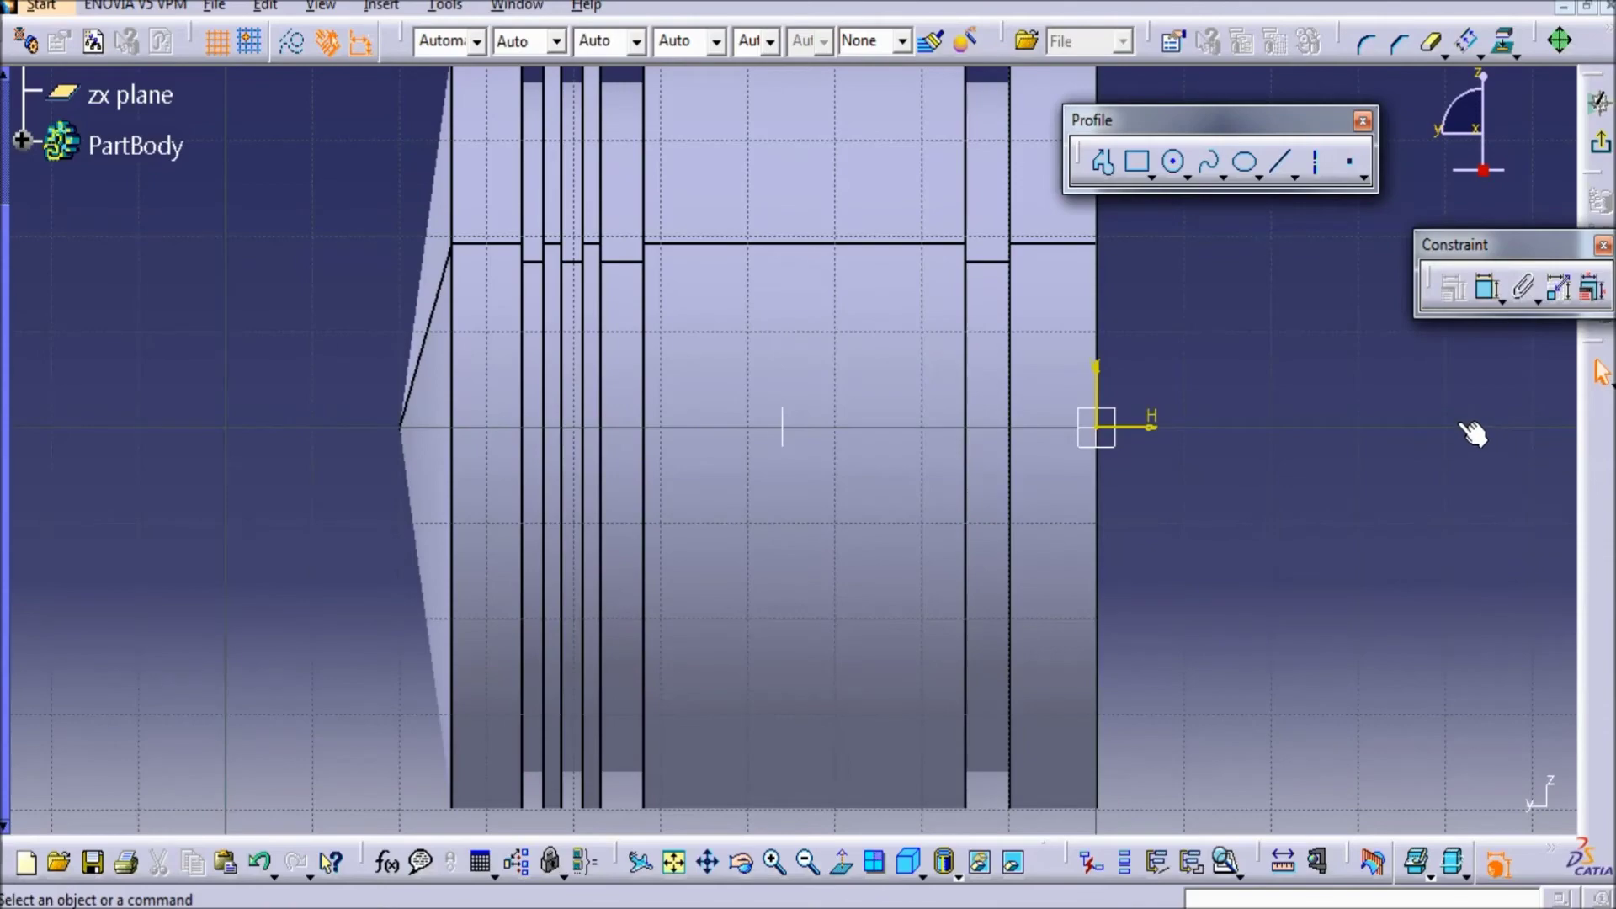
{"action": "mouse_move", "coordinate": [1108, 441]}
{"action": "middle_mouse_down"}
{"action": "mouse_move", "coordinate": [1136, 484]}
{"action": "mouse_move", "coordinate": [1165, 451]}
{"action": "mouse_move", "coordinate": [989, 461]}
{"action": "mouse_move", "coordinate": [806, 387]}
{"action": "middle_mouse_up"}
{"action": "left_click", "coordinate": [800, 358]}
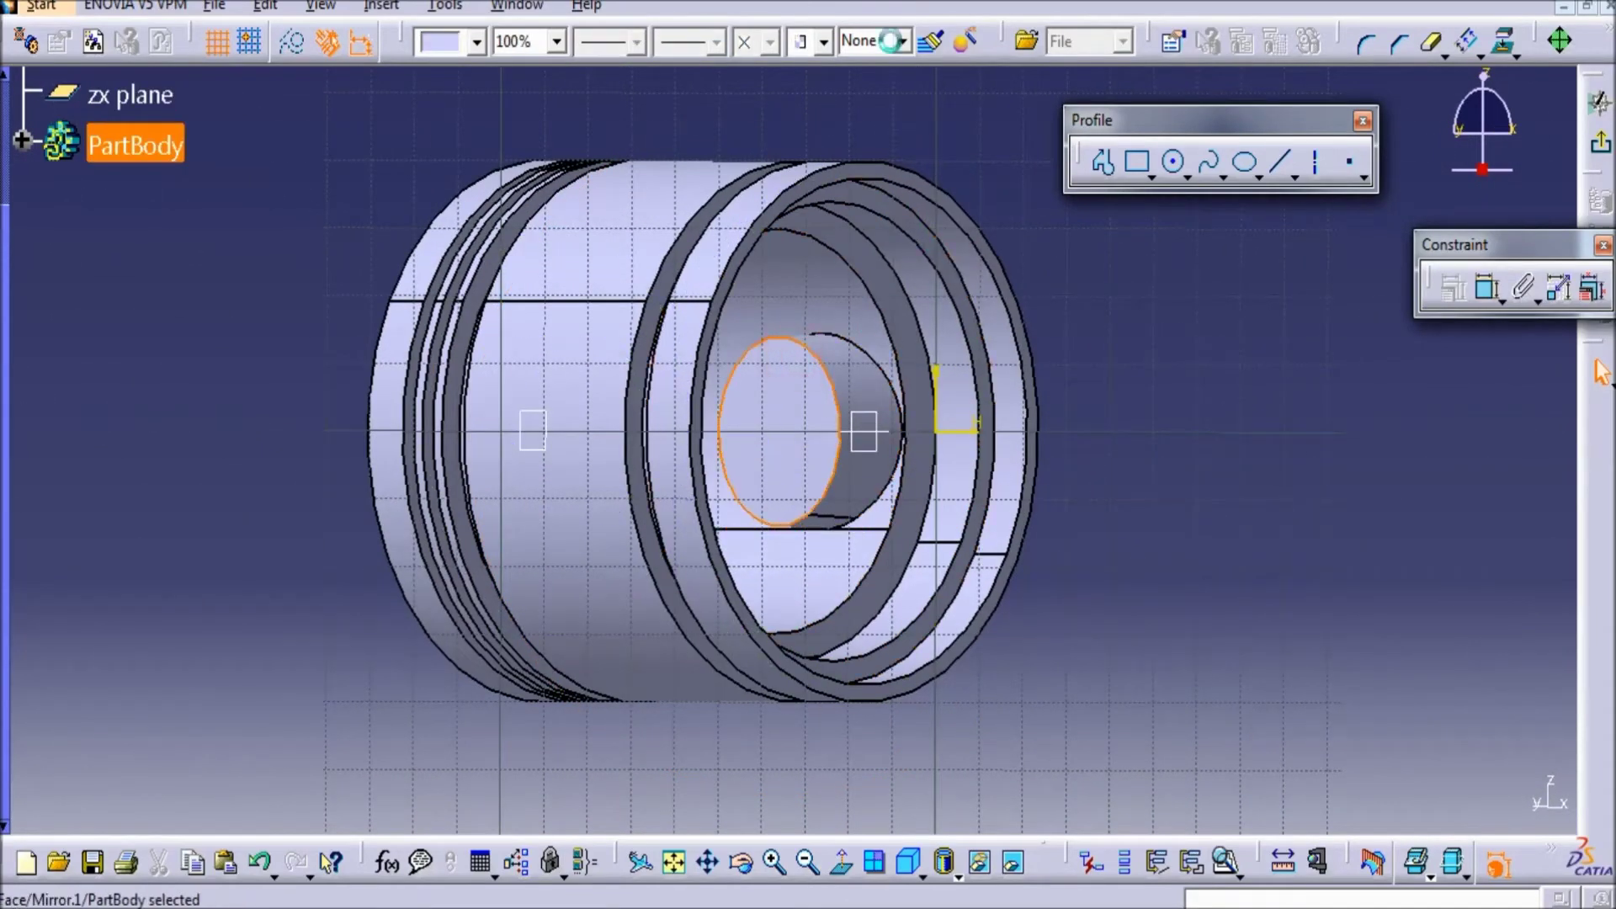
{"action": "left_click", "coordinate": [1504, 47]}
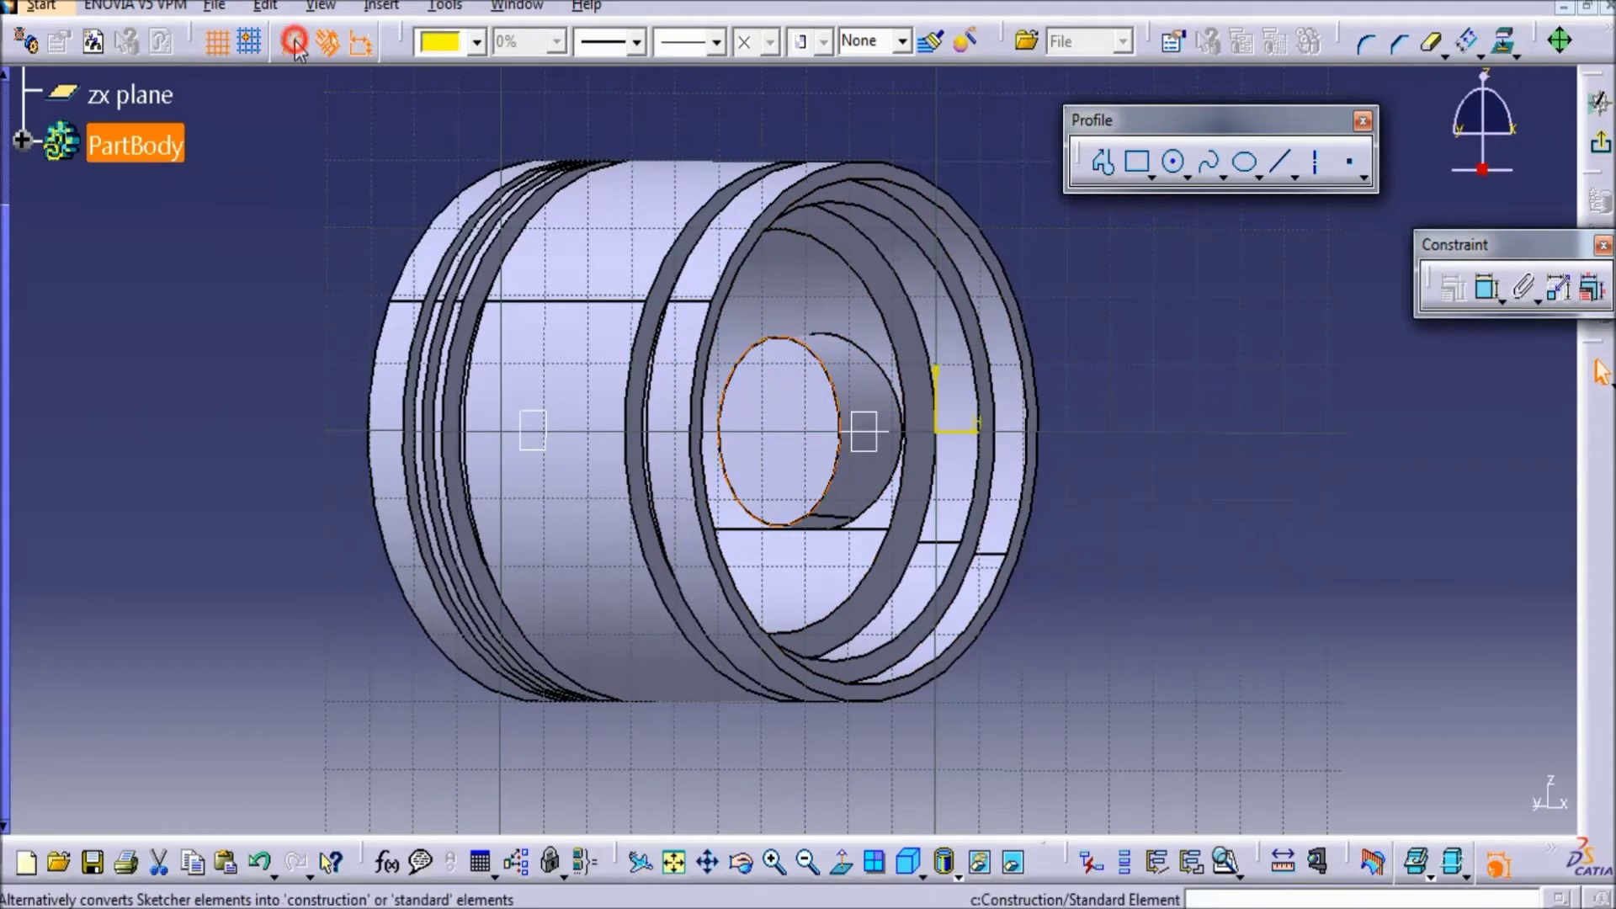
{"action": "left_click", "coordinate": [361, 153]}
{"action": "left_click", "coordinate": [292, 42]}
{"action": "left_click", "coordinate": [842, 862]}
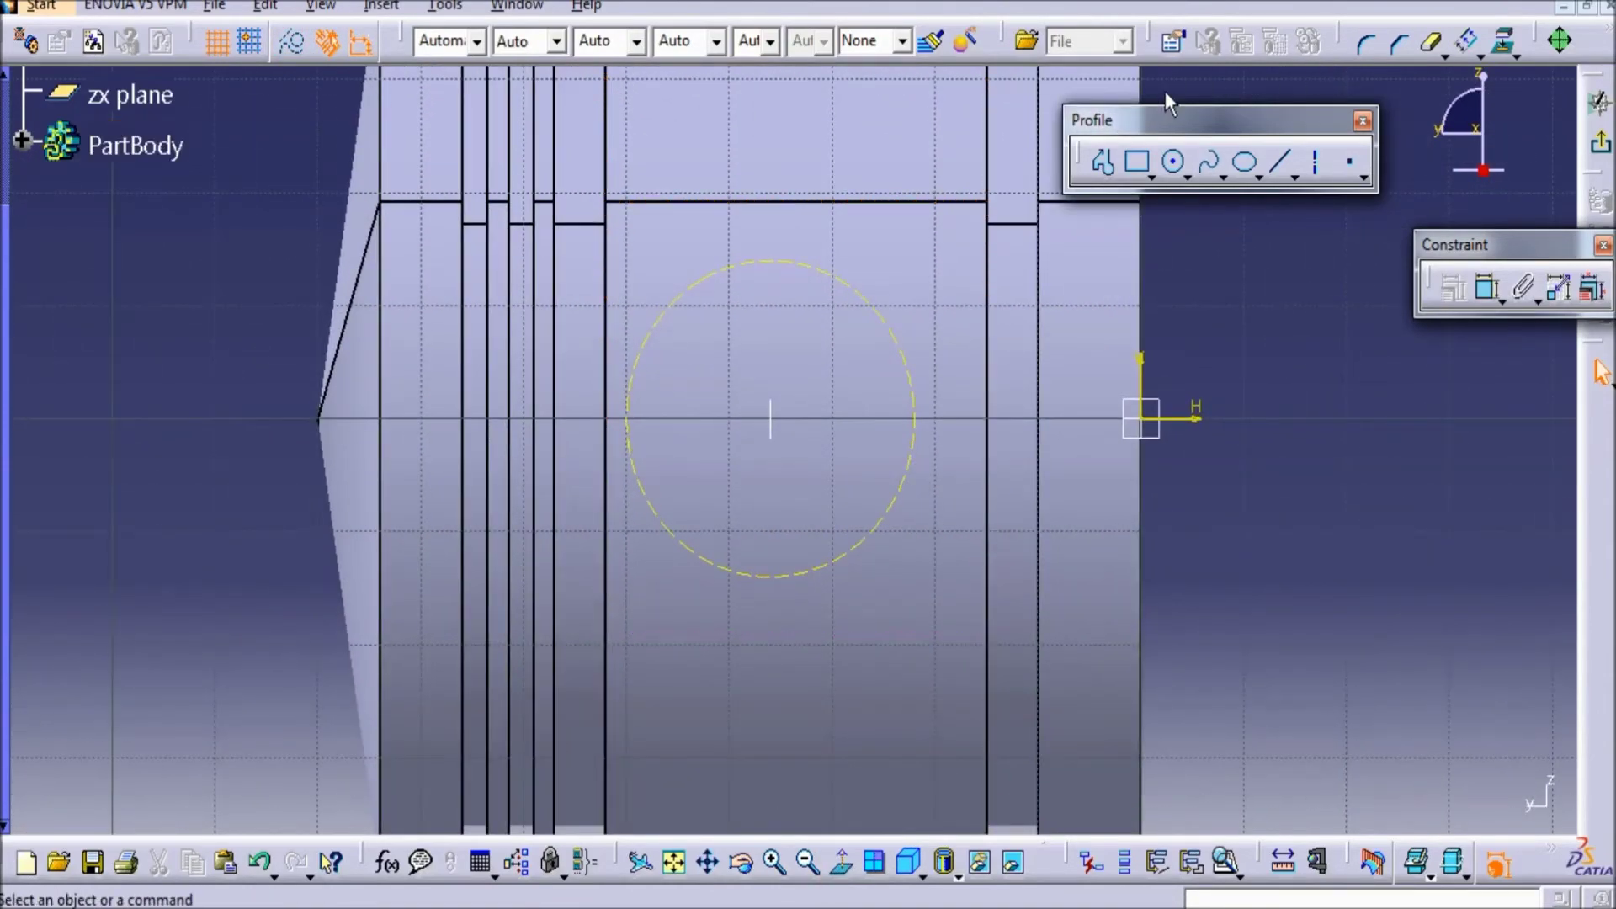
- Draw a circle of 9 mm radius centred on the projected construction circle and exit the sketch
{"action": "left_click", "coordinate": [1175, 162]}
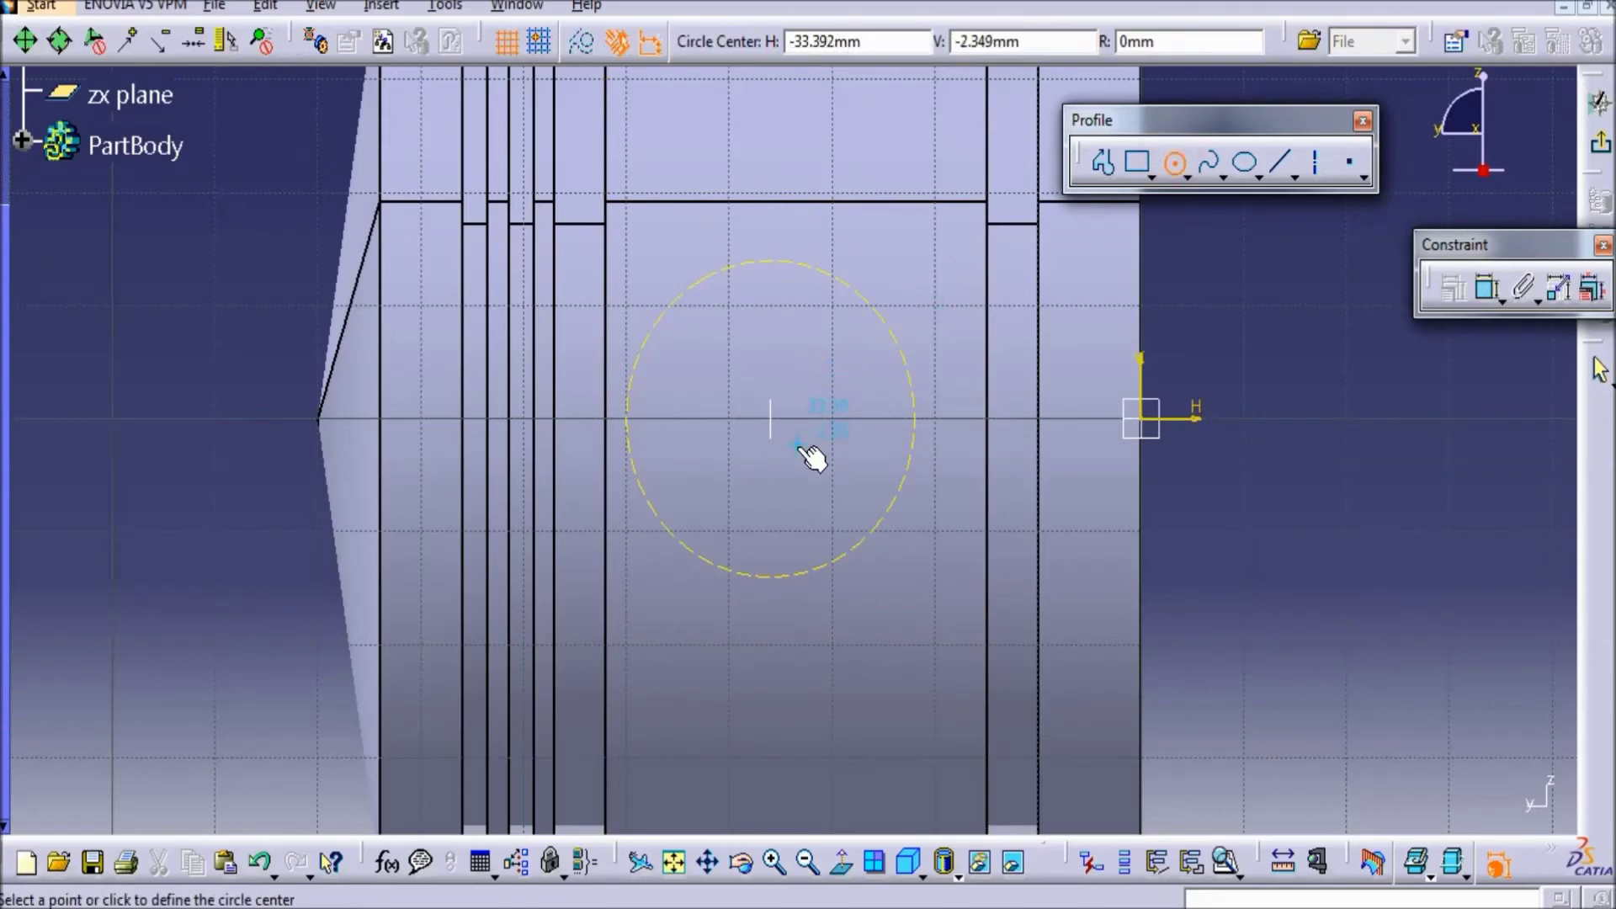
{"action": "left_click", "coordinate": [770, 419]}
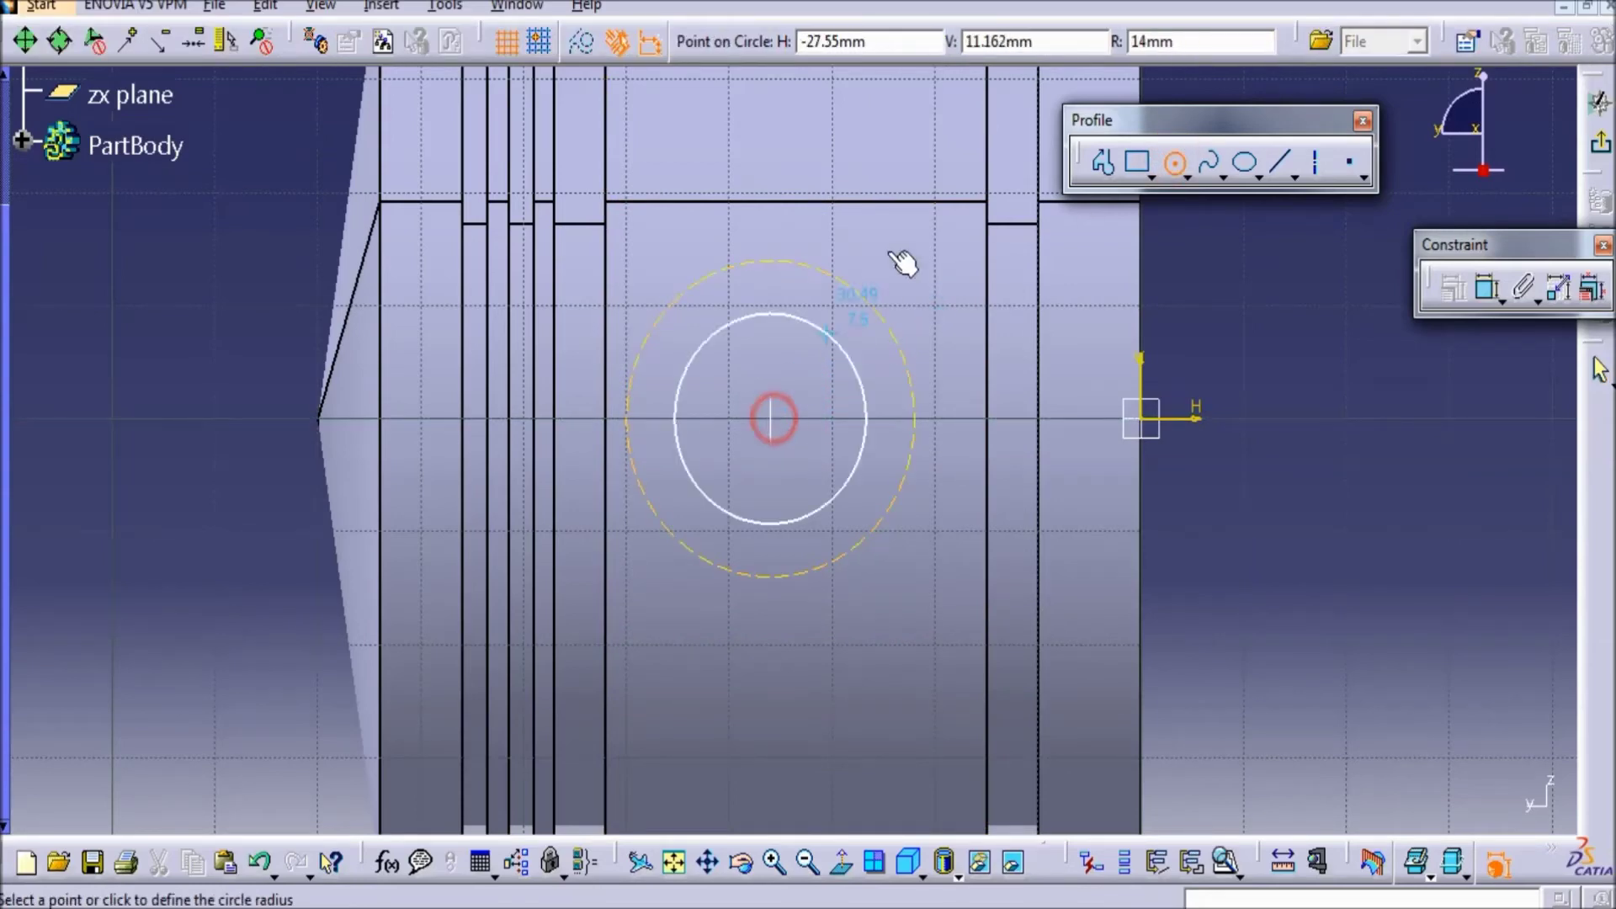
{"action": "left_click", "coordinate": [1219, 37]}
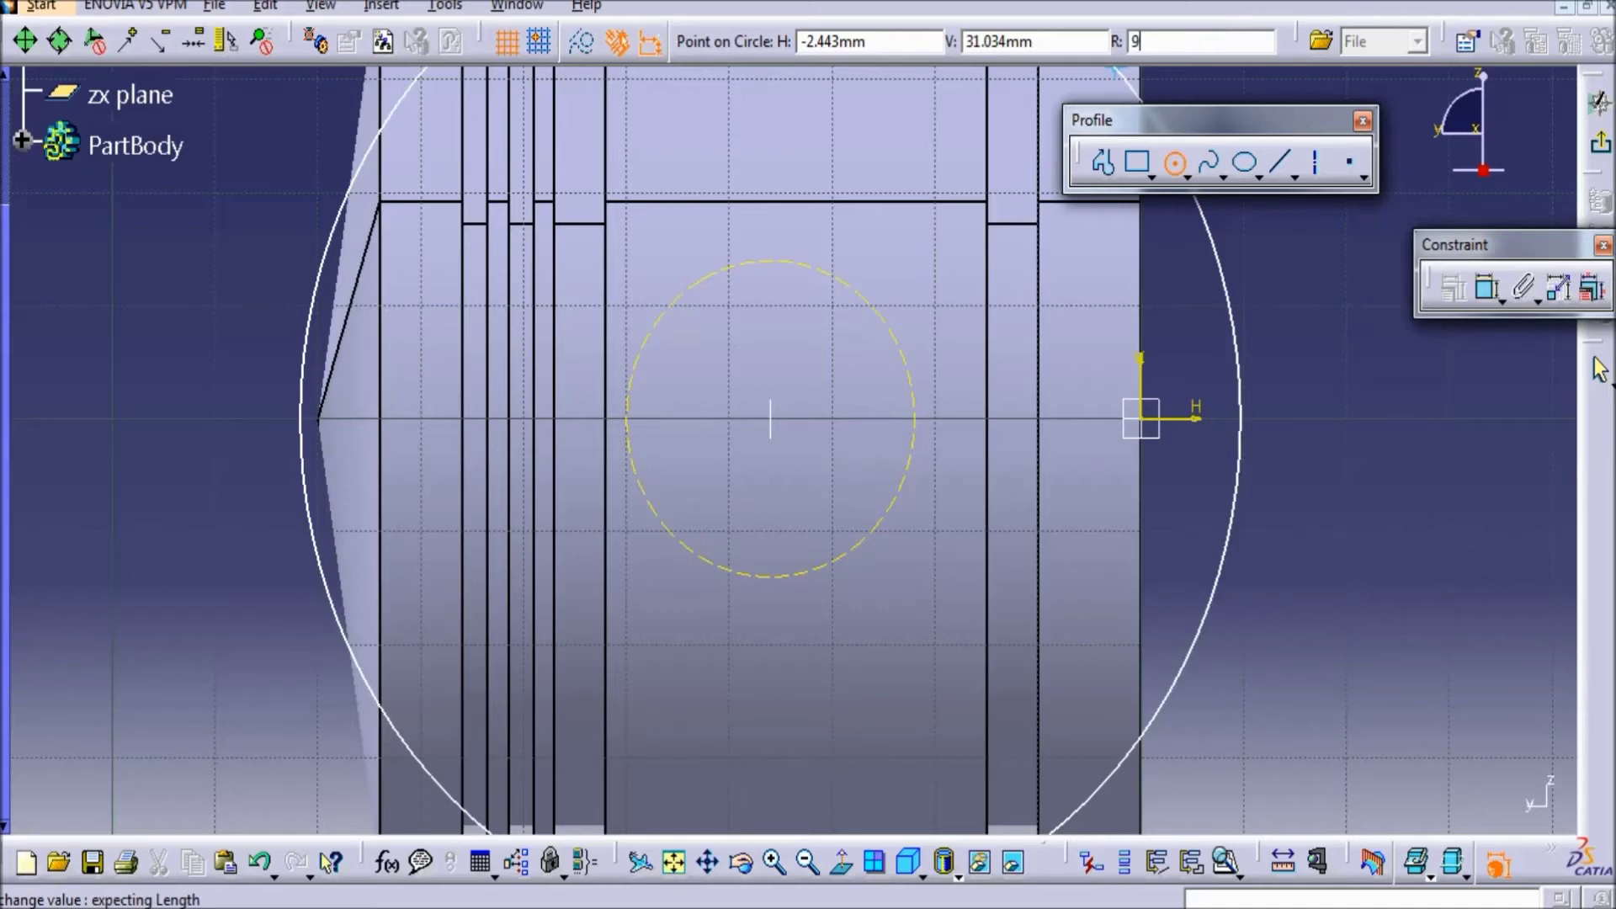
{"action": "type", "text": "9"}
{"action": "key", "text": "Return"}
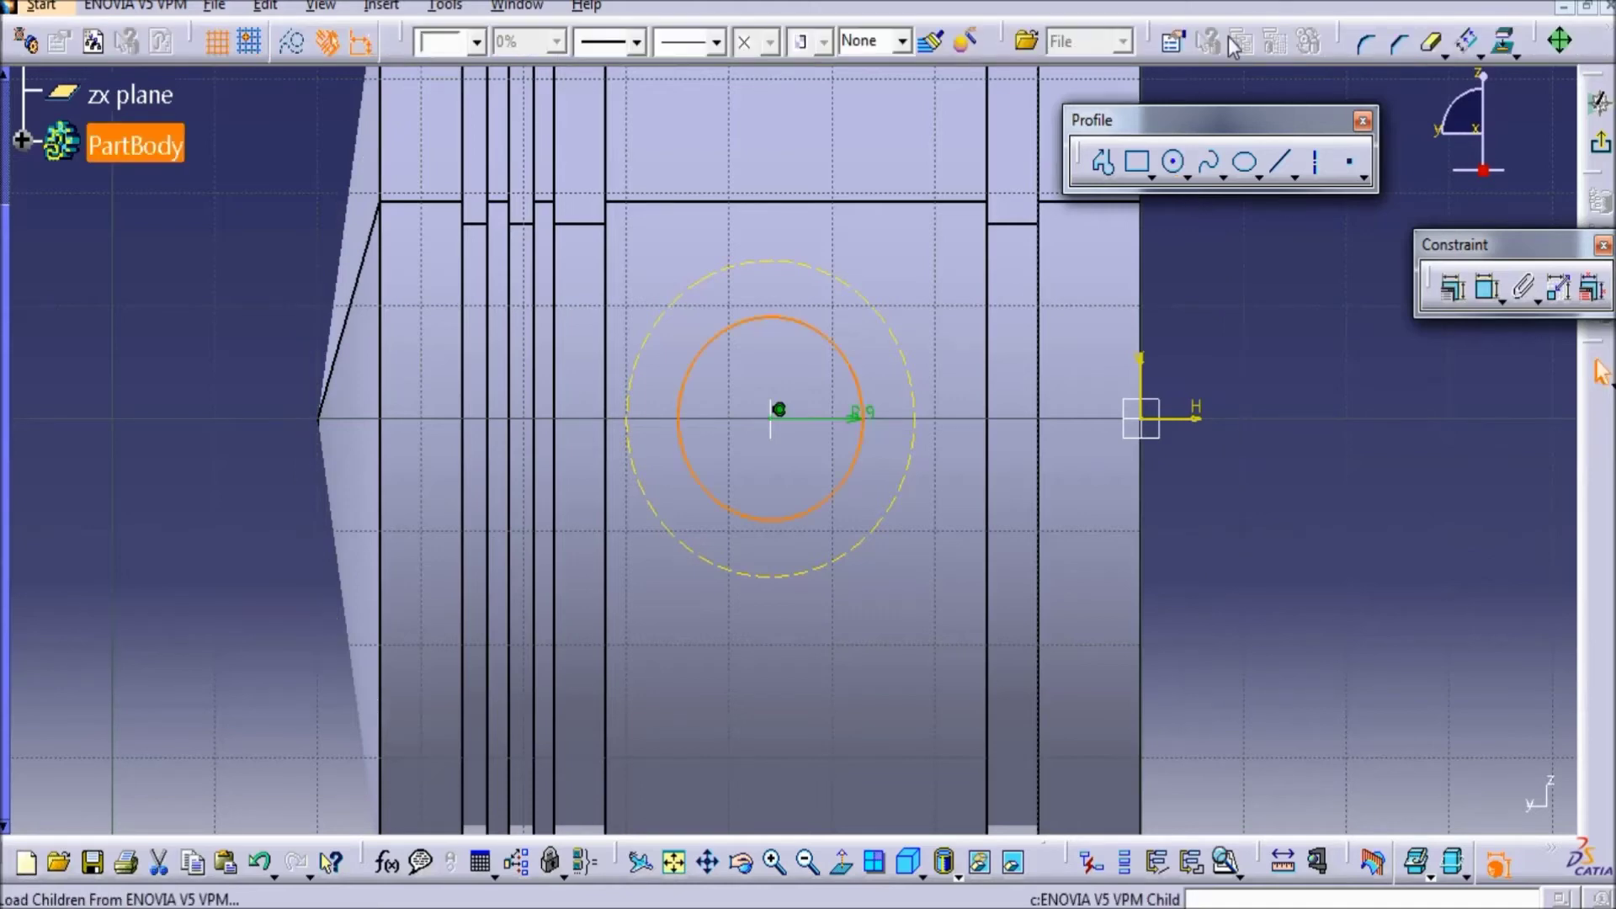
{"action": "left_click", "coordinate": [1333, 391]}
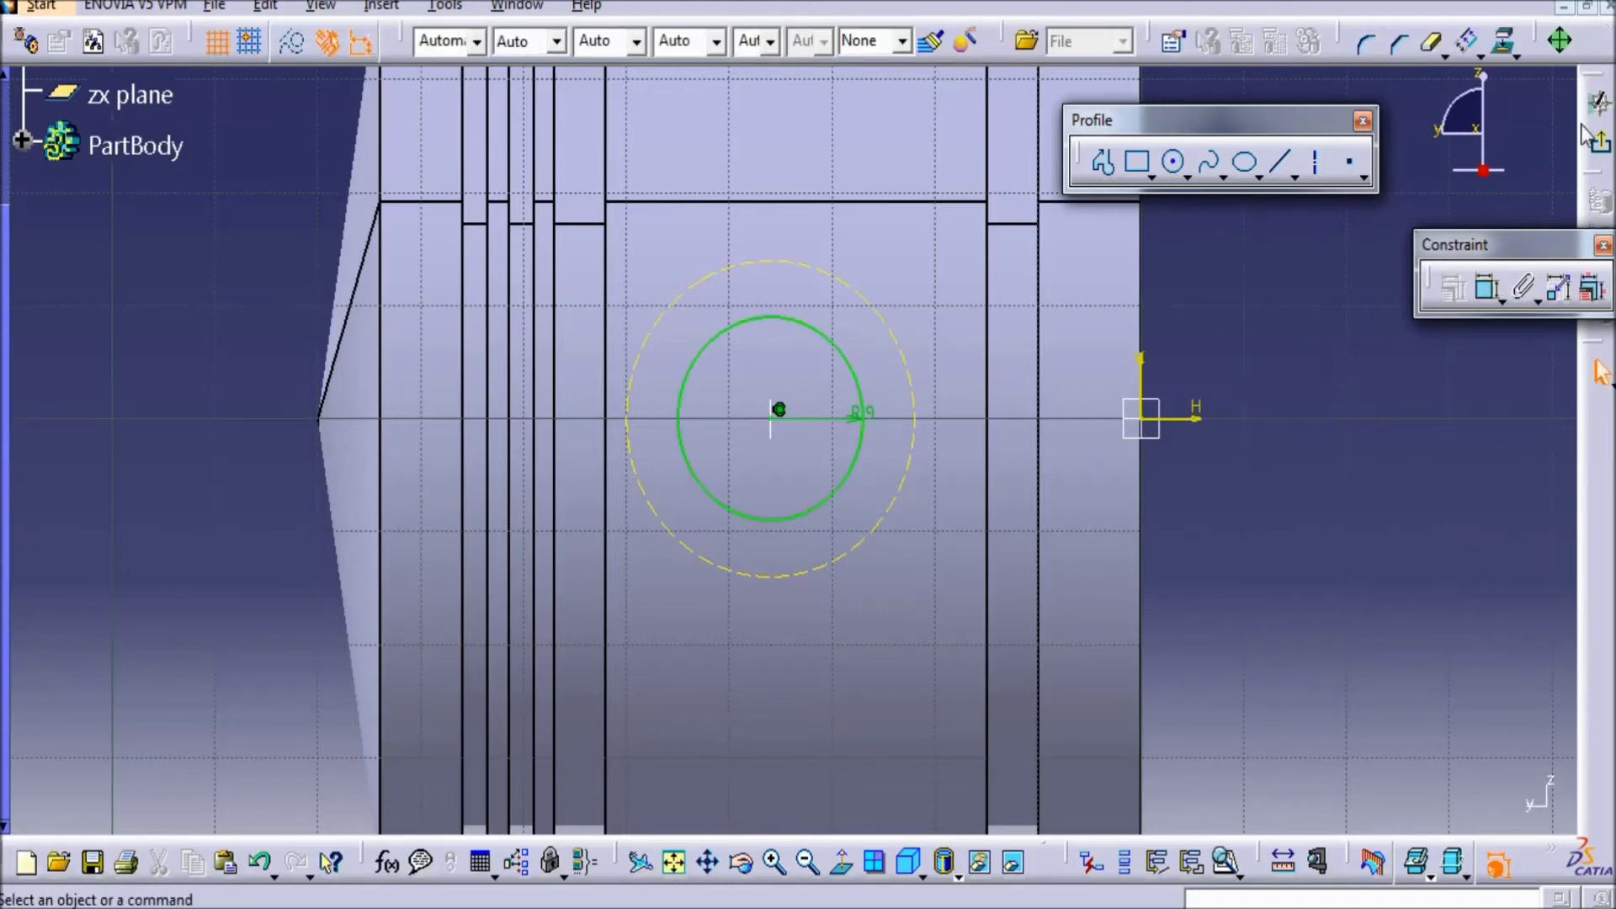
{"action": "left_click", "coordinate": [1600, 370]}
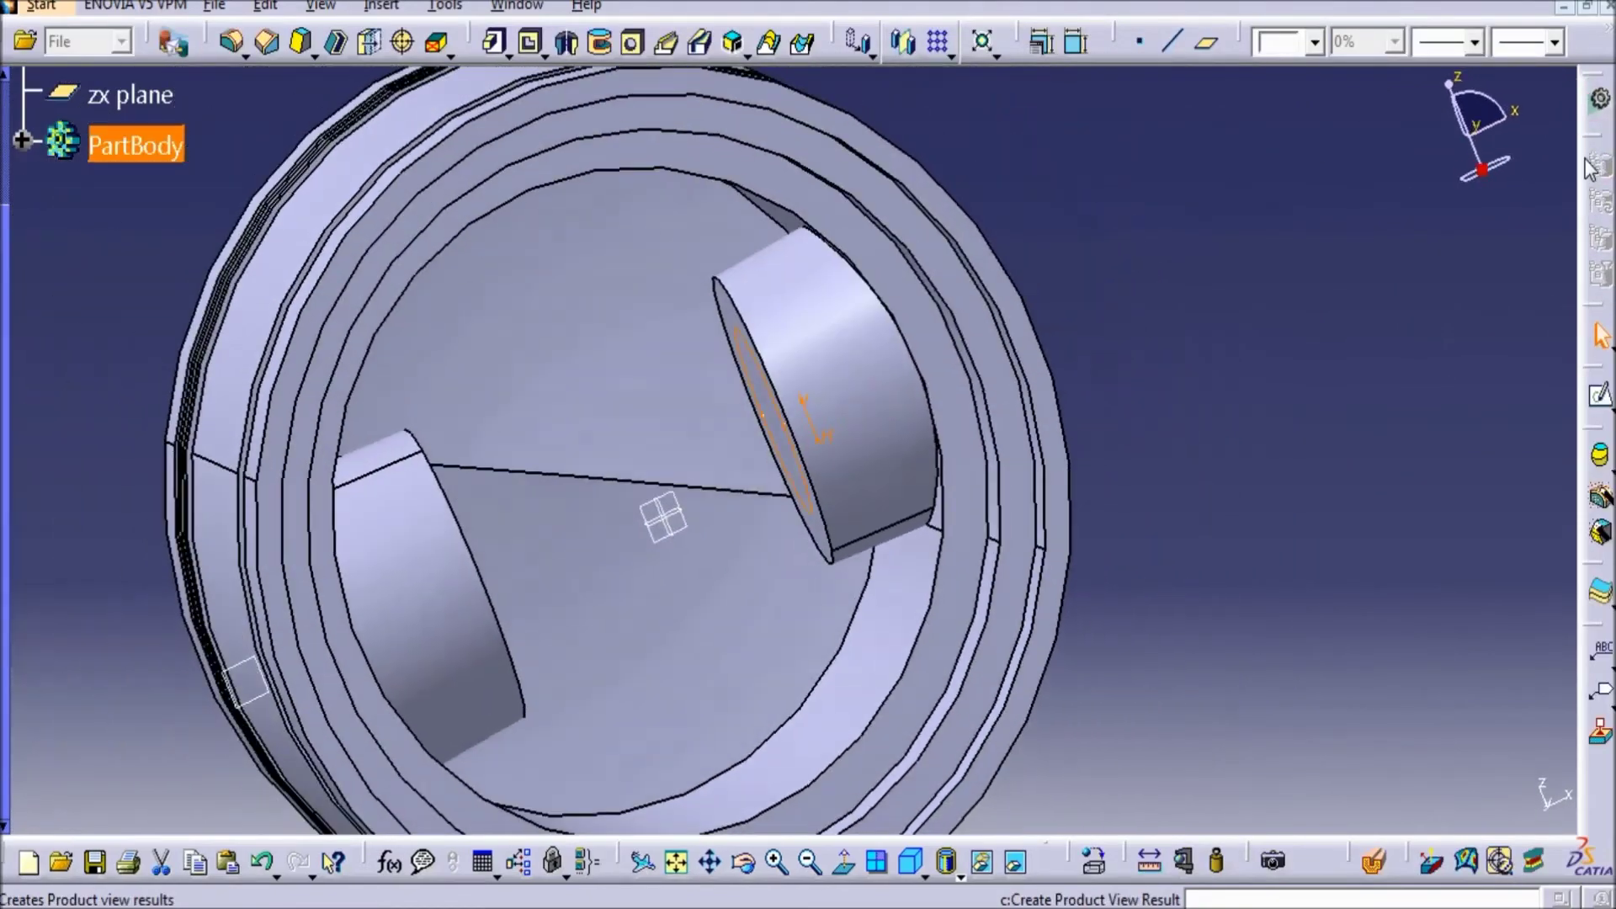
- Cut the circle through both pin bosses and piston walls with a mirrored-extent Pocket 71 mm deep
{"action": "left_click", "coordinate": [532, 42]}
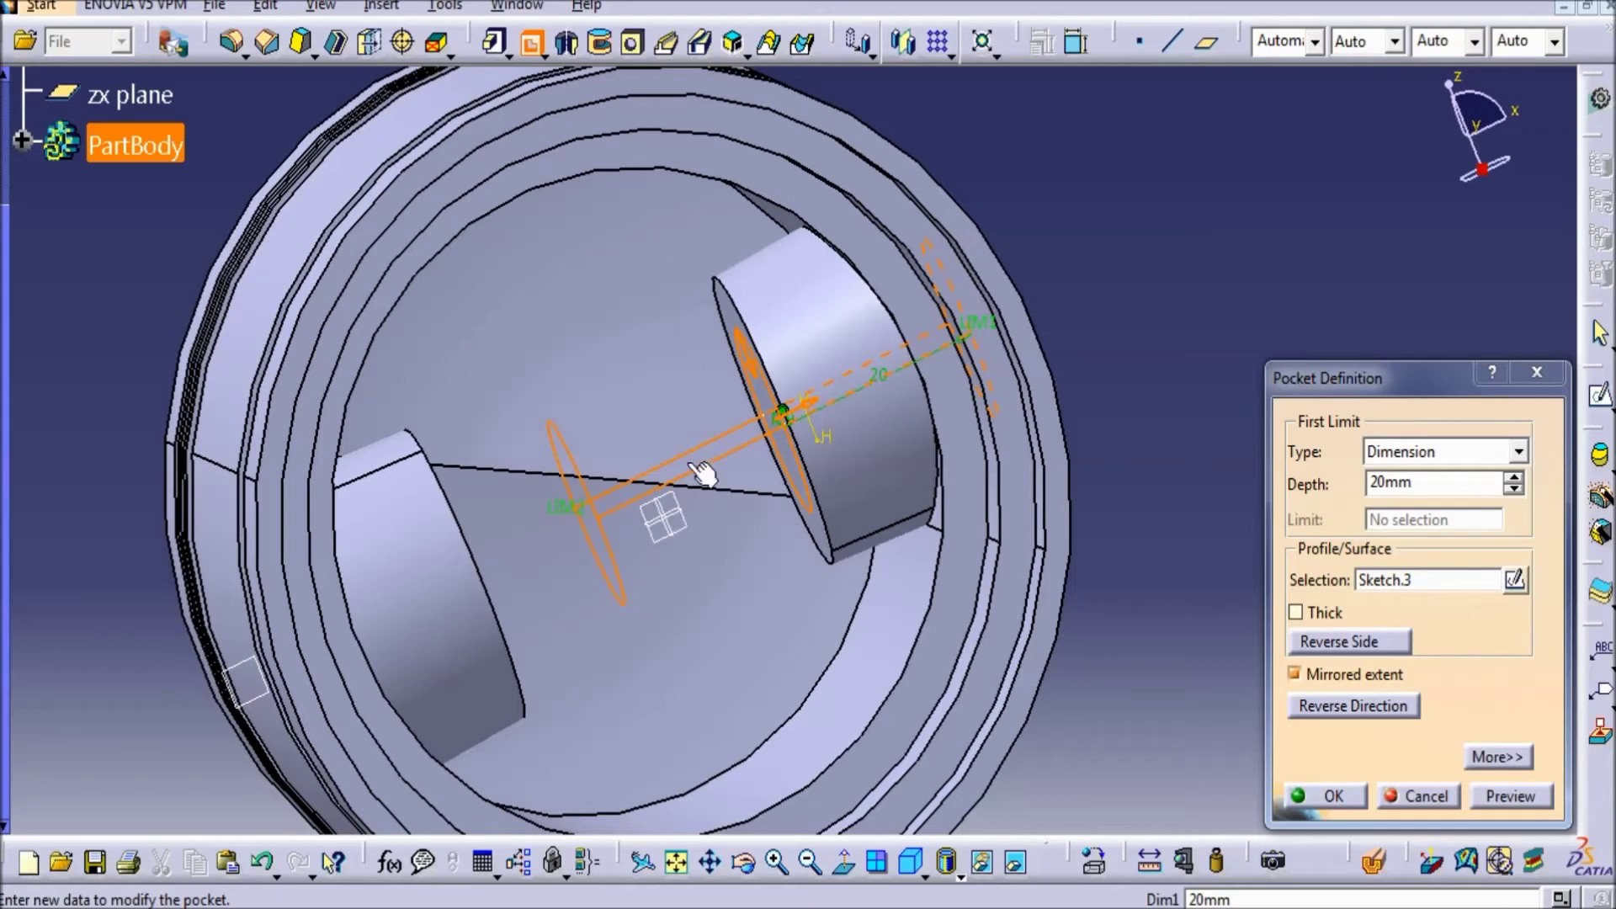
{"action": "left_click_drag", "start_coordinate": [983, 320], "coordinate": [1460, 203]}
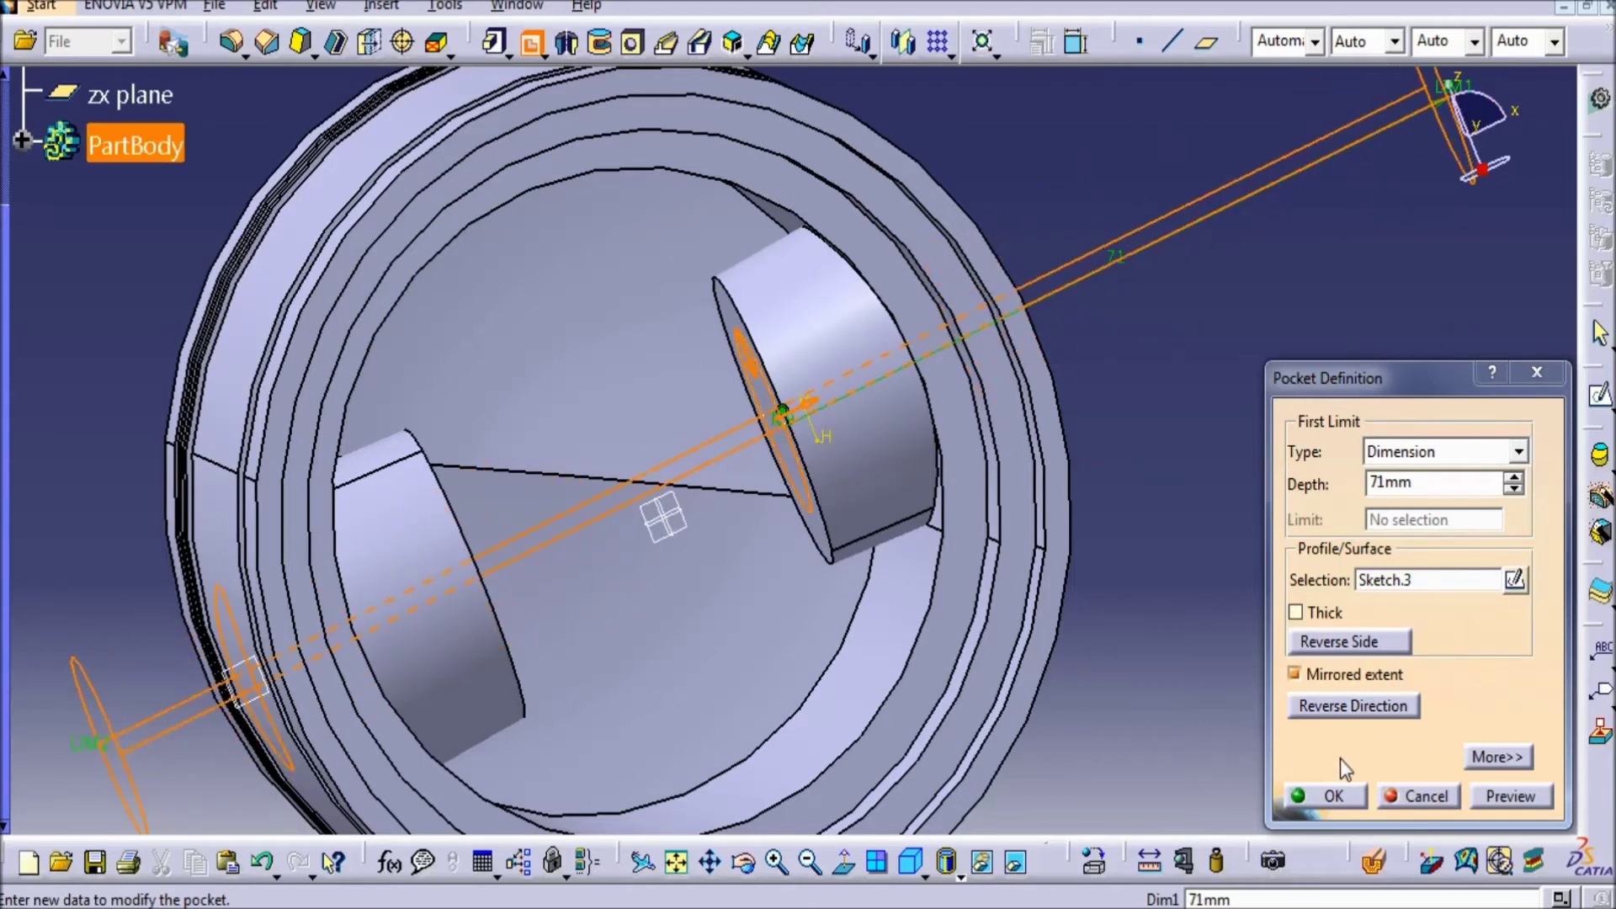
{"action": "left_click", "coordinate": [1336, 796]}
{"action": "middle_click_drag", "start_coordinate": [313, 461], "coordinate": [579, 583]}
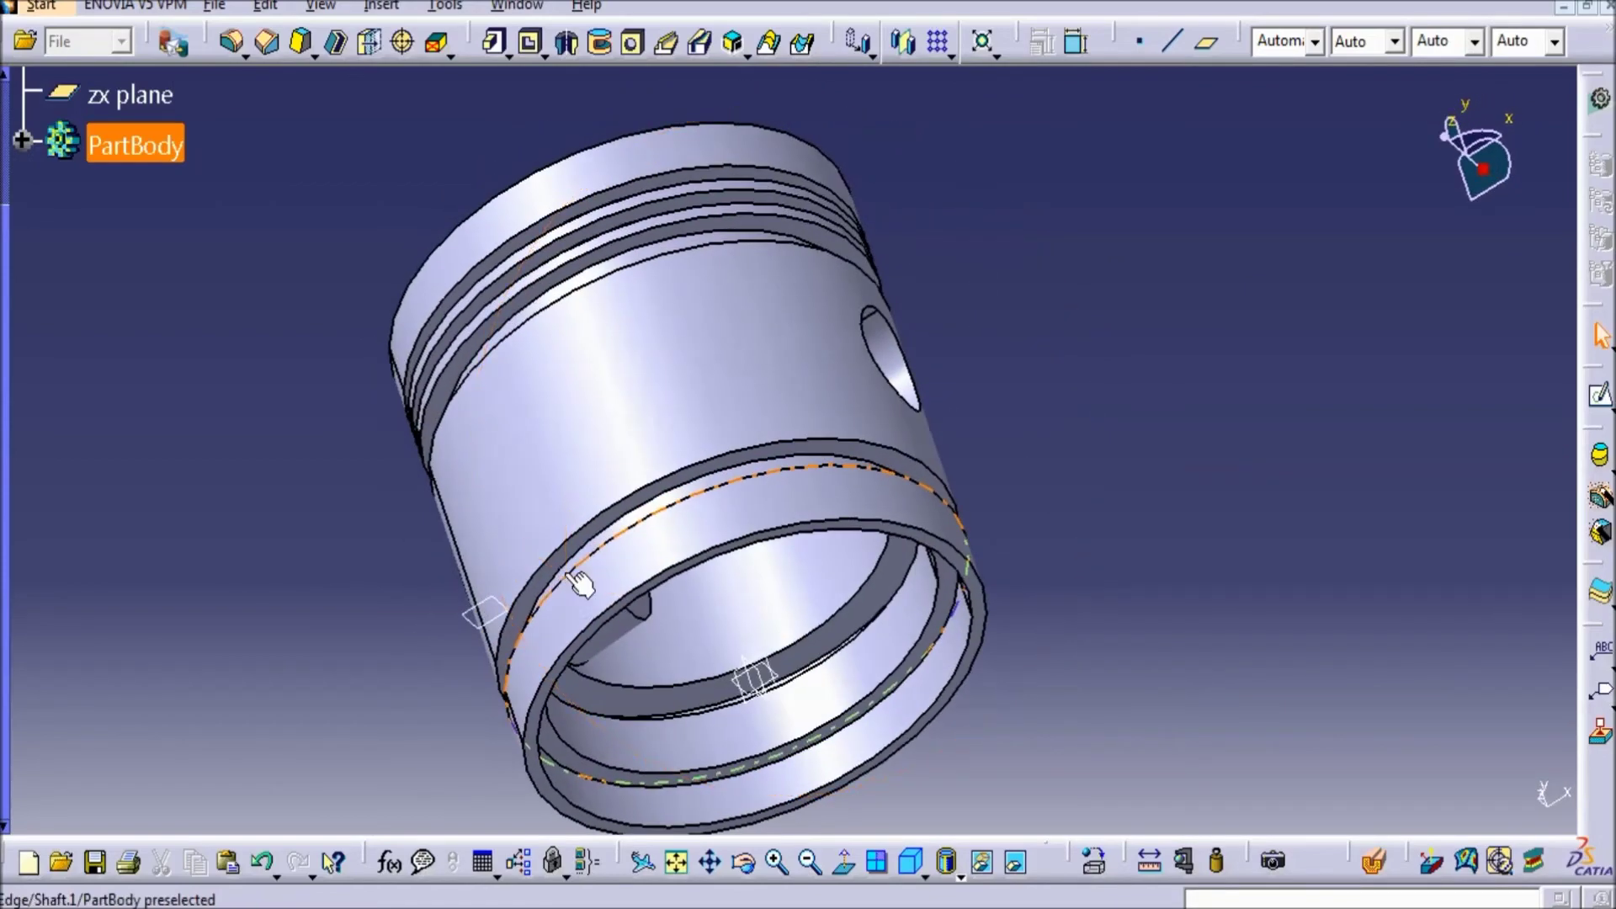
{"action": "middle_click_drag", "start_coordinate": [707, 590], "coordinate": [704, 472]}
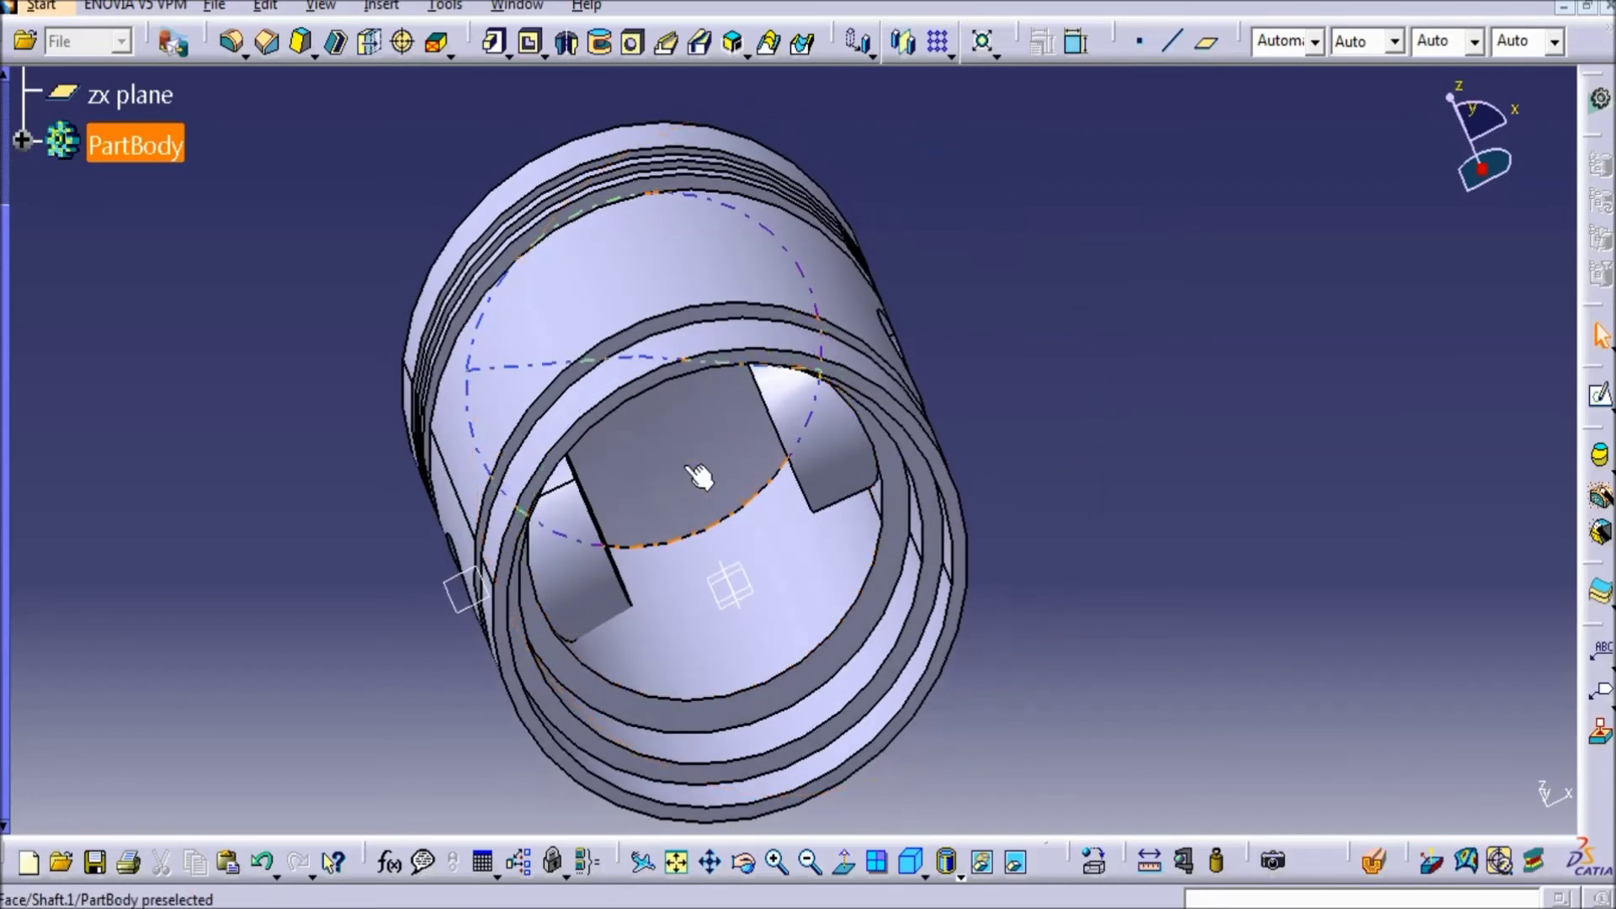
{"action": "left_click", "coordinate": [1204, 42]}
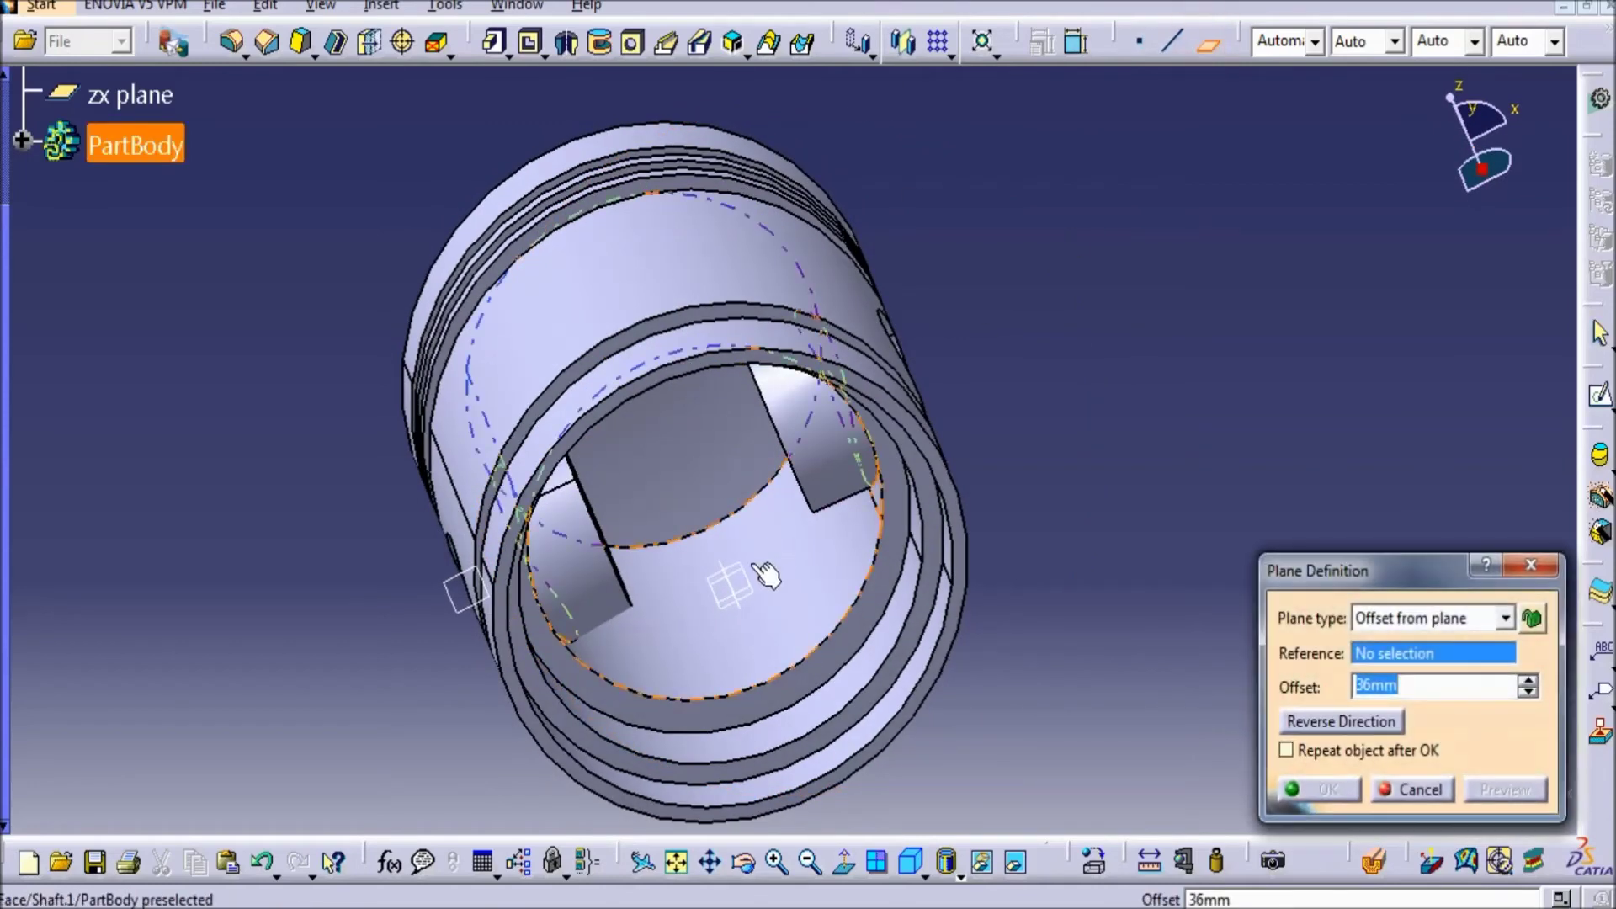
{"action": "left_click", "coordinate": [736, 593]}
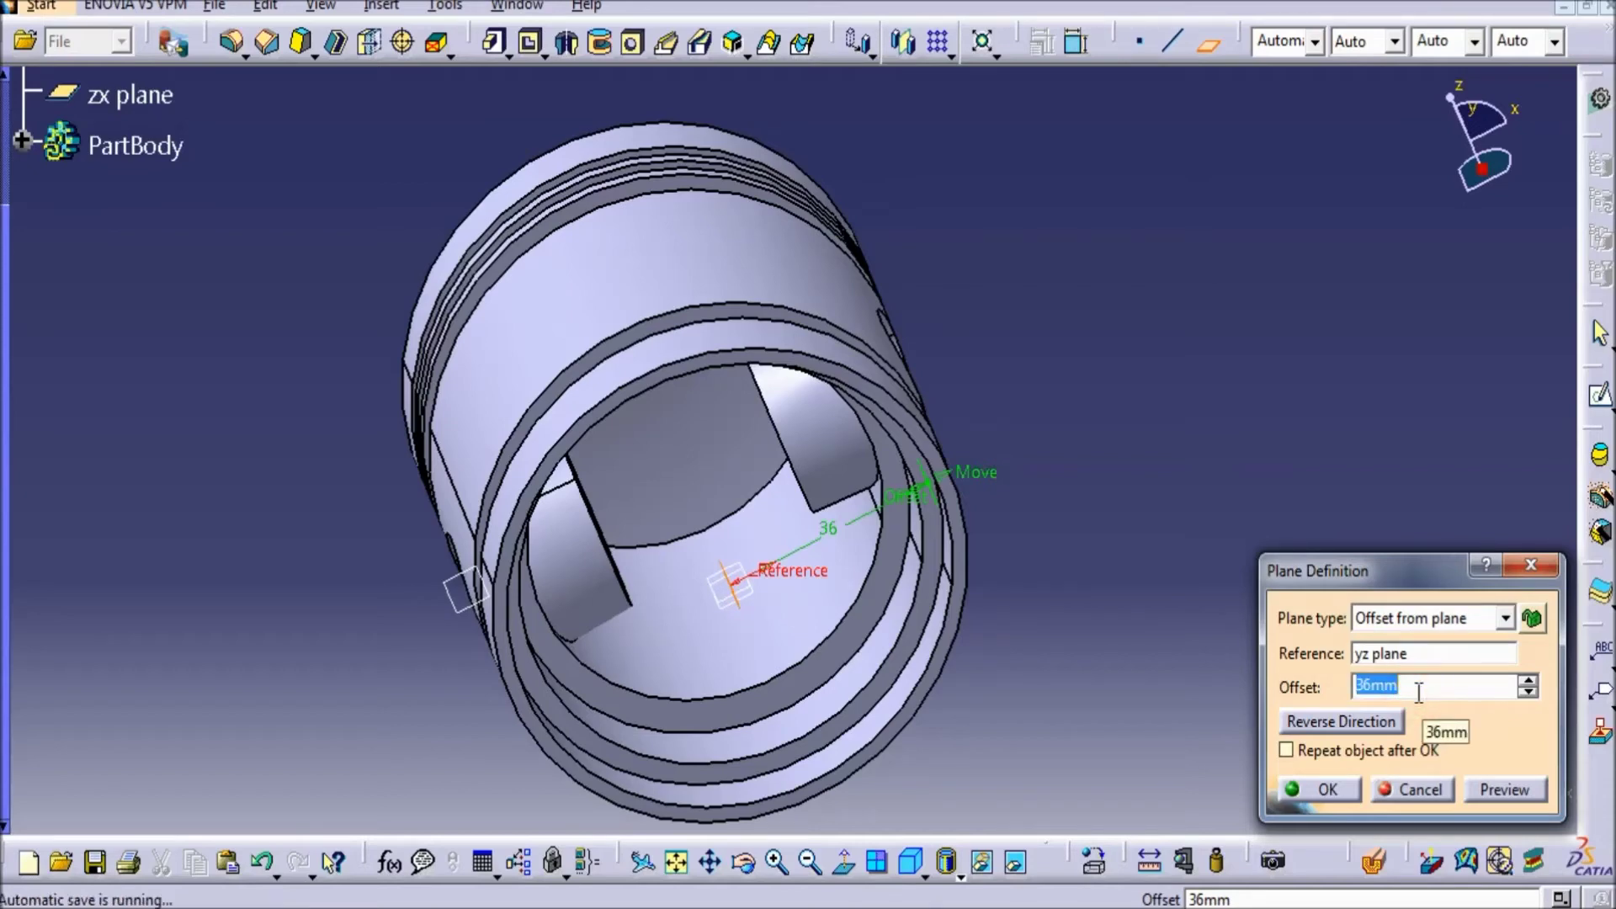
{"action": "left_click", "coordinate": [1427, 790]}
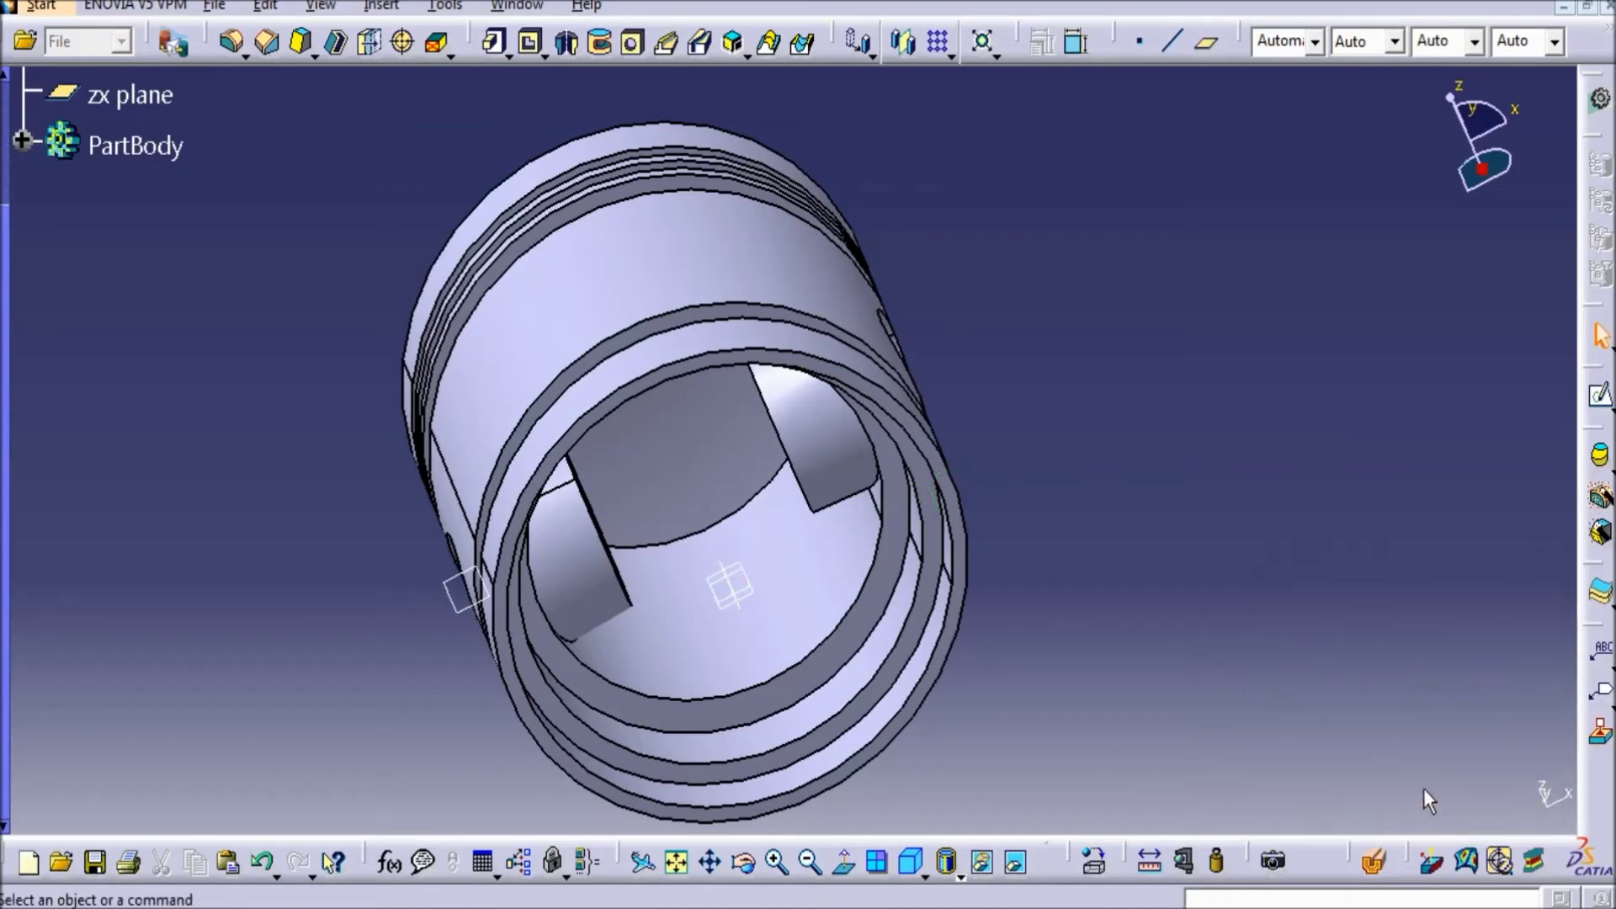
- Create a plane offset from the inner face of the original pin boss, with the direction reversed towards the piston wall
{"action": "left_click", "coordinate": [1206, 44]}
{"action": "middle_click_drag", "start_coordinate": [1094, 219], "coordinate": [934, 276]}
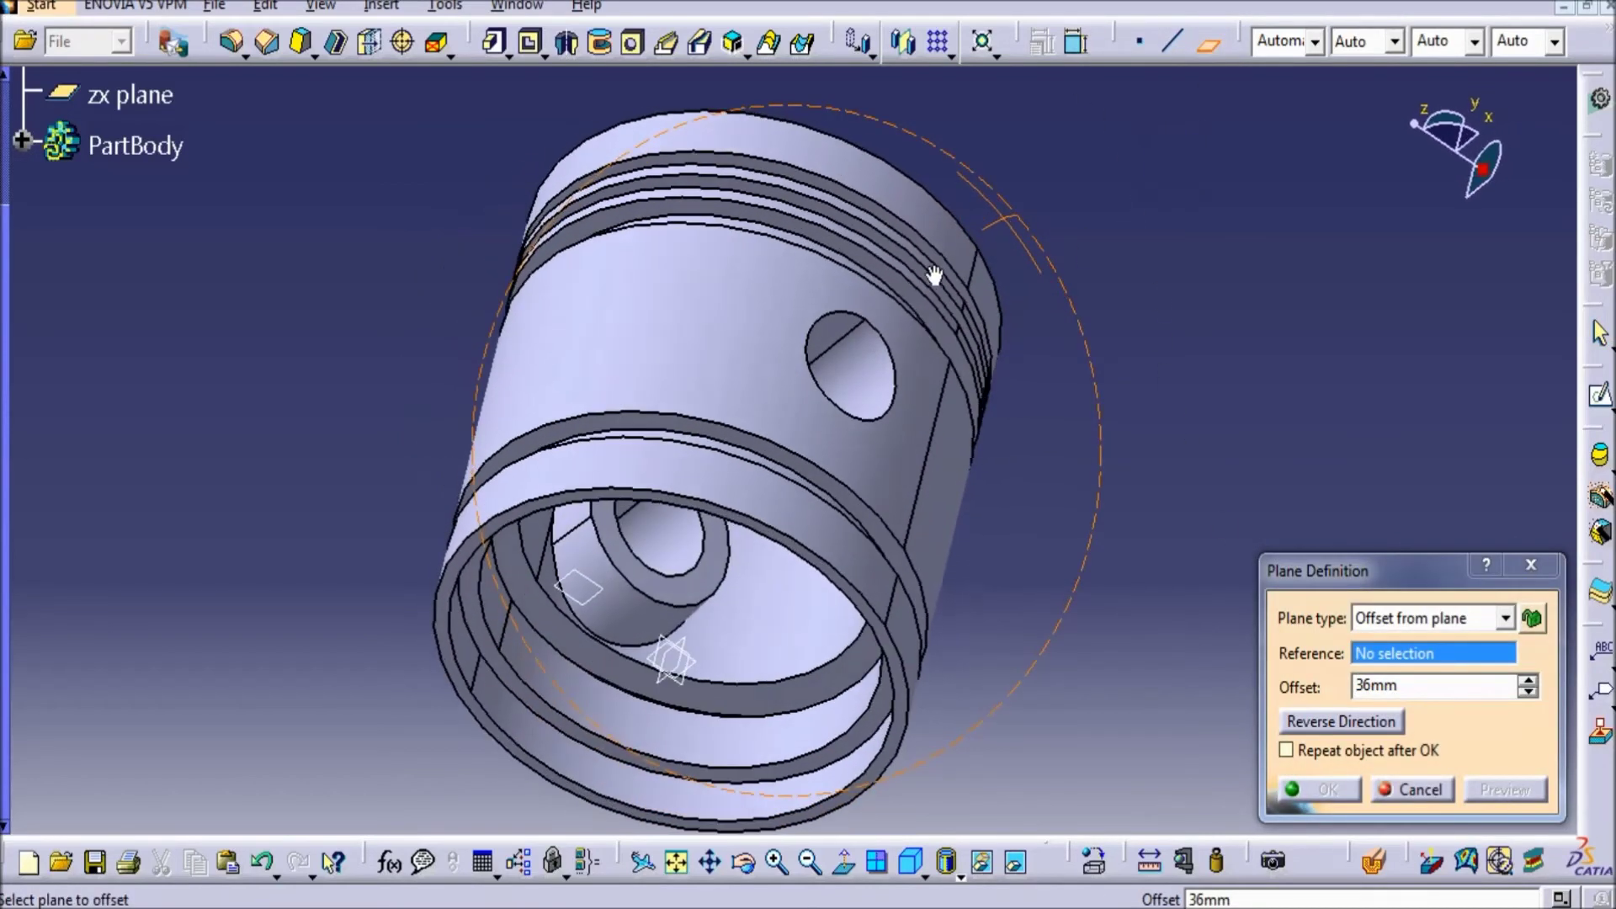
{"action": "left_click", "coordinate": [625, 546]}
{"action": "middle_click_drag", "start_coordinate": [613, 494], "coordinate": [782, 415]}
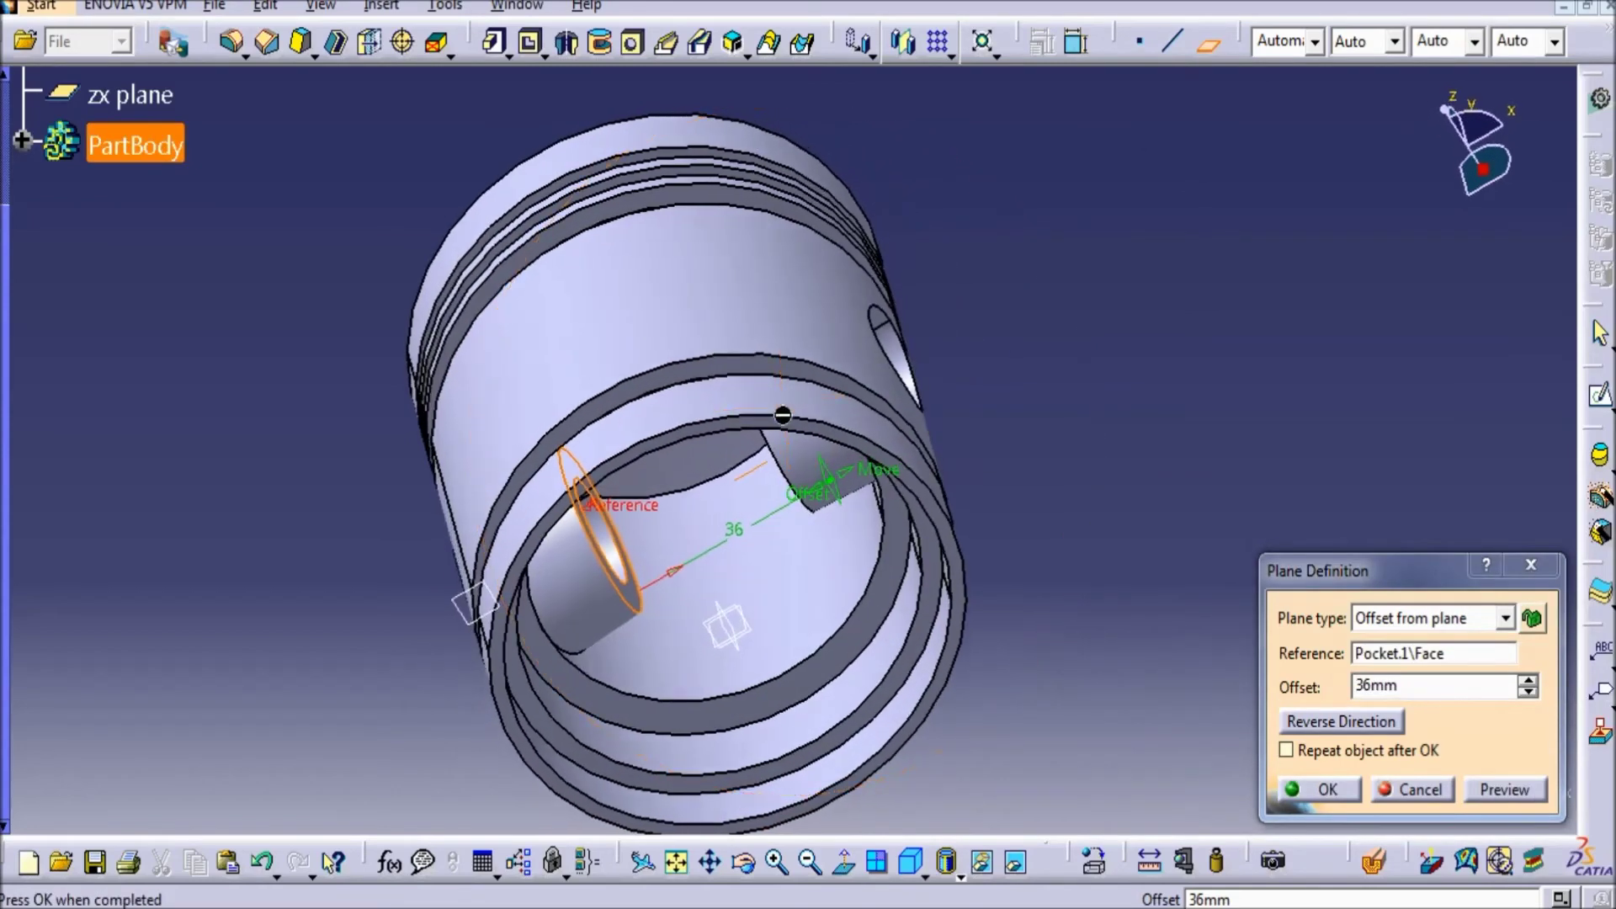
{"action": "left_click", "coordinate": [1347, 723]}
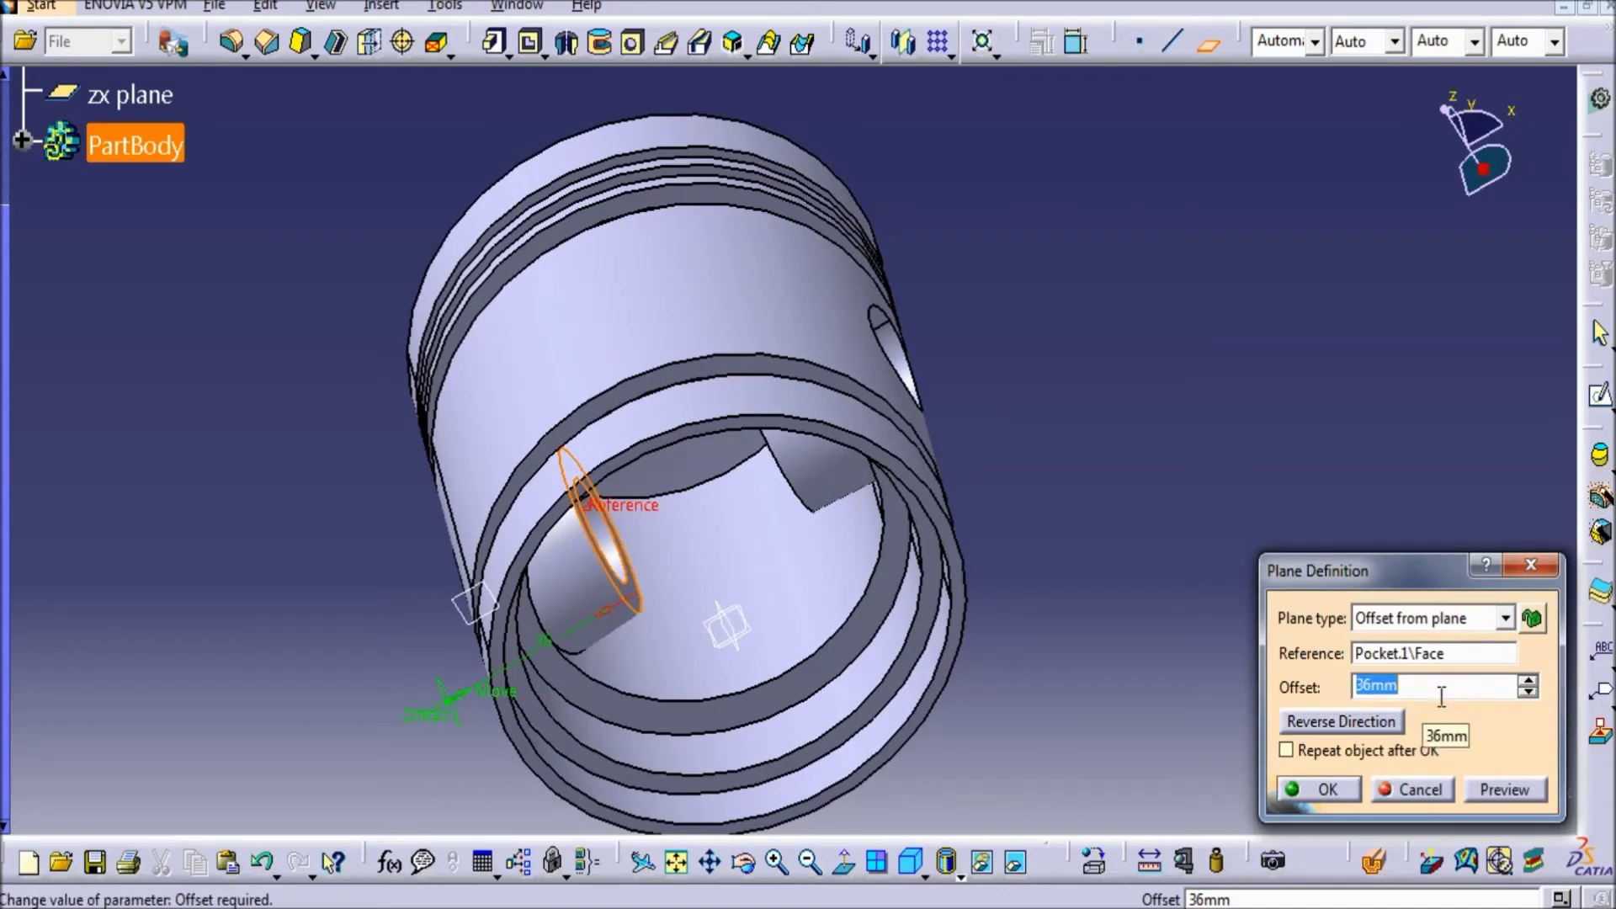
{"action": "left_click", "coordinate": [1374, 789]}
- Start a sketch on the new offset plane and project the pin hole's circular edge into it as a construction circle
{"action": "left_click", "coordinate": [566, 656]}
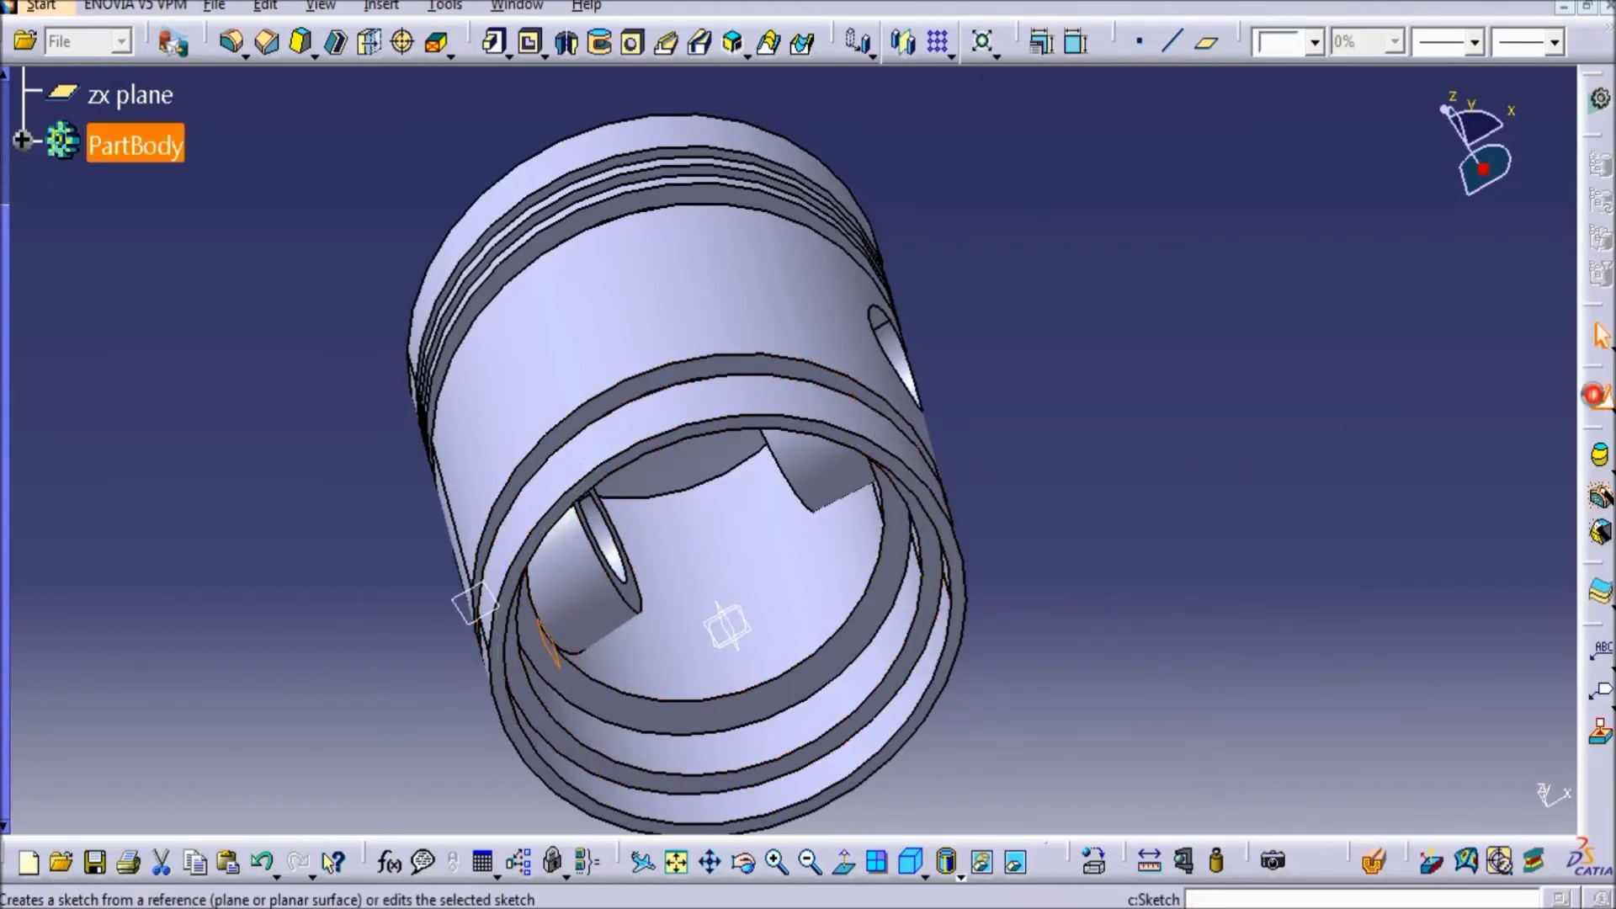
{"action": "left_click", "coordinate": [1600, 395]}
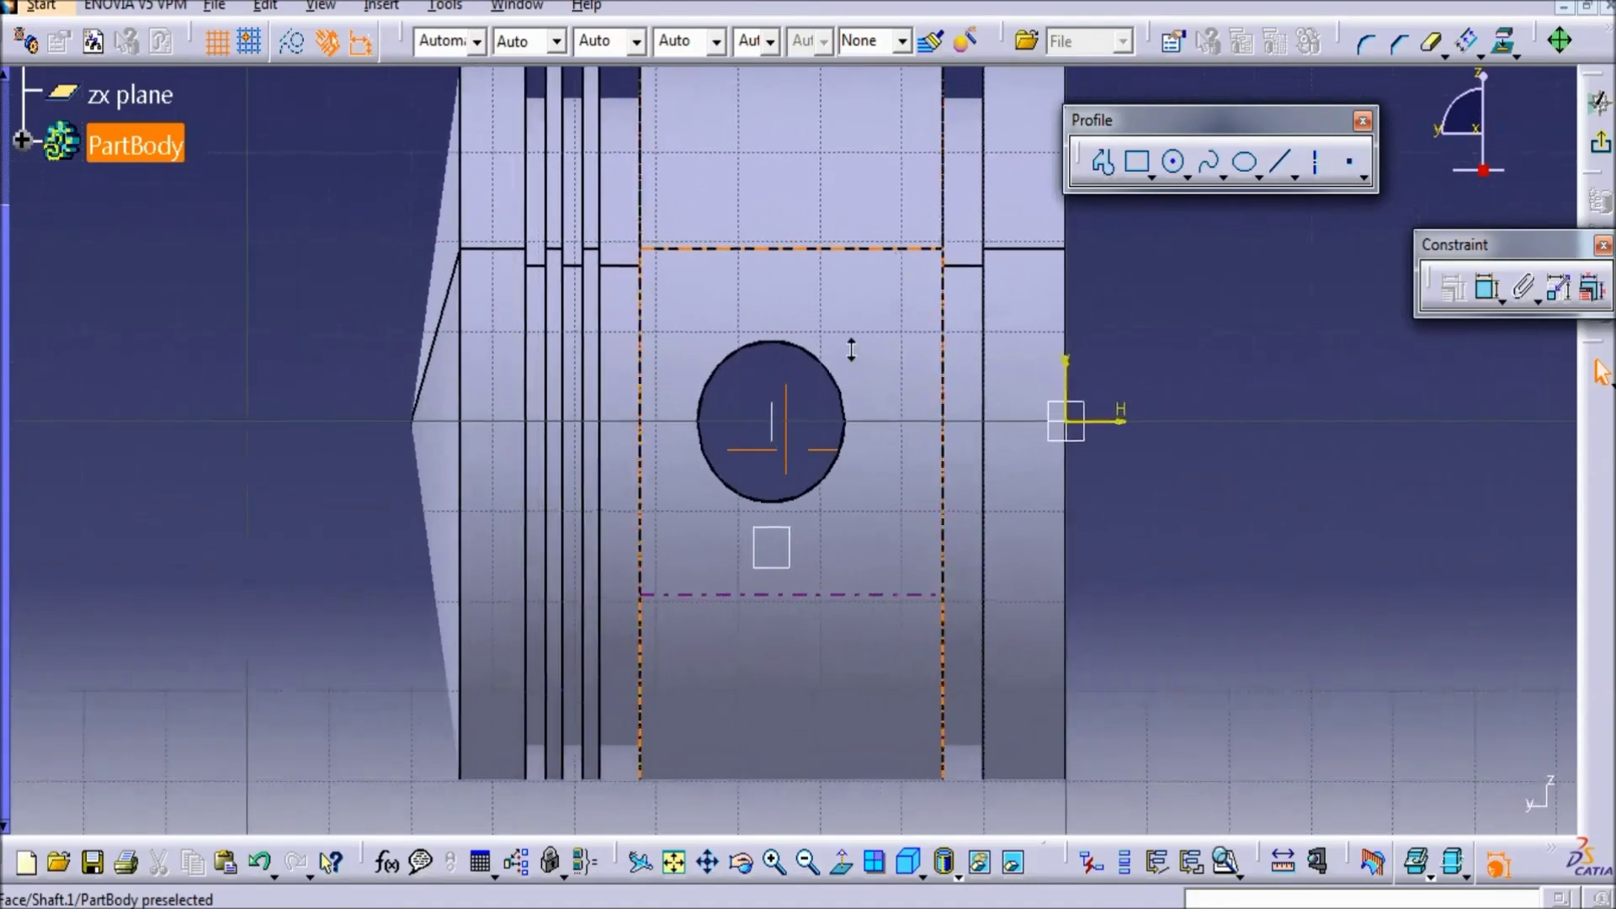
{"action": "left_click", "coordinate": [791, 303]}
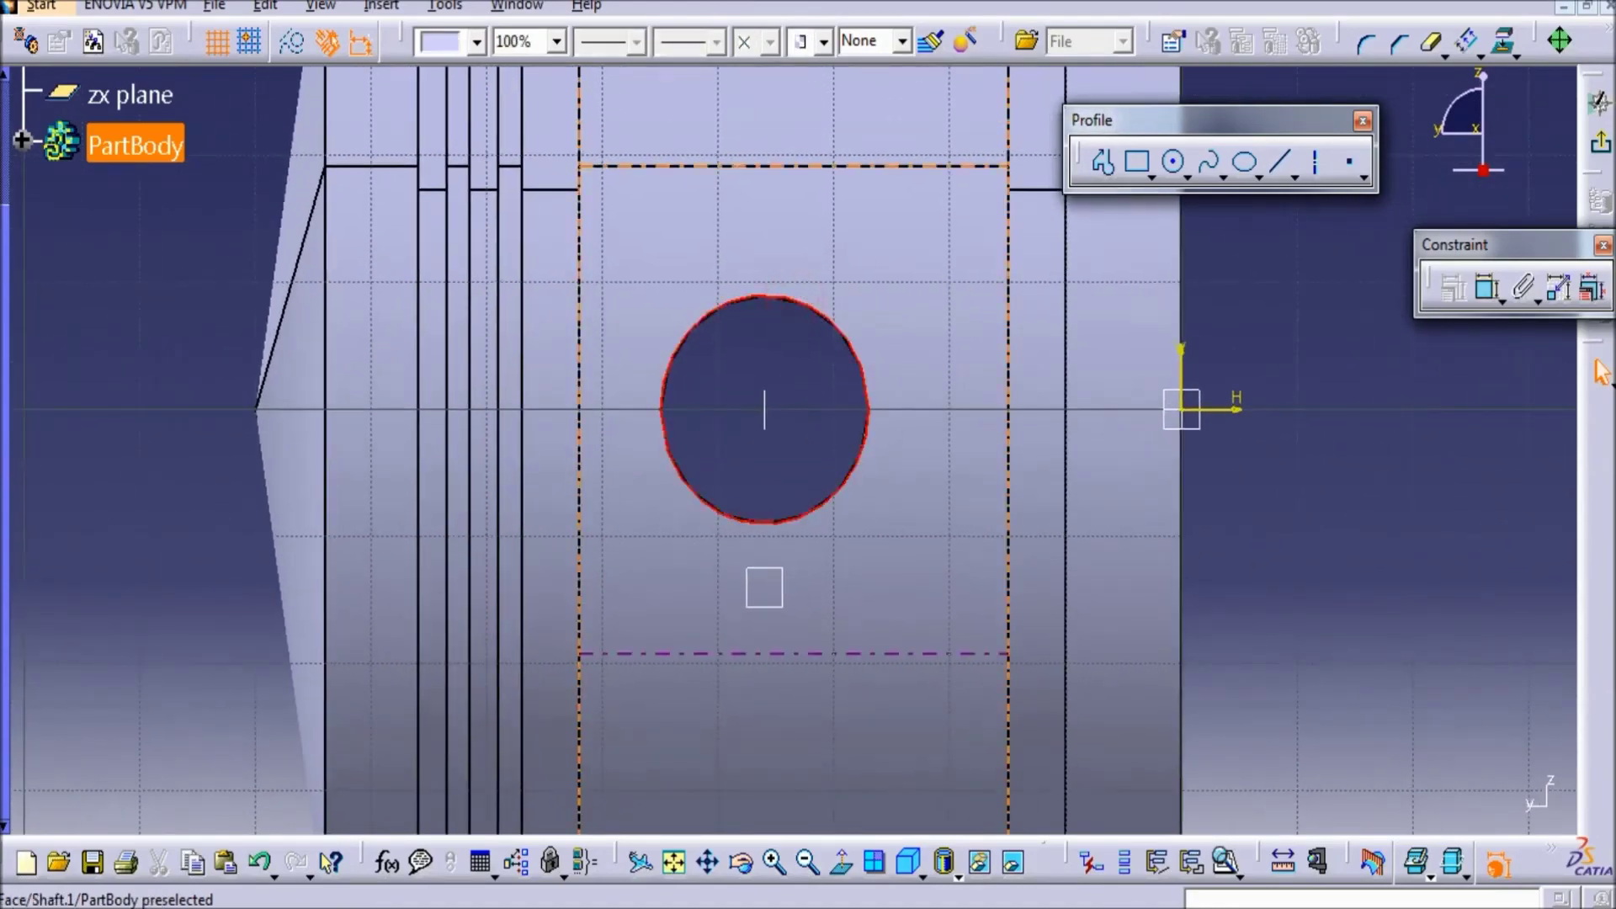
{"action": "left_click", "coordinate": [1504, 55]}
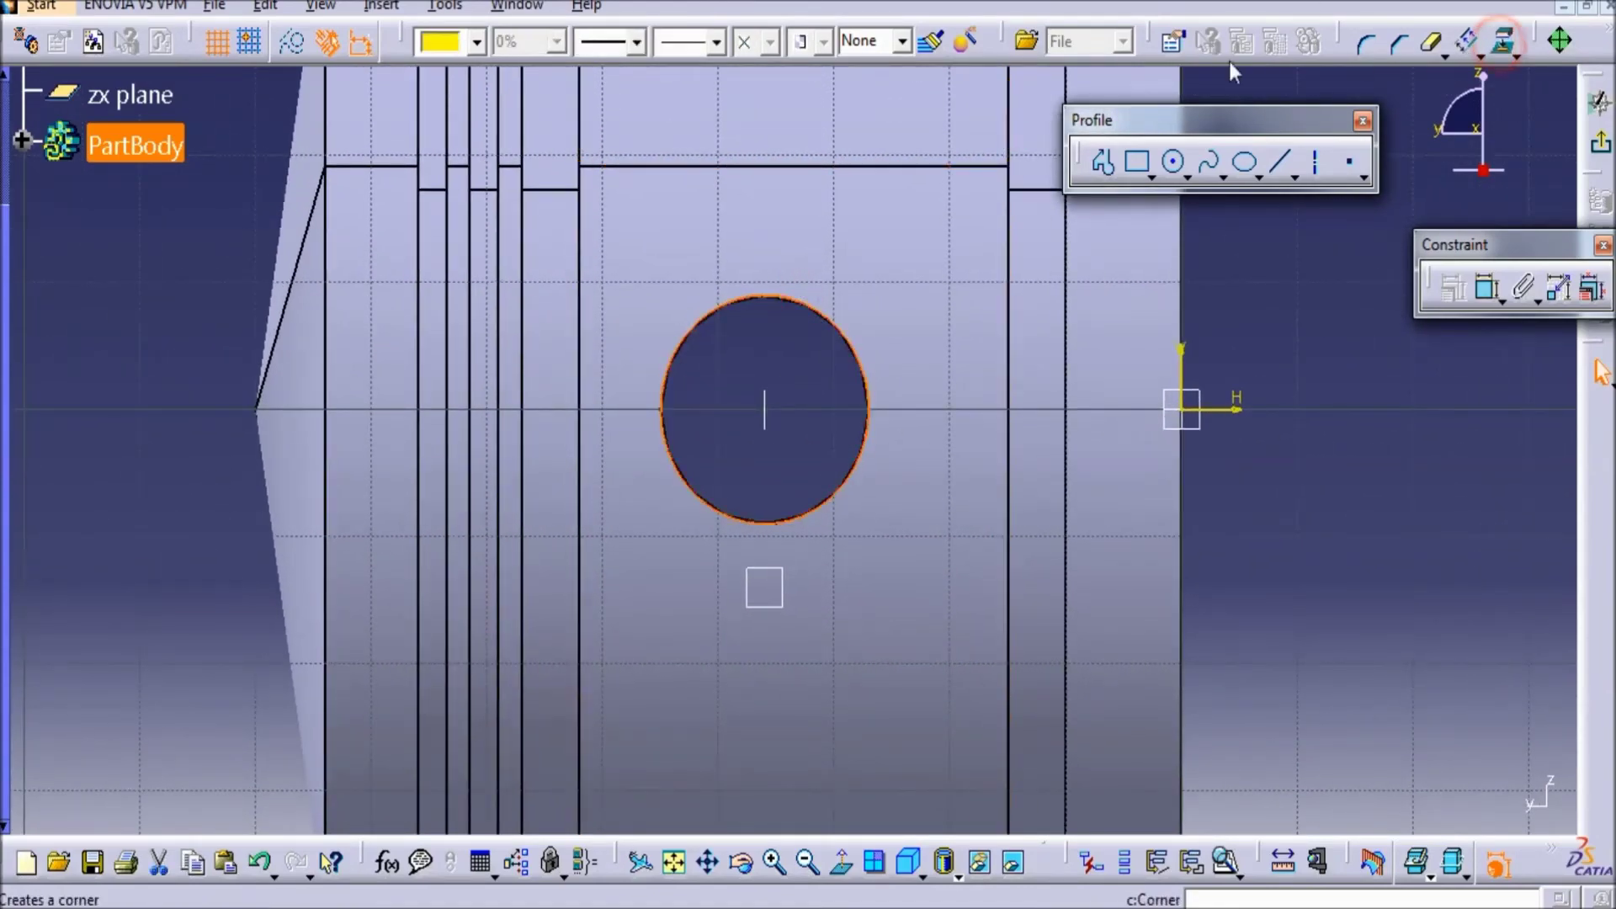
{"action": "left_click", "coordinate": [293, 42]}
{"action": "left_click", "coordinate": [190, 219]}
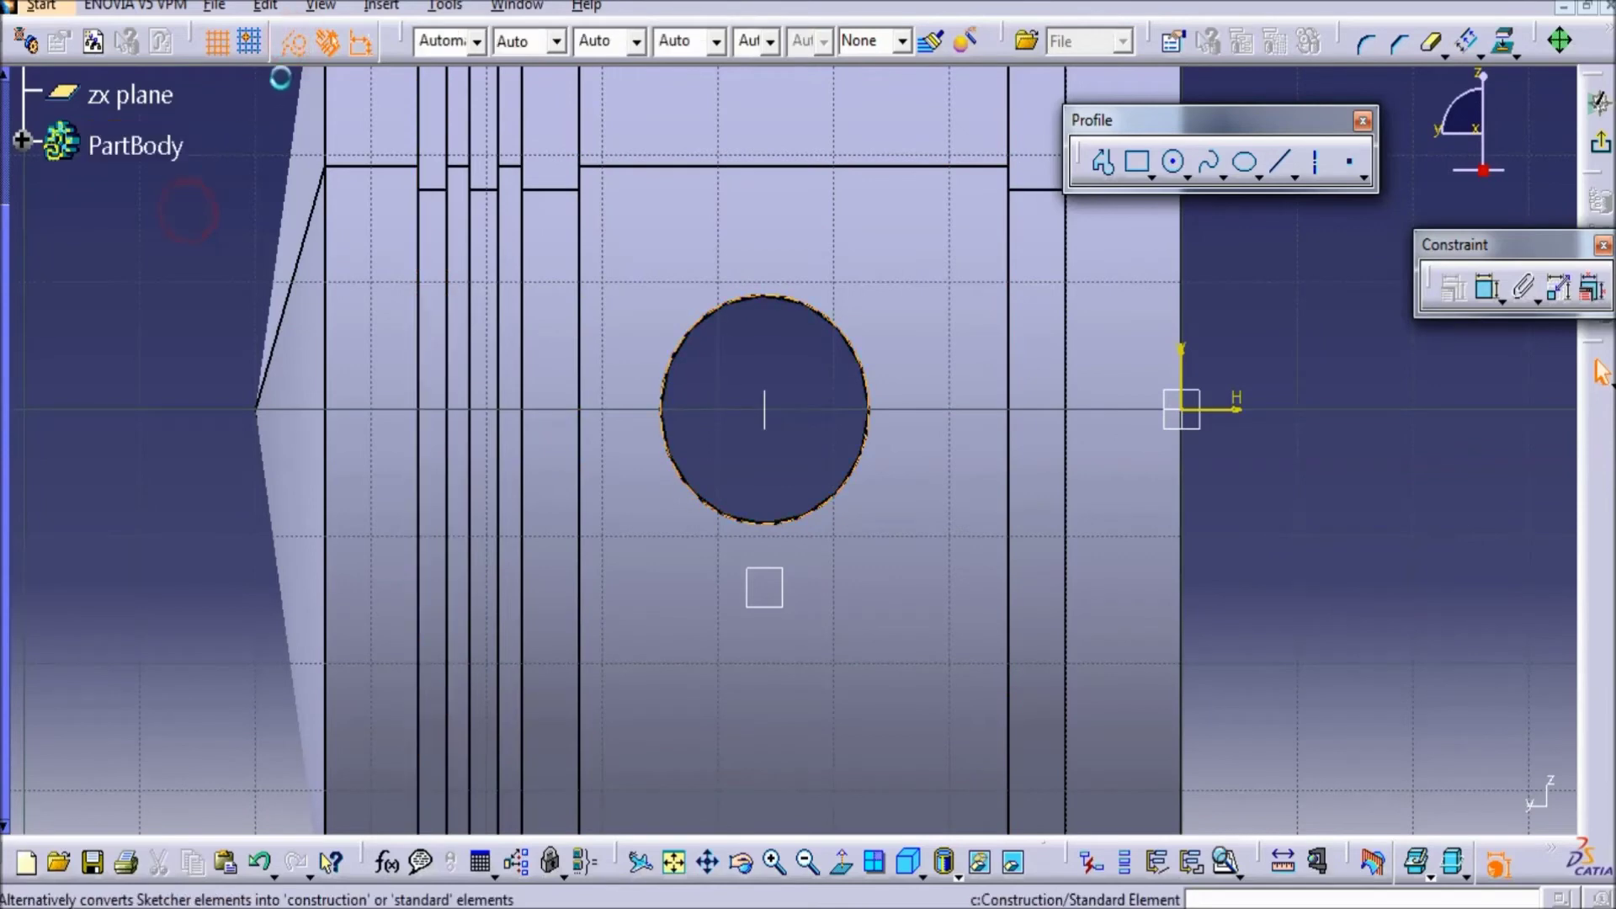
- Draw a circle of 10 mm radius centred on the projected construction circle and exit the sketch
{"action": "left_click", "coordinate": [1172, 162]}
{"action": "left_click", "coordinate": [770, 411]}
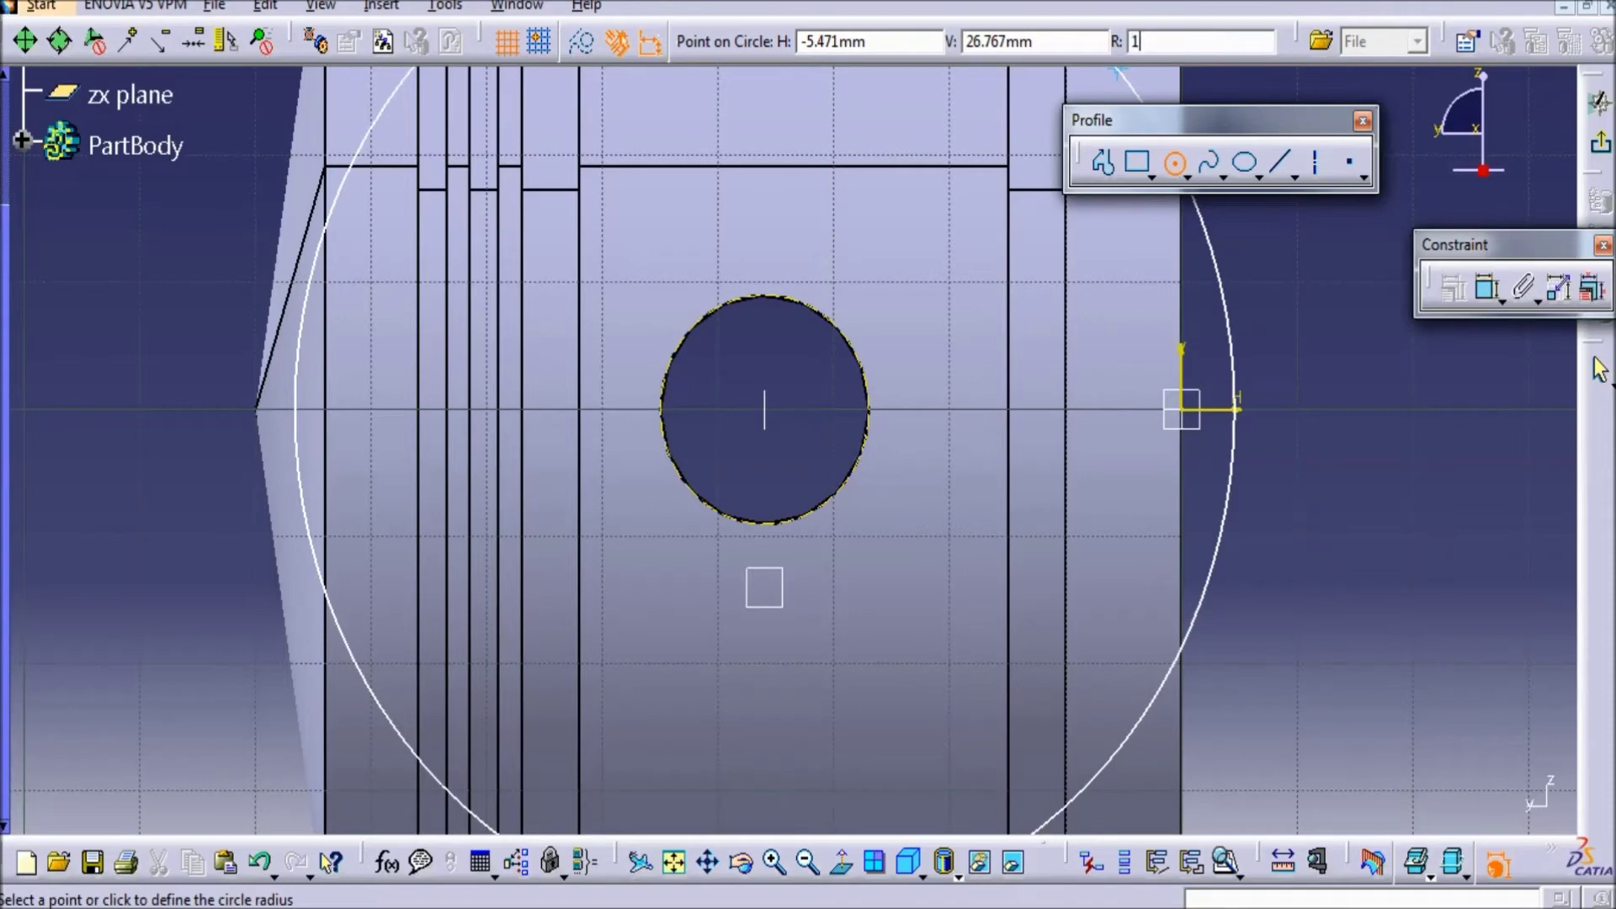
{"action": "key", "text": "Return"}
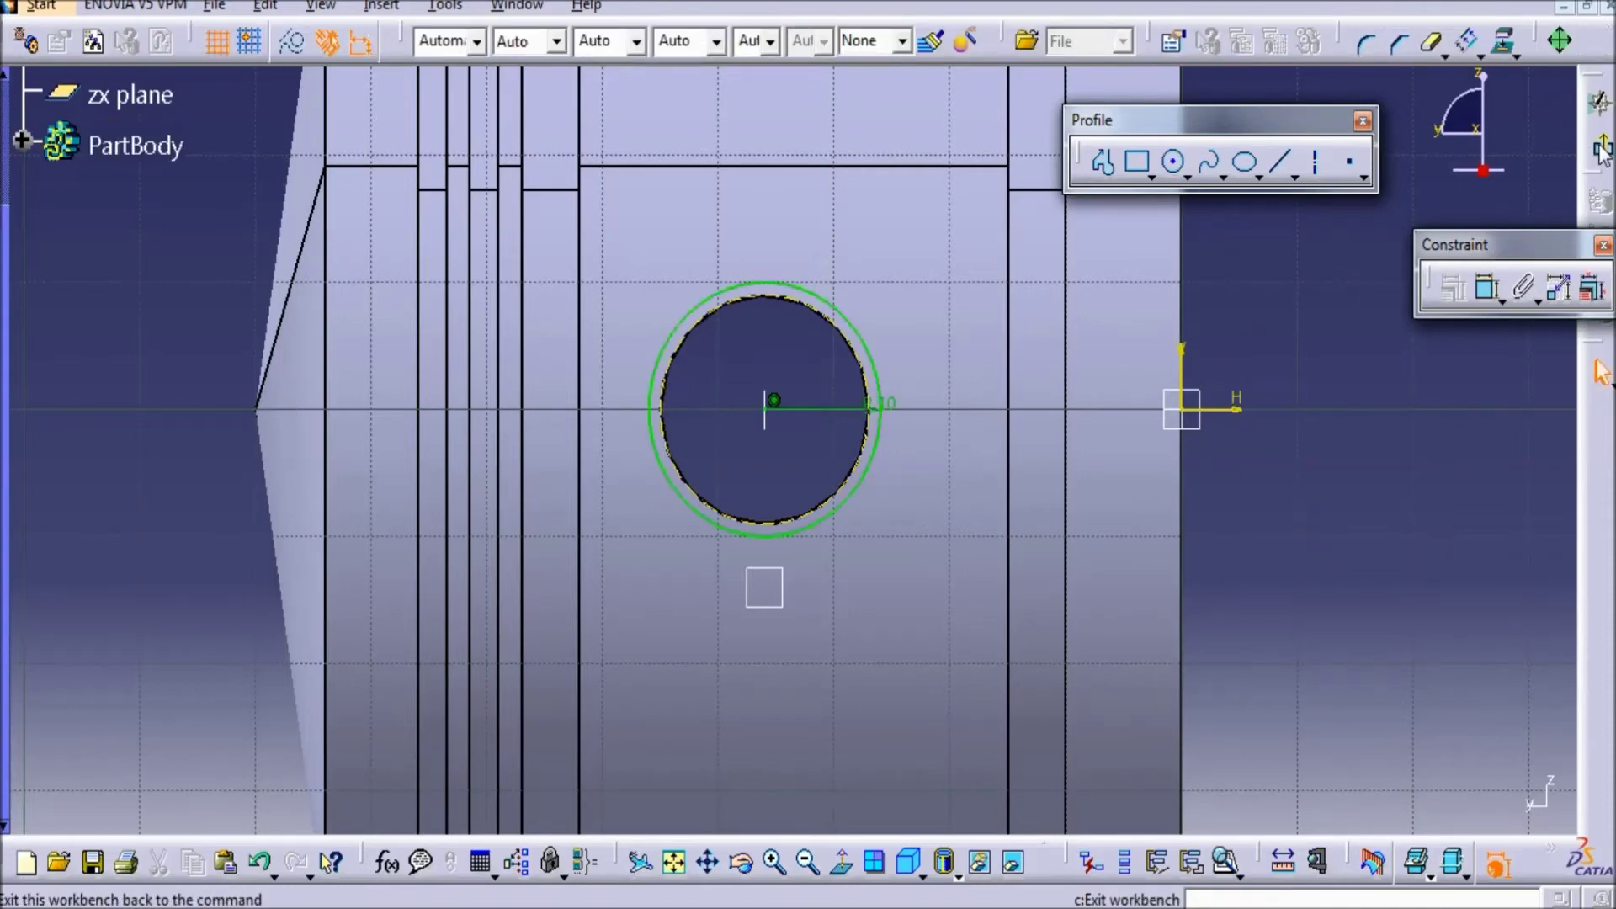
{"action": "left_click", "coordinate": [1598, 102]}
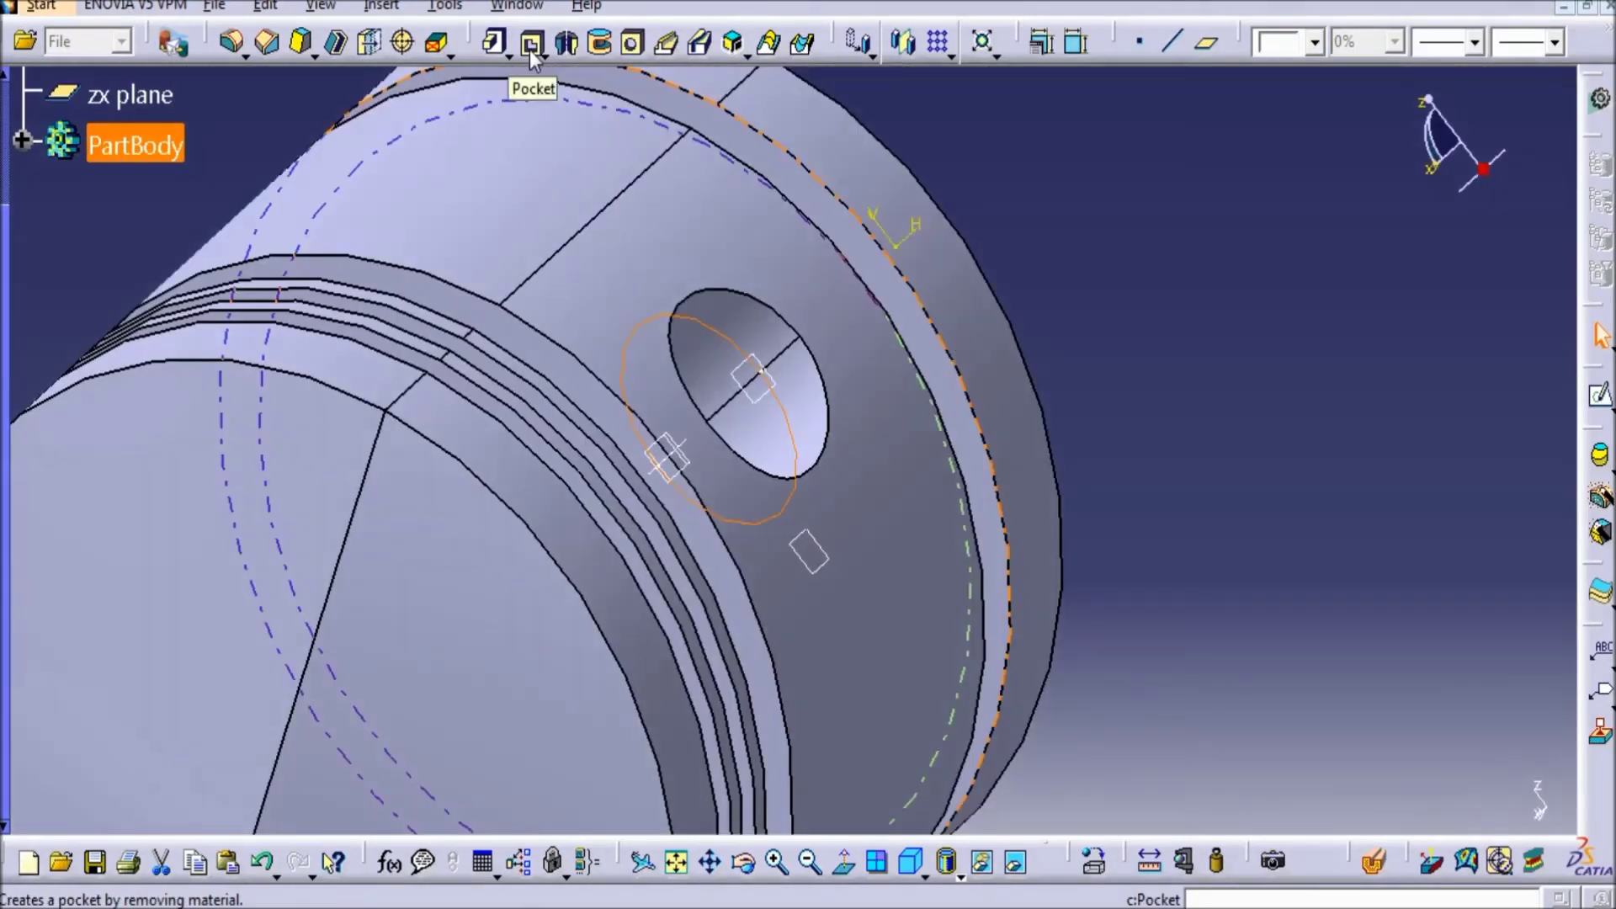
- Cut the circle as a 1.5 mm deep Pocket with reversed direction to form a groove inside the pin bore
{"action": "left_click", "coordinate": [531, 47]}
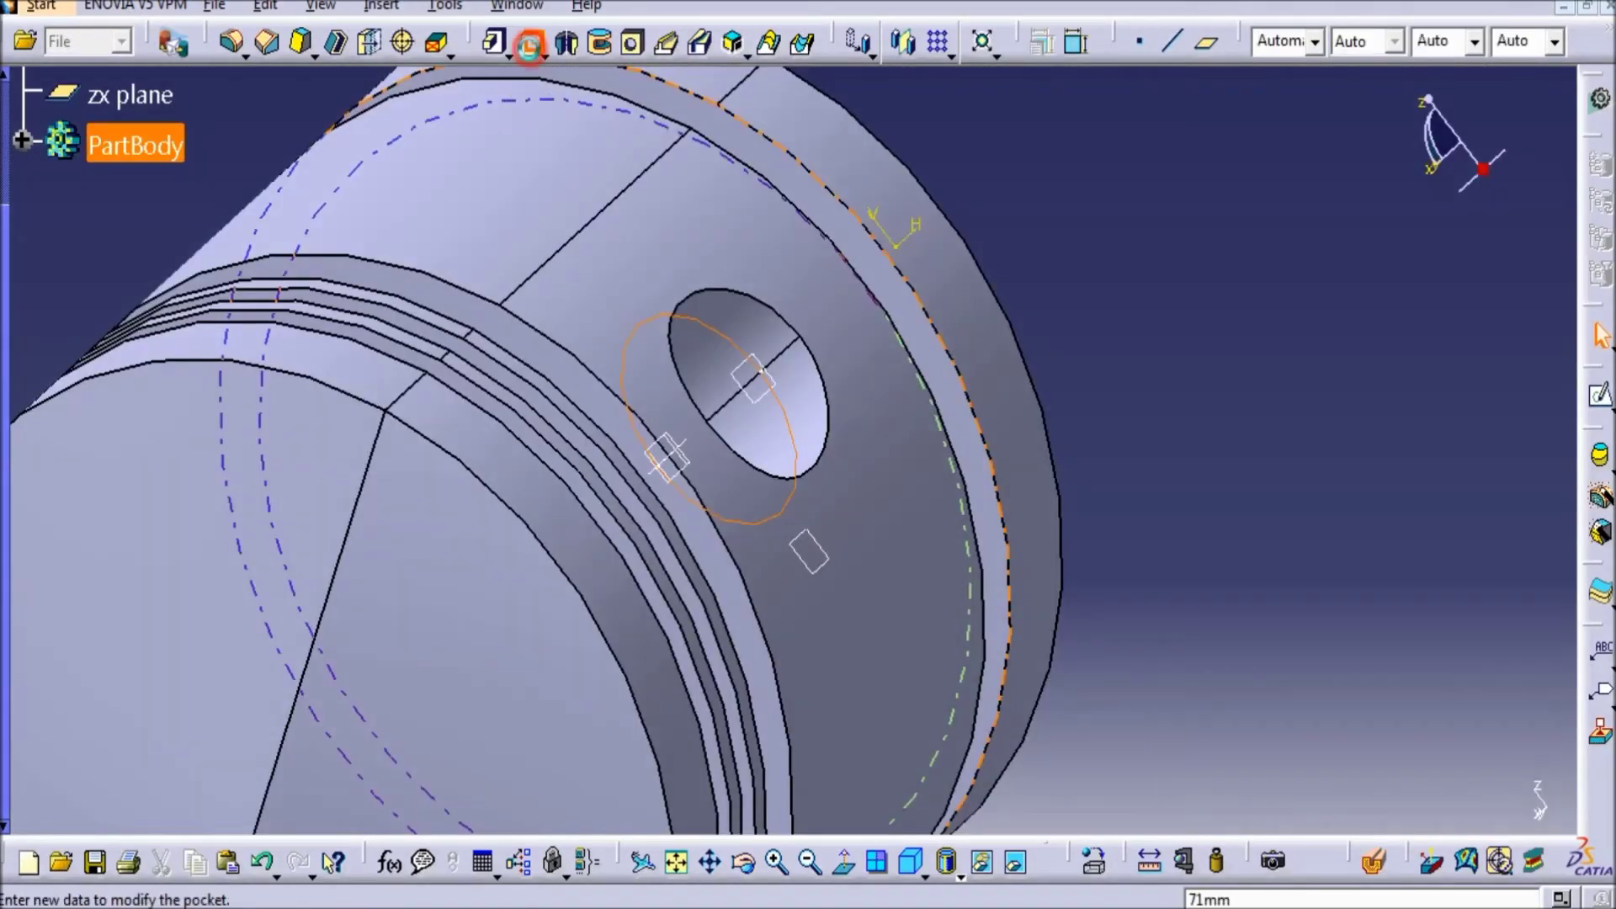
{"action": "middle_click_drag", "start_coordinate": [644, 248], "coordinate": [881, 229]}
{"action": "left_click", "coordinate": [1358, 709]}
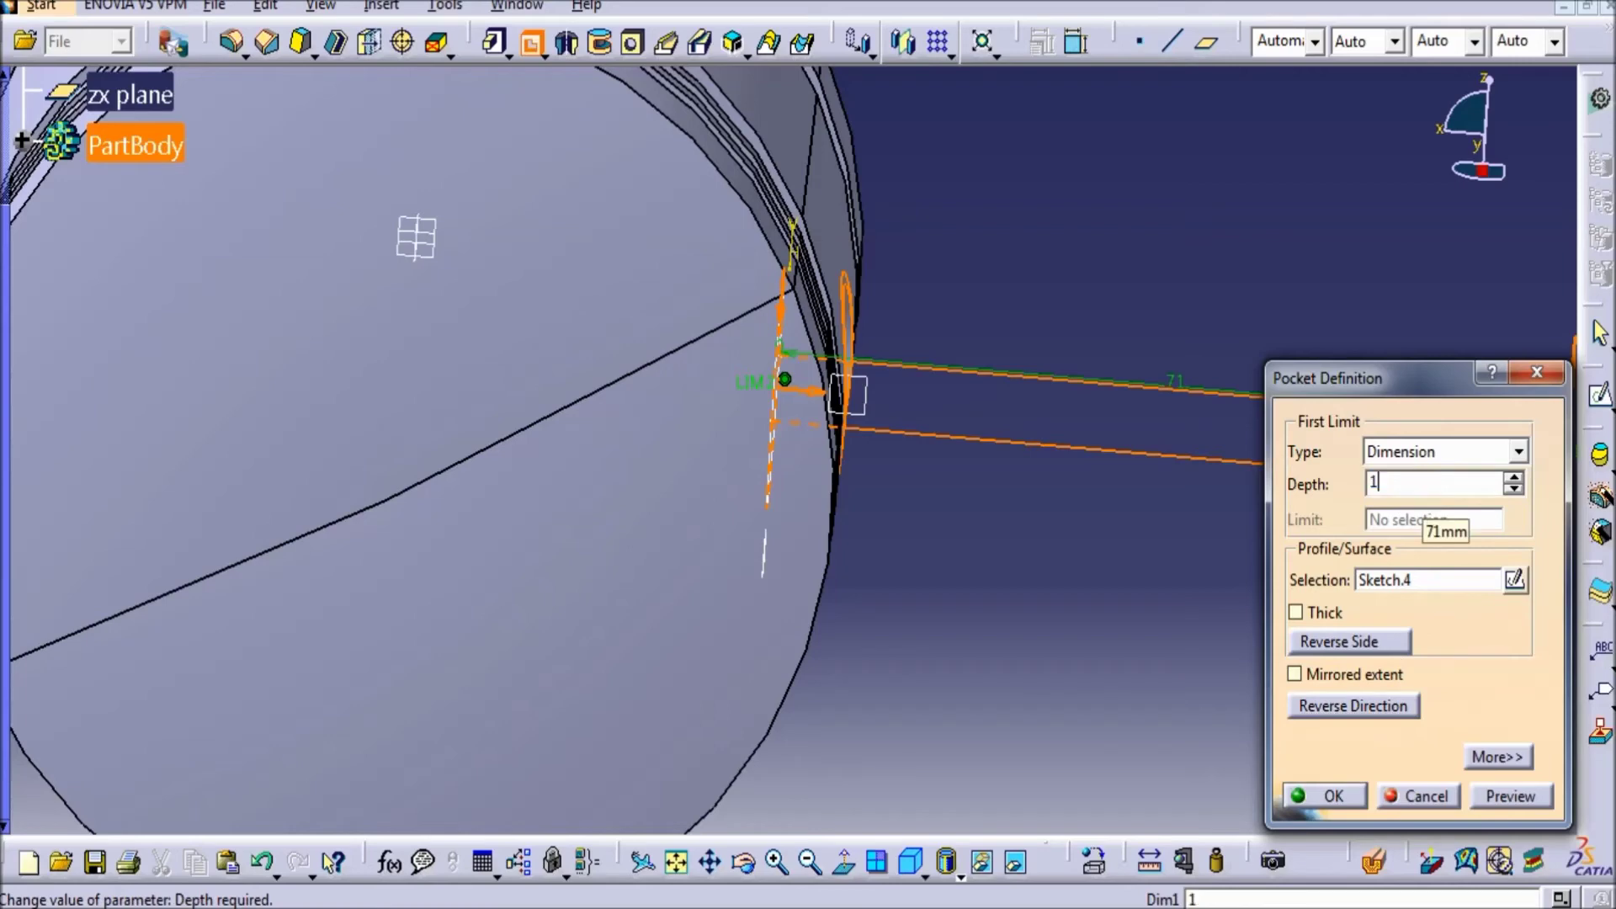
{"action": "left_click", "coordinate": [1517, 793]}
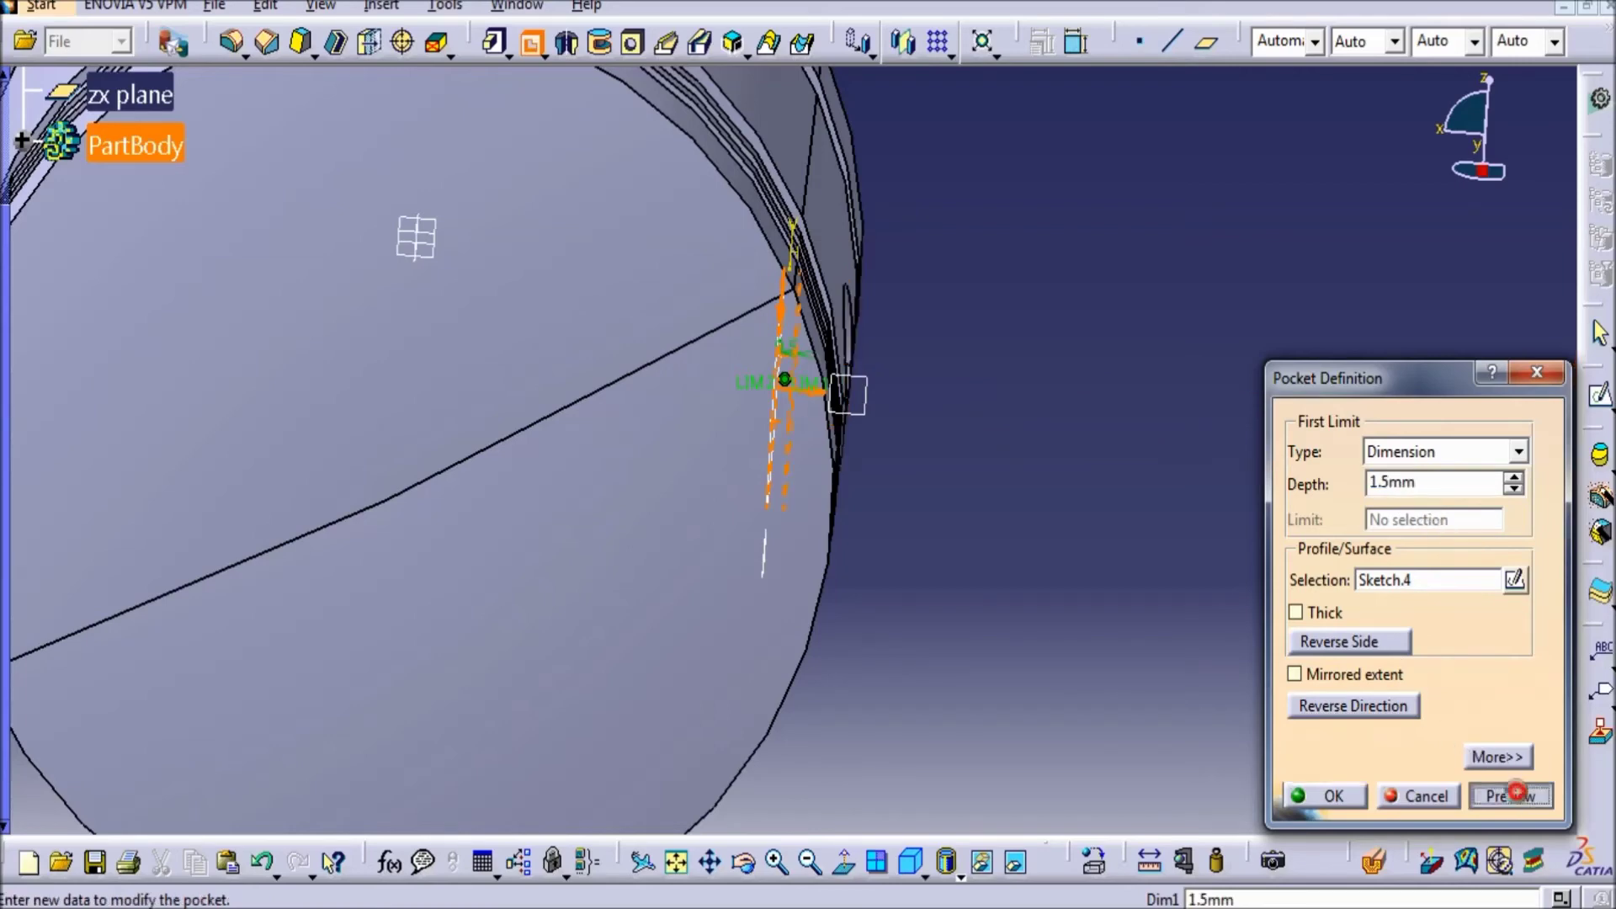
{"action": "left_click", "coordinate": [1326, 795]}
{"action": "middle_click_drag", "start_coordinate": [1118, 580], "coordinate": [599, 437]}
{"action": "middle_click_drag", "start_coordinate": [673, 379], "coordinate": [660, 480]}
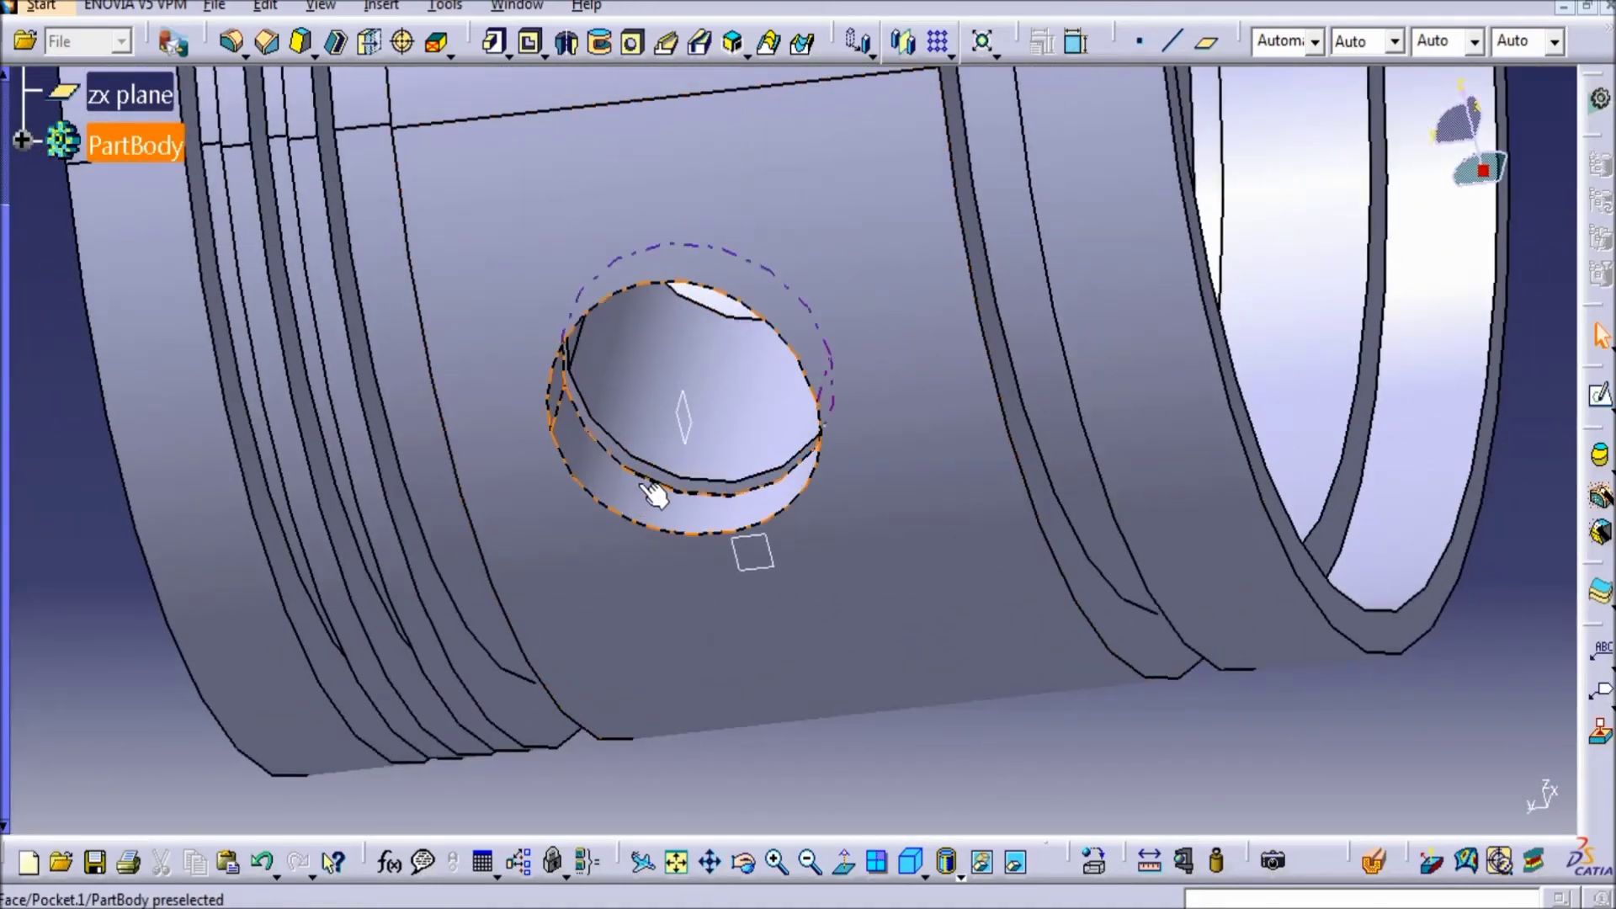
- Mirror the pin bore's groove pocket about the yz plane onto the opposite side of the piston
{"action": "left_click", "coordinate": [22, 140]}
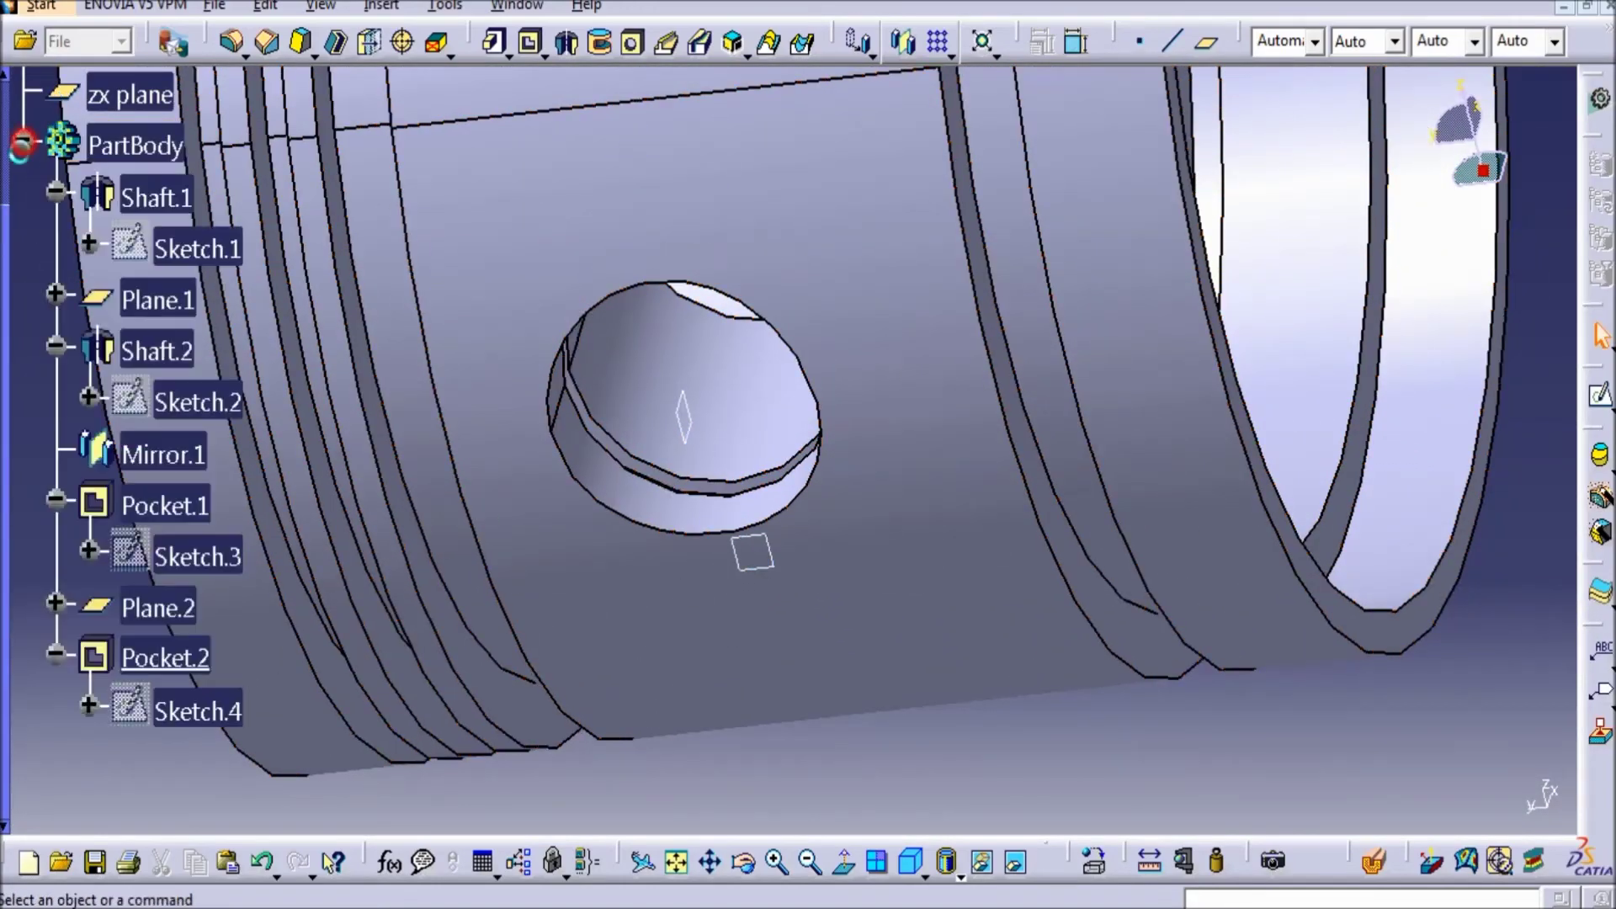
{"action": "scroll", "coordinate": [33, 336], "scroll_direction": "down", "scroll_amount": 2}
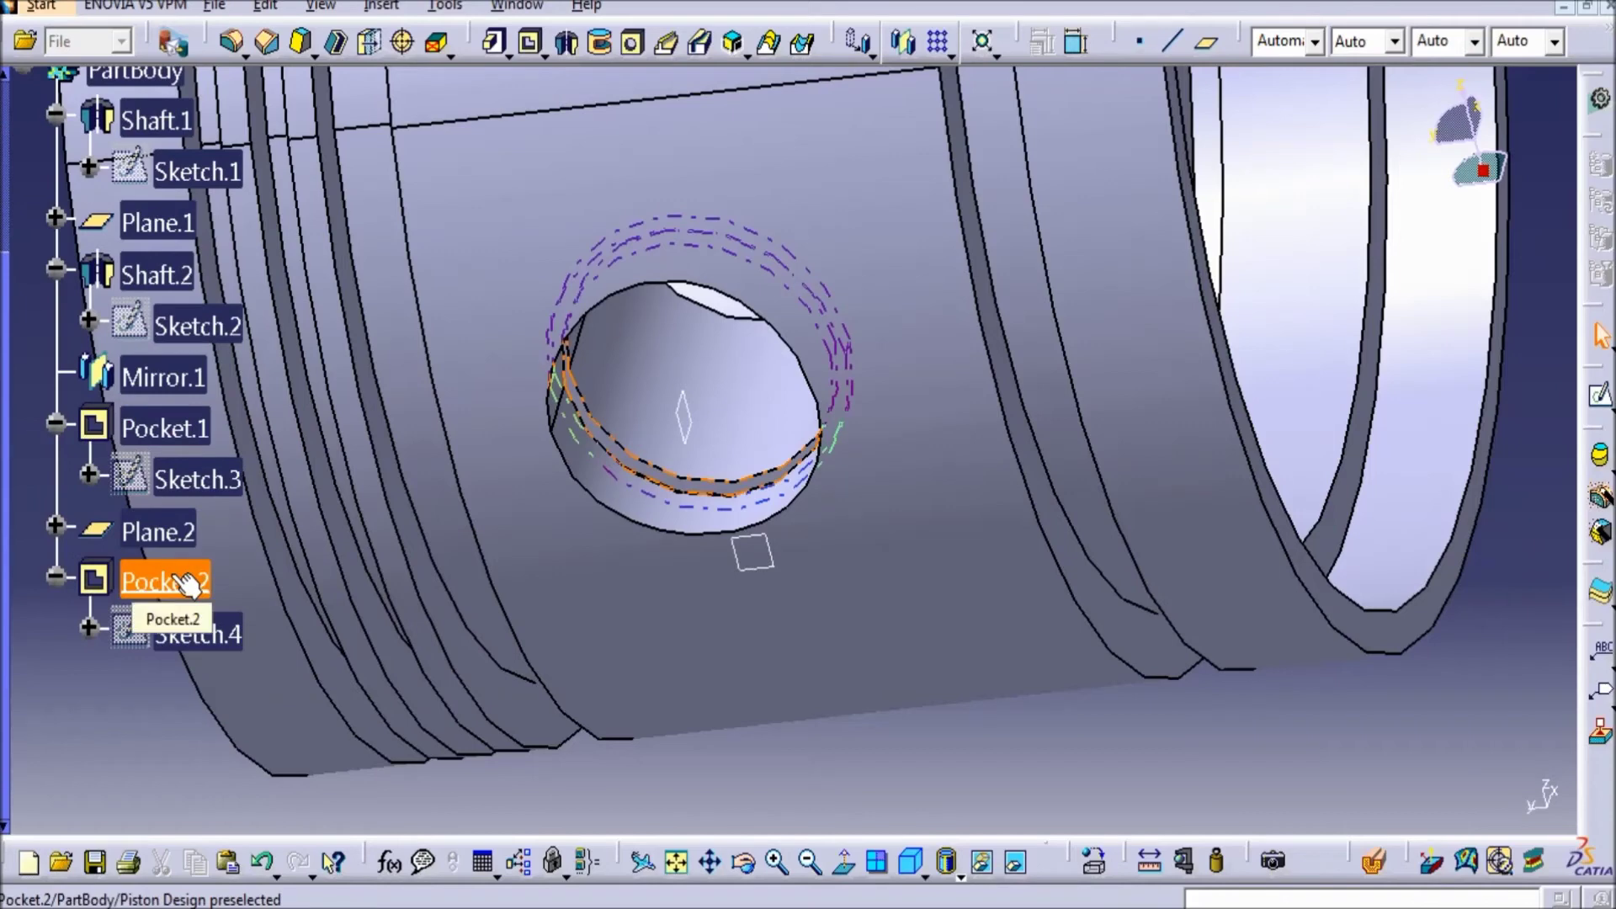
{"action": "left_click", "coordinate": [173, 582]}
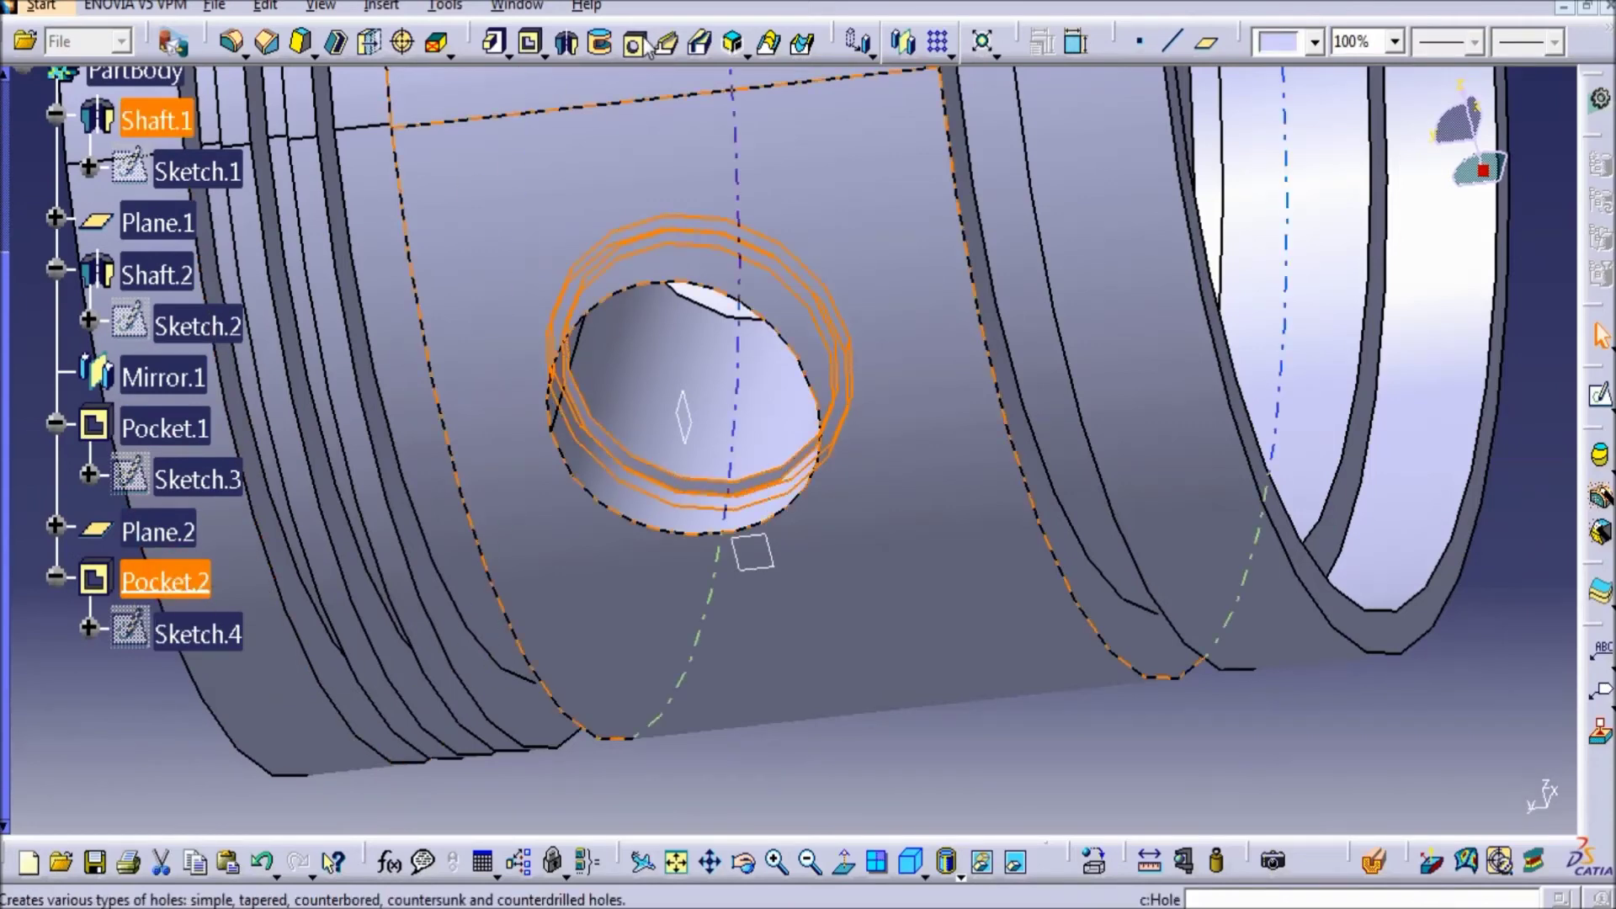
{"action": "left_click", "coordinate": [903, 42]}
{"action": "middle_click_drag", "start_coordinate": [892, 210], "coordinate": [872, 379]}
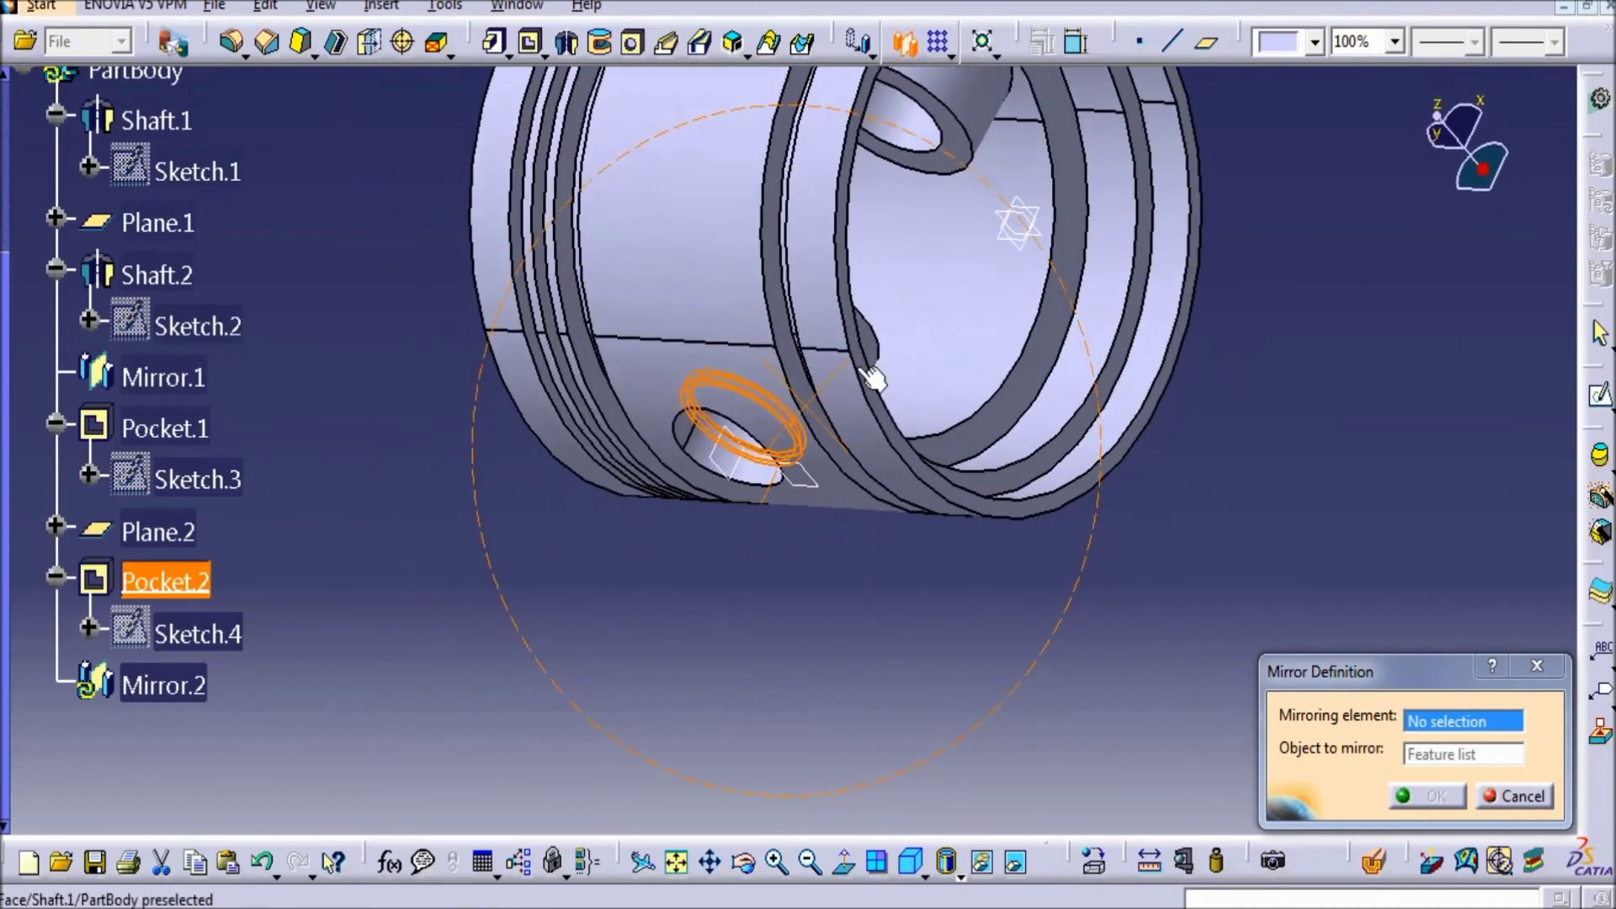
{"action": "left_click", "coordinate": [1036, 224]}
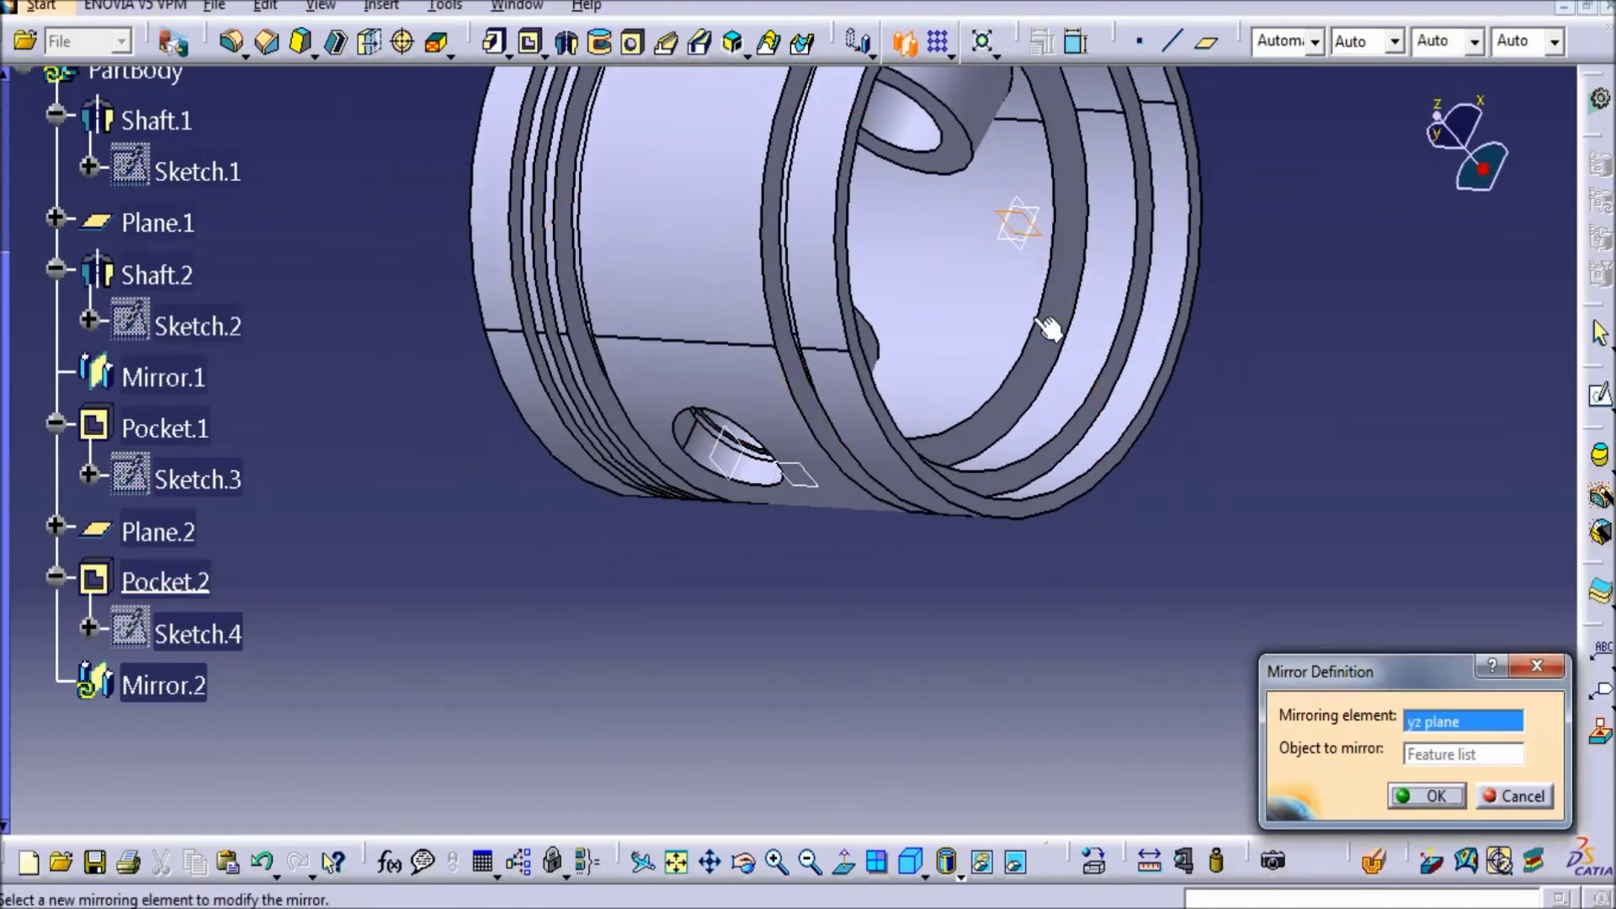
{"action": "left_click", "coordinate": [1457, 800]}
{"action": "middle_click_drag", "start_coordinate": [1172, 270], "coordinate": [809, 556]}
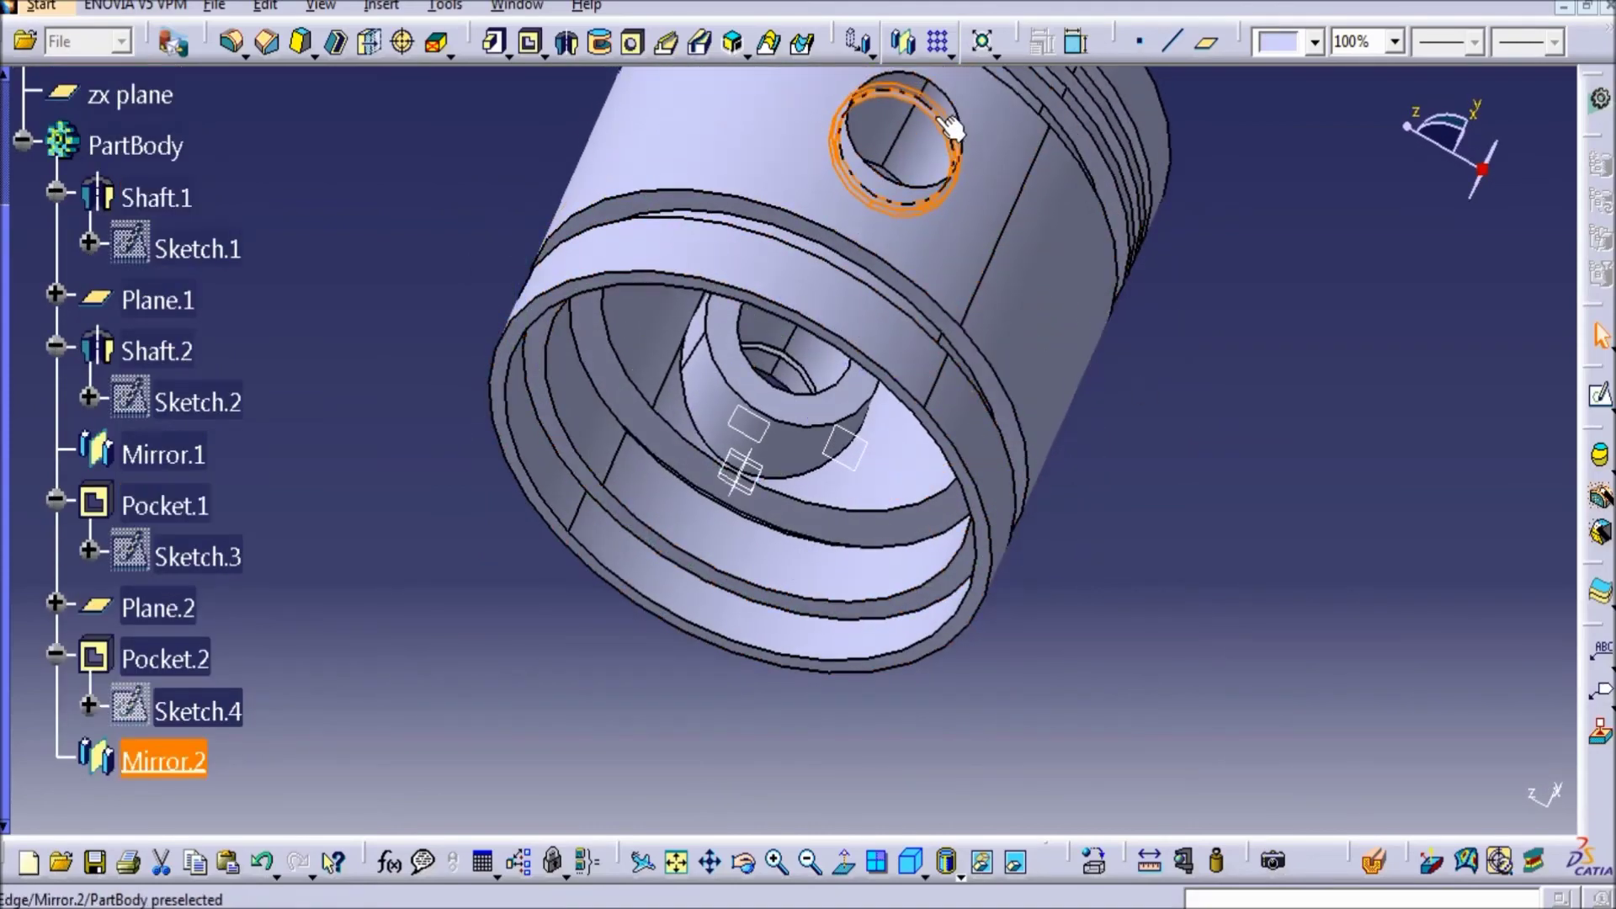
{"action": "left_click", "coordinate": [1155, 451]}
- Start a sketch on the yz plane and draw a circle of 1 mm radius on the horizontal axis within the widest ring groove
{"action": "middle_click_drag", "start_coordinate": [1054, 284], "coordinate": [671, 221]}
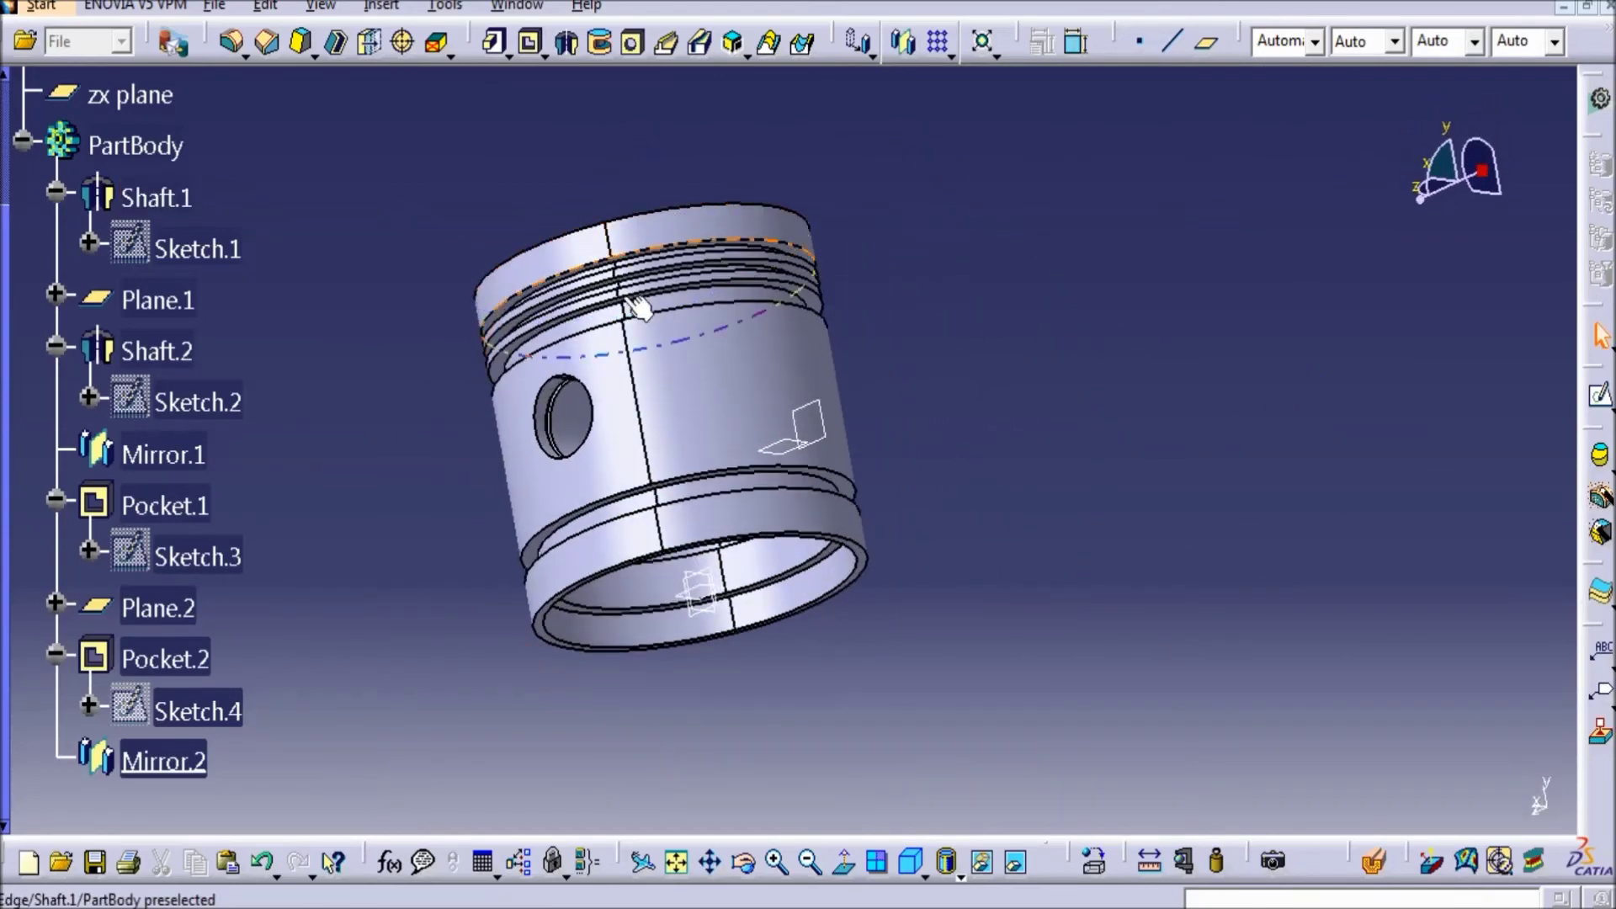
{"action": "mouse_move", "coordinate": [617, 330]}
{"action": "middle_mouse_down"}
{"action": "mouse_move", "coordinate": [581, 349]}
{"action": "mouse_move", "coordinate": [593, 437]}
{"action": "mouse_move", "coordinate": [577, 564]}
{"action": "middle_mouse_up"}
{"action": "left_click", "coordinate": [493, 812]}
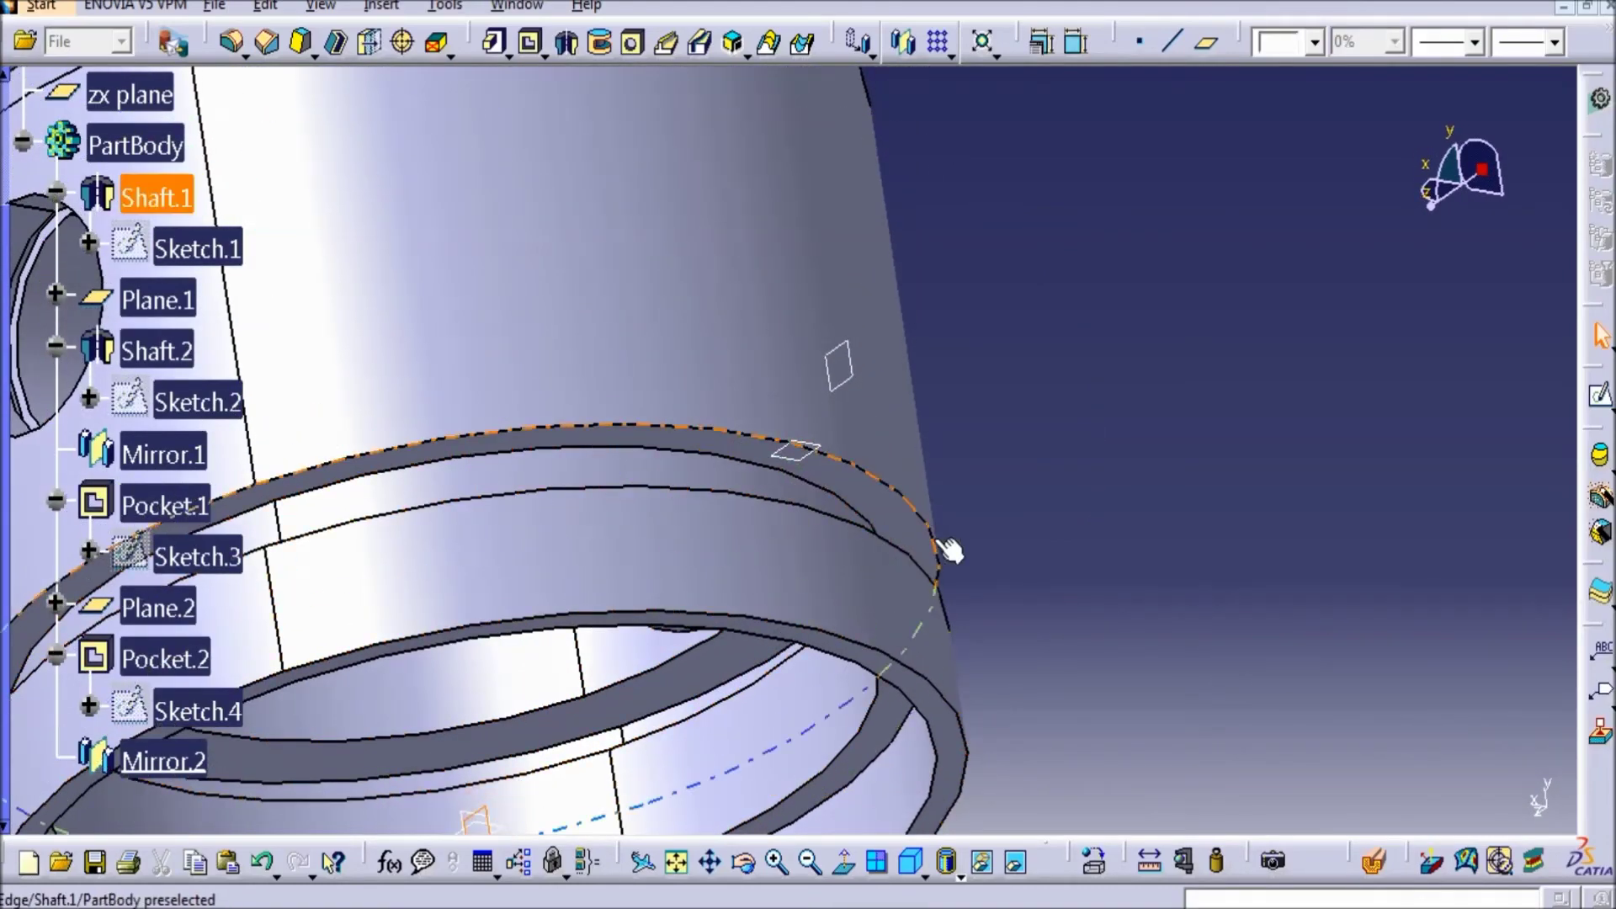
{"action": "left_click", "coordinate": [1599, 391]}
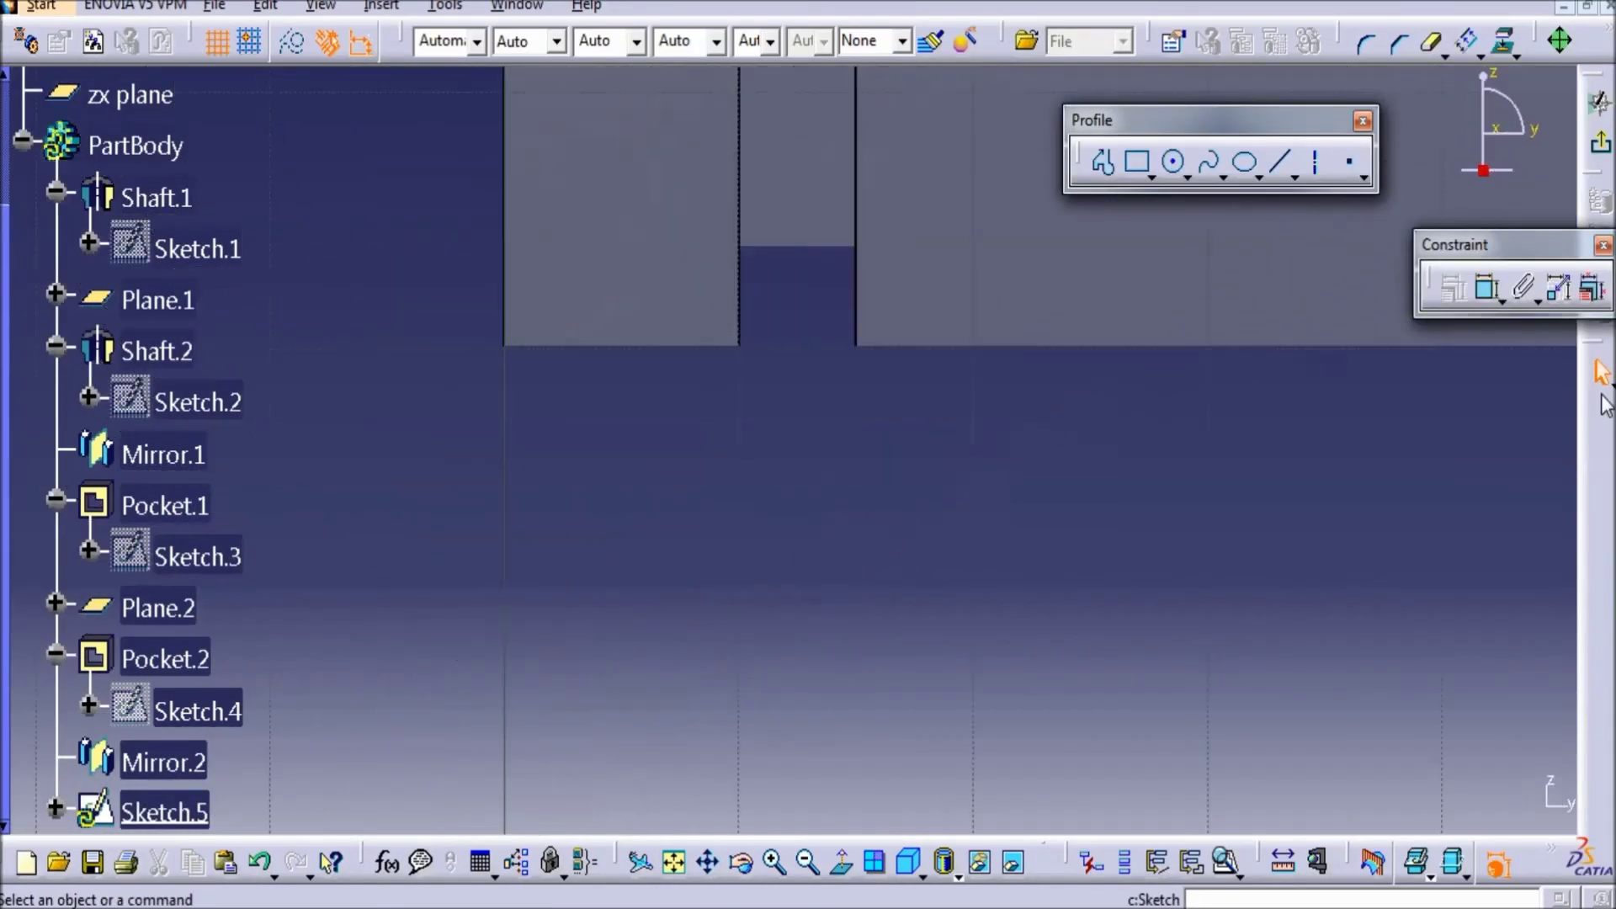
{"action": "mouse_move", "coordinate": [964, 299]}
{"action": "middle_mouse_down"}
{"action": "mouse_move", "coordinate": [530, 364]}
{"action": "mouse_move", "coordinate": [746, 256]}
{"action": "mouse_move", "coordinate": [695, 248]}
{"action": "mouse_move", "coordinate": [683, 613]}
{"action": "middle_mouse_up"}
{"action": "left_click", "coordinate": [1139, 163]}
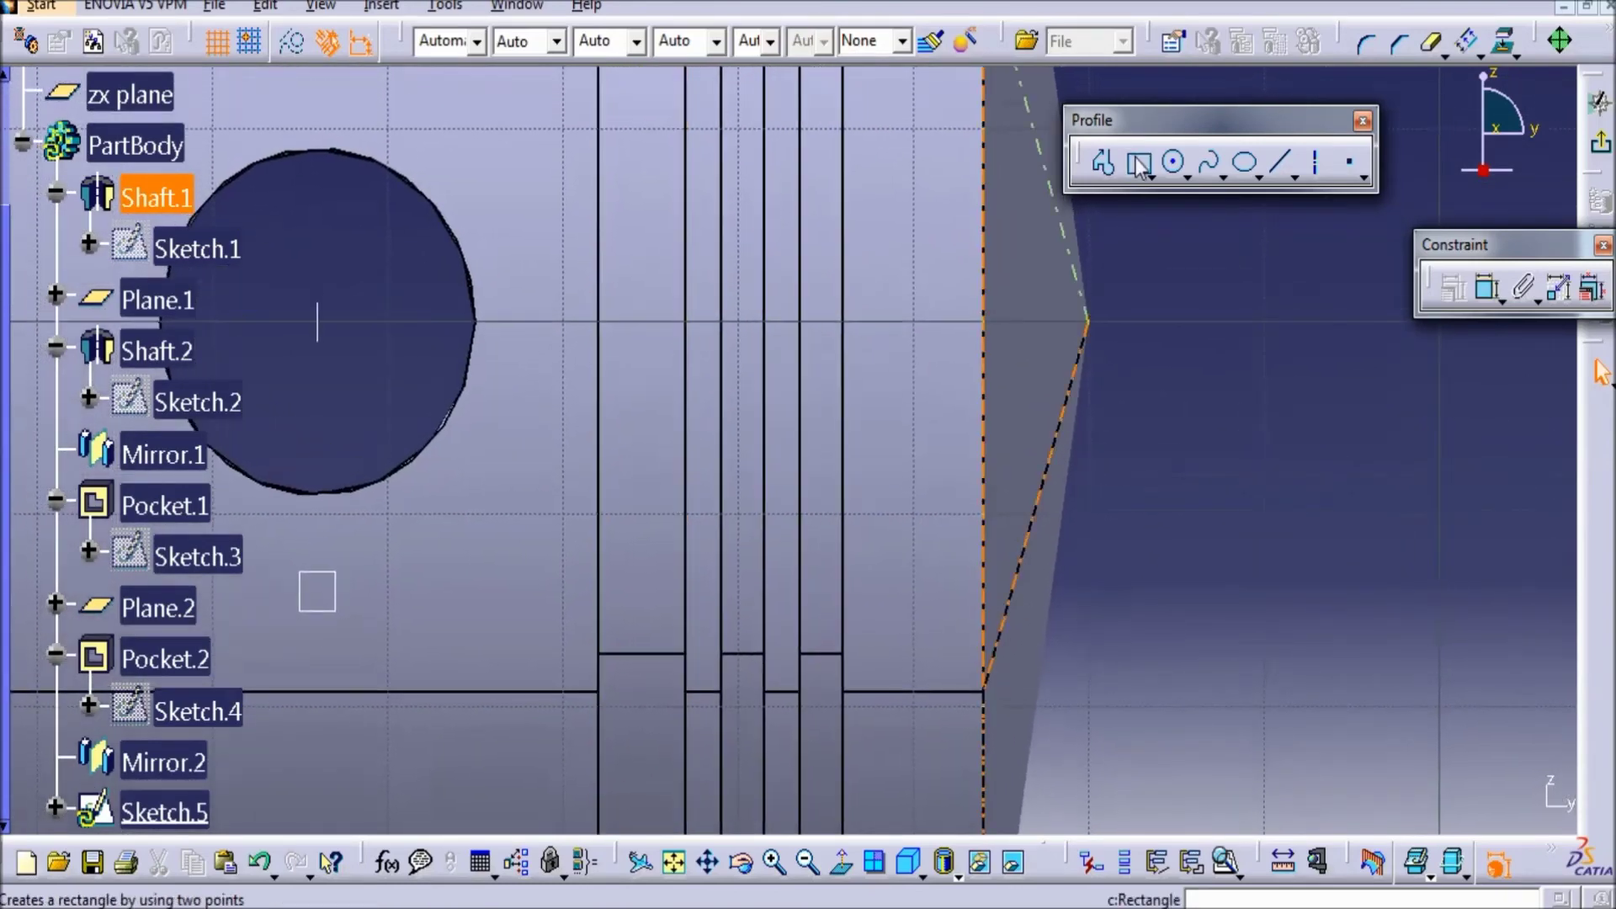
{"action": "left_click", "coordinate": [1176, 164]}
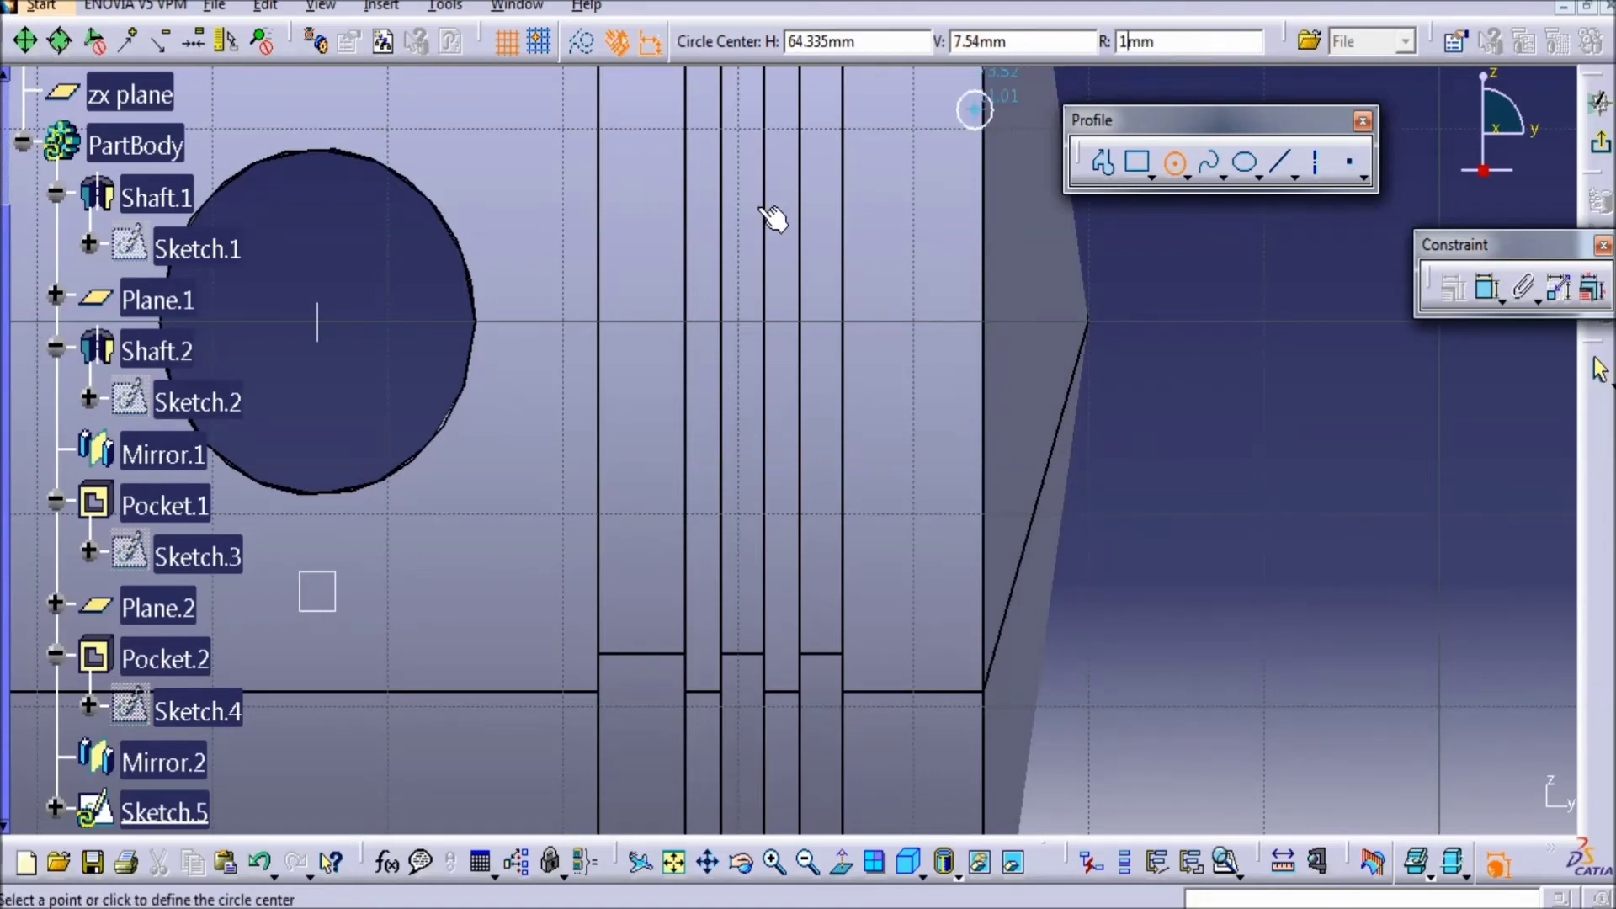
{"action": "left_click", "coordinate": [638, 321]}
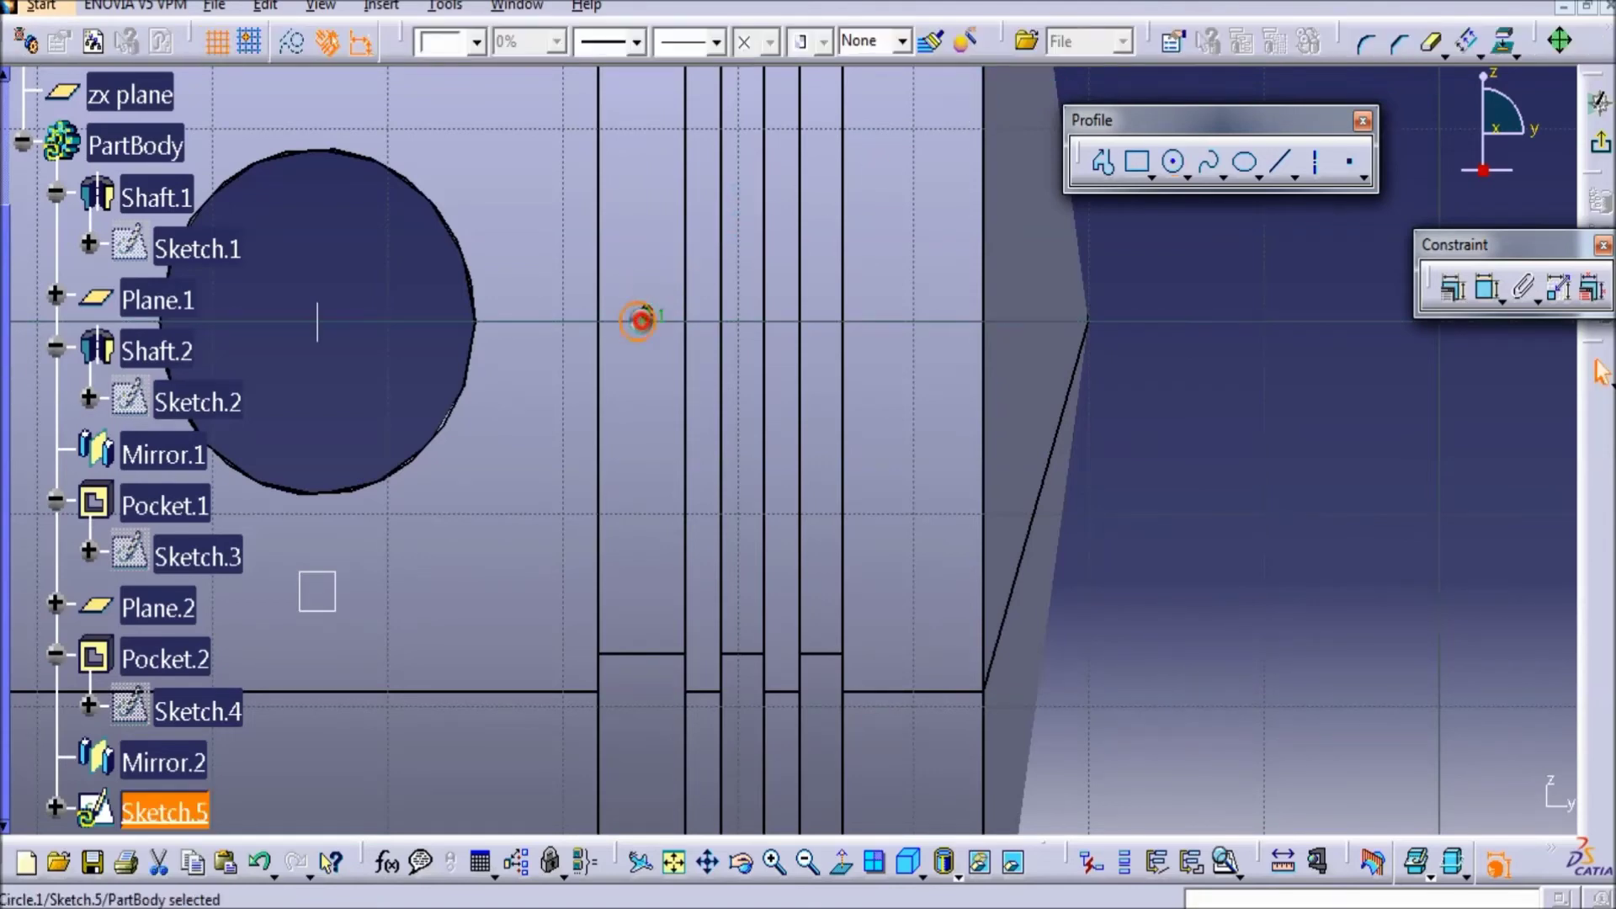
- Dimension the small circle's centre 2.5 mm from the ring groove's crown-side edge and exit the sketch
{"action": "left_click", "coordinate": [1488, 290]}
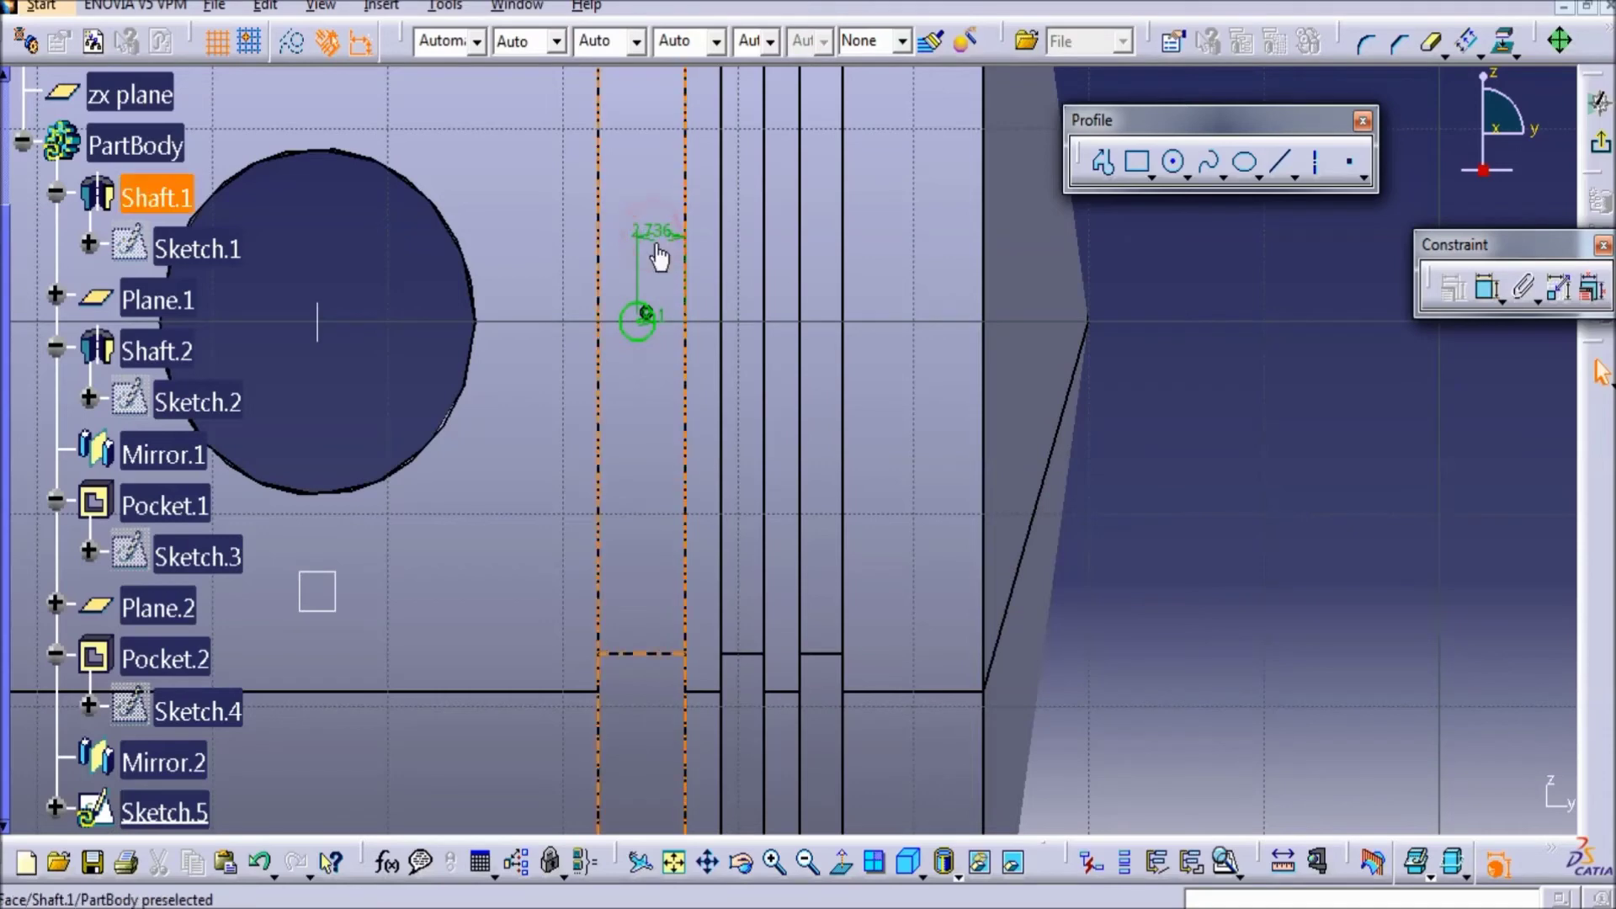
{"action": "double_click", "coordinate": [659, 241]}
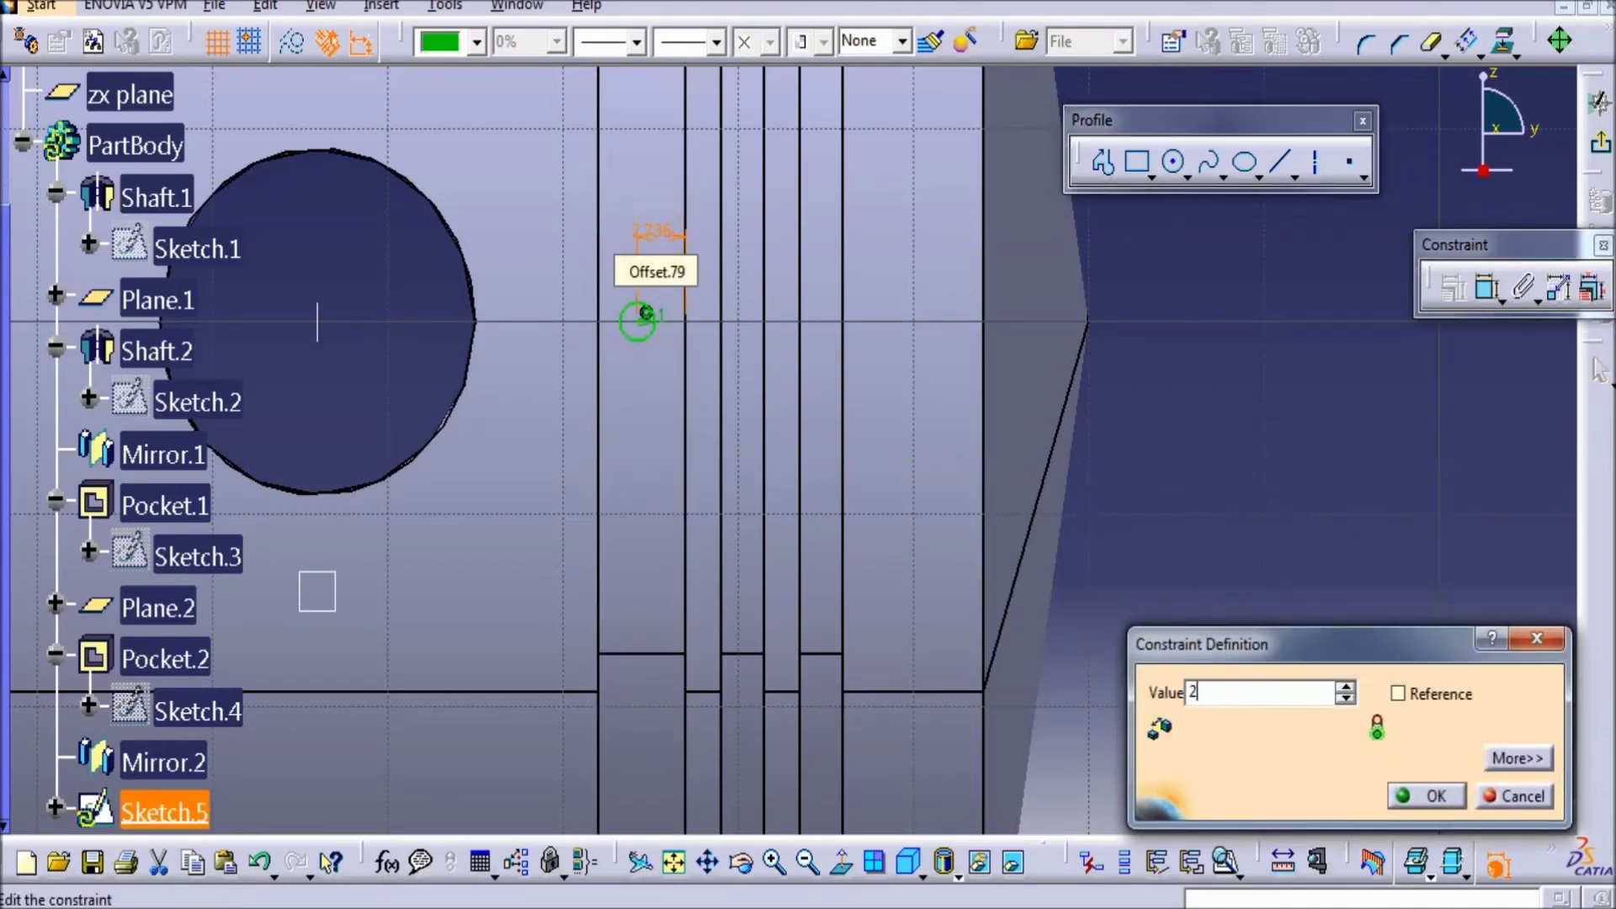
{"action": "key", "text": "Return"}
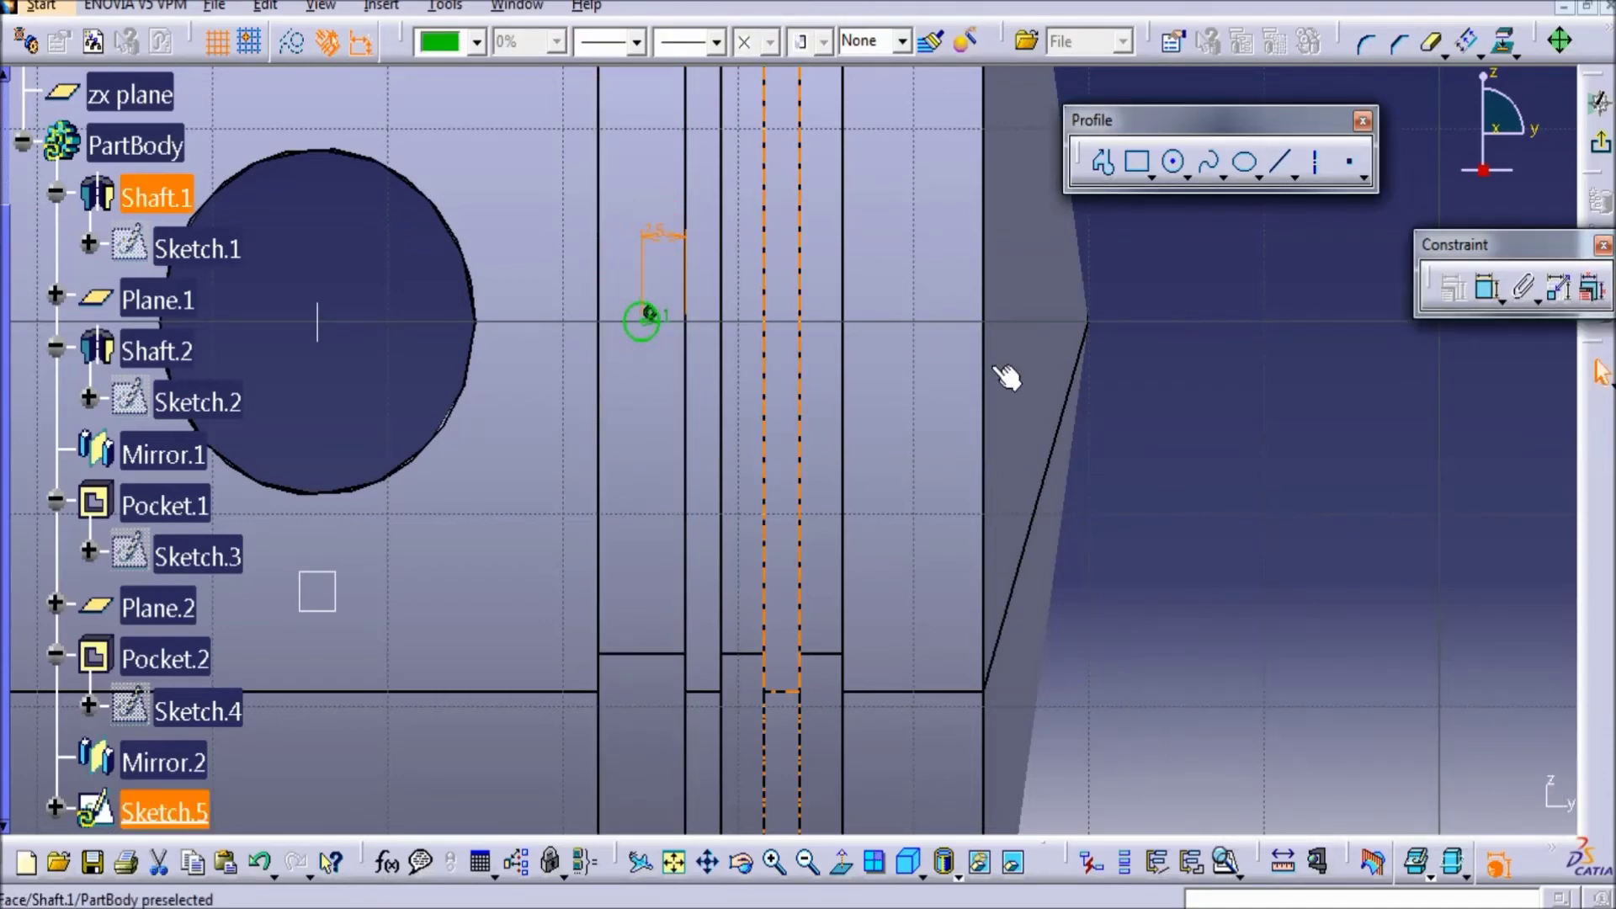
{"action": "left_click", "coordinate": [1247, 406]}
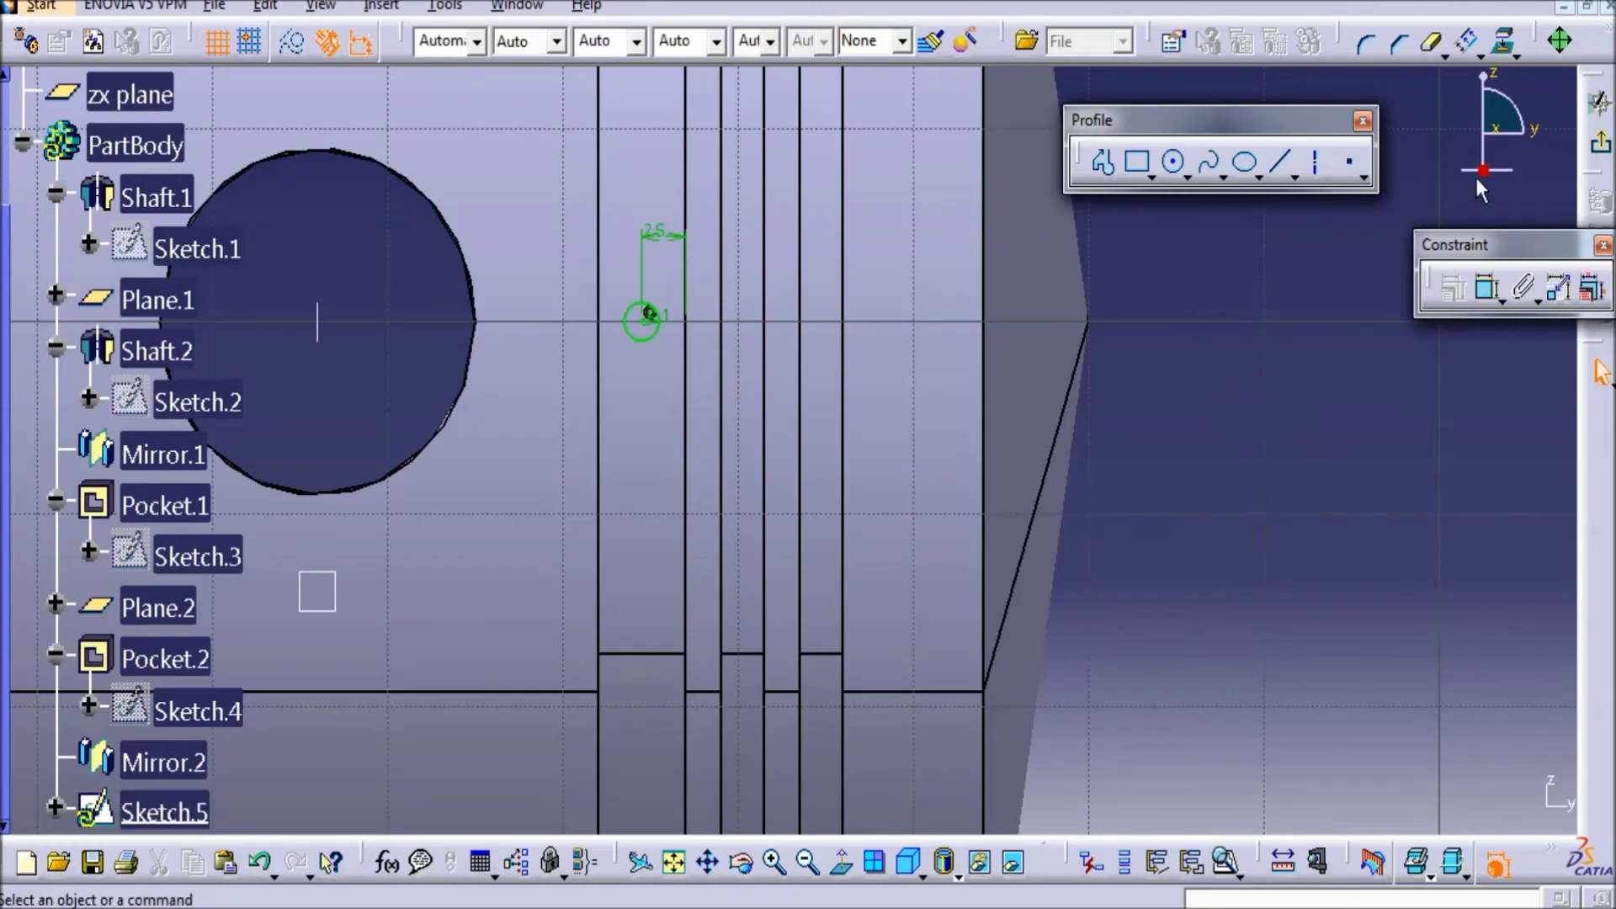
{"action": "left_click", "coordinate": [1597, 102]}
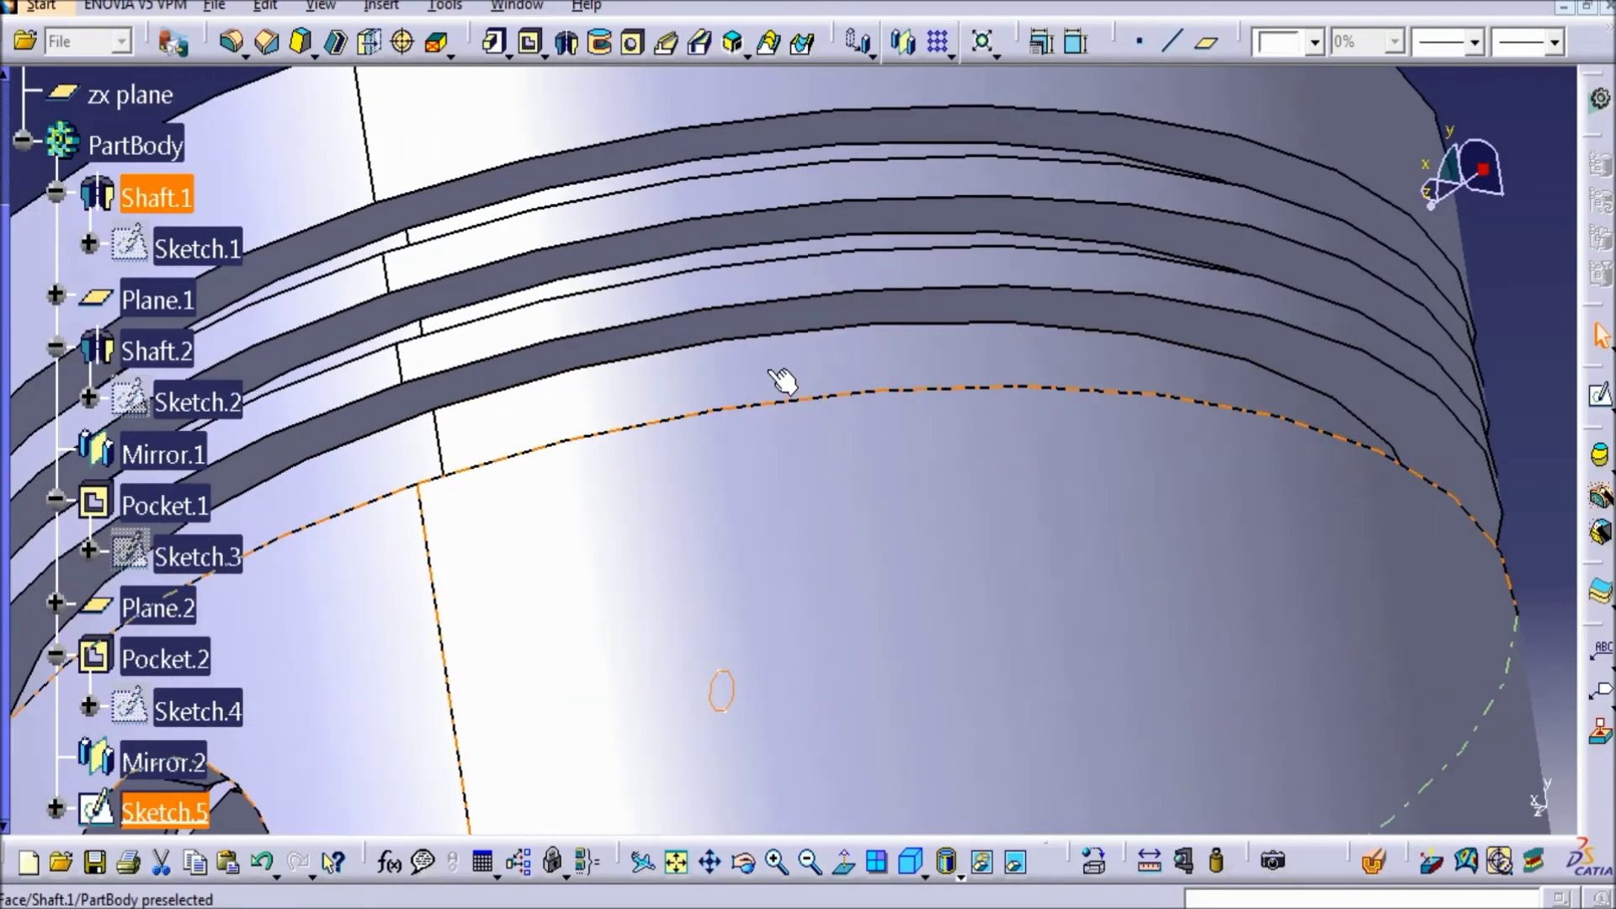
- Cut the small circle through the ring groove's wall with an Up to last Pocket in the reversed direction
{"action": "mouse_move", "coordinate": [782, 381]}
{"action": "middle_mouse_down"}
{"action": "mouse_move", "coordinate": [767, 669]}
{"action": "mouse_move", "coordinate": [819, 527]}
{"action": "mouse_move", "coordinate": [822, 667]}
{"action": "mouse_move", "coordinate": [718, 699]}
{"action": "middle_mouse_up"}
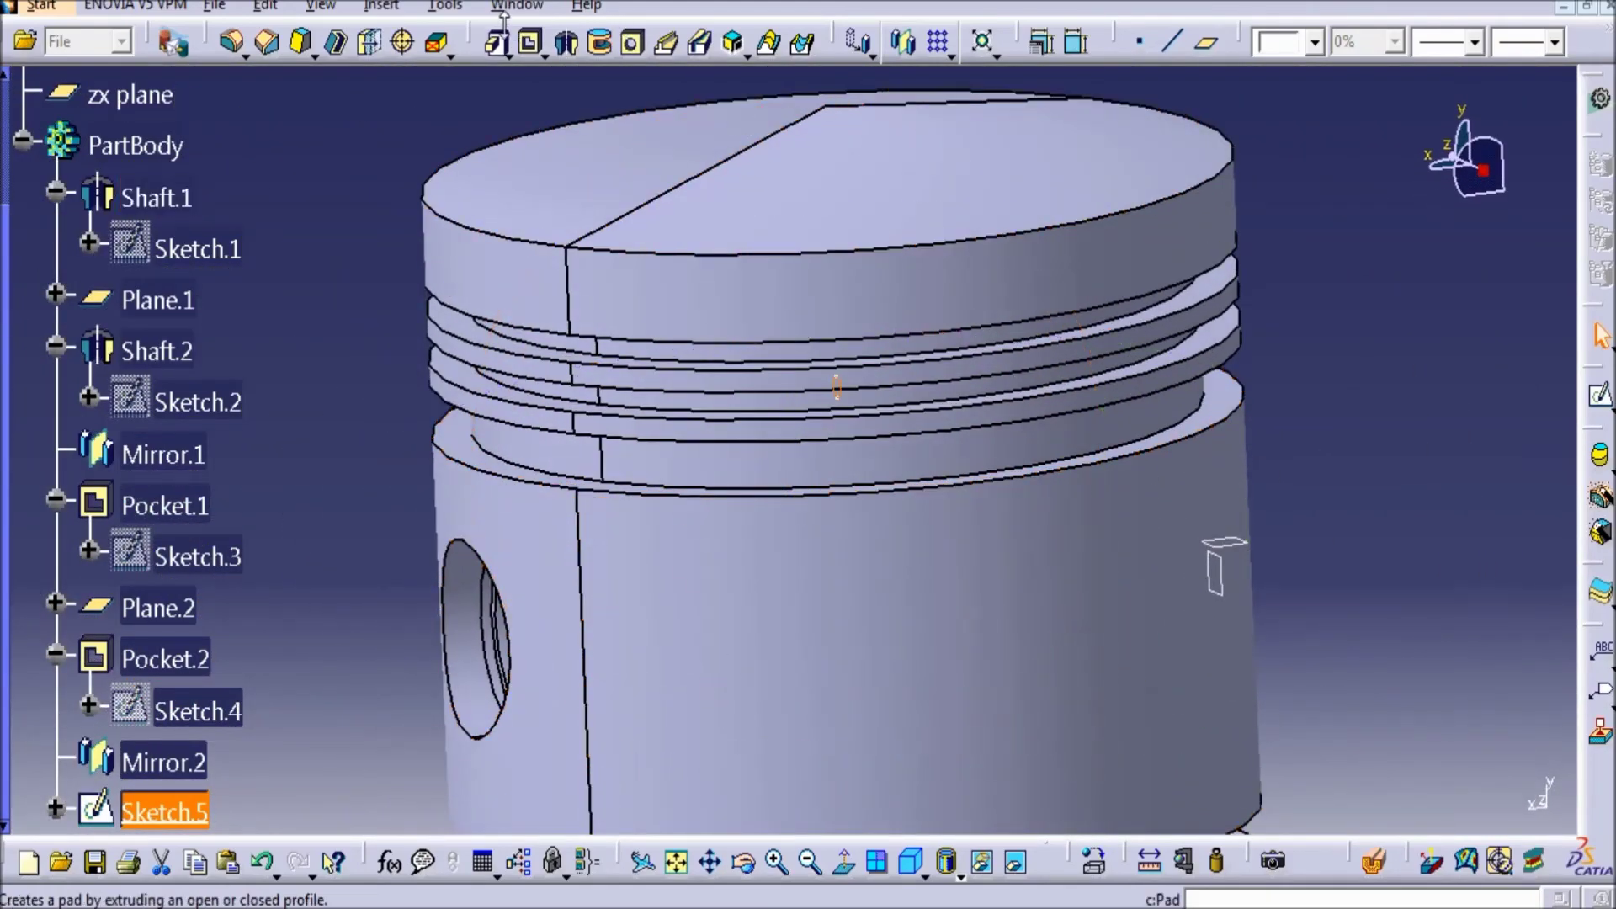
{"action": "left_click", "coordinate": [533, 46]}
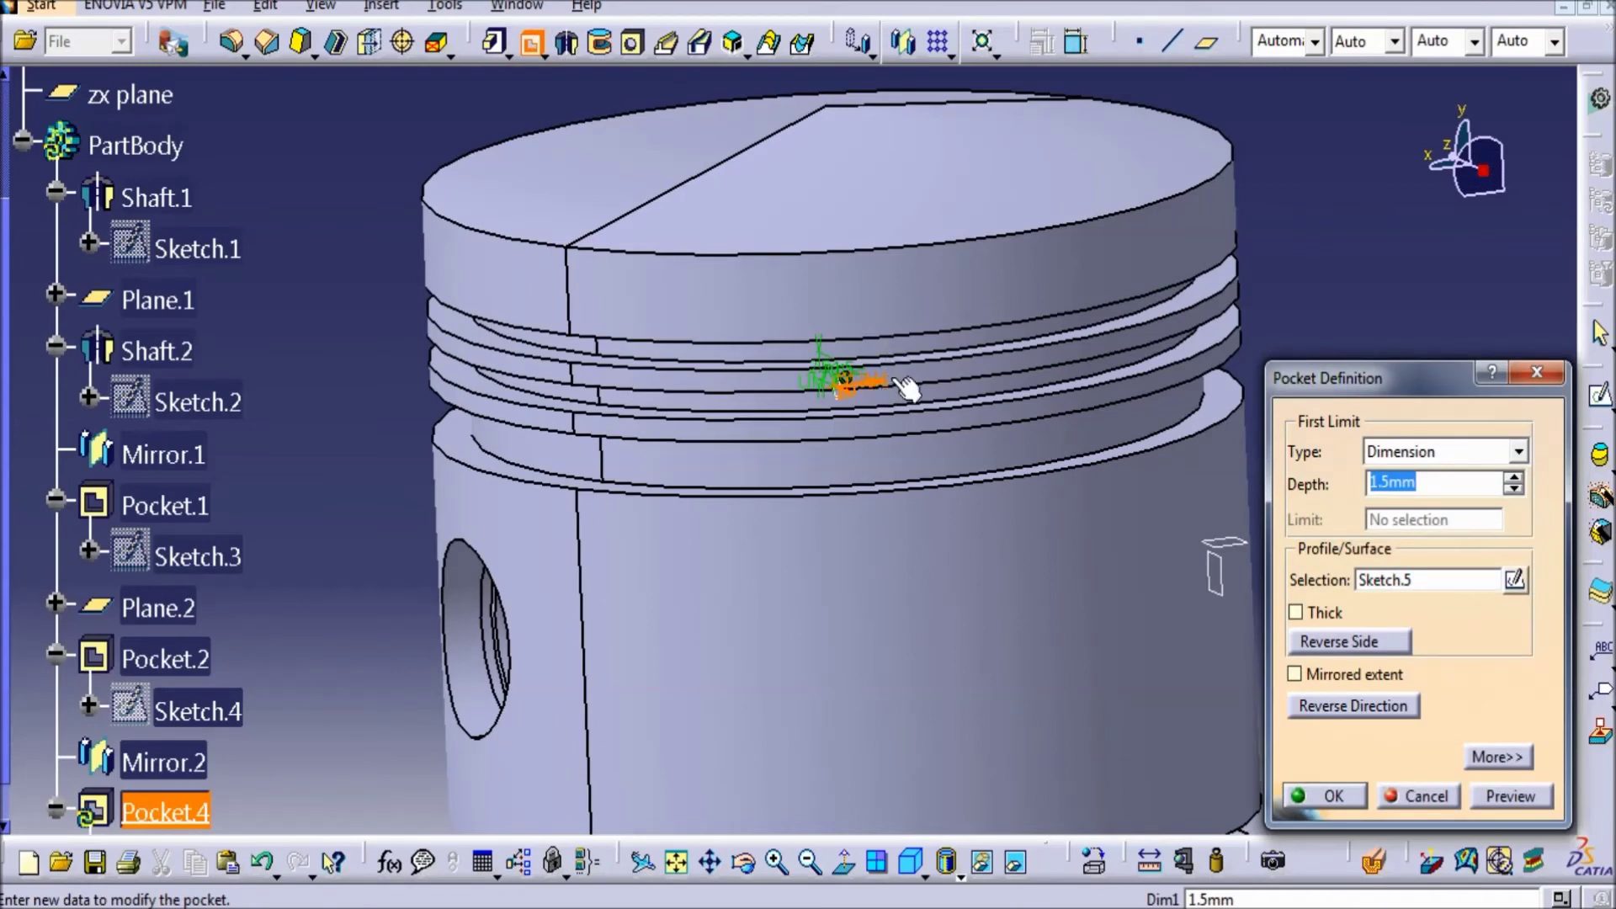
{"action": "left_click", "coordinate": [880, 380]}
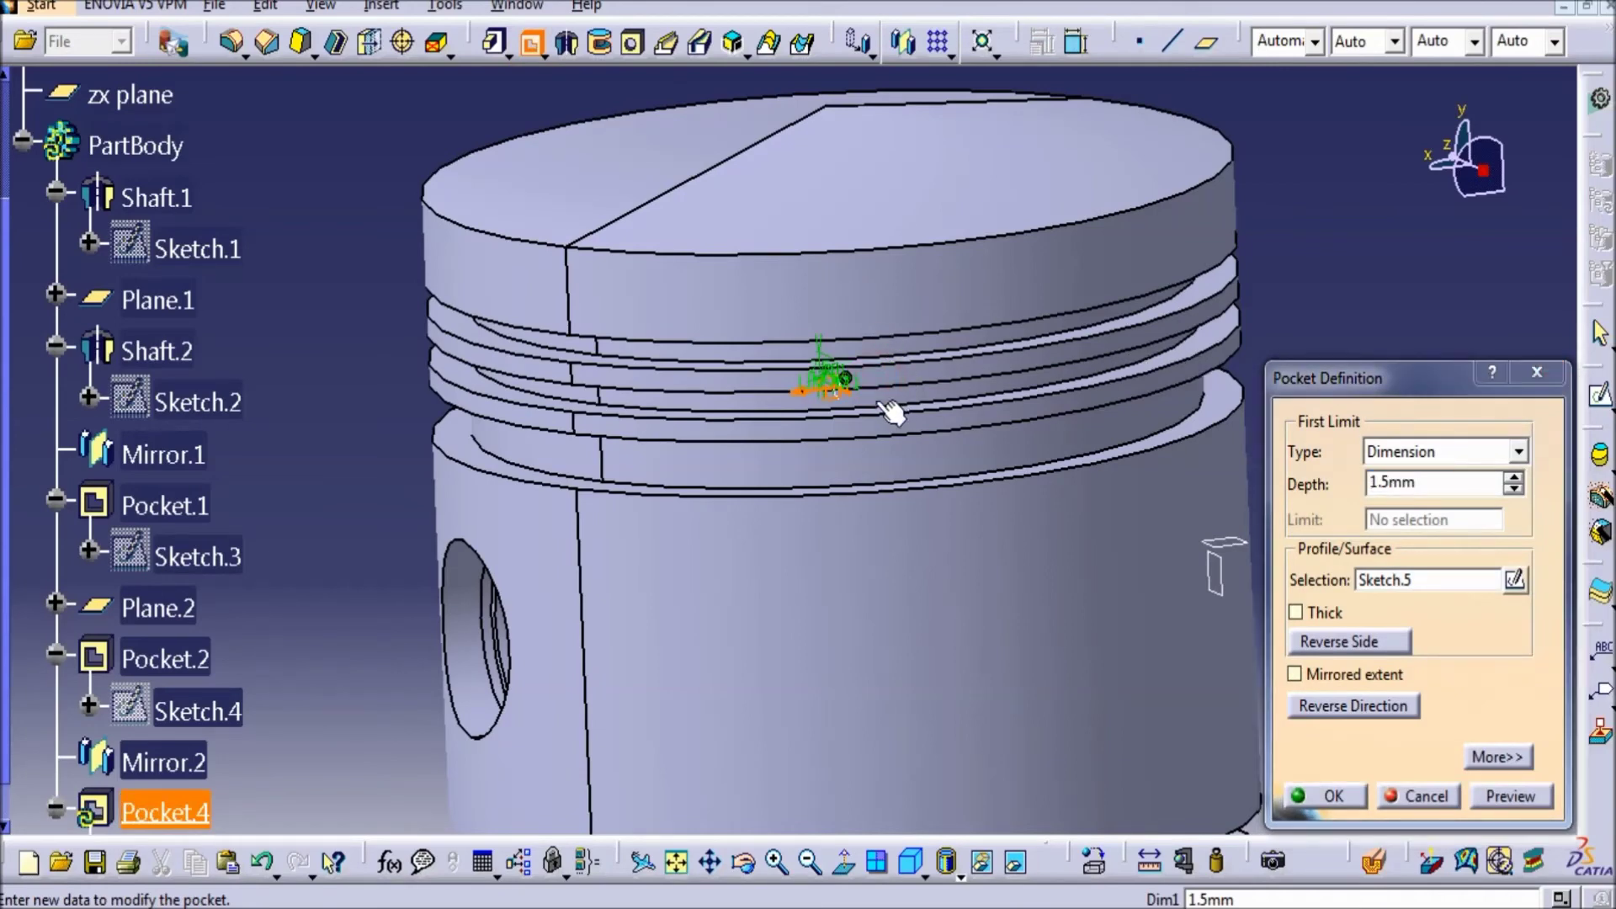
{"action": "left_click", "coordinate": [1459, 459]}
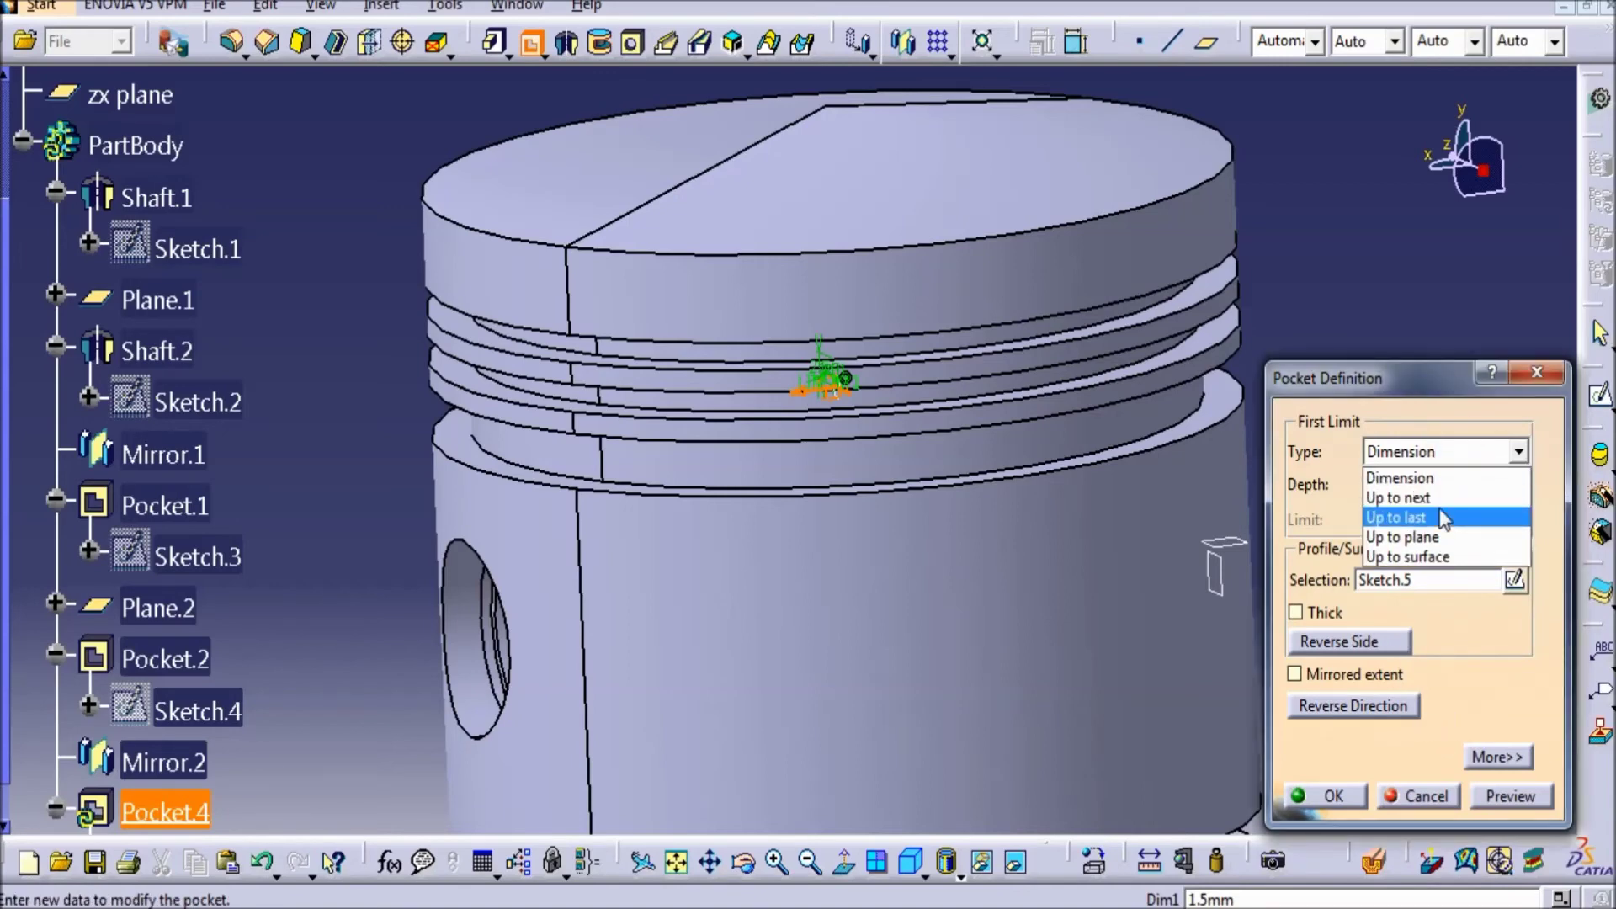
{"action": "left_click", "coordinate": [1445, 518]}
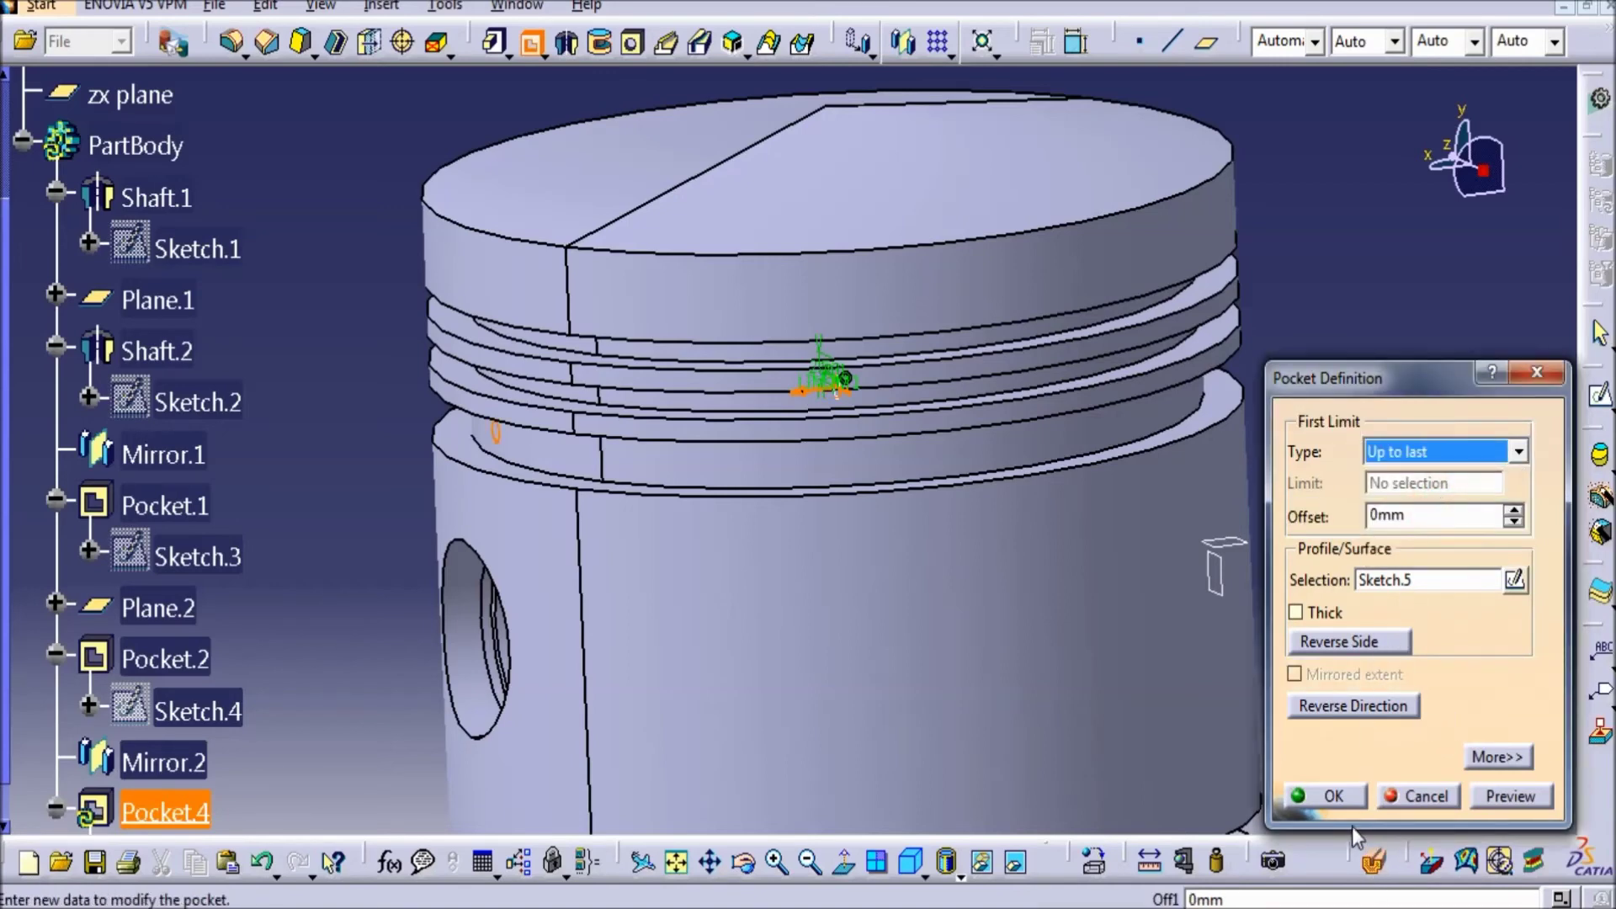
{"action": "left_click", "coordinate": [1334, 796]}
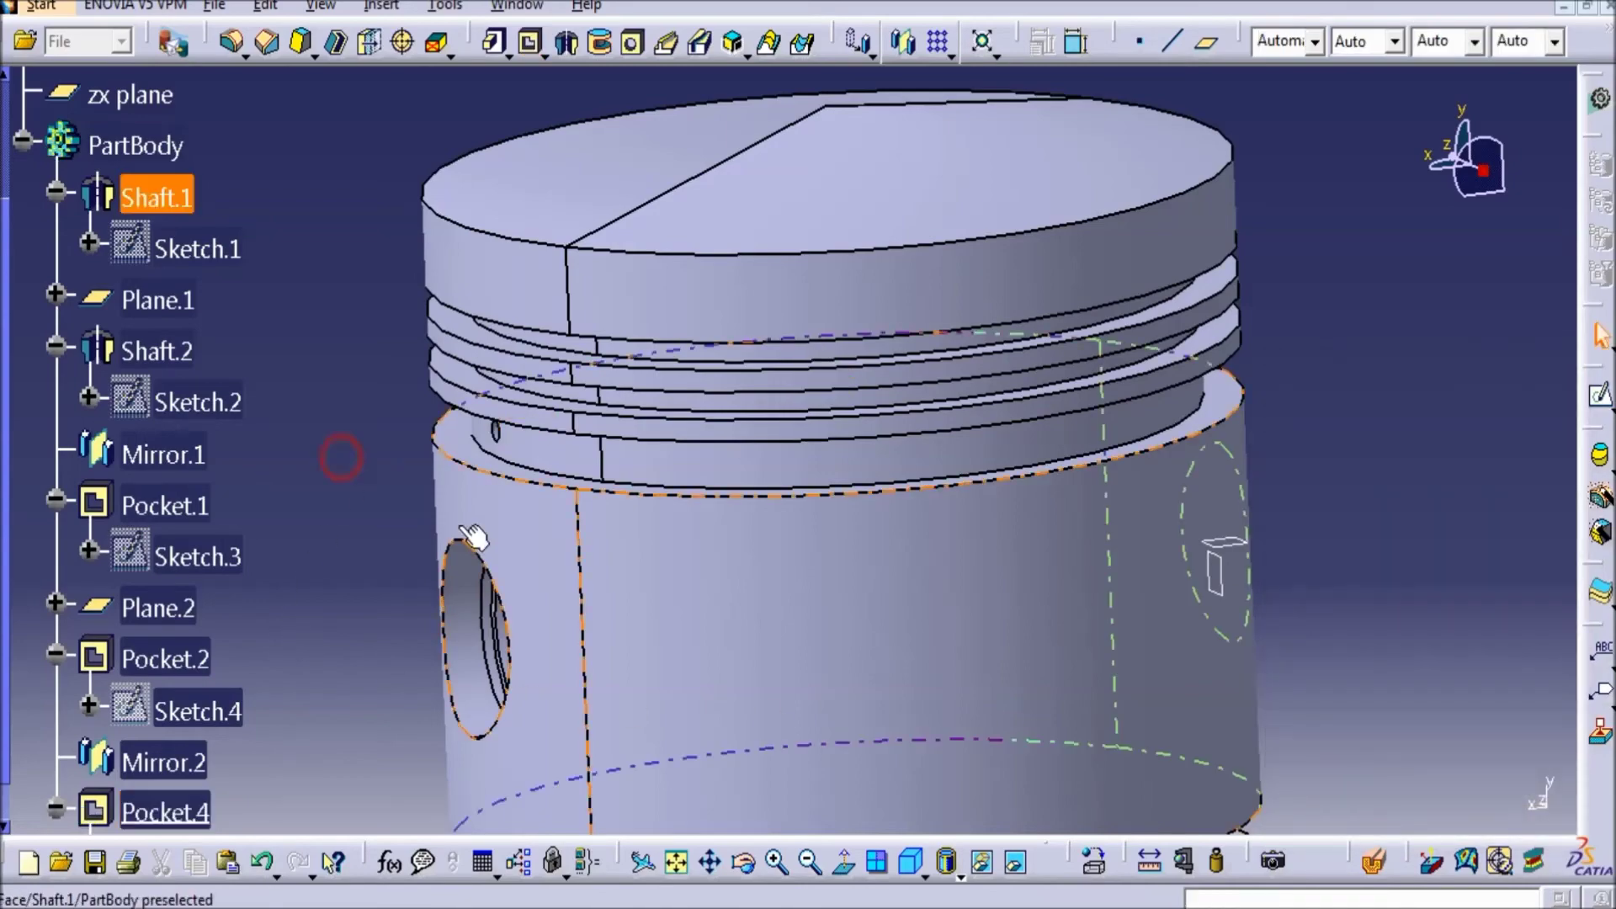
- Start a Circular Pattern of the ring groove's small hole pocket, set to Complete crown with 15 instances
{"action": "mouse_move", "coordinate": [477, 509]}
{"action": "middle_mouse_down"}
{"action": "mouse_move", "coordinate": [577, 462]}
{"action": "mouse_move", "coordinate": [623, 508]}
{"action": "mouse_move", "coordinate": [559, 509]}
{"action": "mouse_move", "coordinate": [792, 355]}
{"action": "mouse_move", "coordinate": [372, 400]}
{"action": "middle_mouse_up"}
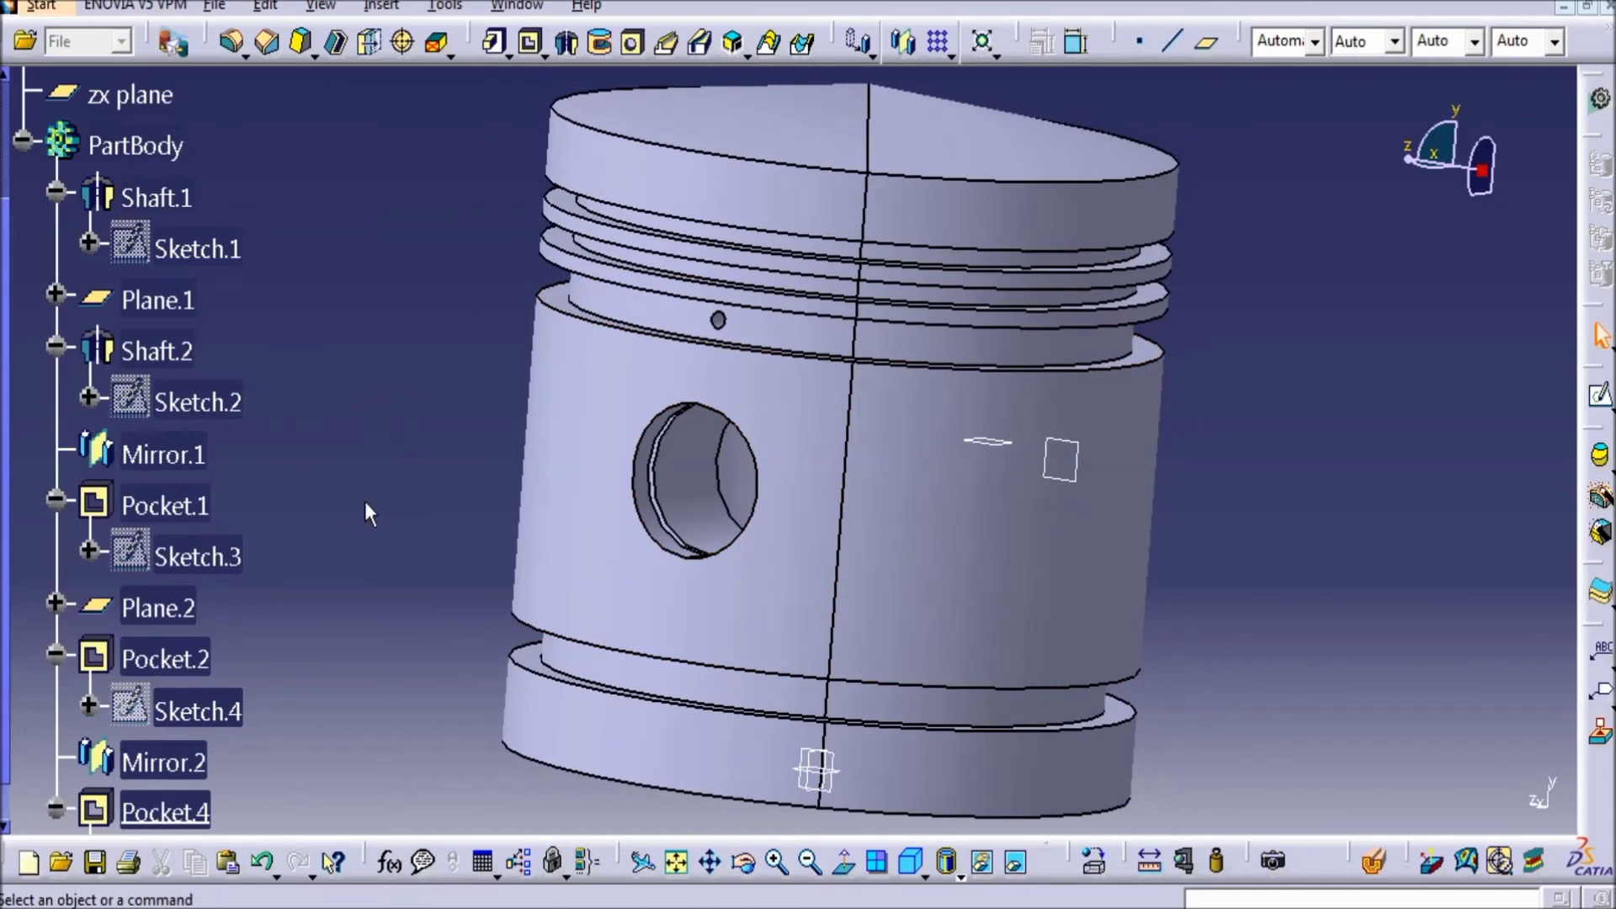
{"action": "scroll", "coordinate": [339, 637], "scroll_direction": "down", "scroll_amount": 1}
{"action": "scroll", "coordinate": [338, 637], "scroll_direction": "down", "scroll_amount": 1}
{"action": "left_click", "coordinate": [139, 584]}
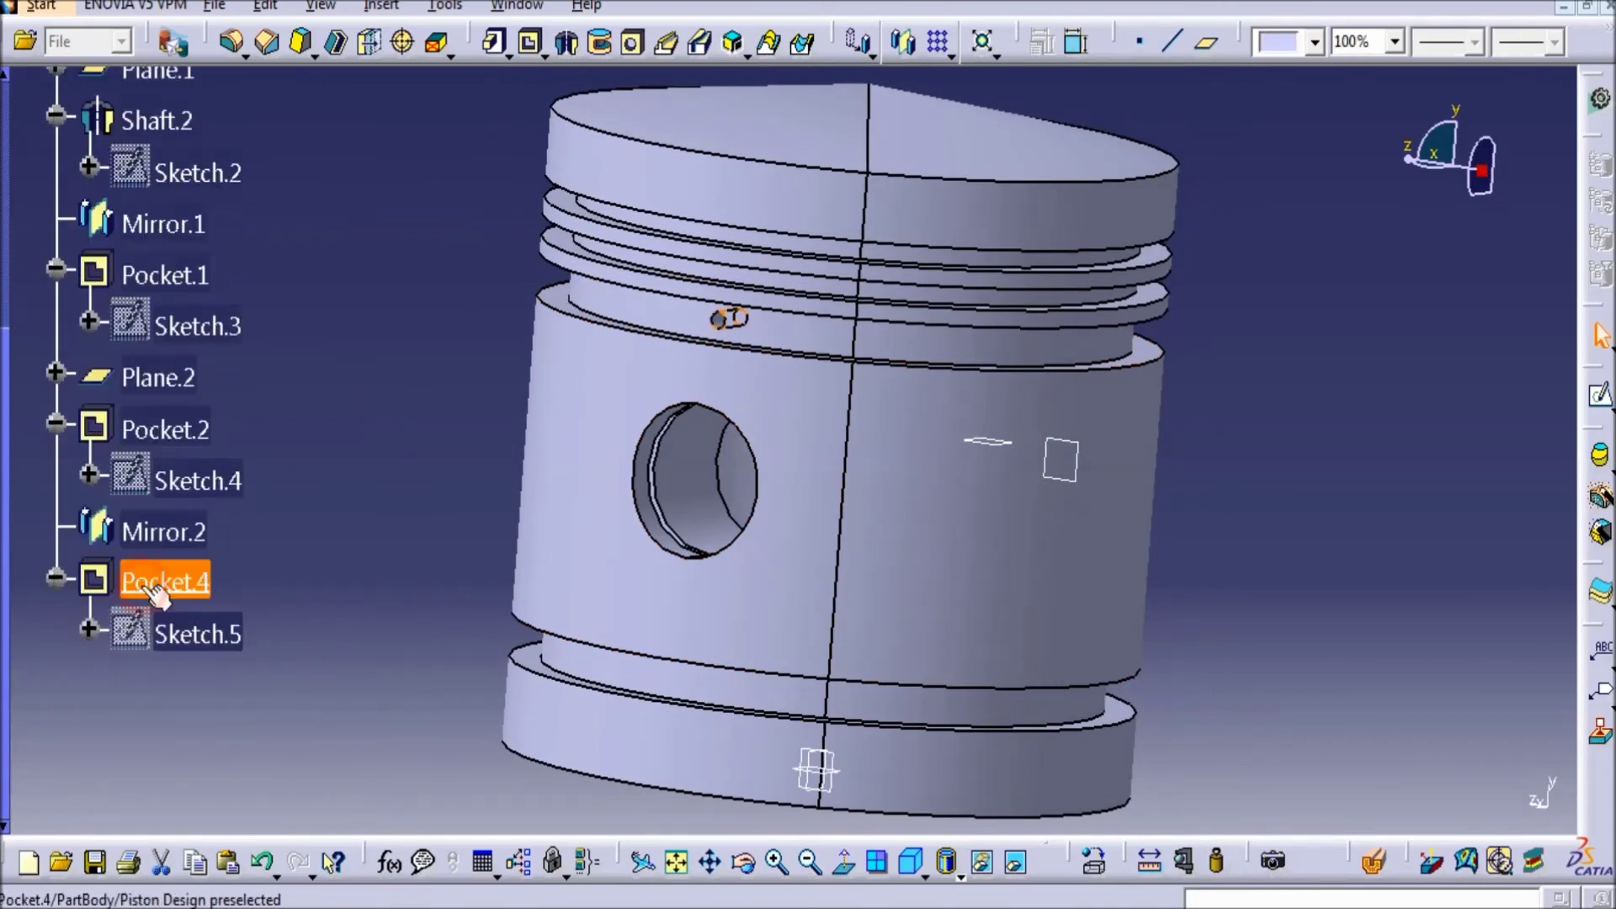
{"action": "left_click", "coordinate": [951, 57]}
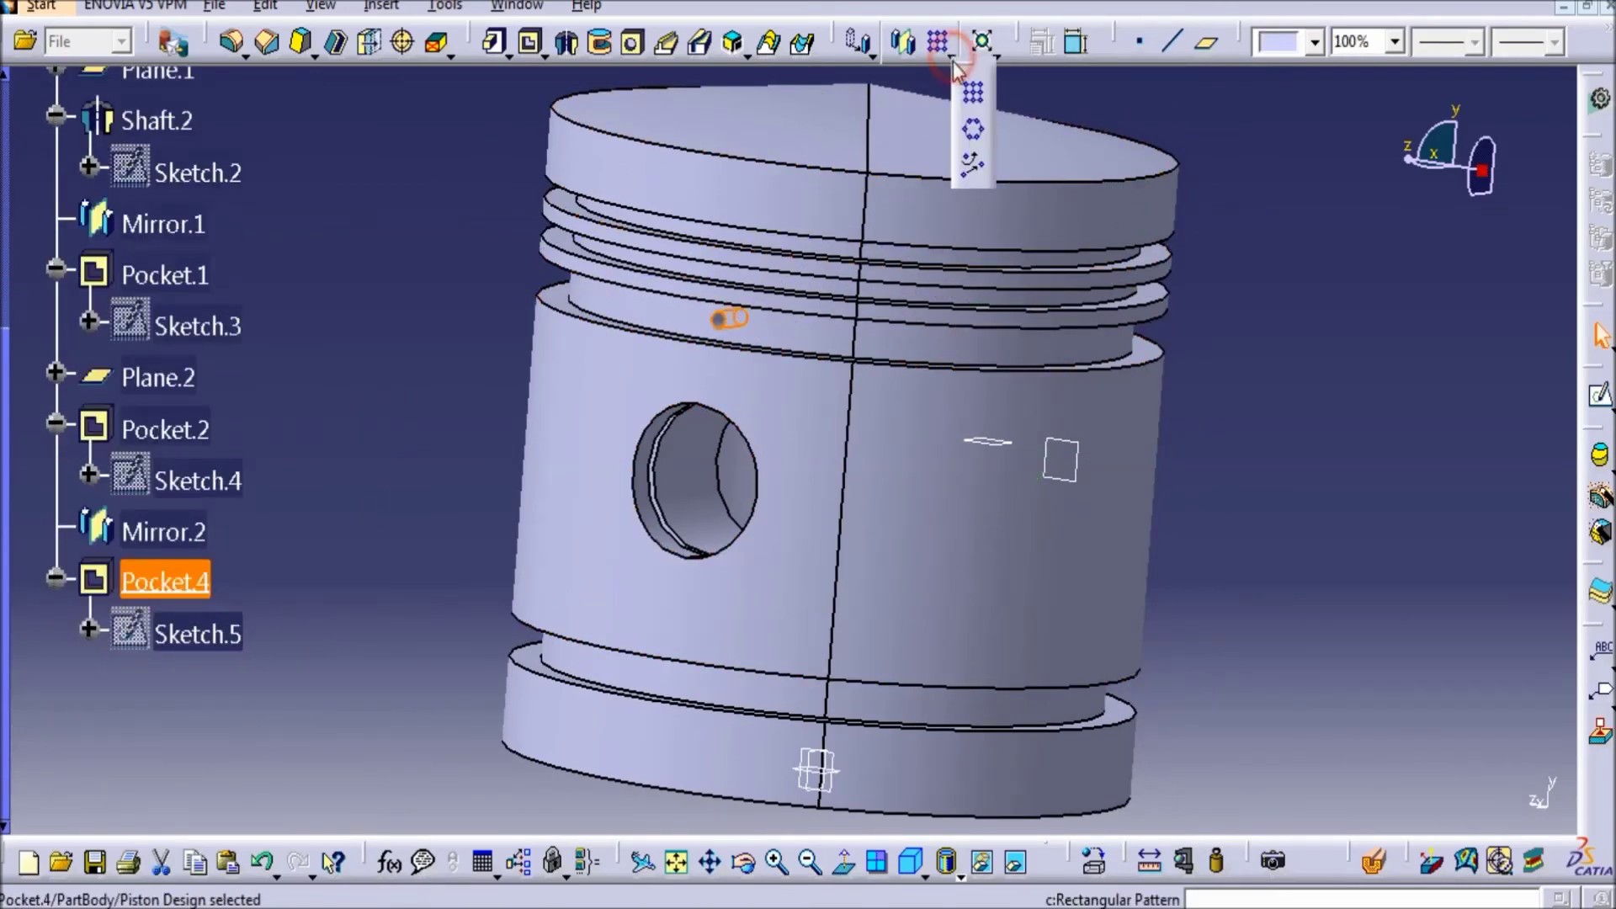
{"action": "left_click", "coordinate": [974, 132]}
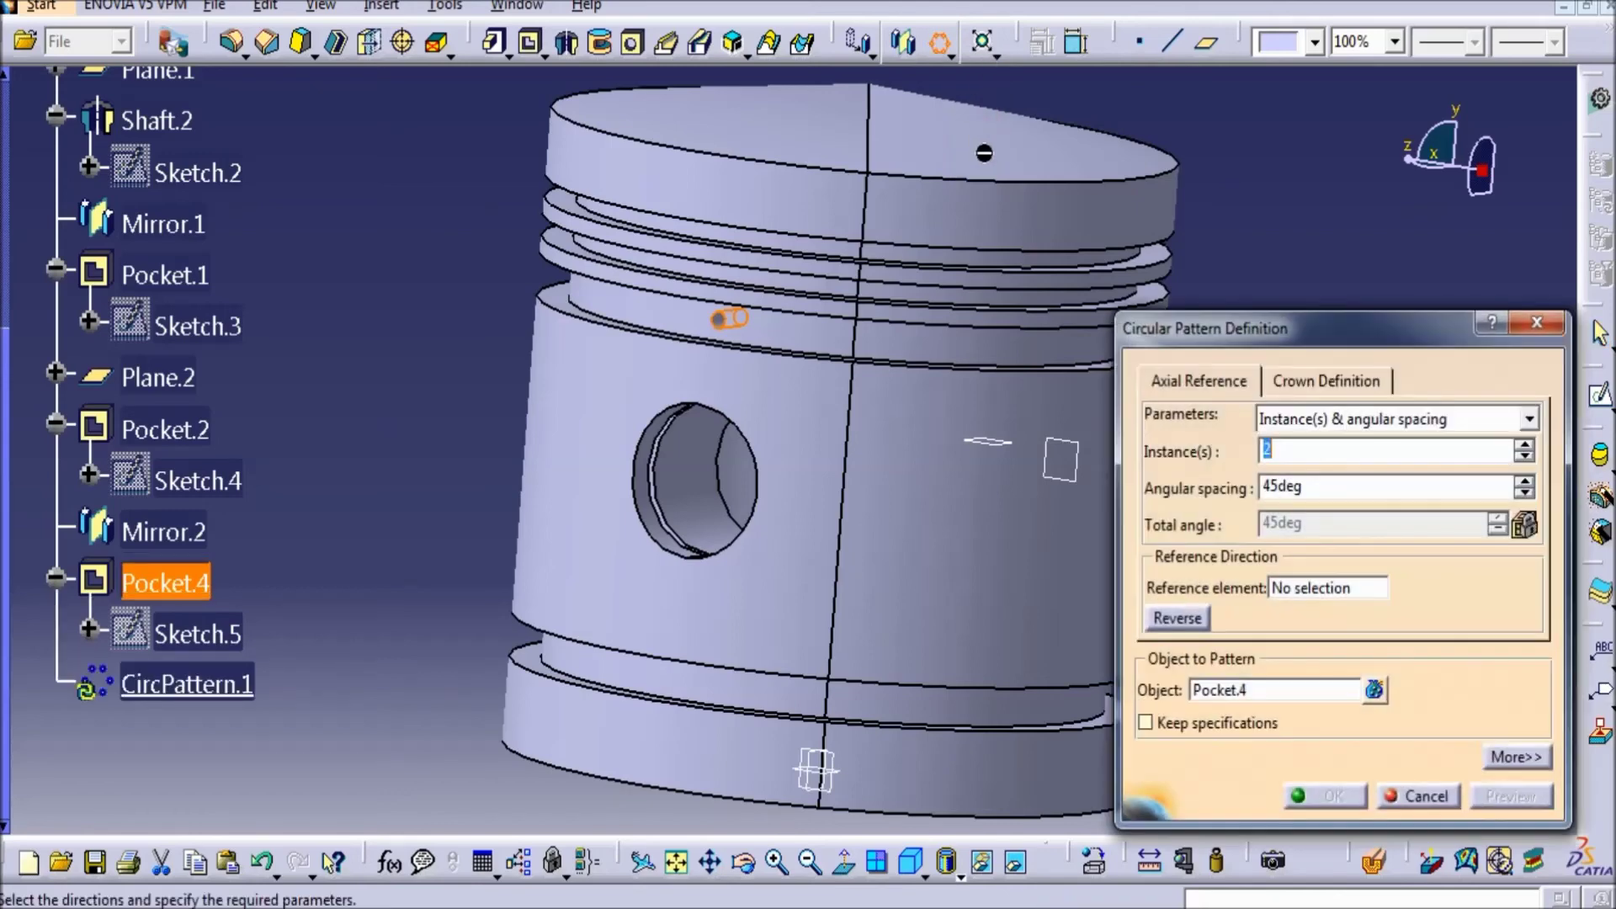
{"action": "left_click", "coordinate": [1381, 420]}
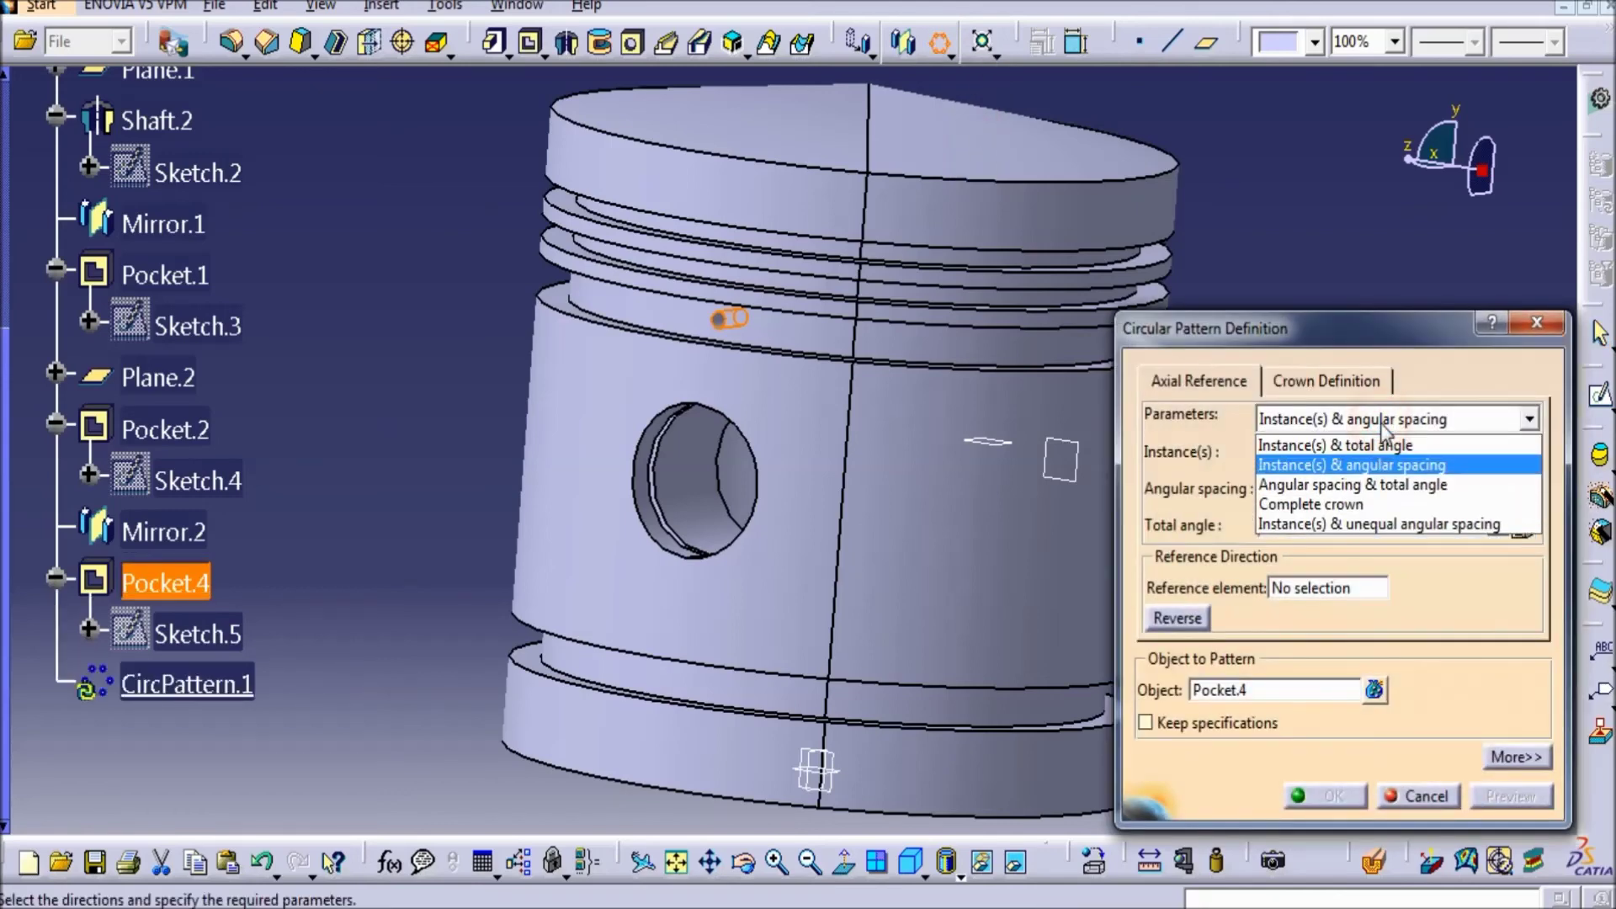
{"action": "left_click", "coordinate": [1335, 498]}
{"action": "double_click", "coordinate": [1299, 441]}
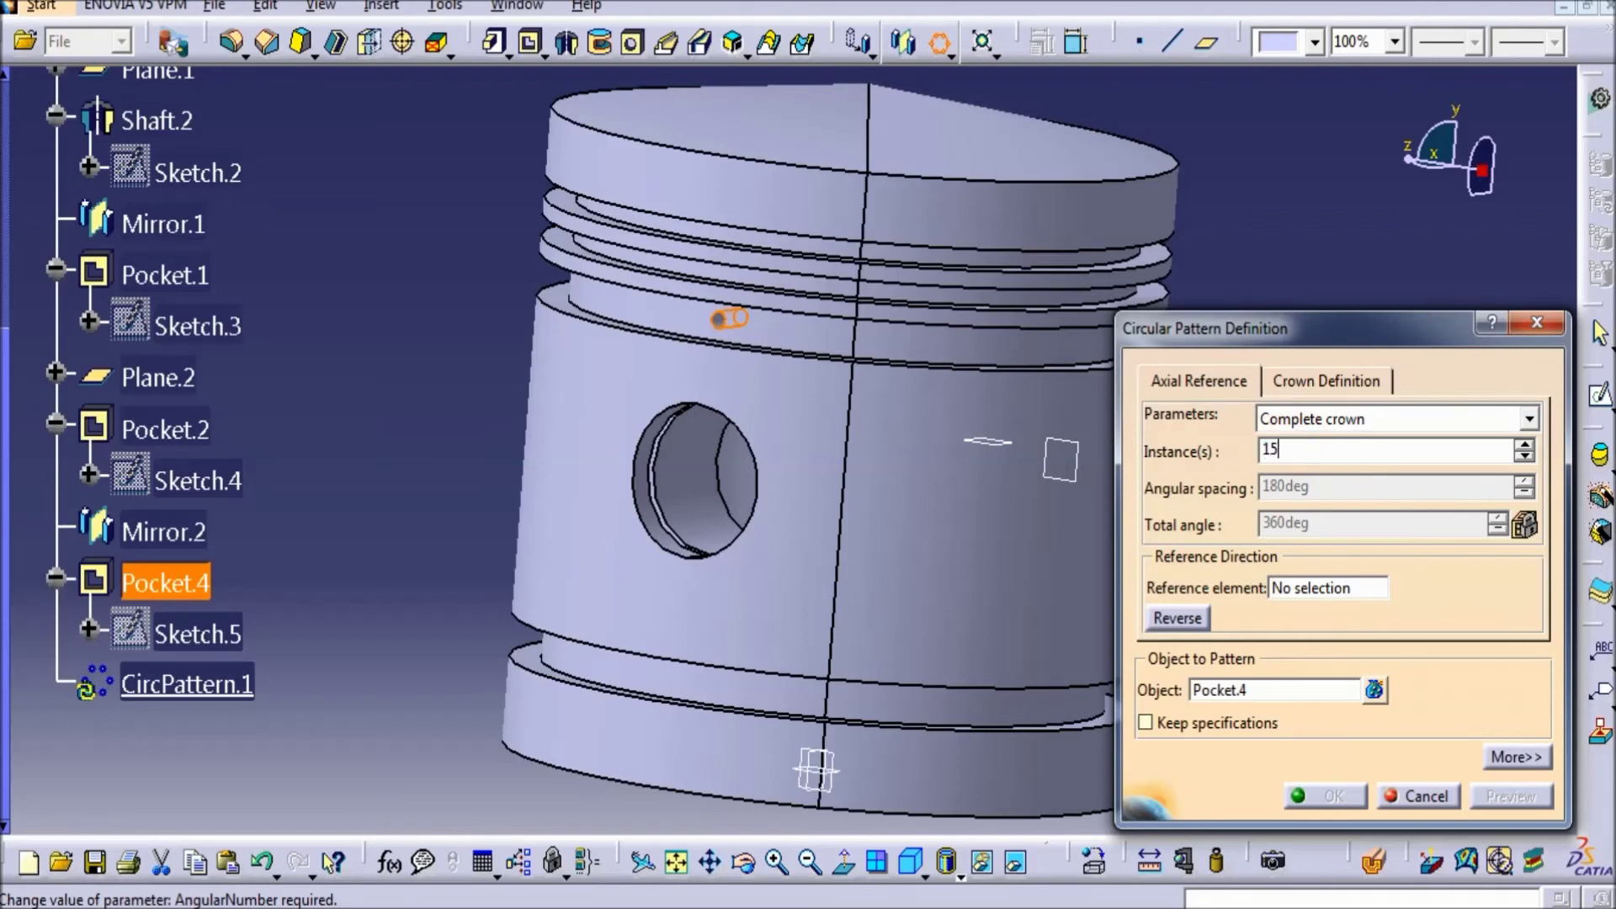
- Use the ring groove's flat annular face as the reference element and create the circular pattern
{"action": "left_click", "coordinate": [1325, 590]}
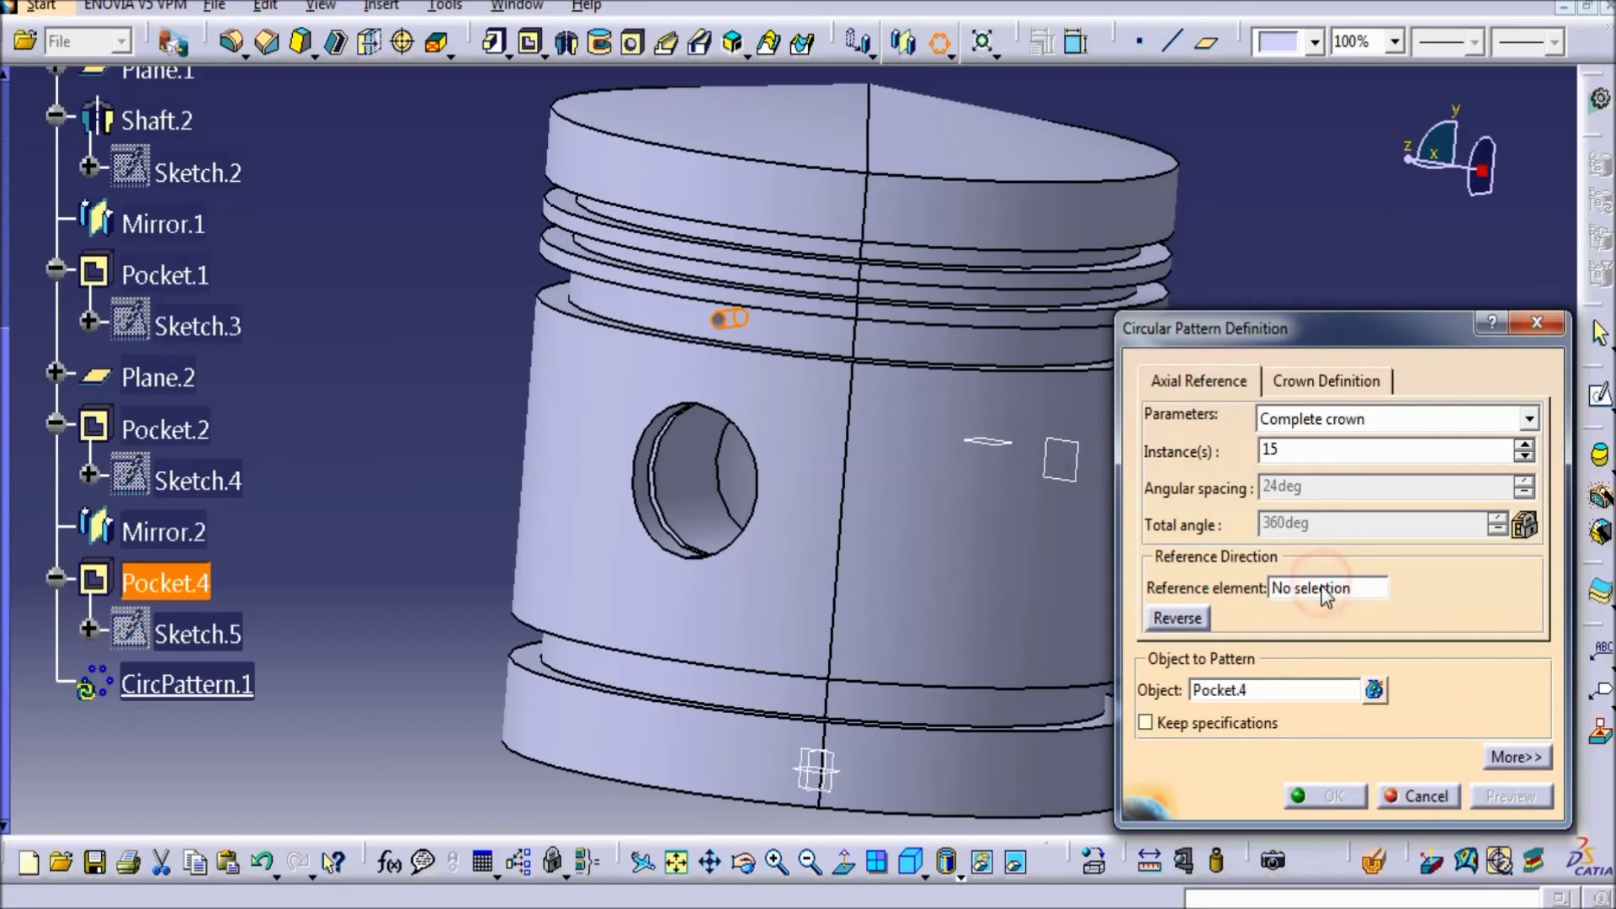
{"action": "middle_click_drag", "start_coordinate": [948, 347], "coordinate": [797, 391]}
{"action": "left_click", "coordinate": [727, 351]}
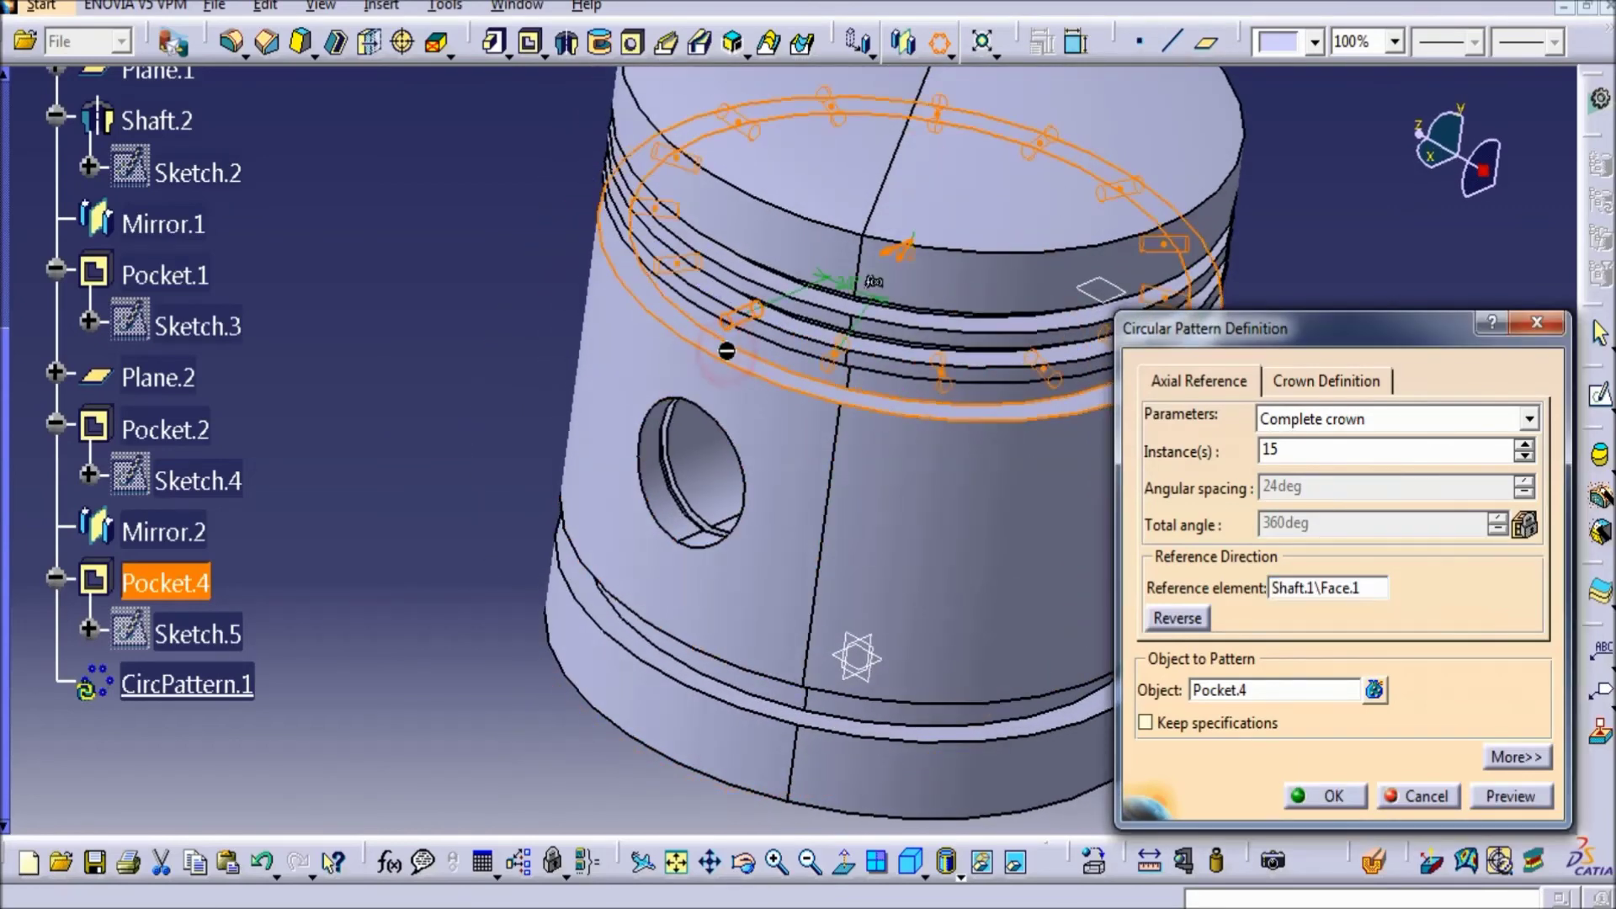
{"action": "left_click", "coordinate": [1314, 795]}
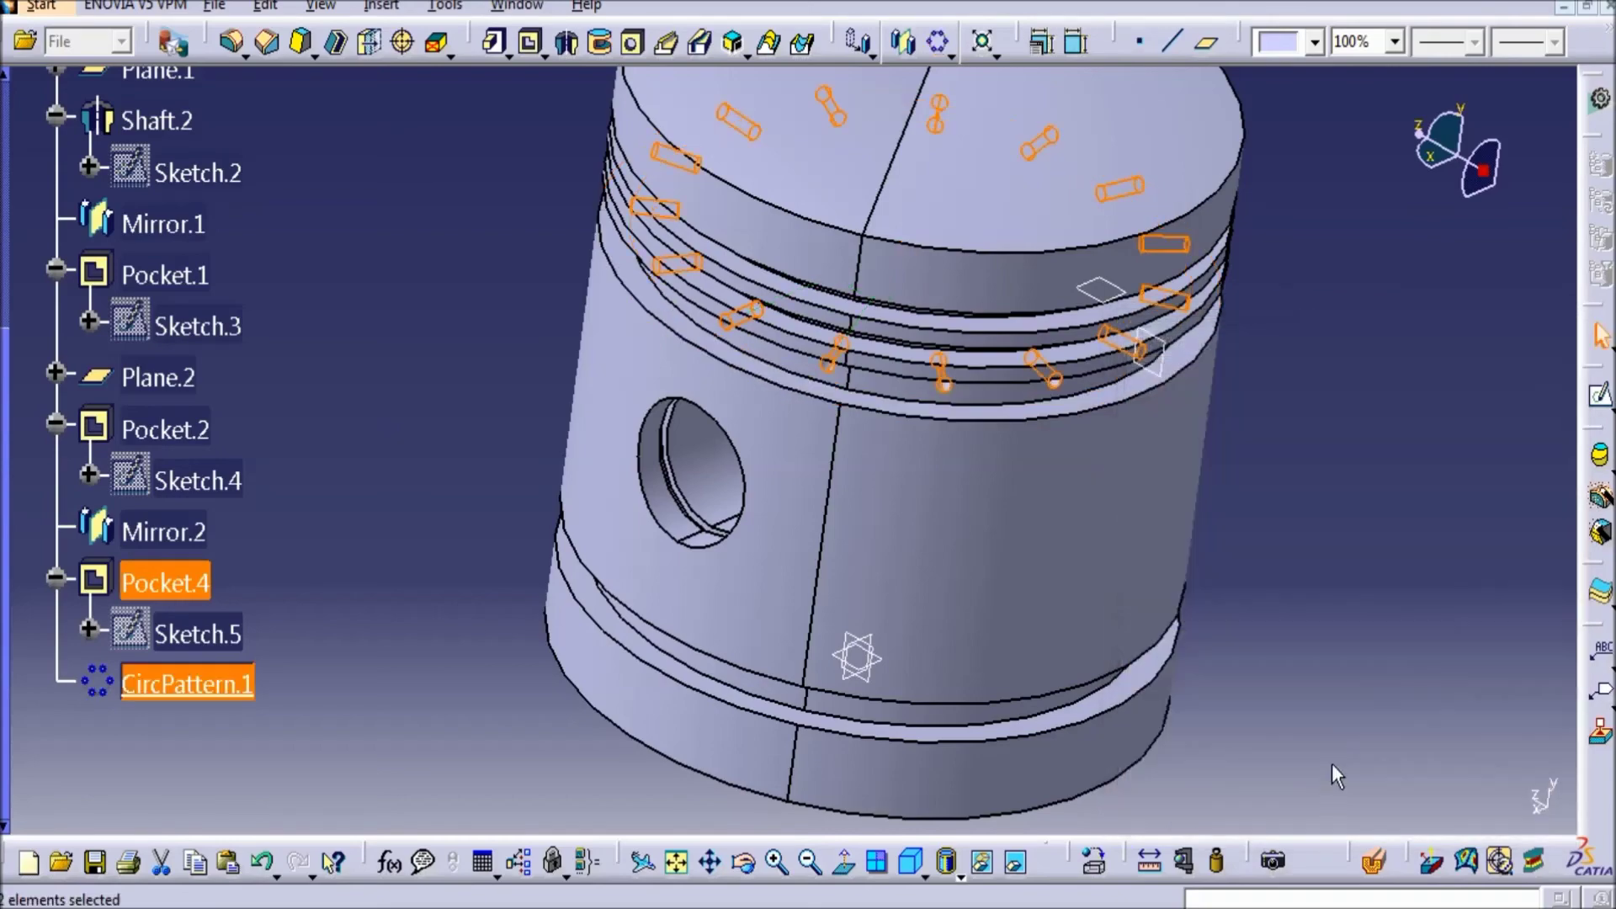
{"action": "left_click", "coordinate": [1452, 590]}
- Start a sketch on the yz plane and draw a circle of 1 mm radius on the horizontal axis within the lower skirt groove
{"action": "middle_click_drag", "start_coordinate": [863, 480], "coordinate": [888, 348]}
{"action": "middle_click_drag", "start_coordinate": [843, 459], "coordinate": [710, 567]}
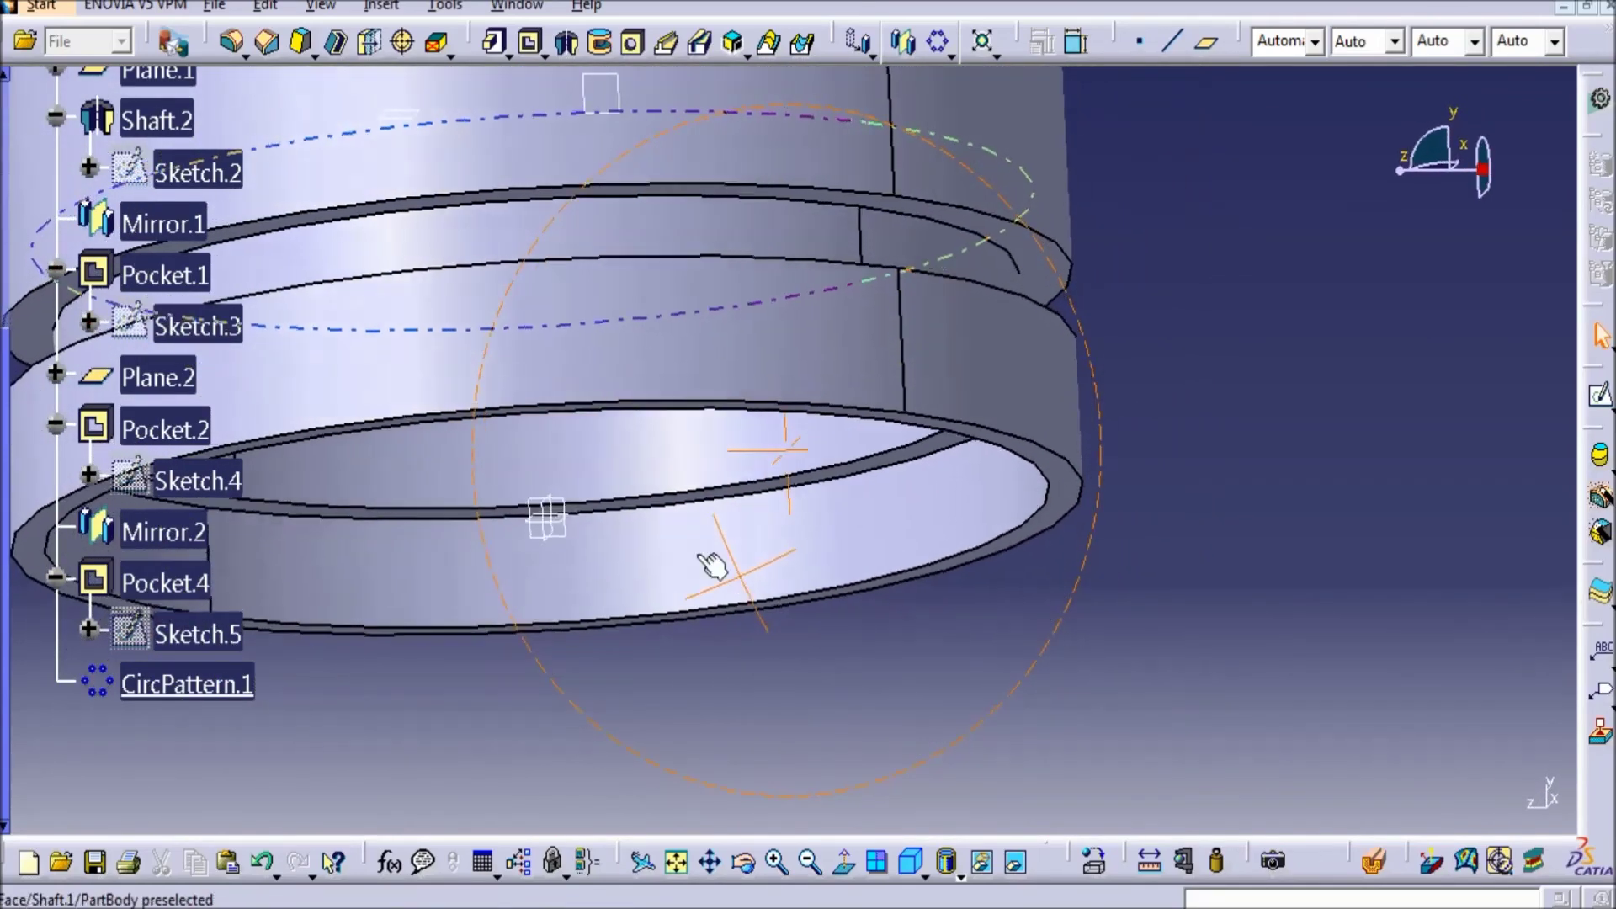
{"action": "left_click", "coordinate": [568, 505]}
{"action": "left_click", "coordinate": [1599, 396]}
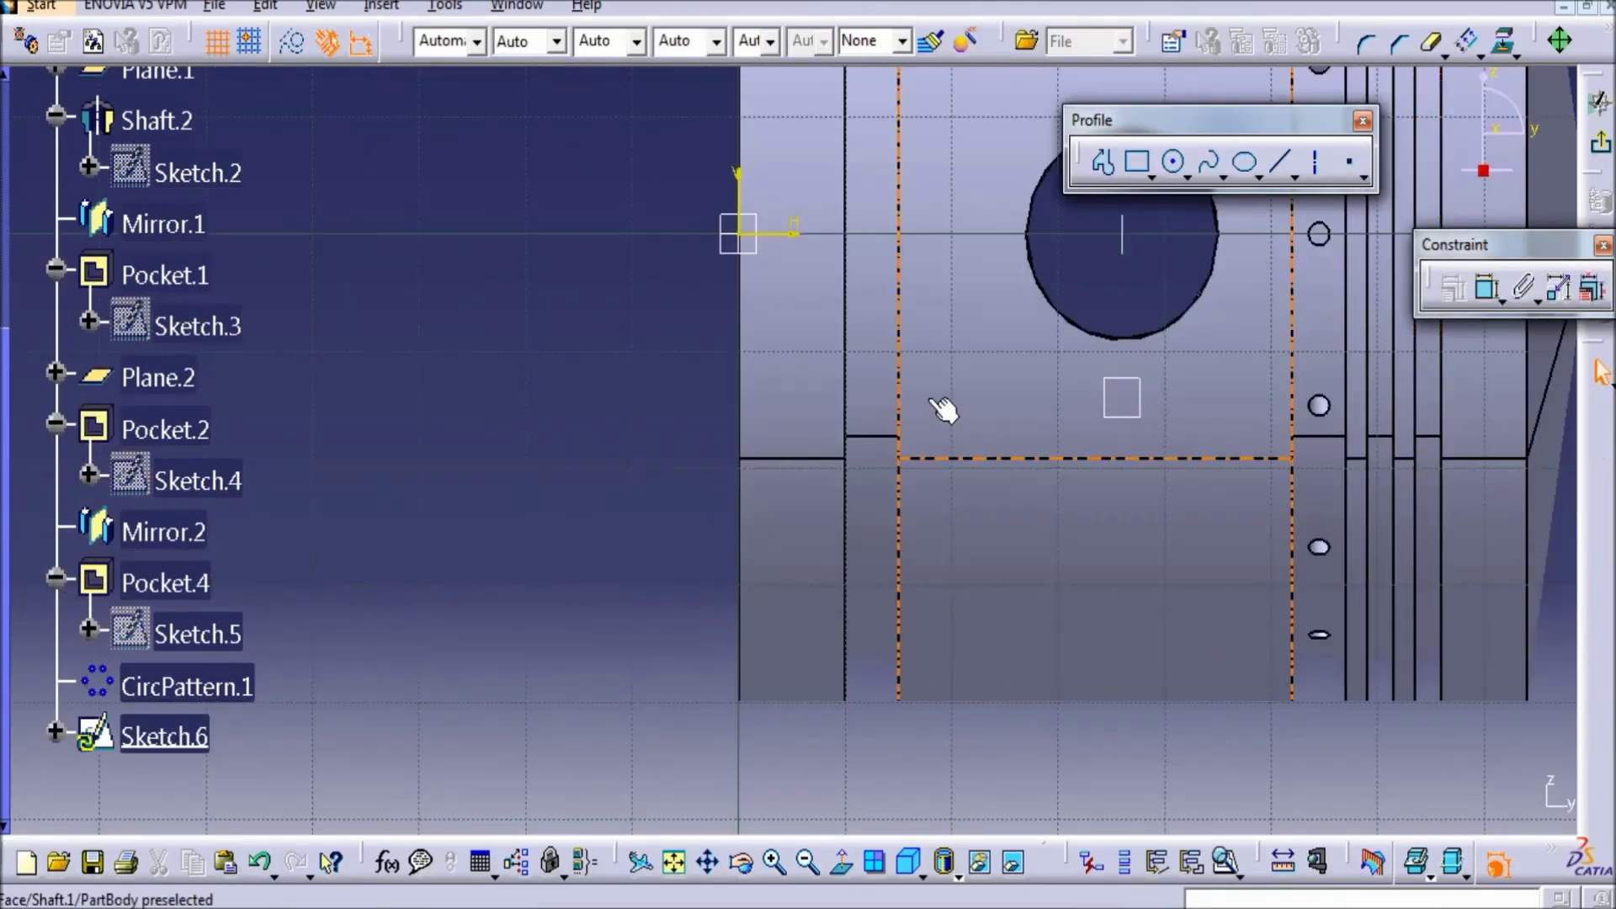
{"action": "mouse_move", "coordinate": [938, 404]}
{"action": "middle_mouse_down"}
{"action": "mouse_move", "coordinate": [909, 259]}
{"action": "mouse_move", "coordinate": [674, 452]}
{"action": "middle_mouse_up"}
{"action": "left_click", "coordinate": [1175, 164]}
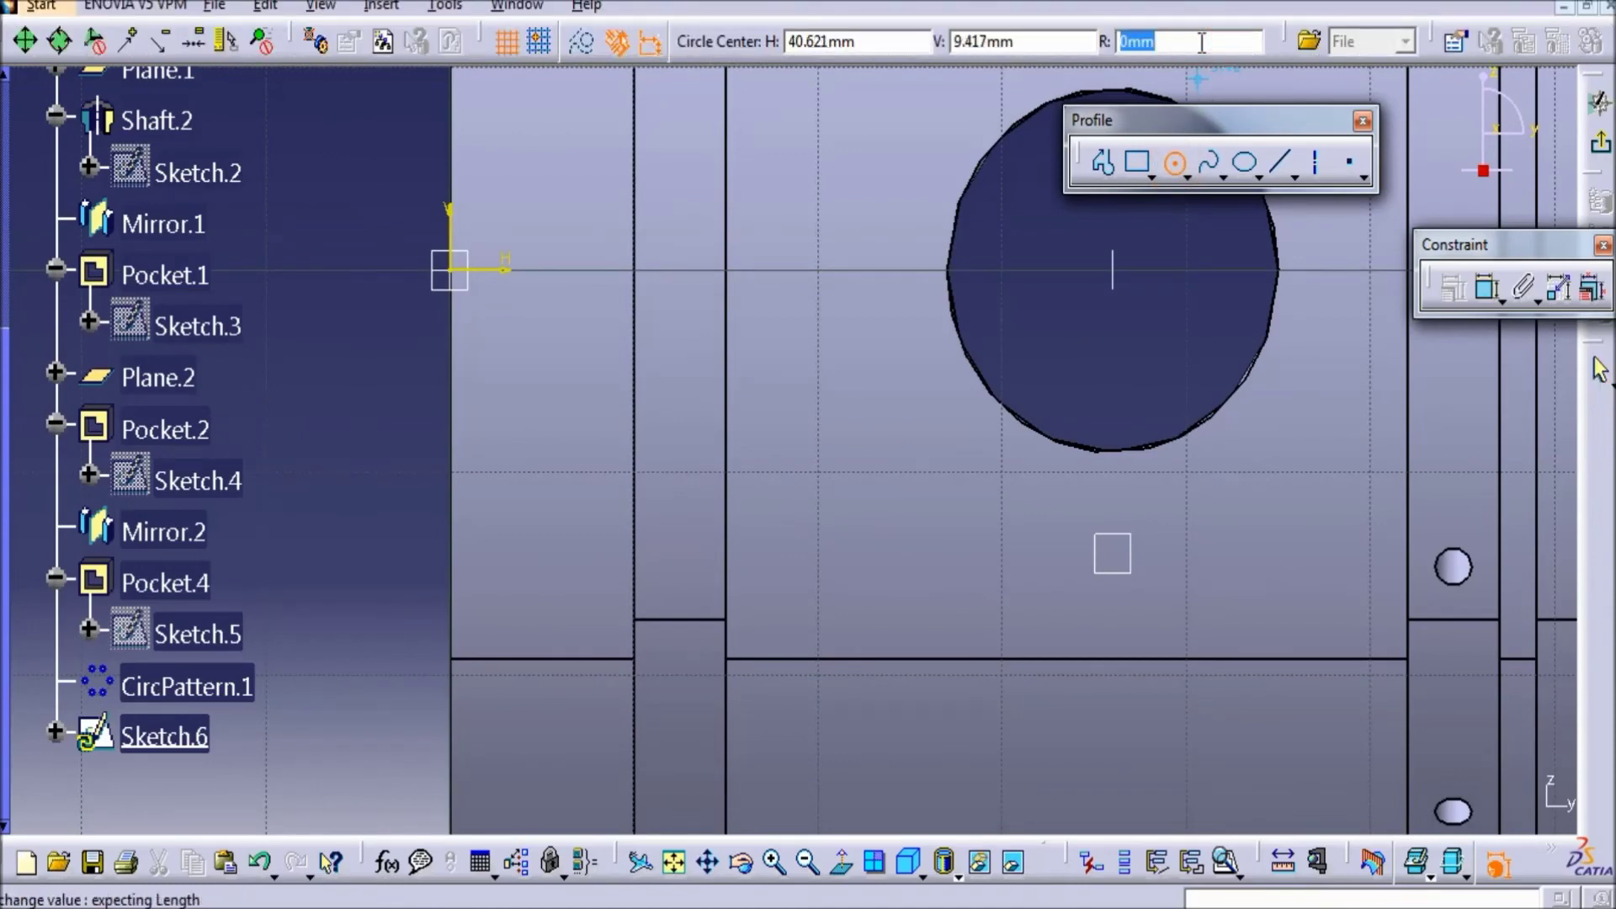
{"action": "left_click", "coordinate": [680, 270]}
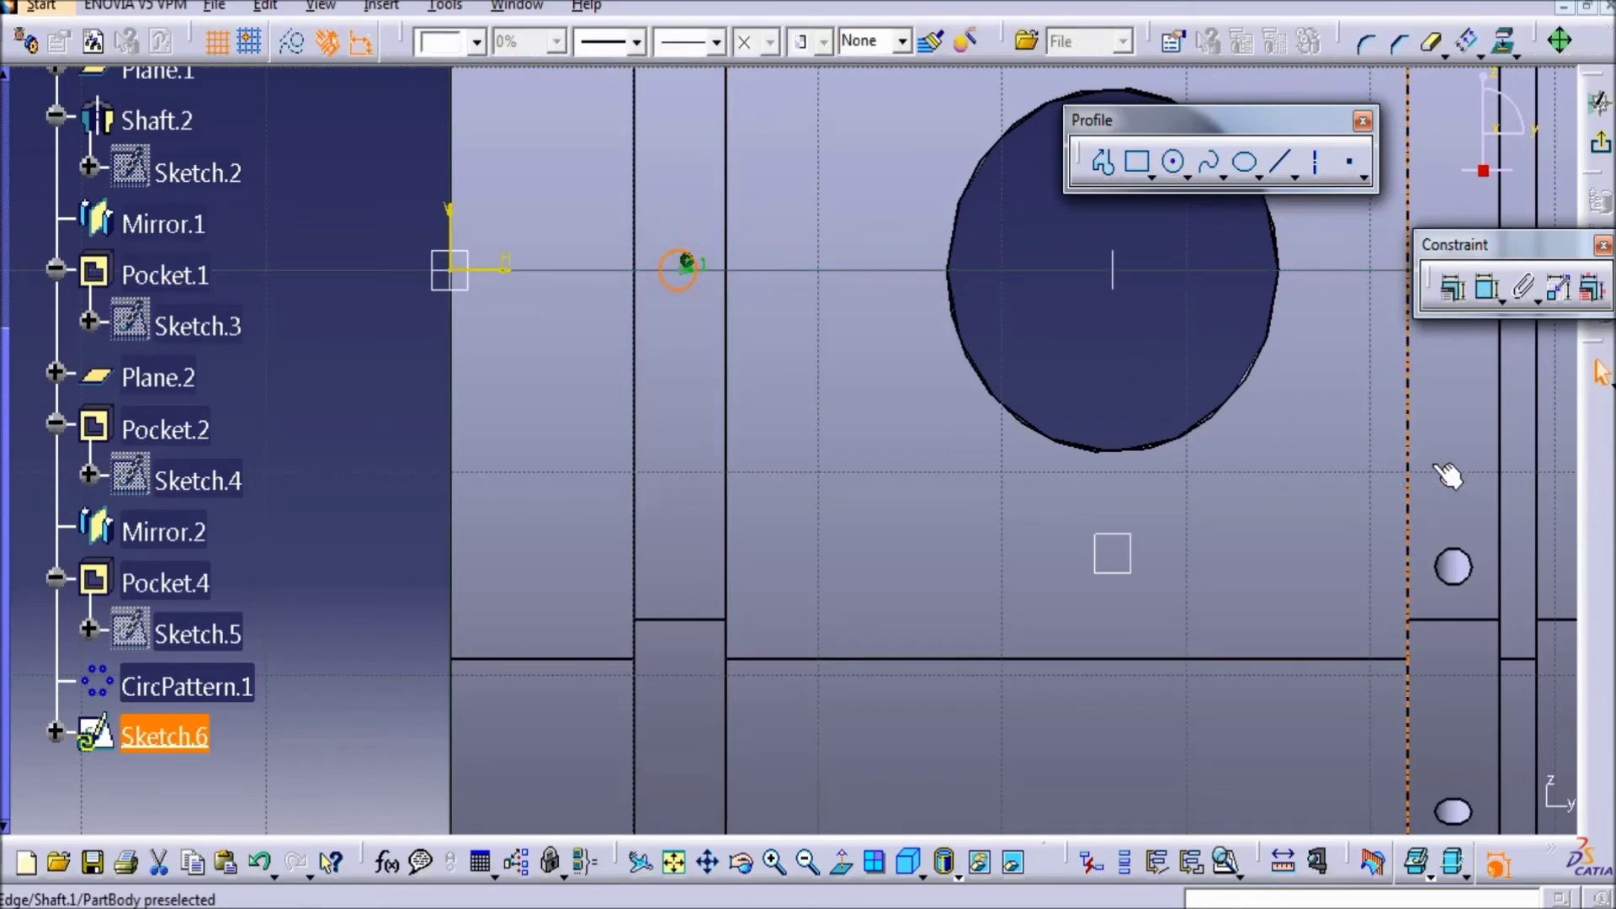
- Dimension the circle's centre 2.5 mm from the skirt groove's crown-side edge and exit the sketch
{"action": "left_click", "coordinate": [1488, 294]}
{"action": "left_click", "coordinate": [726, 204]}
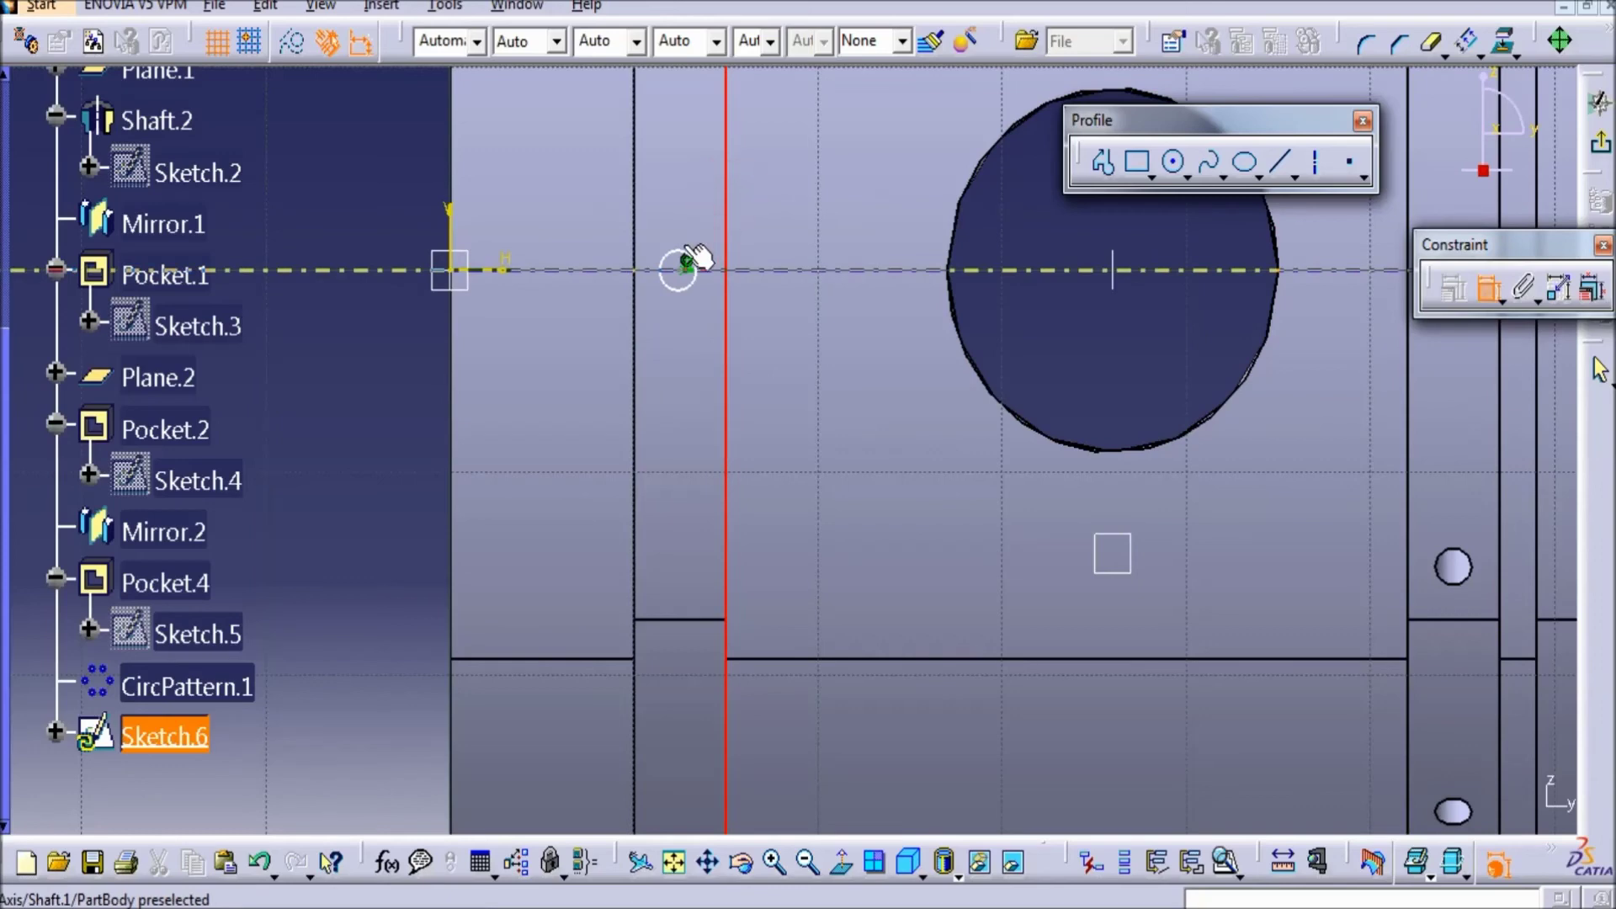
{"action": "left_click", "coordinate": [696, 177]}
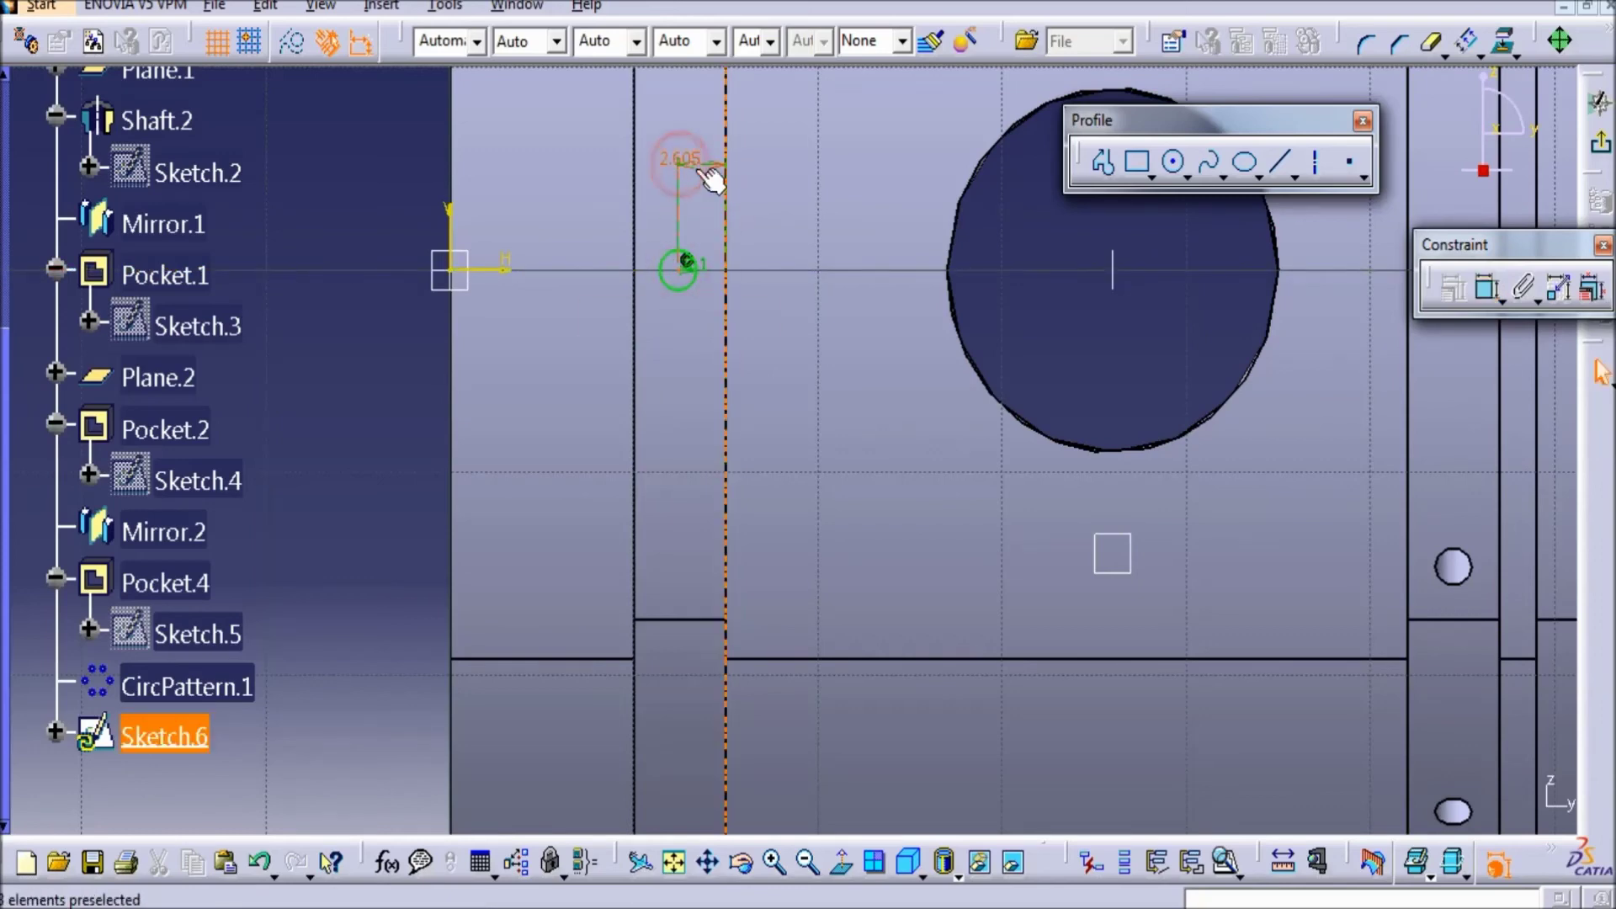
{"action": "double_click", "coordinate": [697, 169]}
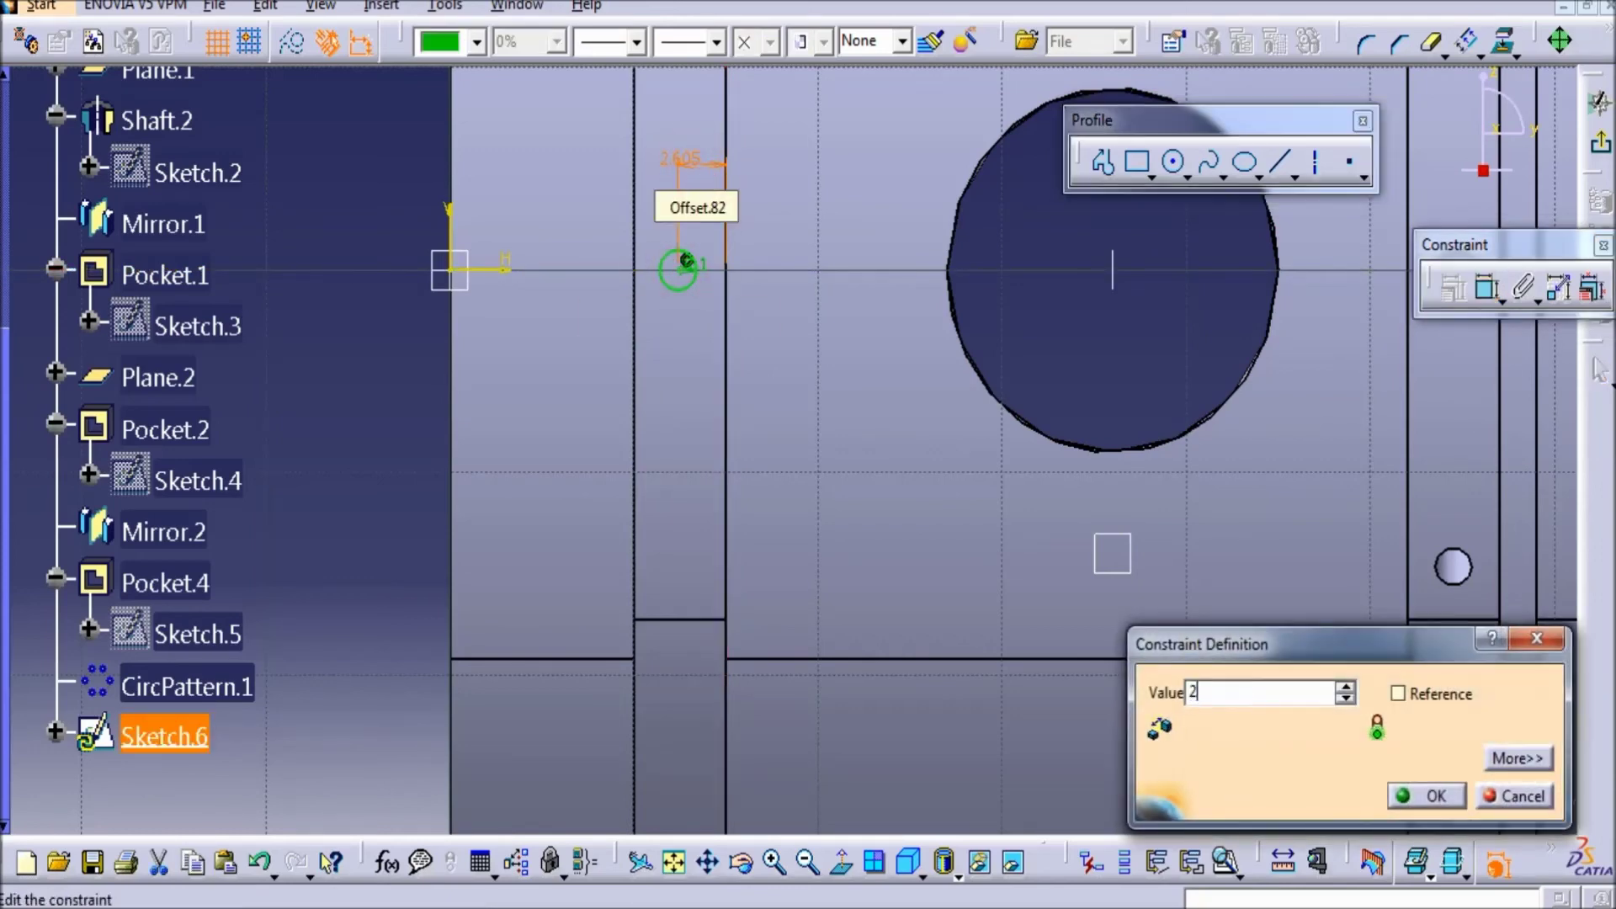
{"action": "key", "text": "Return"}
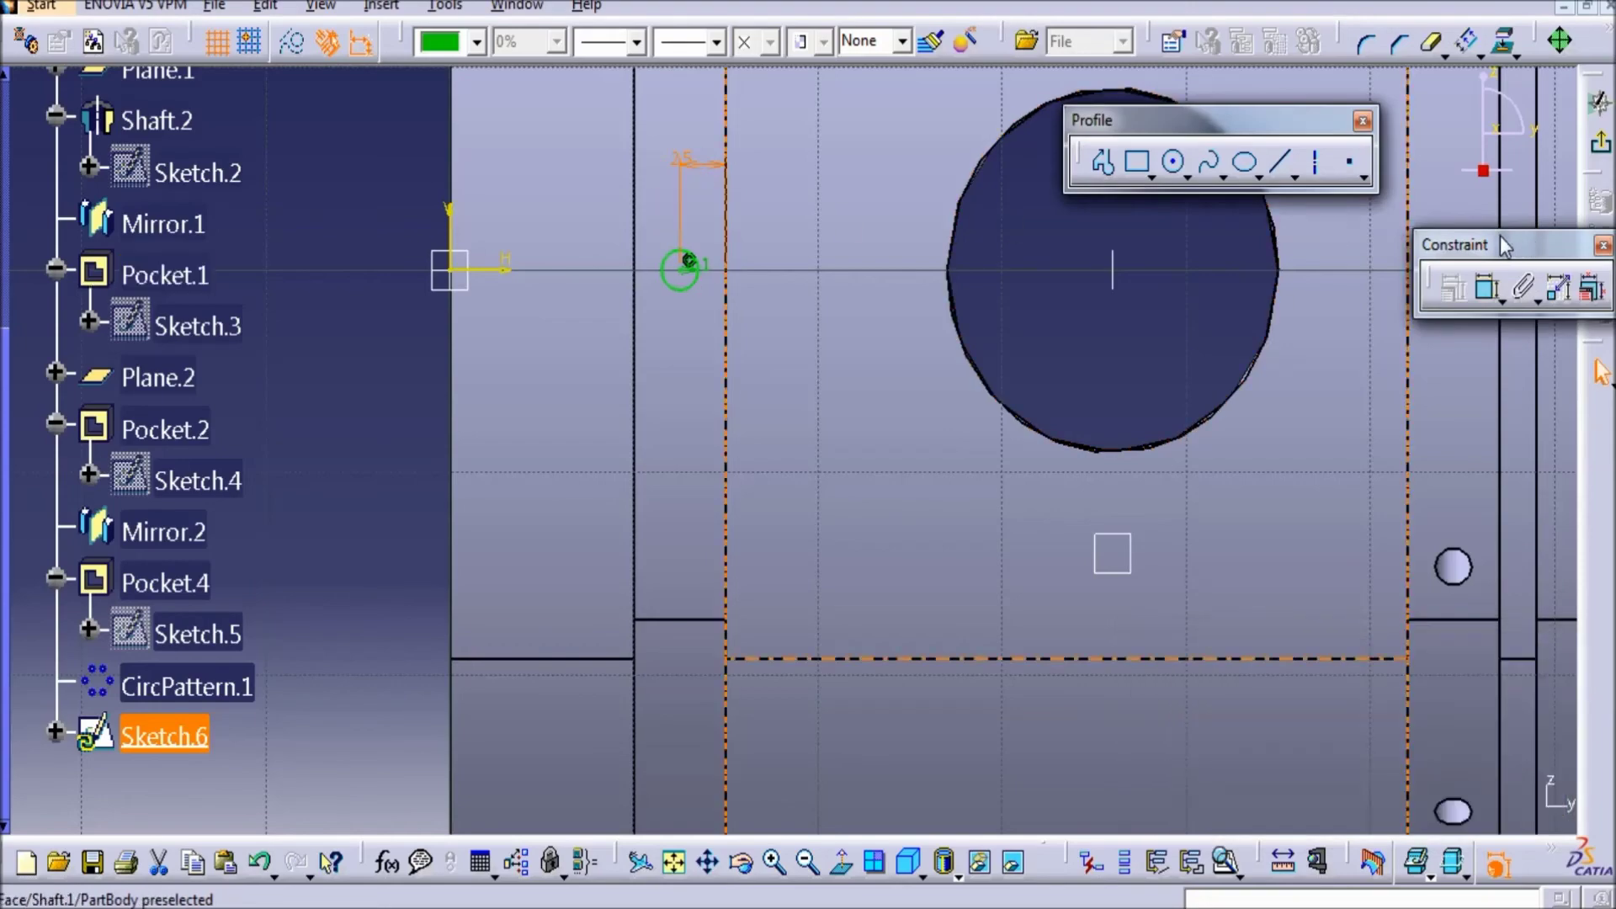
{"action": "left_click", "coordinate": [1601, 149]}
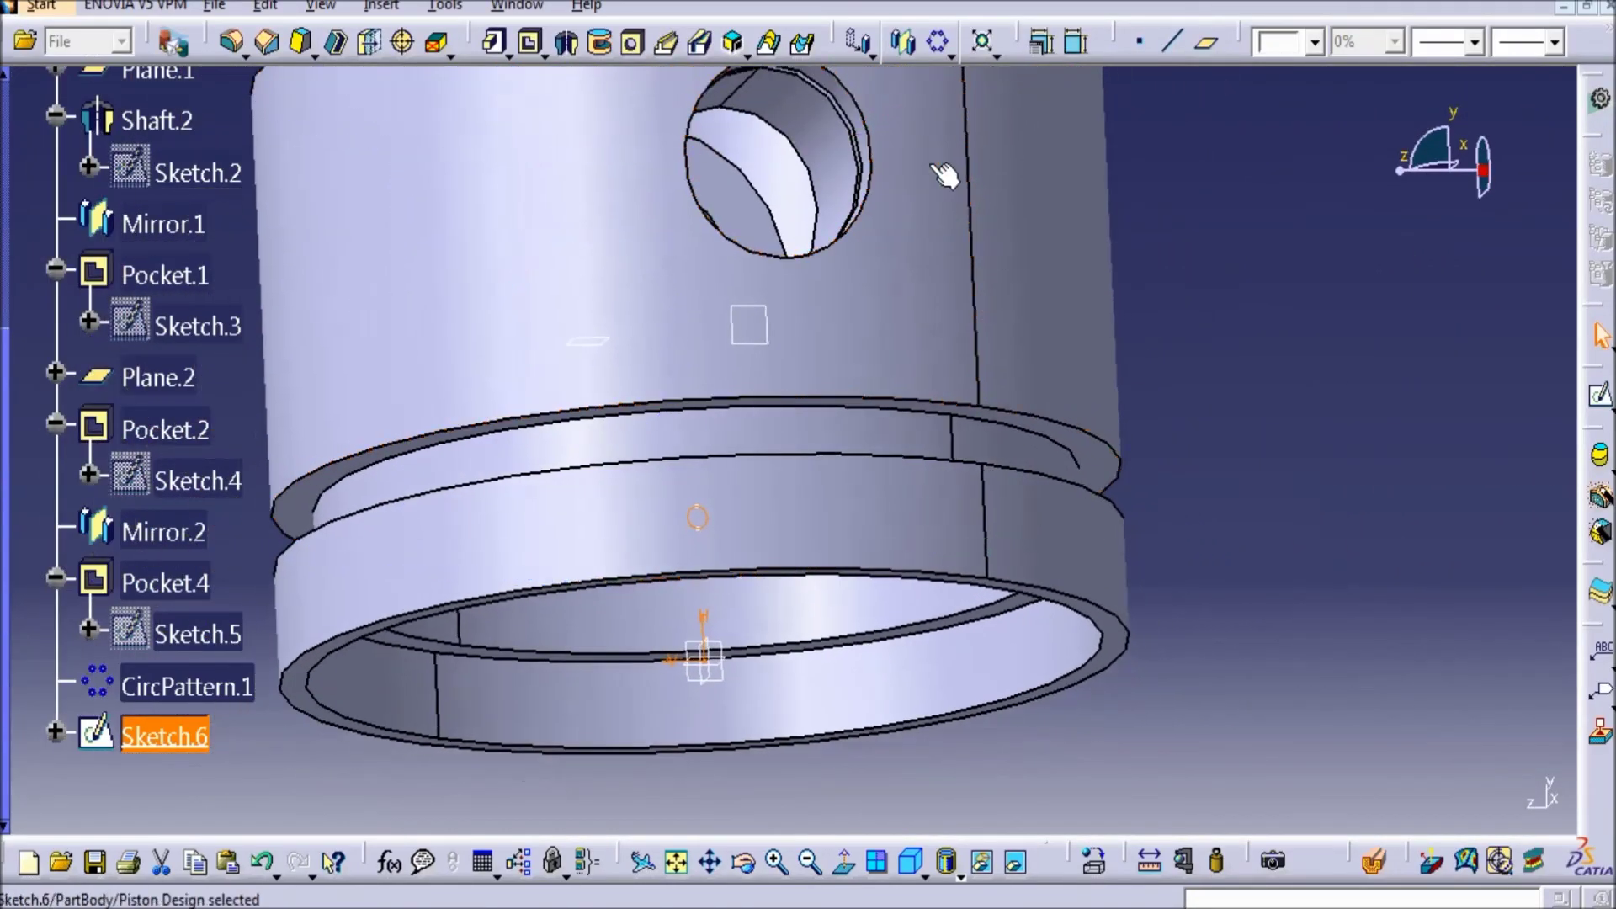
- Cut the circle through the skirt groove's wall with an Up to last Pocket
{"action": "left_click", "coordinate": [532, 43]}
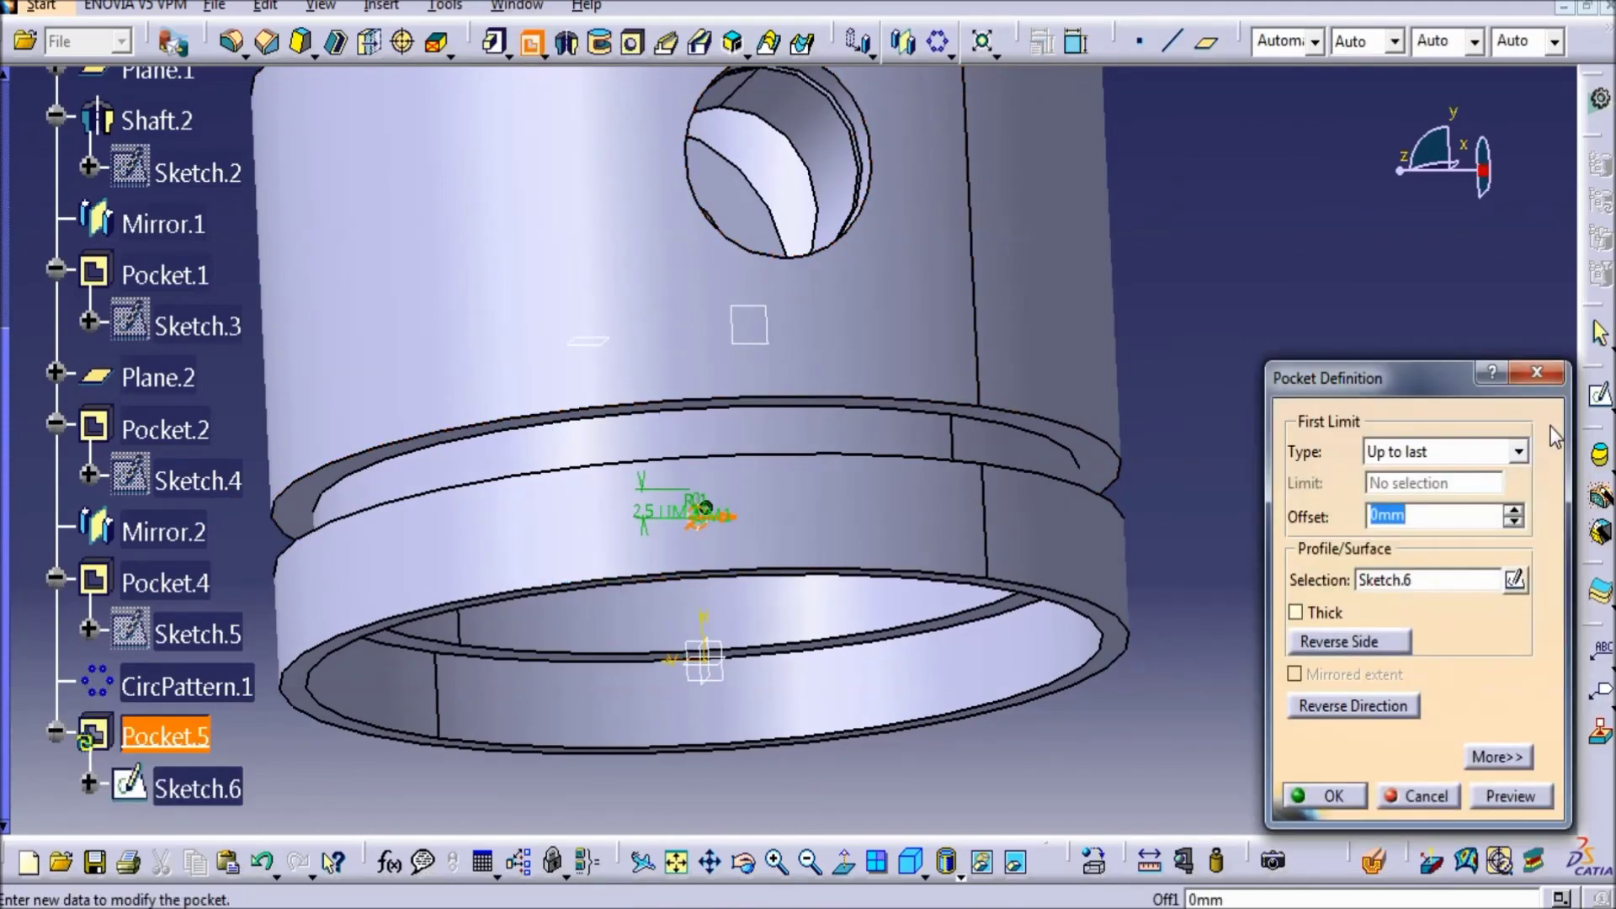
{"action": "left_click", "coordinate": [1465, 454]}
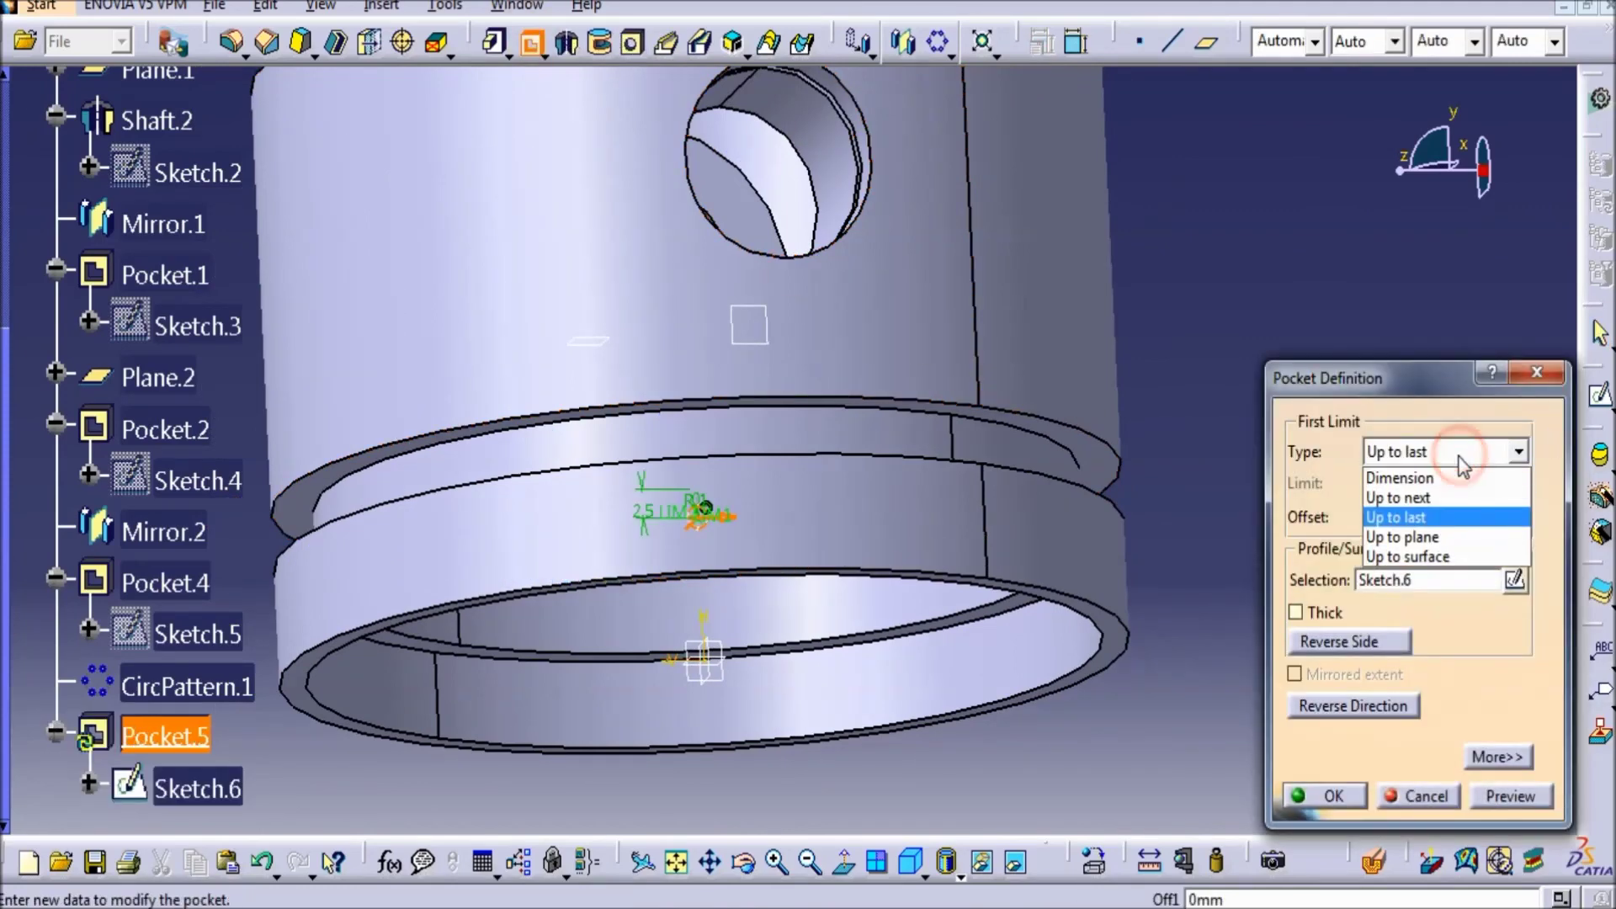
{"action": "left_click", "coordinate": [1443, 516]}
{"action": "left_click", "coordinate": [1328, 803]}
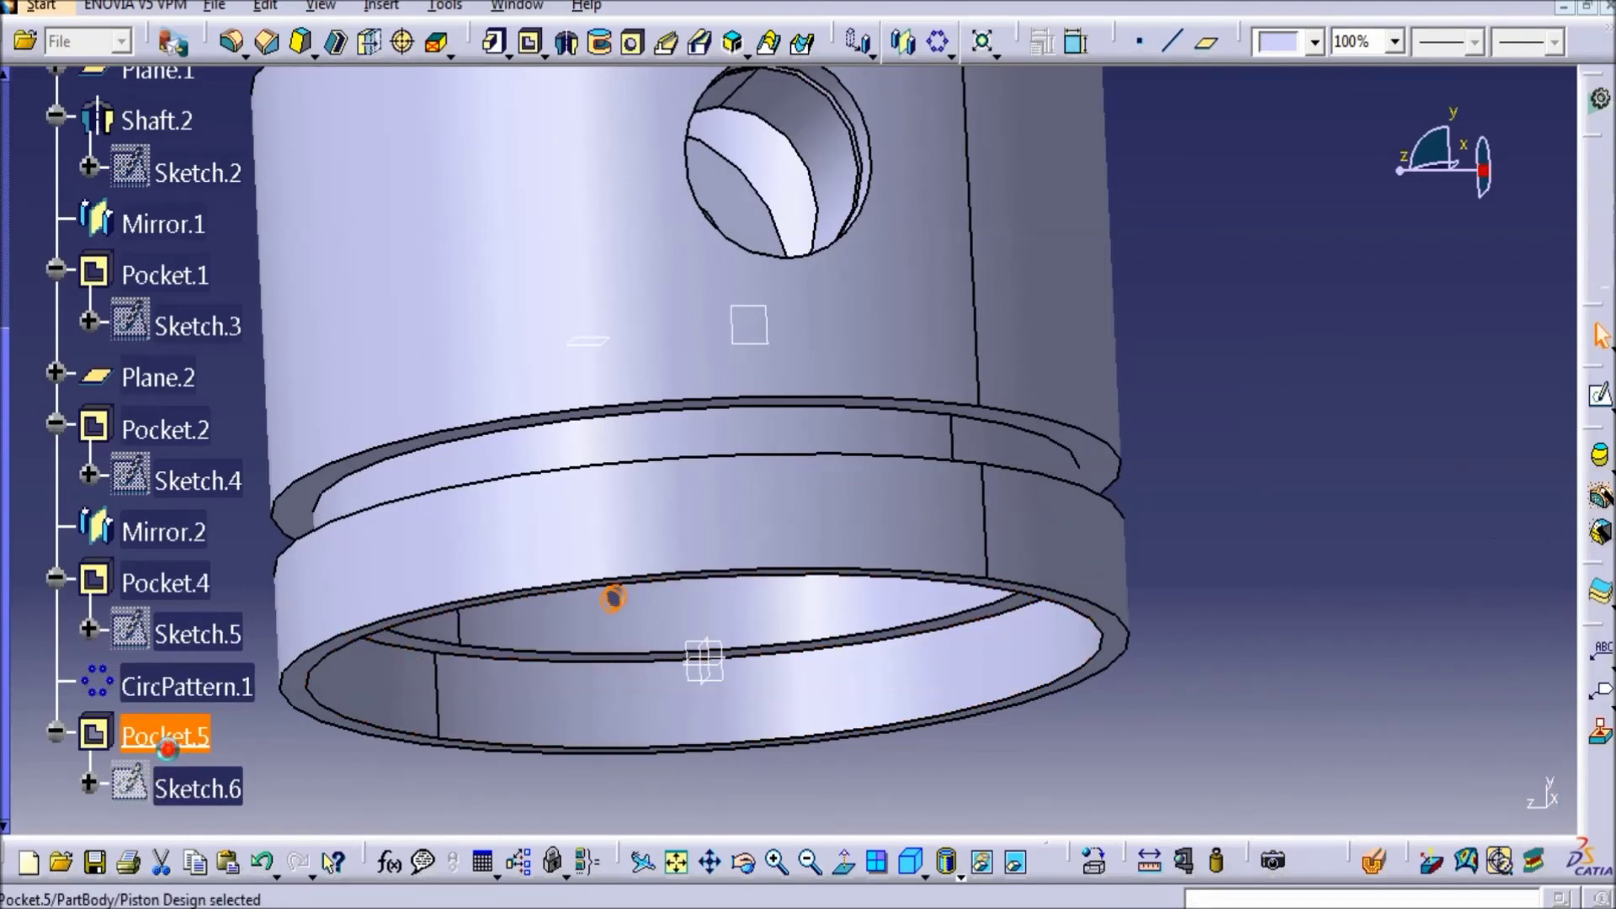
- Pattern the skirt groove's hole as a Complete crown of 15 instances, using the groove's flat annular face as reference element
{"action": "left_click", "coordinate": [936, 44]}
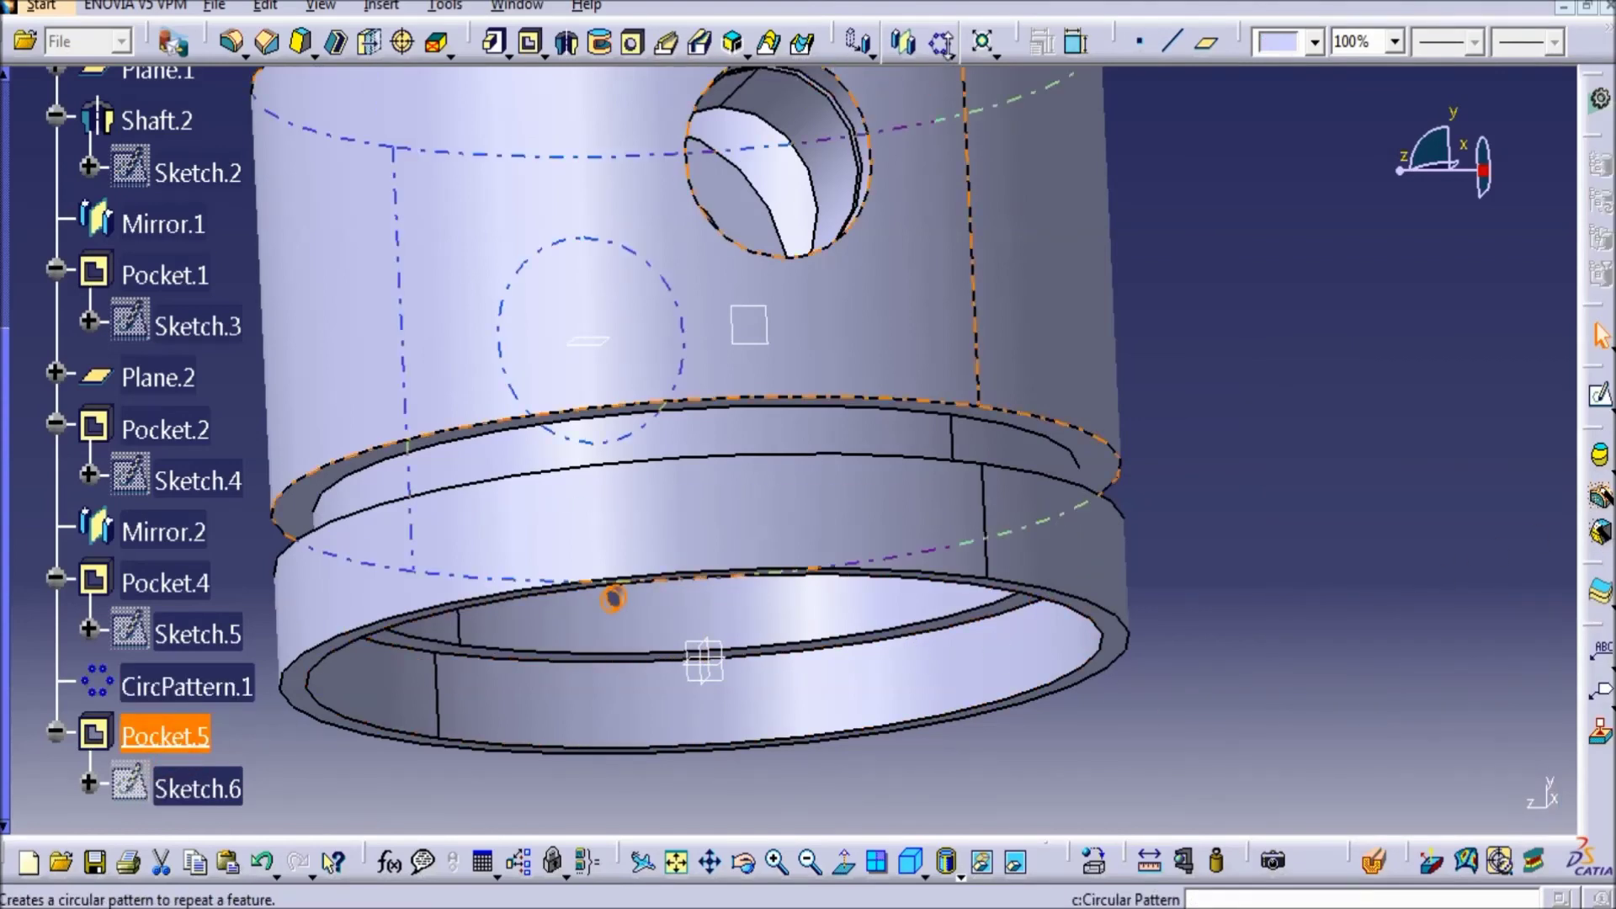
{"action": "left_click", "coordinate": [938, 42]}
{"action": "left_click", "coordinate": [1330, 419]}
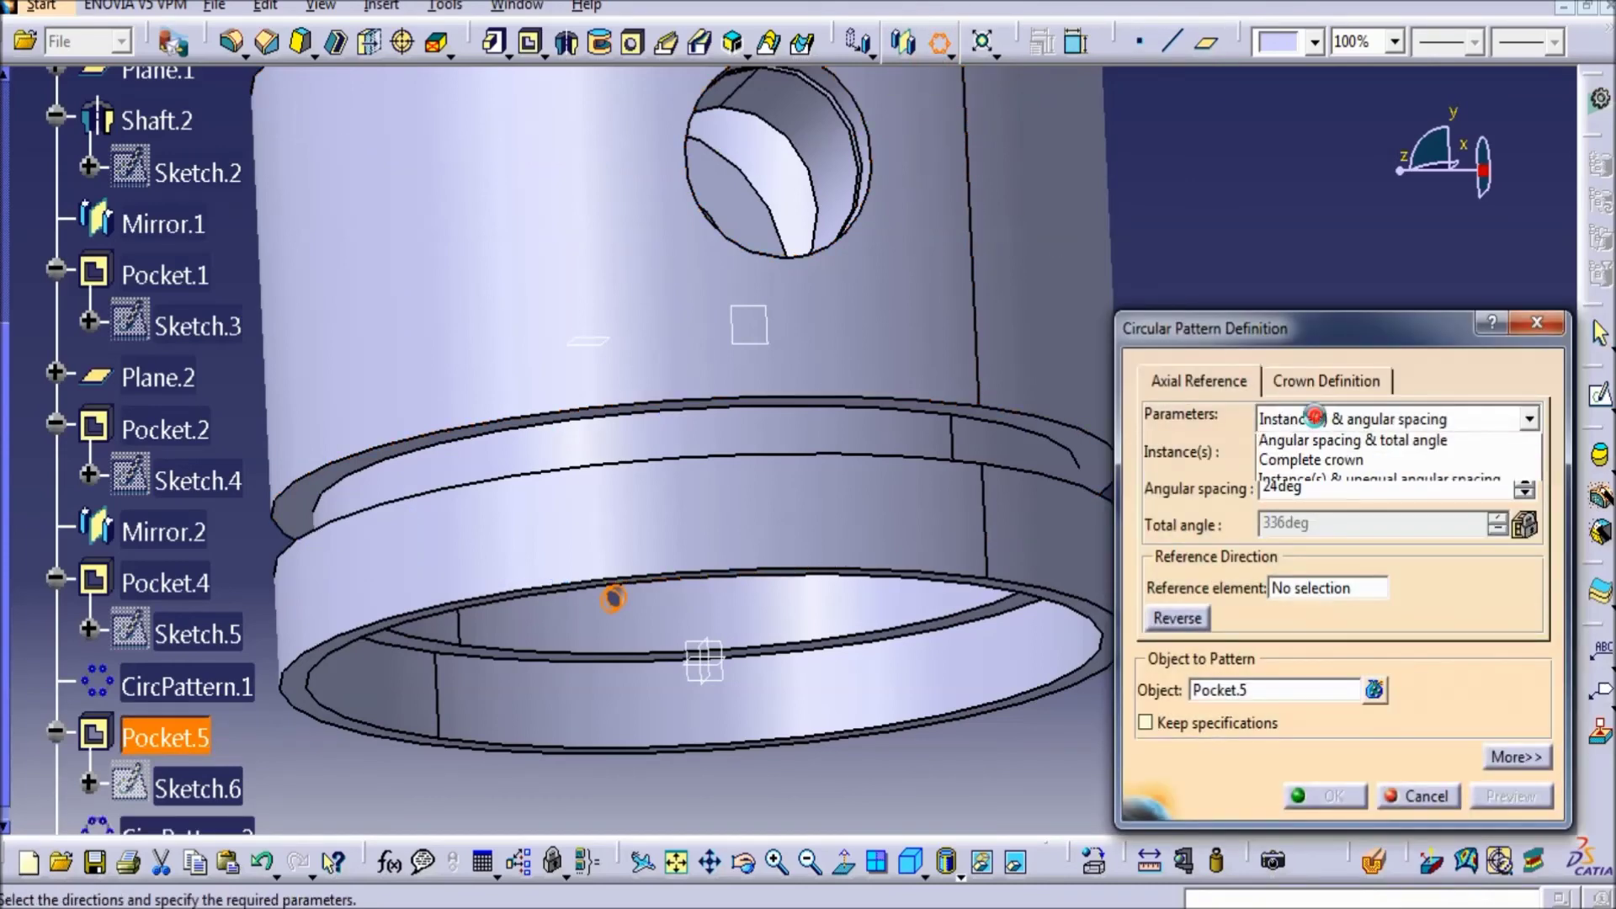
{"action": "left_click", "coordinate": [1309, 502]}
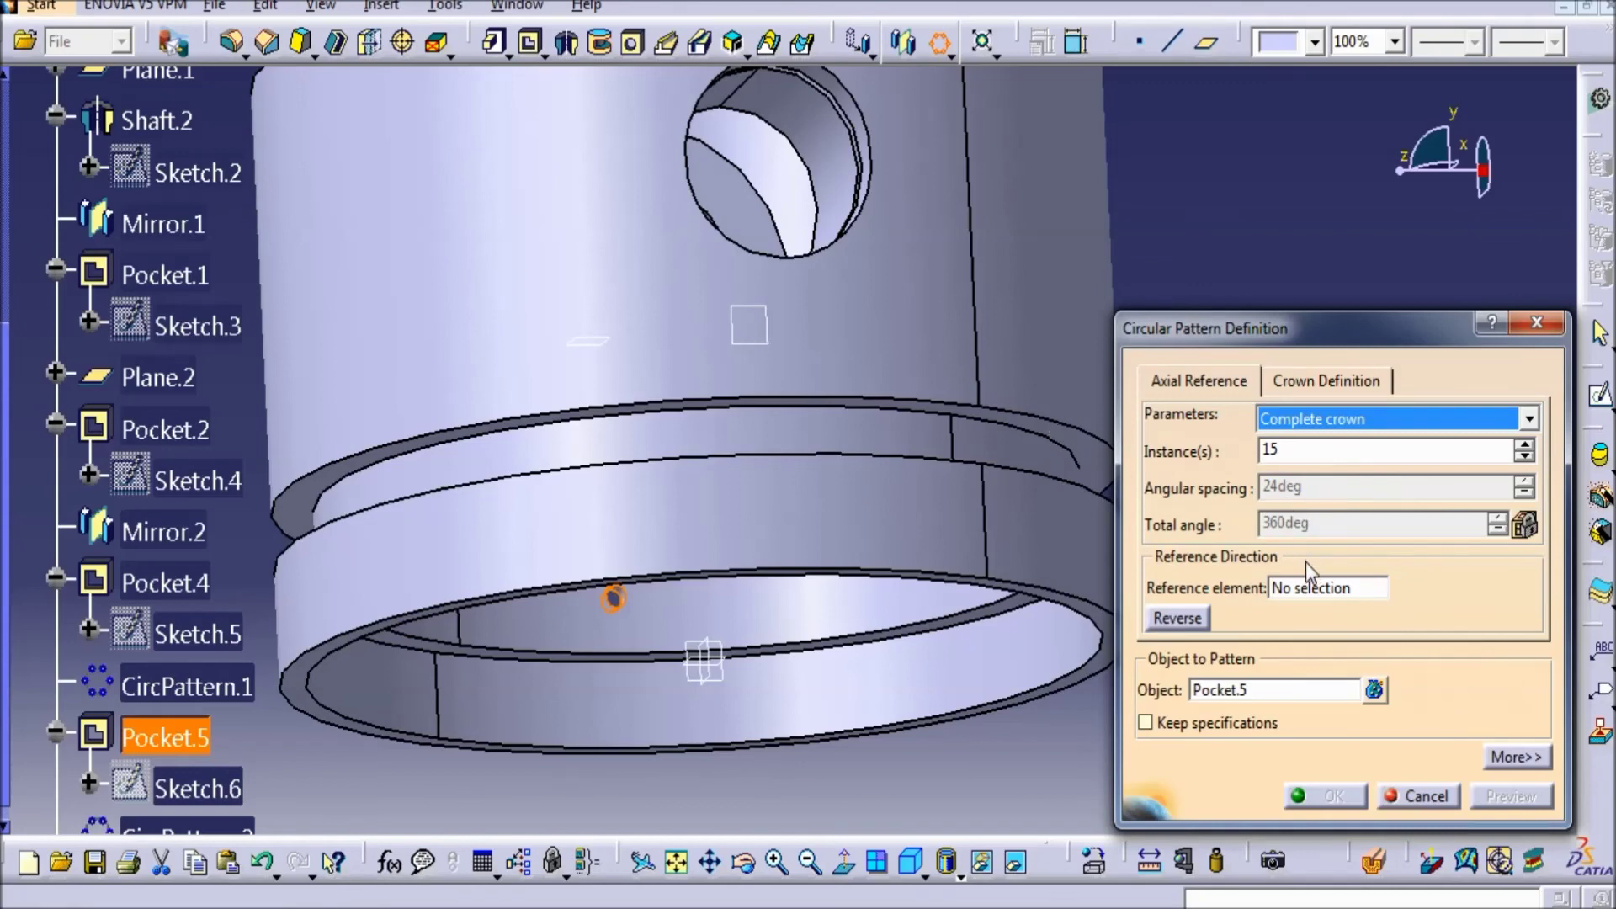
{"action": "left_click", "coordinate": [1318, 588]}
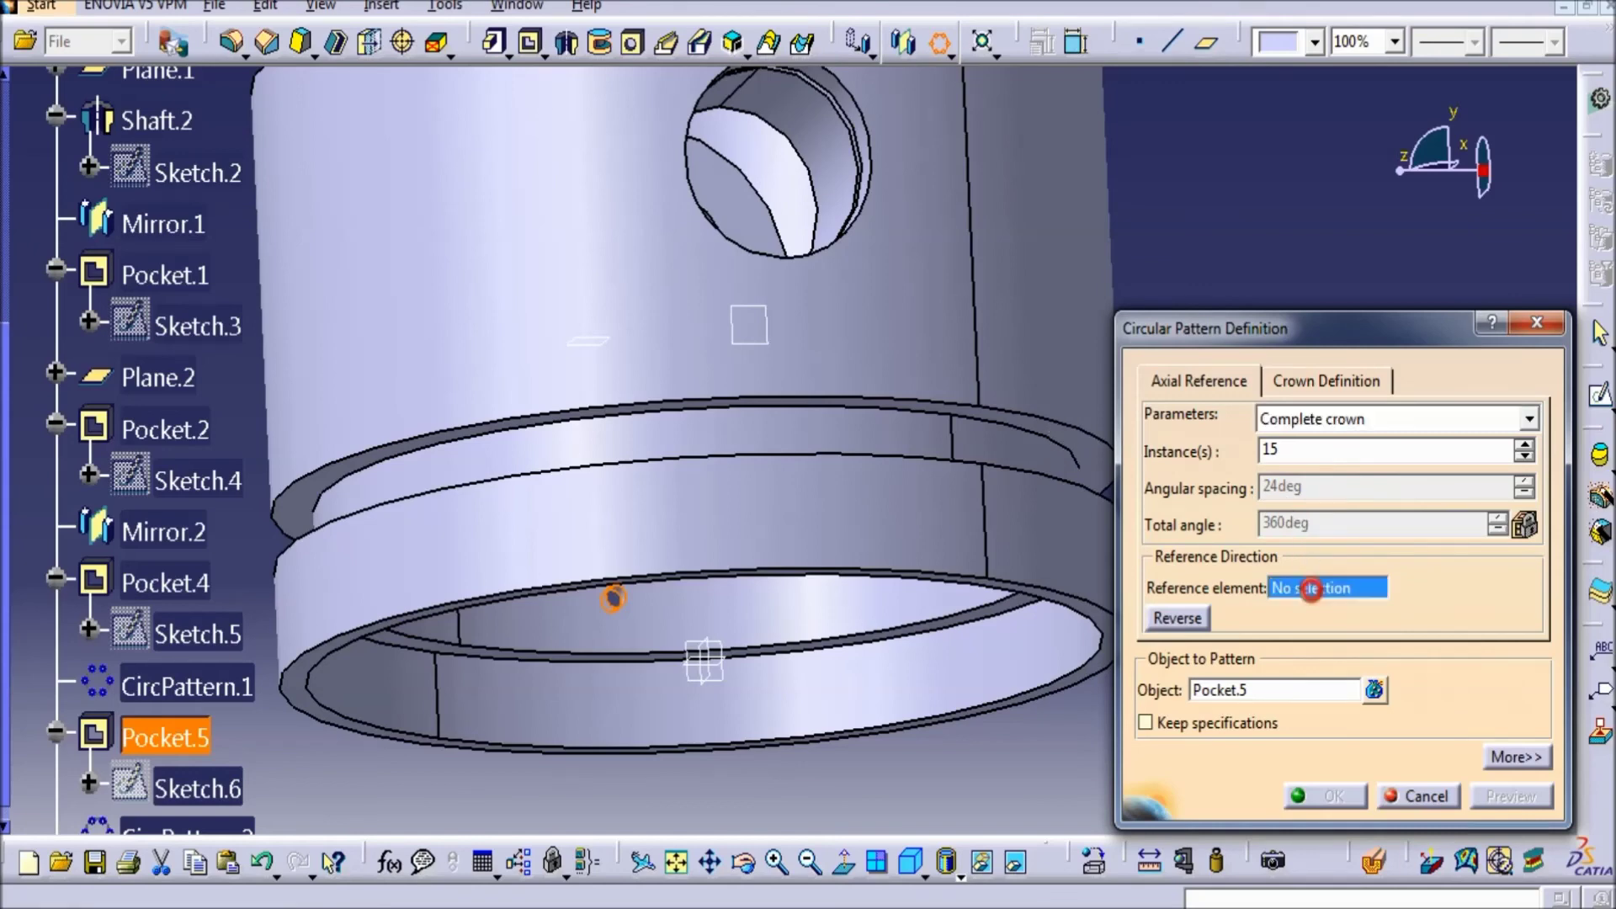
{"action": "left_click", "coordinate": [1038, 427]}
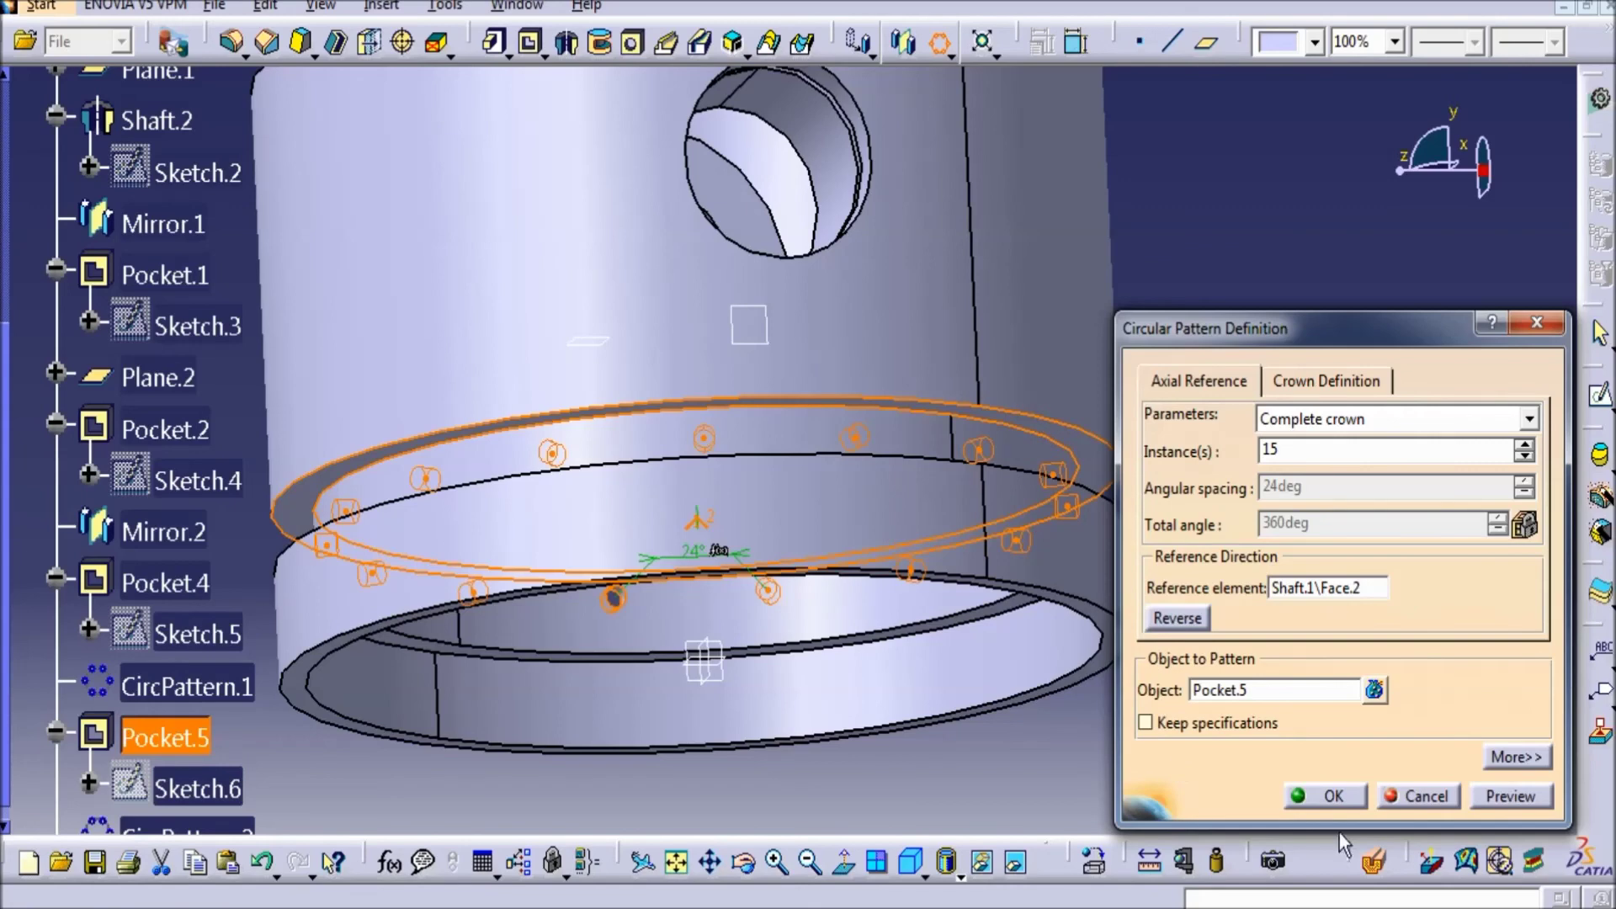
{"action": "left_click", "coordinate": [1350, 806]}
{"action": "left_click", "coordinate": [1391, 463]}
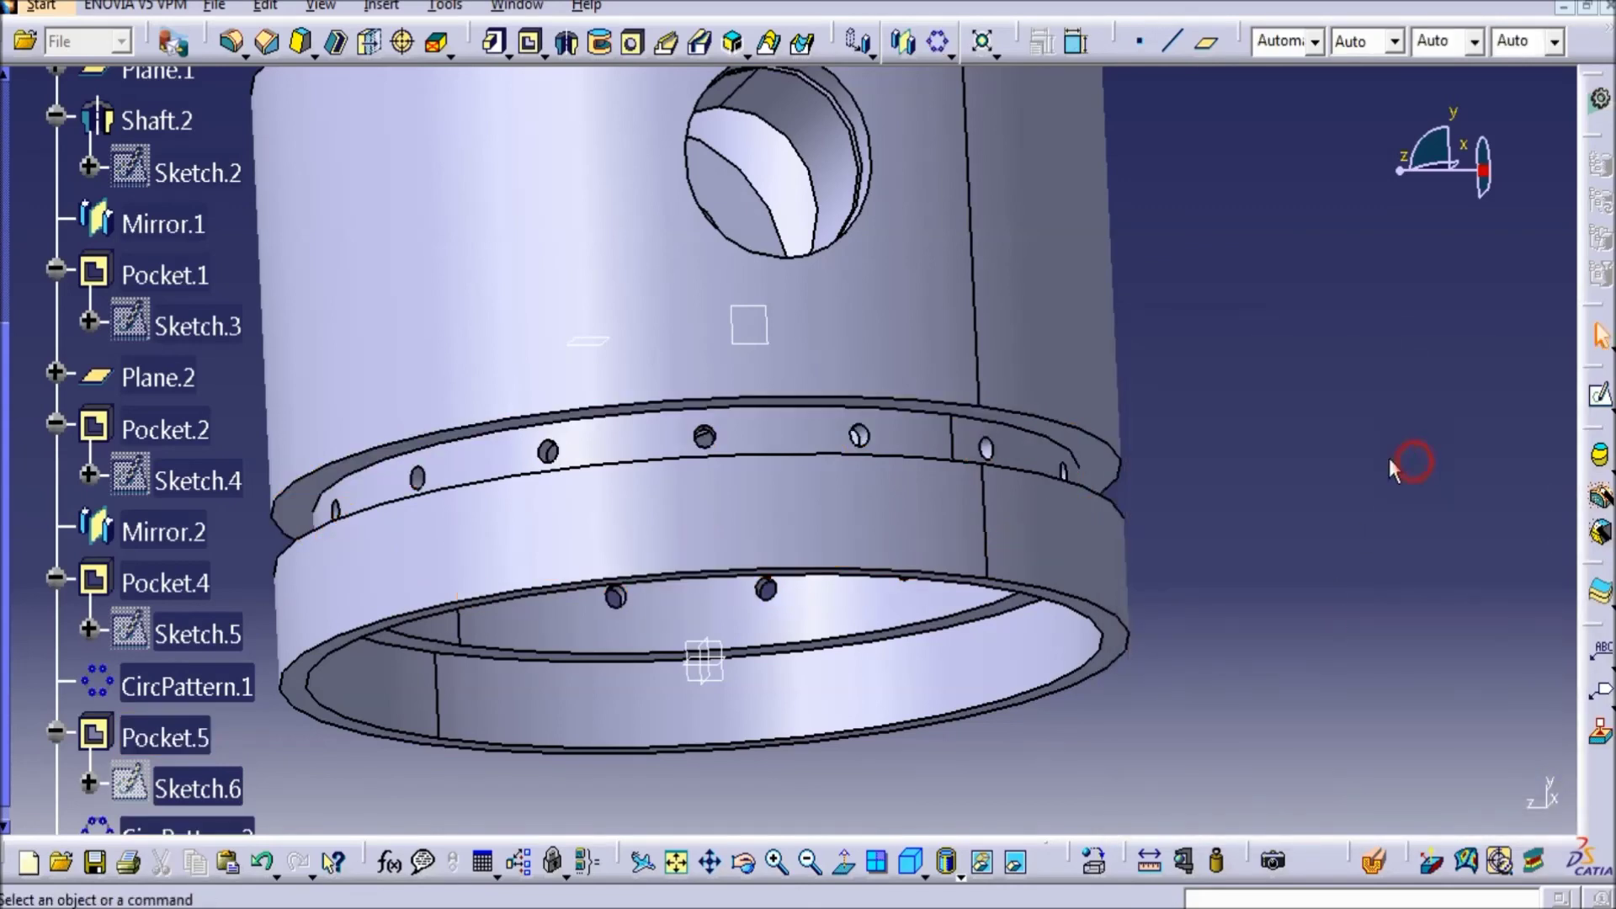
- Hide the two offset reference planes, Plane.2 and Plane.1
{"action": "middle_click_drag", "start_coordinate": [1267, 401], "coordinate": [752, 351]}
{"action": "middle_click_drag", "start_coordinate": [1355, 310], "coordinate": [1245, 371]}
{"action": "middle_click_drag", "start_coordinate": [1093, 262], "coordinate": [955, 349]}
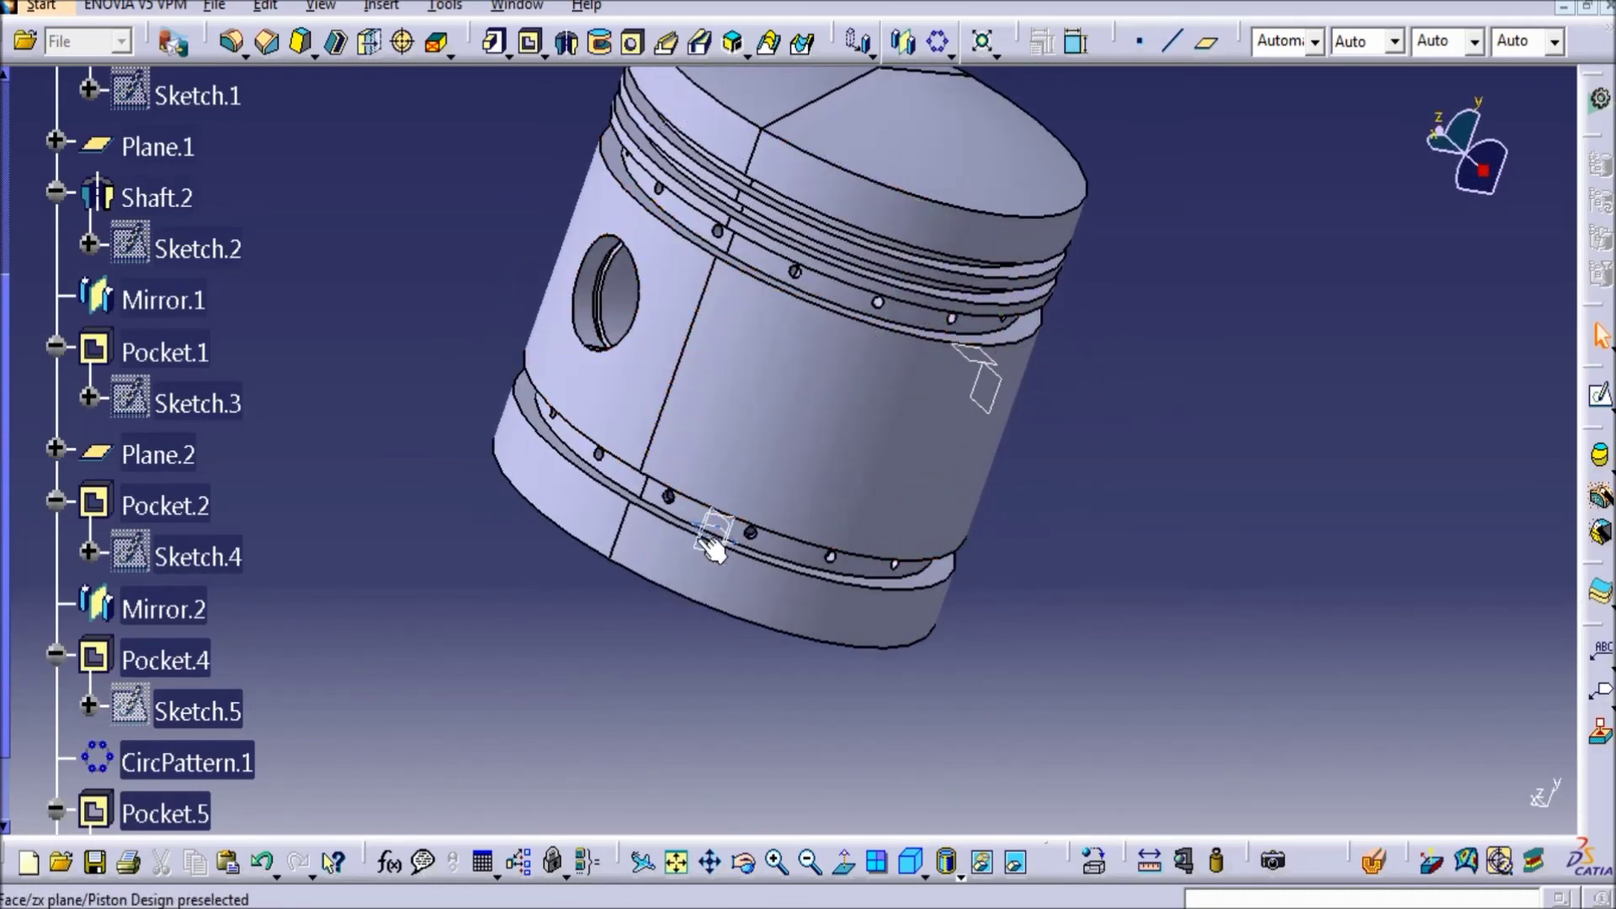
{"action": "right_click", "coordinate": [1001, 411]}
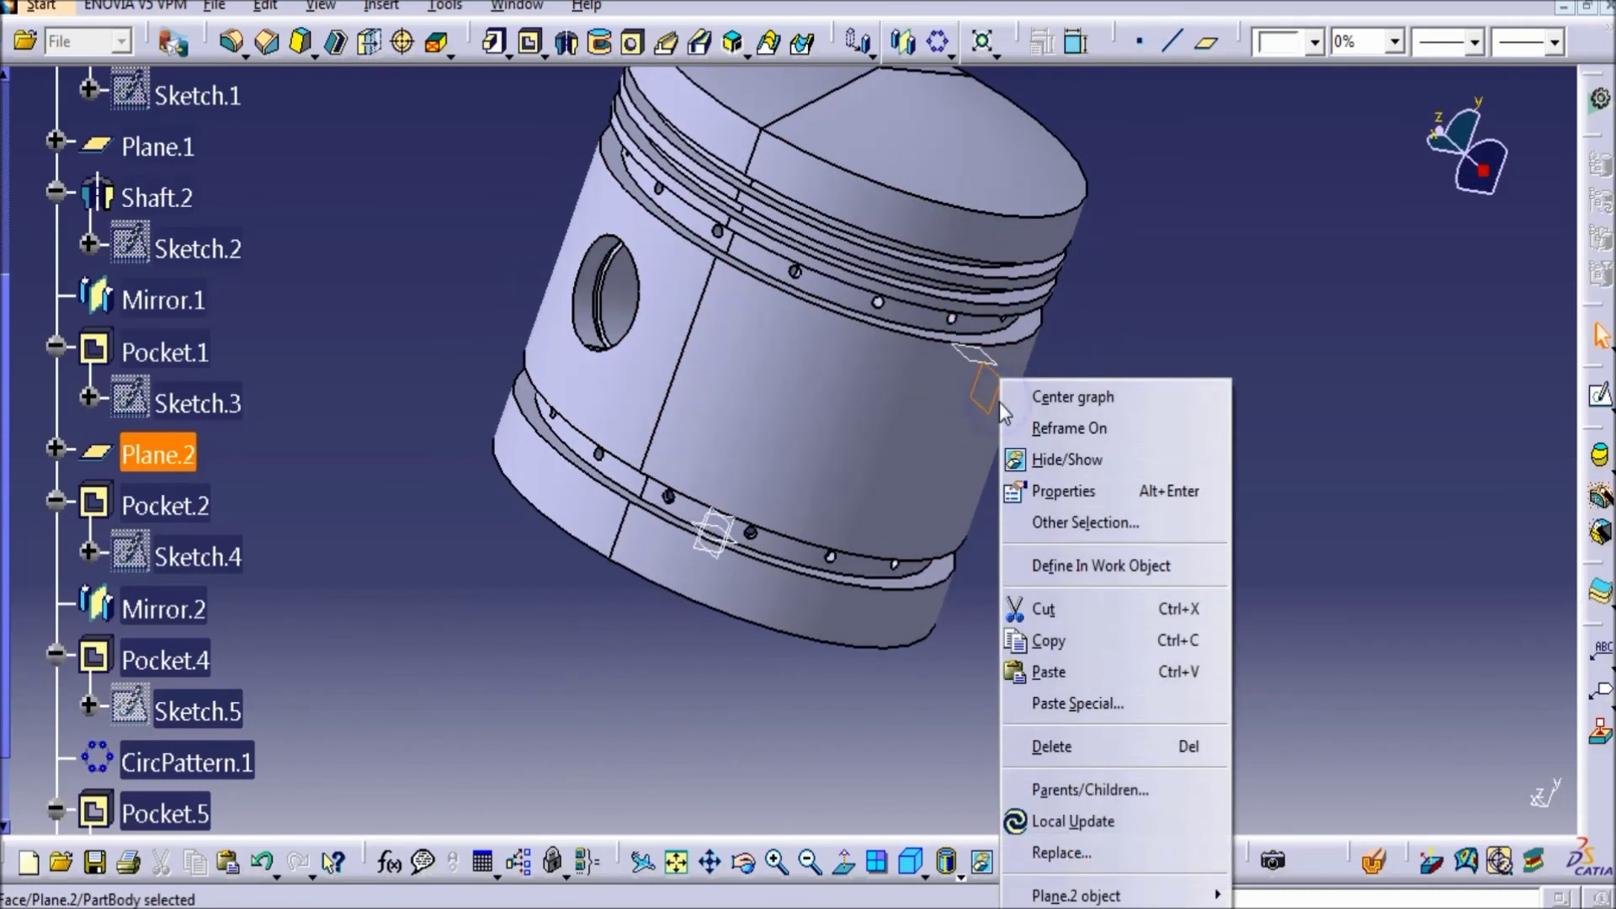
{"action": "left_click", "coordinate": [1067, 460]}
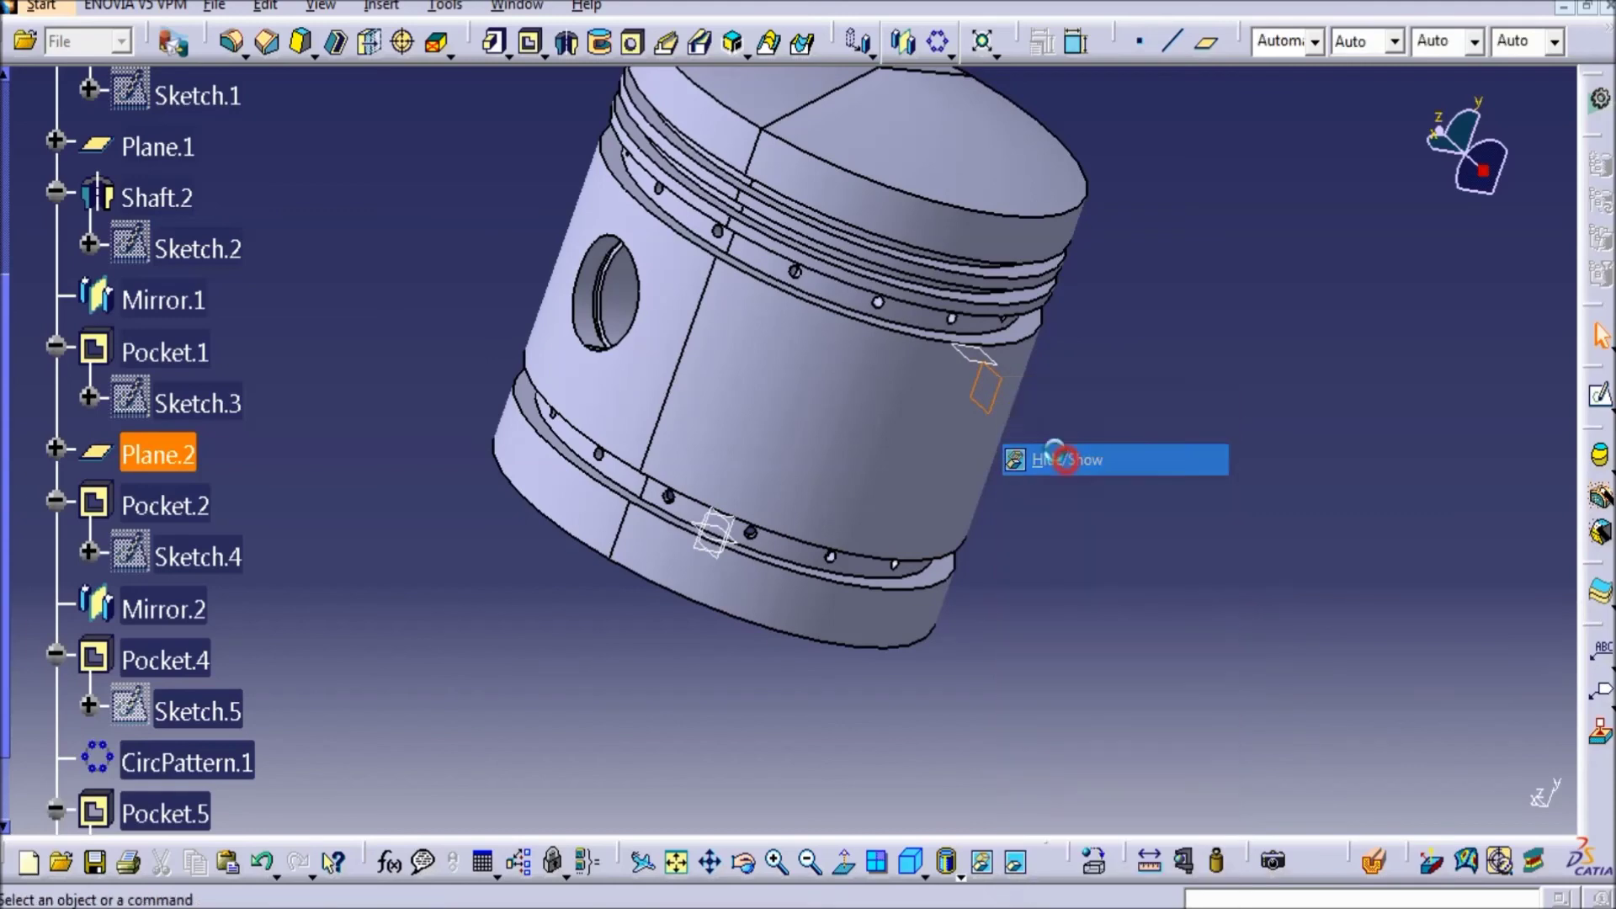
{"action": "right_click", "coordinate": [982, 371]}
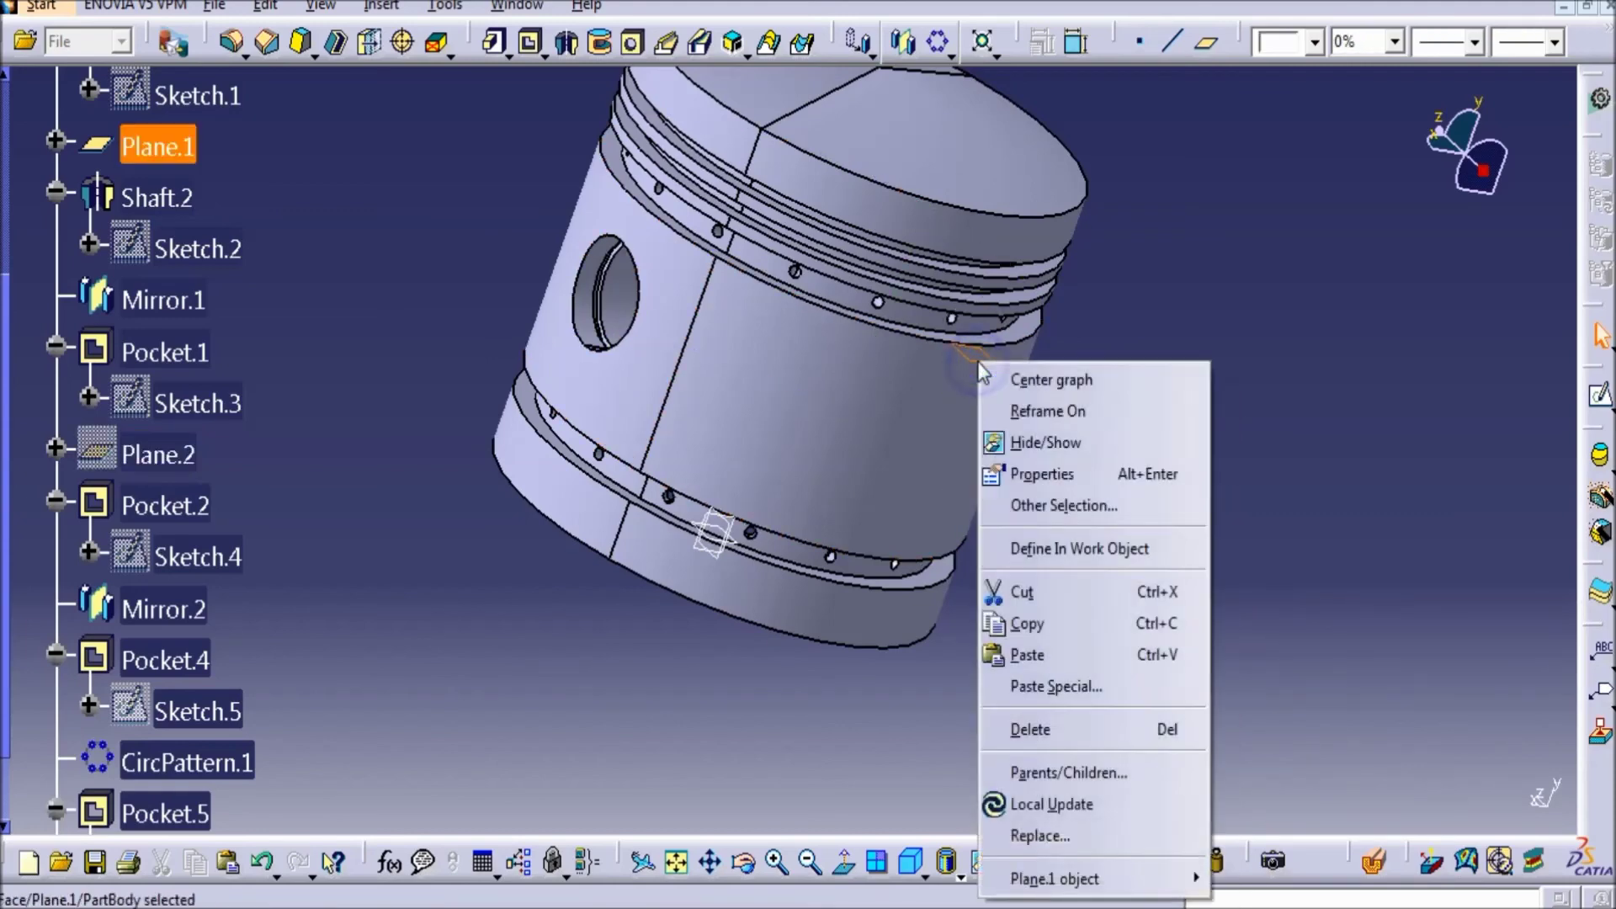
{"action": "left_click", "coordinate": [1035, 442]}
{"action": "middle_click_drag", "start_coordinate": [867, 437], "coordinate": [787, 281]}
{"action": "middle_click_drag", "start_coordinate": [842, 686], "coordinate": [992, 378]}
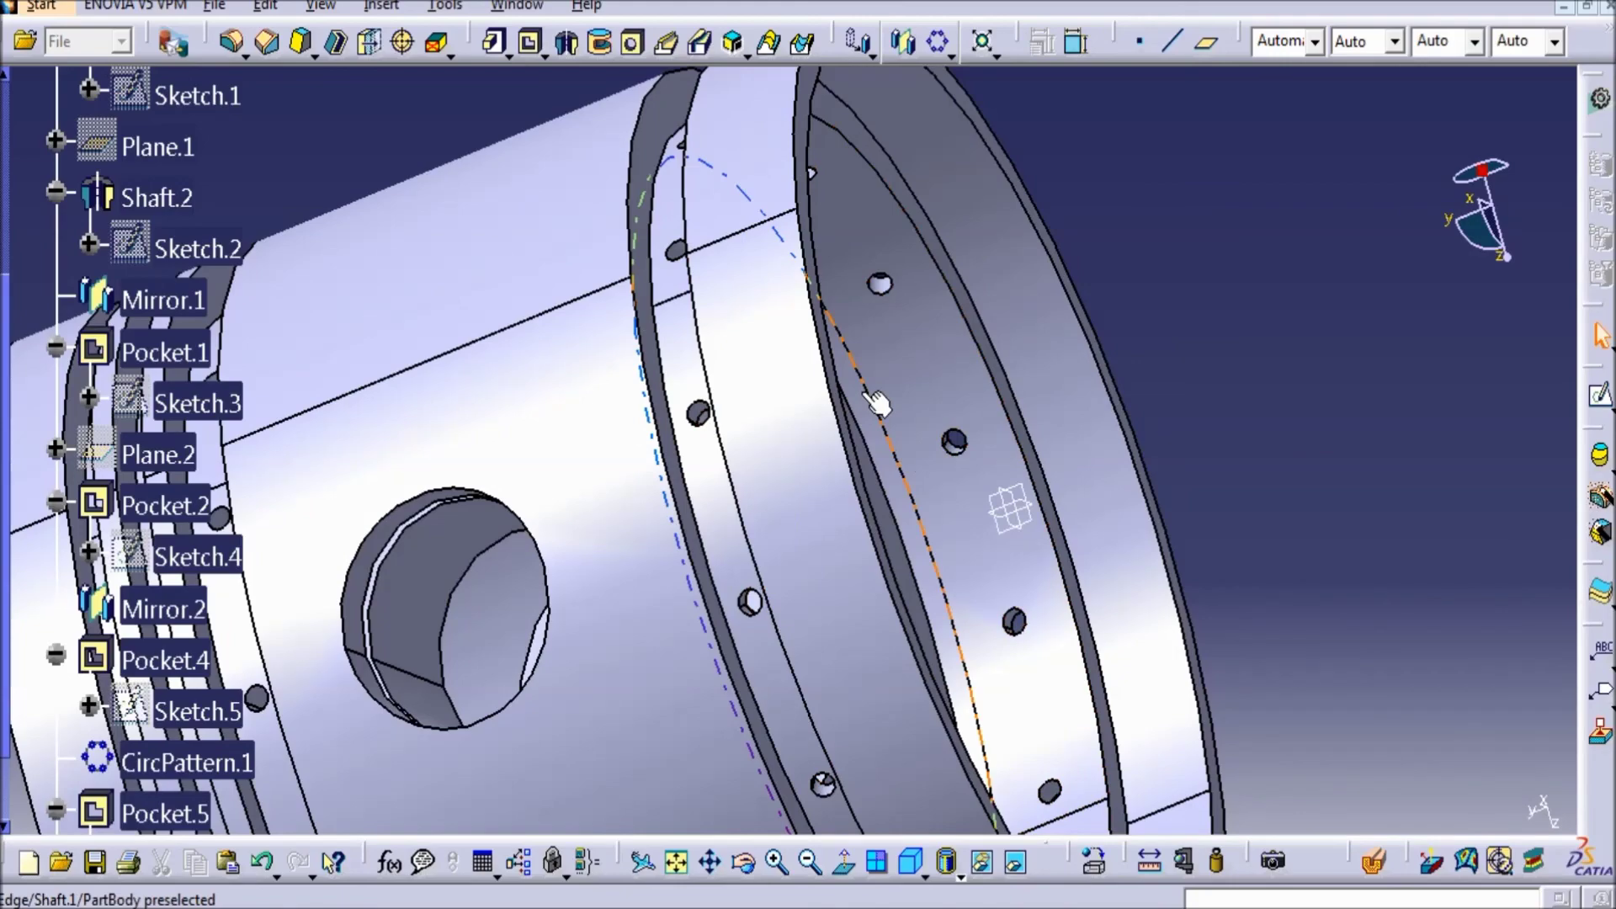
{"action": "mouse_move", "coordinate": [893, 451]}
{"action": "middle_mouse_down"}
{"action": "mouse_move", "coordinate": [877, 433]}
{"action": "mouse_move", "coordinate": [787, 473]}
{"action": "mouse_move", "coordinate": [897, 439]}
{"action": "middle_mouse_up"}
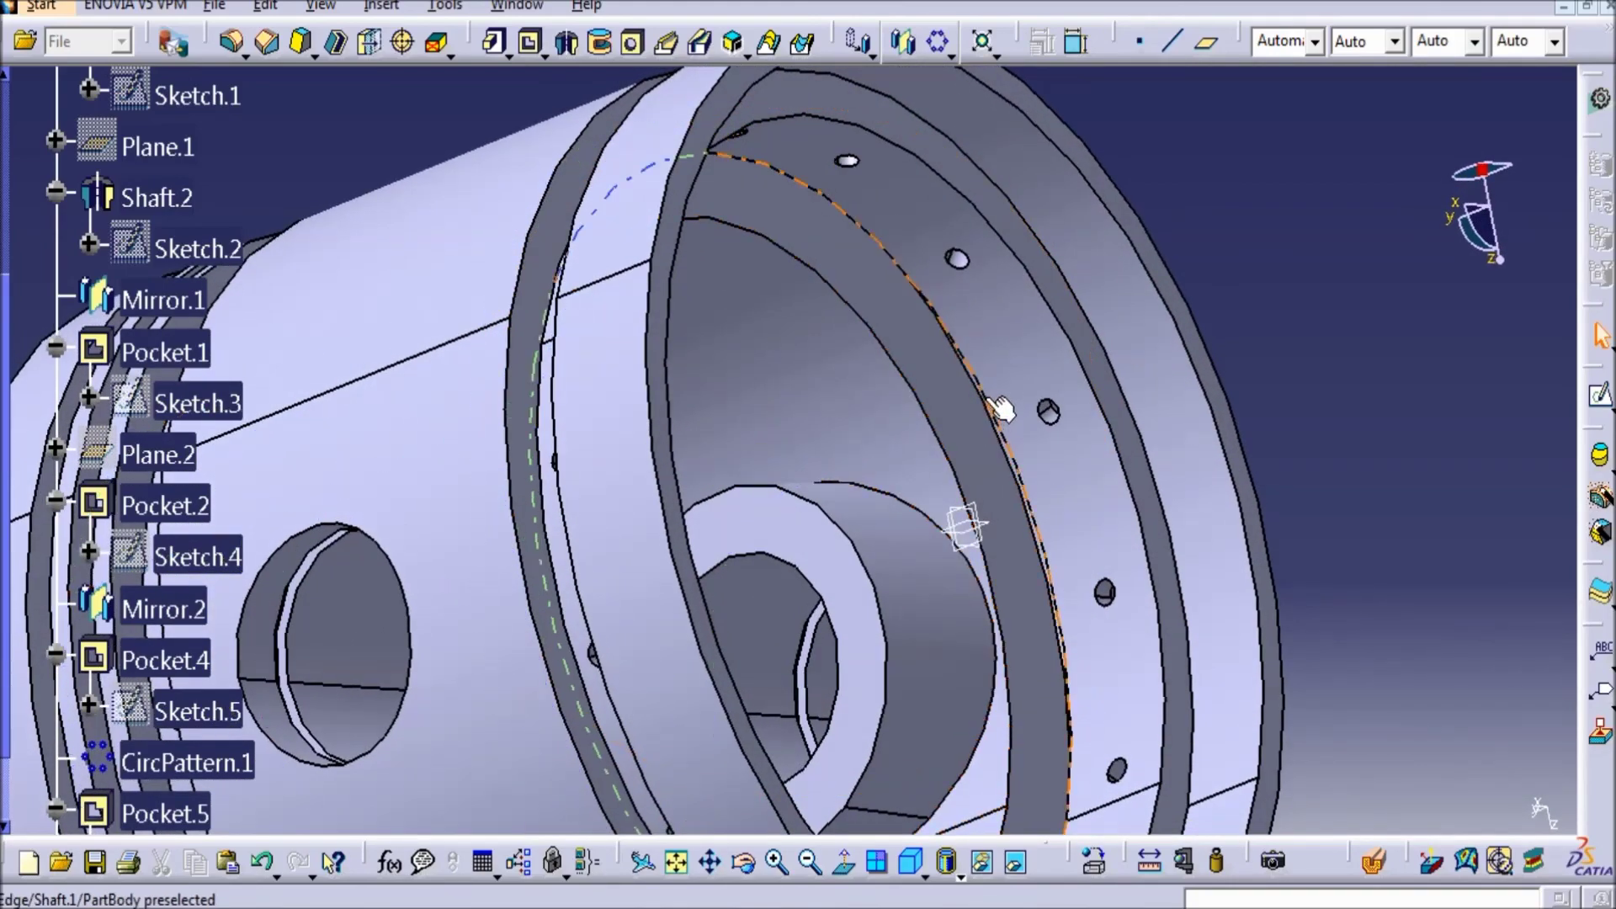